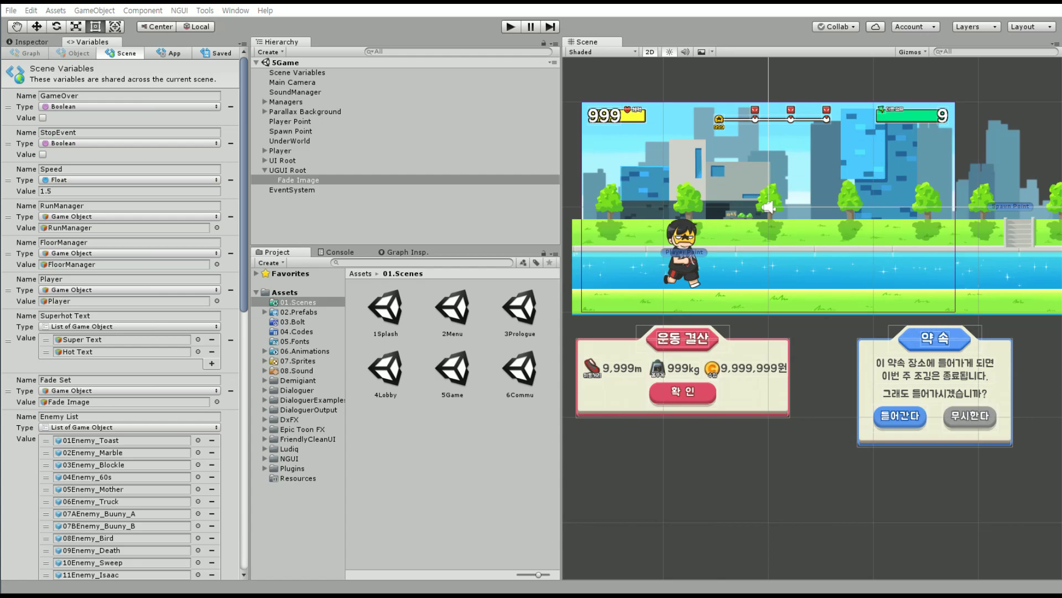
# Pan the game scene to recentre it on the running character.
pyautogui.scroll(2, 763, 211)
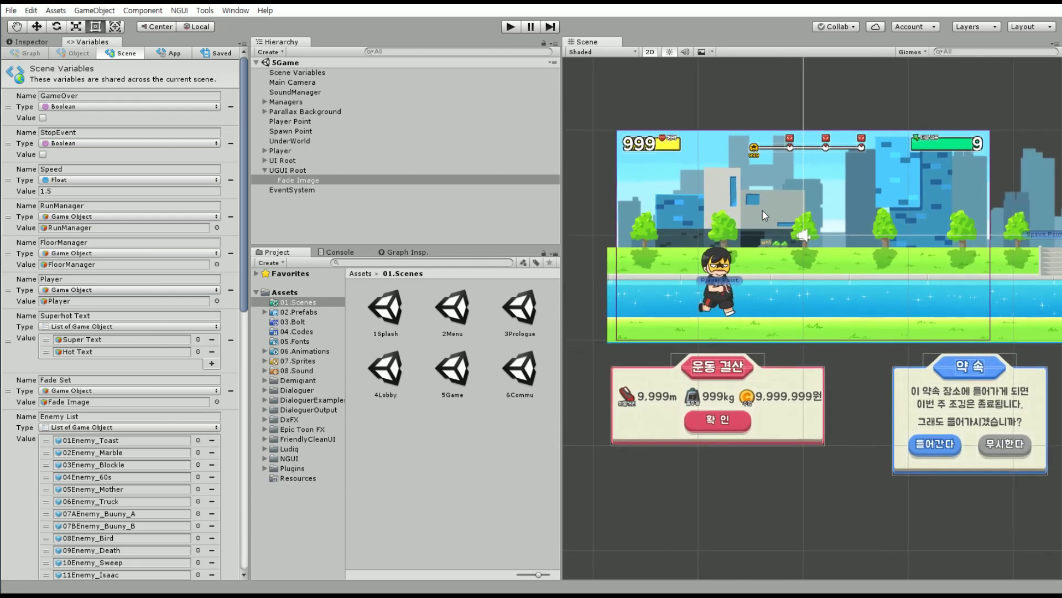
pyautogui.scroll(2, 758, 199)
pyautogui.scroll(2, 752, 188)
pyautogui.scroll(2, 750, 183)
pyautogui.moveTo(750, 183); pyautogui.dragTo(752, 184, button='middle')
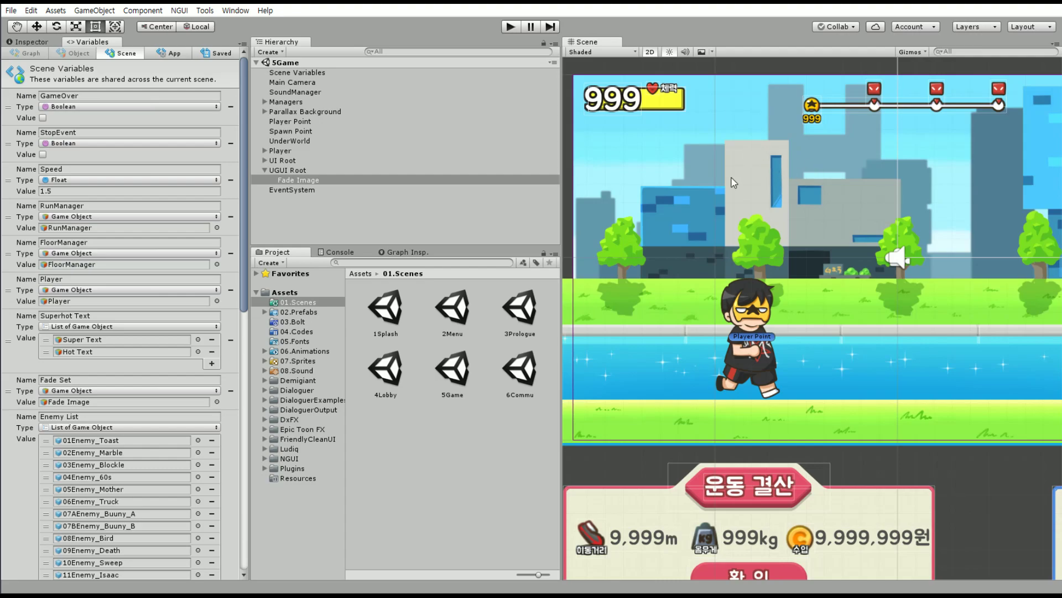
pyautogui.moveTo(736, 223)
pyautogui.mouseDown(button='middle')
pyautogui.moveTo(703, 187)
pyautogui.moveTo(751, 223)
pyautogui.mouseUp(button='middle')
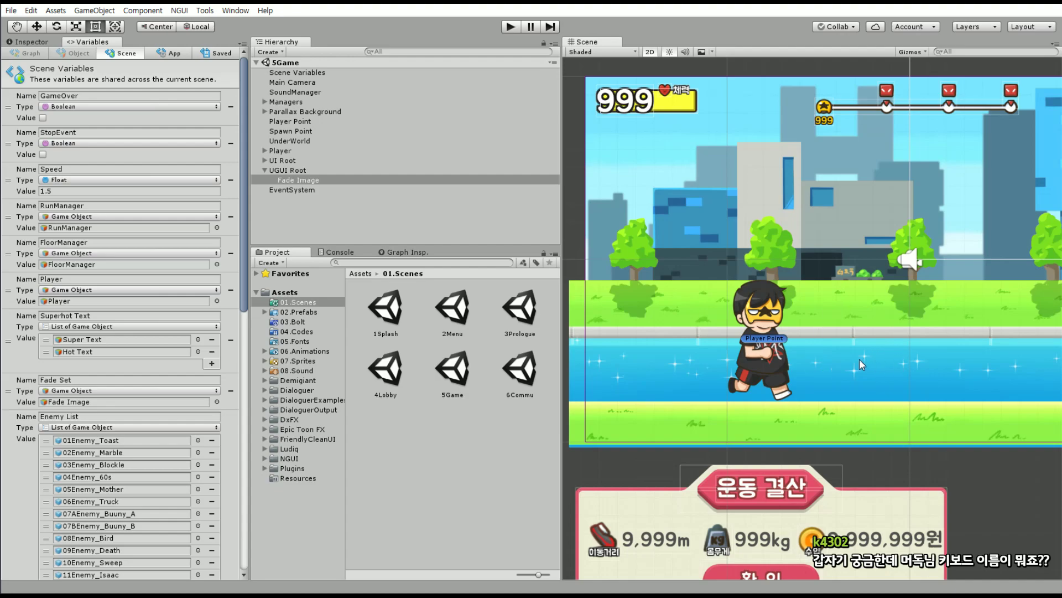
pyautogui.moveTo(859, 358); pyautogui.dragTo(639, 226, button='middle')
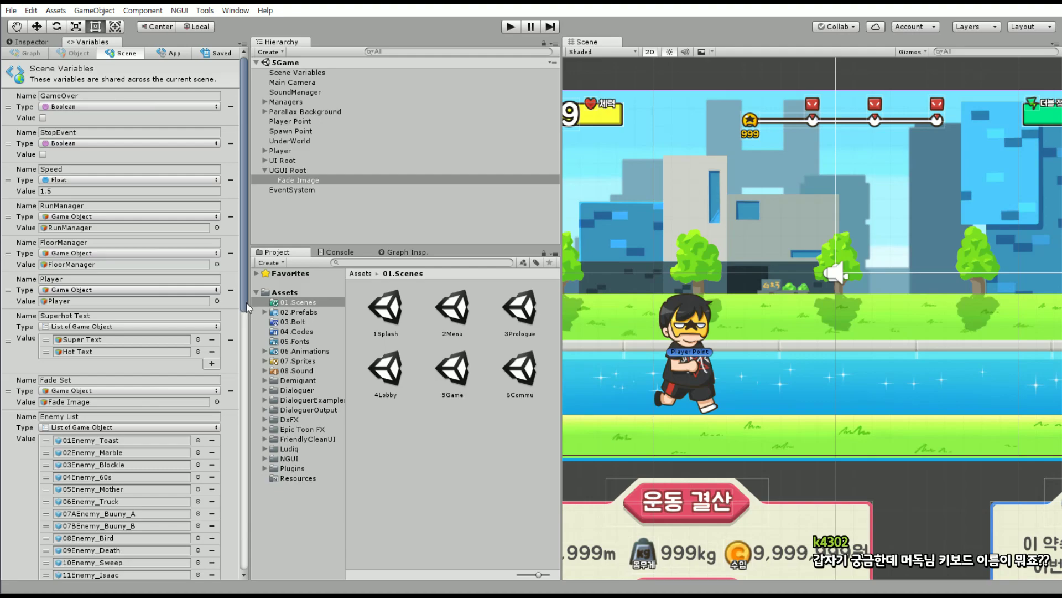
# Import Keyboard_A2_Xen.png from Explorer into the 07.Sprites folder and select the new sprite.
pyautogui.click(291, 323)
pyautogui.click(310, 314)
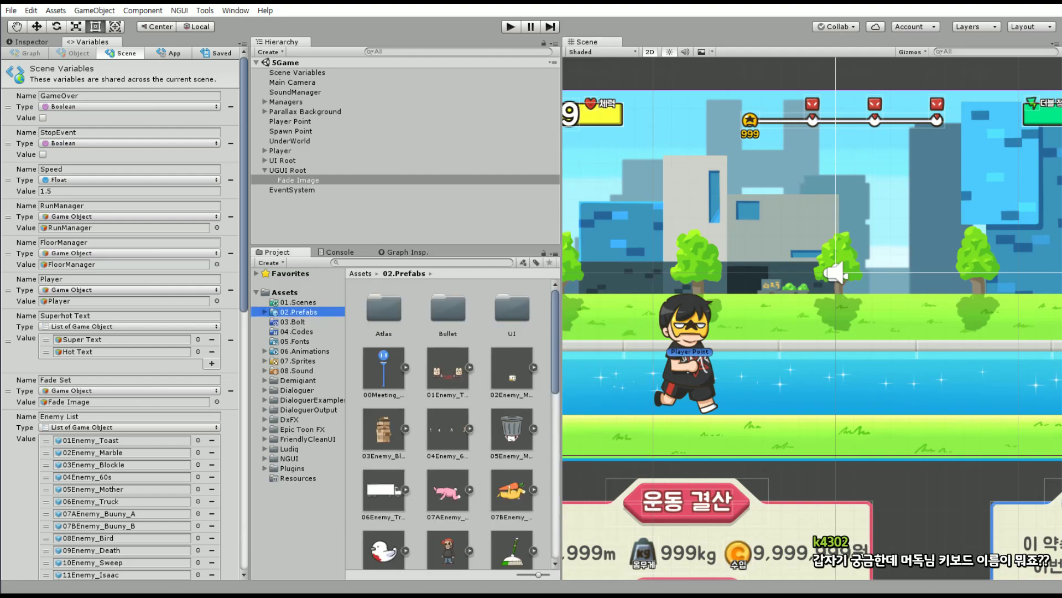
pyautogui.scroll(-3, 430, 388)
pyautogui.scroll(-4, 428, 381)
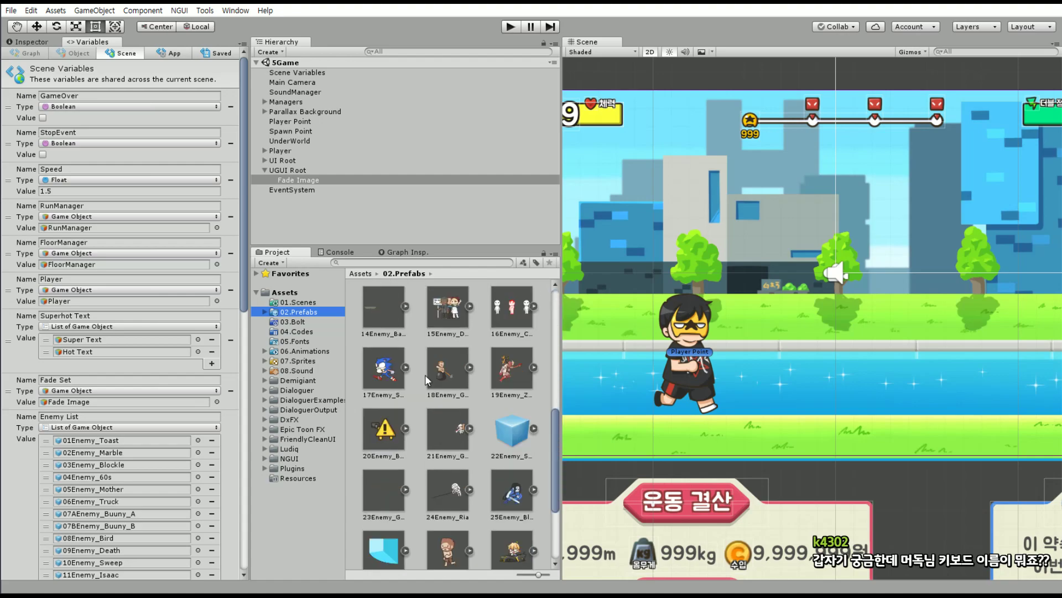
pyautogui.scroll(-3, 425, 374)
pyautogui.click(302, 361)
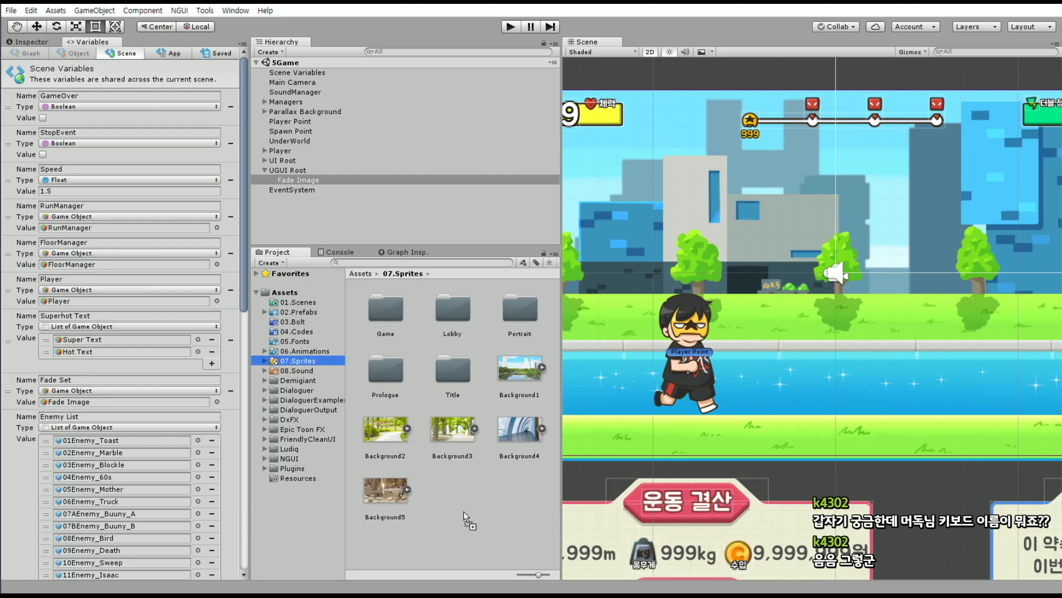
pyautogui.moveTo(1, 299); pyautogui.dragTo(468, 512)
pyautogui.click(460, 490)
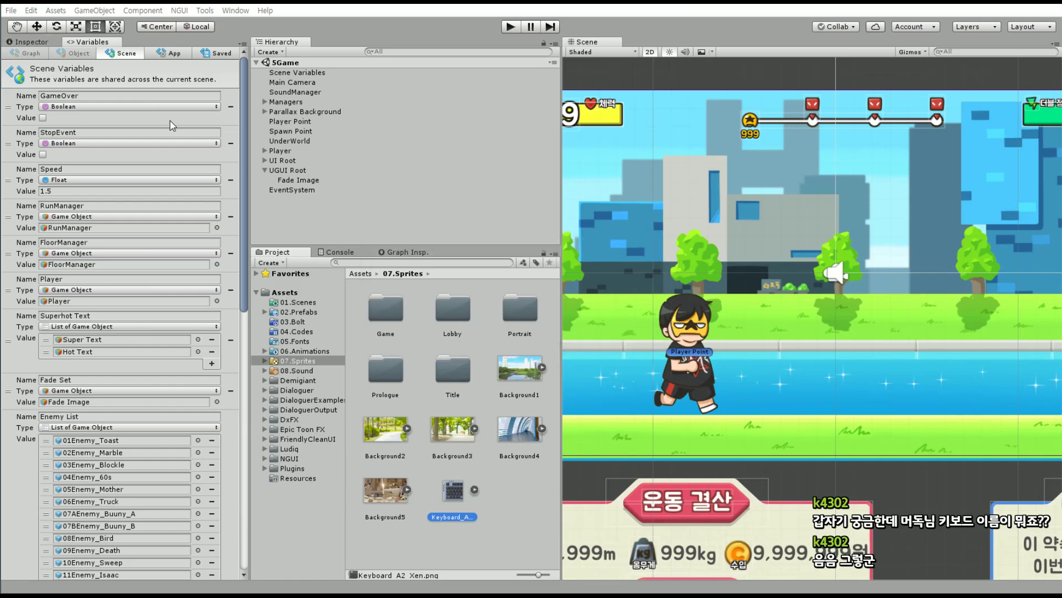
pyautogui.click(189, 11)
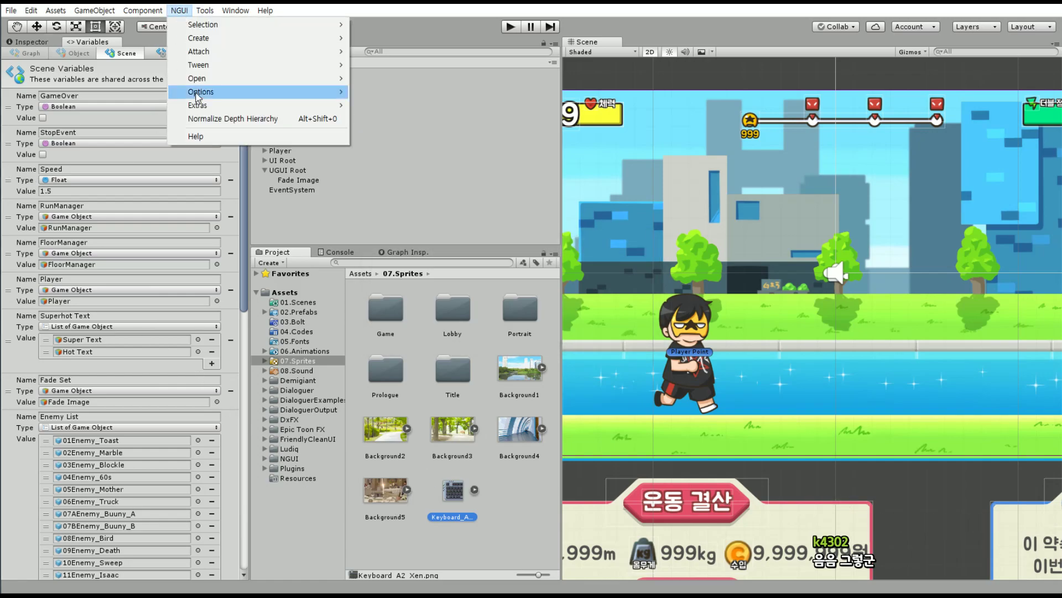
# Use NGUI's Atlas Maker to add Keyboard_A2_Xen to the 4096x2048 Draw Atlas.
pyautogui.moveTo(287, 80)
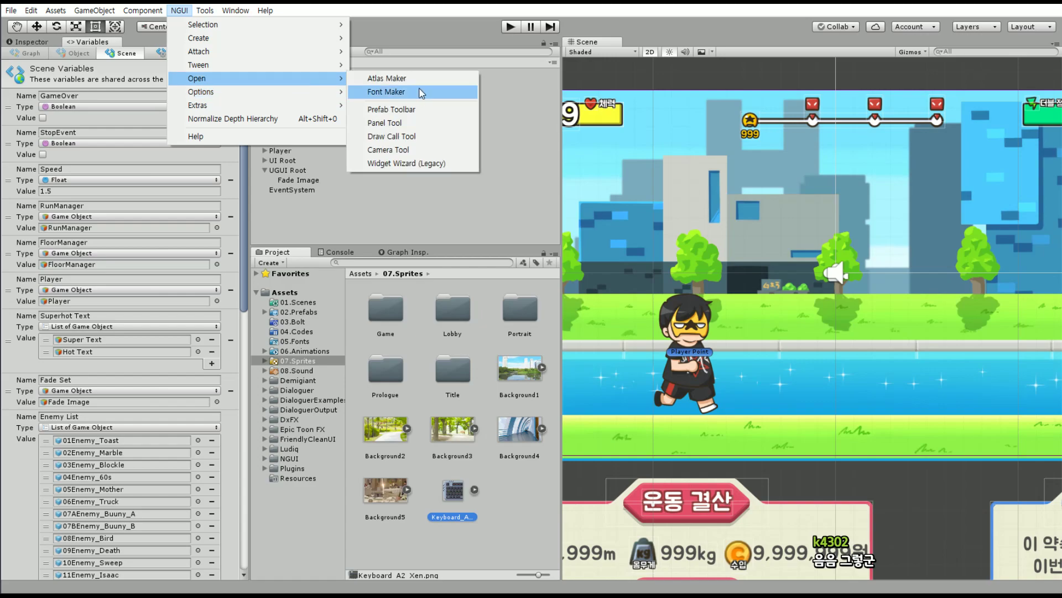
pyautogui.click(382, 78)
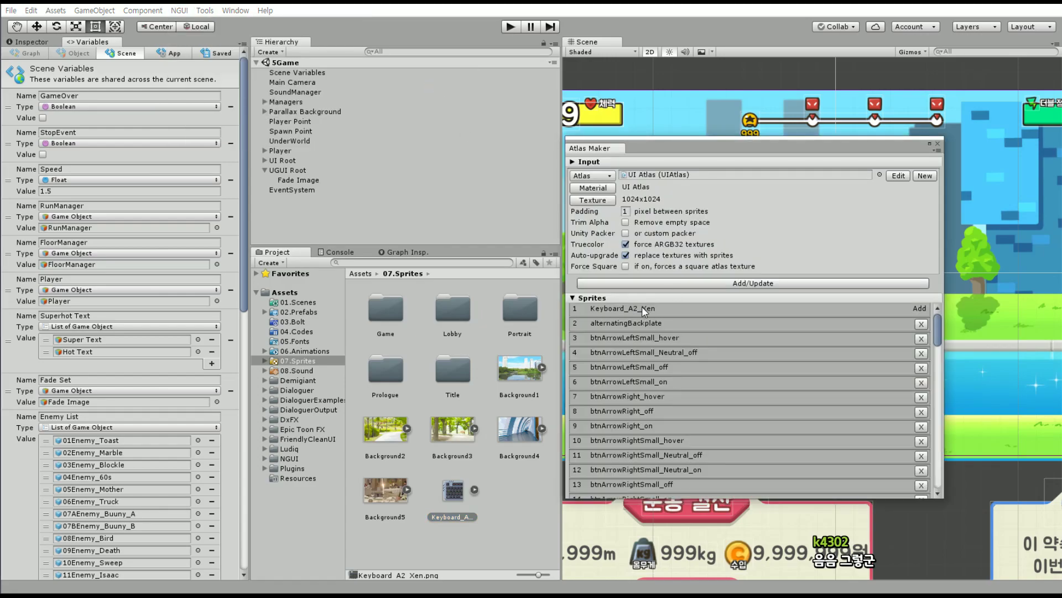
pyautogui.click(593, 175)
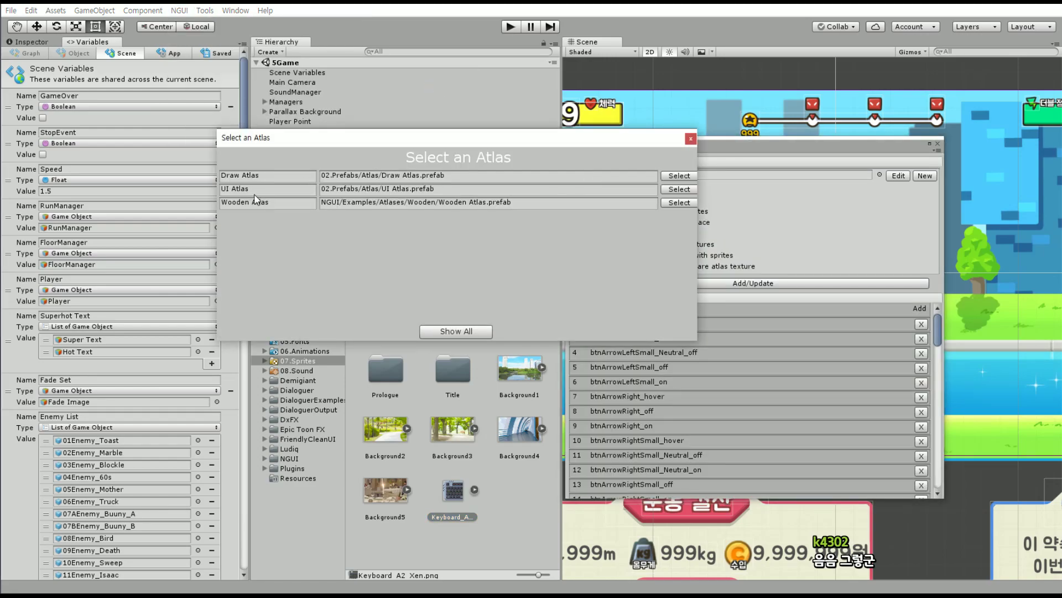
pyautogui.click(687, 176)
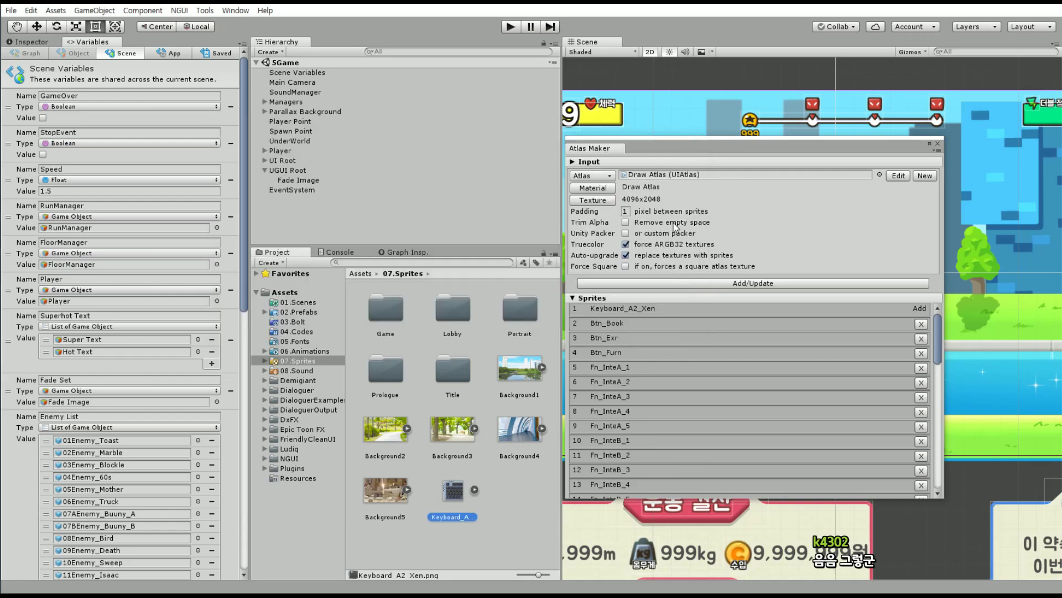
pyautogui.click(641, 282)
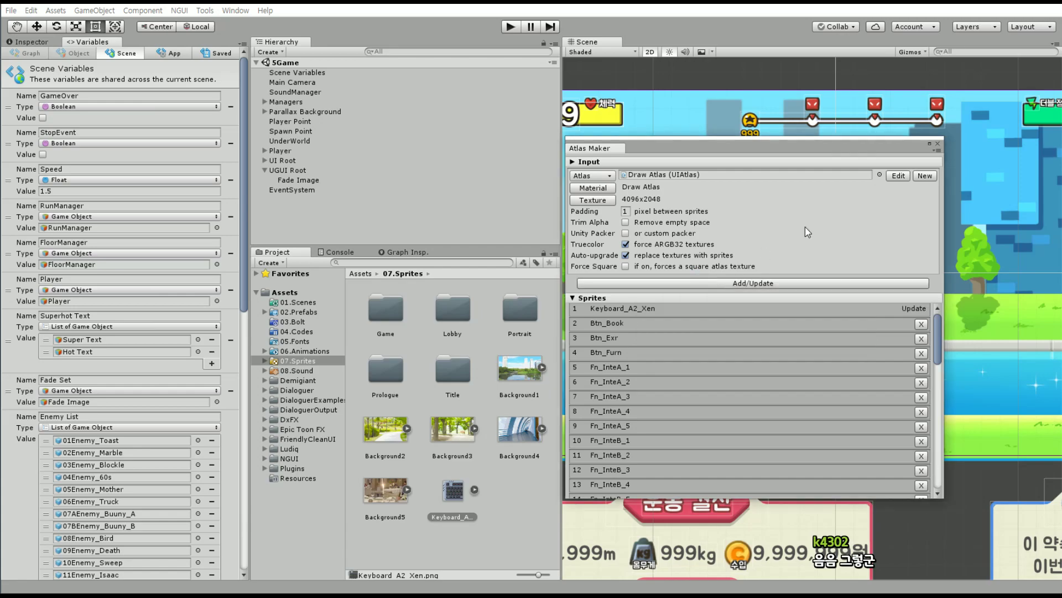
pyautogui.click(938, 144)
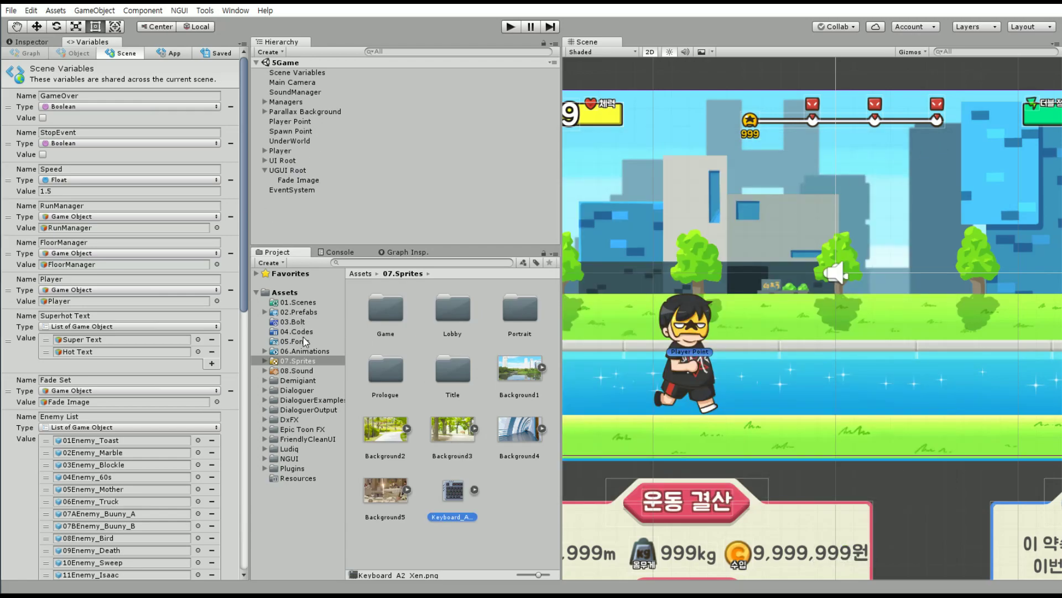
# Place a 00Meeting prefab copy under Spawn Point and rename it 34Item_Keyboard.
pyautogui.click(310, 313)
pyautogui.moveTo(399, 362)
pyautogui.mouseDown()
pyautogui.moveTo(299, 184)
pyautogui.moveTo(292, 133)
pyautogui.mouseUp()
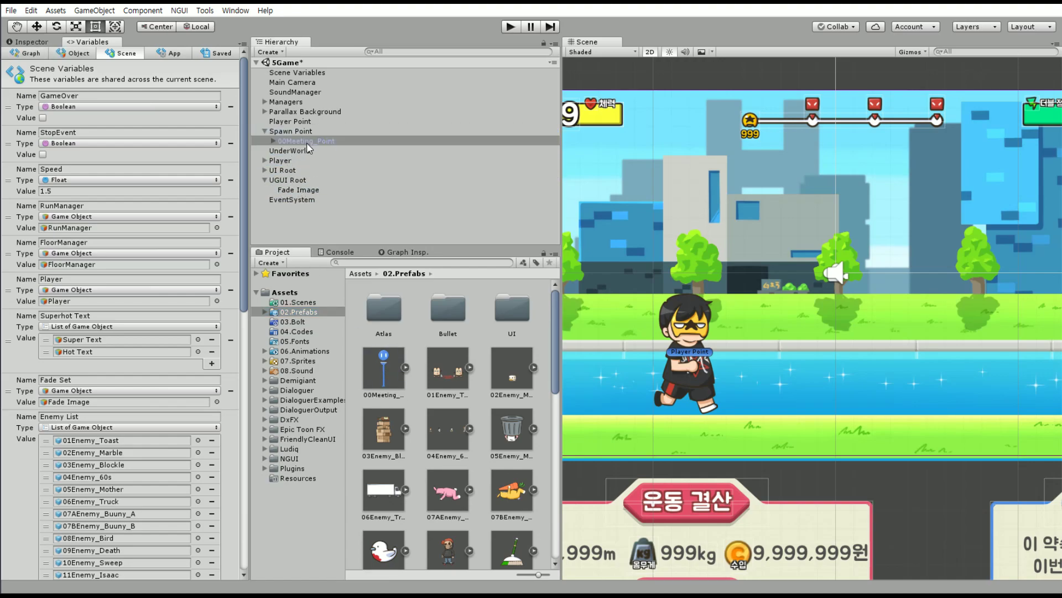
pyautogui.doubleClick(306, 141)
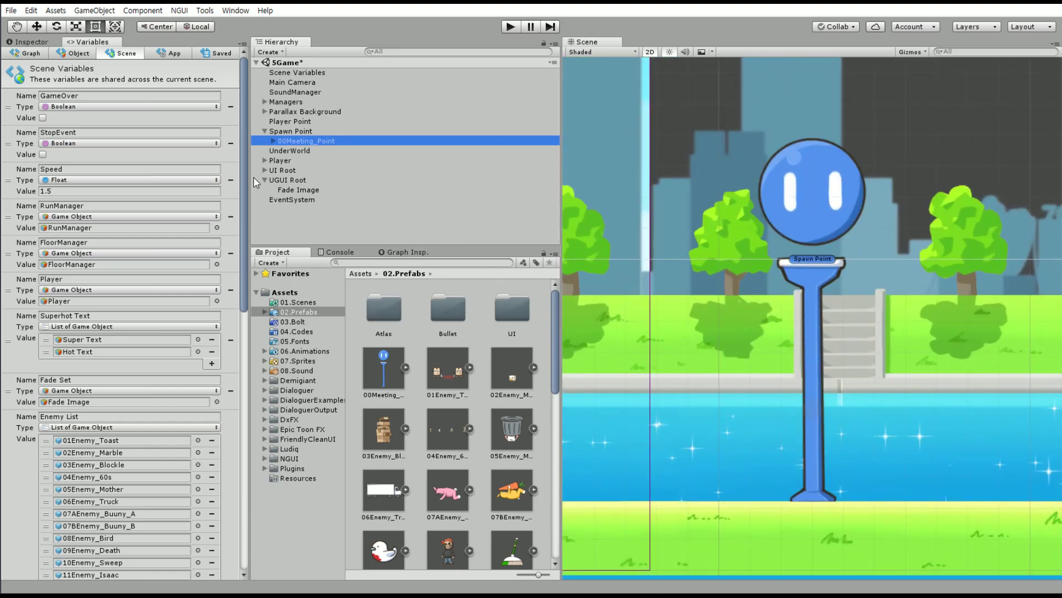
pyautogui.click(32, 42)
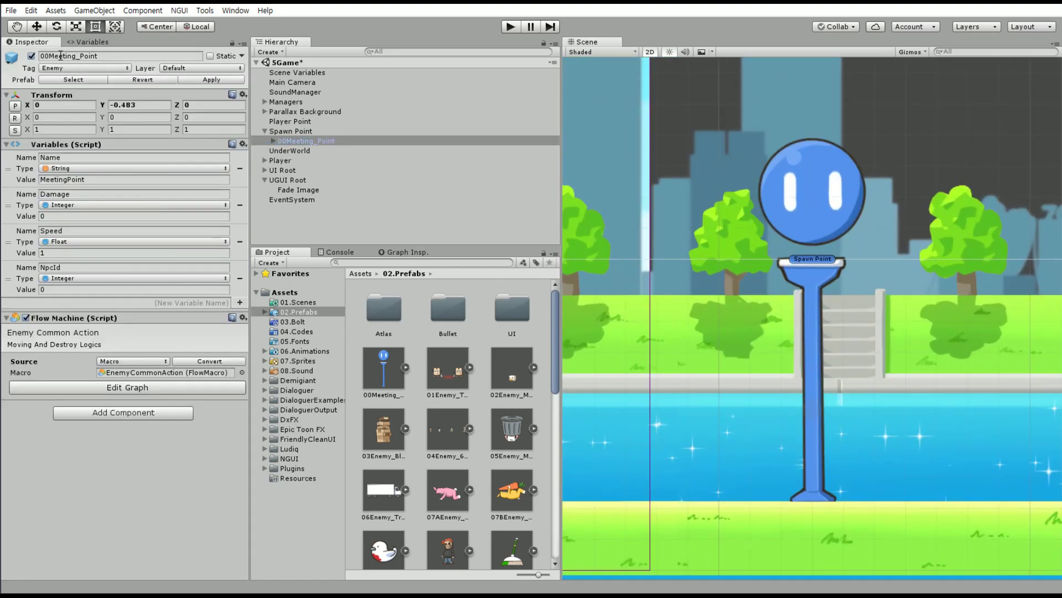
pyautogui.click(62, 56)
pyautogui.click(49, 56)
pyautogui.moveTo(48, 56); pyautogui.dragTo(23, 58)
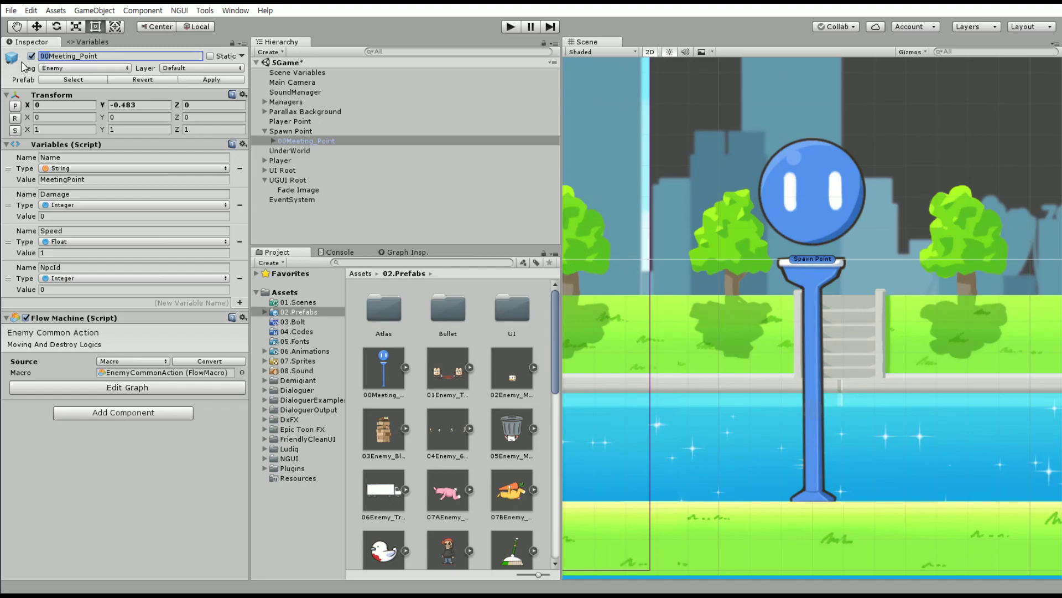
pyautogui.write('34')
pyautogui.hotkey('shift', 'Right')
pyautogui.hotkey('shift', 'Right')
pyautogui.hotkey('shift', 'Right')
pyautogui.hotkey('shift', 'Right')
pyautogui.hotkey('shift', 'Right')
pyautogui.write('It')
pyautogui.write('em_Keyboa')
pyautogui.write('rd')
pyautogui.press('Return')
# Set its Name variable to Item and remove the NpcId variable.
pyautogui.click(76, 180)
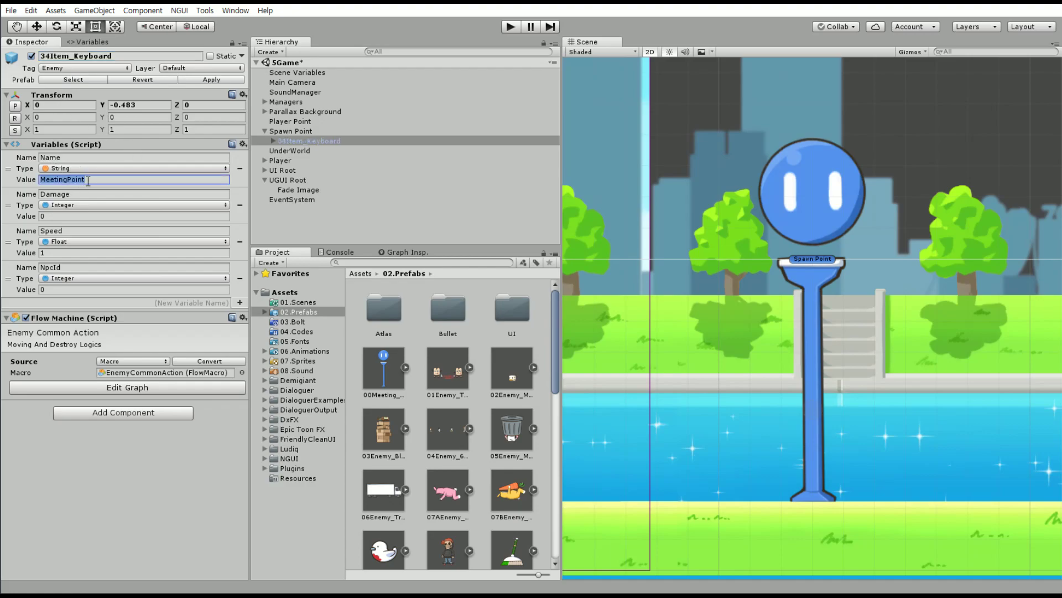
pyautogui.write('Item')
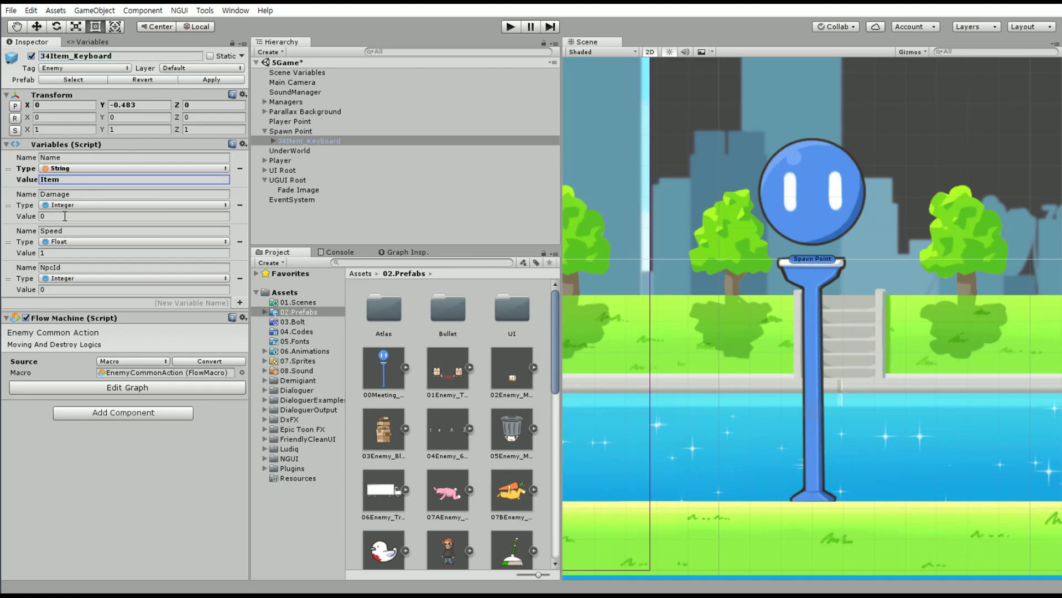
pyautogui.click(55, 216)
pyautogui.click(53, 254)
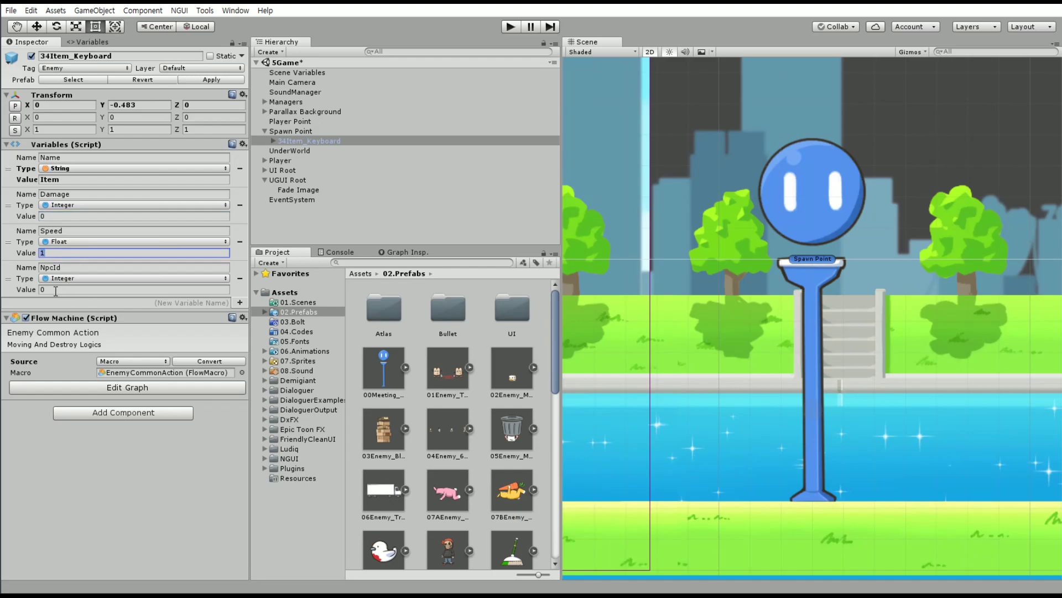
pyautogui.click(240, 278)
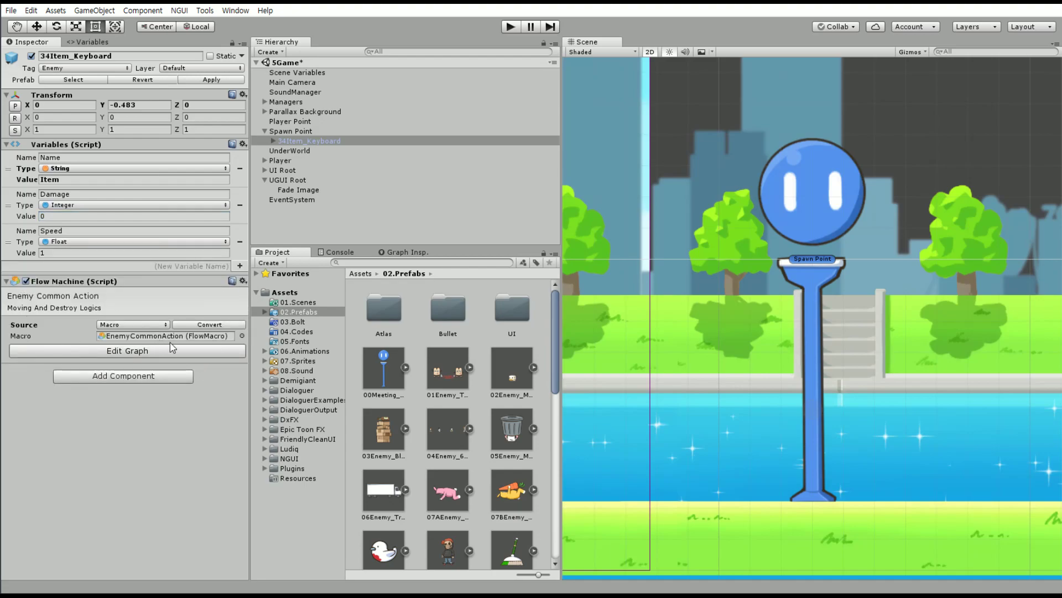
pyautogui.click(273, 141)
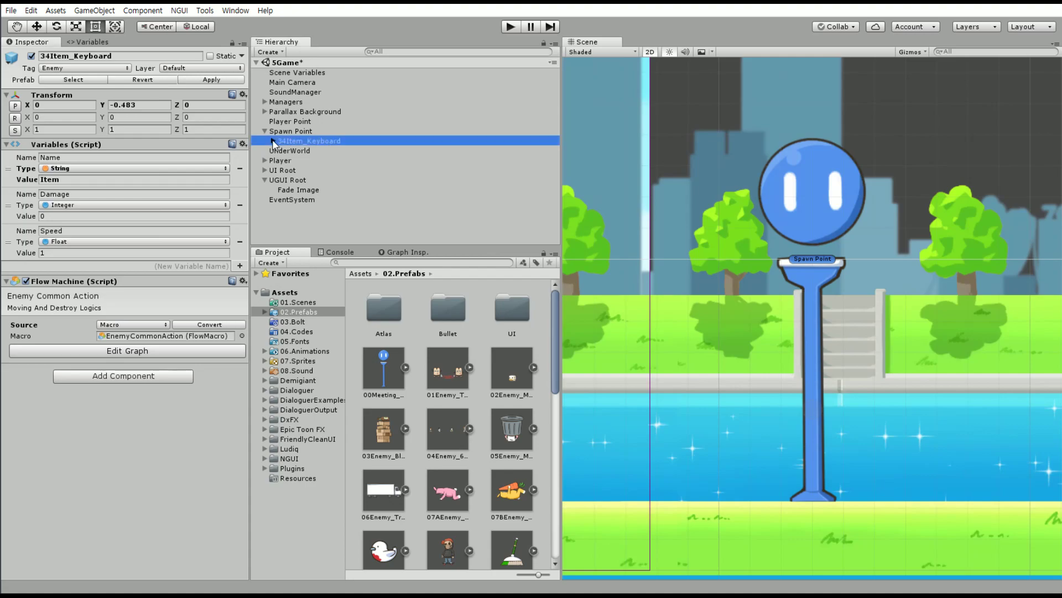
# Delete the Body child, breaking the prefab link, and rename the Head child to Item.
pyautogui.click(310, 161)
pyautogui.press('Delete')
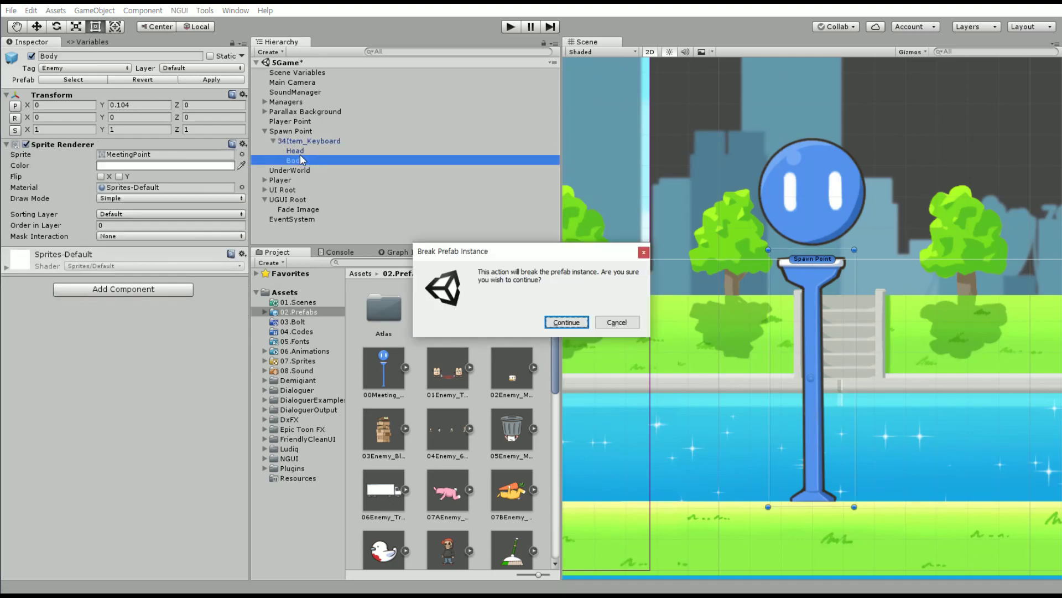
pyautogui.press('Return')
pyautogui.click(297, 151)
pyautogui.click(55, 55)
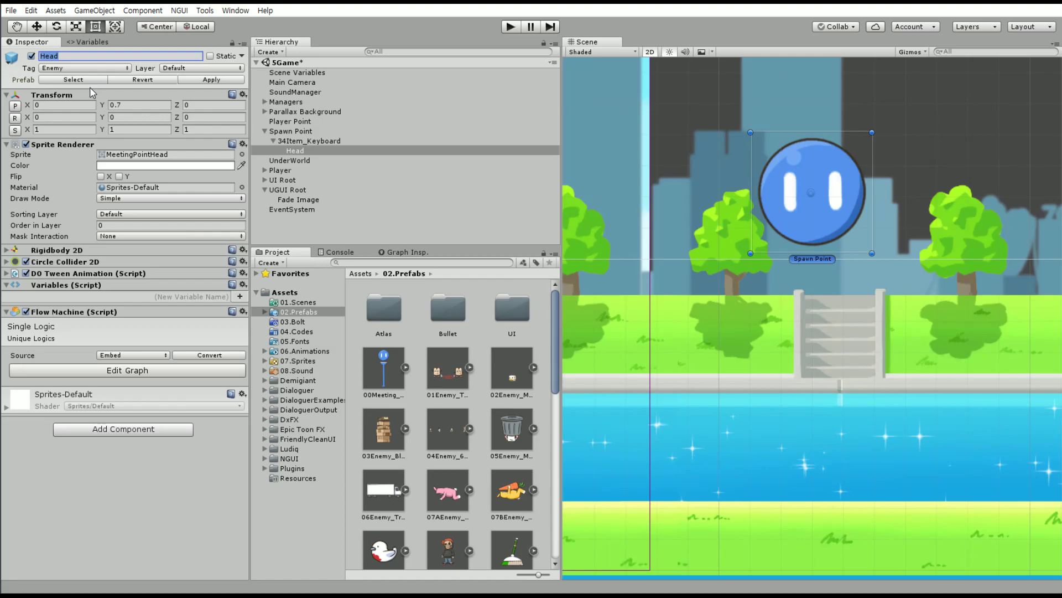
pyautogui.write('Item,')
pyautogui.press('BackSpace')
# Check Item's current MeetingPoint sprite, then browse the project folders back to 07.Sprites.
pyautogui.click(148, 156)
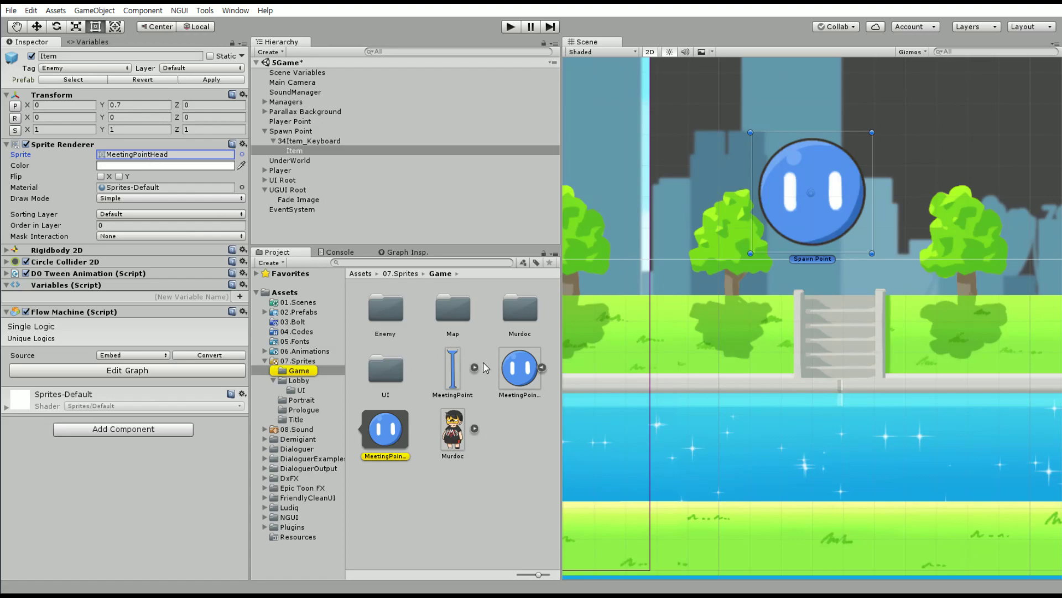
pyautogui.click(544, 369)
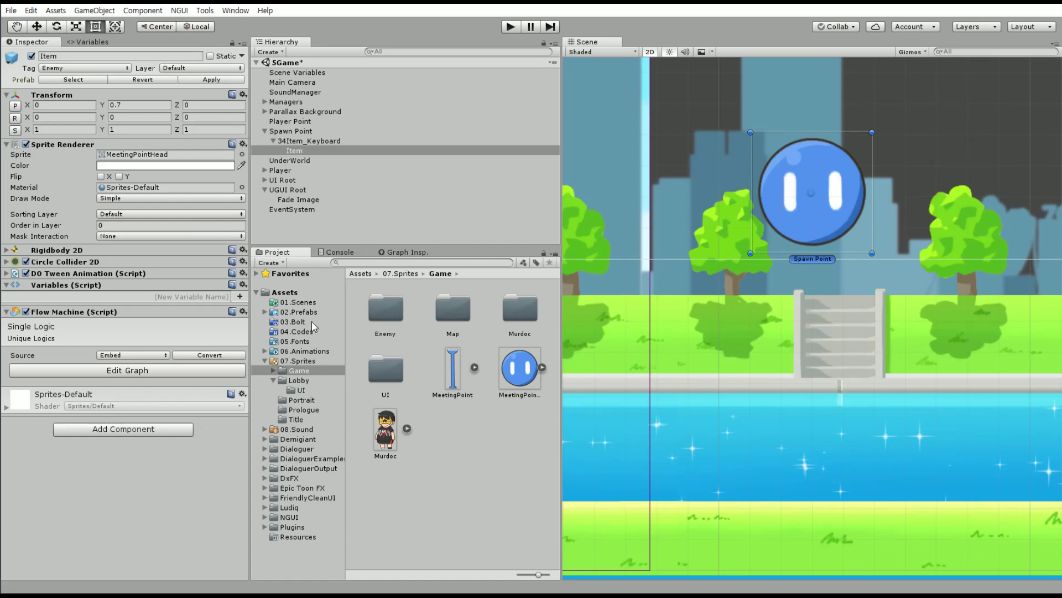
pyautogui.click(313, 362)
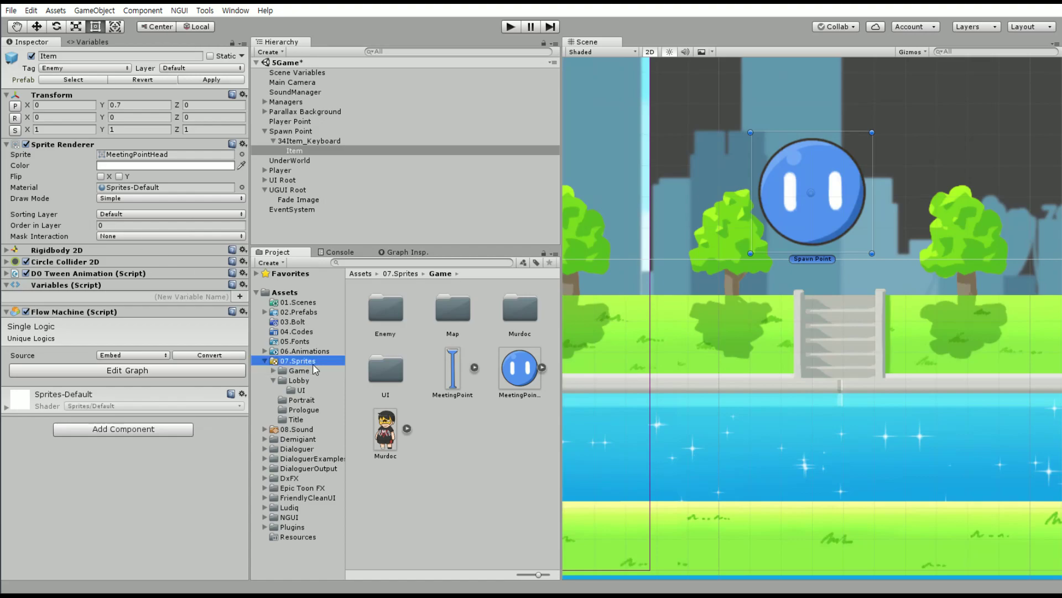
pyautogui.click(310, 311)
pyautogui.click(313, 302)
pyautogui.click(310, 311)
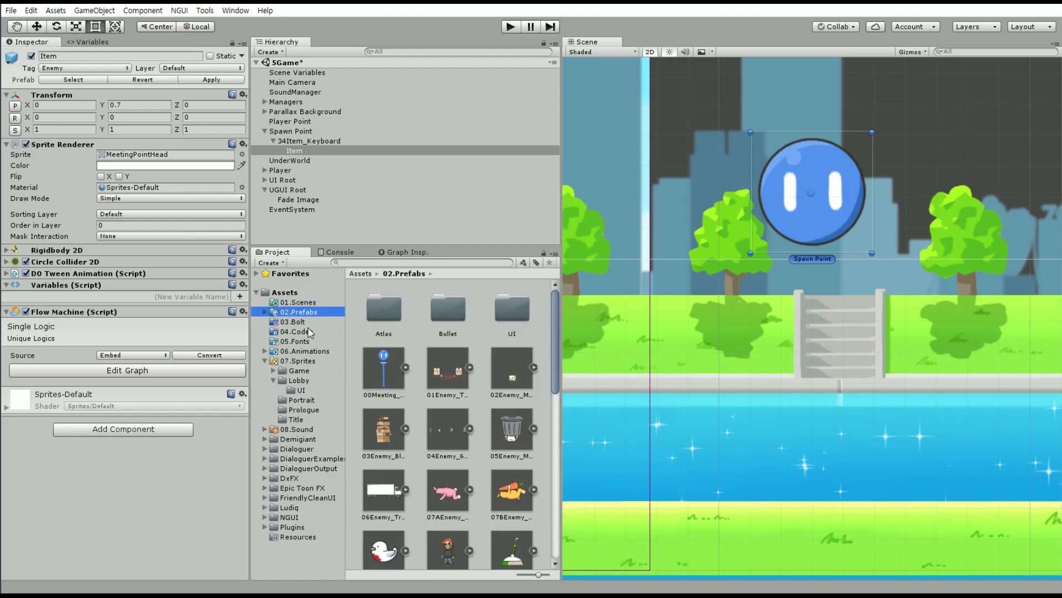
pyautogui.click(308, 324)
pyautogui.click(306, 351)
pyautogui.click(304, 360)
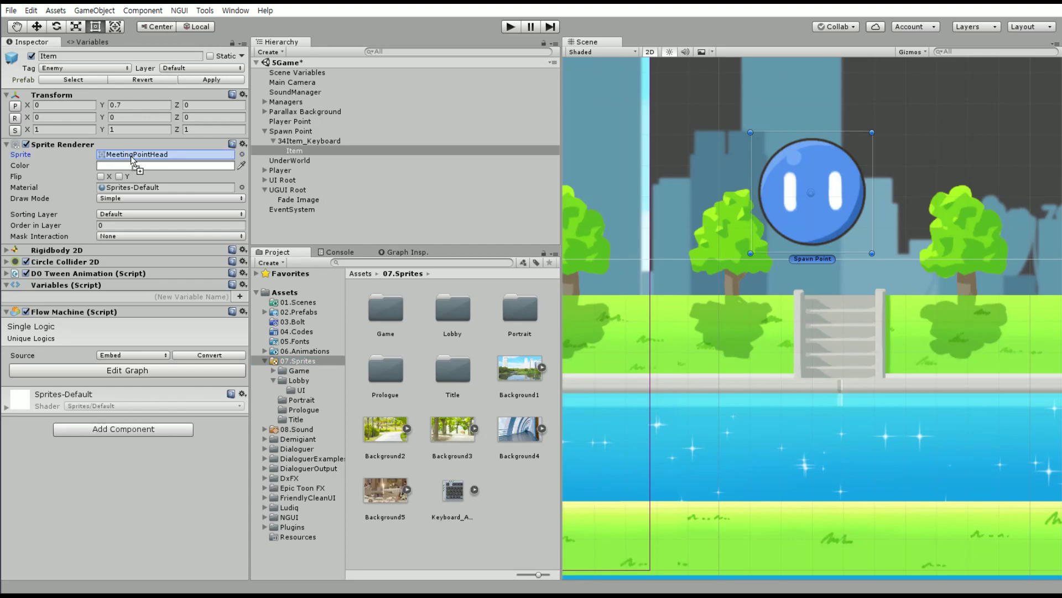
# Give Item the Keyboard_A2_Xen sprite and review its Rigidbody 2D, Circle Collider 2D and DOTween components.
pyautogui.moveTo(448, 475); pyautogui.dragTo(166, 154)
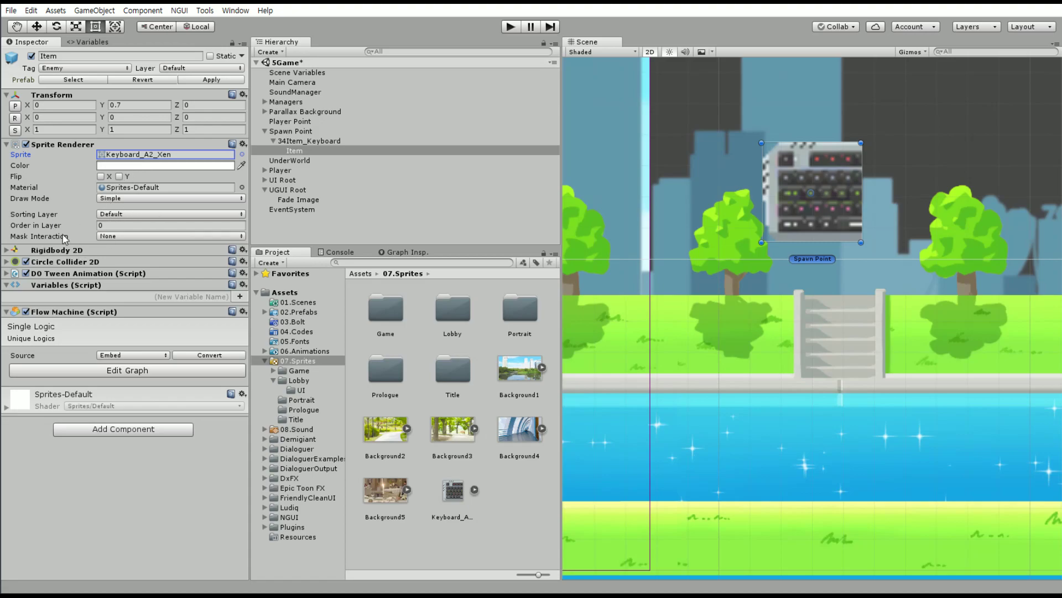
pyautogui.scroll(3, 856, 197)
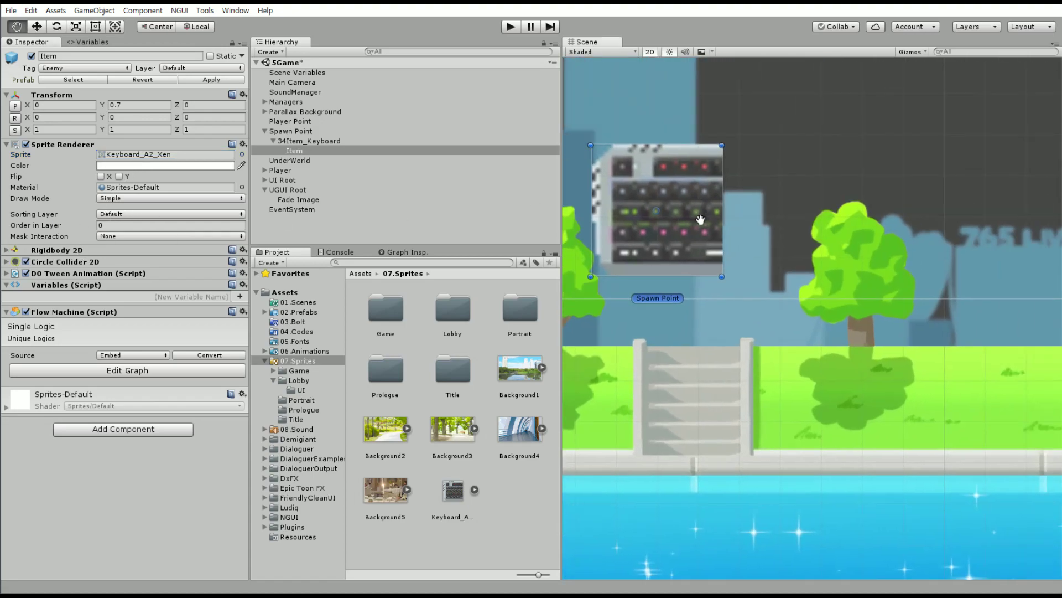
pyautogui.click(6, 251)
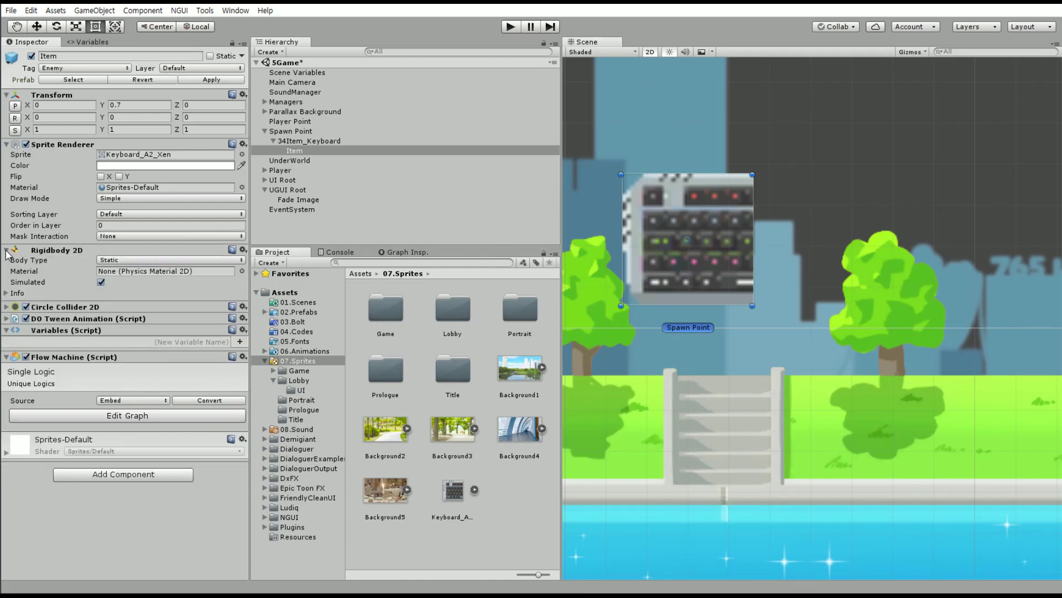
pyautogui.click(7, 252)
pyautogui.click(7, 264)
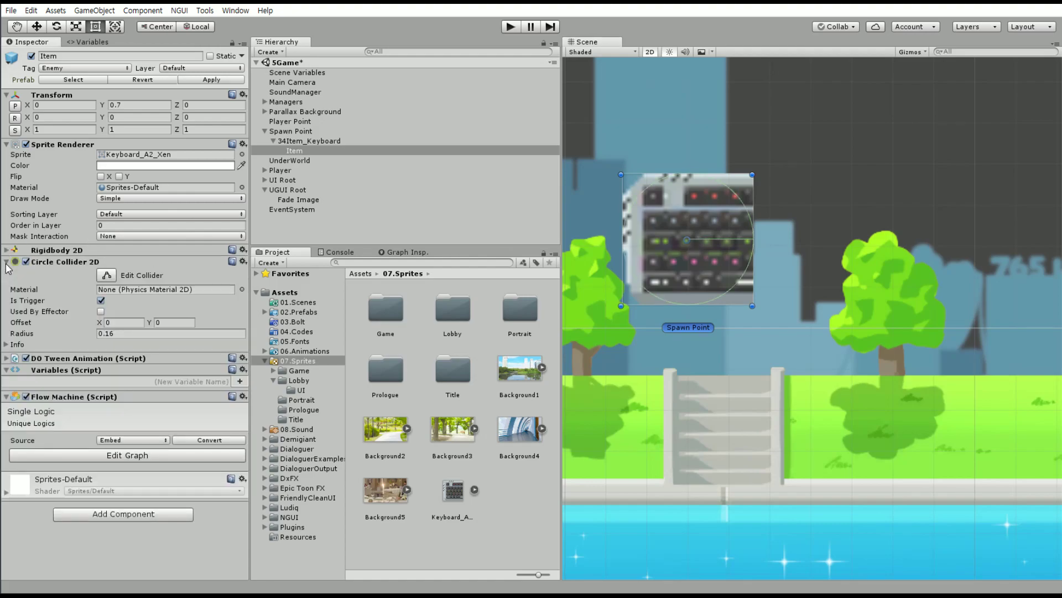
pyautogui.click(7, 263)
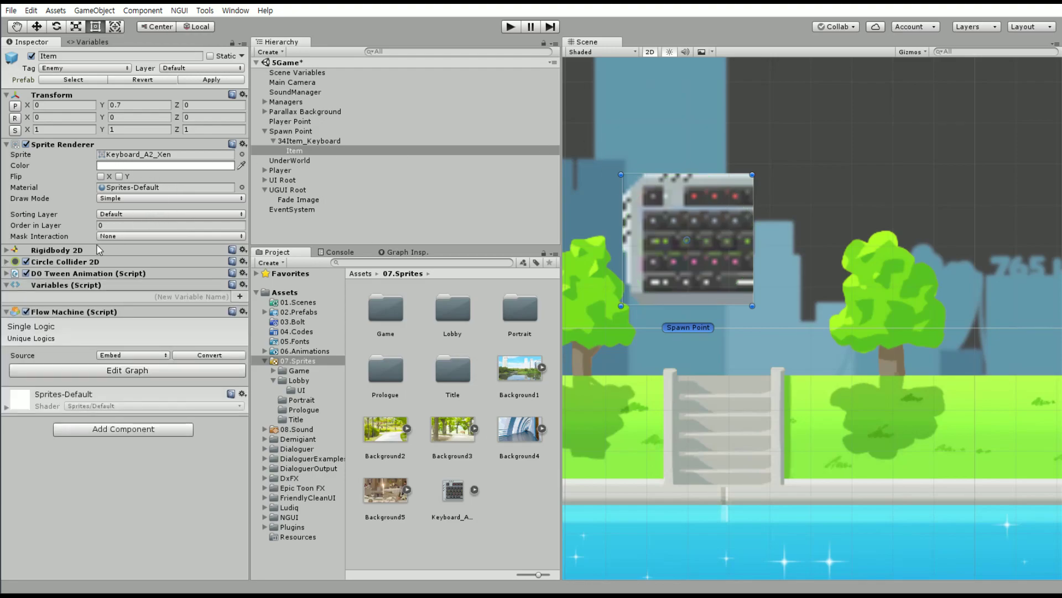
pyautogui.click(7, 273)
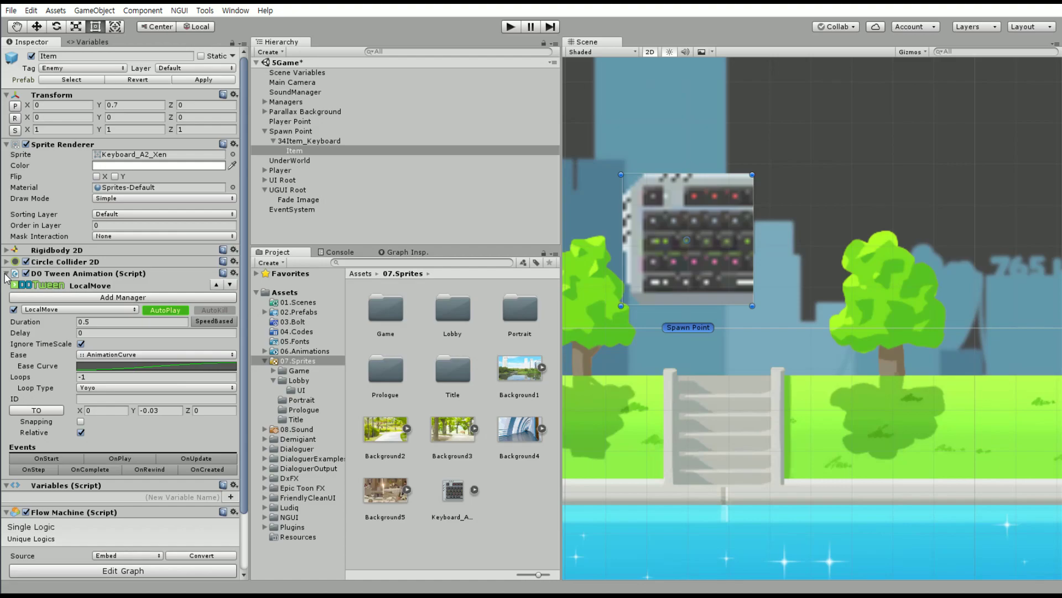
pyautogui.click(6, 274)
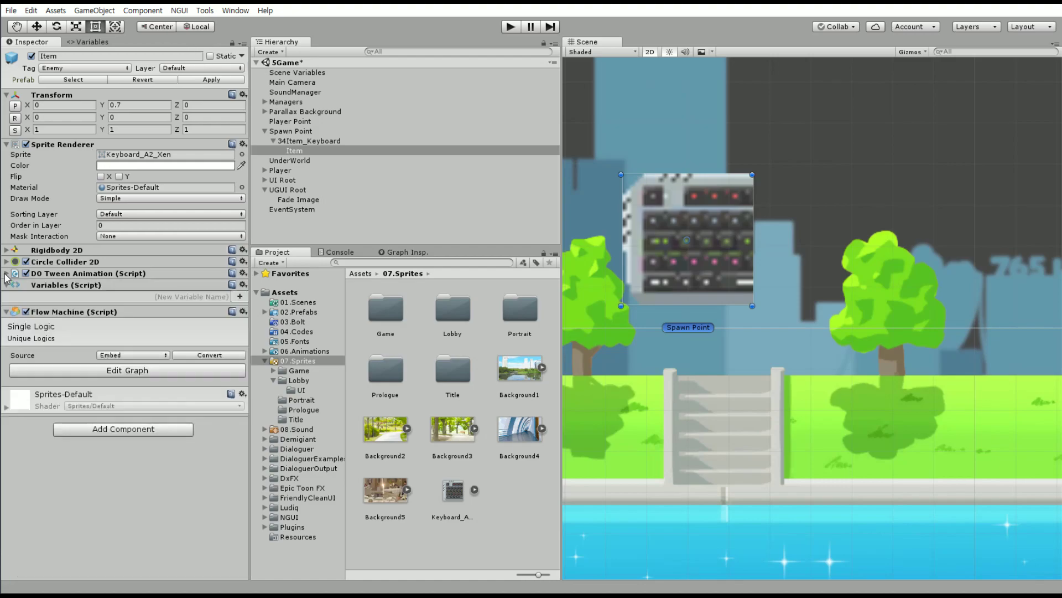
# Set the Item's Transform Position Y to 0.
pyautogui.click(133, 103)
pyautogui.write('0')
pyautogui.press('Return')
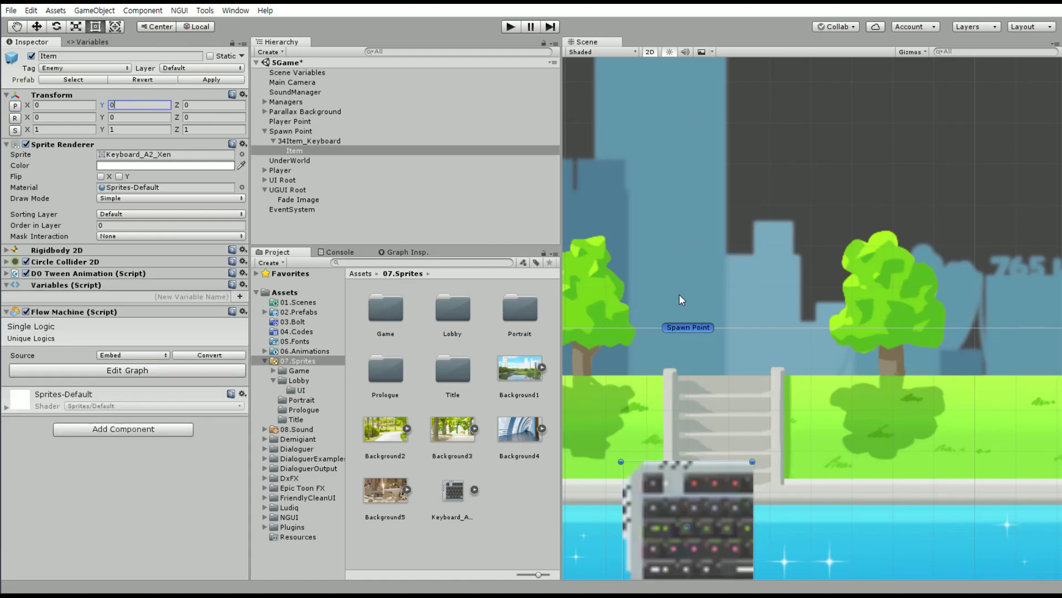
pyautogui.moveTo(713, 330); pyautogui.dragTo(682, 247, button='middle')
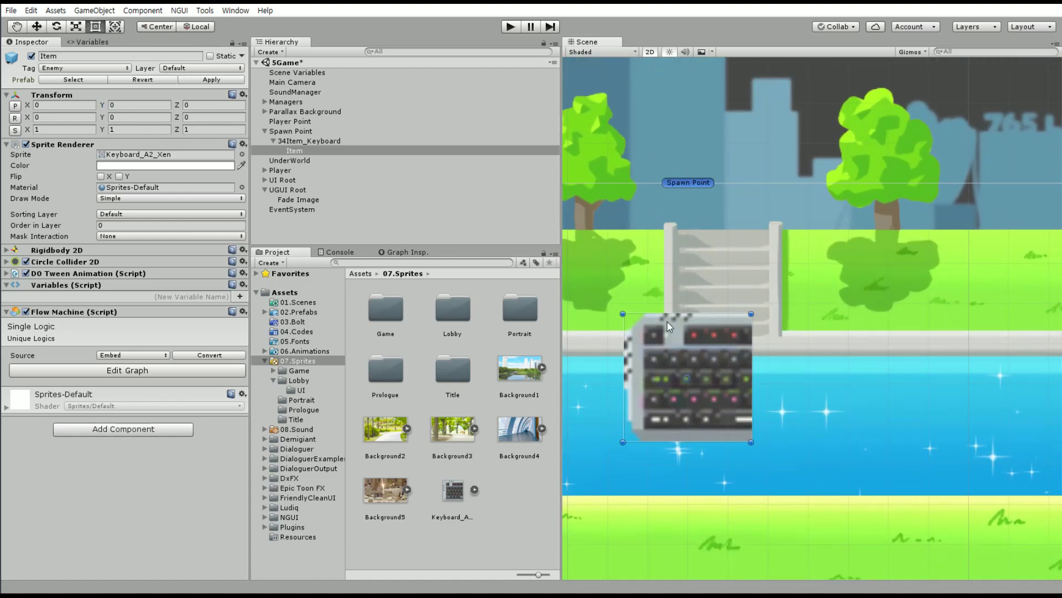
pyautogui.moveTo(762, 276); pyautogui.dragTo(745, 250, button='middle')
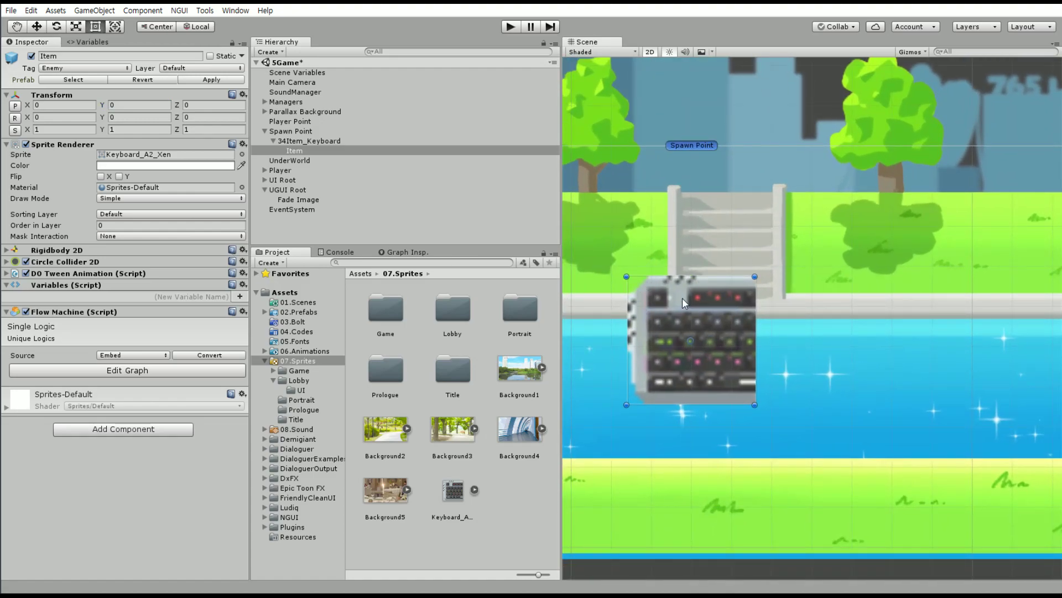
# Apply Keyboard_A2_Xen import settings: Compression None, Max Size 128, Bilinear resize, Point (no filter), Clamp wrap.
pyautogui.click(453, 489)
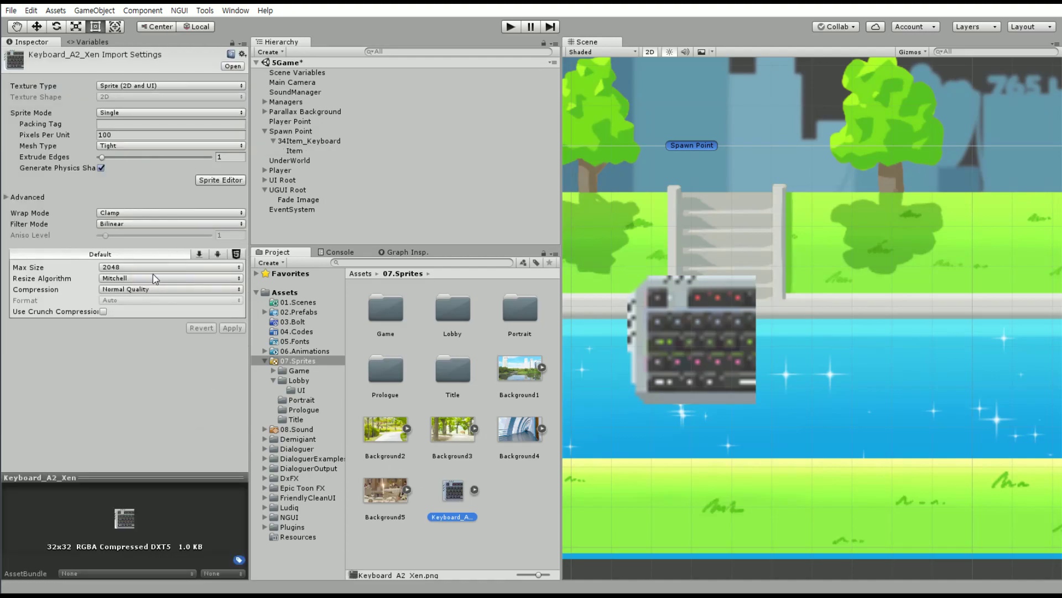
pyautogui.click(132, 296)
pyautogui.click(125, 271)
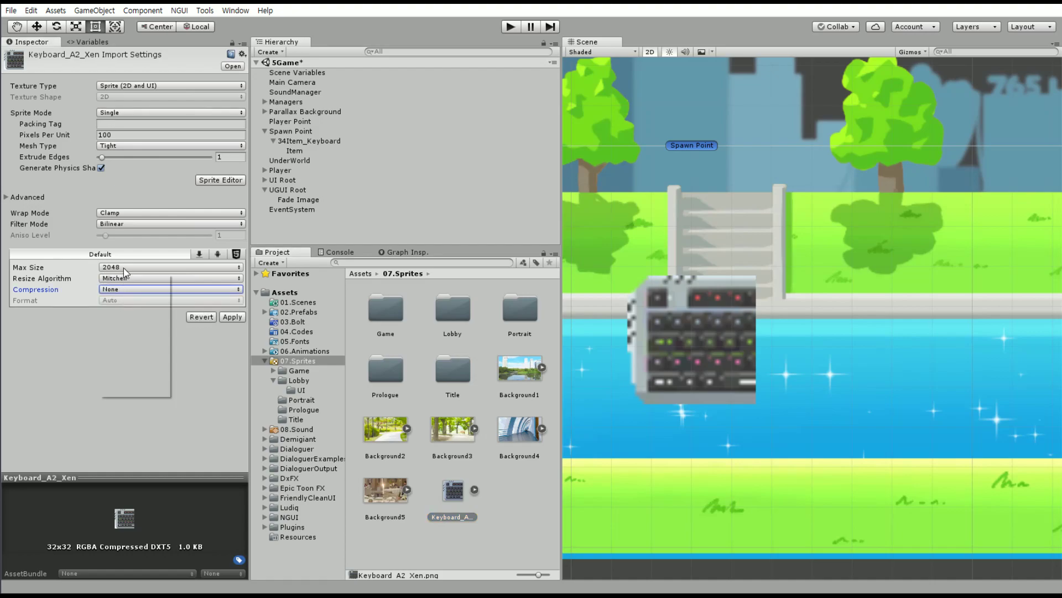
pyautogui.click(125, 268)
pyautogui.click(119, 307)
pyautogui.click(128, 278)
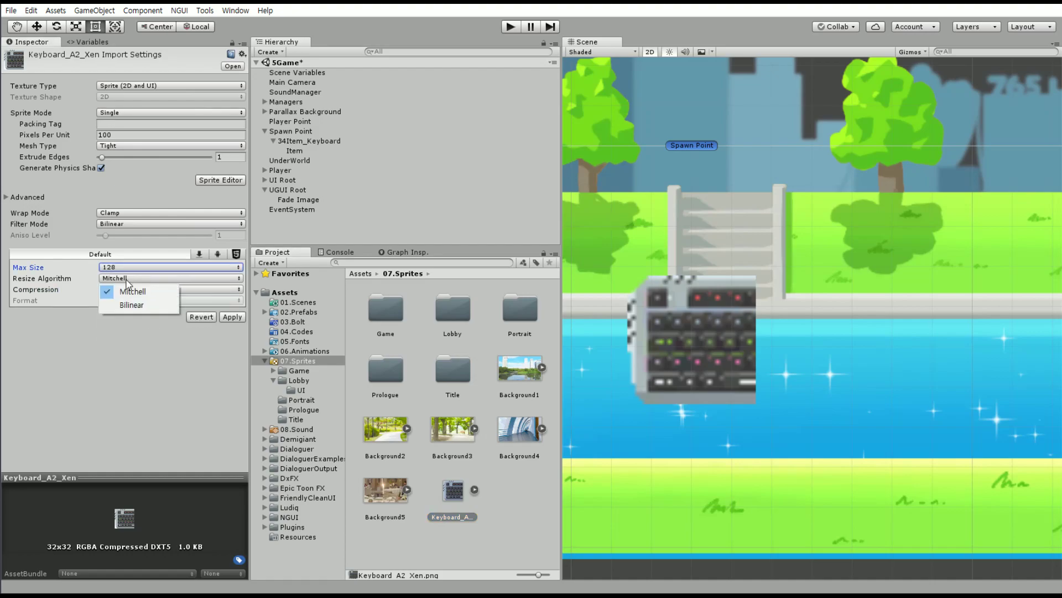
pyautogui.click(131, 304)
pyautogui.click(133, 224)
pyautogui.click(119, 237)
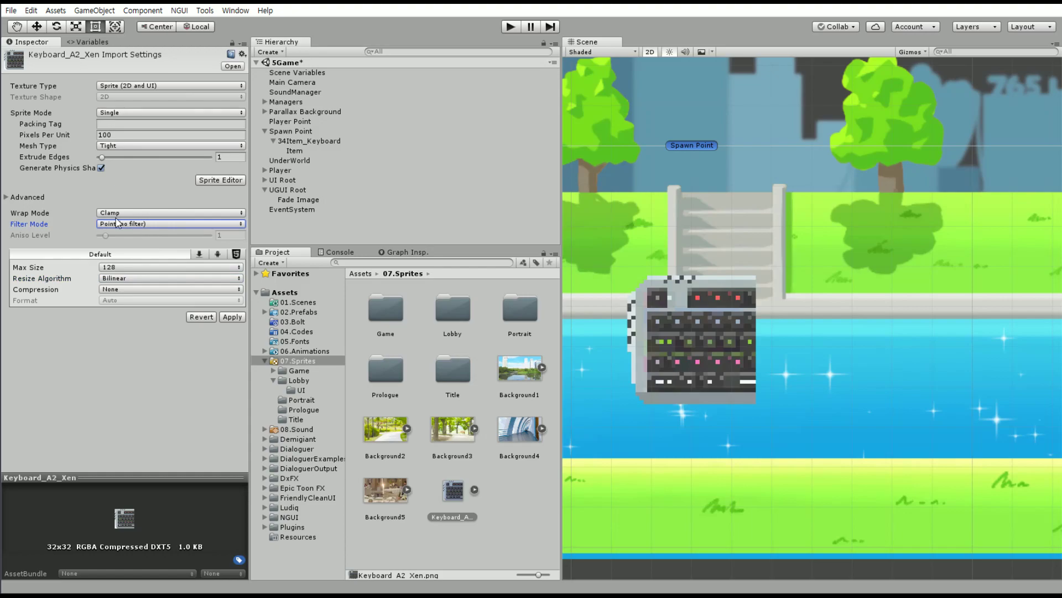
pyautogui.click(116, 212)
pyautogui.click(119, 240)
pyautogui.click(234, 318)
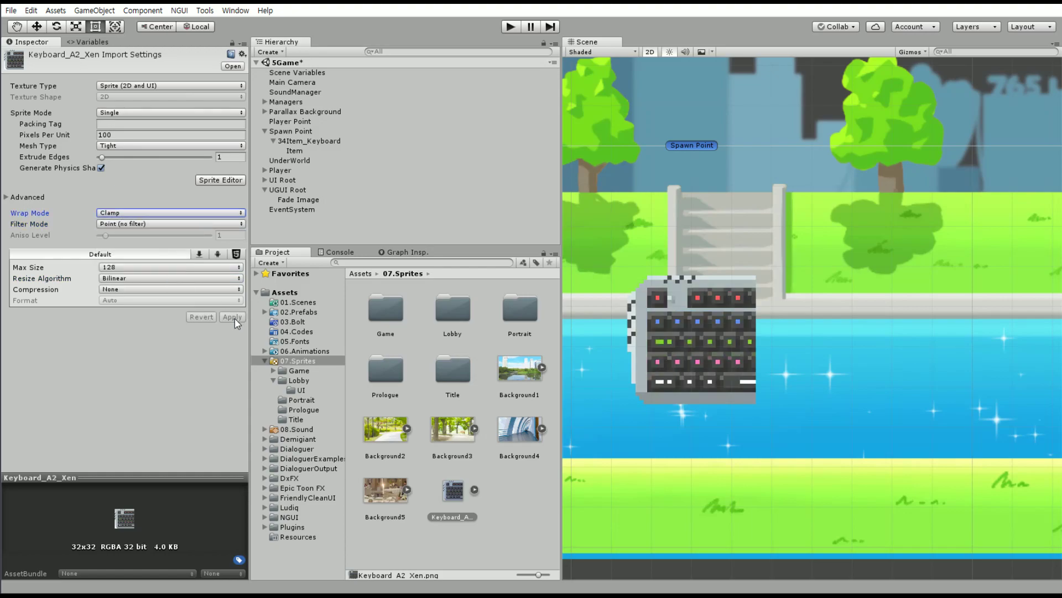
pyautogui.click(696, 324)
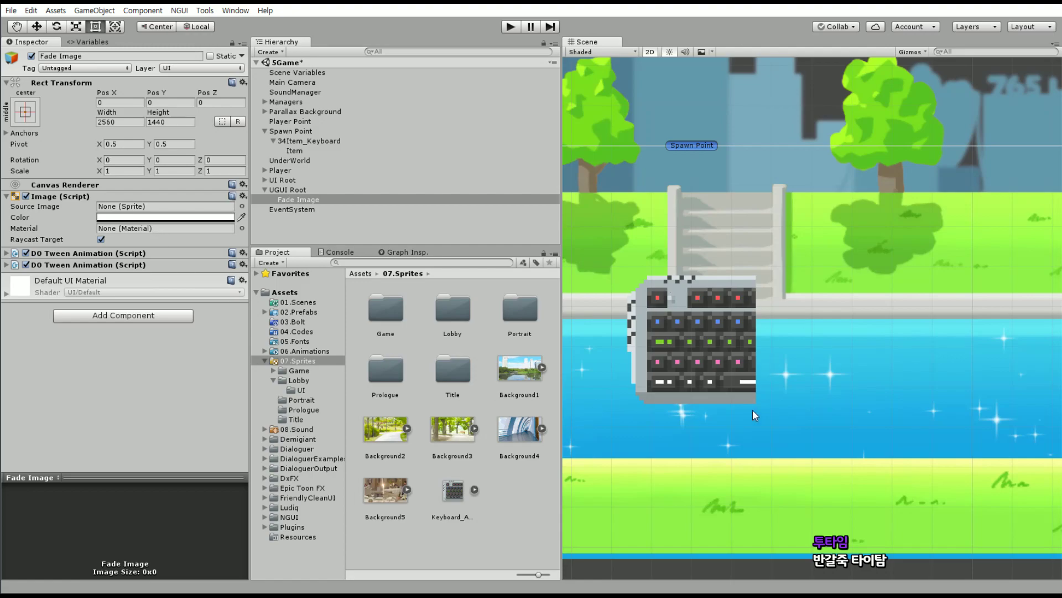
# Select the Item object under 34Item_Keyboard.
pyautogui.moveTo(795, 329); pyautogui.dragTo(811, 333, button='middle')
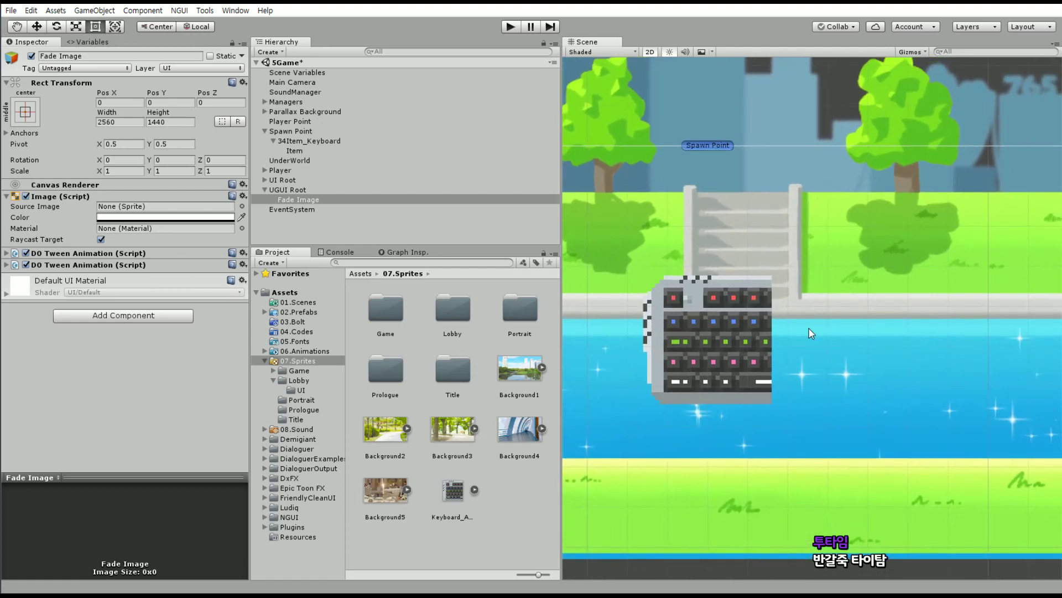
pyautogui.click(271, 194)
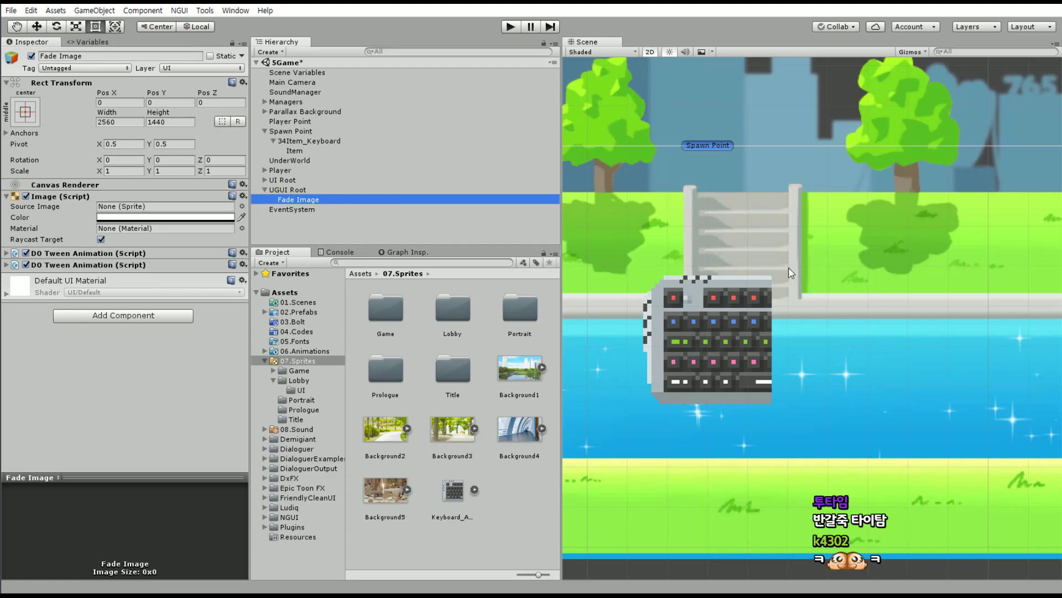
pyautogui.click(306, 153)
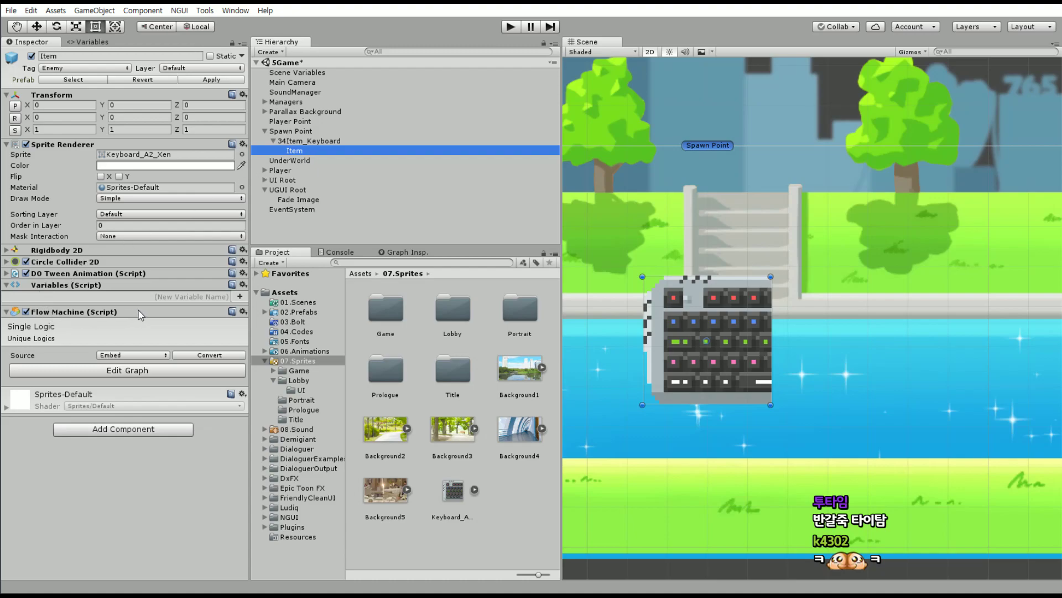
pyautogui.click(6, 273)
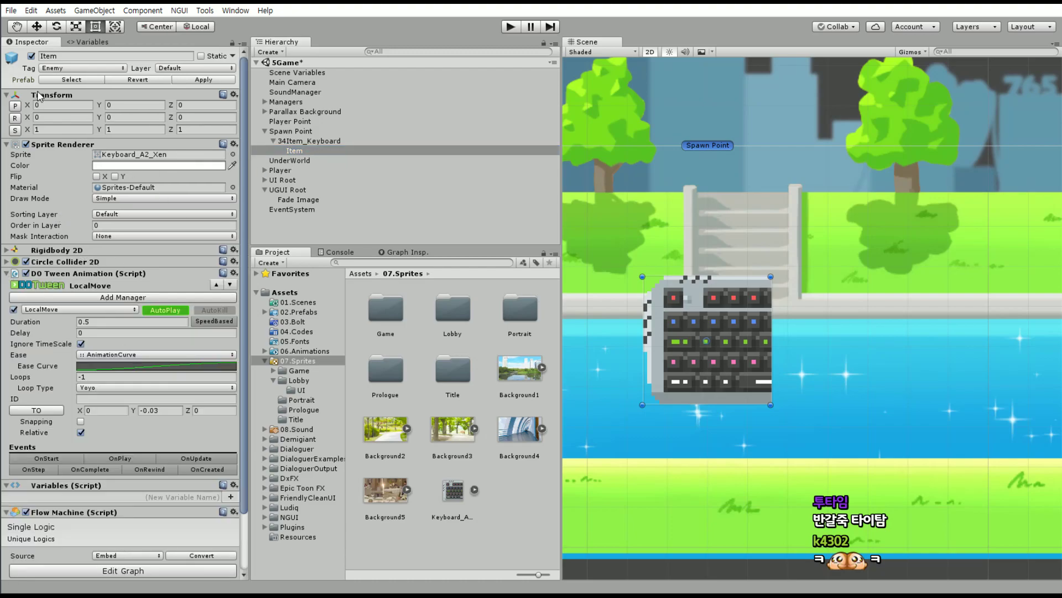
# Rotate the Item sprite with the Rotate tool (E) and set Rotation Z to -45.
pyautogui.click(37, 26)
pyautogui.press('e')
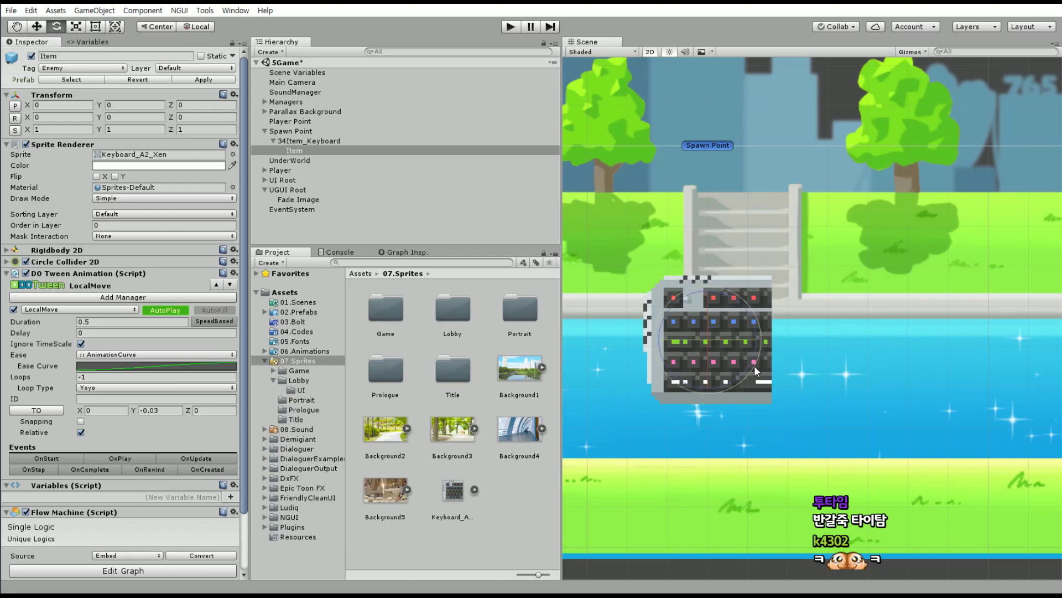
pyautogui.moveTo(752, 364); pyautogui.dragTo(690, 424)
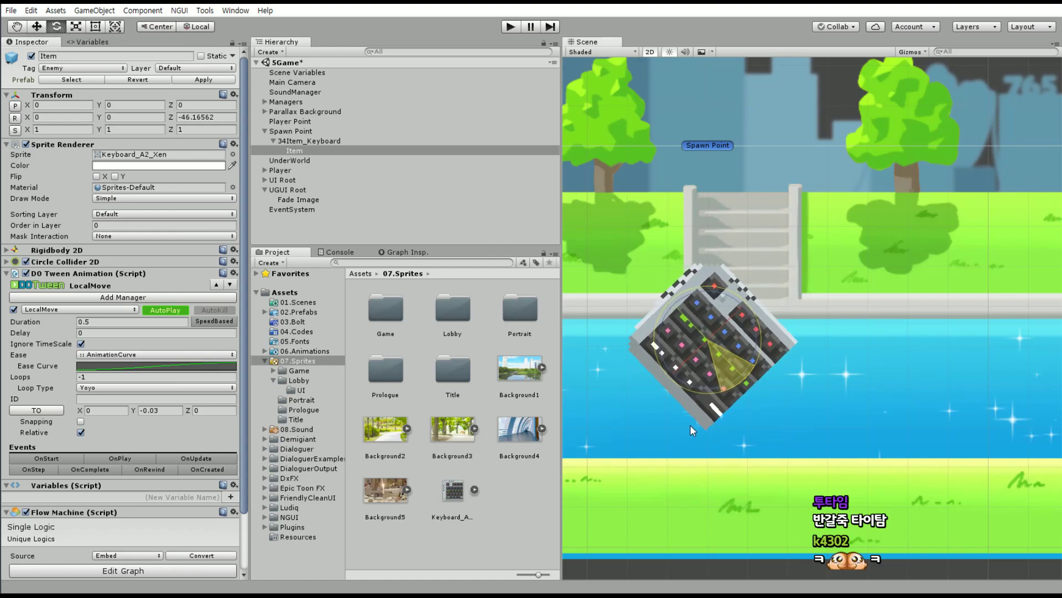
pyautogui.click(191, 121)
pyautogui.write('-45')
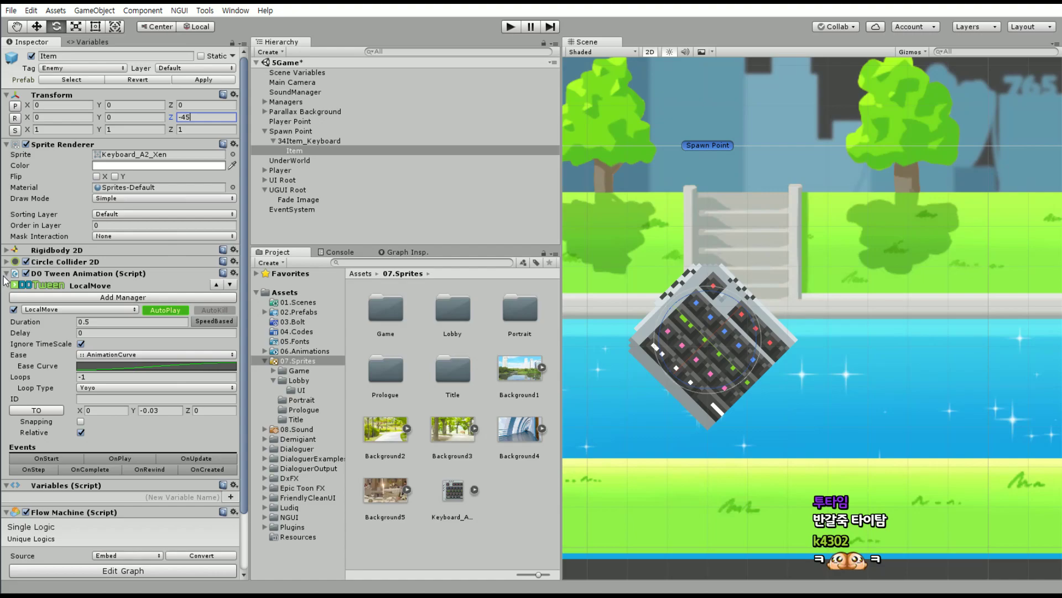
# Copy Item's DOTween Animation component and paste it as new onto 34Item_Keyboard.
pyautogui.click(235, 273)
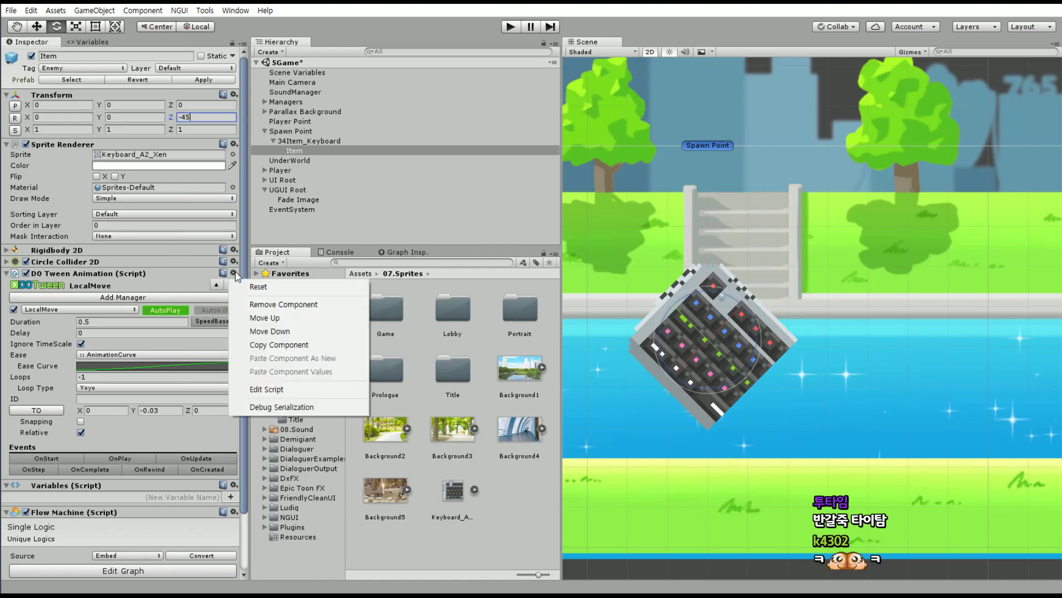
pyautogui.click(283, 344)
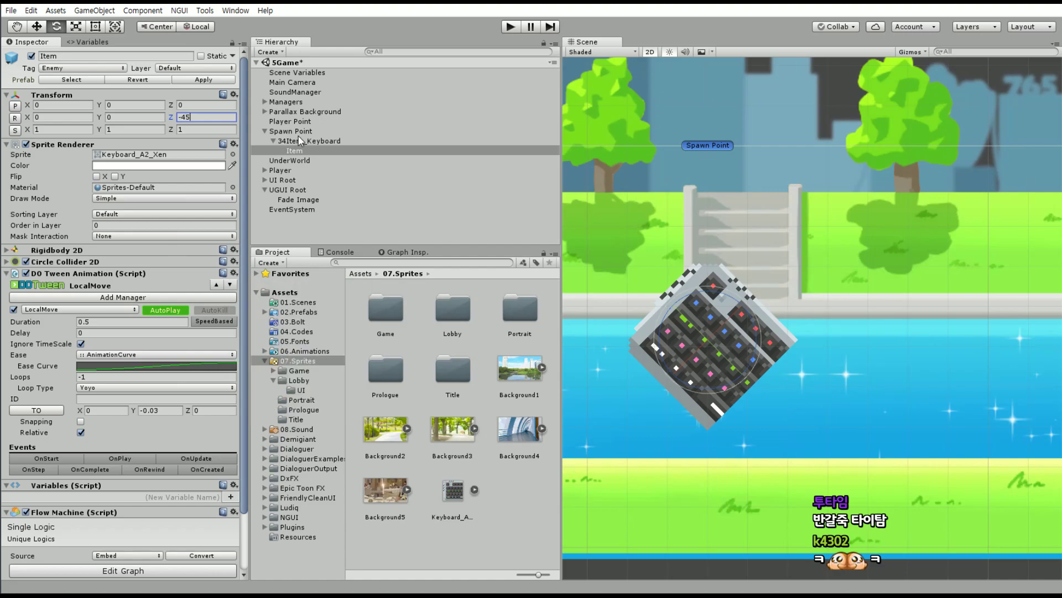
pyautogui.click(314, 141)
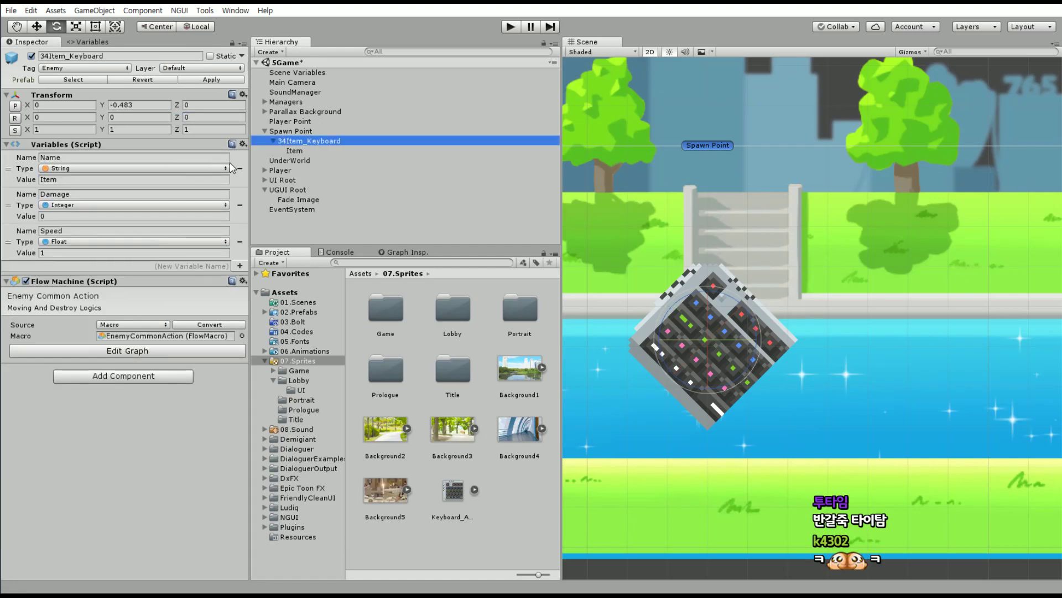
pyautogui.click(242, 94)
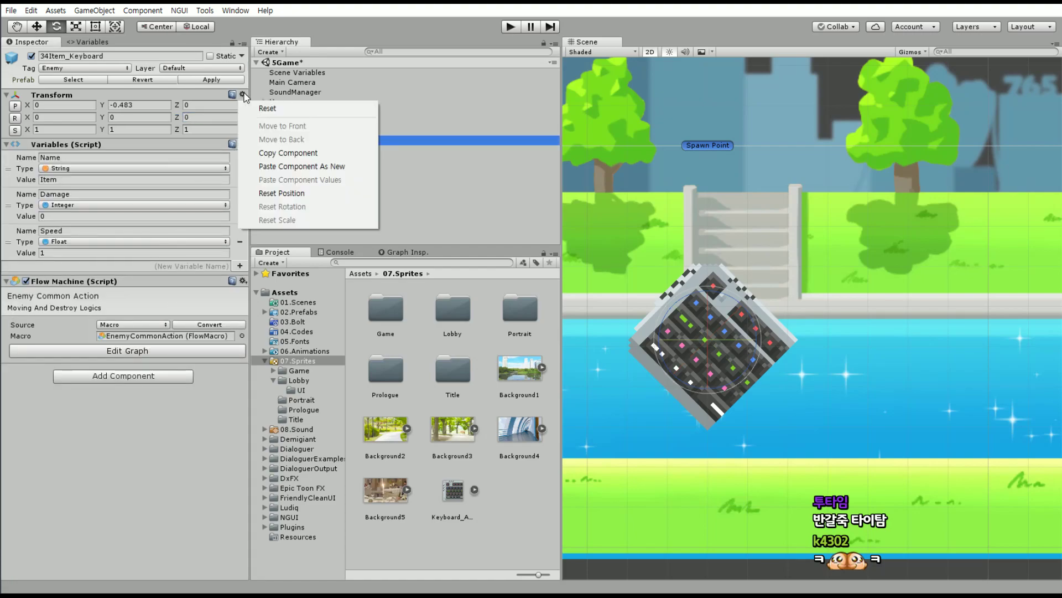
pyautogui.click(295, 165)
pyautogui.click(233, 370)
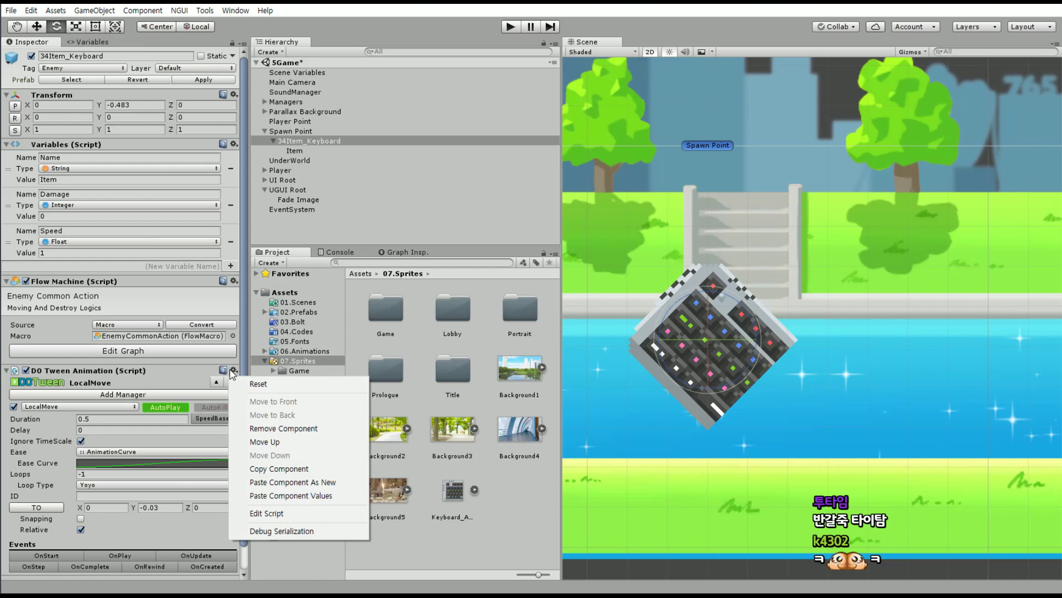
# Move 34Item_Keyboard up to roughly X 0, Y -0.483 over the water.
pyautogui.click(37, 26)
pyautogui.moveTo(718, 334); pyautogui.dragTo(720, 346)
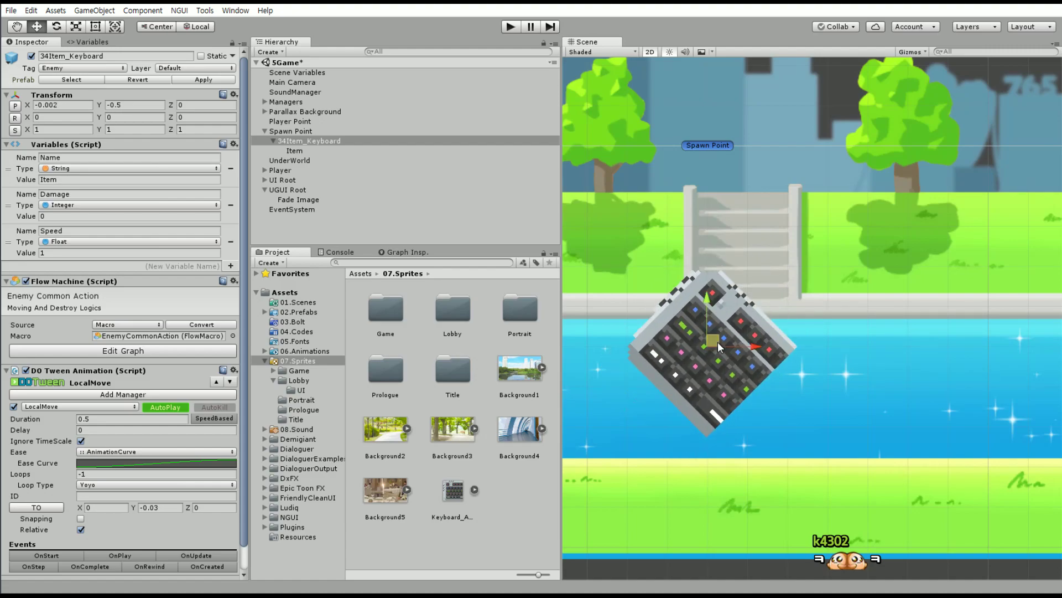
pyautogui.moveTo(720, 346)
pyautogui.mouseDown()
pyautogui.moveTo(708, 273)
pyautogui.moveTo(709, 289)
pyautogui.mouseUp()
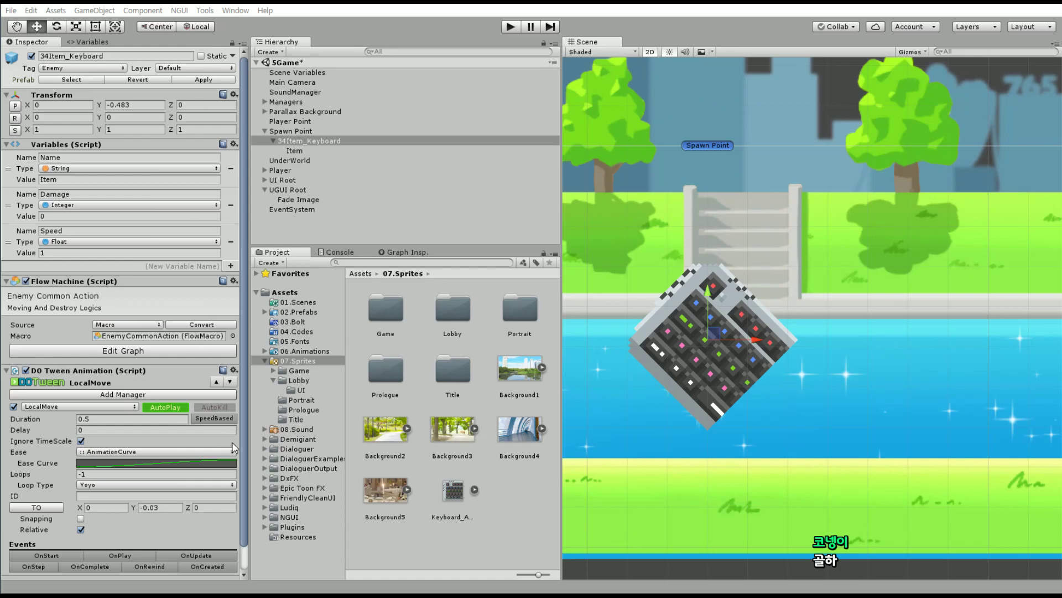
# Try several Position Y values on 34Item_Keyboard, settling on -0.5.
pyautogui.click(7, 370)
pyautogui.click(301, 151)
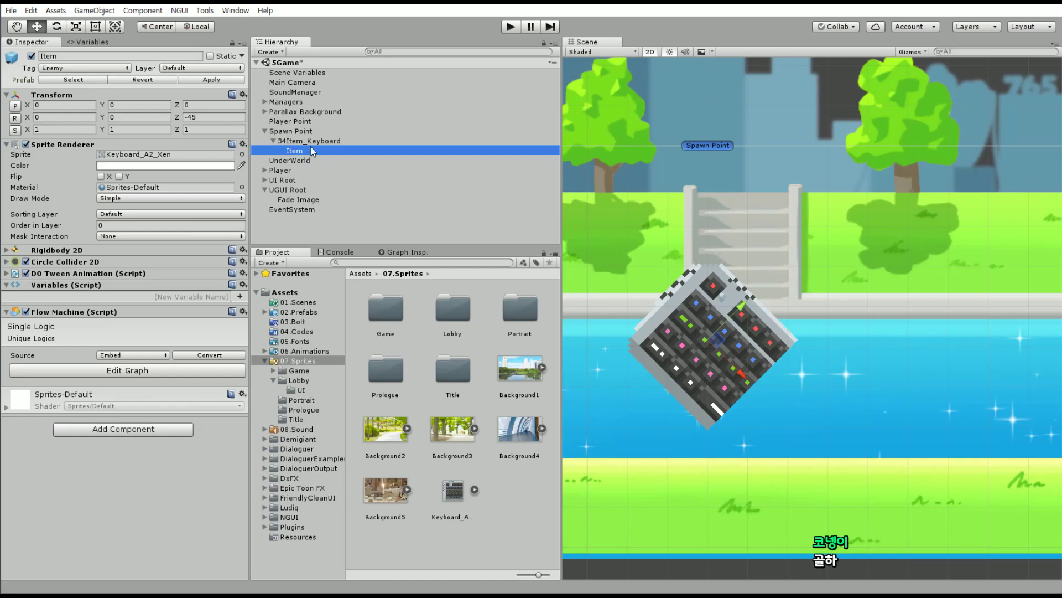
pyautogui.click(314, 143)
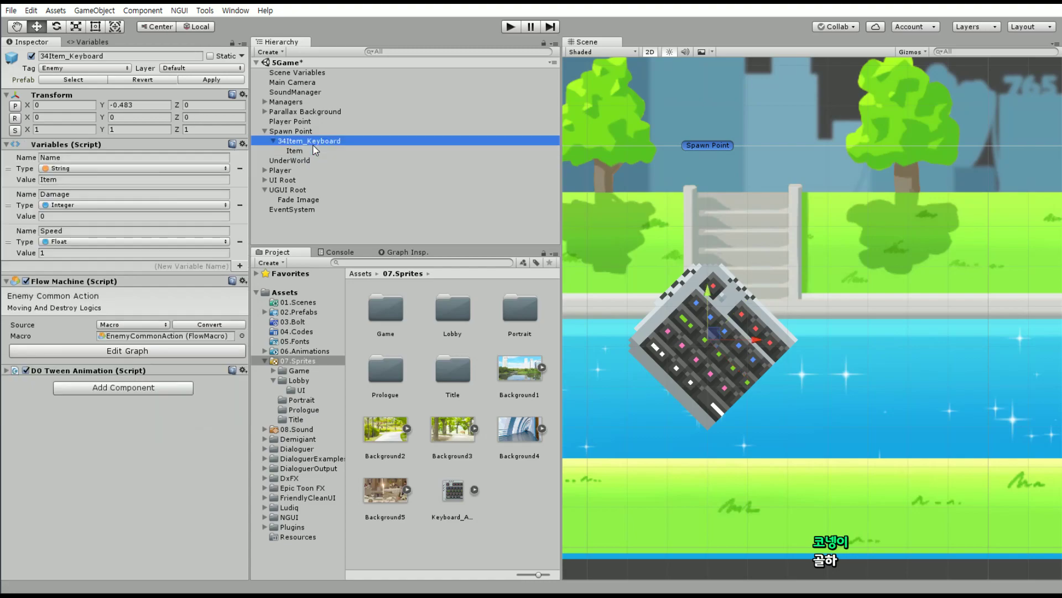
pyautogui.click(7, 370)
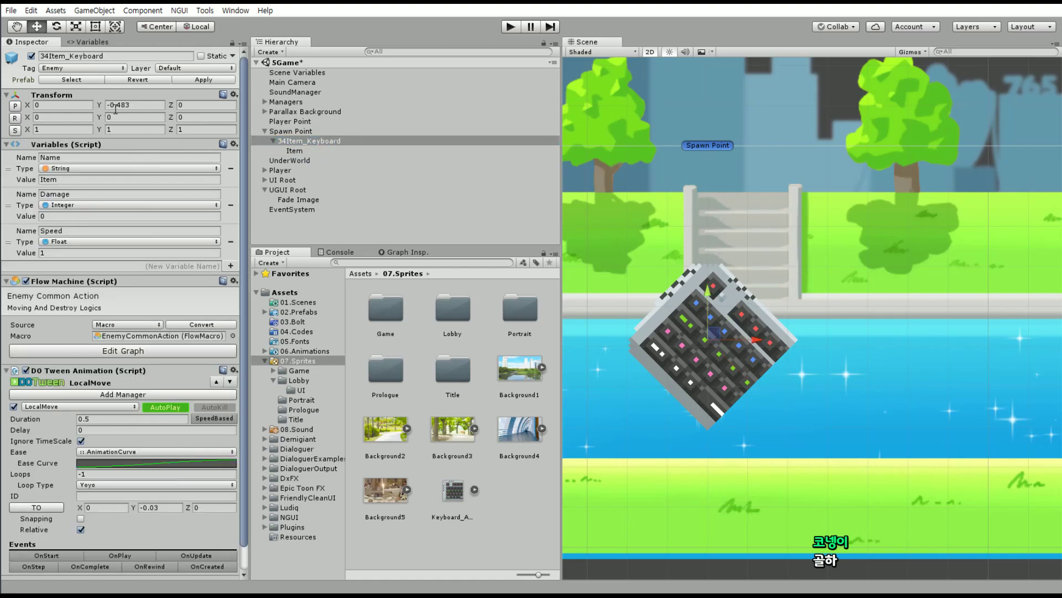
pyautogui.hotkey('ctrl', 'a')
pyautogui.write('0')
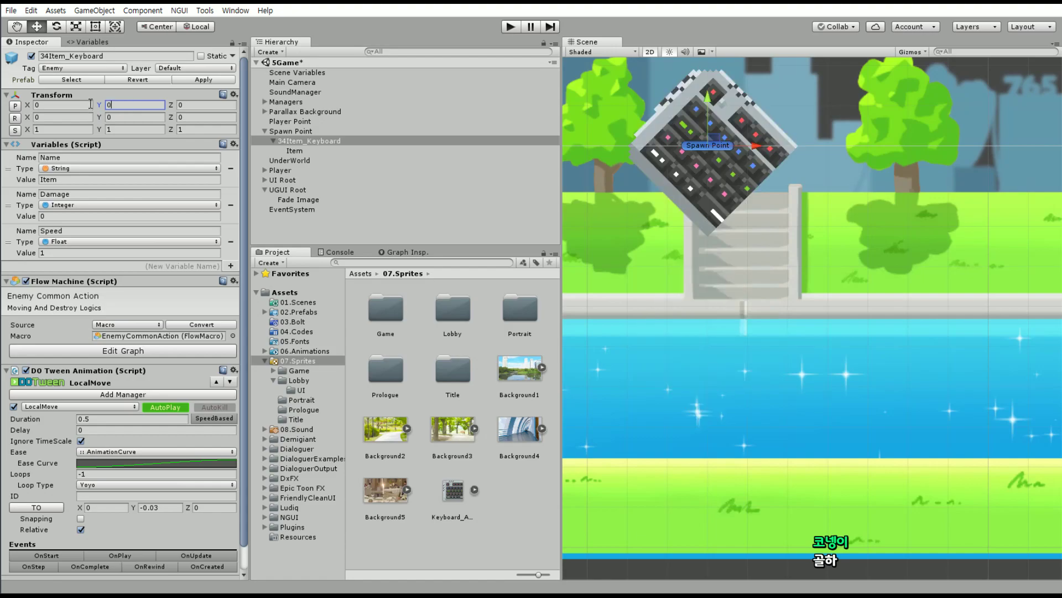
pyautogui.press('Return')
pyautogui.write('4')
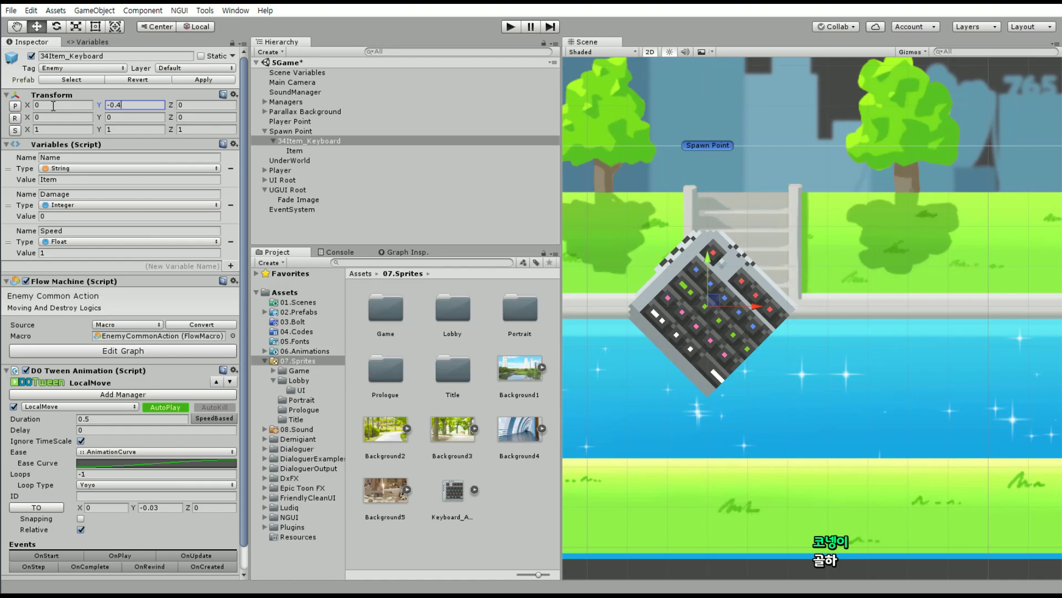
pyautogui.press('BackSpace')
pyautogui.write('3')
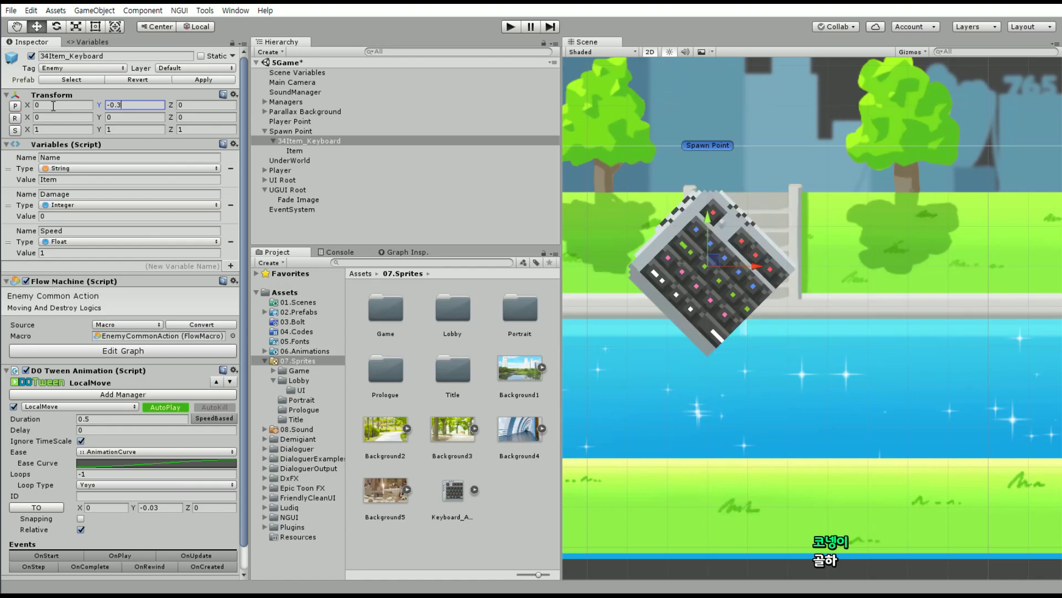
pyautogui.press('BackSpace')
pyautogui.write('45')
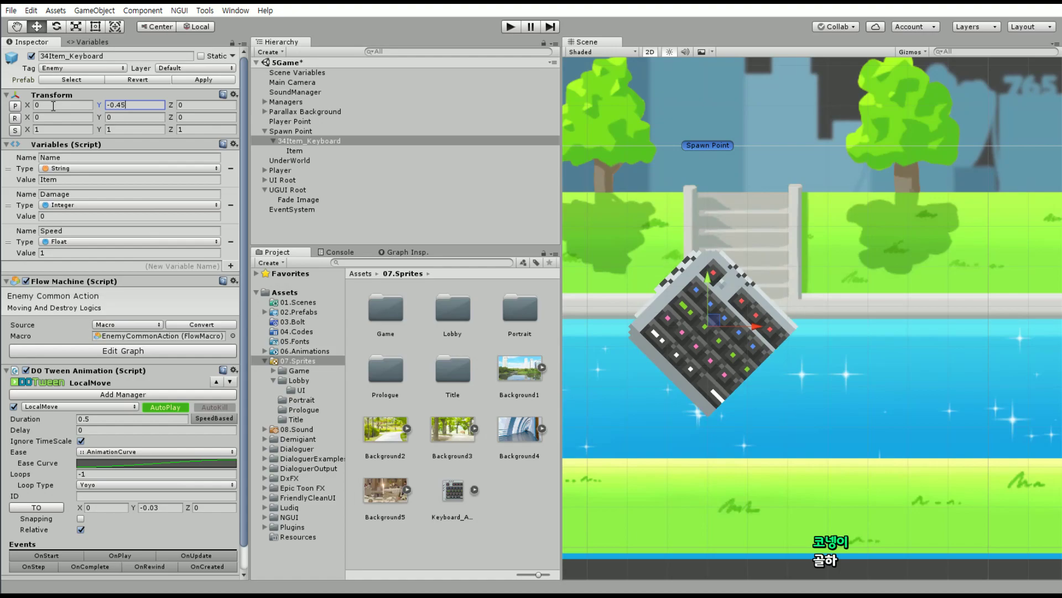
pyautogui.press('BackSpace')
pyautogui.press('BackSpace')
pyautogui.write('6')
pyautogui.press('BackSpace')
pyautogui.write('5')
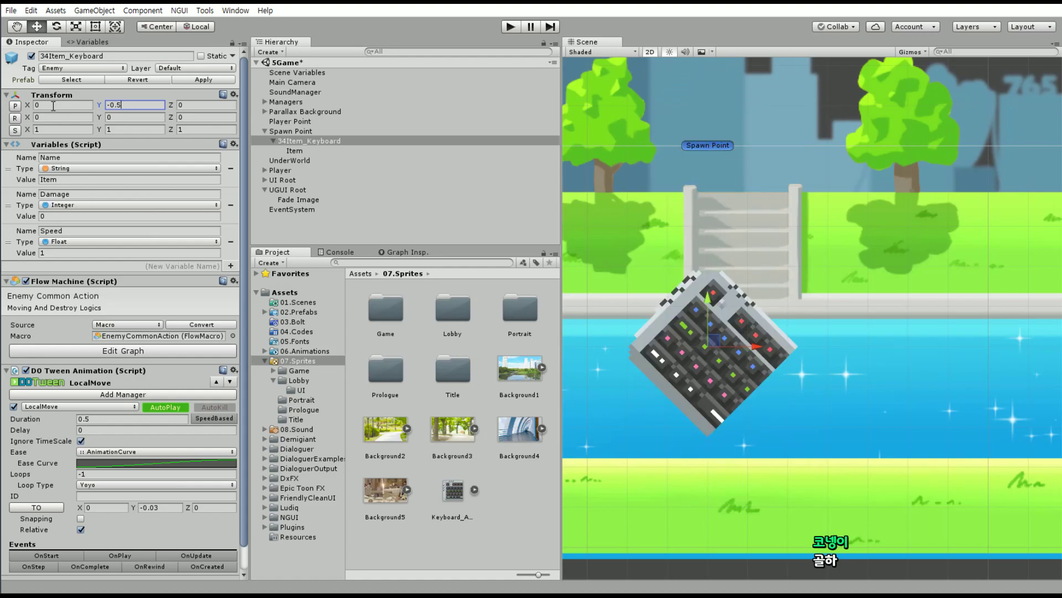
pyautogui.press('BackSpace')
pyautogui.write('4')
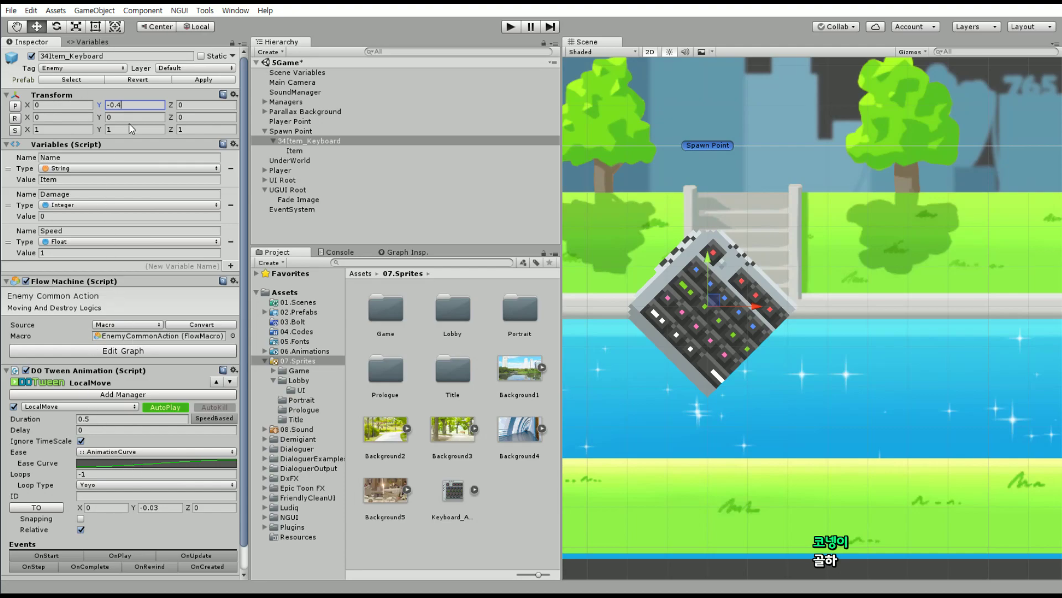
pyautogui.press('BackSpace')
pyautogui.write('5')
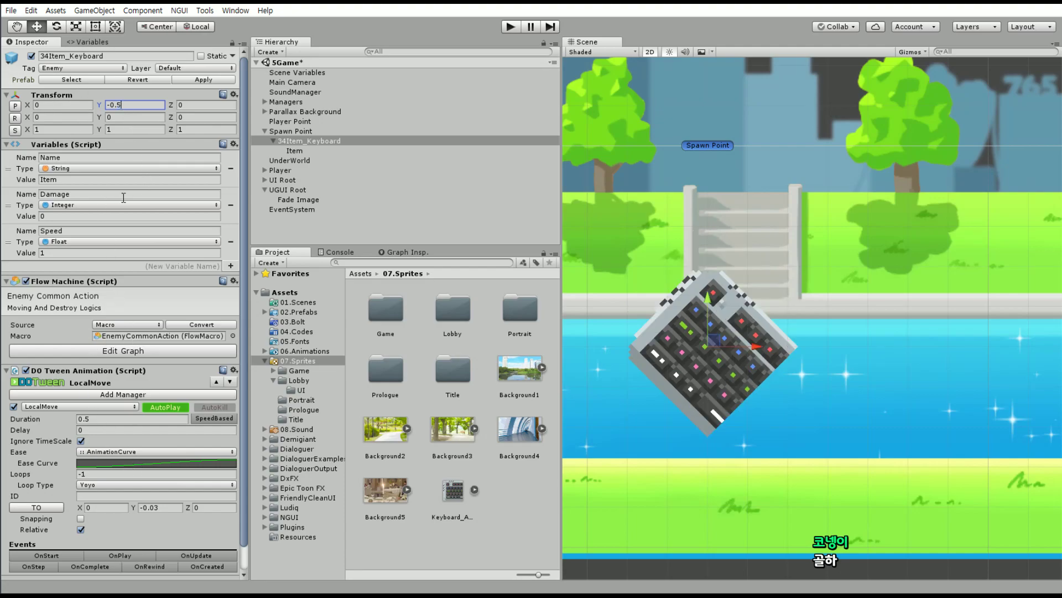
# Change the LocalMove tween's target Y from -0.03 to 0.1.
pyautogui.scroll(-2, 126, 431)
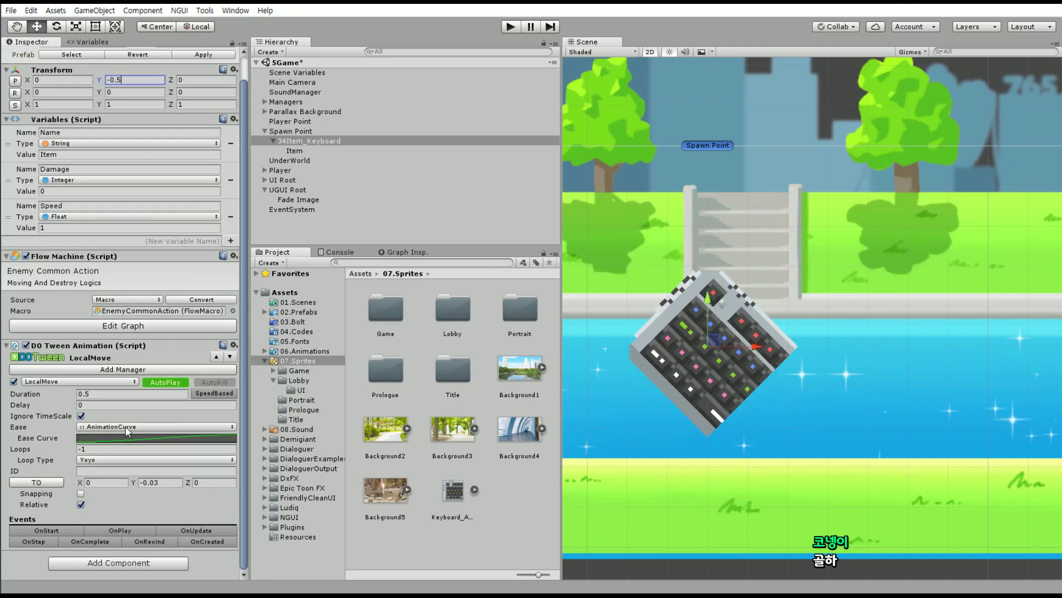
pyautogui.click(153, 483)
pyautogui.write('0.1')
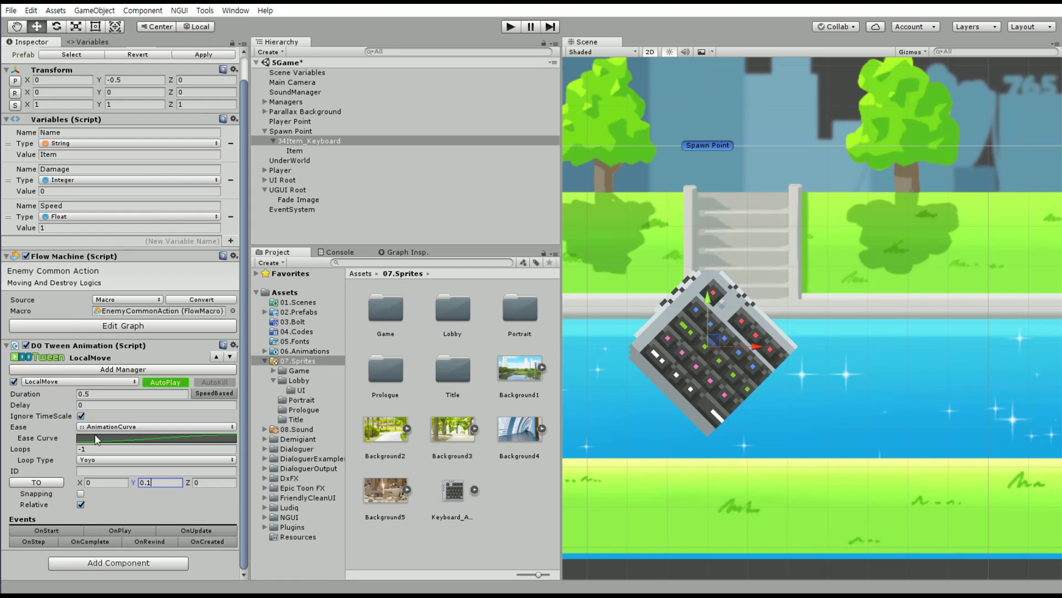
pyautogui.click(99, 394)
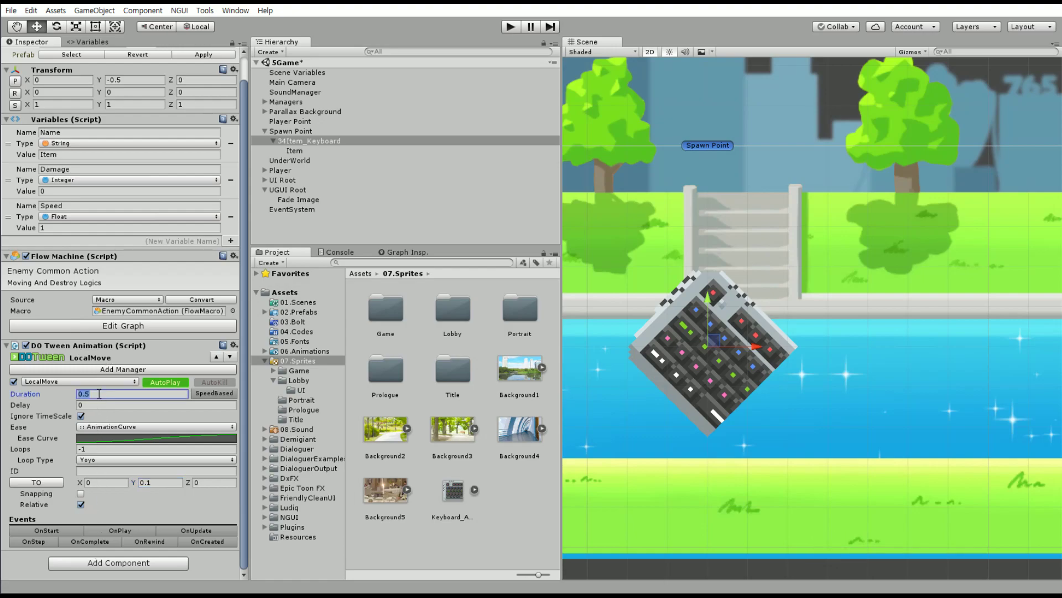
# Save the 5Game scene via File > Save Scenes.
pyautogui.click(8, 345)
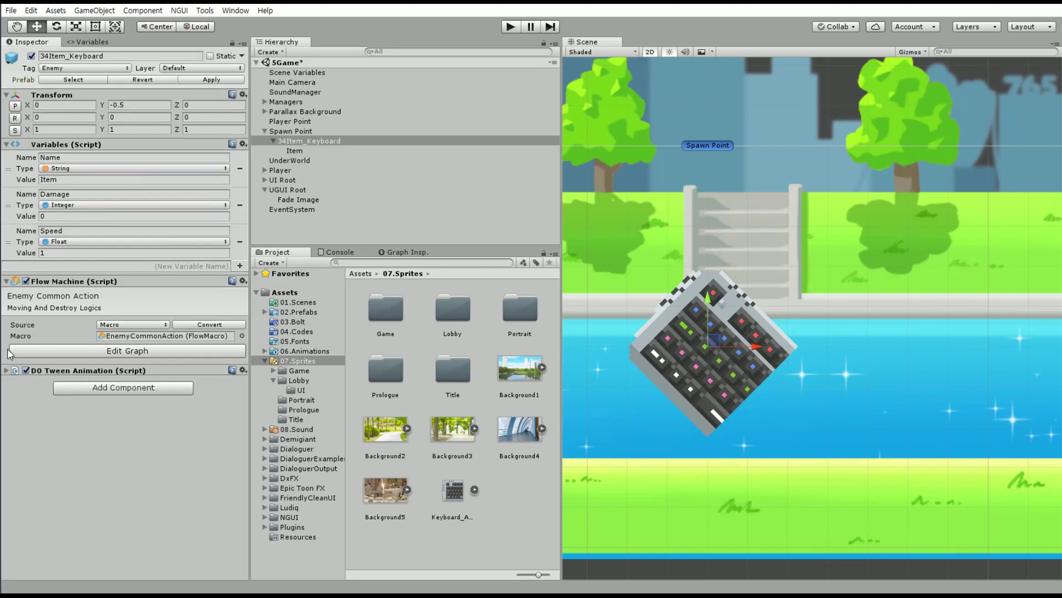
pyautogui.click(18, 11)
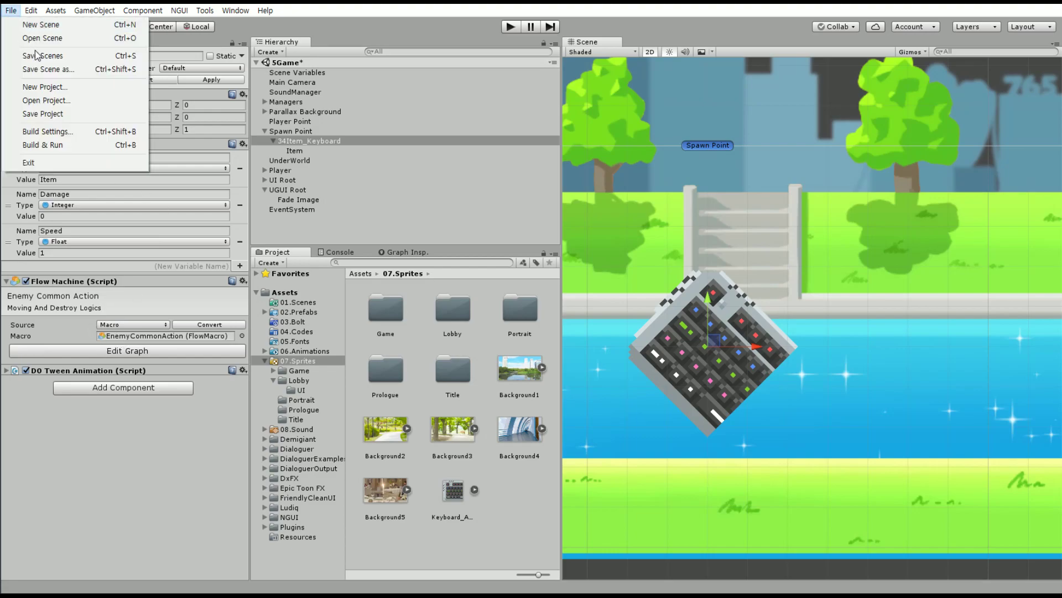
pyautogui.click(19, 12)
pyautogui.click(19, 12)
pyautogui.click(95, 112)
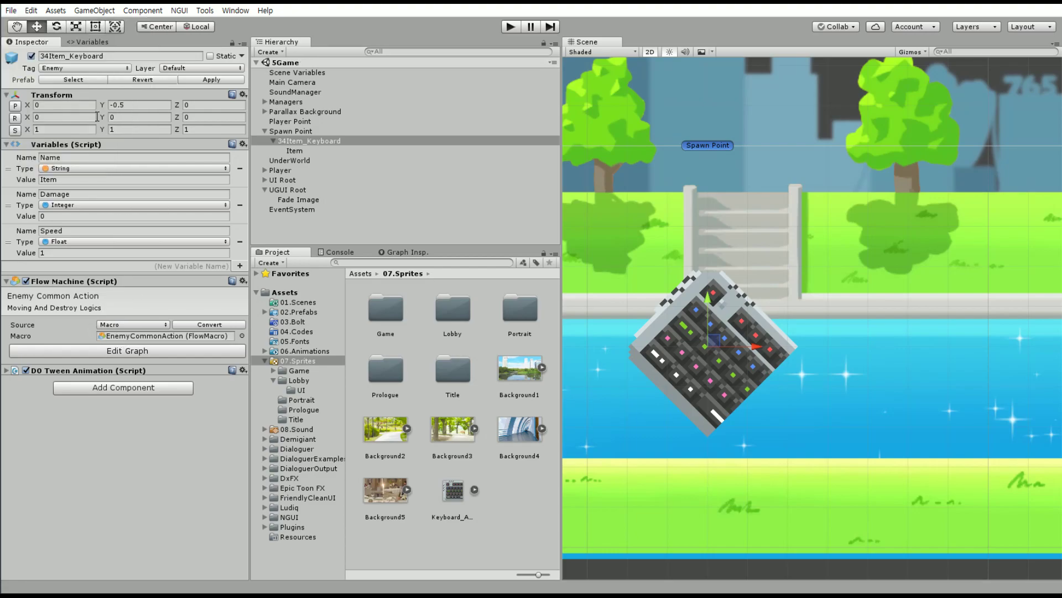
# Edit the Item child's embedded Single Logic flow graph from its Flow Machine.
pyautogui.click(335, 151)
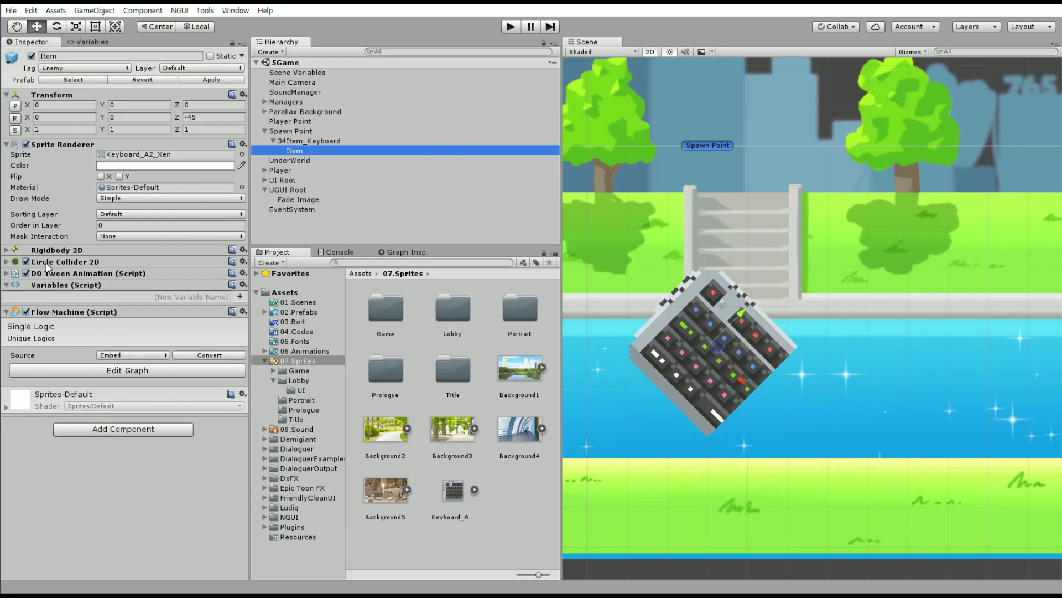
pyautogui.click(7, 262)
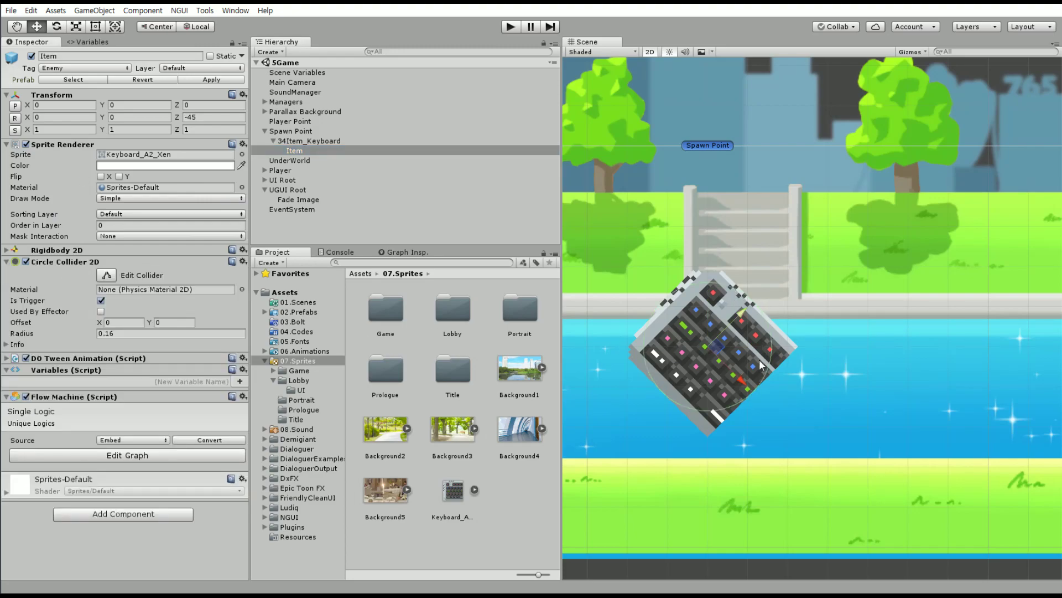
pyautogui.scroll(1, 706, 320)
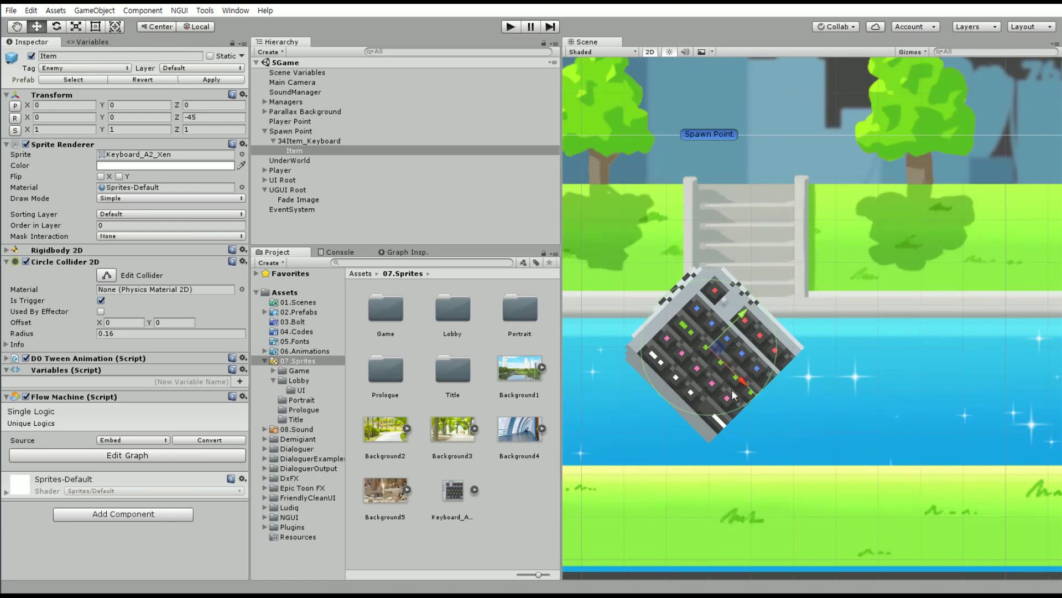
pyautogui.click(164, 456)
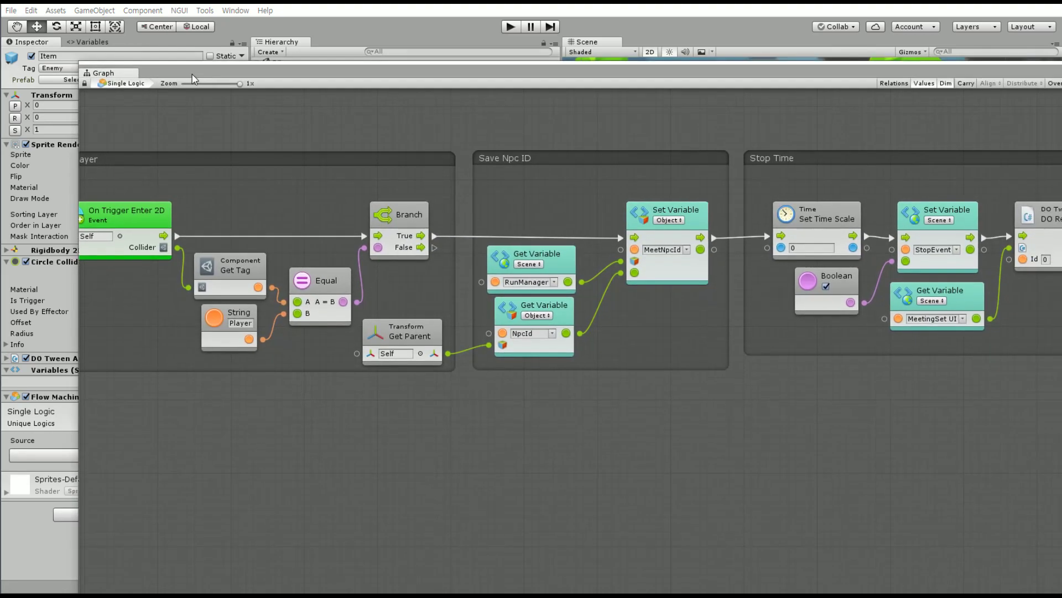
# Add a Trigger Unity Event node targeting RunManager, driven by the Branch True flow.
pyautogui.moveTo(192, 74); pyautogui.dragTo(164, 63)
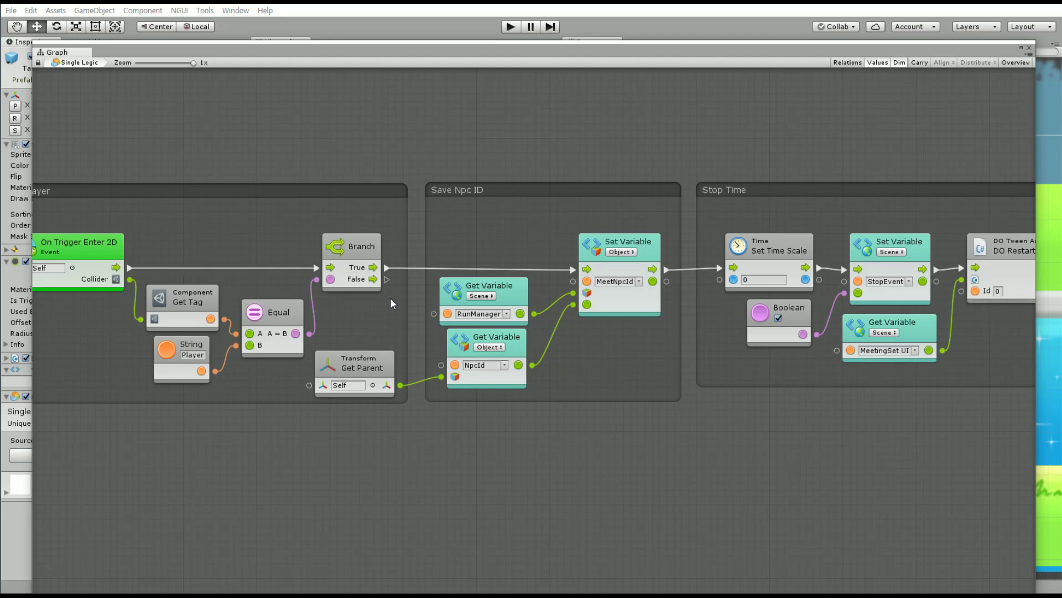
pyautogui.click(502, 292)
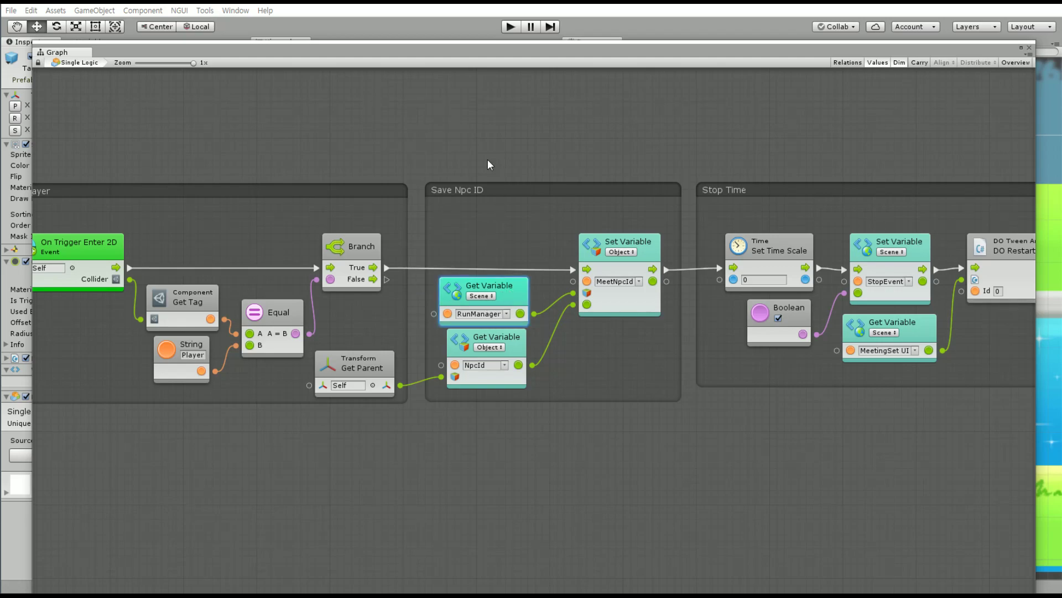
pyautogui.rightClick(465, 135)
pyautogui.click(490, 139)
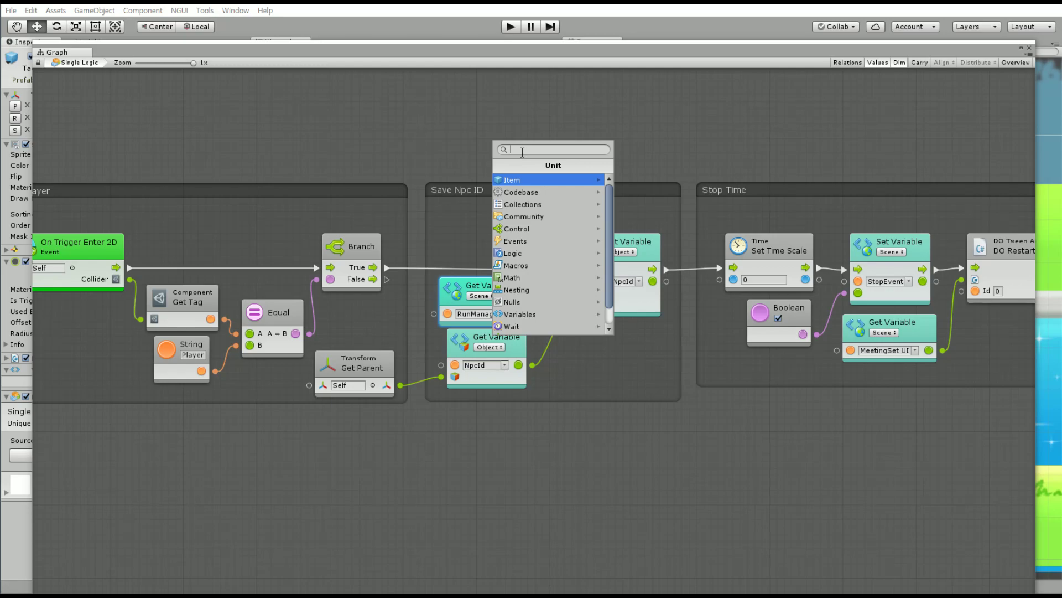
pyautogui.write('se')
pyautogui.press('BackSpace')
pyautogui.press('BackSpace')
pyautogui.write('Trigger ')
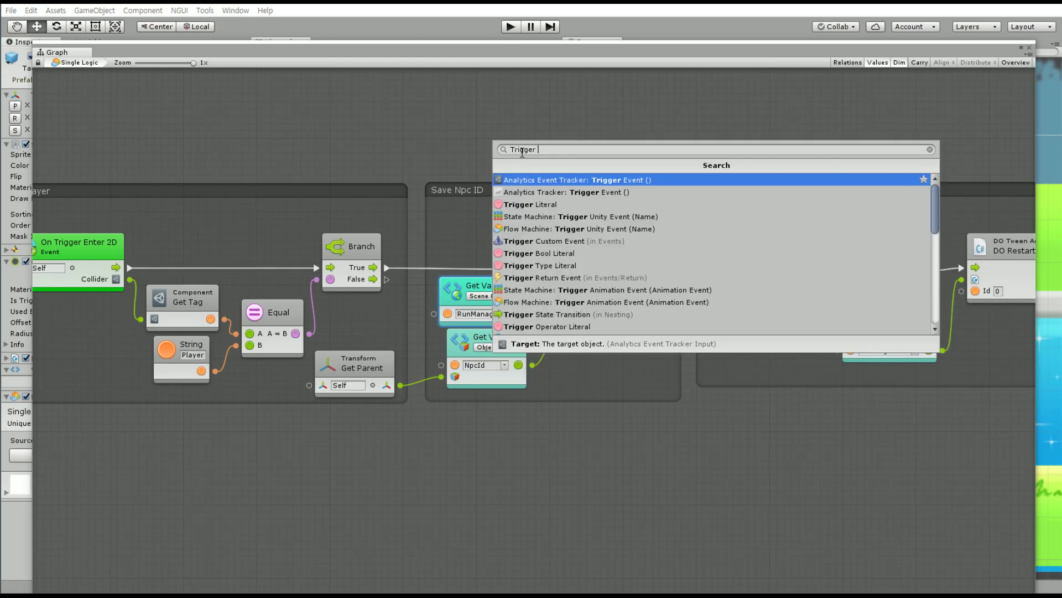
pyautogui.write('Un')
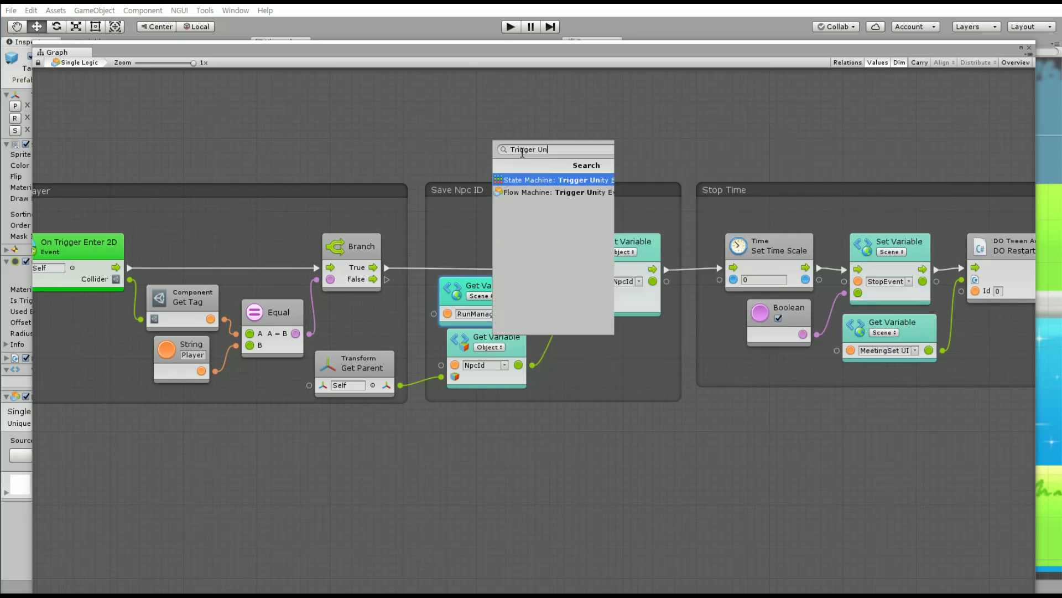
pyautogui.write('ity')
pyautogui.press('Down')
pyautogui.press('Return')
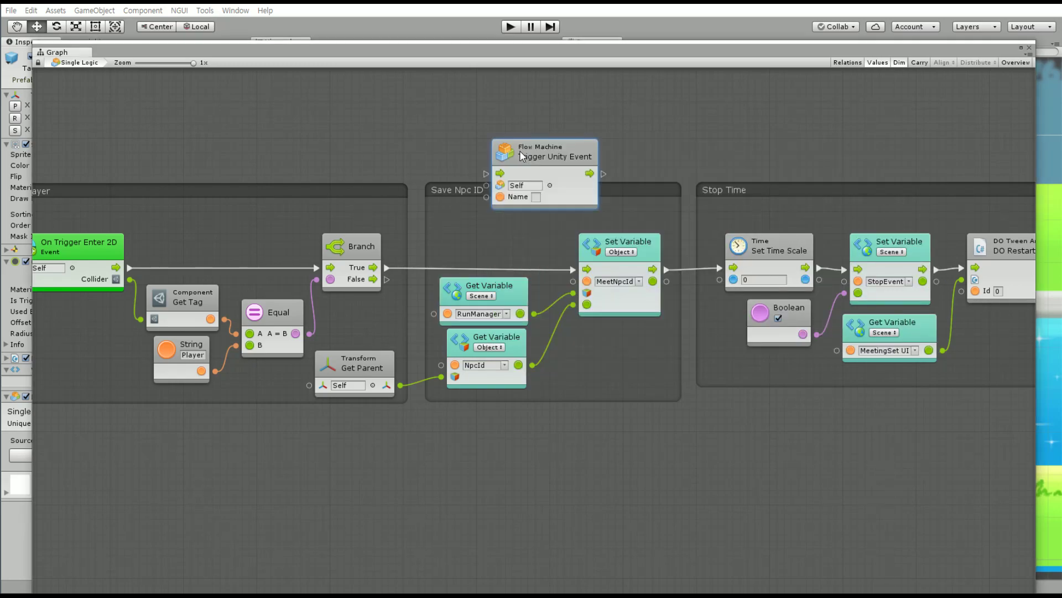
pyautogui.moveTo(535, 313); pyautogui.dragTo(486, 185)
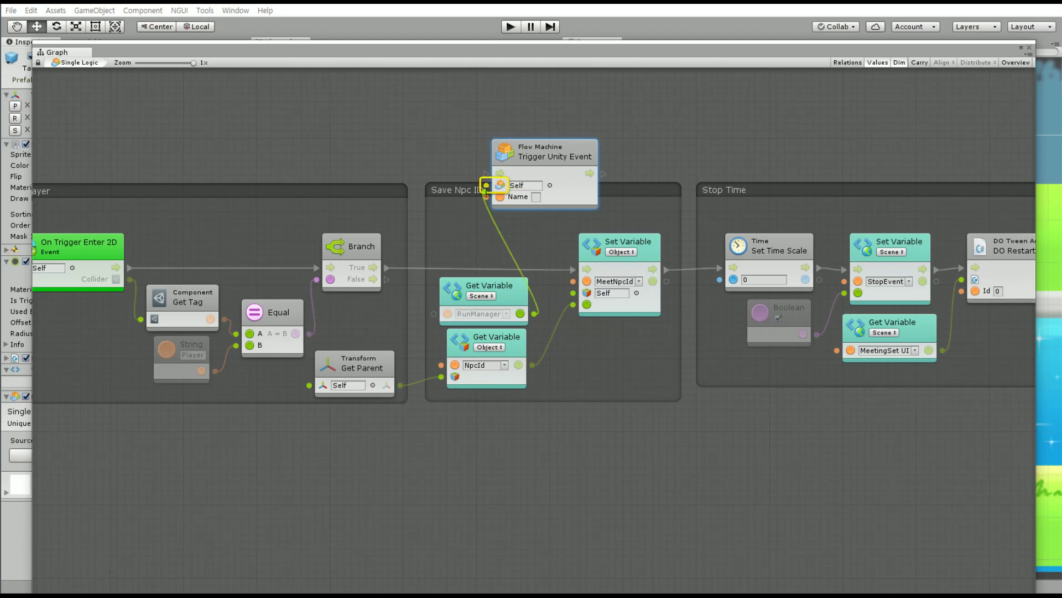
pyautogui.moveTo(386, 268); pyautogui.dragTo(486, 174)
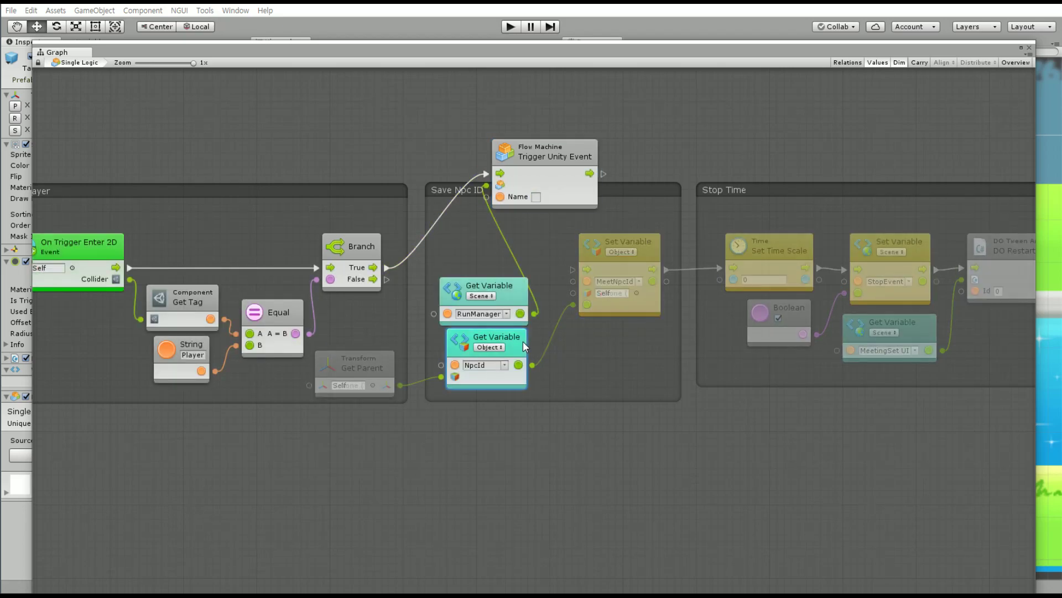
# Move the NpcId, Get Parent and Set Variable nodes aside; delete the old Save Npc ID nodes and Stop Time group.
pyautogui.moveTo(522, 341); pyautogui.dragTo(684, 436)
pyautogui.moveTo(385, 370); pyautogui.dragTo(684, 460)
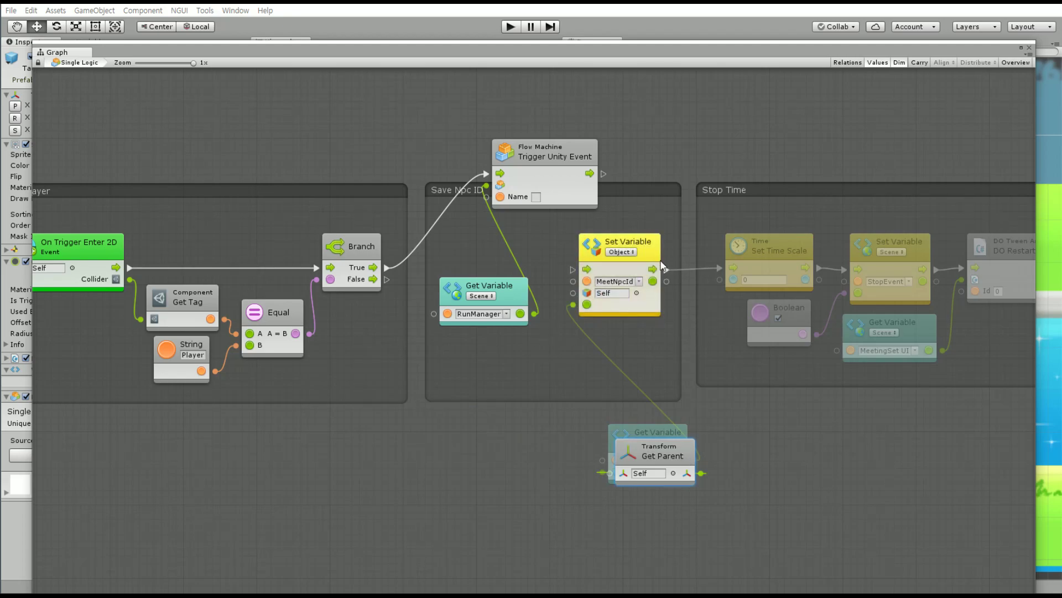
pyautogui.moveTo(659, 251); pyautogui.dragTo(774, 427)
pyautogui.moveTo(867, 419); pyautogui.dragTo(560, 545)
pyautogui.press('Delete')
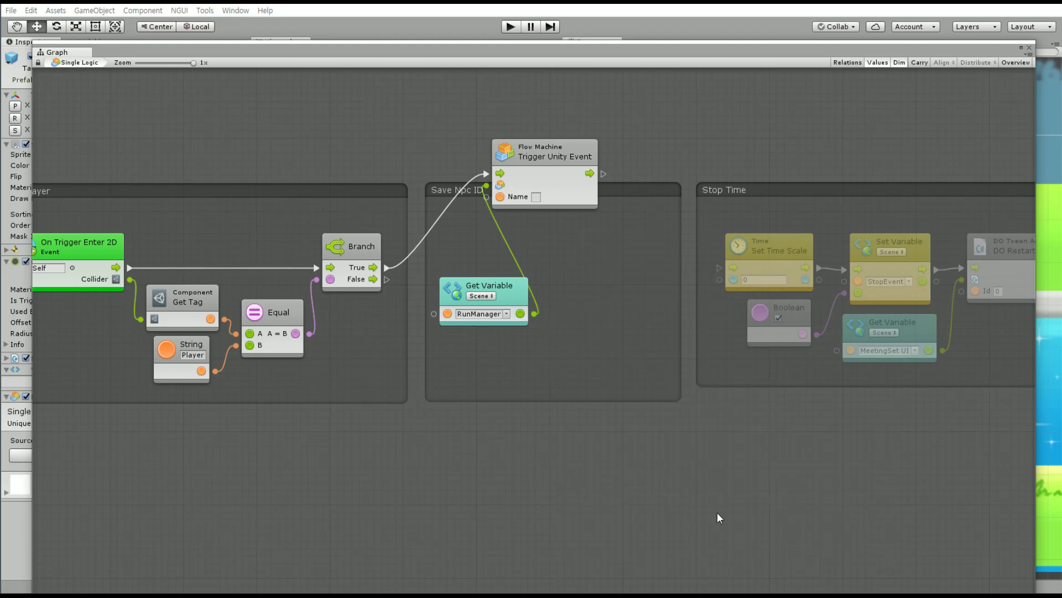
pyautogui.moveTo(758, 488); pyautogui.dragTo(491, 464, button='middle')
pyautogui.moveTo(936, 123); pyautogui.dragTo(466, 464)
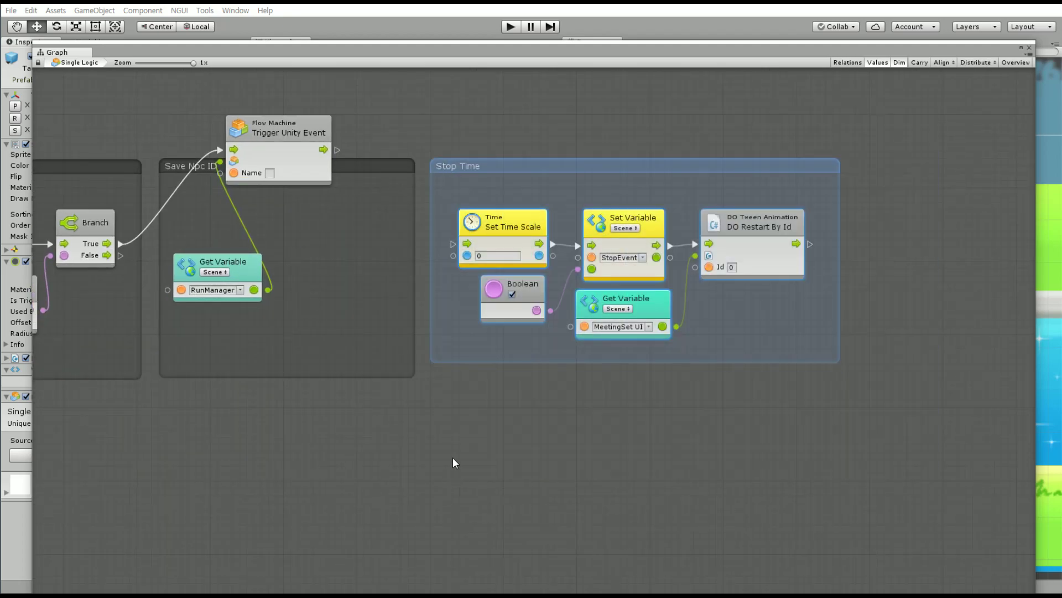
pyautogui.press('Delete')
# Group the Trigger Unity Event under the title Send Event with event name Fever, then close the graph.
pyautogui.moveTo(475, 413); pyautogui.dragTo(632, 441, button='middle')
pyautogui.moveTo(460, 169)
pyautogui.mouseDown()
pyautogui.moveTo(497, 260)
pyautogui.moveTo(516, 253)
pyautogui.mouseUp()
pyautogui.write('Send Eve')
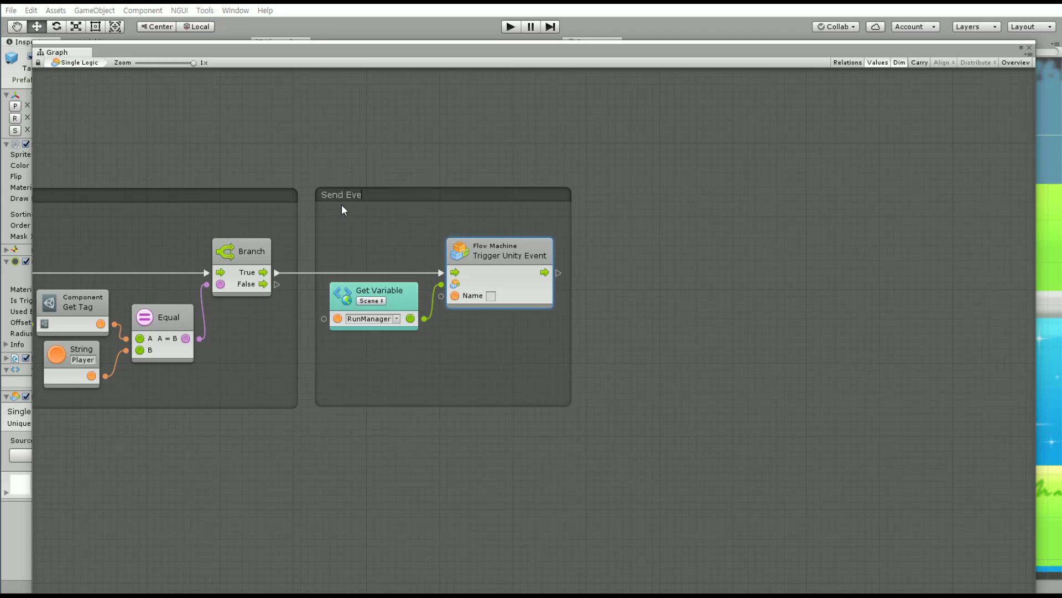
pyautogui.write('nt')
pyautogui.click(632, 183)
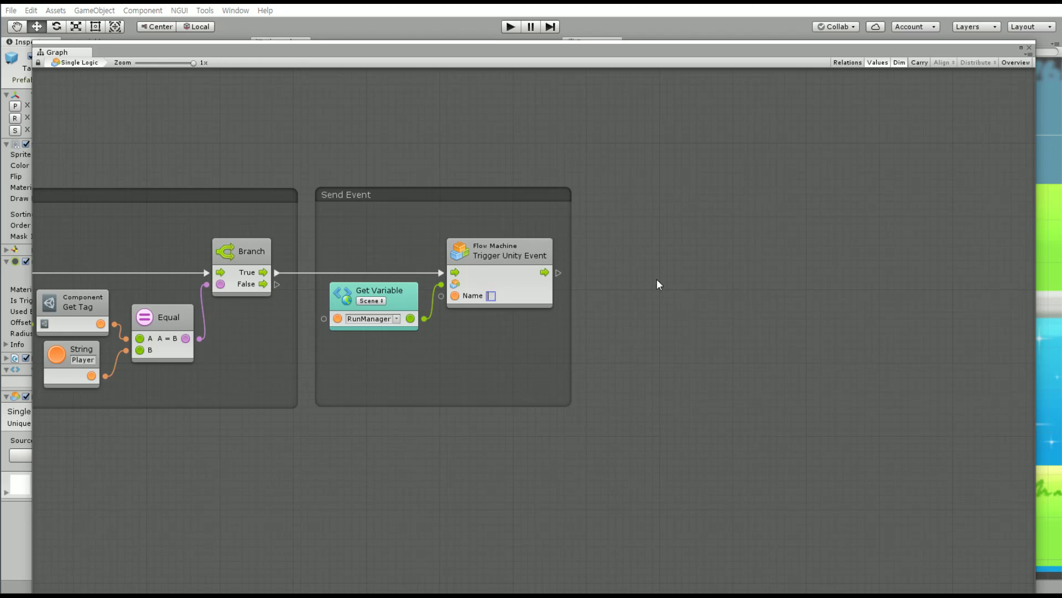
pyautogui.write('Fever')
pyautogui.moveTo(571, 333); pyautogui.dragTo(578, 332)
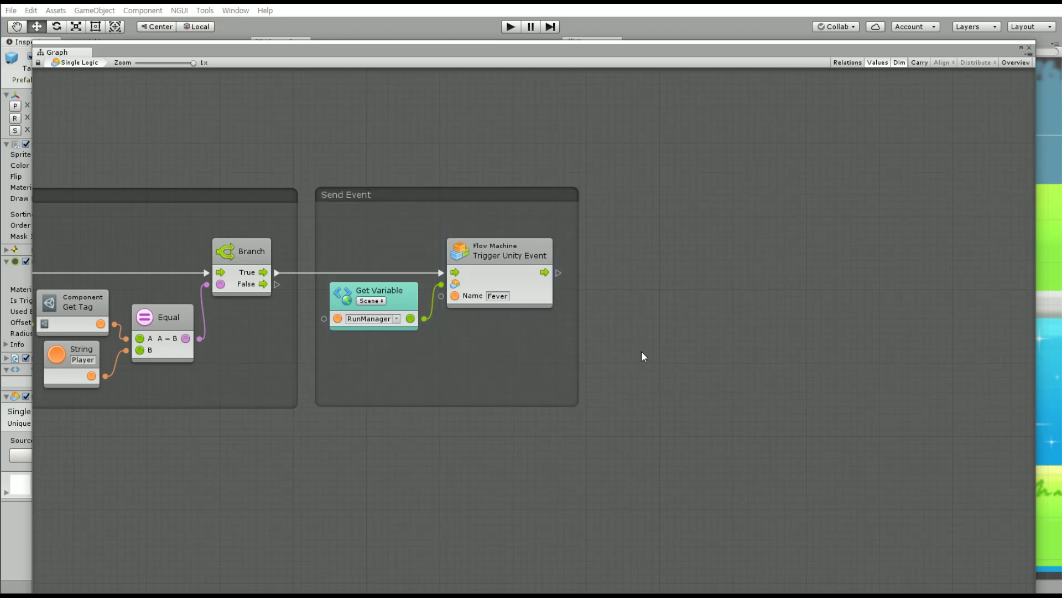
pyautogui.moveTo(477, 447); pyautogui.dragTo(560, 447, button='middle')
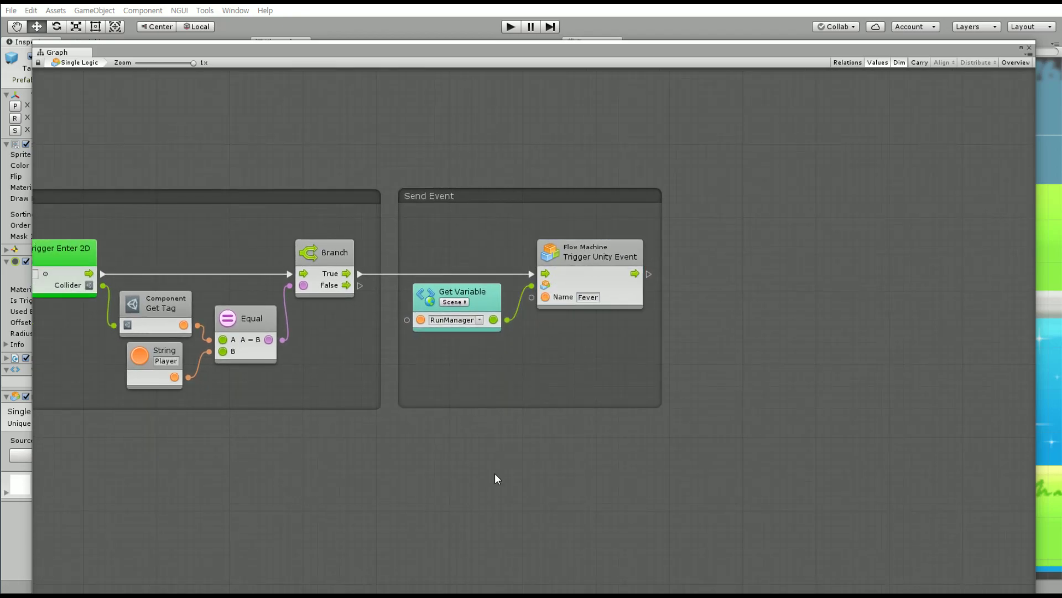
pyautogui.moveTo(355, 446); pyautogui.dragTo(418, 465, button='middle')
pyautogui.click(722, 39)
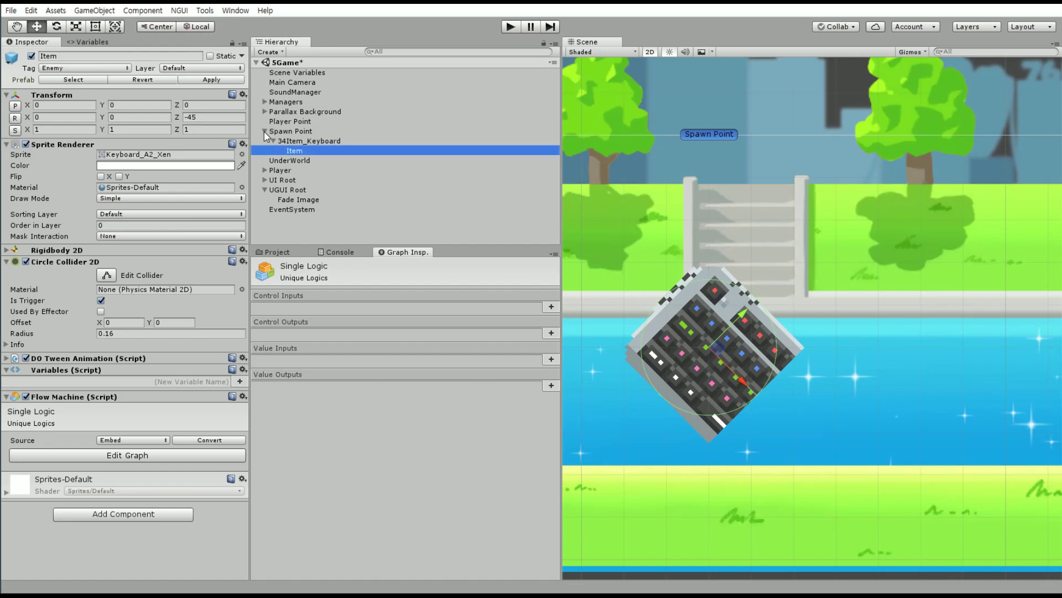
# Select RunManager under Managers and open its flow graph.
pyautogui.click(265, 132)
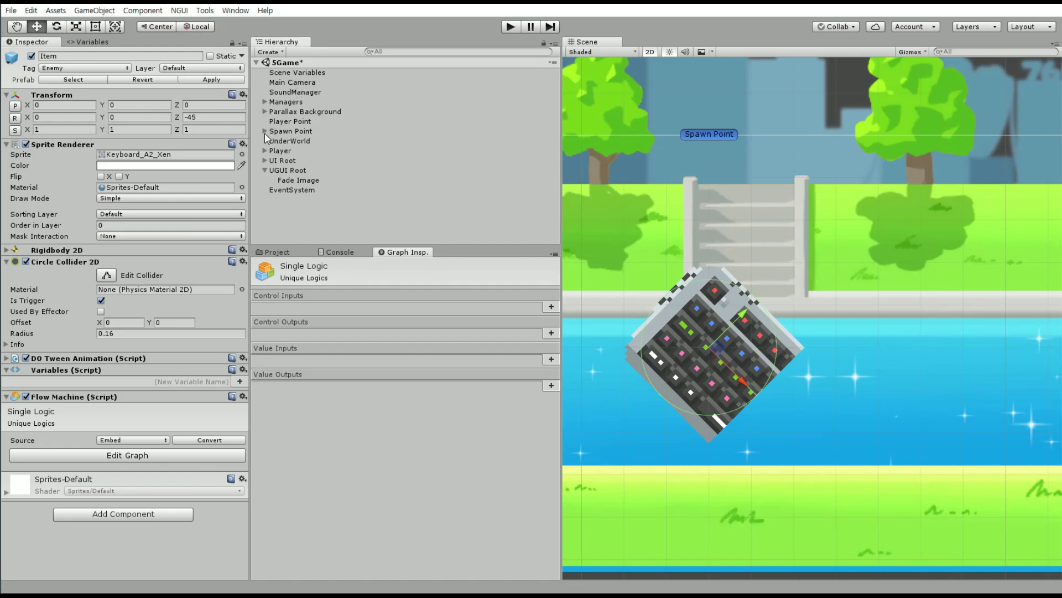
pyautogui.click(265, 101)
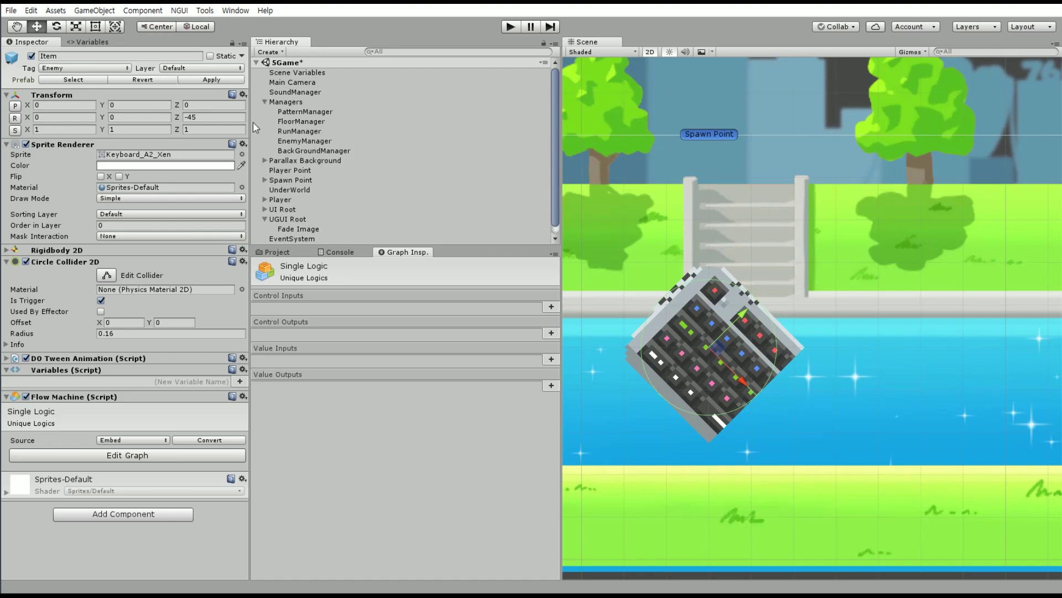
pyautogui.click(299, 131)
pyautogui.doubleClick(280, 332)
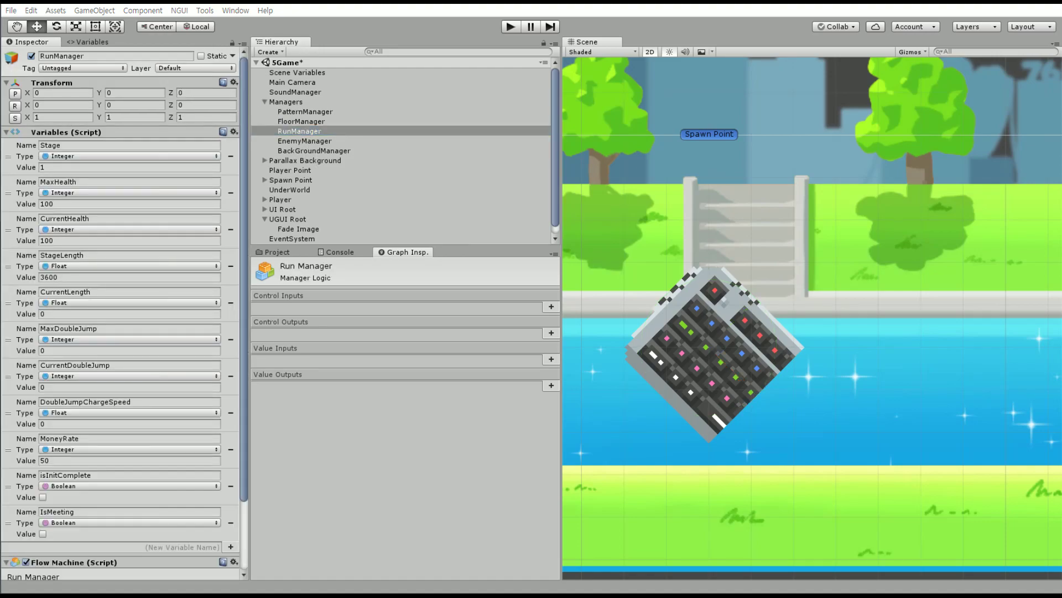
pyautogui.scroll(-5, 281, 332)
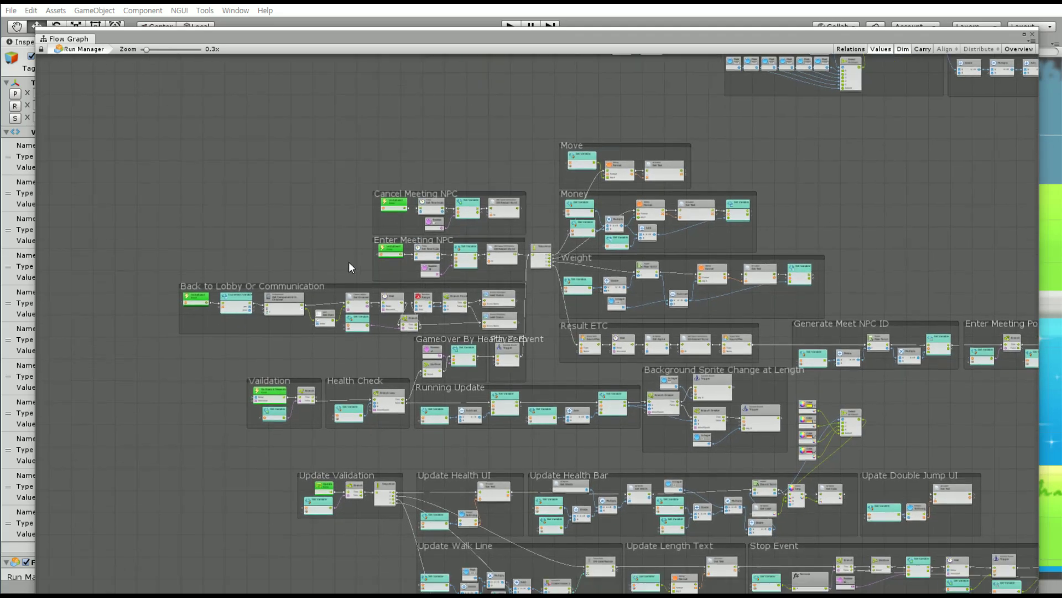
pyautogui.moveTo(349, 262); pyautogui.dragTo(431, 355, button='middle')
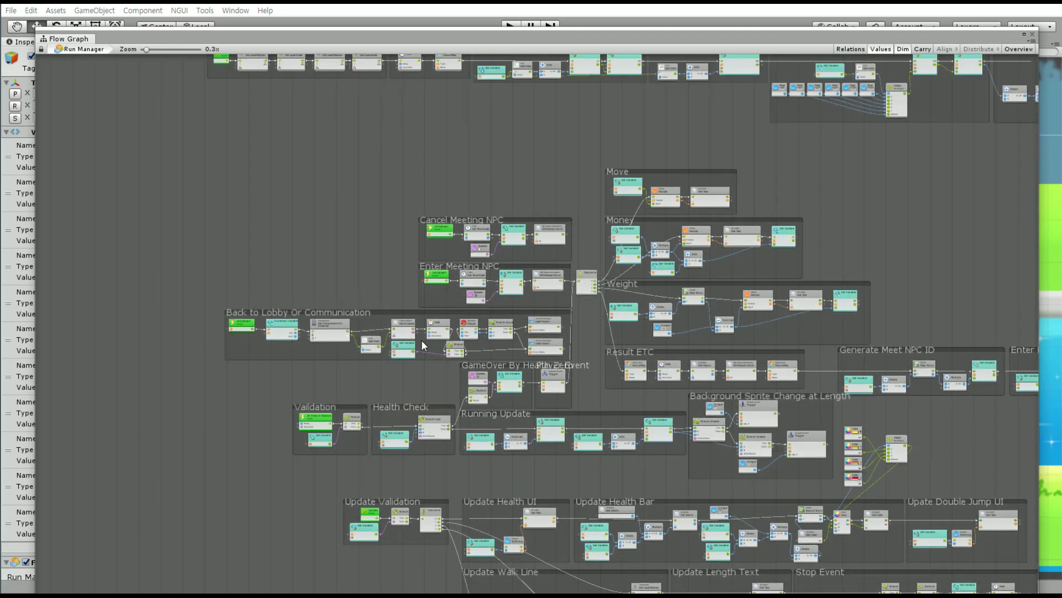
pyautogui.scroll(5, 398, 255)
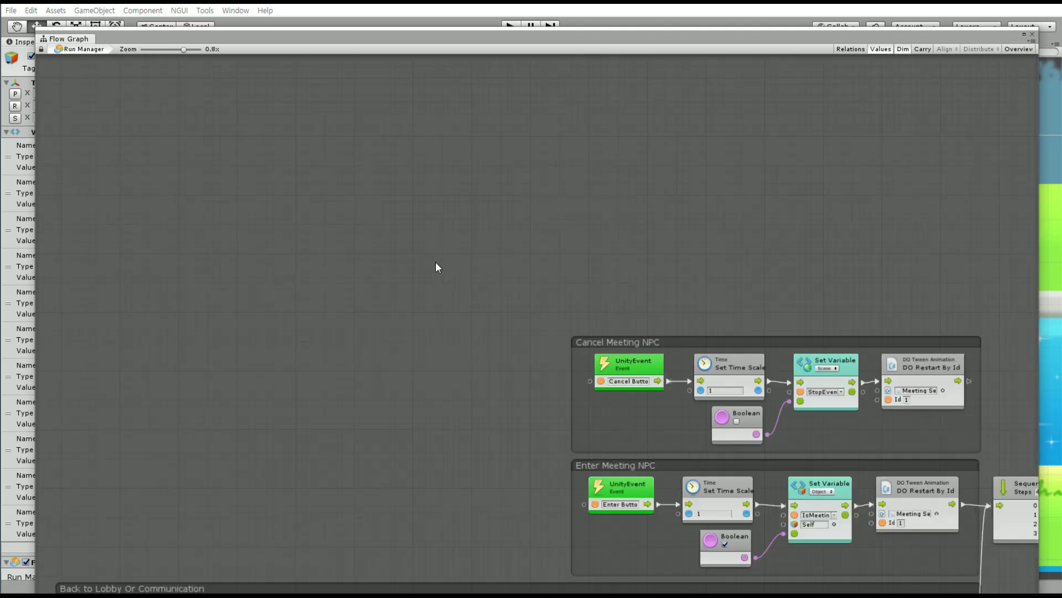
# Copy the Cancel Button UnityEvent node and rename the copy's event to Fever.
pyautogui.click(675, 385)
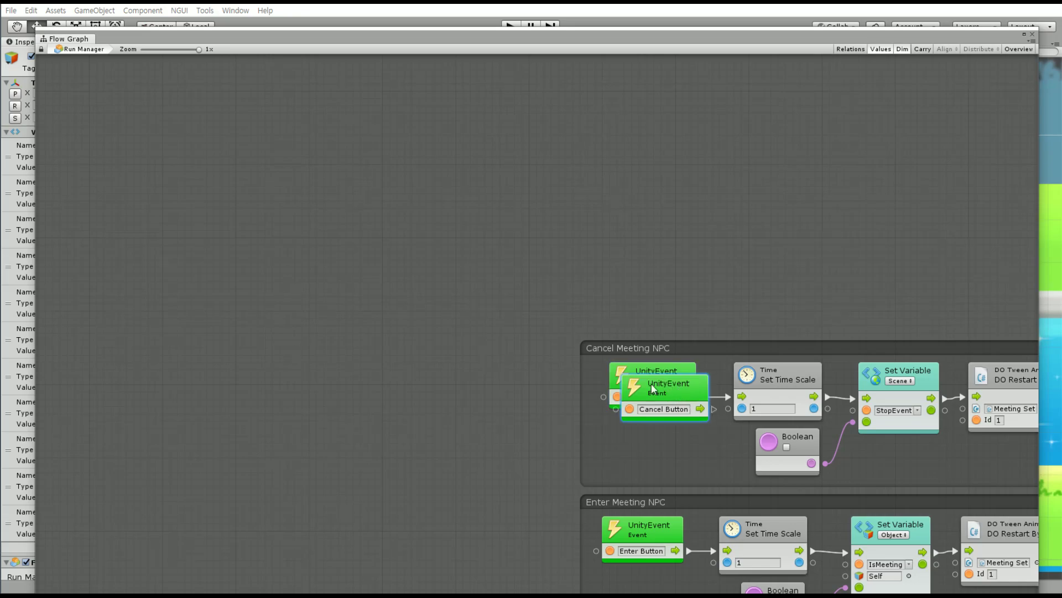
pyautogui.hotkey('ctrl', 'c')
pyautogui.hotkey('ctrl', 'v')
pyautogui.moveTo(147, 177); pyautogui.dragTo(189, 220)
pyautogui.click(189, 220)
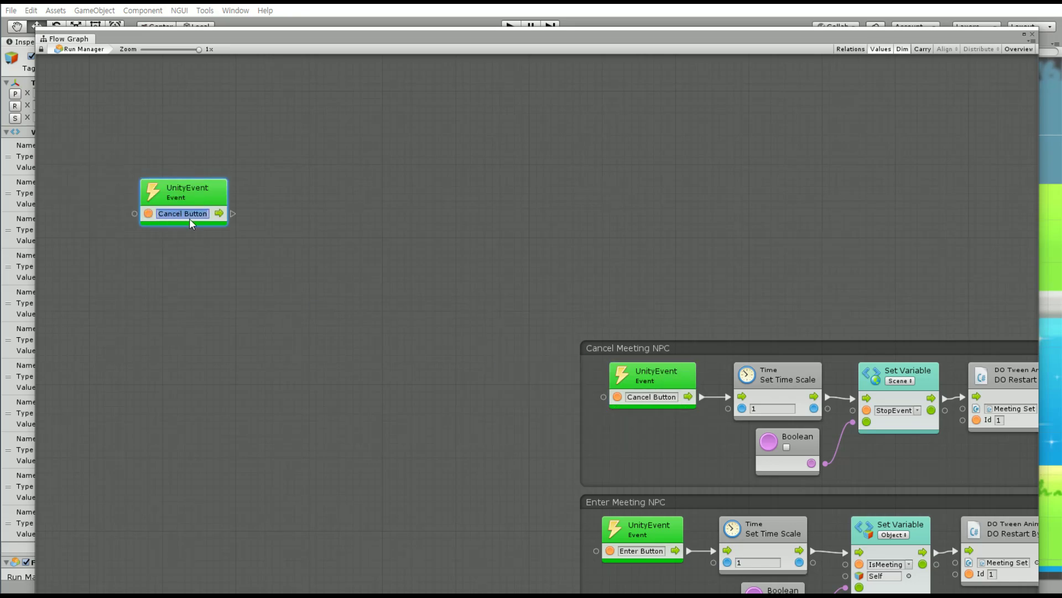
pyautogui.write('Fever')
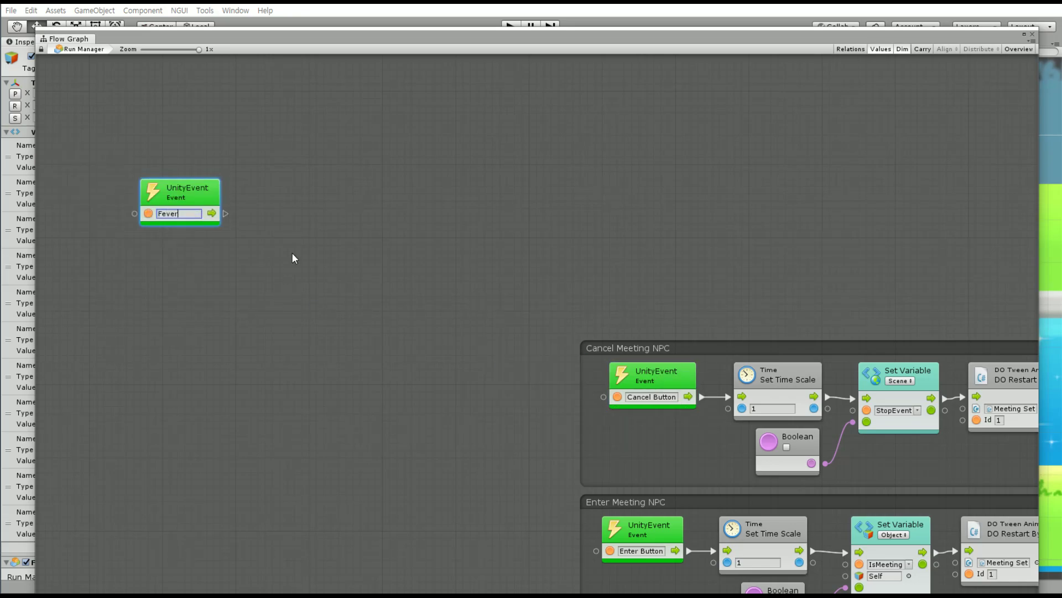
pyautogui.moveTo(190, 193)
pyautogui.mouseDown()
pyautogui.moveTo(242, 158)
pyautogui.moveTo(224, 164)
pyautogui.mouseUp()
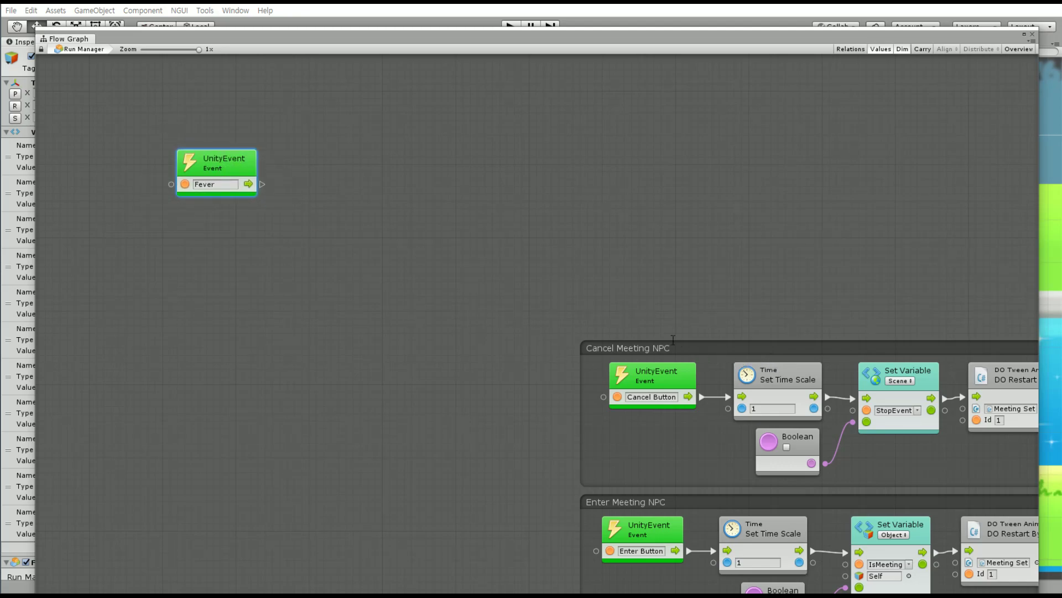
pyautogui.moveTo(671, 337)
pyautogui.mouseDown(button='middle')
pyautogui.moveTo(591, 267)
pyautogui.moveTo(600, 270)
pyautogui.mouseUp(button='middle')
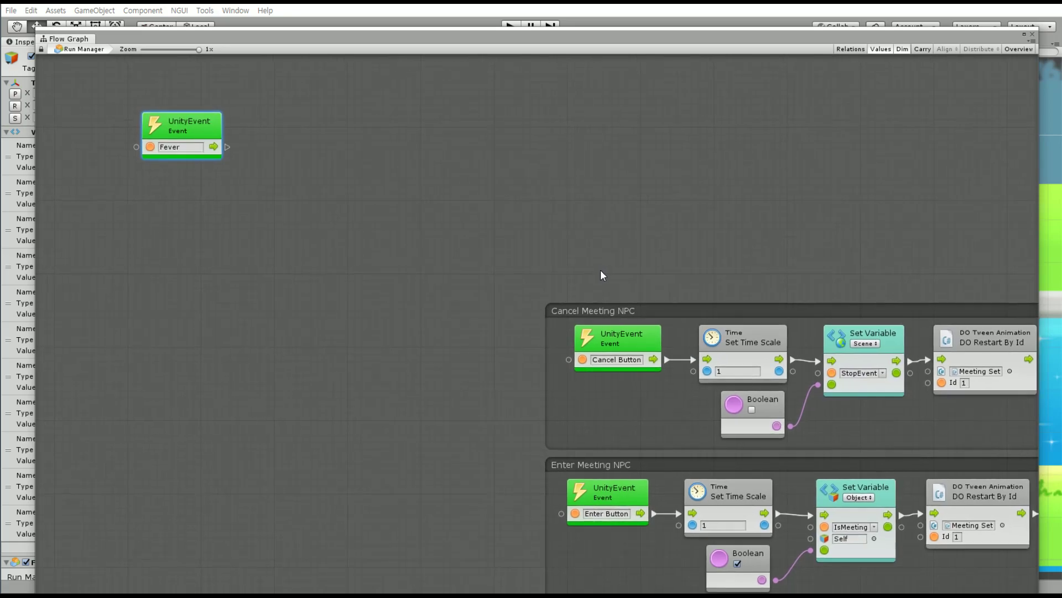
pyautogui.click(738, 337)
pyautogui.hotkey('ctrl', 'd')
pyautogui.moveTo(765, 352); pyautogui.dragTo(292, 162)
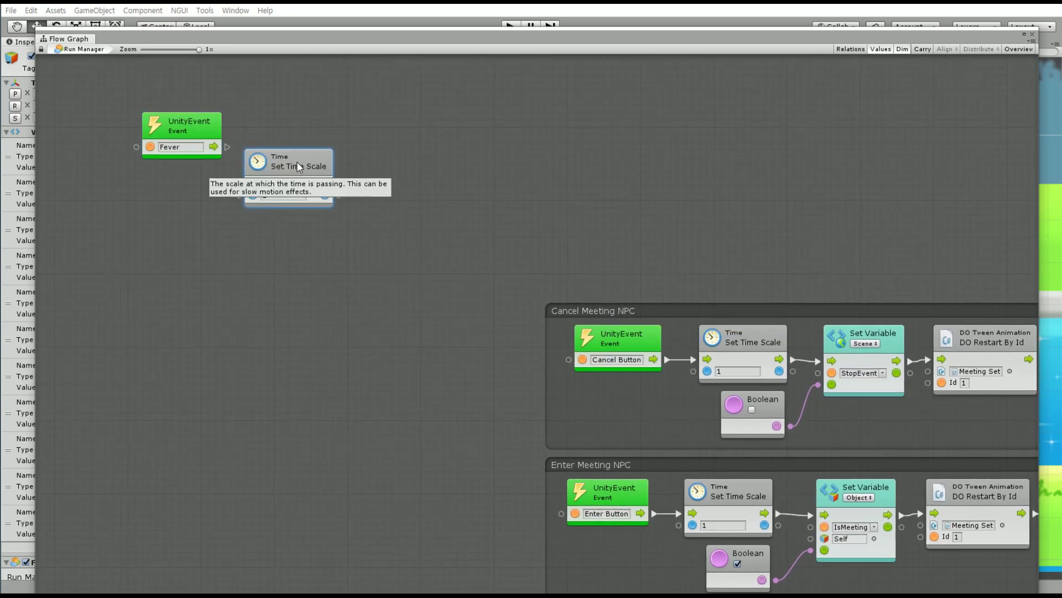
pyautogui.press('Delete')
# Add a Scene Set Variable node for Speed and wire the Fever event into it.
pyautogui.moveTo(369, 38); pyautogui.dragTo(363, 104)
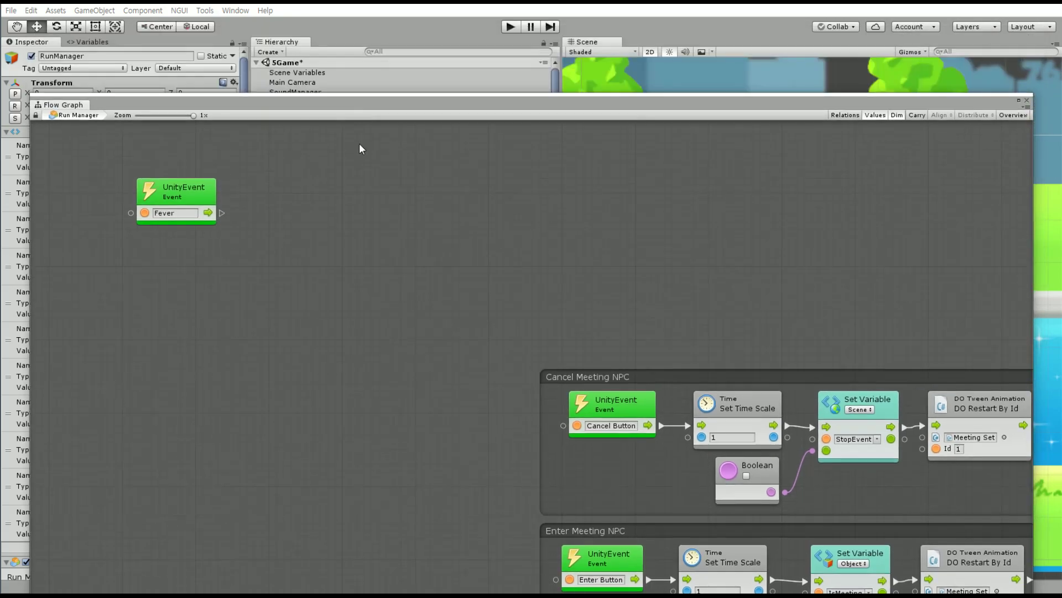
pyautogui.moveTo(359, 148)
pyautogui.mouseDown()
pyautogui.moveTo(386, 420)
pyautogui.moveTo(433, 50)
pyautogui.mouseUp()
pyautogui.rightClick(271, 150)
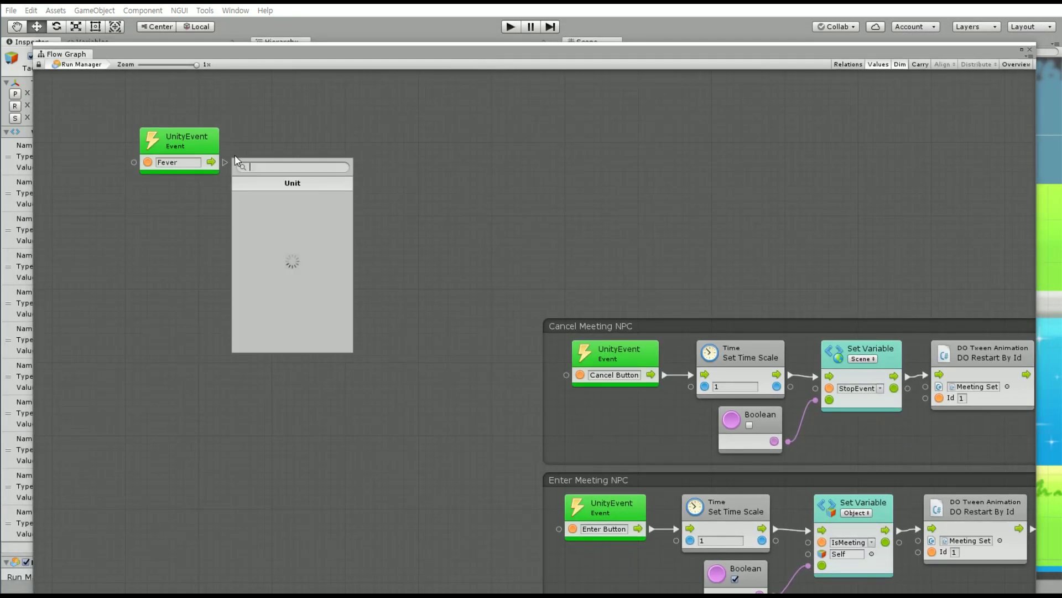
pyautogui.rightClick(278, 145)
pyautogui.rightClick(278, 144)
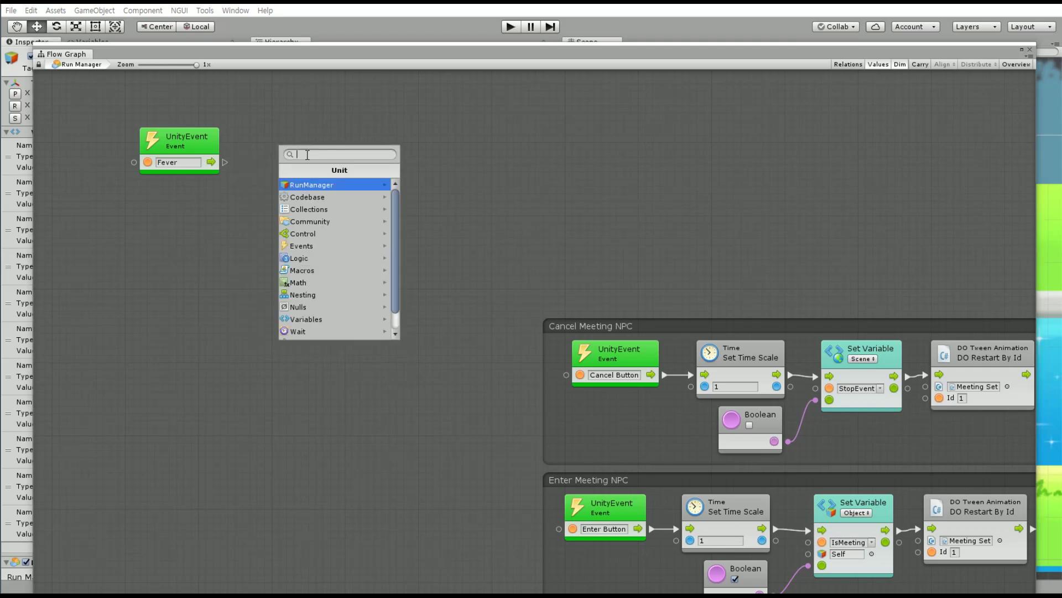
pyautogui.click(306, 320)
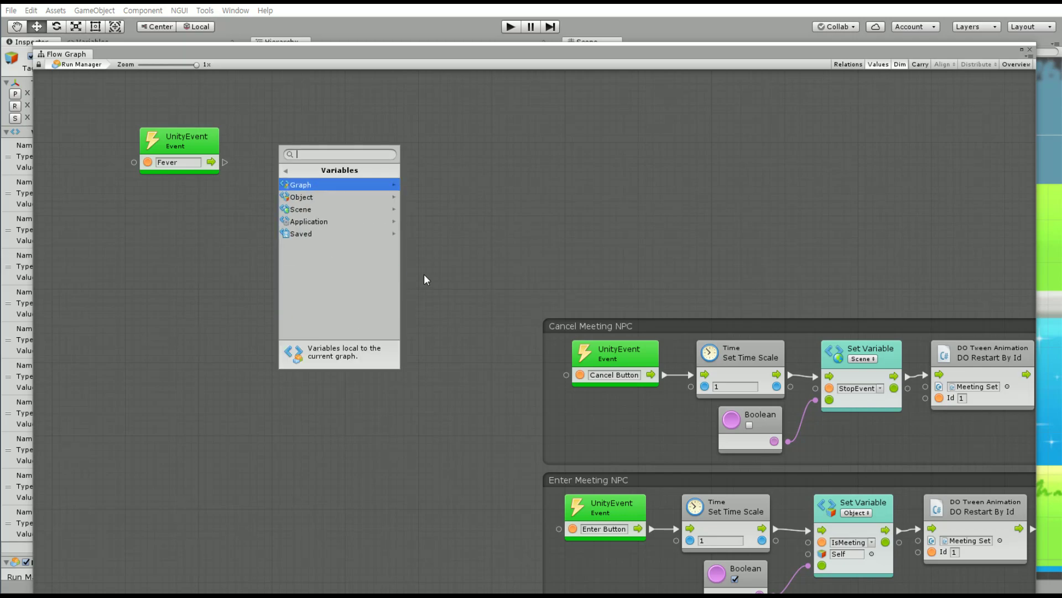
pyautogui.click(320, 212)
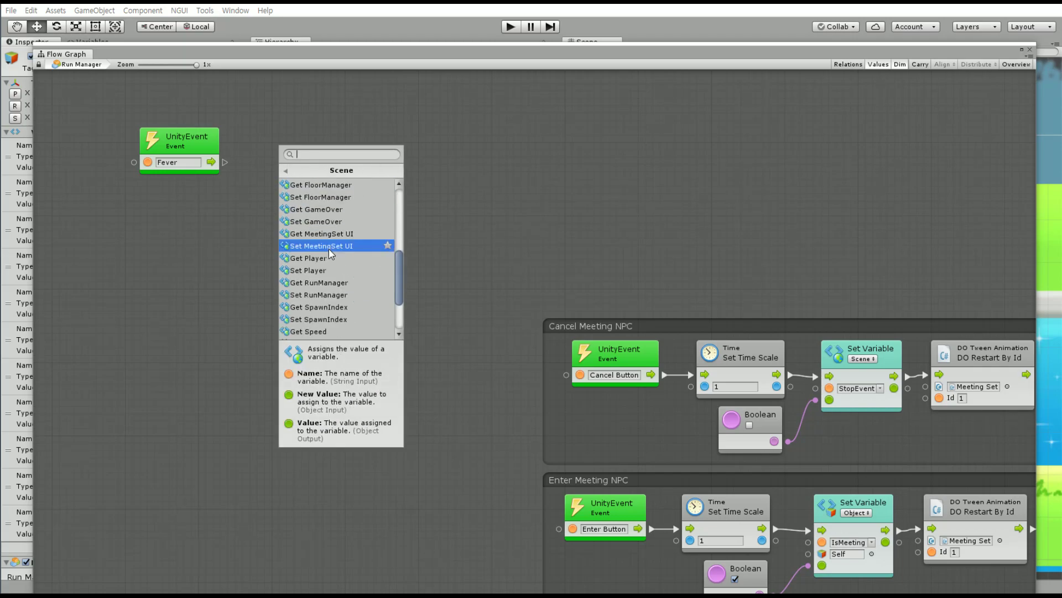
pyautogui.scroll(-2, 321, 332)
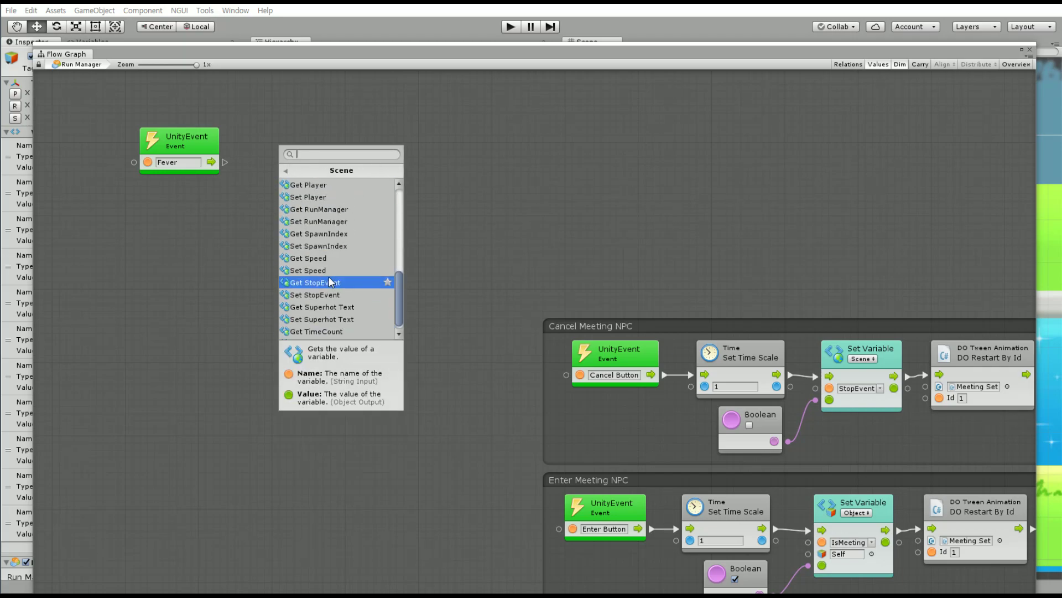
pyautogui.press('Escape')
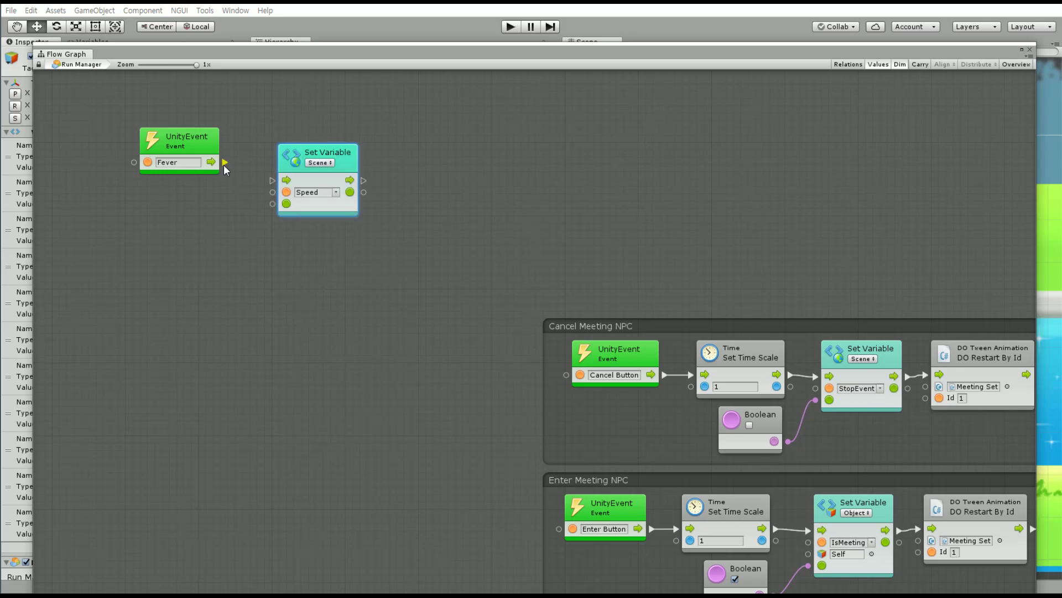
pyautogui.moveTo(224, 164)
pyautogui.mouseDown()
pyautogui.moveTo(274, 180)
pyautogui.moveTo(271, 141)
pyautogui.mouseUp()
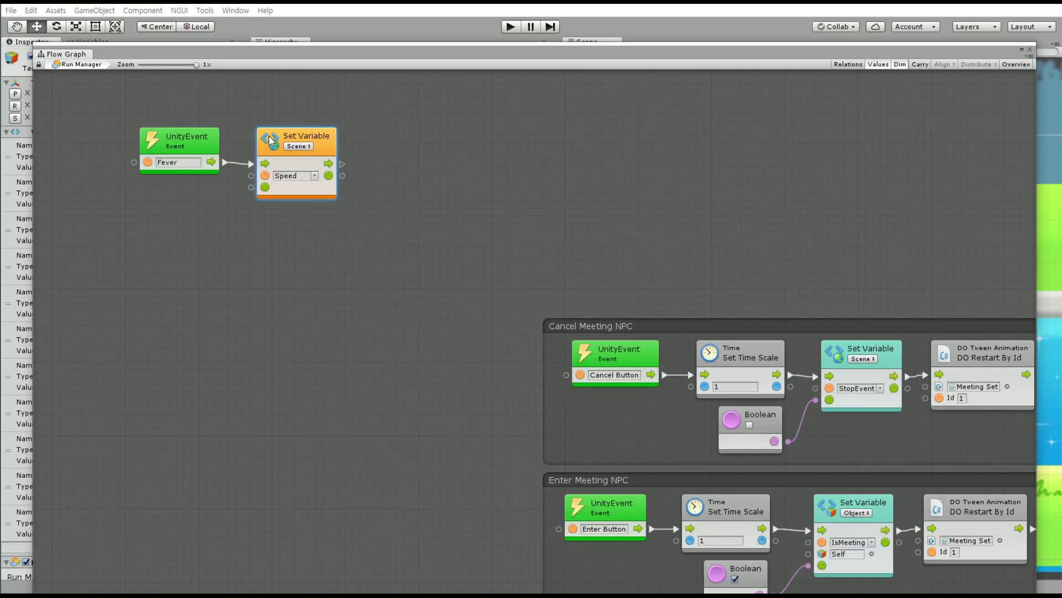
pyautogui.doubleClick(201, 58)
# Add a Float Literal of 3 and connect it to the Set Variable value input.
pyautogui.click(99, 42)
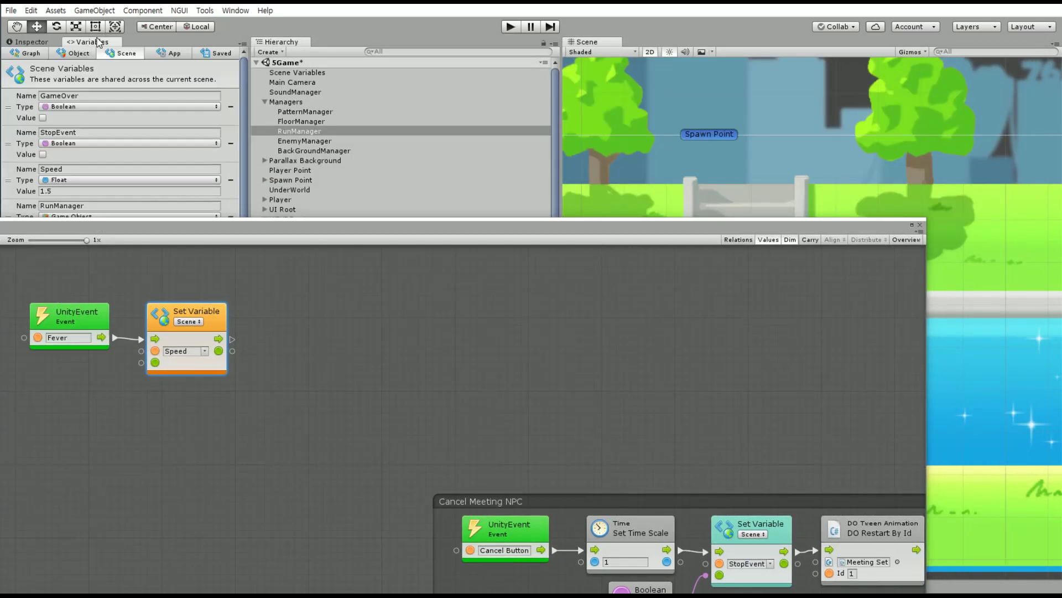
pyautogui.moveTo(123, 224); pyautogui.dragTo(146, 346)
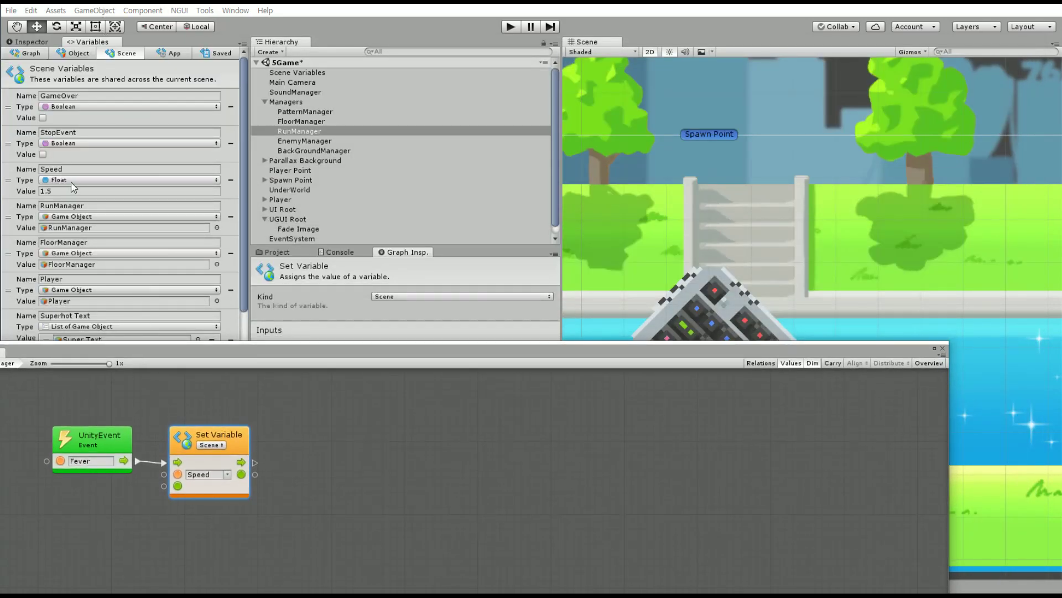
pyautogui.moveTo(247, 349); pyautogui.dragTo(405, 45)
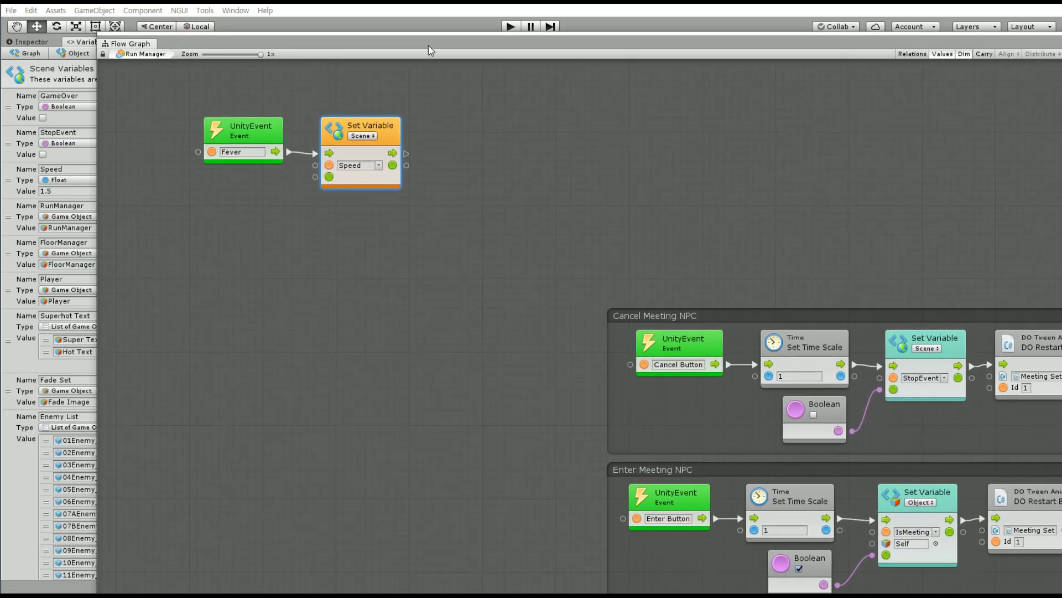
pyautogui.rightClick(267, 240)
pyautogui.click(293, 245)
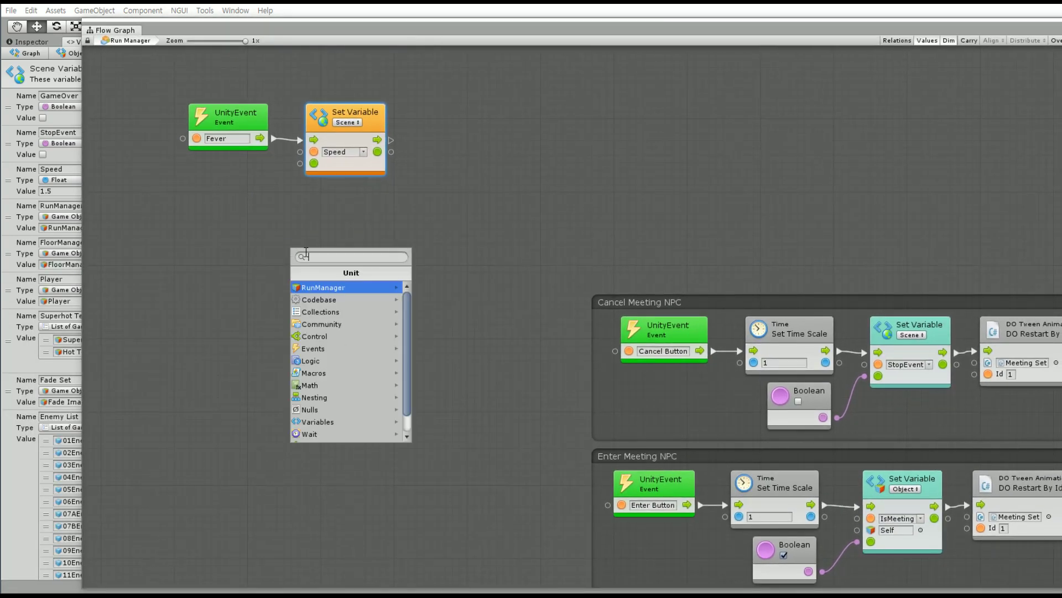
pyautogui.write('float')
pyautogui.press('Return')
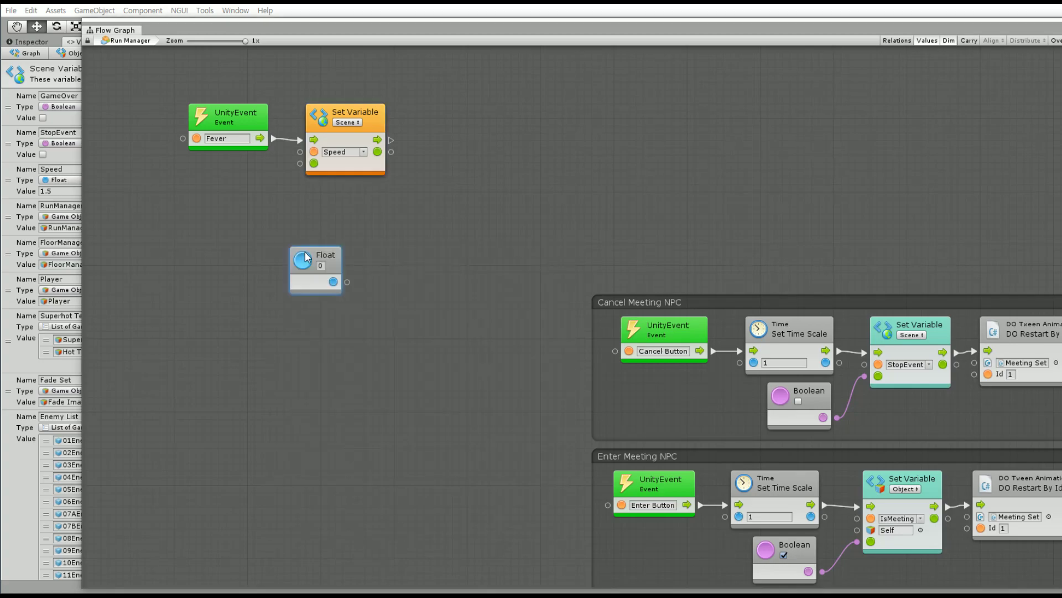
pyautogui.write('3')
pyautogui.moveTo(313, 259)
pyautogui.mouseDown()
pyautogui.moveTo(240, 165)
pyautogui.moveTo(300, 164)
pyautogui.mouseUp()
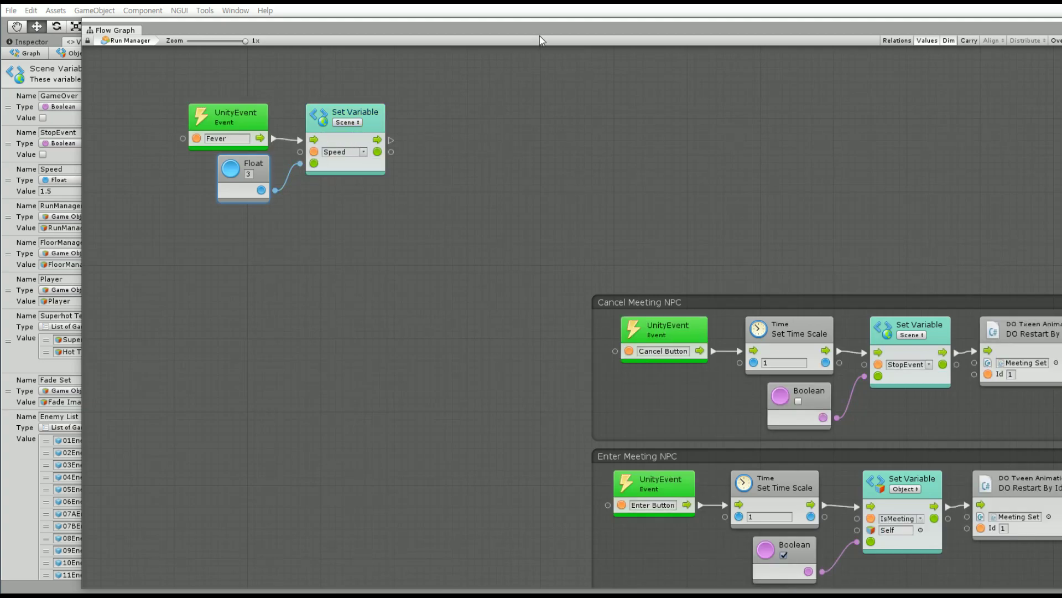
# Restore the normal editor layout and enlarge the Run Manager graph to full screen.
pyautogui.hotkey('shift', 'space')
pyautogui.scroll(-3, 790, 261)
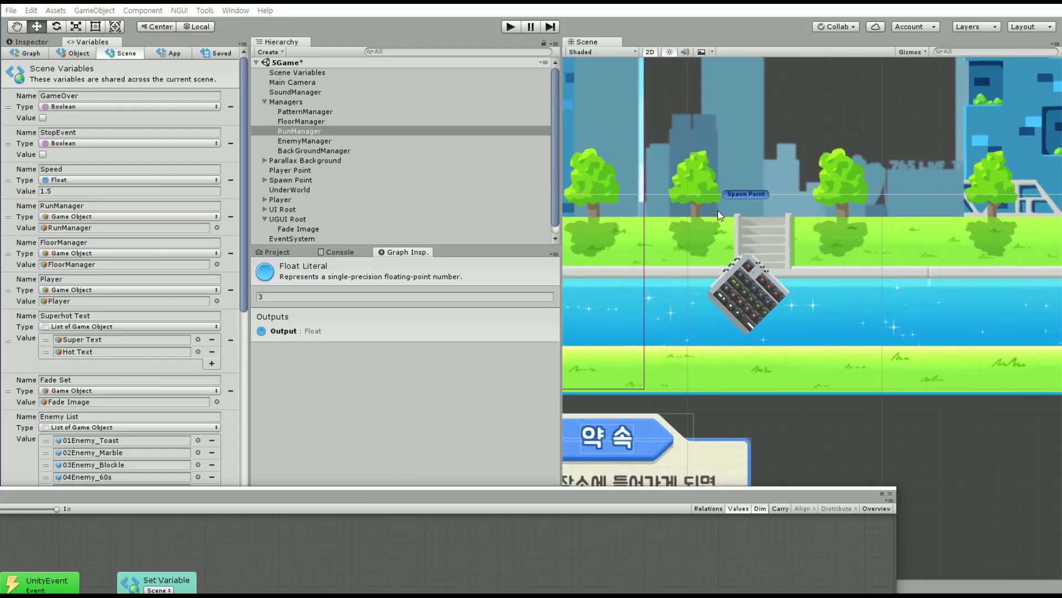
pyautogui.scroll(-3, 684, 235)
pyautogui.scroll(-2, 718, 241)
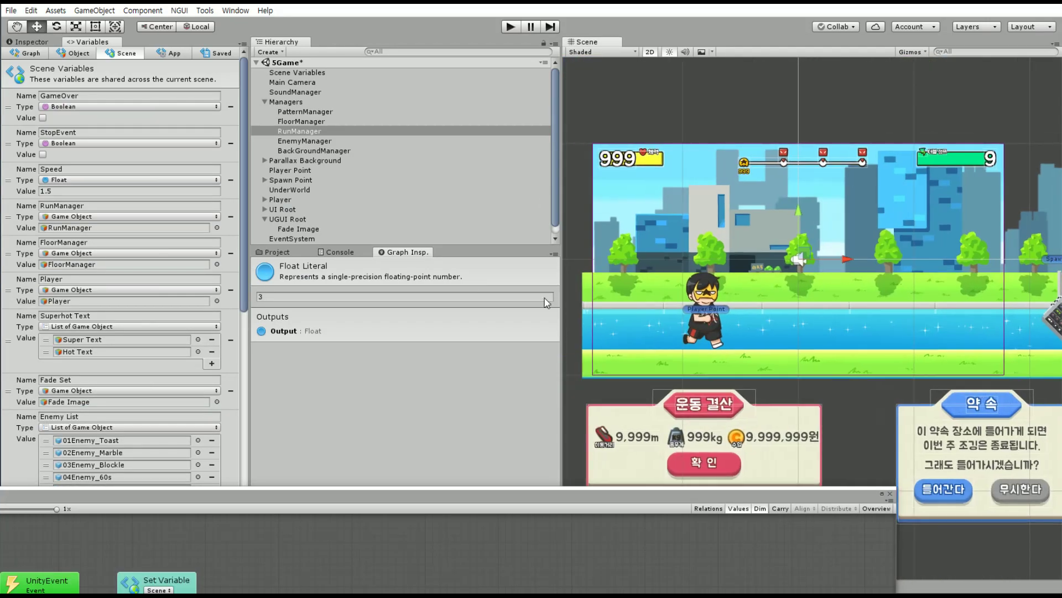
pyautogui.scroll(2, 758, 293)
pyautogui.scroll(2, 713, 326)
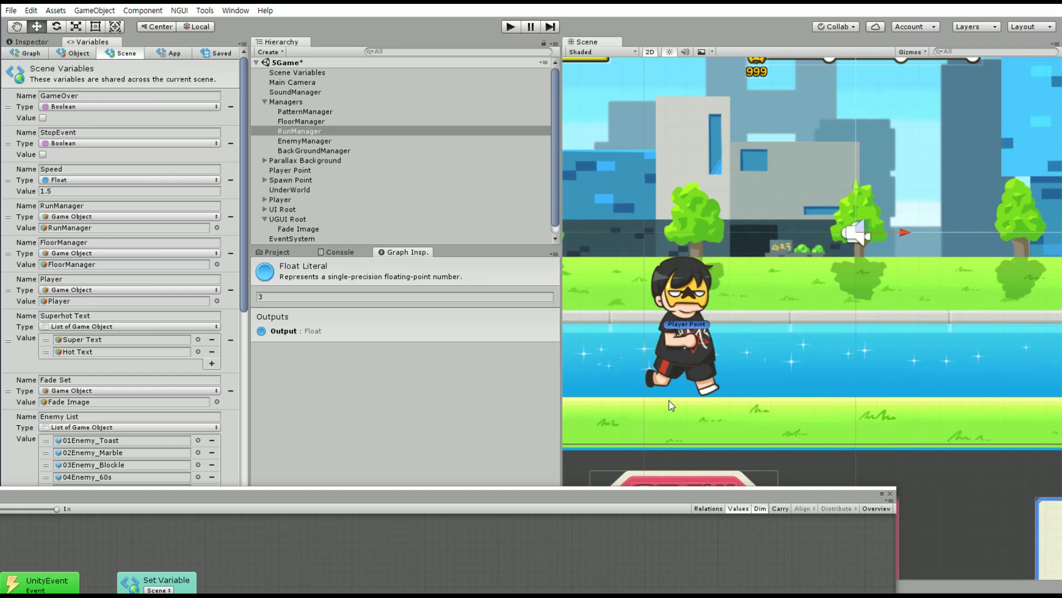
pyautogui.doubleClick(415, 493)
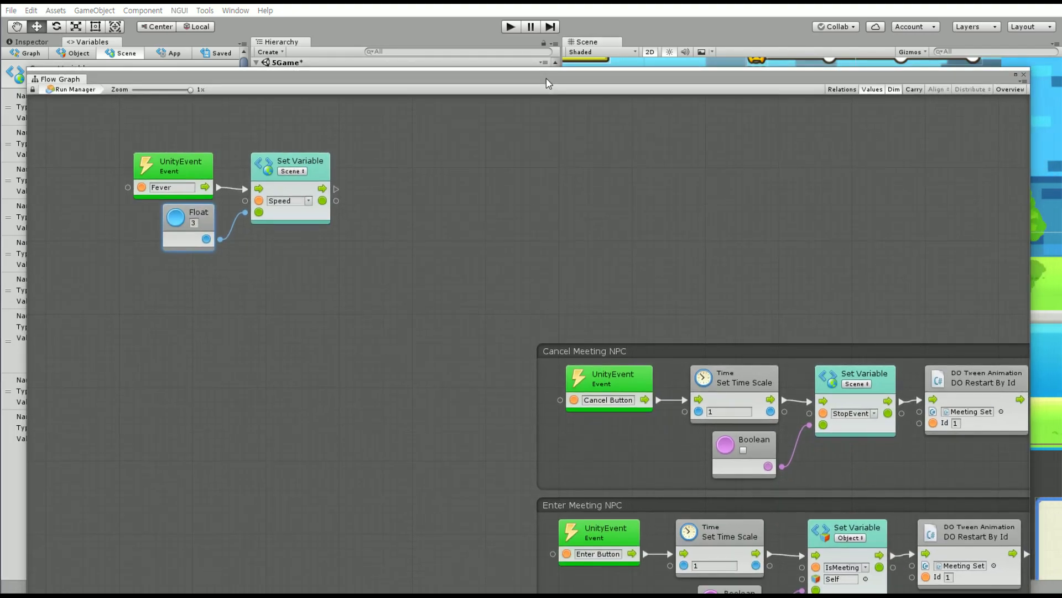
# Reposition the Fever, Set Variable and Float nodes to make room.
pyautogui.moveTo(319, 144); pyautogui.dragTo(189, 233)
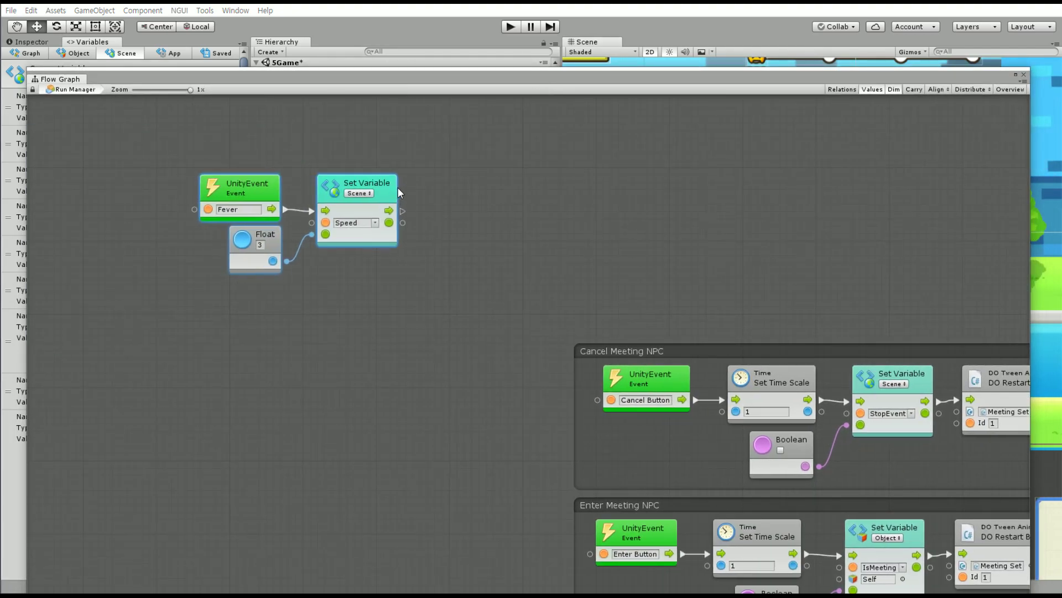
pyautogui.moveTo(352, 183); pyautogui.dragTo(418, 197)
pyautogui.click(336, 273)
pyautogui.click(306, 227)
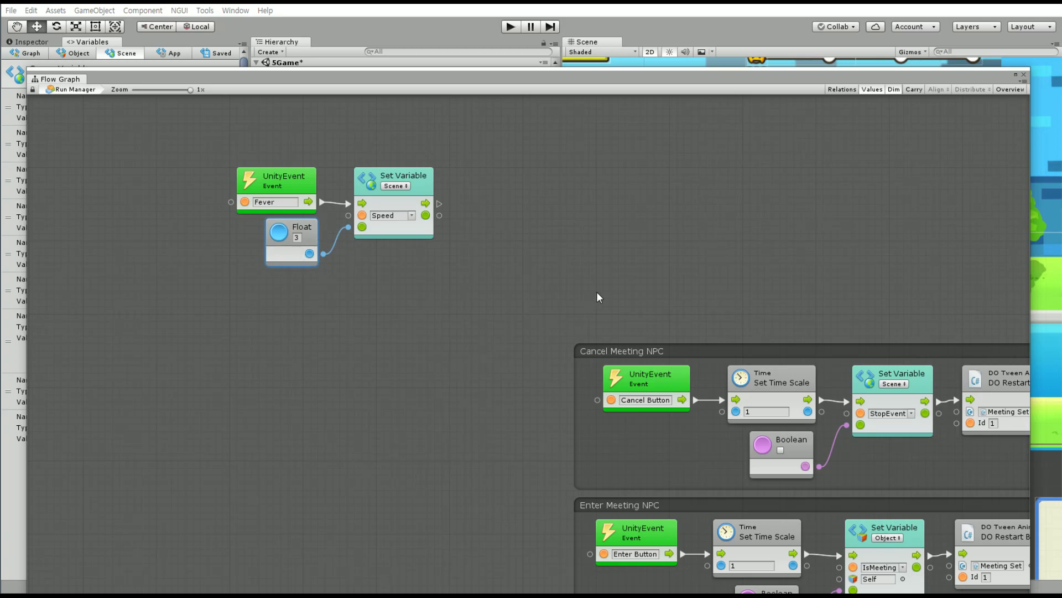
pyautogui.moveTo(597, 291); pyautogui.dragTo(602, 311, button='middle')
pyautogui.moveTo(403, 173); pyautogui.dragTo(246, 293)
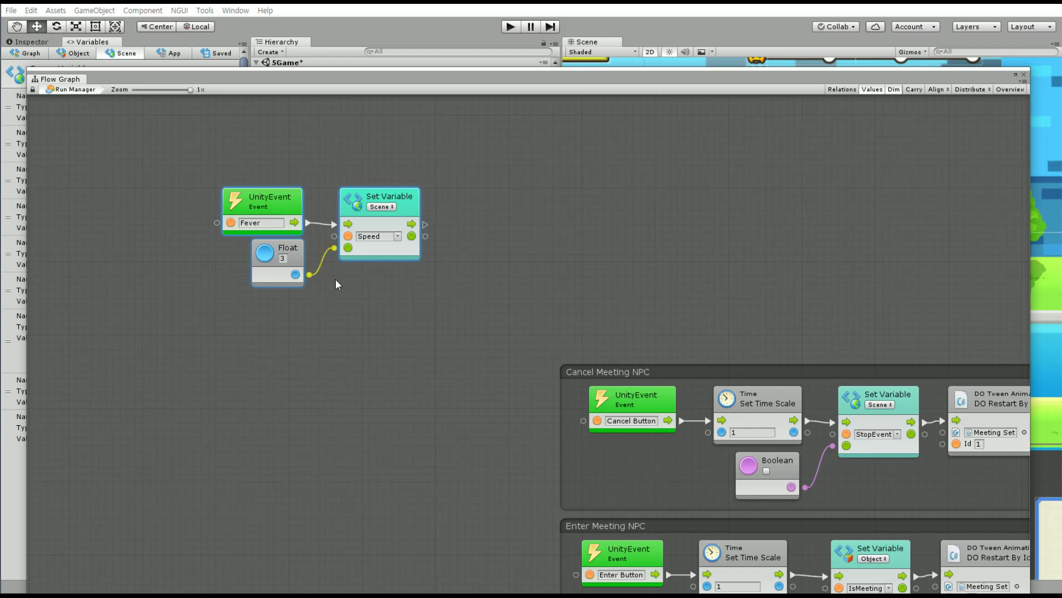
pyautogui.click(349, 289)
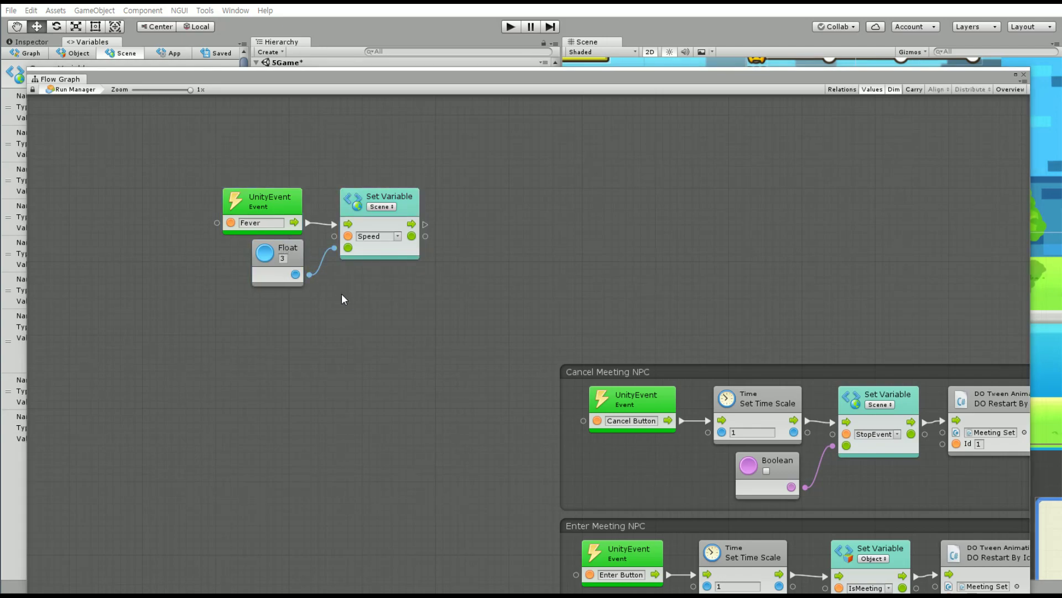
# Add a Wait node right of Set Variable and connect Set Variable's flow into it.
pyautogui.rightClick(342, 294)
pyautogui.write('wait')
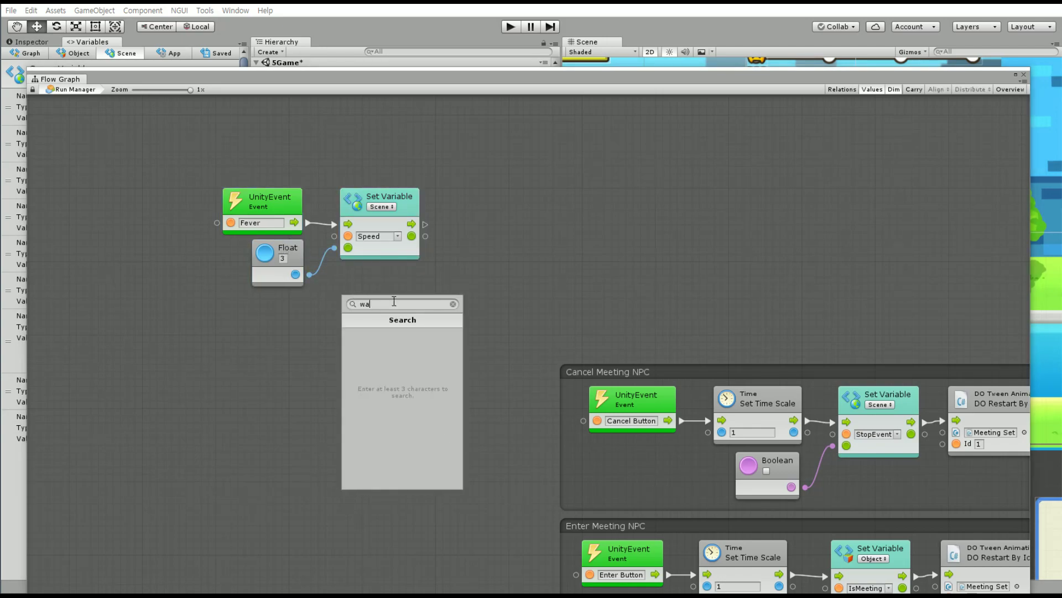
pyautogui.press('Down')
pyautogui.press('Down')
pyautogui.press('Down')
pyautogui.press('Up')
pyautogui.press('Return')
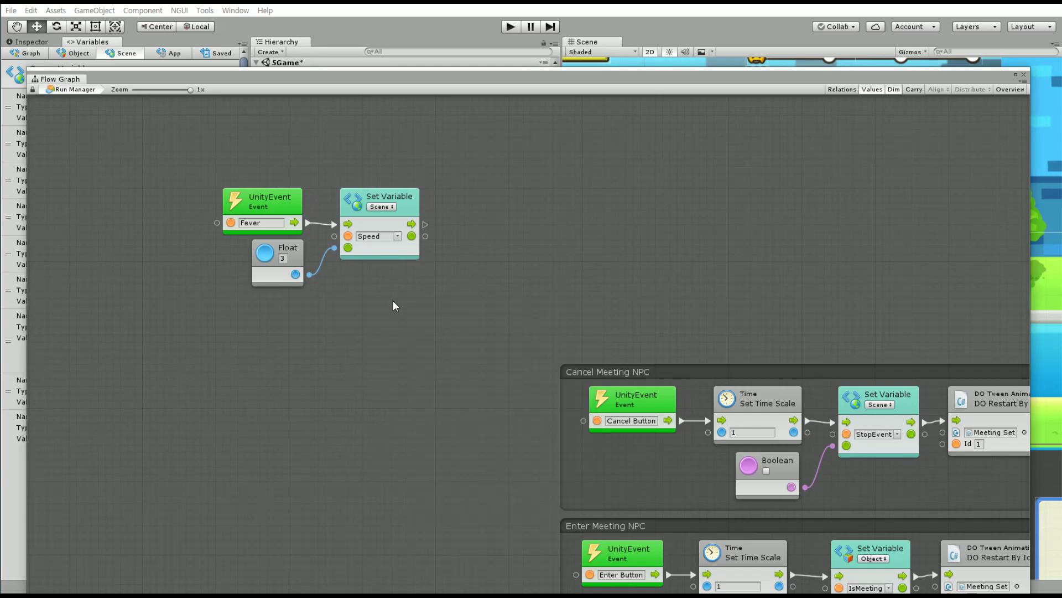
pyautogui.moveTo(340, 348)
pyautogui.mouseDown()
pyautogui.moveTo(463, 239)
pyautogui.moveTo(459, 222)
pyautogui.mouseUp()
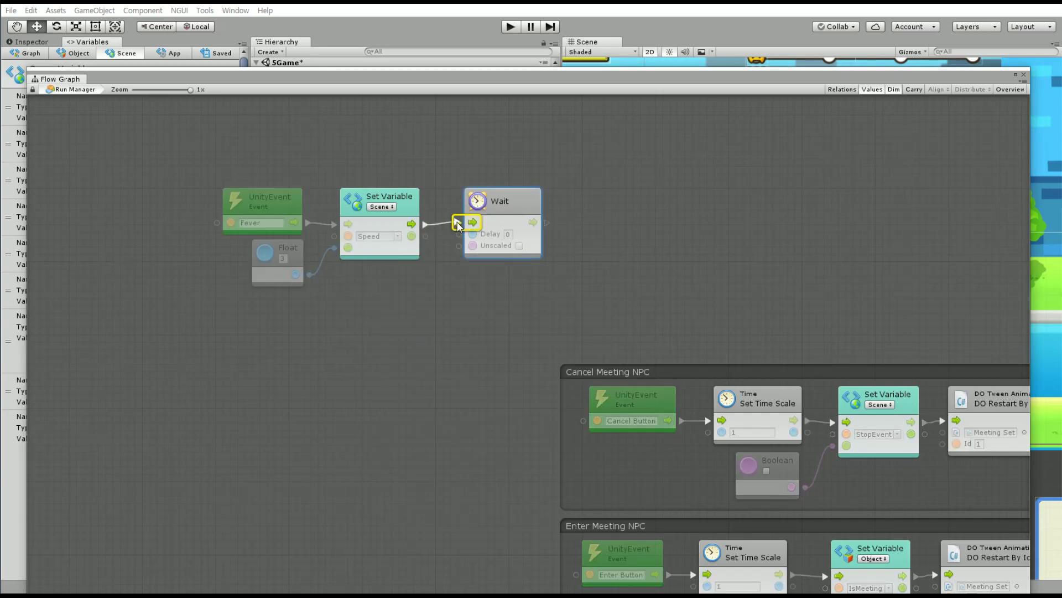
pyautogui.click(508, 234)
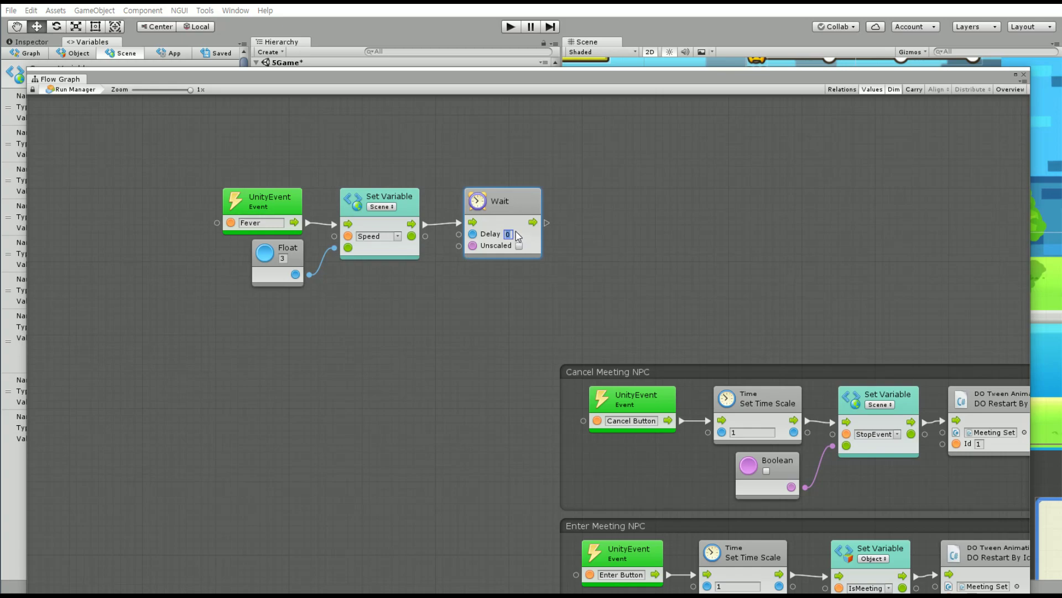
# Set the Wait delay to 5 and follow it with a duplicated Set Variable setting Speed to 1.5.
pyautogui.write('5')
pyautogui.moveTo(522, 207); pyautogui.dragTo(515, 207)
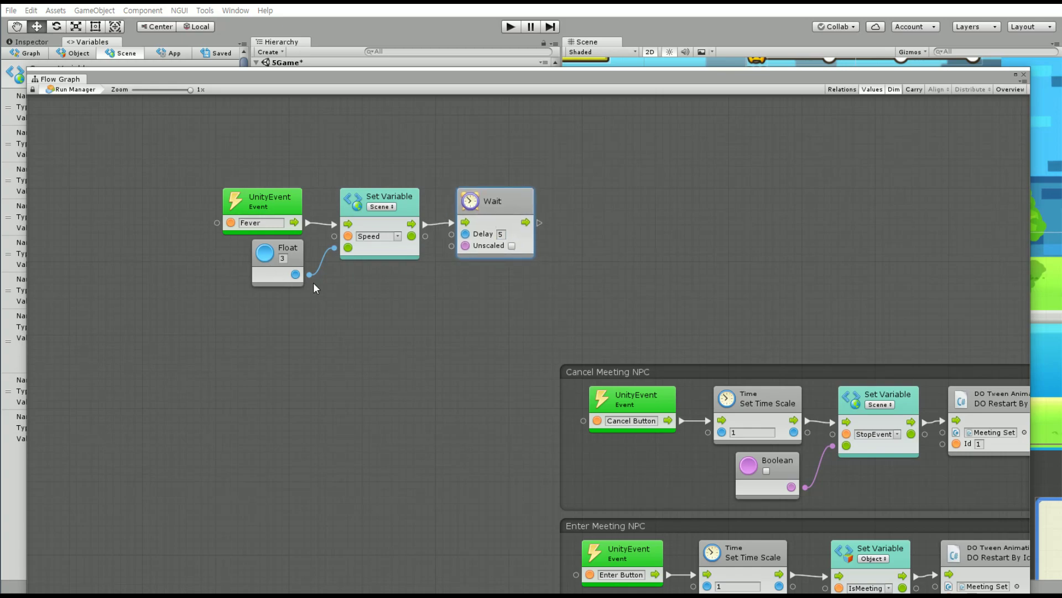
pyautogui.moveTo(377, 252); pyautogui.dragTo(250, 289)
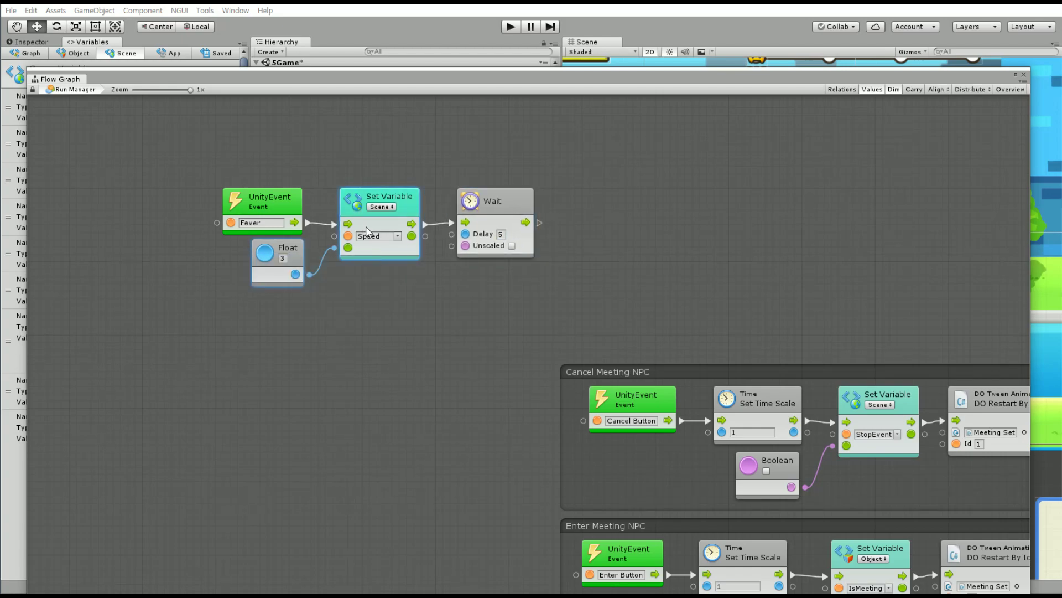
pyautogui.hotkey('ctrl', 'd')
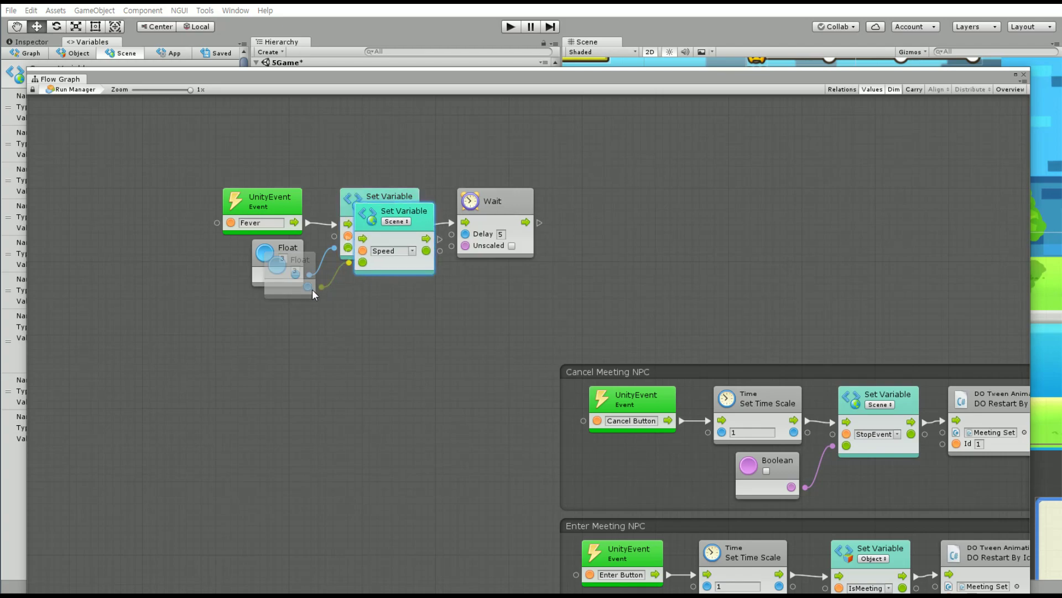
pyautogui.moveTo(376, 266); pyautogui.dragTo(524, 260)
pyautogui.moveTo(382, 328); pyautogui.dragTo(522, 269)
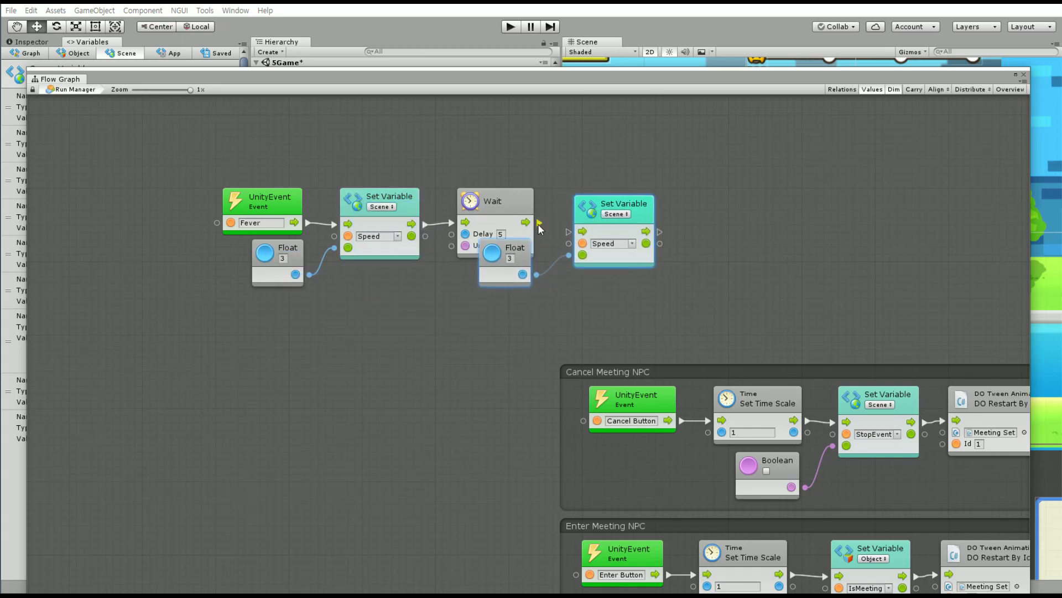
pyautogui.moveTo(537, 223); pyautogui.dragTo(570, 231)
pyautogui.moveTo(522, 269); pyautogui.dragTo(520, 291)
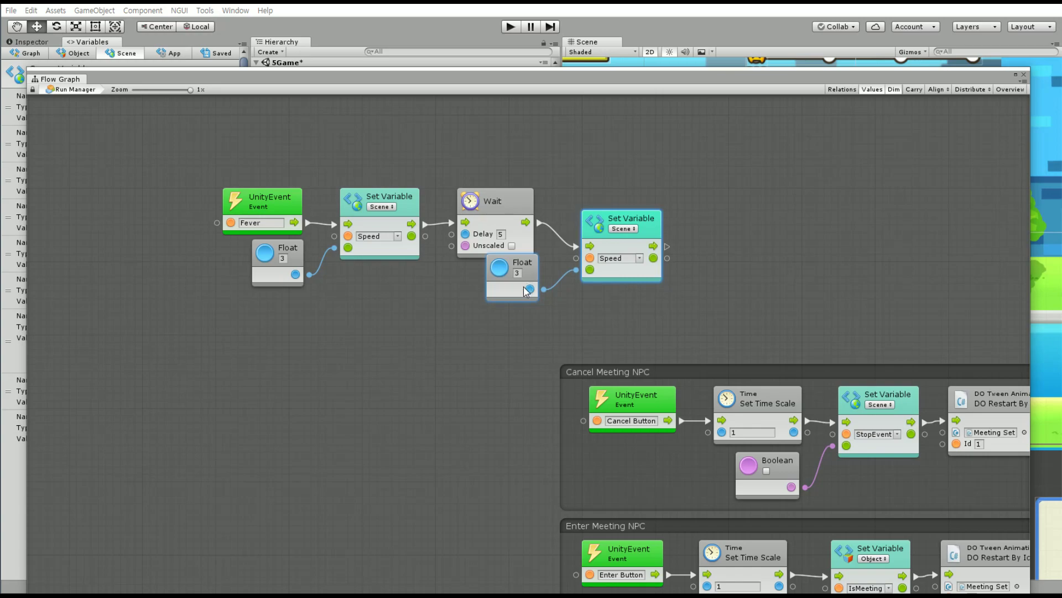
pyautogui.moveTo(650, 225); pyautogui.dragTo(642, 195)
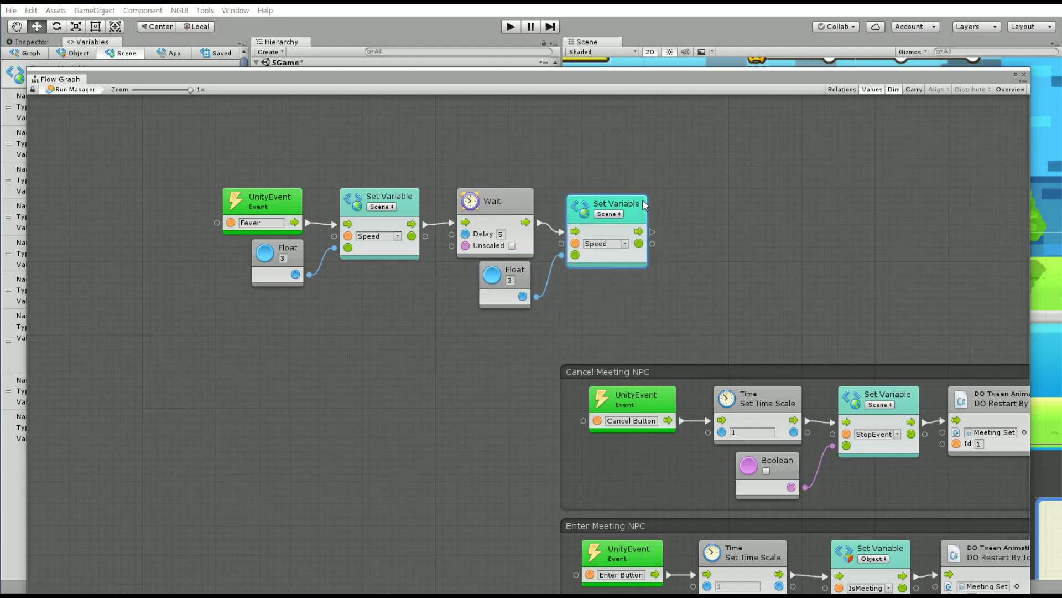
pyautogui.click(510, 280)
pyautogui.write('.')
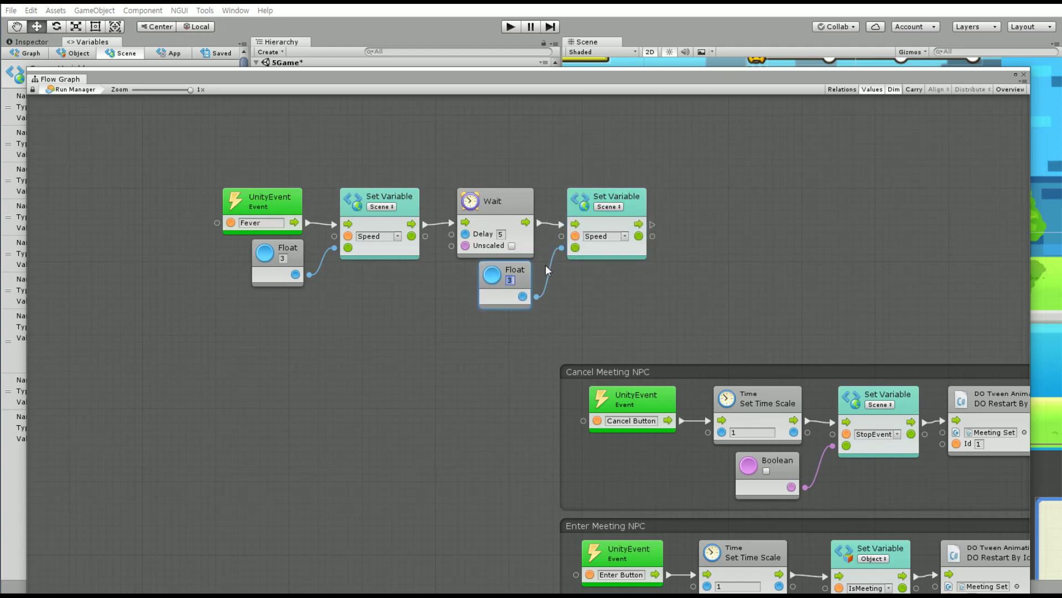
pyautogui.write('5')
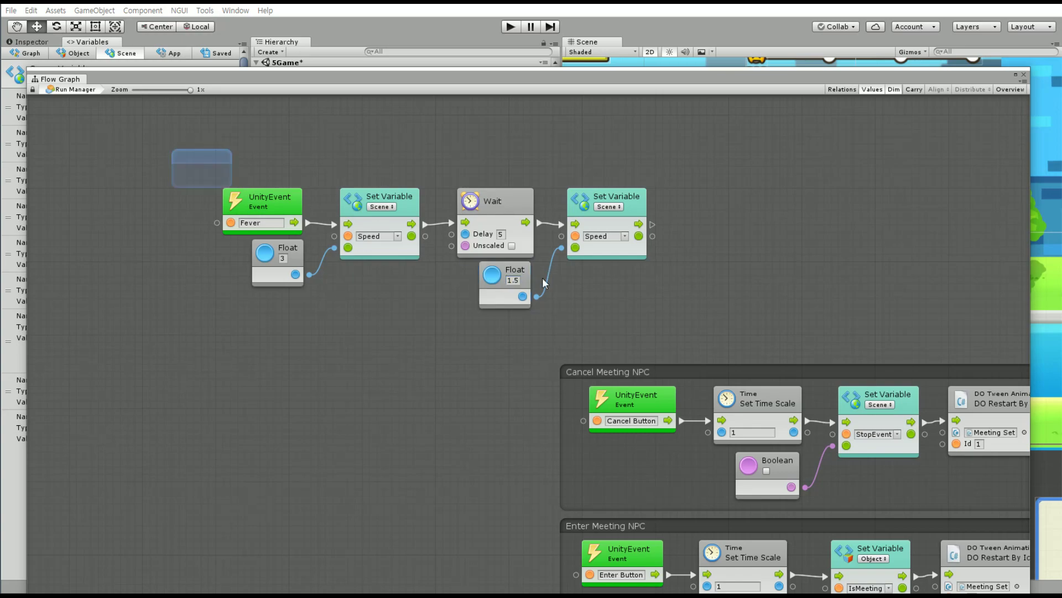
# Enclose the whole Fever chain in a group titled Fever Time.
pyautogui.keyDown('ctrl'); pyautogui.keyDown('shift'); pyautogui.moveTo(172, 151); pyautogui.dragTo(695, 340); pyautogui.keyUp('shift'); pyautogui.keyUp('ctrl')
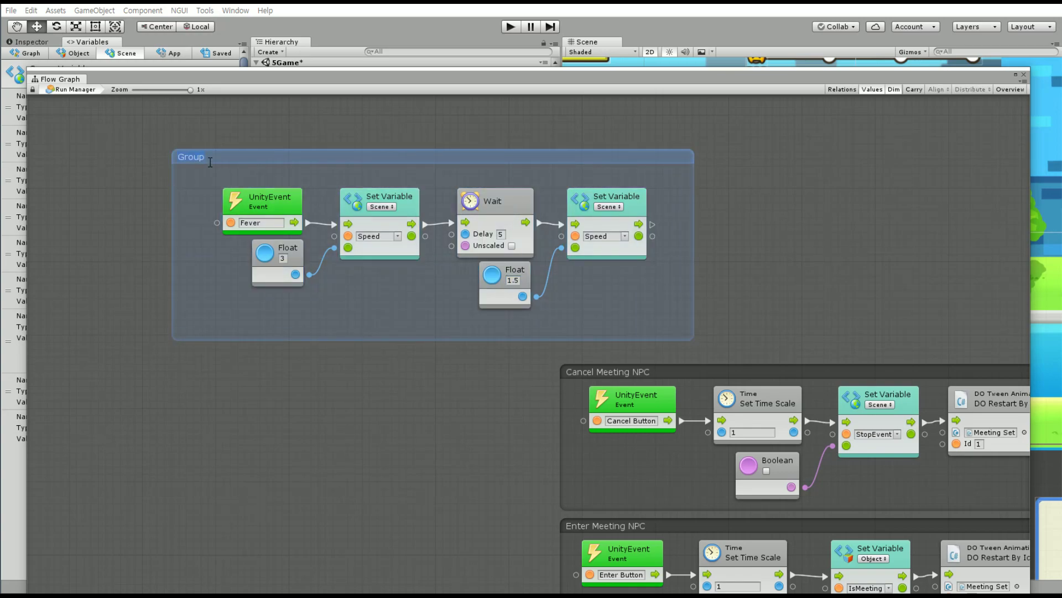
pyautogui.write('FVe')
pyautogui.write(' Time')
pyautogui.press('Return')
pyautogui.moveTo(413, 152); pyautogui.dragTo(723, 162)
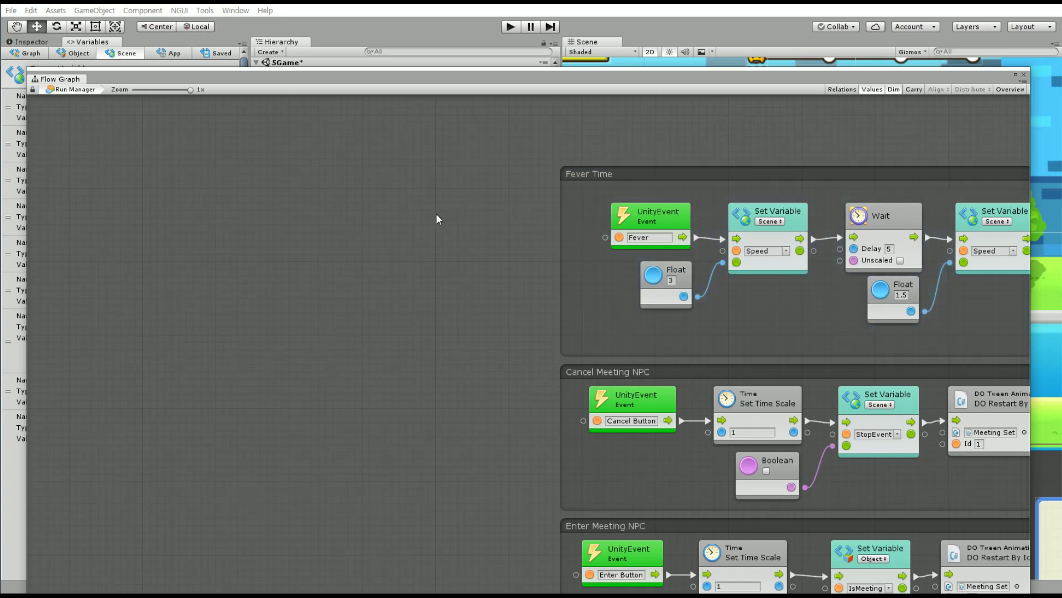
pyautogui.moveTo(436, 214); pyautogui.dragTo(250, 253, button='middle')
pyautogui.moveTo(469, 250); pyautogui.dragTo(430, 249)
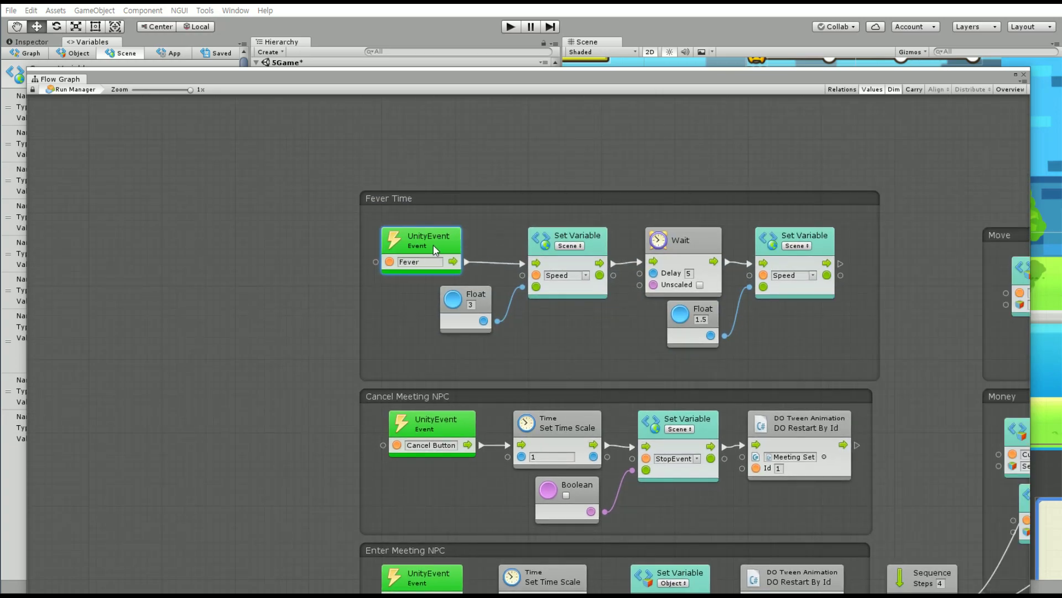
pyautogui.click(414, 316)
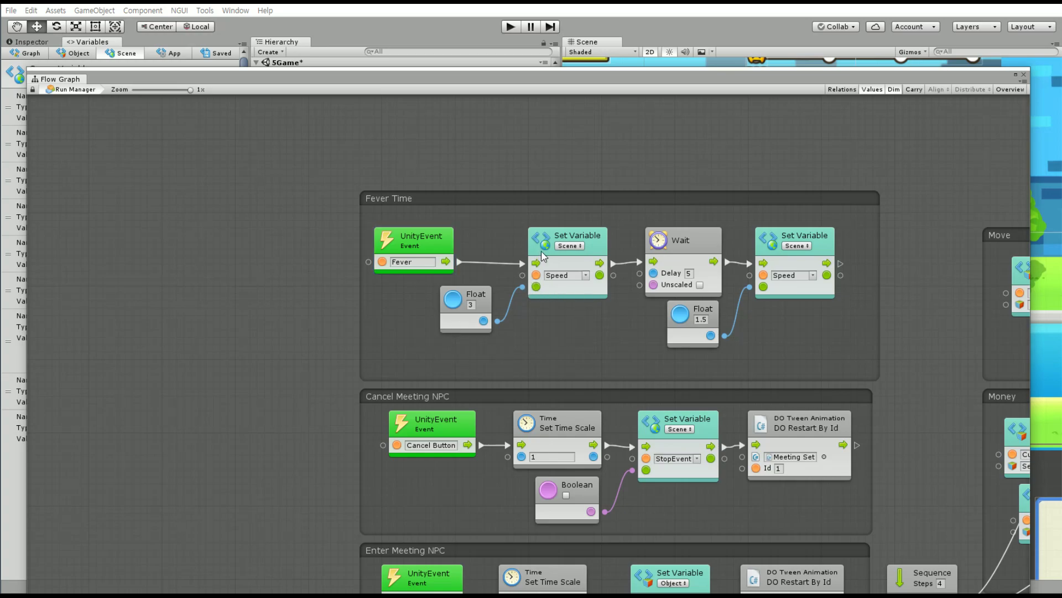
pyautogui.doubleClick(611, 83)
pyautogui.scroll(3, 685, 220)
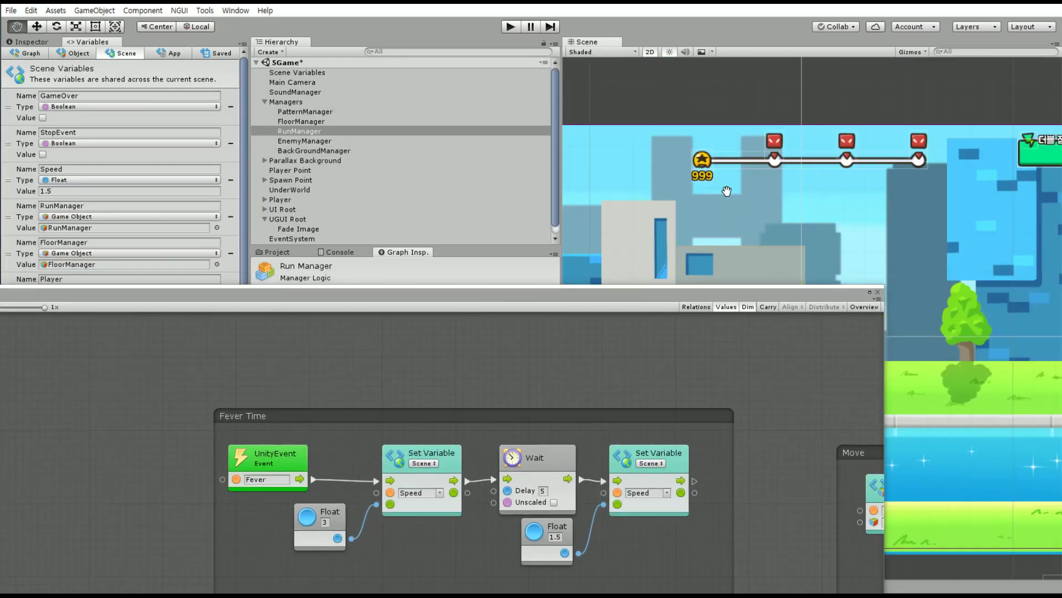
pyautogui.scroll(2, 685, 221)
pyautogui.scroll(2, 685, 220)
pyautogui.moveTo(685, 220); pyautogui.dragTo(714, 132, button='middle')
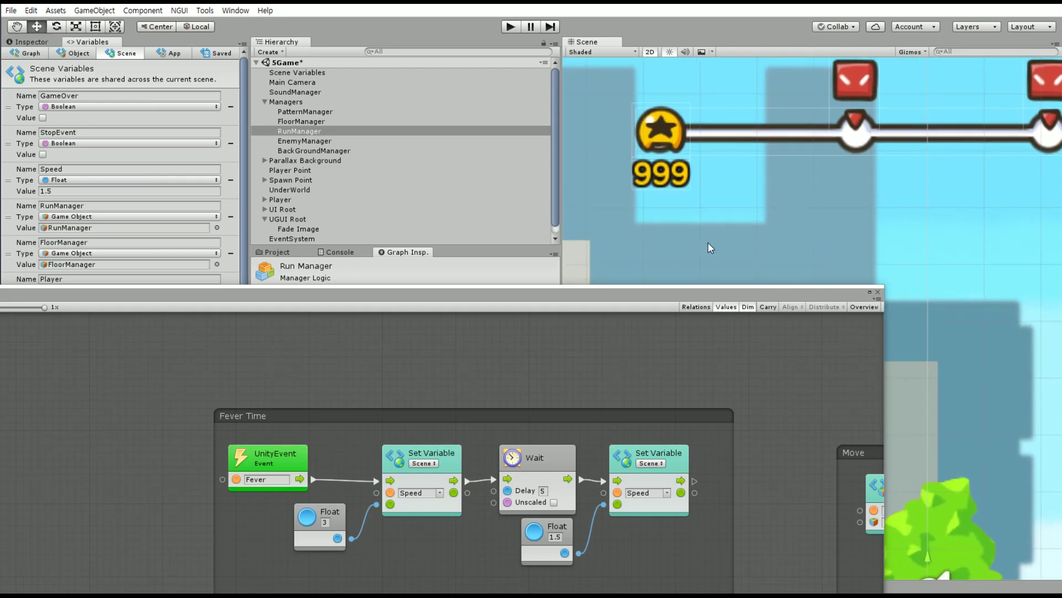
pyautogui.doubleClick(434, 293)
pyautogui.moveTo(606, 89); pyautogui.dragTo(574, 211)
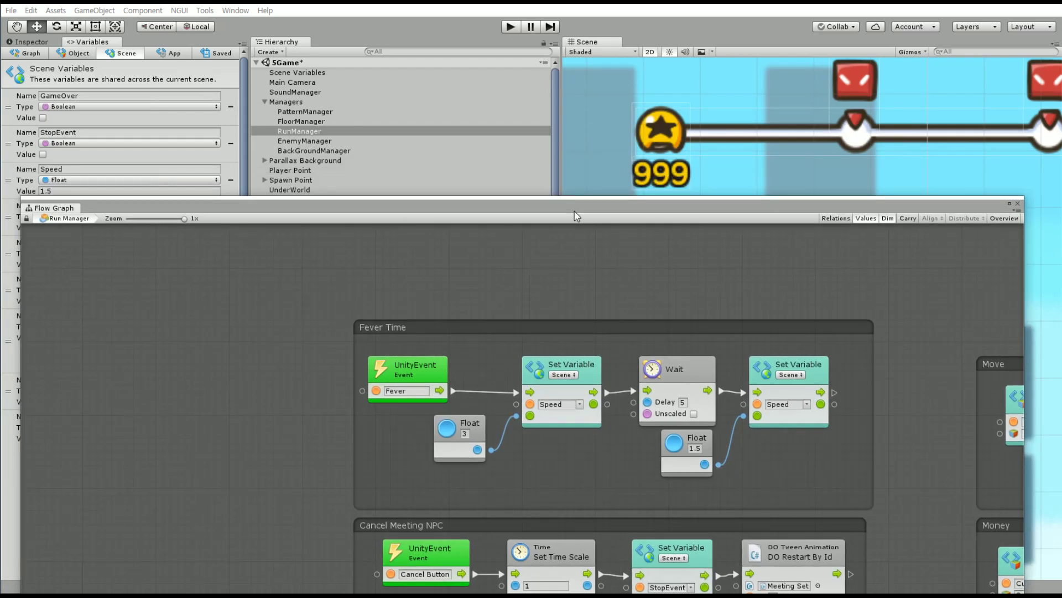
pyautogui.moveTo(575, 211); pyautogui.dragTo(562, 40)
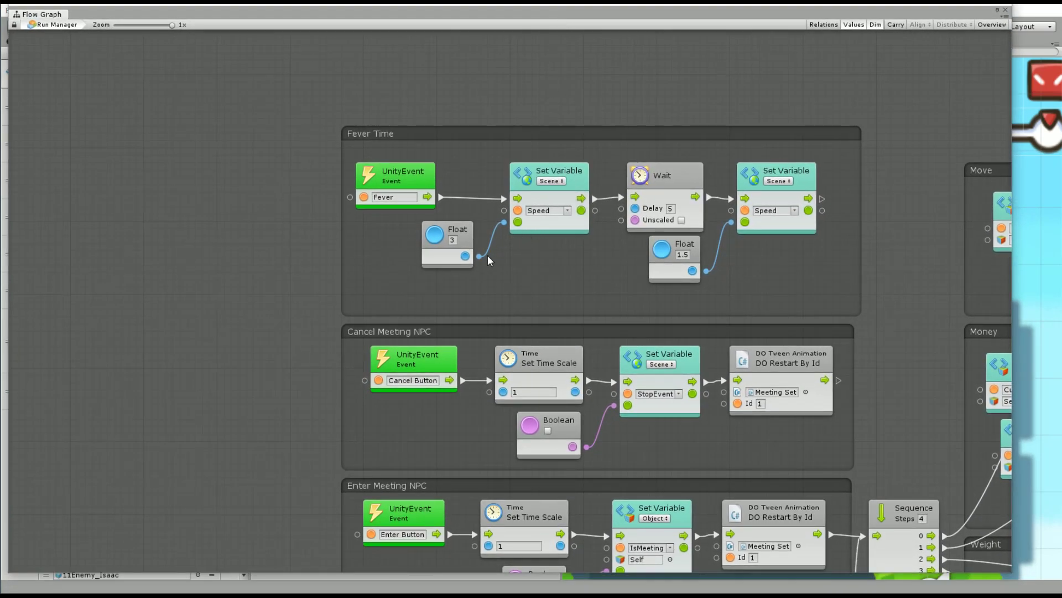
# Pan across the Move, Money, Weight, Result ETC, Background Sprite and Running Update groups.
pyautogui.moveTo(514, 259); pyautogui.dragTo(269, 167, button='middle')
pyautogui.moveTo(924, 395); pyautogui.dragTo(537, 185, button='middle')
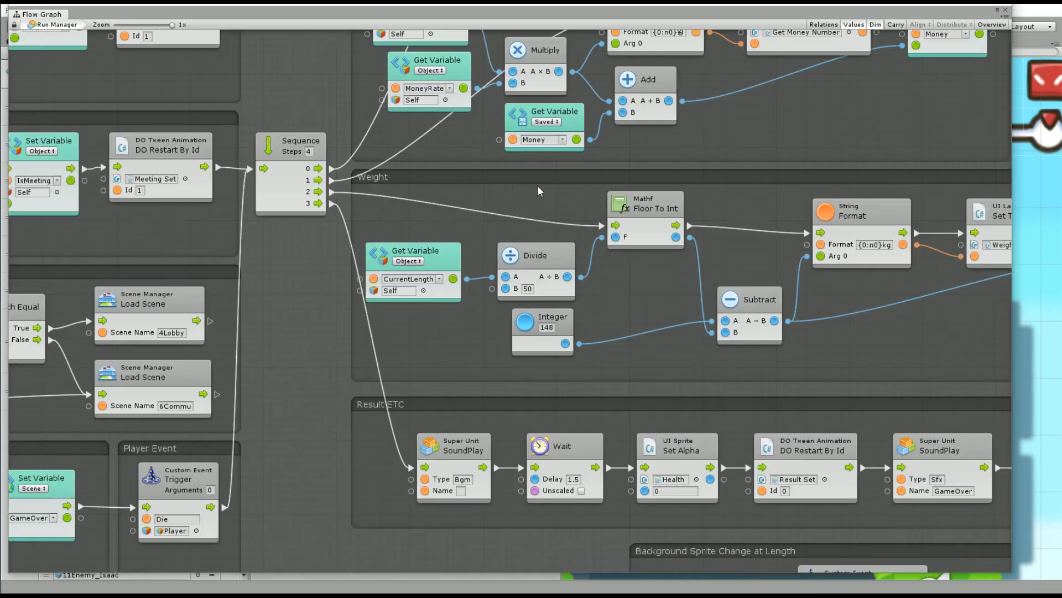
pyautogui.moveTo(636, 526); pyautogui.dragTo(692, 182, button='middle')
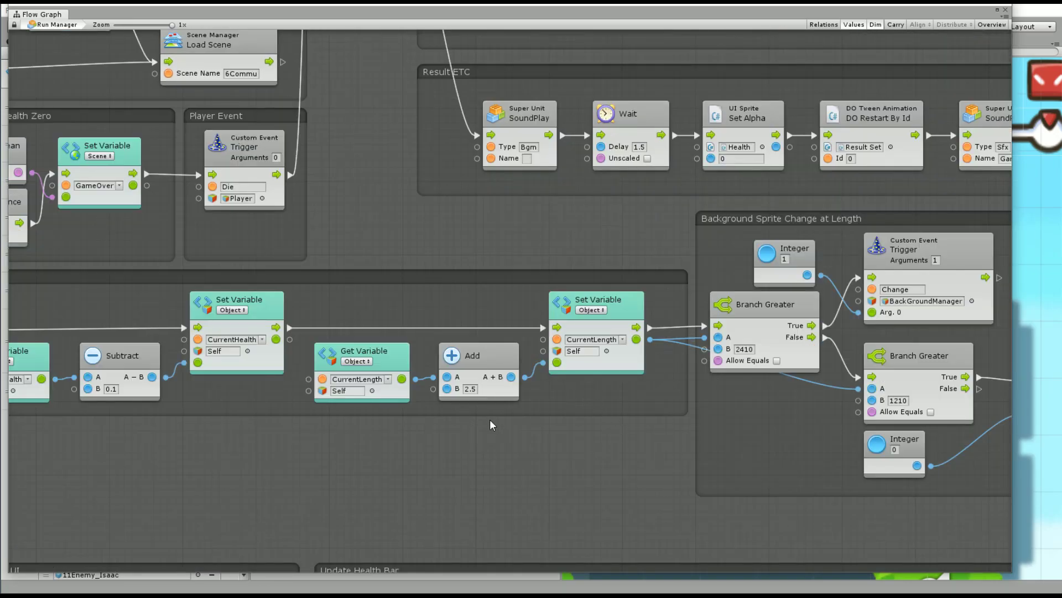
pyautogui.moveTo(489, 419)
pyautogui.mouseDown(button='middle')
pyautogui.moveTo(483, 310)
pyautogui.moveTo(568, 400)
pyautogui.moveTo(52, 363)
pyautogui.moveTo(12, 370)
pyautogui.mouseUp(button='middle')
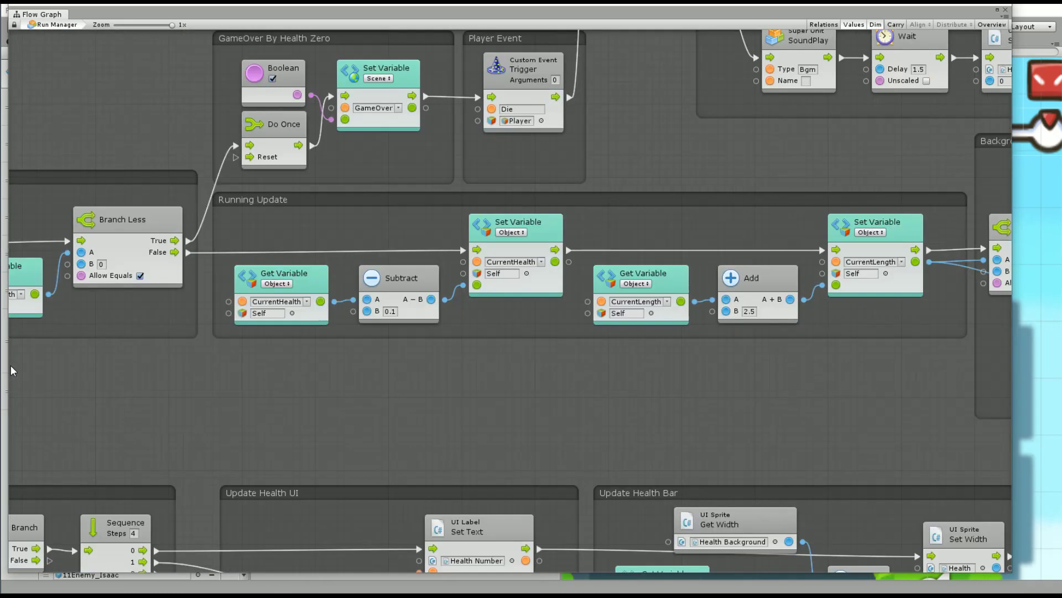
pyautogui.moveTo(716, 349); pyautogui.dragTo(497, 317, button='middle')
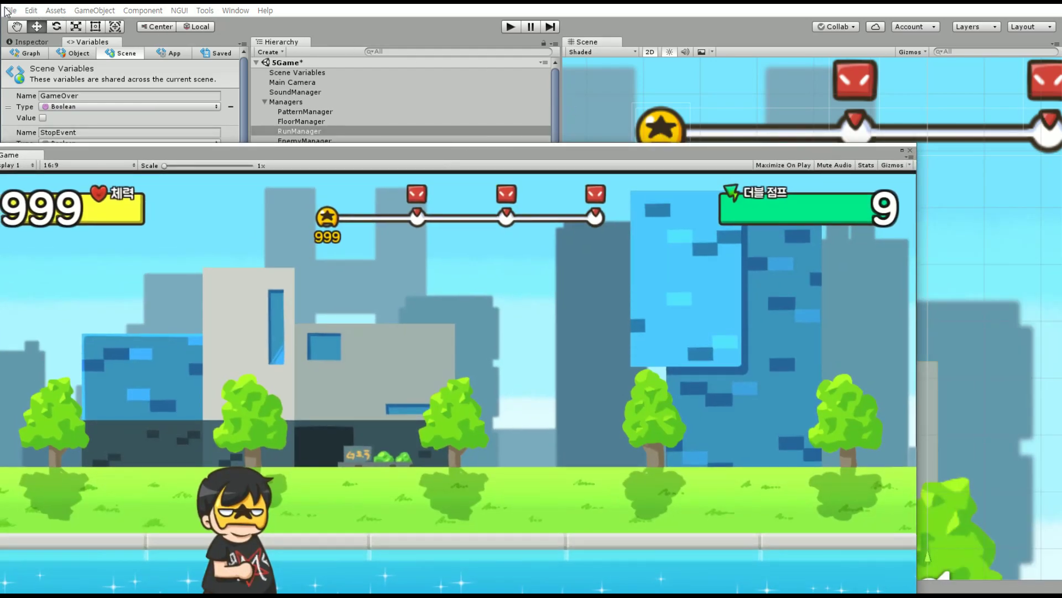
# Save the 5Game scene from the File menu and nudge the Game window up.
pyautogui.click(13, 10)
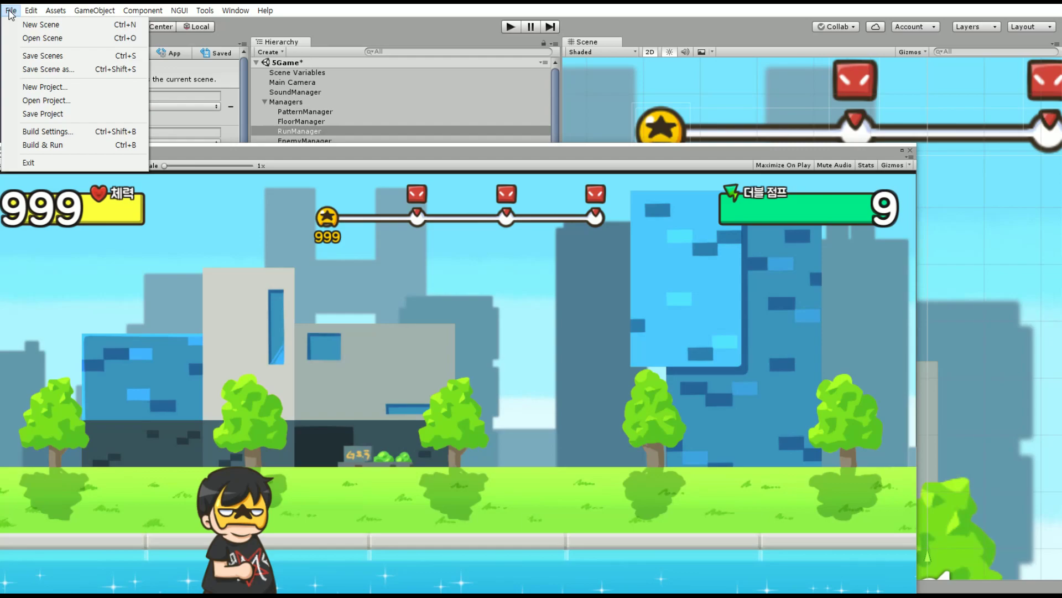
pyautogui.click(12, 10)
pyautogui.click(12, 10)
pyautogui.click(52, 120)
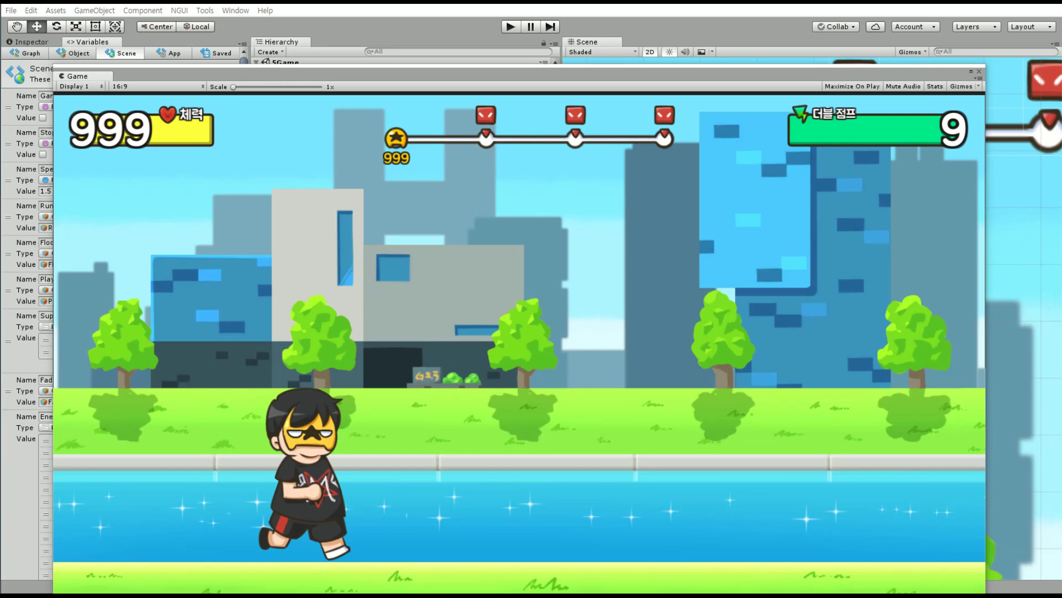
pyautogui.moveTo(510, 78); pyautogui.dragTo(515, 53)
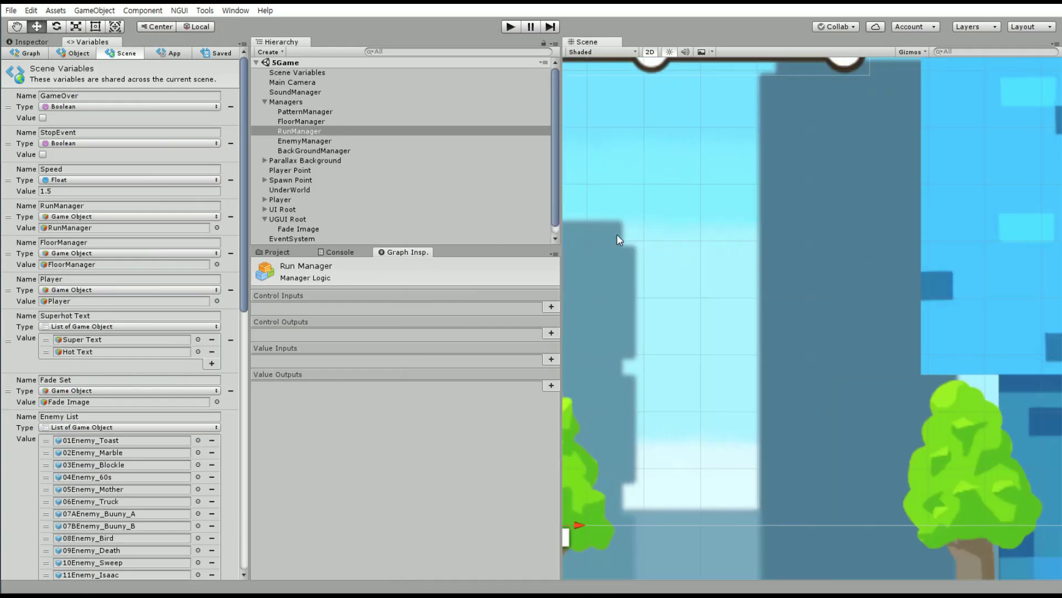
# Drag 34Item_Keyboard from the Hierarchy into the 02.Prefabs folder to create its prefab.
pyautogui.scroll(5, 808, 281)
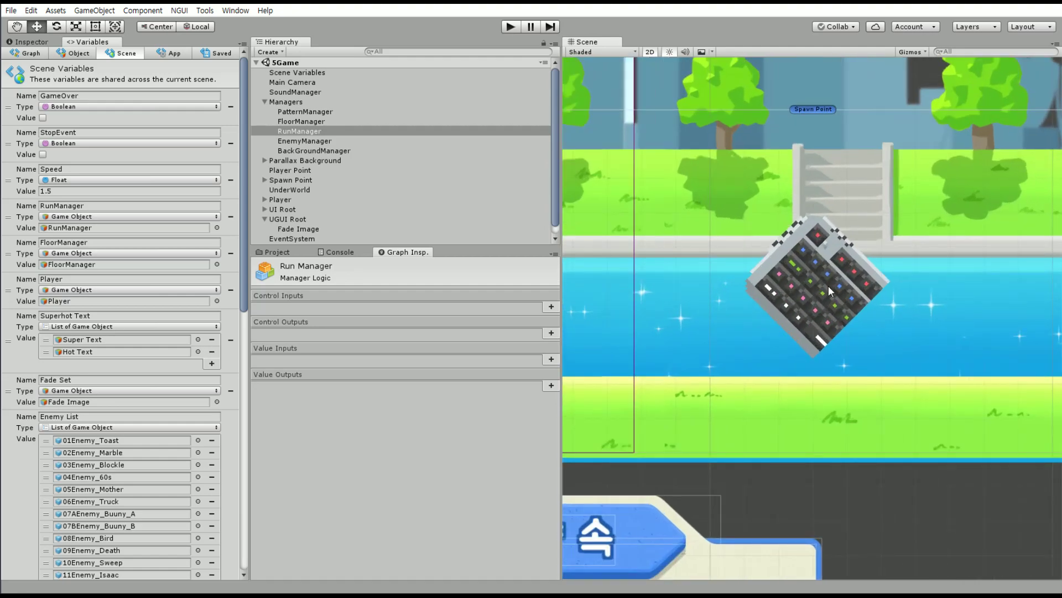
pyautogui.click(828, 285)
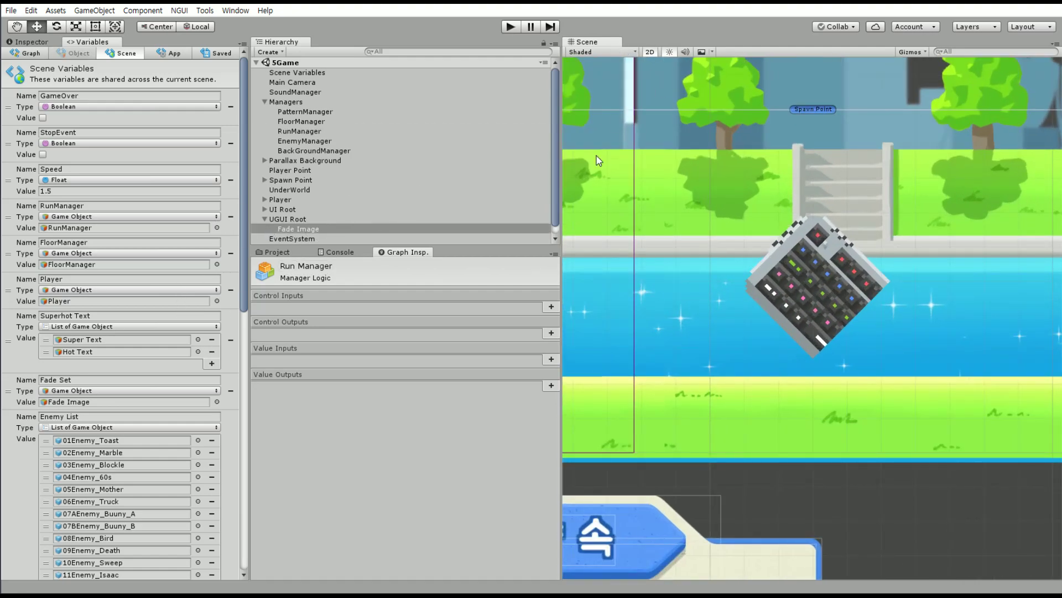
pyautogui.click(800, 275)
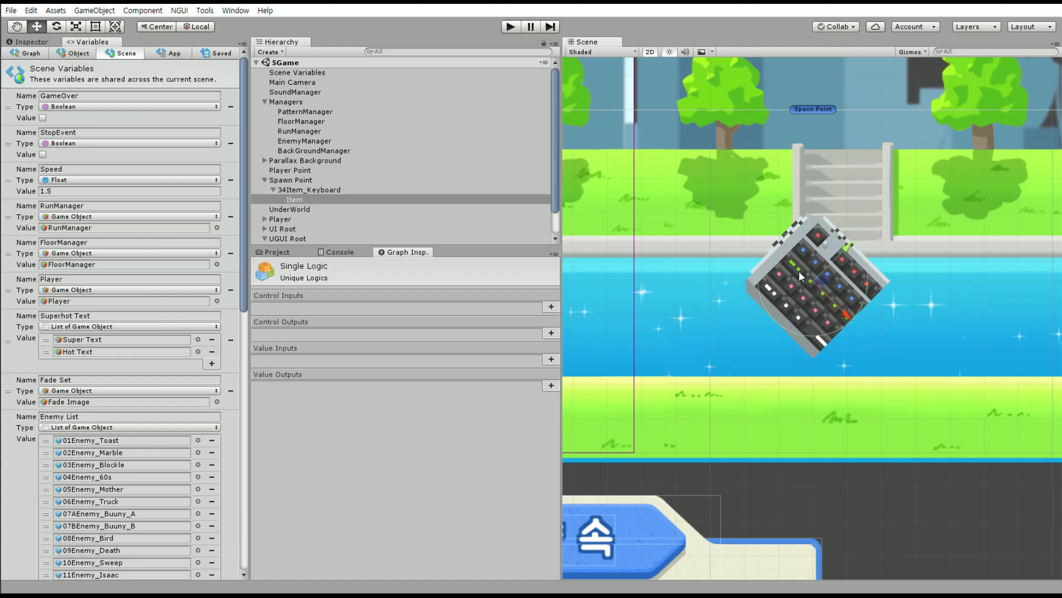
pyautogui.click(308, 189)
pyautogui.click(273, 189)
pyautogui.click(269, 252)
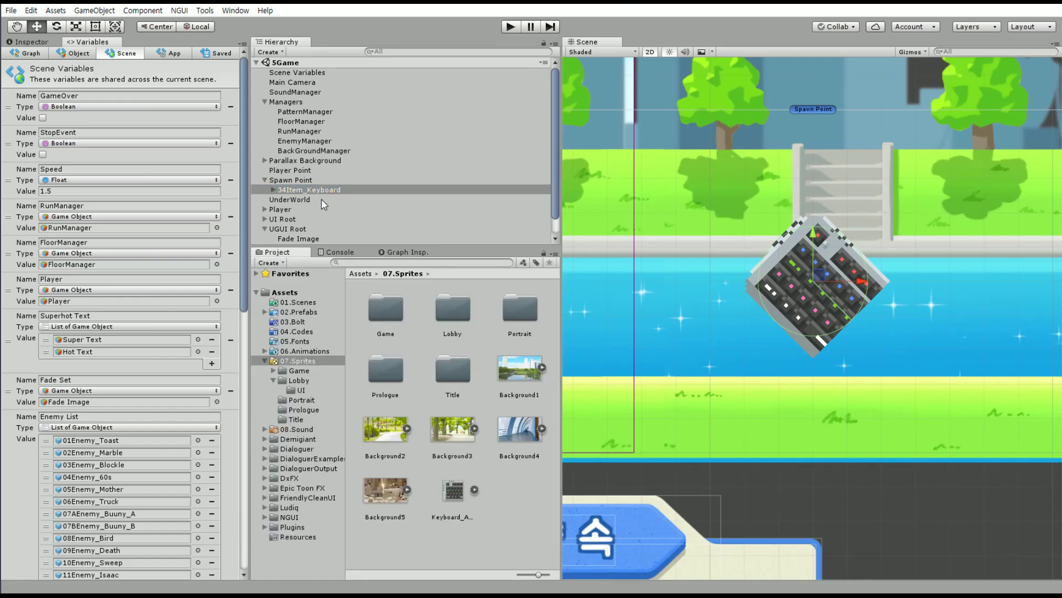
pyautogui.click(299, 312)
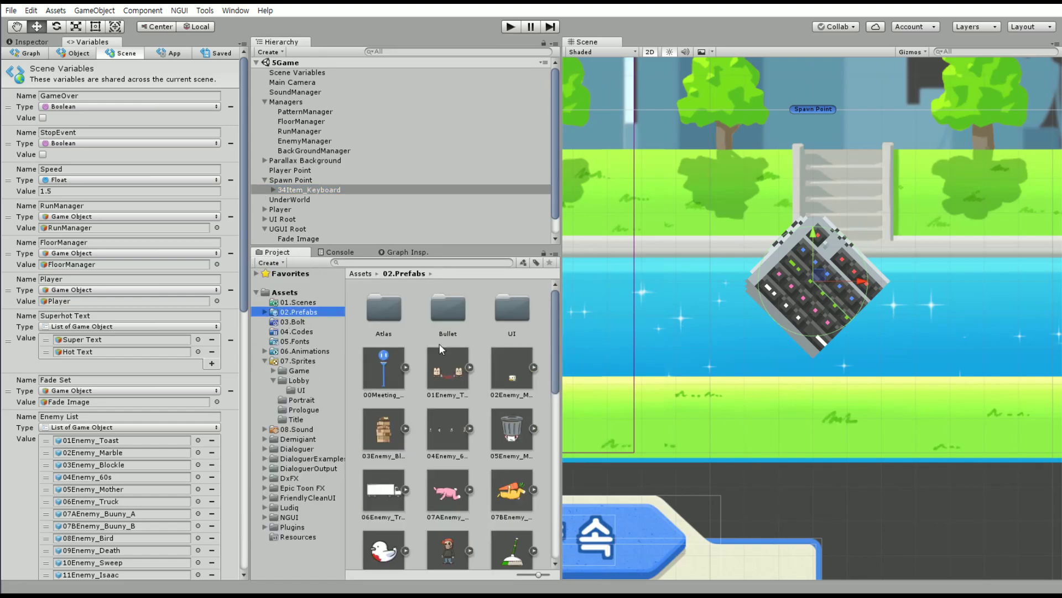
pyautogui.moveTo(308, 189)
pyautogui.mouseDown()
pyautogui.moveTo(459, 475)
pyautogui.moveTo(536, 568)
pyautogui.moveTo(418, 319)
pyautogui.moveTo(429, 323)
pyautogui.mouseUp()
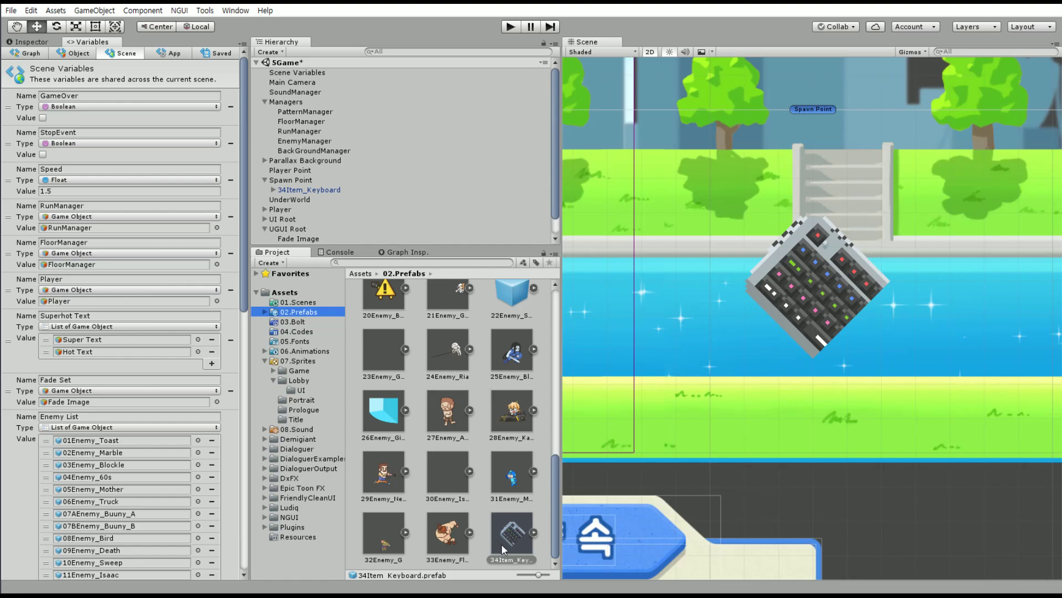
# Delete 34Item_Keyboard from the scene and select the prefab's Item child in the Project grid.
pyautogui.click(321, 190)
pyautogui.press('Delete')
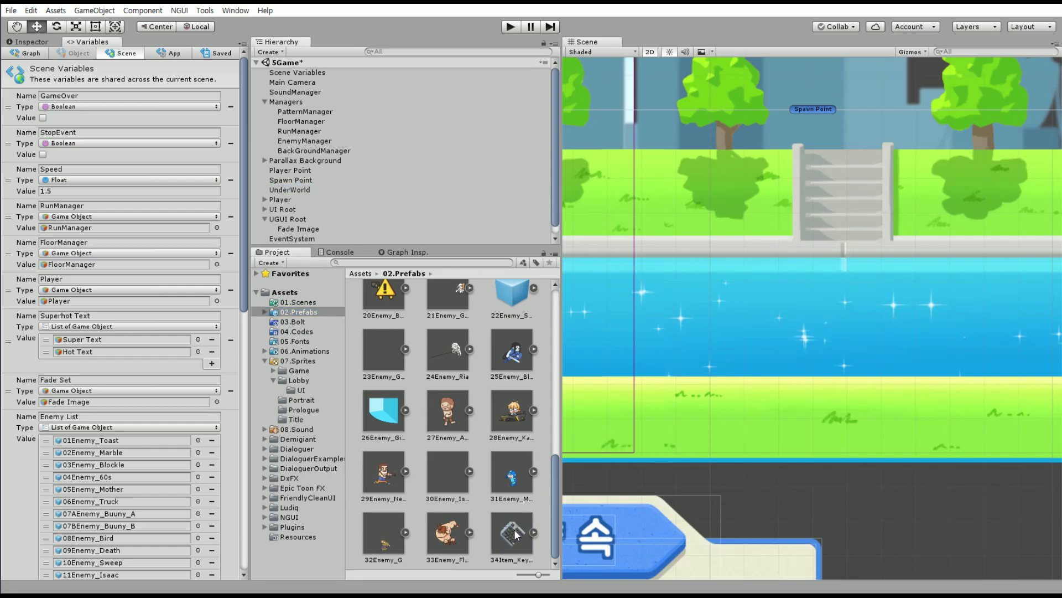
pyautogui.click(514, 532)
pyautogui.click(534, 531)
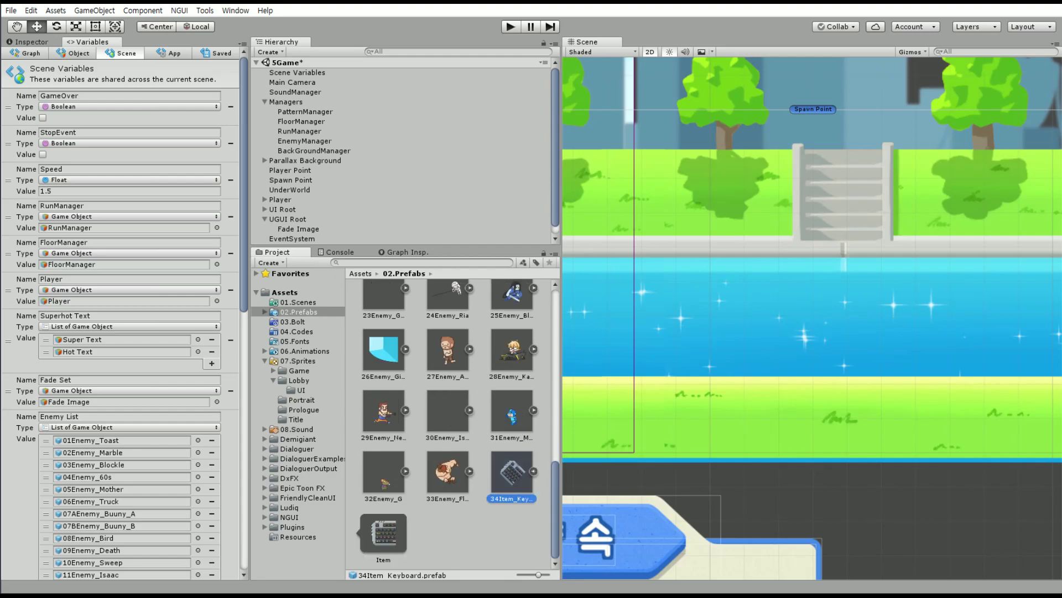
pyautogui.click(387, 531)
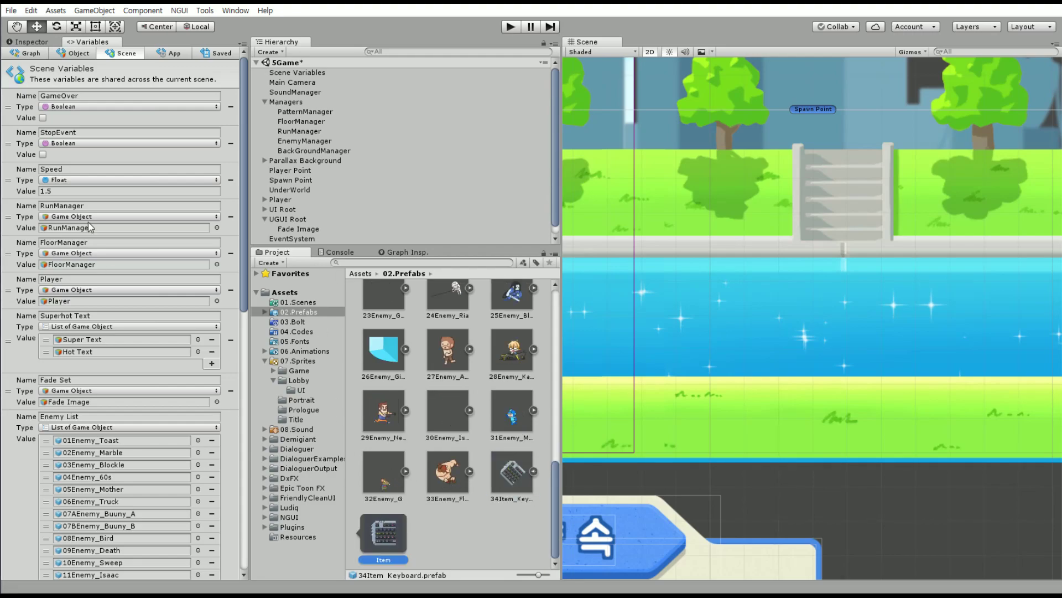
# Inspect the prefab Item and open its Single Logic flow graph.
pyautogui.click(51, 45)
pyautogui.click(169, 340)
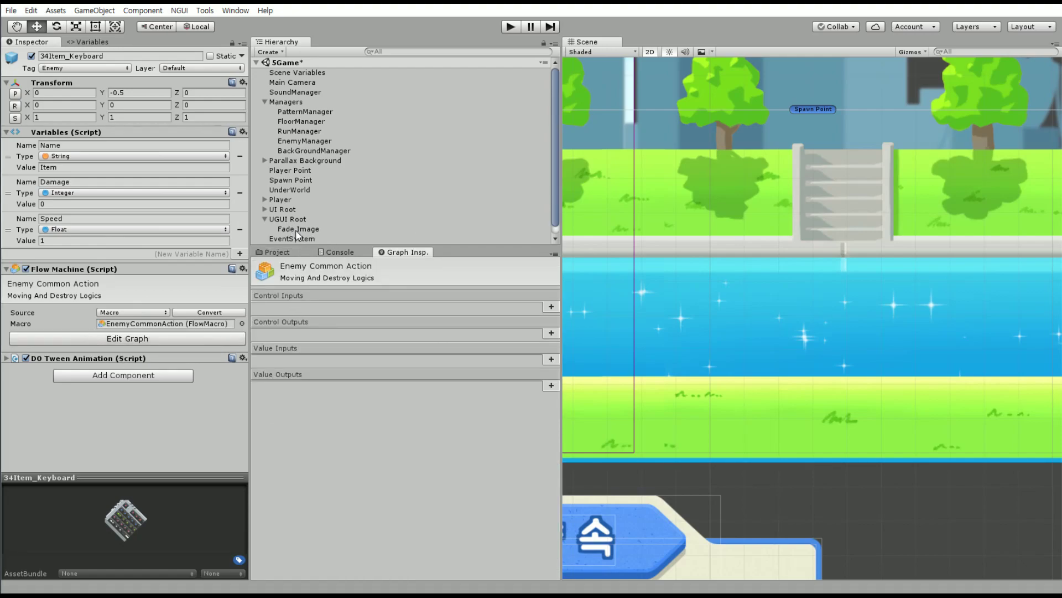
pyautogui.click(281, 253)
pyautogui.click(397, 530)
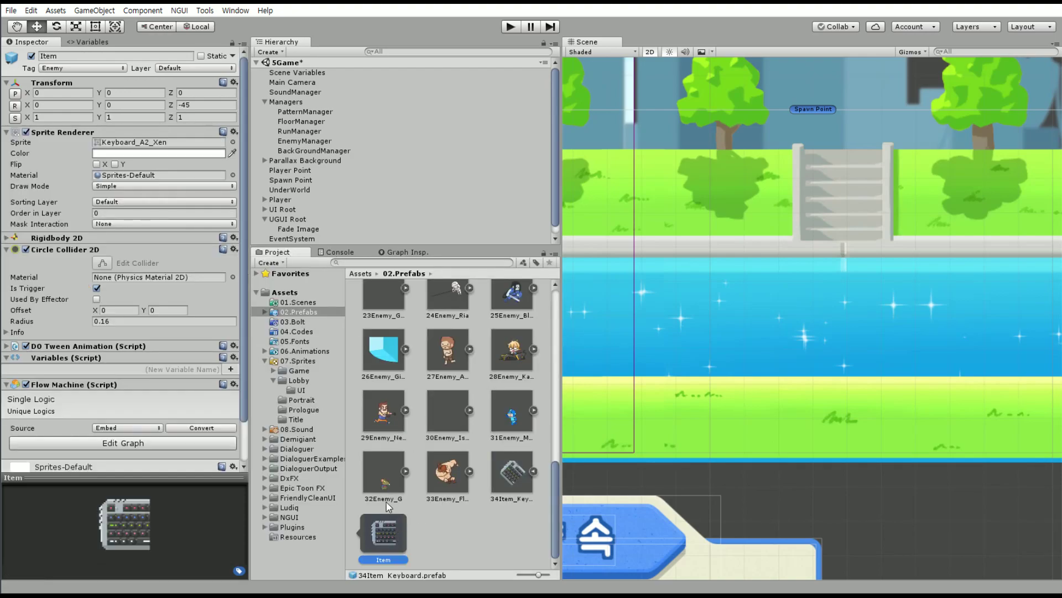
pyautogui.scroll(-2, 100, 388)
pyautogui.click(138, 399)
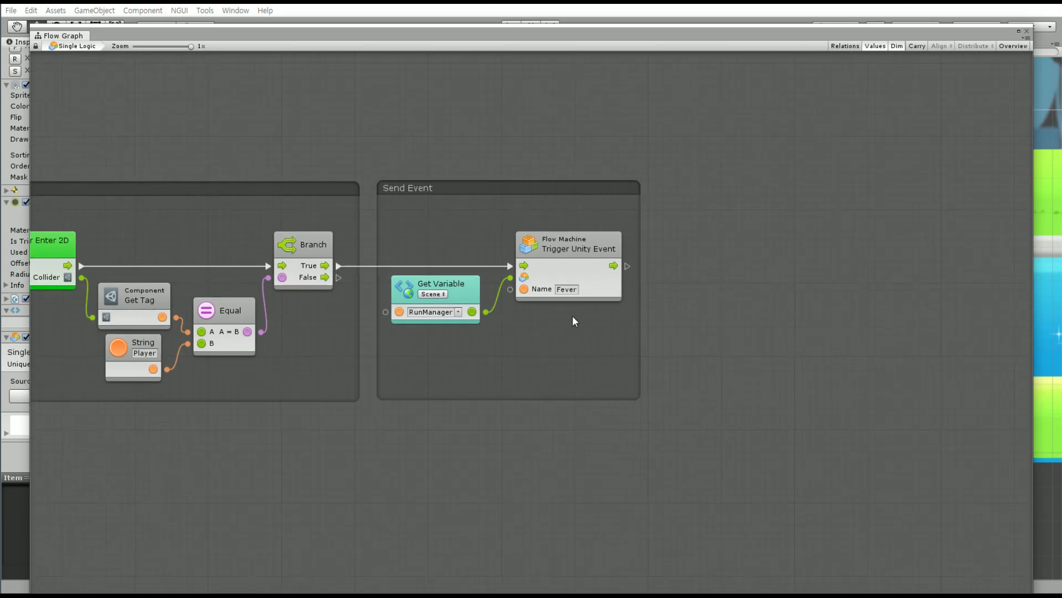
# Add a Game Object Destroy (Obj, T) node and connect Trigger Unity Event's flow into it.
pyautogui.moveTo(574, 321)
pyautogui.mouseDown(button='middle')
pyautogui.moveTo(189, 299)
pyautogui.moveTo(240, 303)
pyautogui.mouseUp(button='middle')
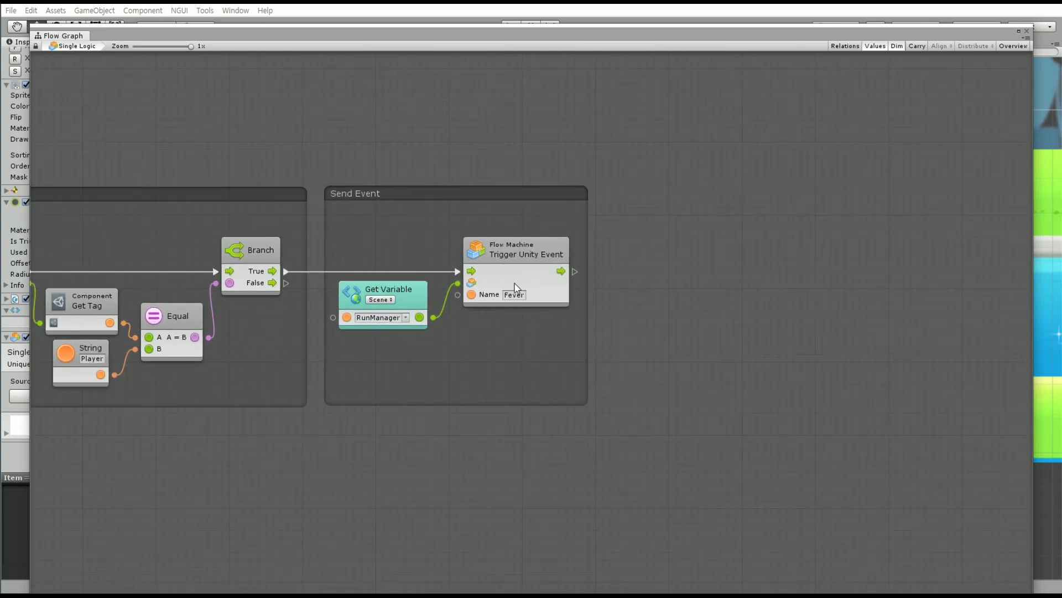
pyautogui.moveTo(638, 276); pyautogui.dragTo(458, 268, button='middle')
pyautogui.rightClick(458, 266)
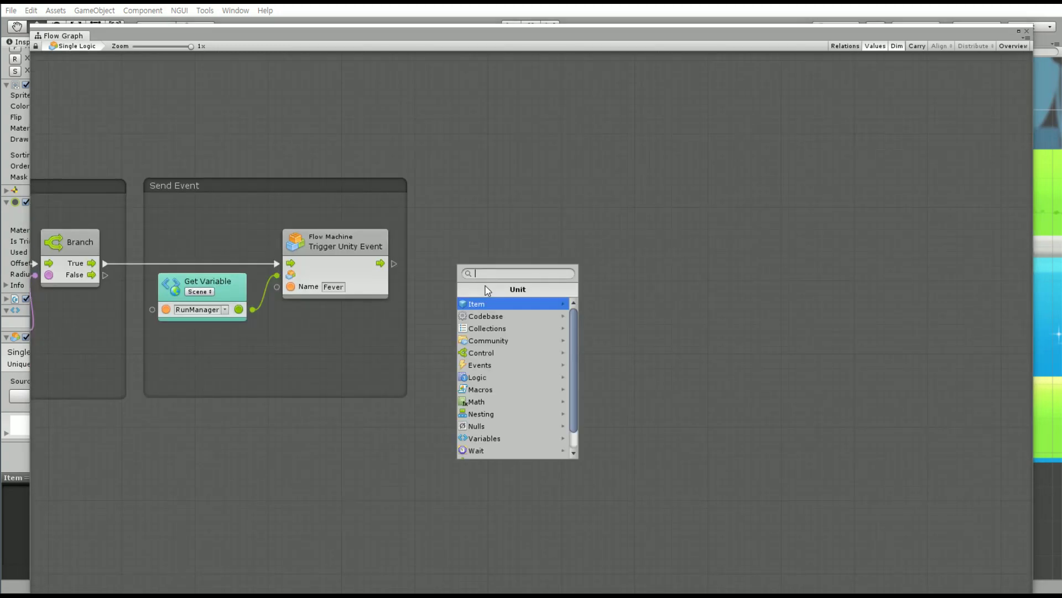
pyautogui.write('game O')
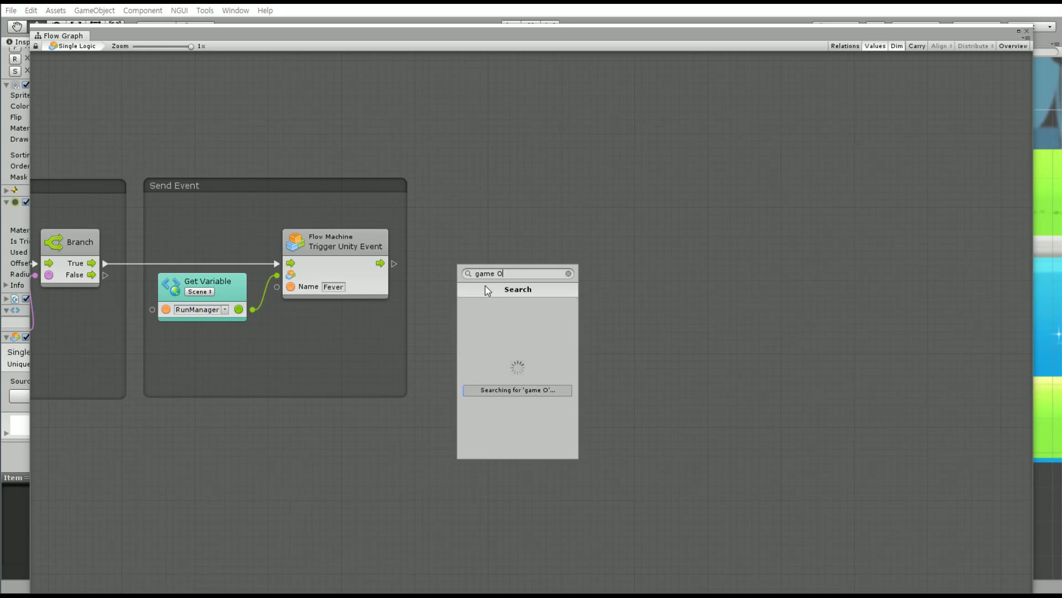
pyautogui.write('bject')
pyautogui.press('Down')
pyautogui.press('Down')
pyautogui.press('Down')
pyautogui.press('Down')
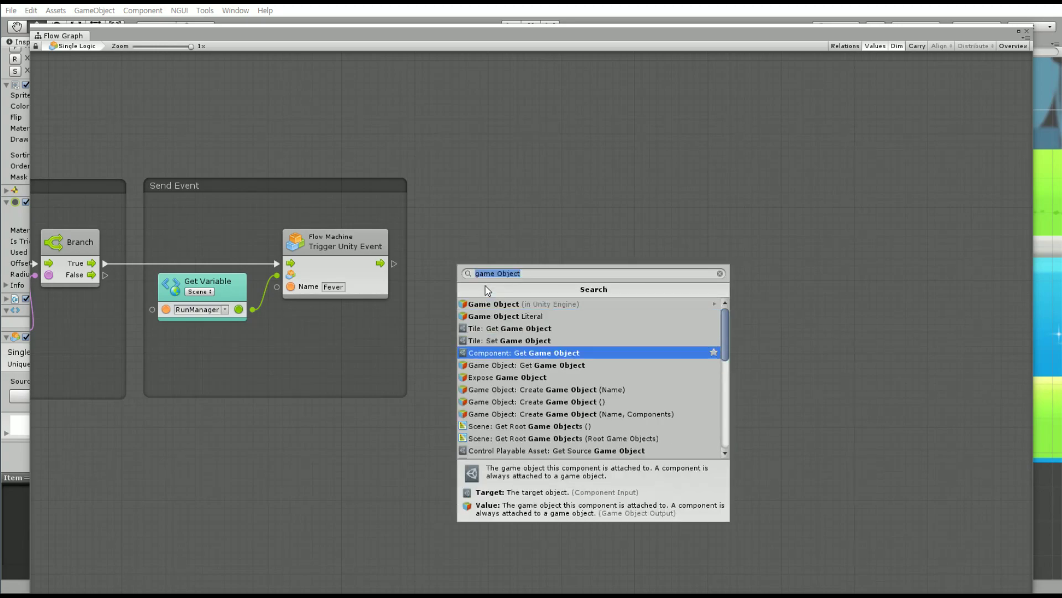
pyautogui.press('Down')
pyautogui.press('Up')
pyautogui.press('Up')
pyautogui.press('Up')
pyautogui.press('Up')
pyautogui.press('Up')
pyautogui.press('Right')
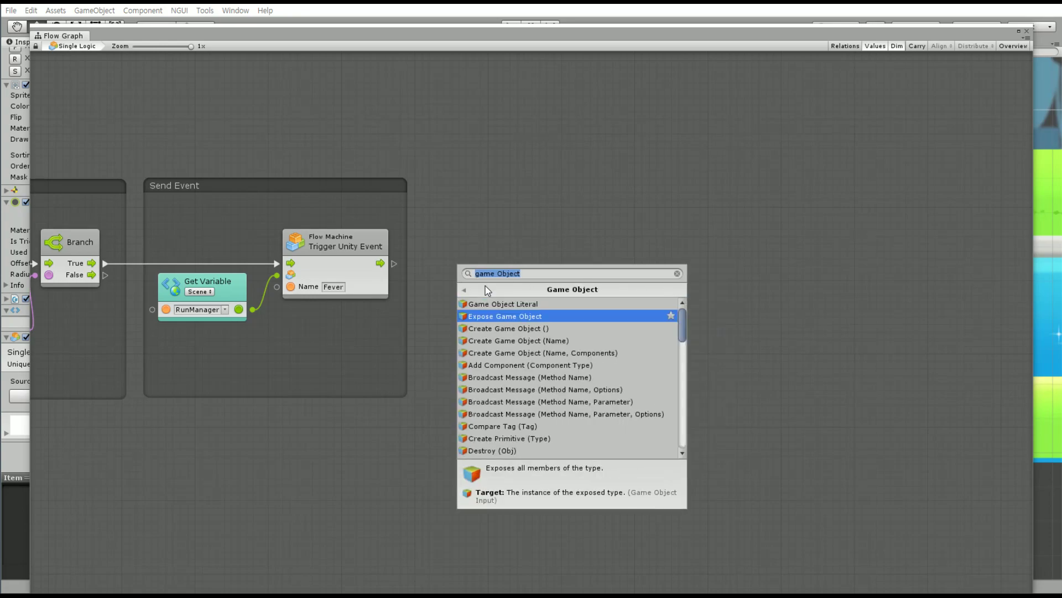
pyautogui.press('Down')
pyautogui.press('Down')
pyautogui.press('Down')
pyautogui.press('Down')
pyautogui.press('Down')
pyautogui.press('Down')
pyautogui.press('Down')
pyautogui.press('Down')
pyautogui.press('Down')
pyautogui.press('Up')
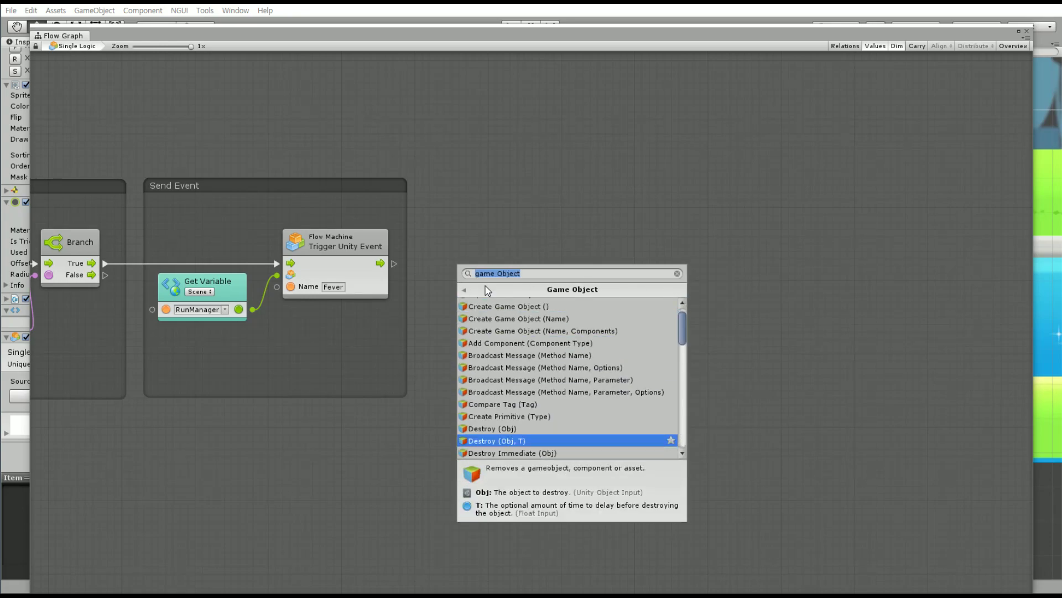
pyautogui.press('Return')
pyautogui.moveTo(394, 263); pyautogui.dragTo(451, 298)
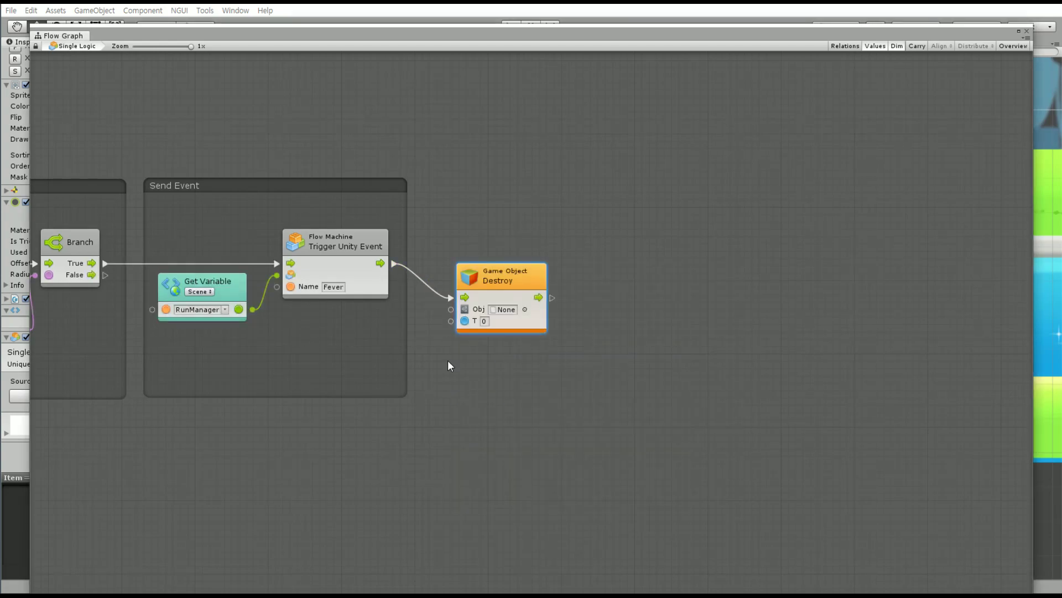
# Add a Self node and line it up beside the Destroy node.
pyautogui.rightClick(447, 360)
pyautogui.click(480, 367)
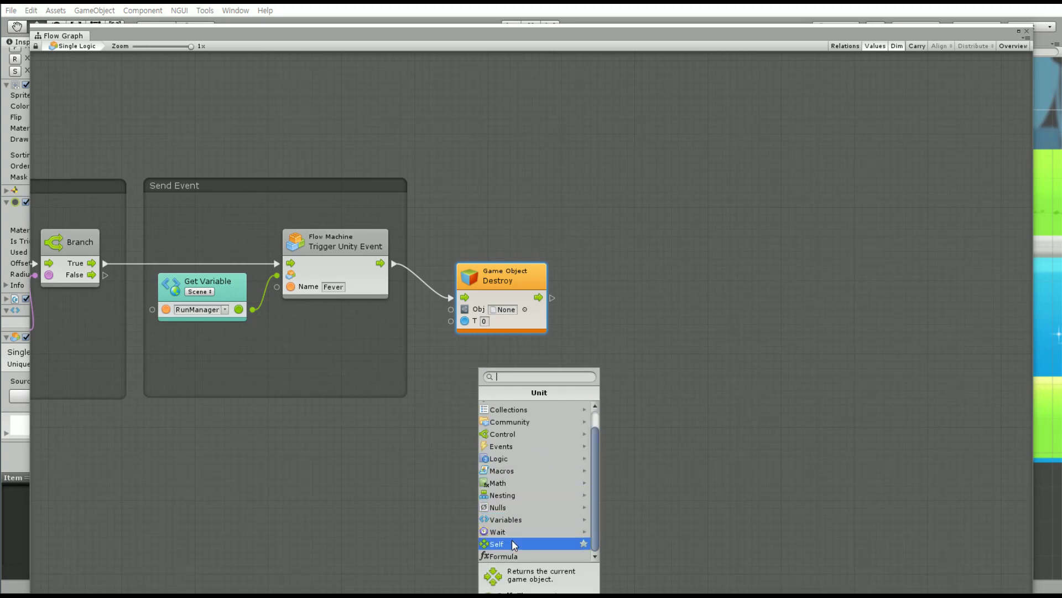
pyautogui.click(512, 540)
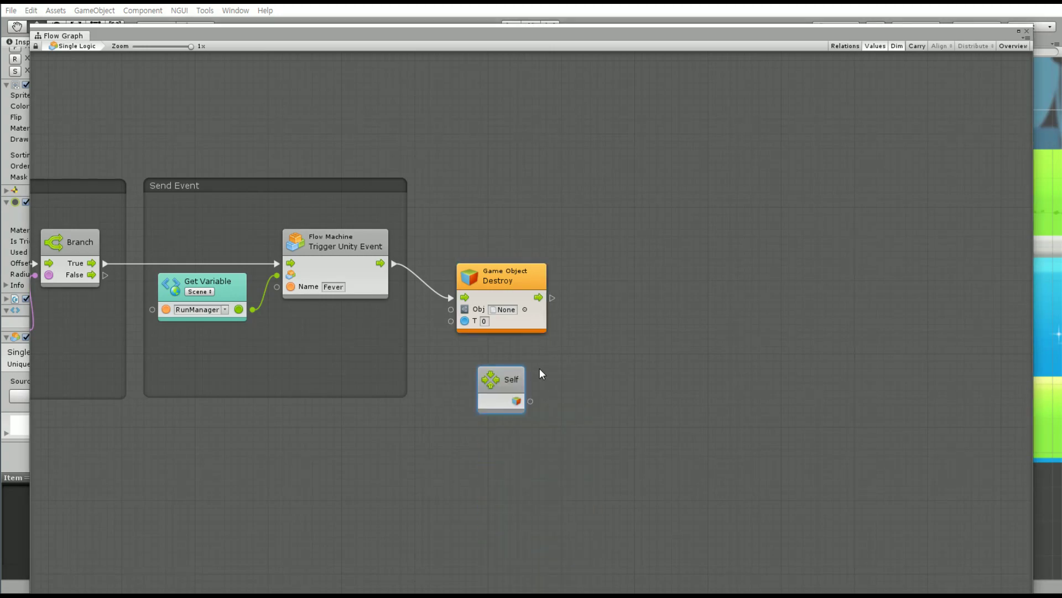
pyautogui.moveTo(507, 280); pyautogui.dragTo(494, 246)
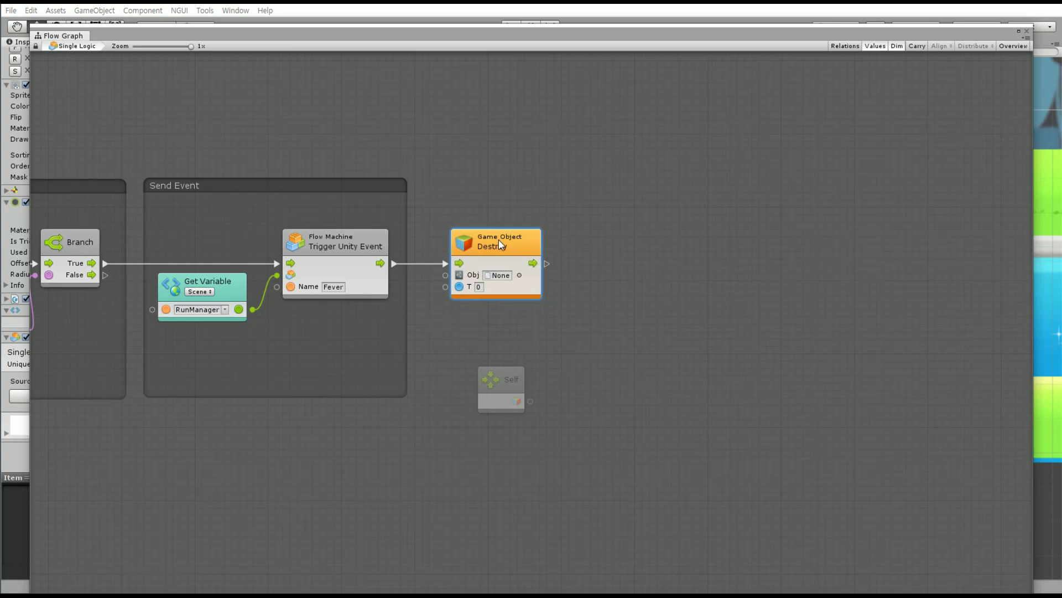
pyautogui.scroll(-3, 523, 354)
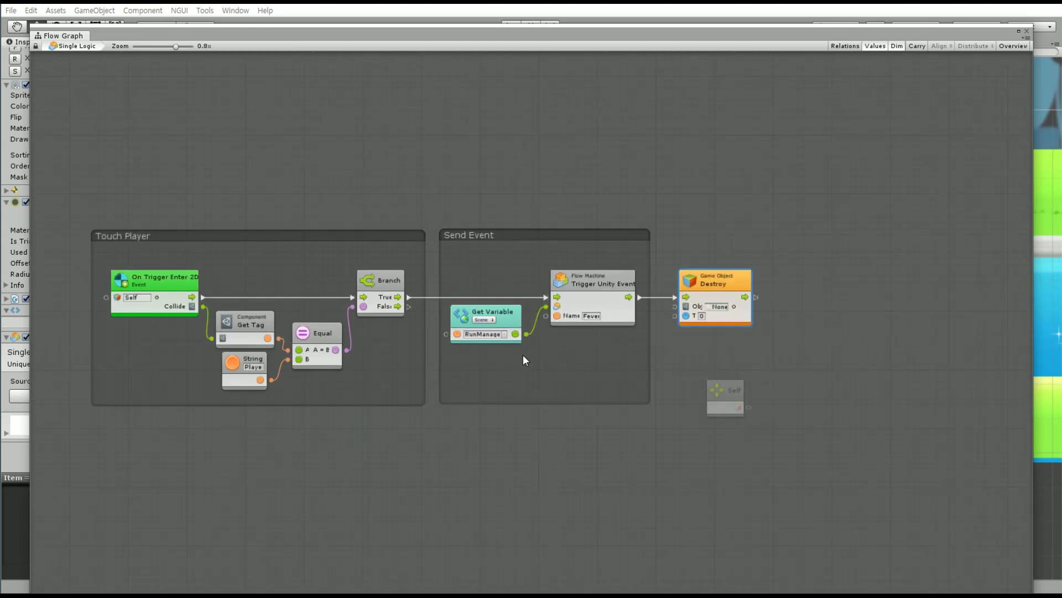
pyautogui.scroll(-2, 572, 359)
pyautogui.scroll(5, 589, 300)
pyautogui.click(601, 260)
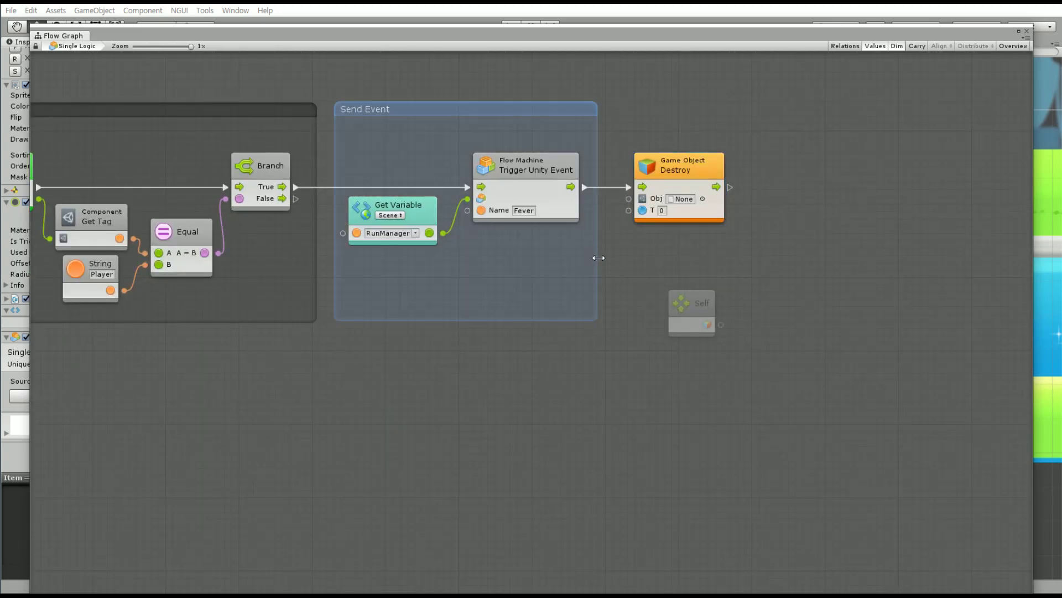
pyautogui.moveTo(633, 311); pyautogui.dragTo(569, 269)
# Add a Transform Get Parent node feeding the parent into Destroy's Obj input.
pyautogui.rightClick(459, 387)
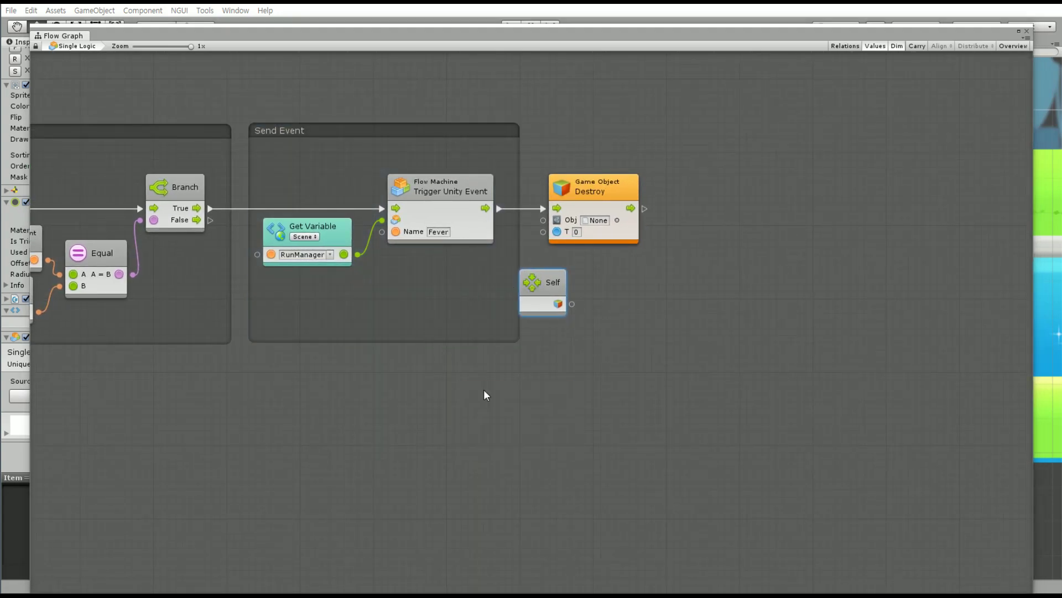
pyautogui.write('Get Parent')
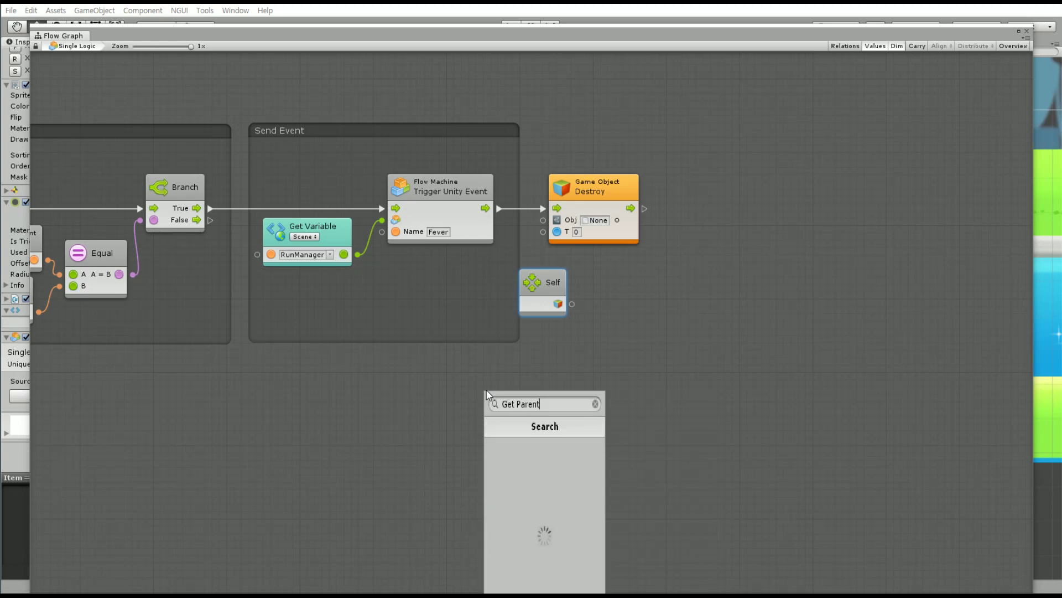
pyautogui.press('Down')
pyautogui.press('Down')
pyautogui.press('Down')
pyautogui.press('Up')
pyautogui.press('Up')
pyautogui.press('Up')
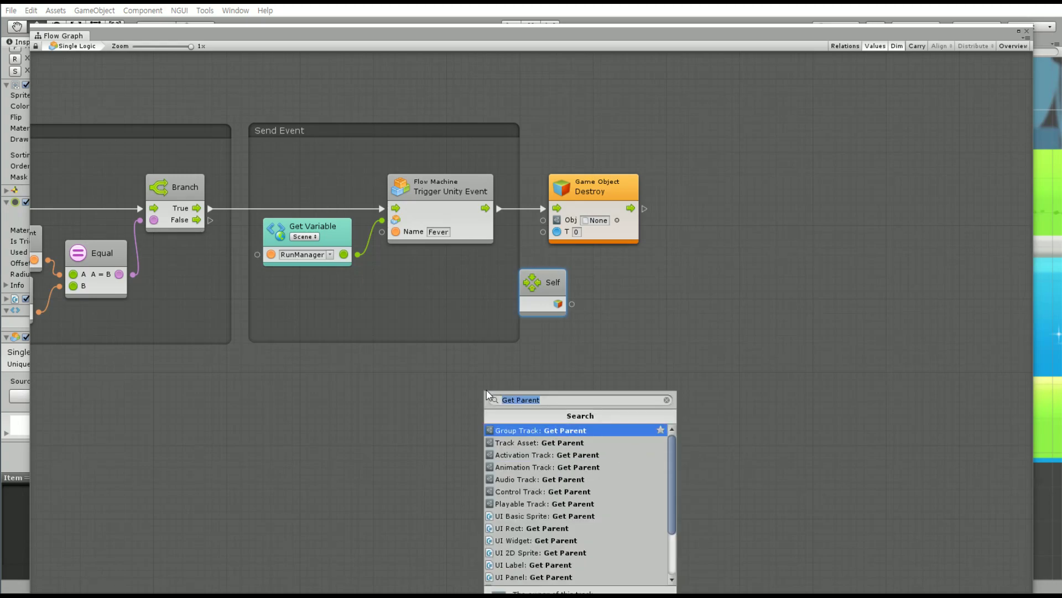
pyautogui.press('Down')
pyautogui.press('Down')
pyautogui.press('Down')
pyautogui.press('Down')
pyautogui.press('Down')
pyautogui.press('Down')
pyautogui.press('Down')
pyautogui.press('Down')
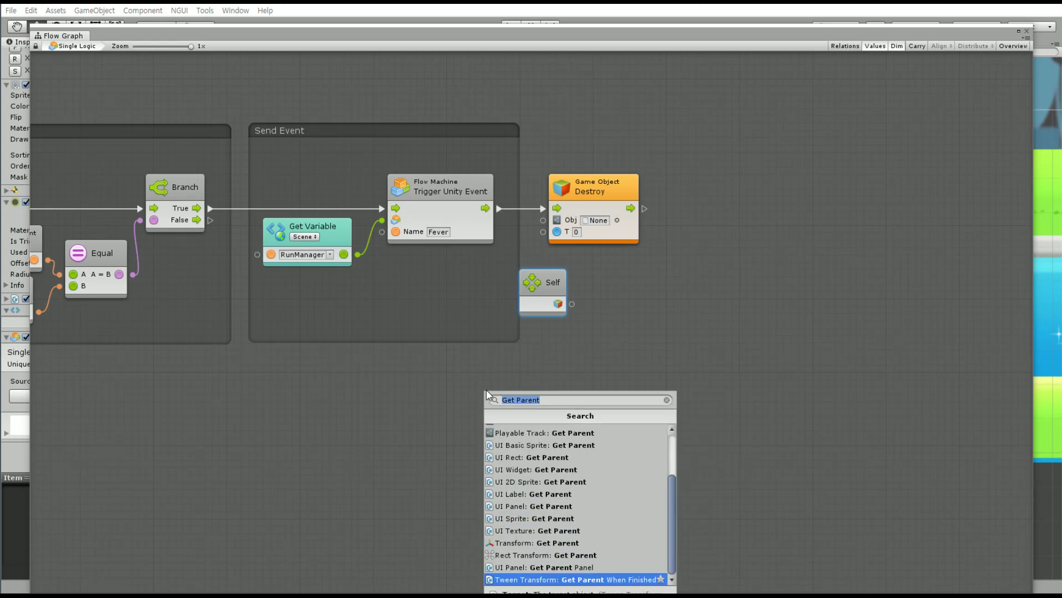
pyautogui.press('Up')
pyautogui.press('Up')
pyautogui.press('Up')
pyautogui.press('Return')
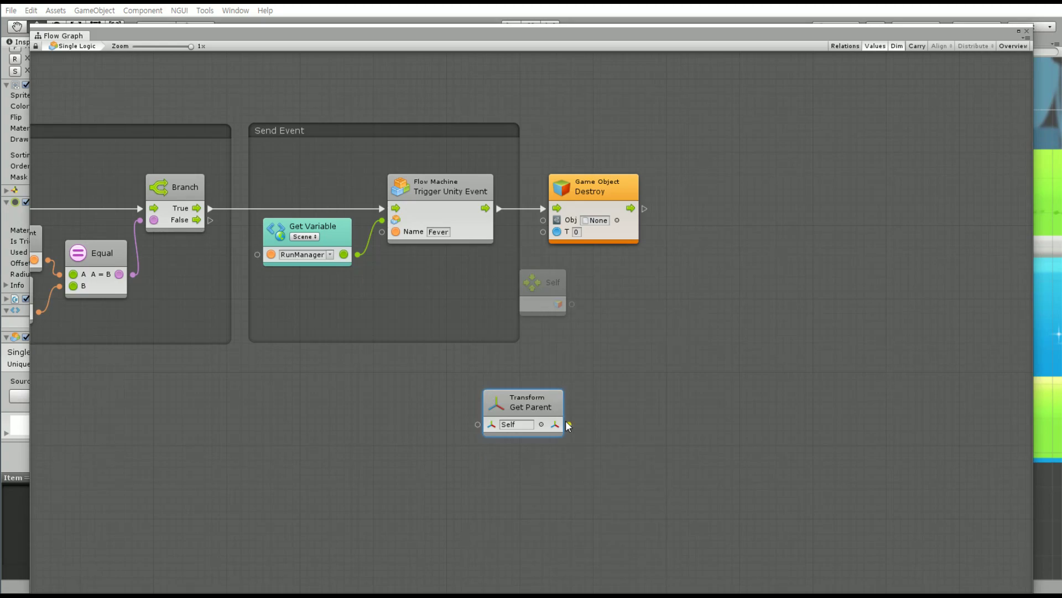
pyautogui.moveTo(569, 423); pyautogui.dragTo(544, 220)
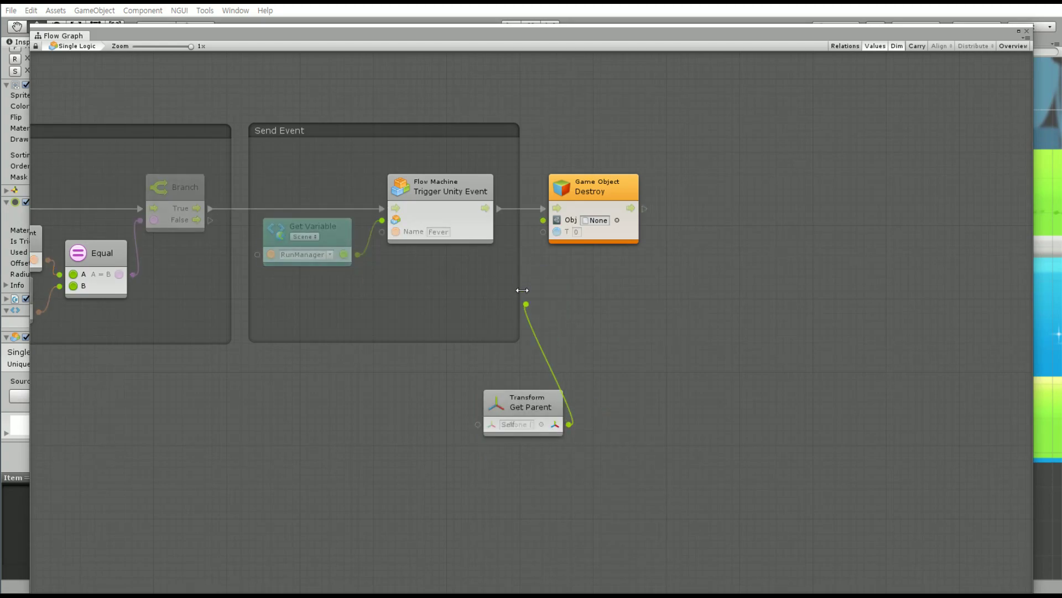
pyautogui.moveTo(524, 400); pyautogui.dragTo(458, 258)
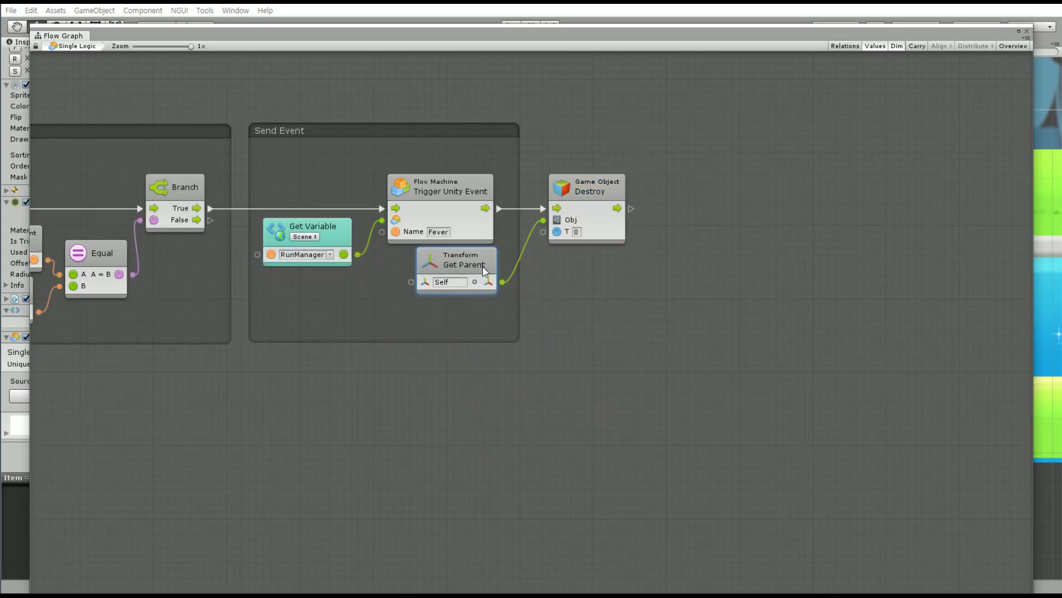
# Set the Destroy delay to 0.1 and wrap the node in a group titled Destory.
pyautogui.click(576, 232)
pyautogui.click(594, 303)
pyautogui.moveTo(592, 199); pyautogui.dragTo(622, 197)
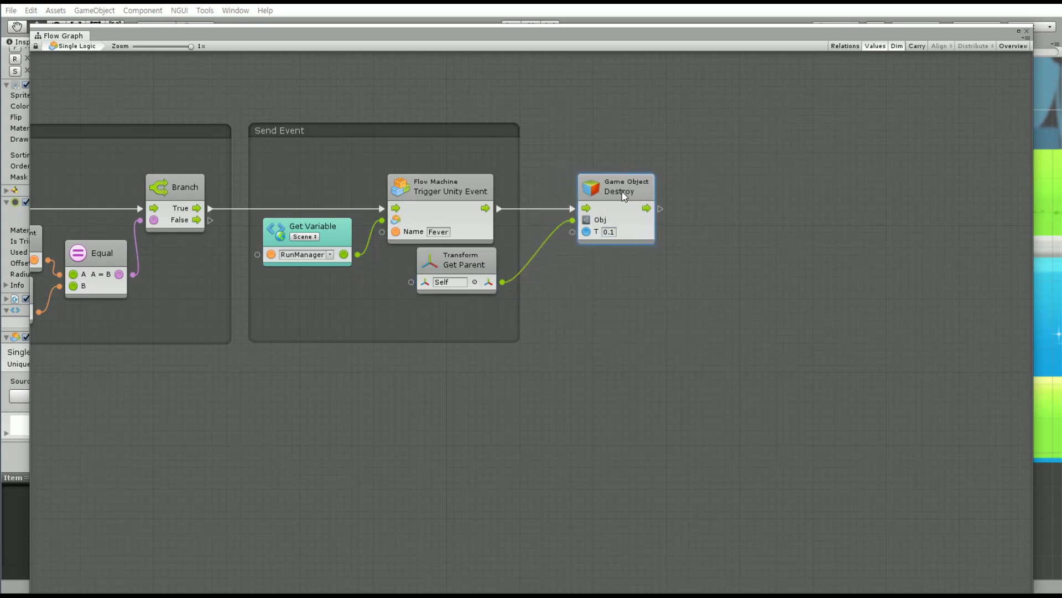
pyautogui.keyDown('ctrl'); pyautogui.moveTo(543, 115); pyautogui.dragTo(702, 270); pyautogui.keyUp('ctrl')
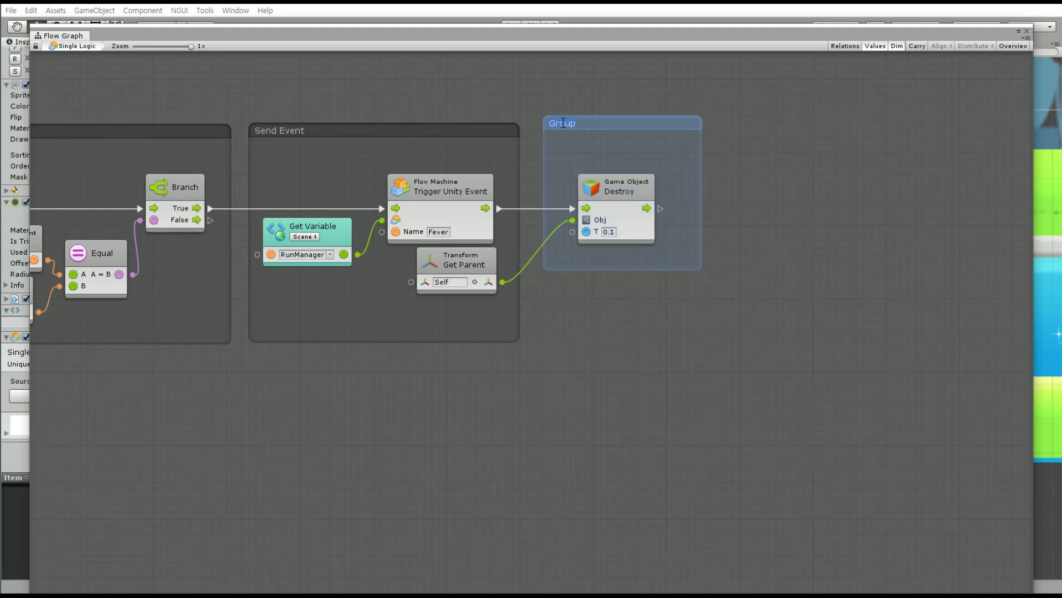
pyautogui.write('Destory')
pyautogui.press('Return')
pyautogui.click(615, 111)
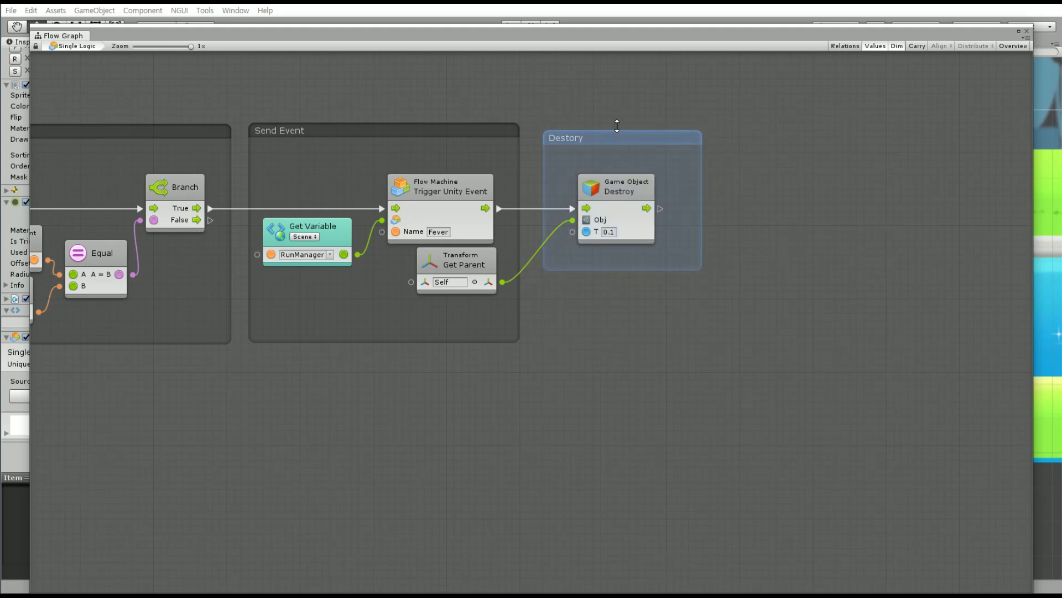
# Nudge the Destory group and Destroy node into place, then close the flow graph.
pyautogui.click(741, 173)
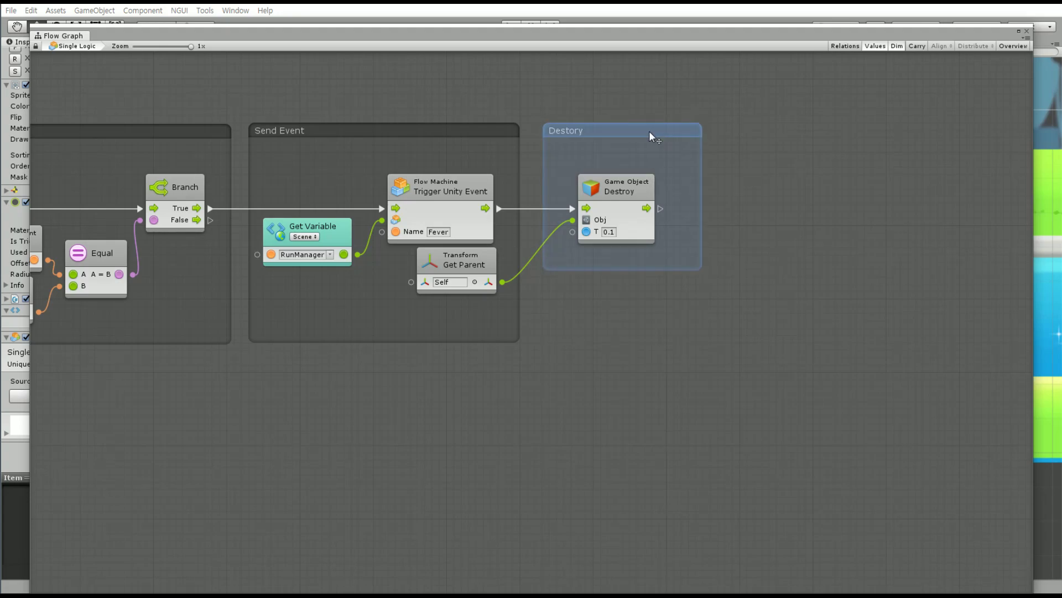
pyautogui.moveTo(650, 135); pyautogui.dragTo(644, 135)
pyautogui.moveTo(642, 187); pyautogui.dragTo(649, 187)
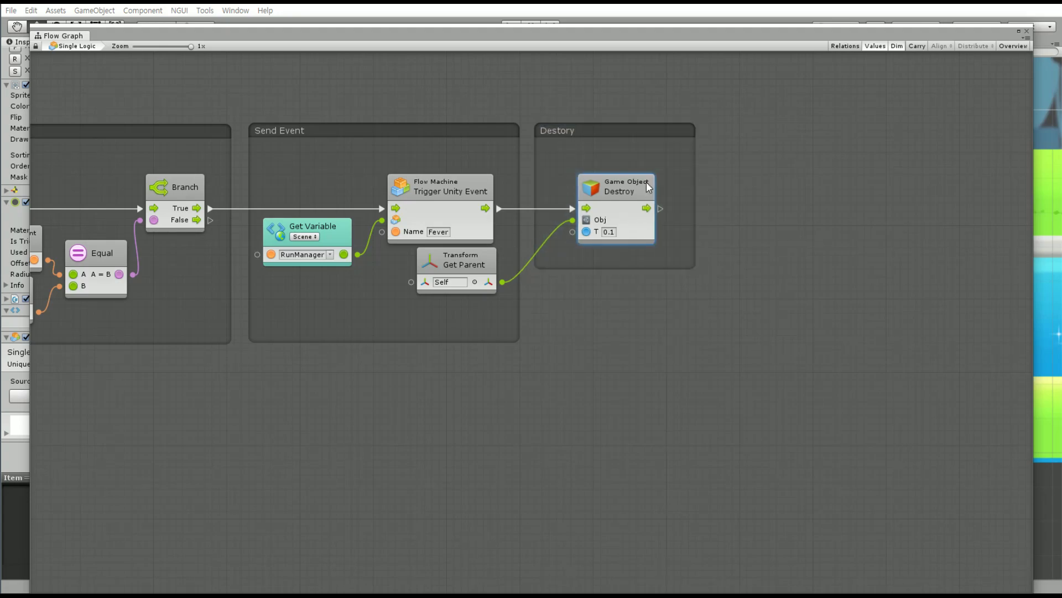
pyautogui.click(526, 23)
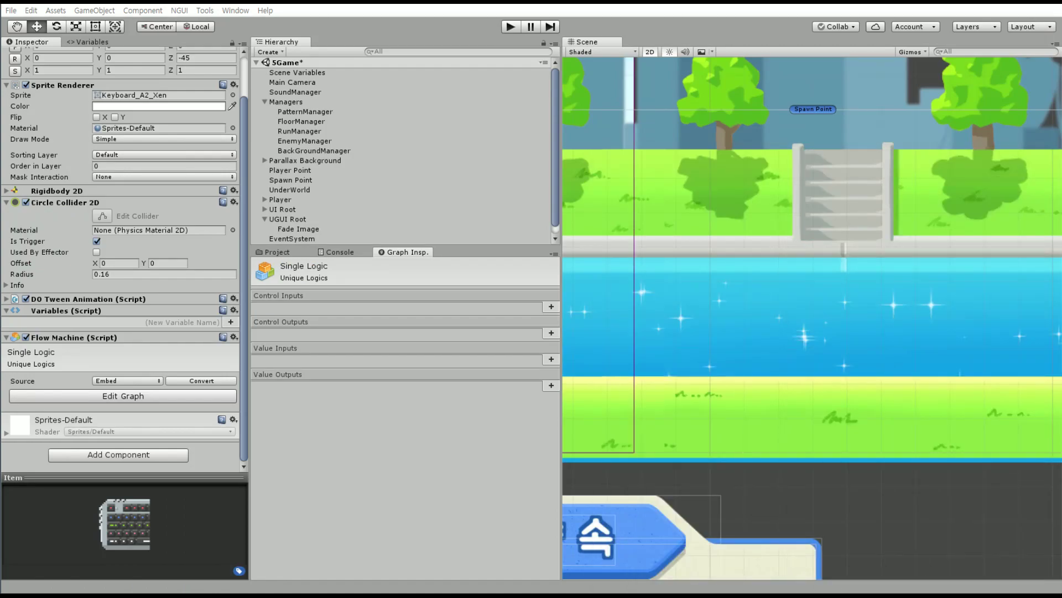
# Save the 5Game scene, enter Play mode, and move the Game view aside to reveal the editor.
pyautogui.click(11, 10)
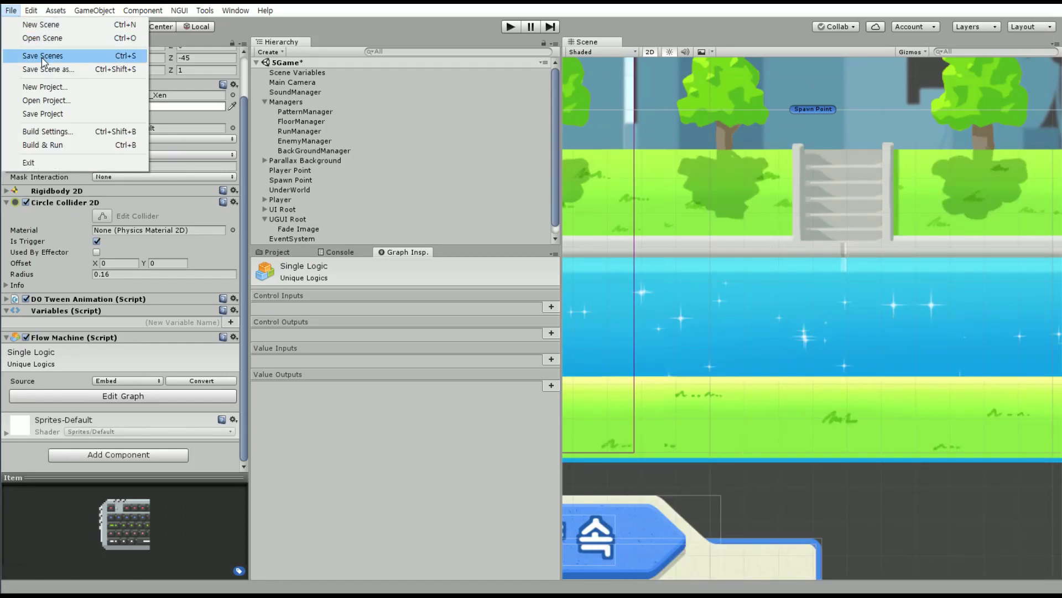
pyautogui.click(42, 57)
pyautogui.click(11, 10)
pyautogui.click(33, 114)
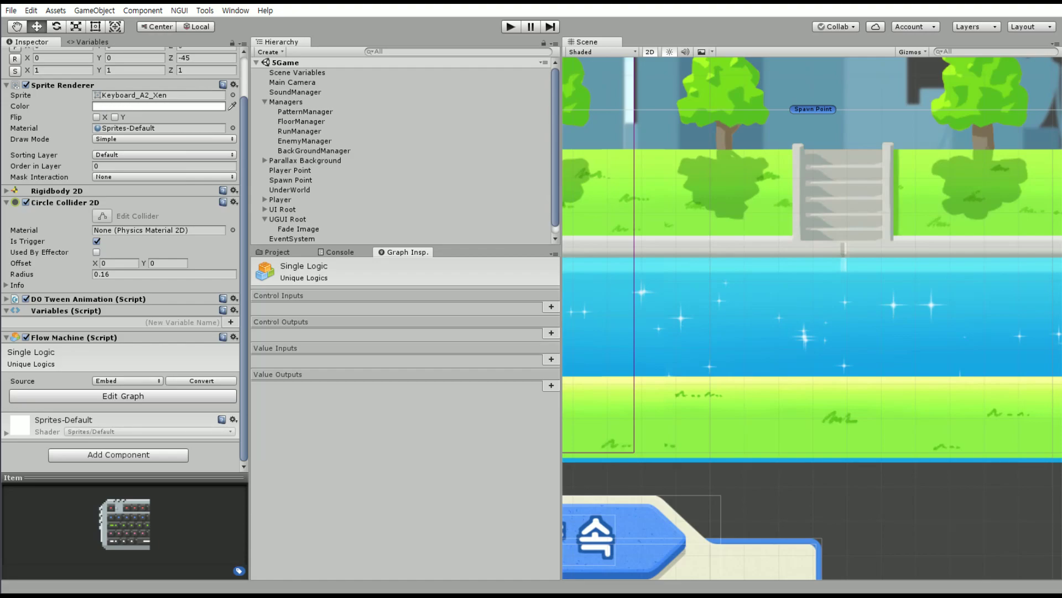
pyautogui.click(510, 27)
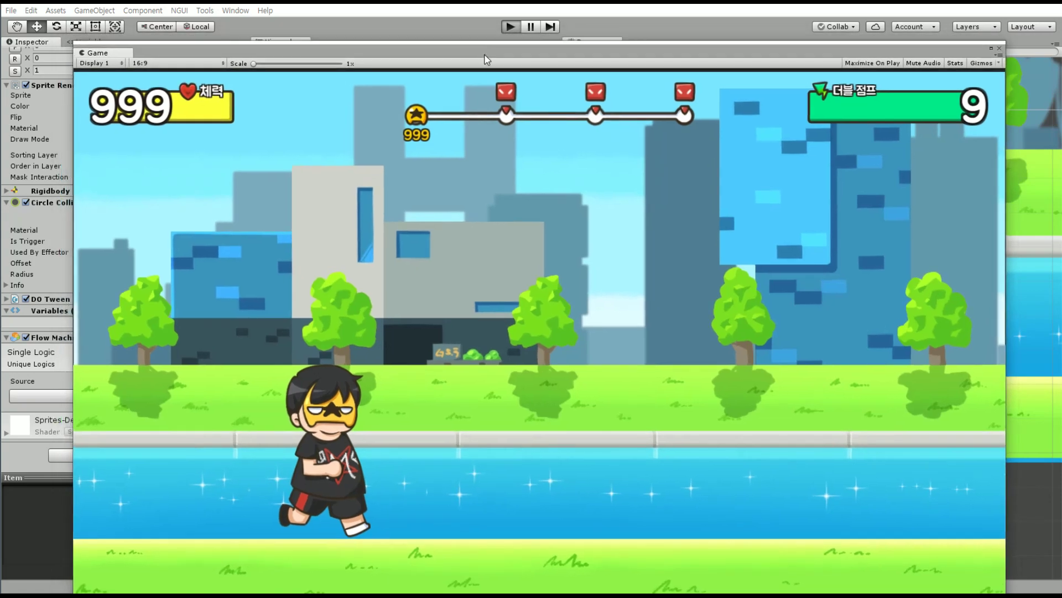
pyautogui.moveTo(472, 43); pyautogui.dragTo(551, 374)
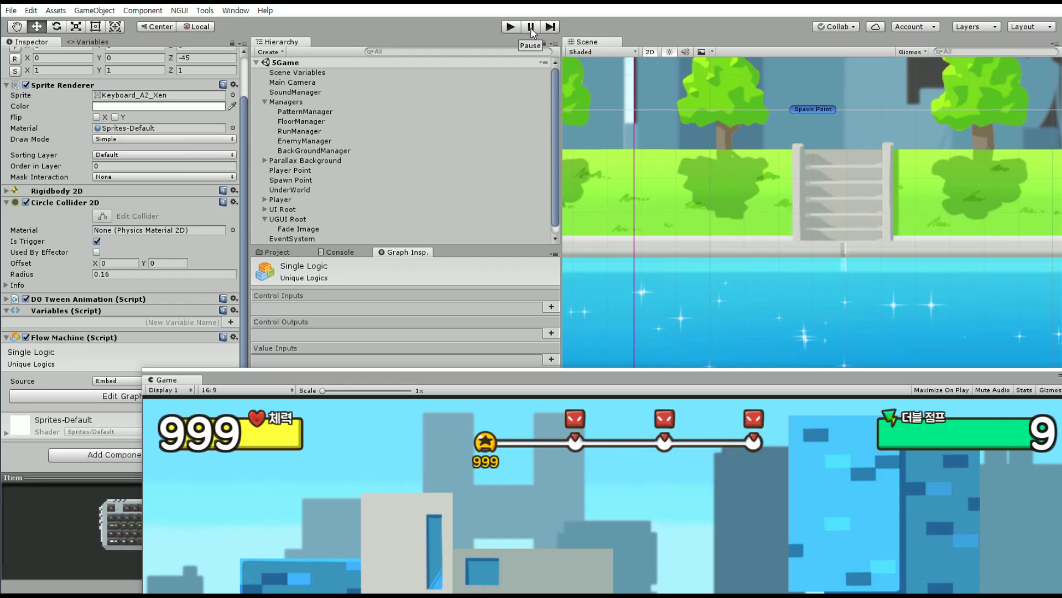
# Drag the 34Item_Keyboard prefab from 02.Prefabs under Spawn Point.
pyautogui.click(277, 252)
pyautogui.moveTo(165, 379); pyautogui.dragTo(23, 540)
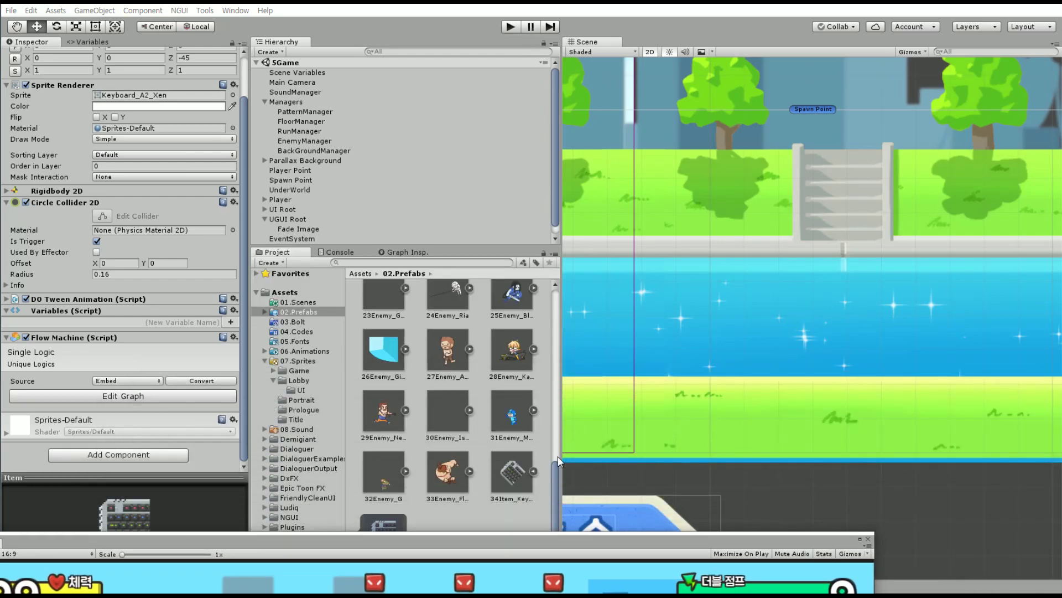
pyautogui.scroll(1, 532, 474)
pyautogui.moveTo(517, 504)
pyautogui.mouseDown()
pyautogui.moveTo(304, 124)
pyautogui.moveTo(290, 180)
pyautogui.mouseUp()
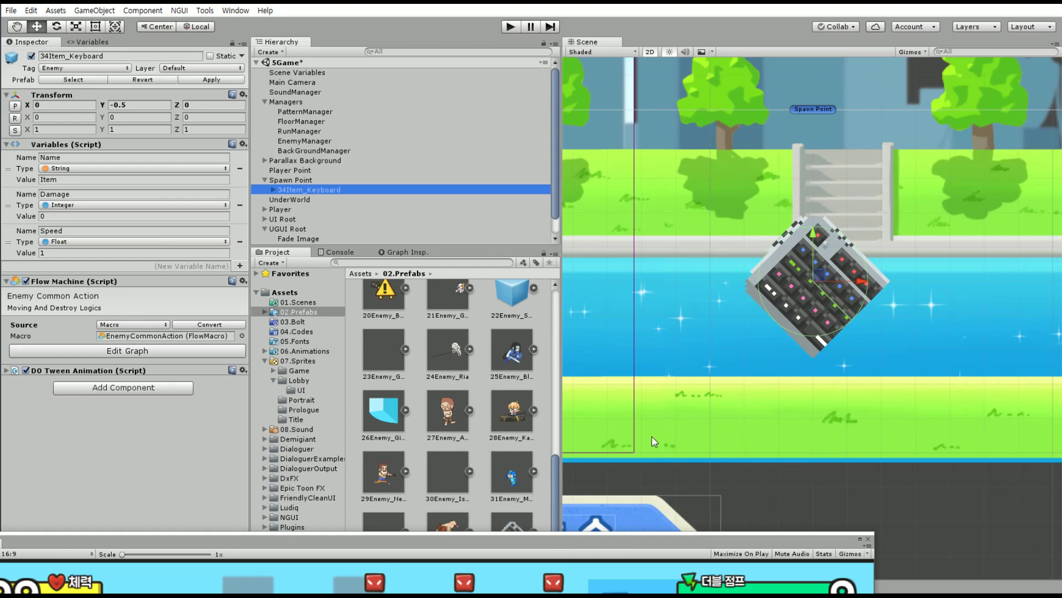
pyautogui.scroll(-2, 655, 441)
# Move the keyboard item right to X 2.158 and run the game.
pyautogui.moveTo(655, 440); pyautogui.dragTo(448, 415, button='middle')
pyautogui.moveTo(636, 307); pyautogui.dragTo(950, 311)
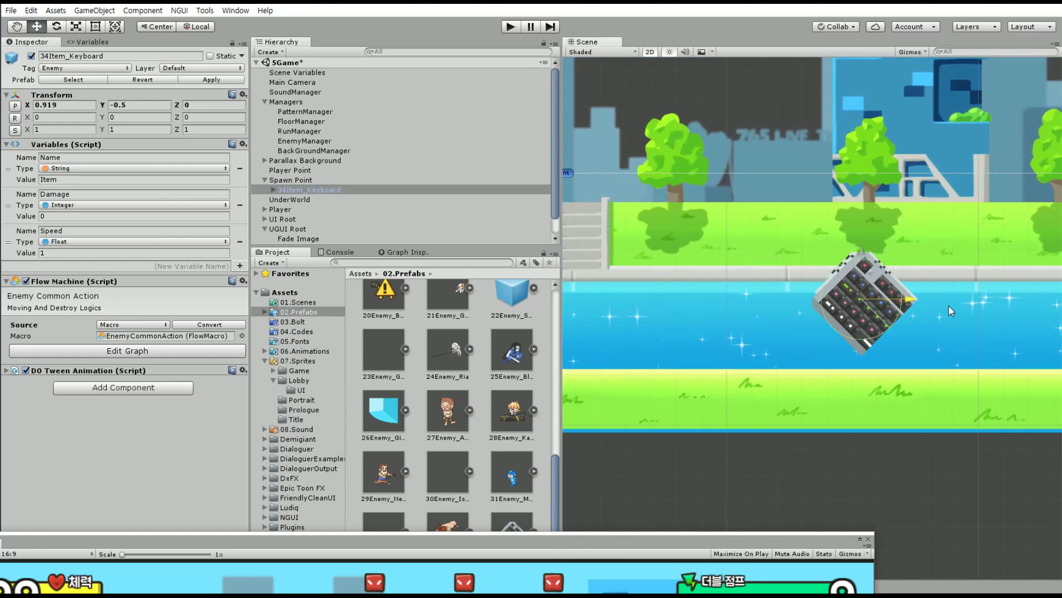
pyautogui.scroll(-2, 950, 311)
pyautogui.moveTo(736, 285); pyautogui.dragTo(987, 343)
pyautogui.scroll(-2, 947, 341)
pyautogui.moveTo(624, 543); pyautogui.dragTo(742, 41)
pyautogui.click(512, 26)
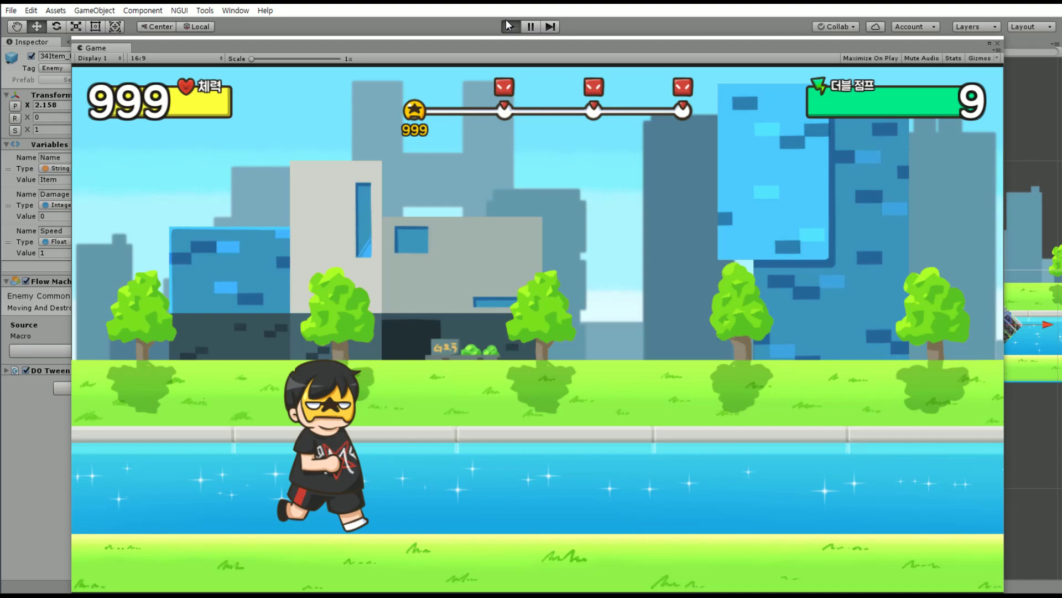
# Test-run the game, inspect the ArgumentOutOfRangeException stack trace, and open the Enemy Common Action graph.
pyautogui.click(506, 23)
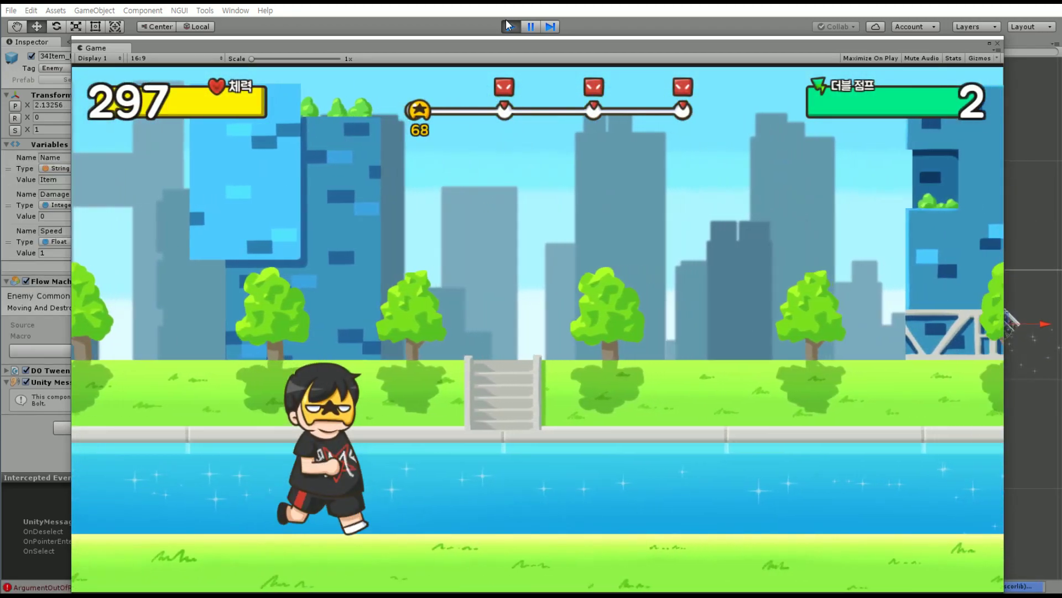
pyautogui.click(505, 24)
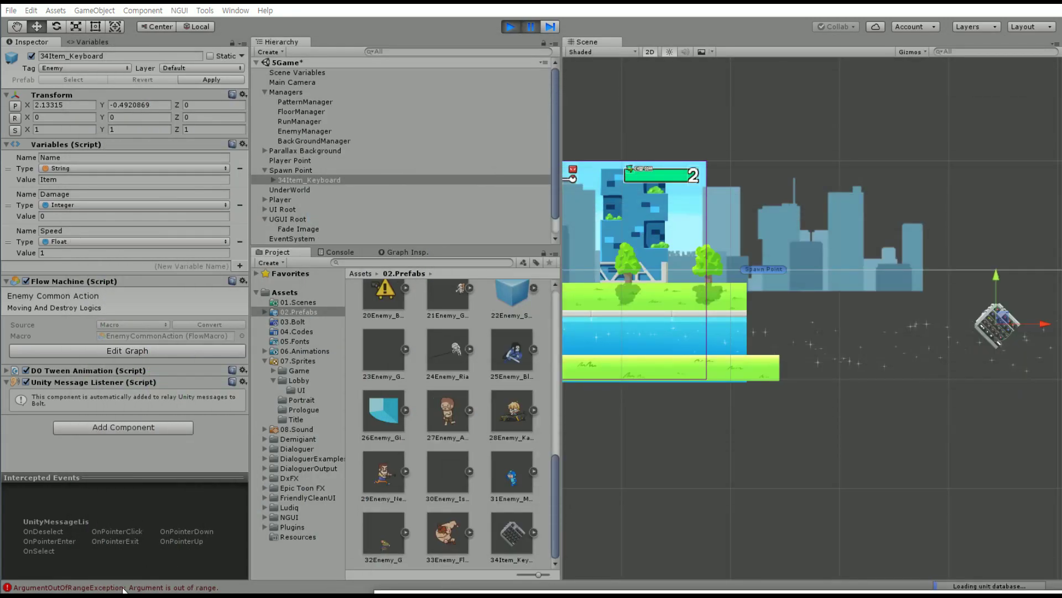
pyautogui.click(125, 588)
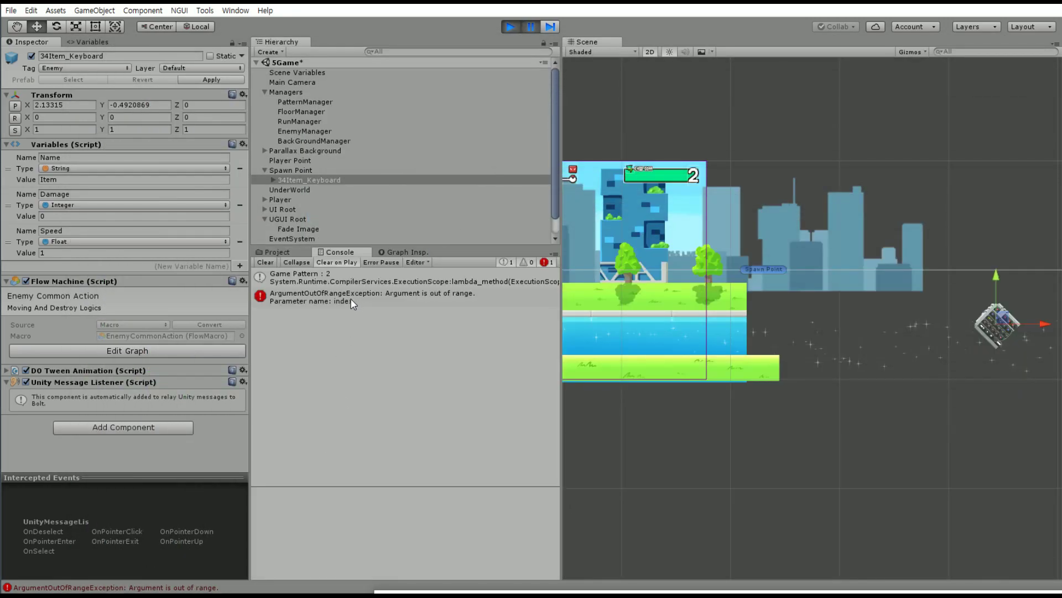
pyautogui.click(336, 299)
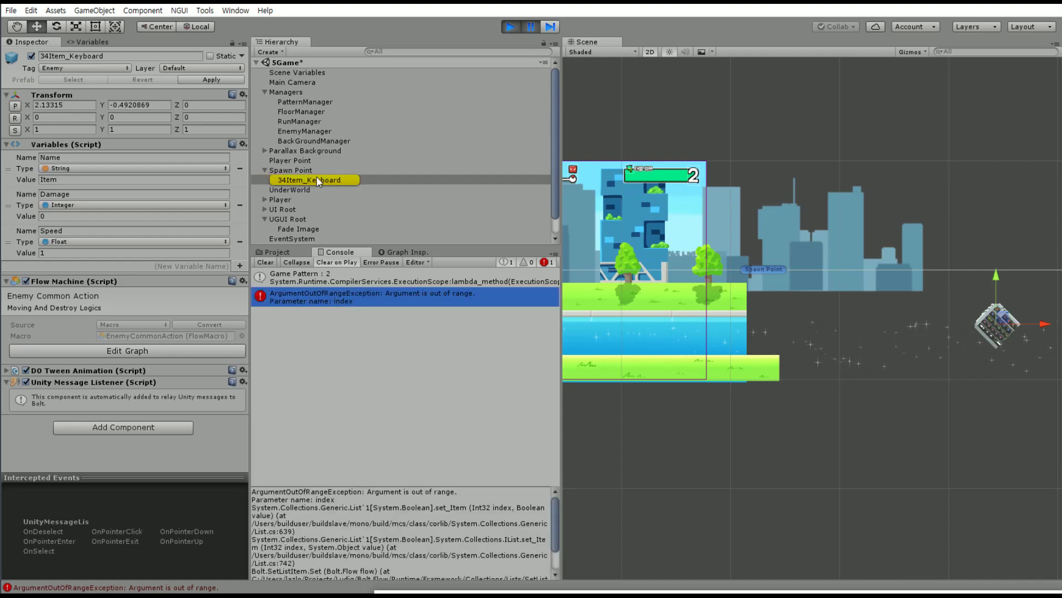
pyautogui.click(531, 26)
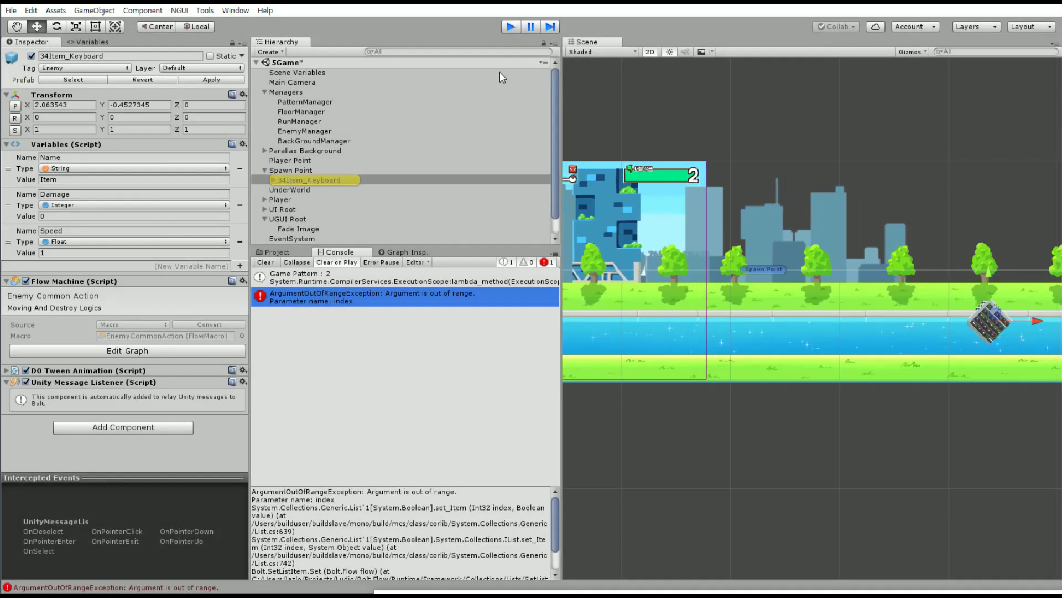
pyautogui.click(124, 352)
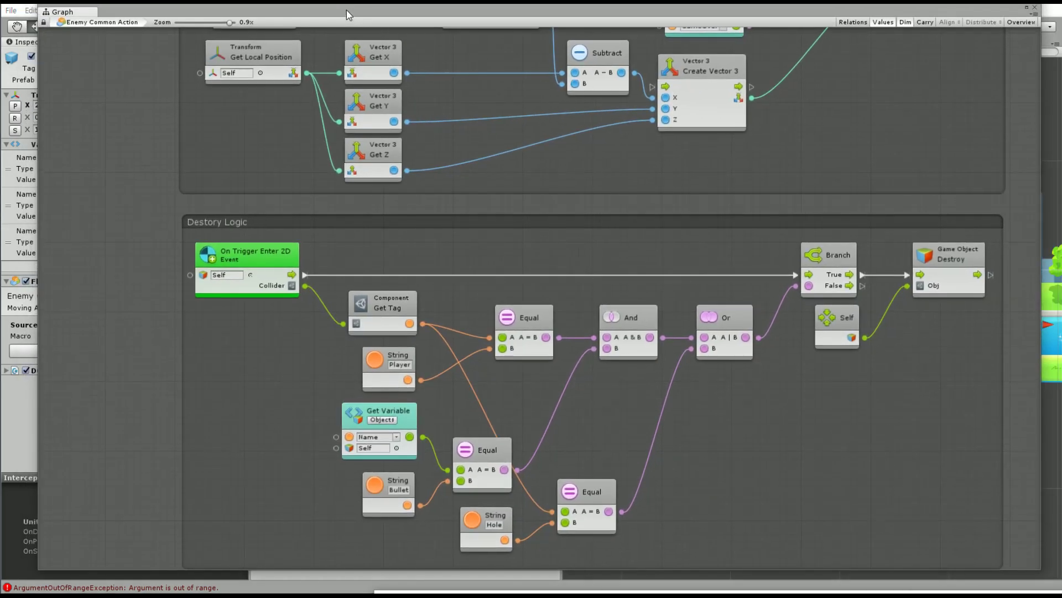
# Duplicate the MeetingPoint string node and change the copy's text to Item.
pyautogui.scroll(-3, 549, 346)
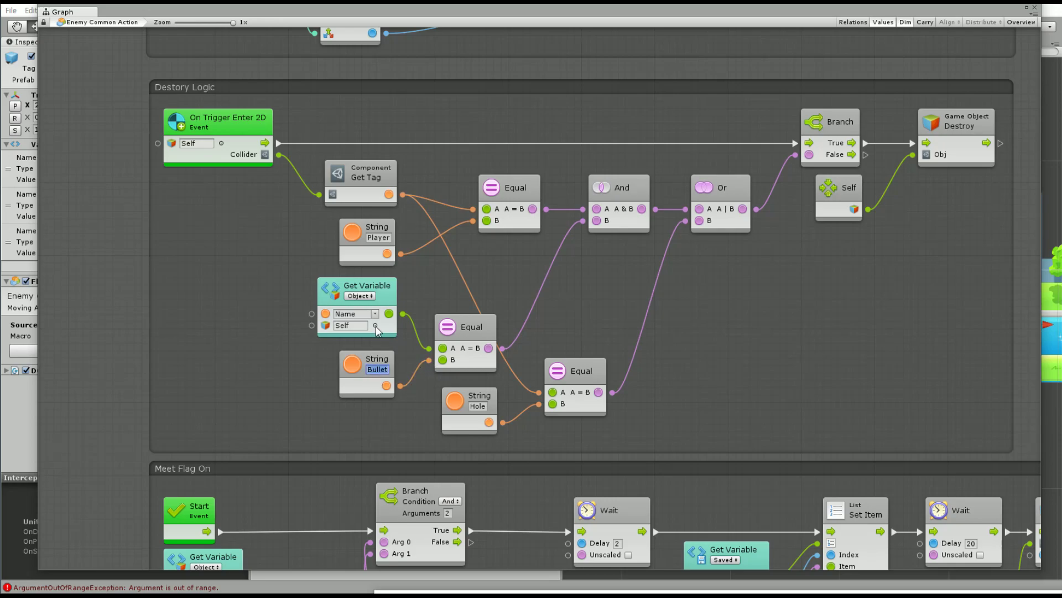
pyautogui.scroll(-5, 389, 404)
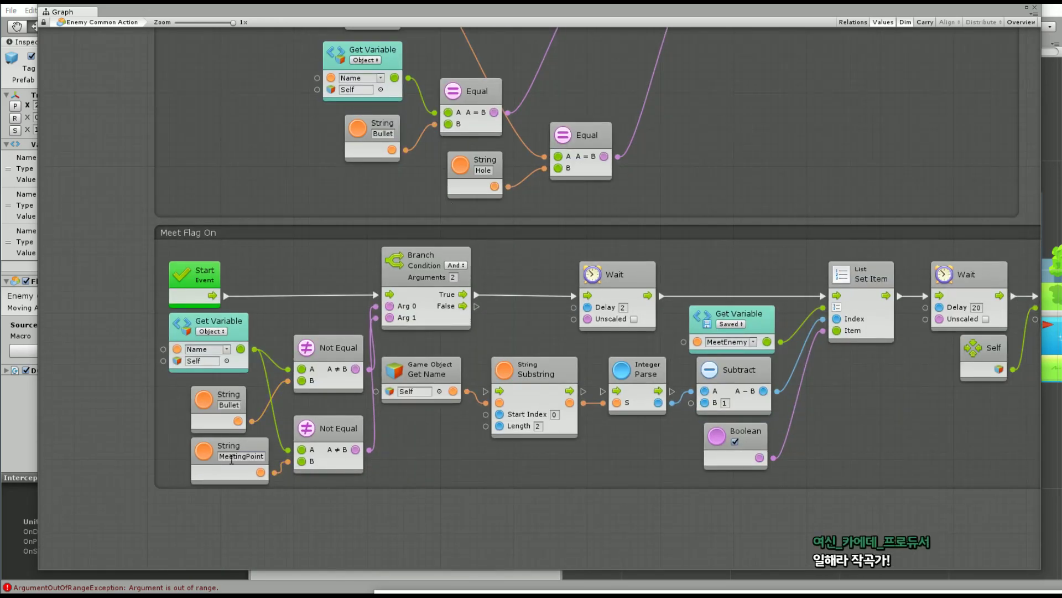
pyautogui.click(231, 460)
pyautogui.moveTo(368, 457); pyautogui.dragTo(424, 322, button='middle')
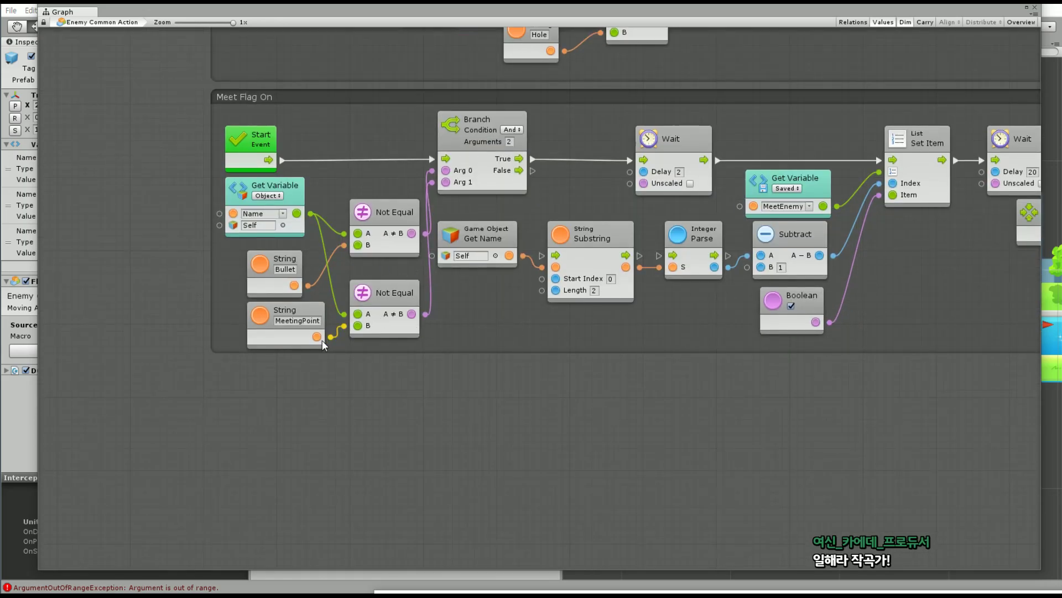
pyautogui.click(315, 346)
pyautogui.hotkey('ctrl', 'd')
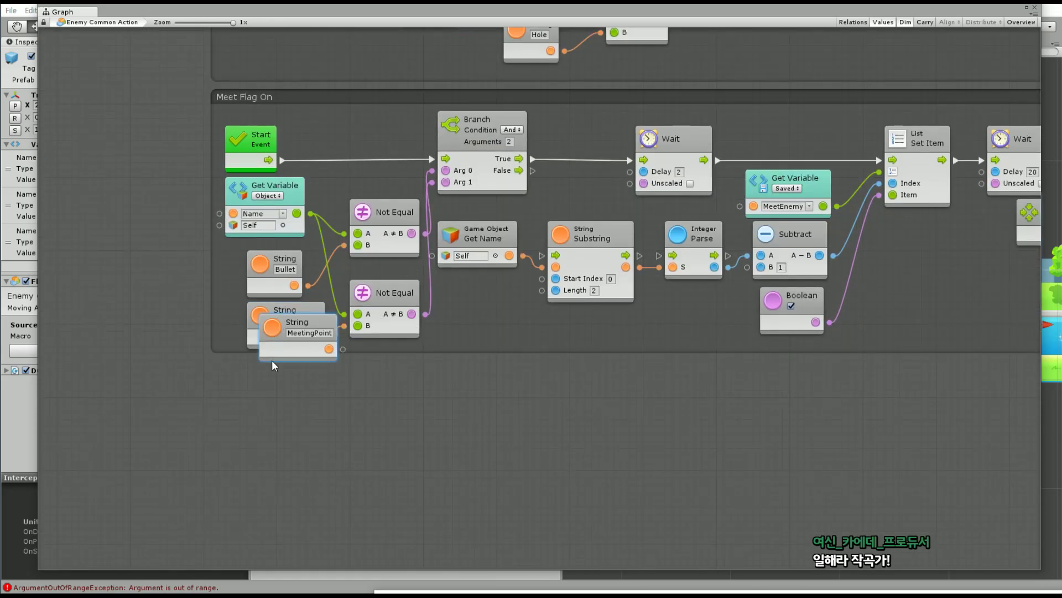
pyautogui.moveTo(269, 344); pyautogui.dragTo(257, 384)
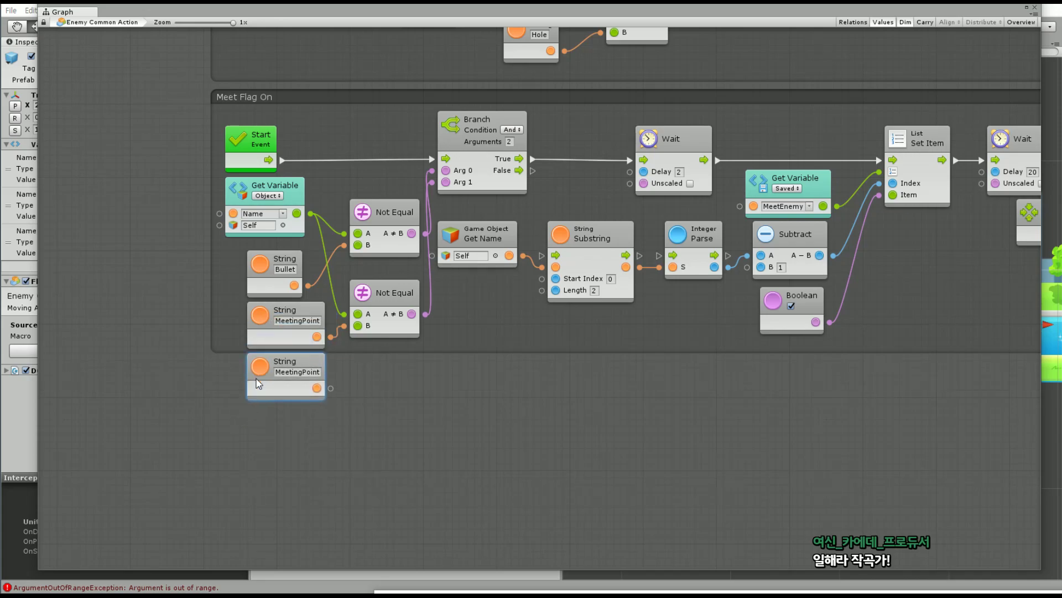
pyautogui.click(310, 371)
pyautogui.write('Item')
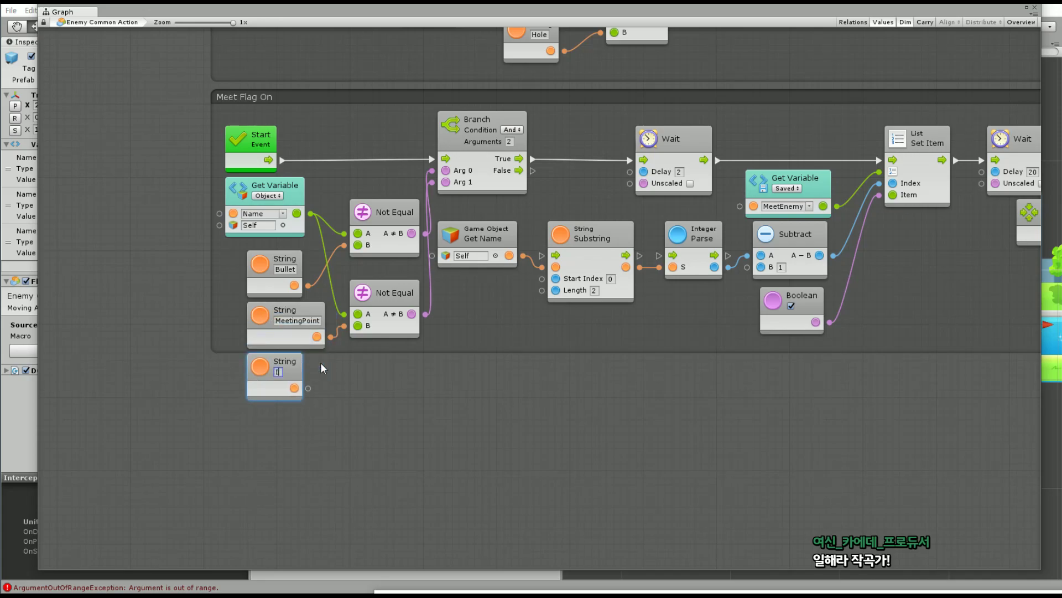
# Duplicate the Not Equal node to compare the Name variable against Item.
pyautogui.click(375, 292)
pyautogui.hotkey('ctrl', 'd')
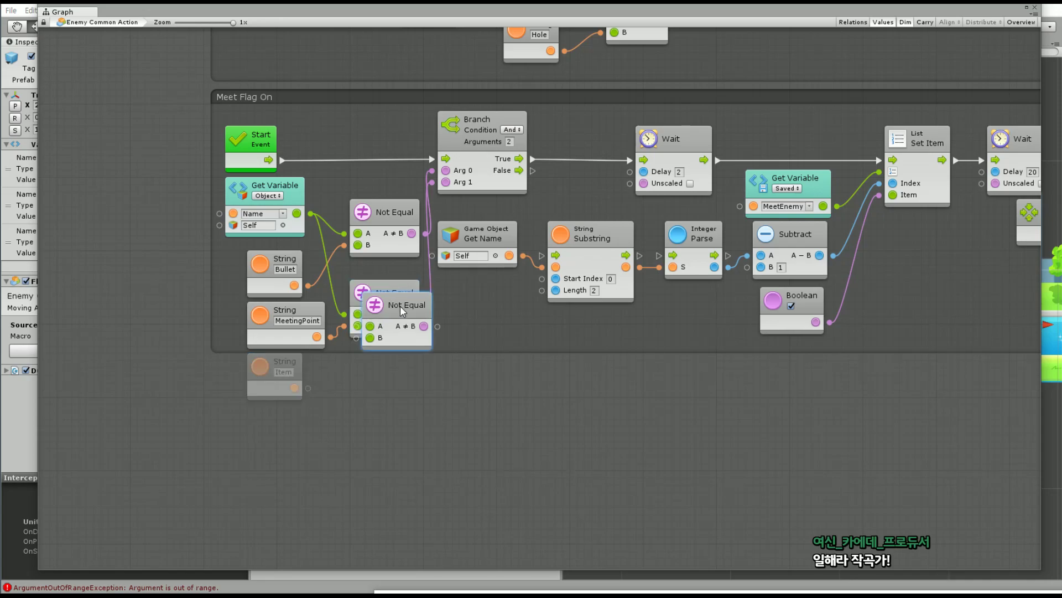
pyautogui.moveTo(400, 305); pyautogui.dragTo(400, 365)
pyautogui.moveTo(310, 213); pyautogui.dragTo(344, 392)
pyautogui.rightClick(441, 369)
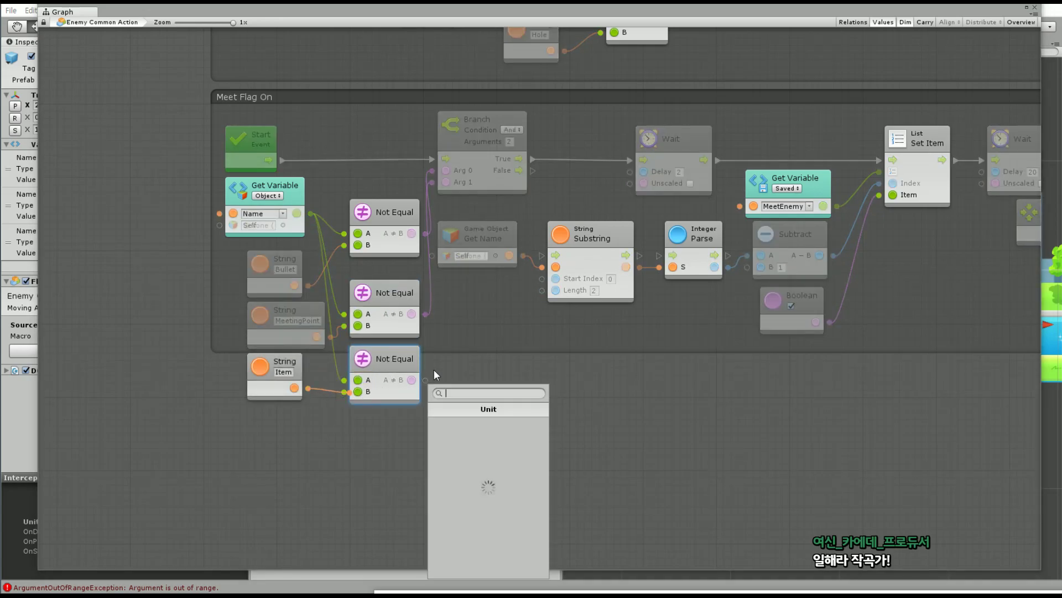
pyautogui.press('Escape')
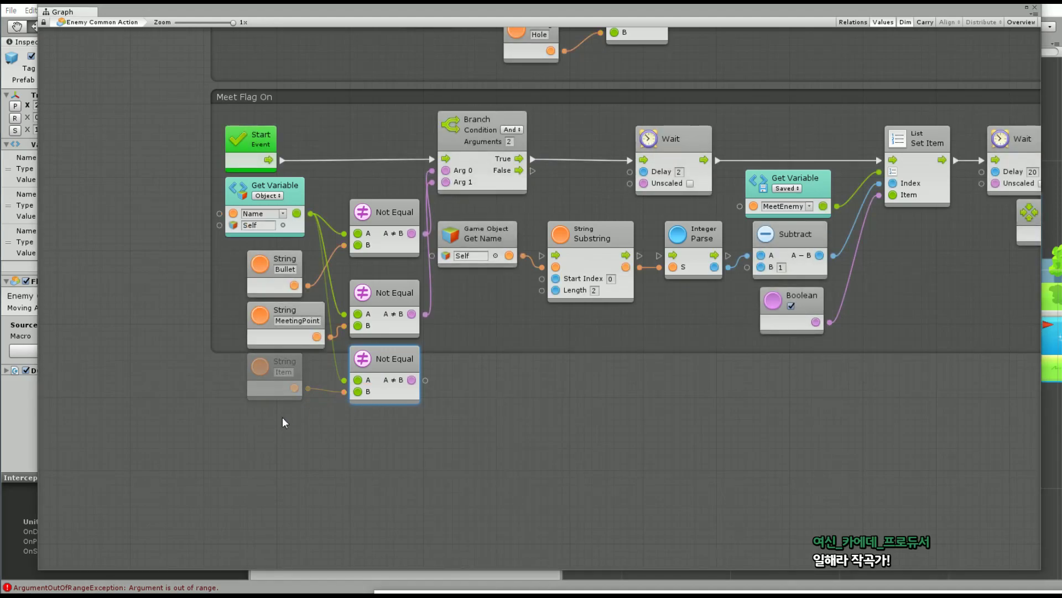
# Set the Branch to 3 arguments, wire the Item comparison into Arg 2, and enlarge Meet Flag On.
pyautogui.click(509, 141)
pyautogui.write('3')
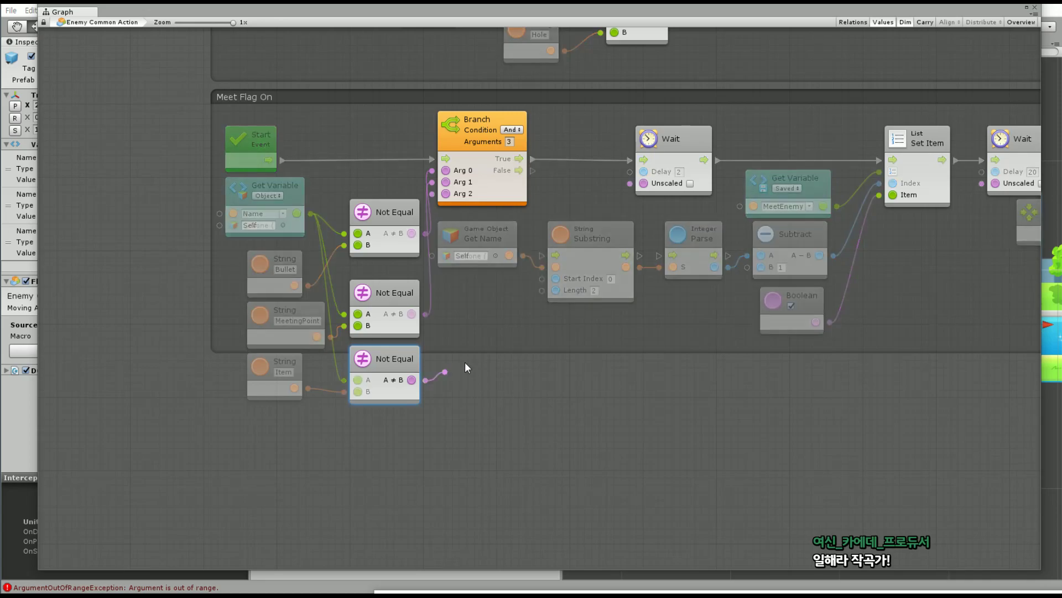
pyautogui.moveTo(426, 380); pyautogui.dragTo(432, 193)
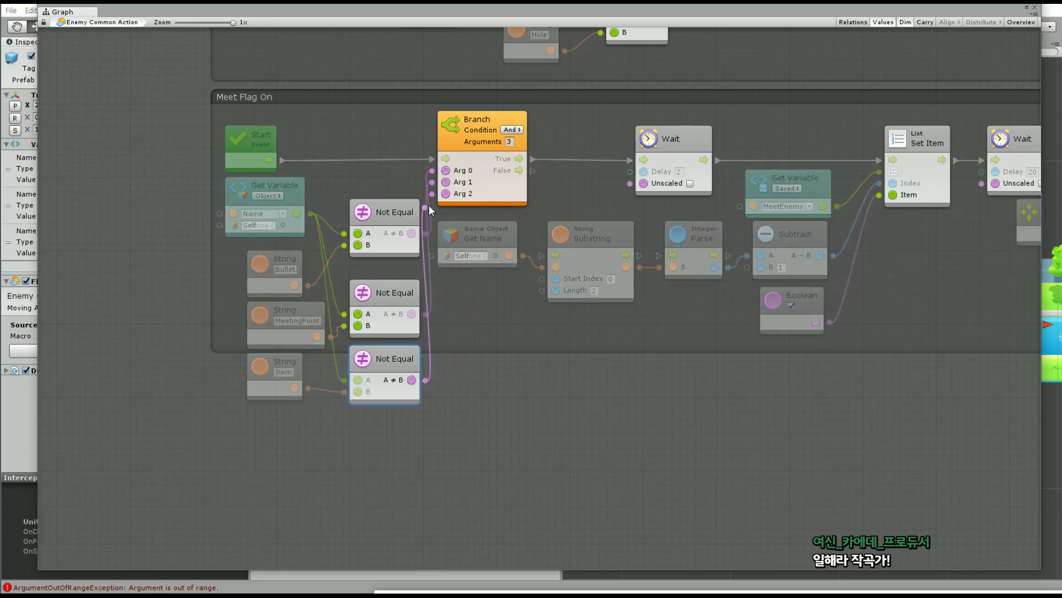
pyautogui.doubleClick(281, 270)
pyautogui.doubleClick(286, 321)
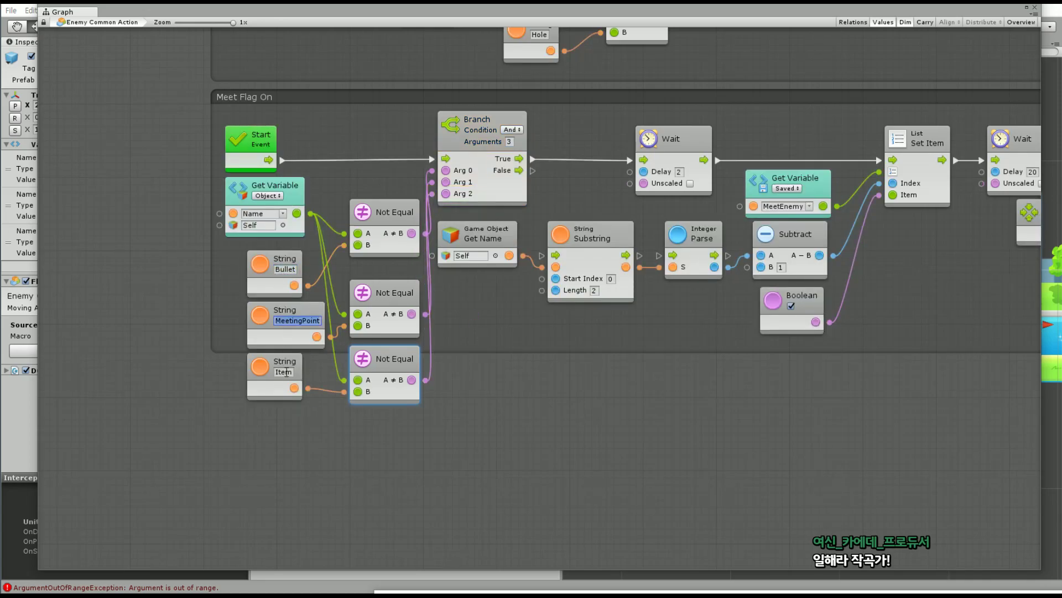
pyautogui.moveTo(470, 351); pyautogui.dragTo(475, 417)
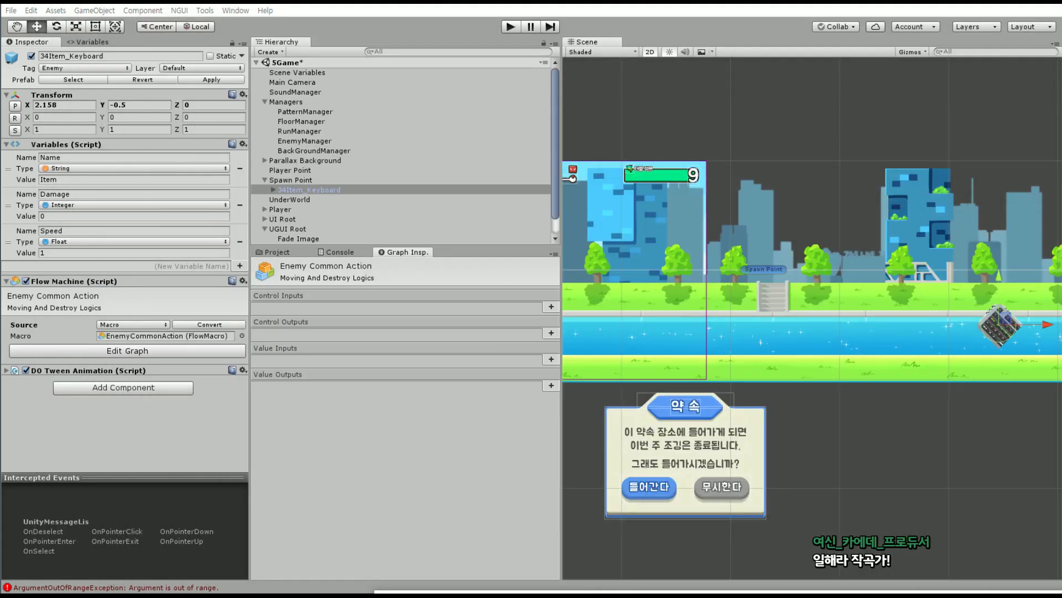
# Save the 5Game scene and enter Play mode to retest the keyboard item.
pyautogui.click(15, 14)
pyautogui.click(16, 16)
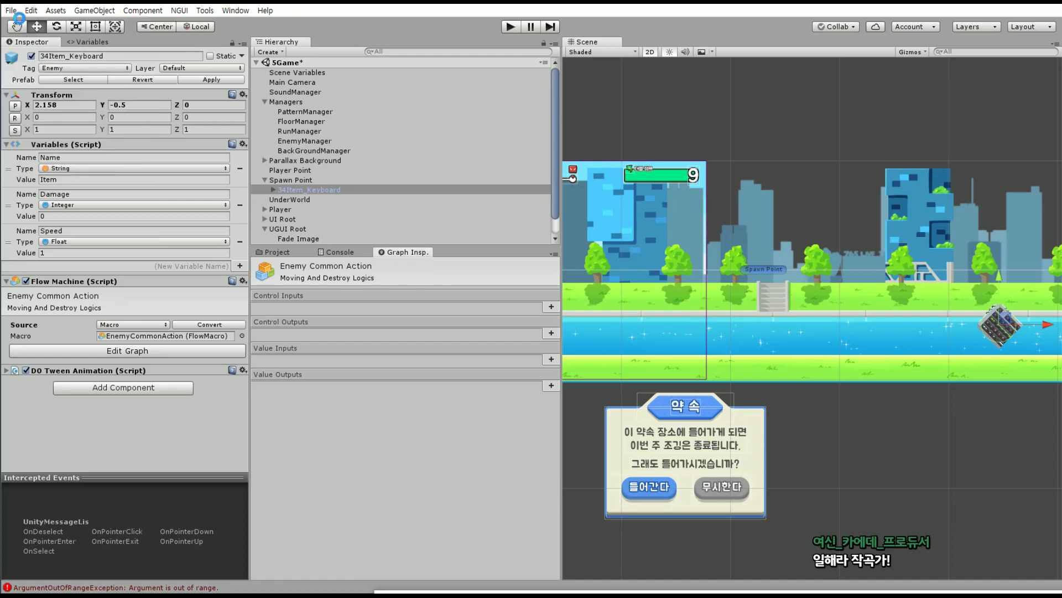
pyautogui.click(13, 15)
pyautogui.click(89, 115)
pyautogui.click(510, 27)
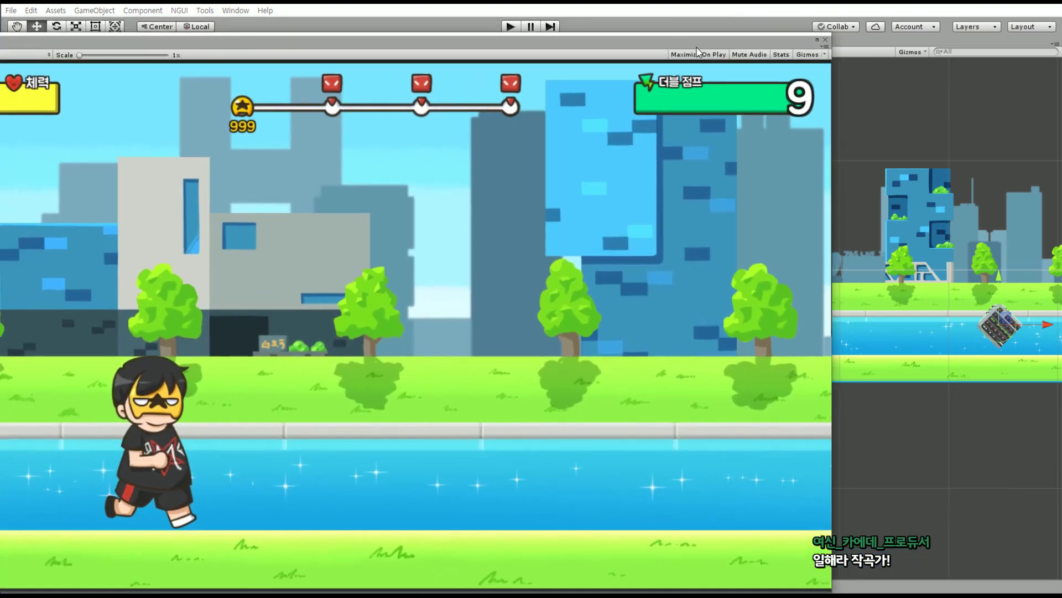
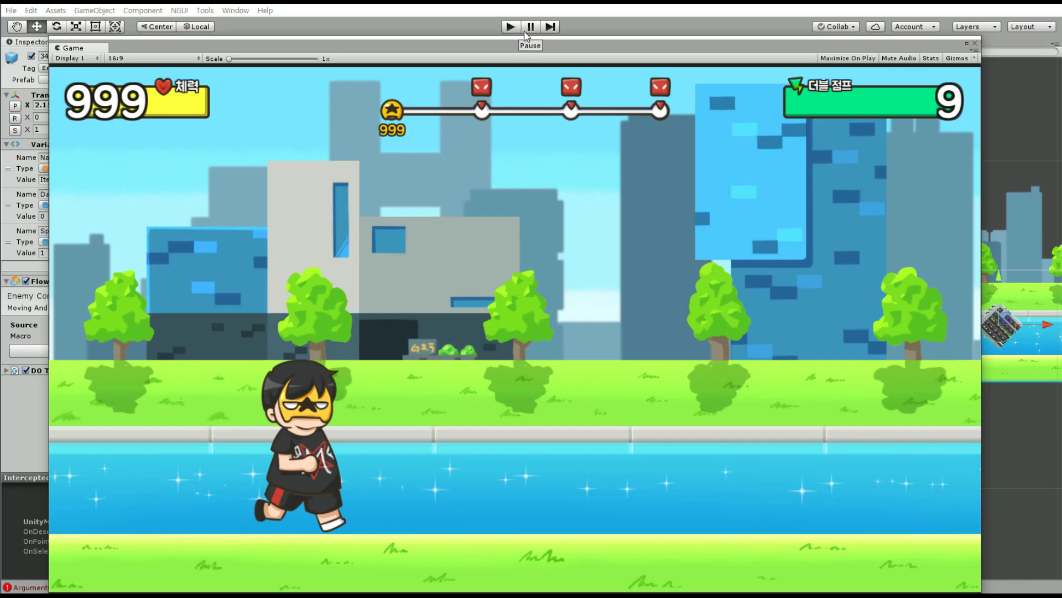
# Play-test the runner, stop it, and move the Game view down to uncover the editor.
pyautogui.click(510, 29)
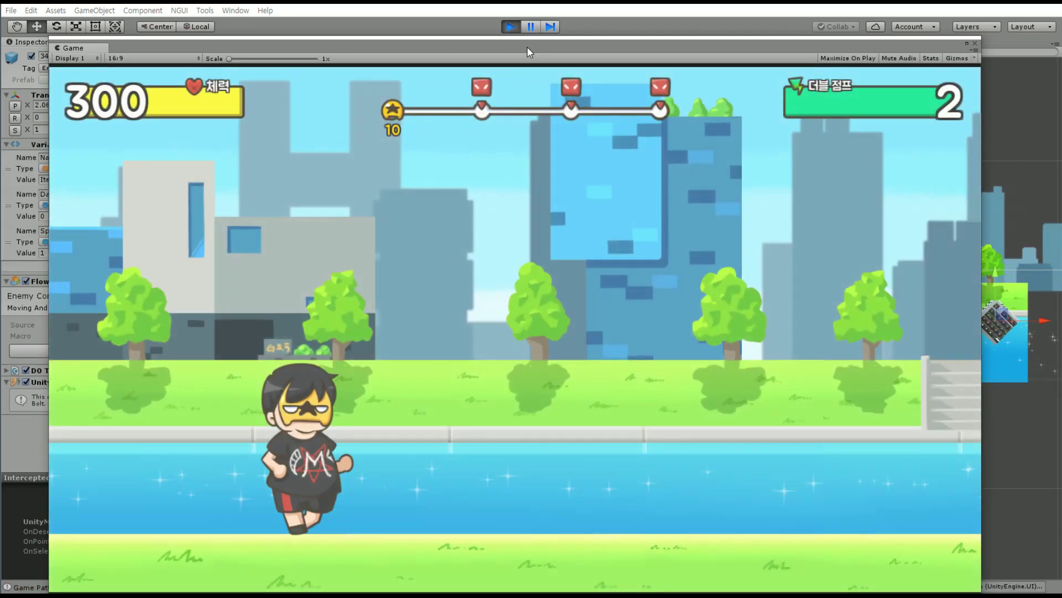
pyautogui.moveTo(527, 46); pyautogui.dragTo(537, 40)
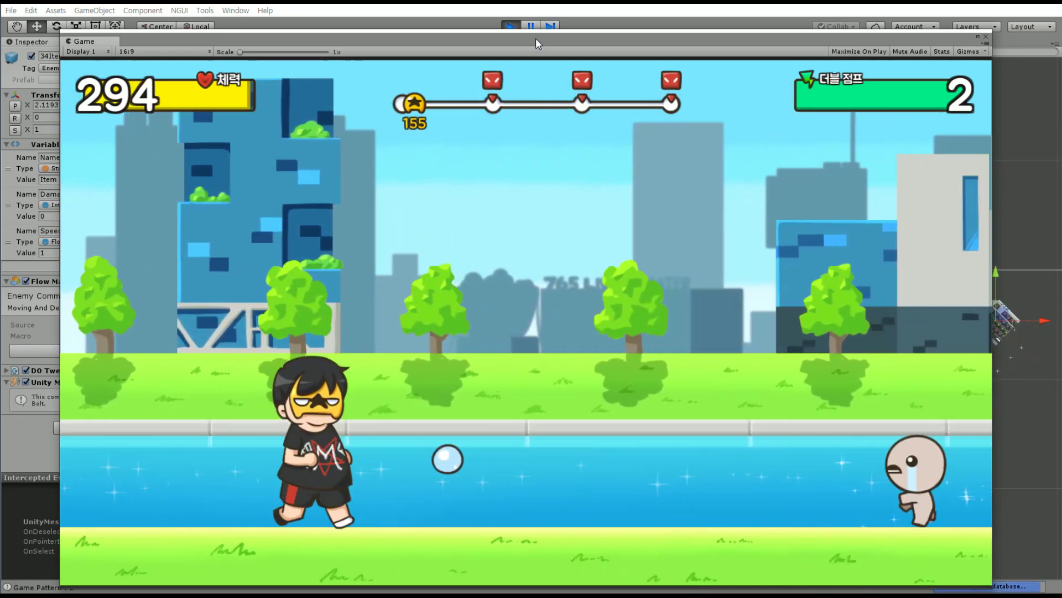
pyautogui.click(511, 25)
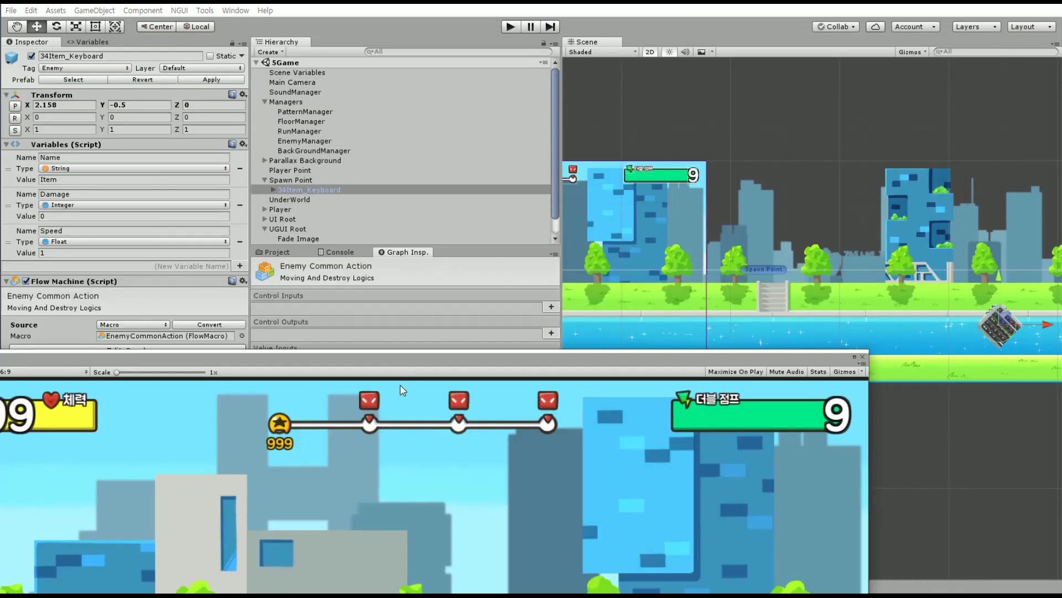
pyautogui.moveTo(527, 38); pyautogui.dragTo(394, 506)
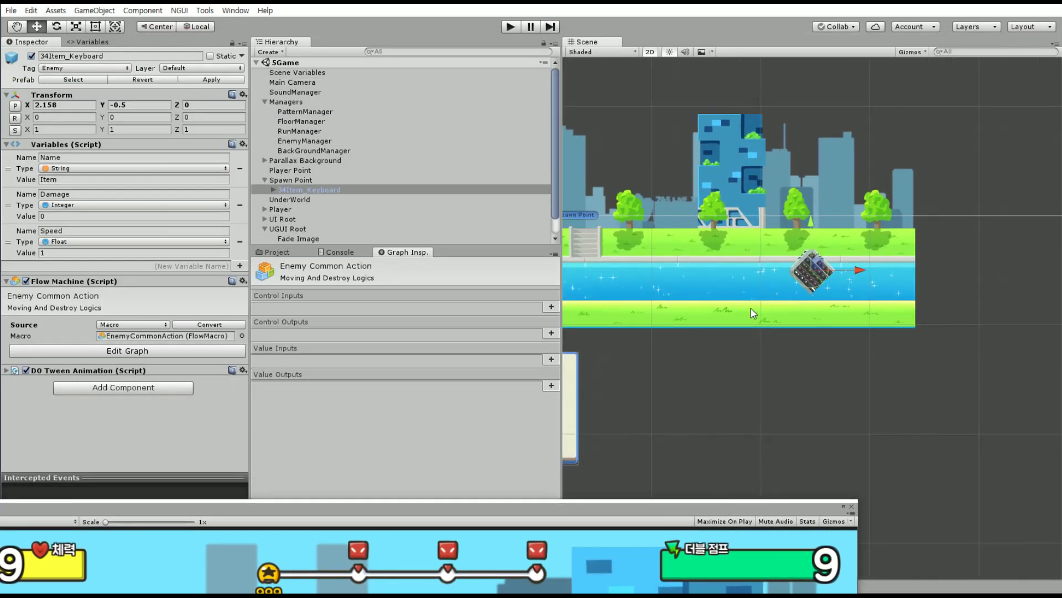
pyautogui.press('f')
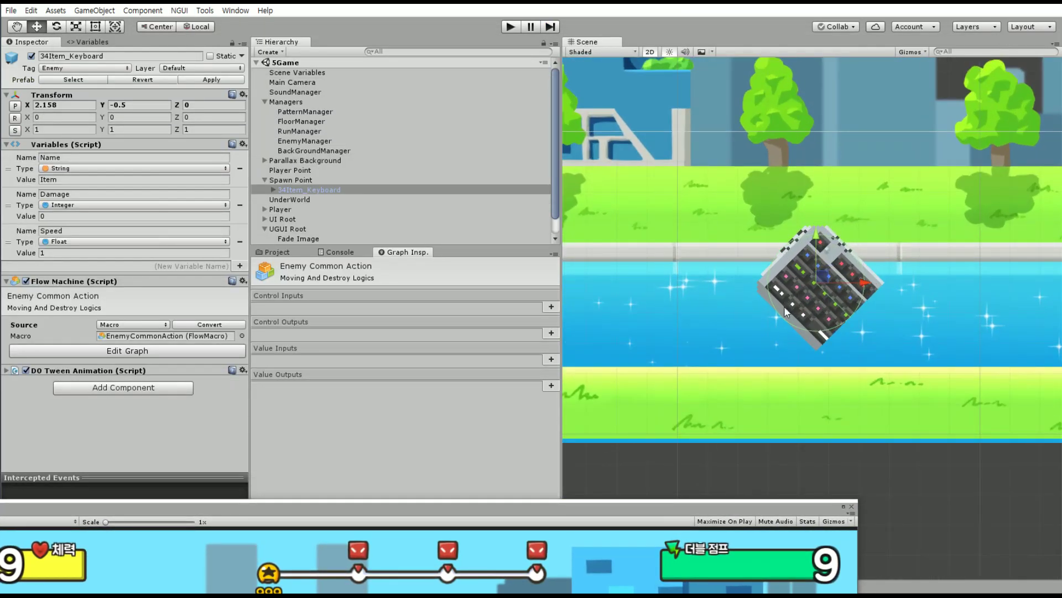
pyautogui.doubleClick(116, 337)
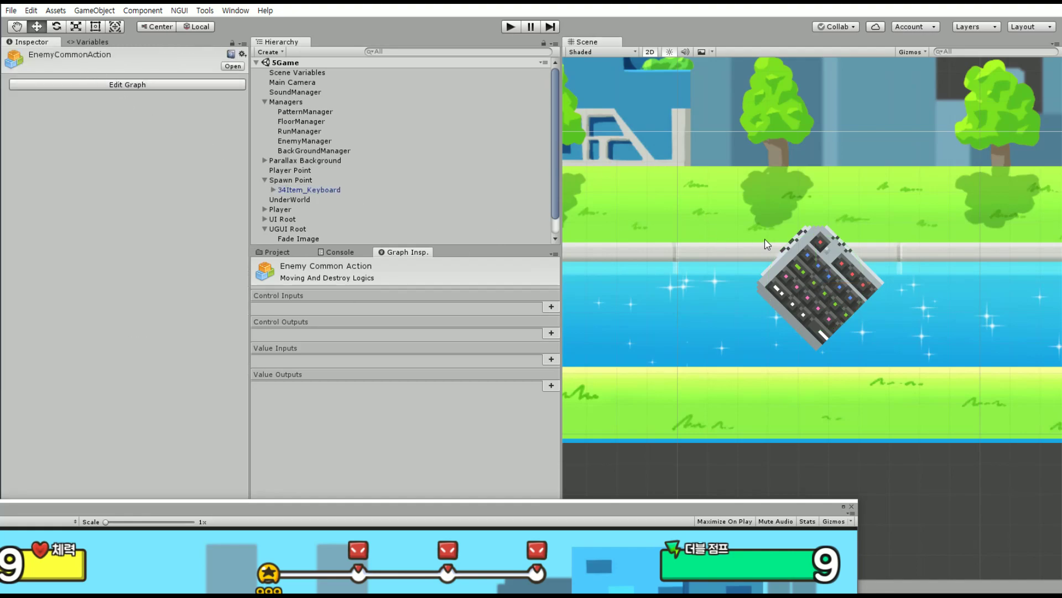
pyautogui.click(335, 191)
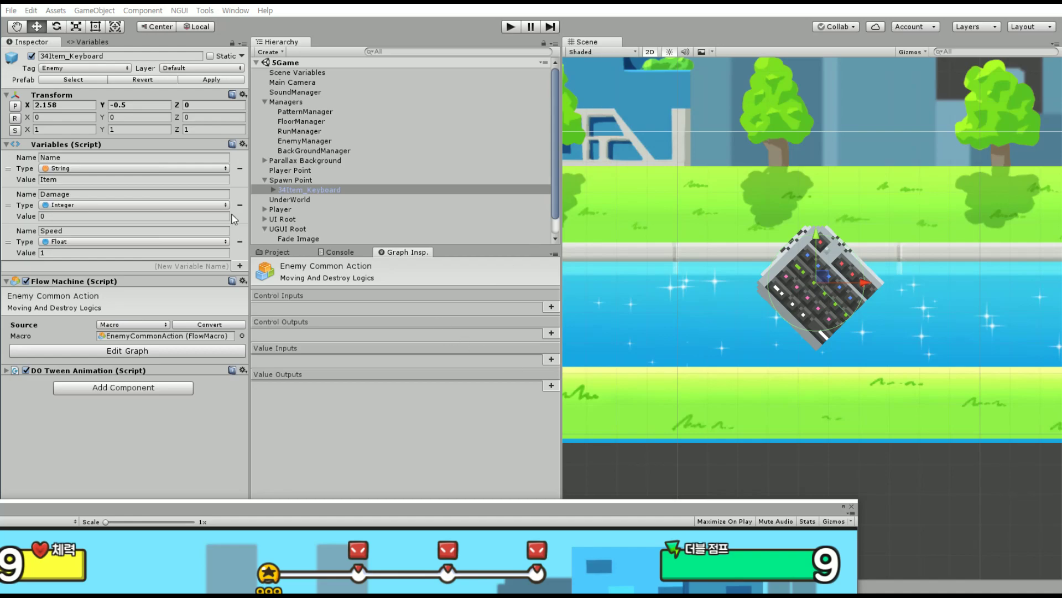
# Change the keyboard's DOTween animation from LocalMove to Move with a Y target of 0.1.
pyautogui.click(7, 370)
pyautogui.scroll(-1, 120, 375)
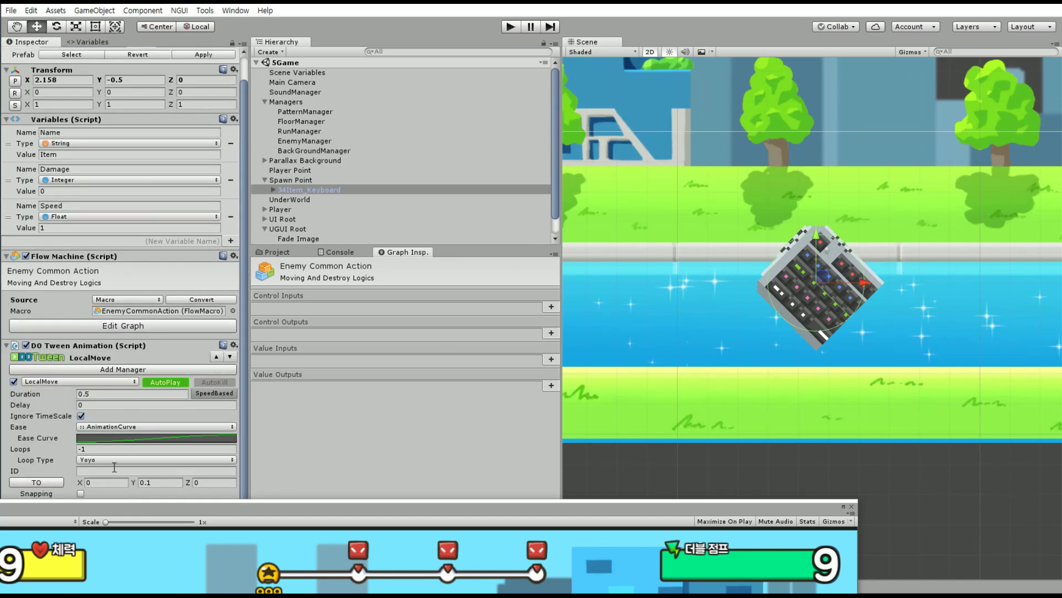
pyautogui.moveTo(102, 514); pyautogui.dragTo(105, 565)
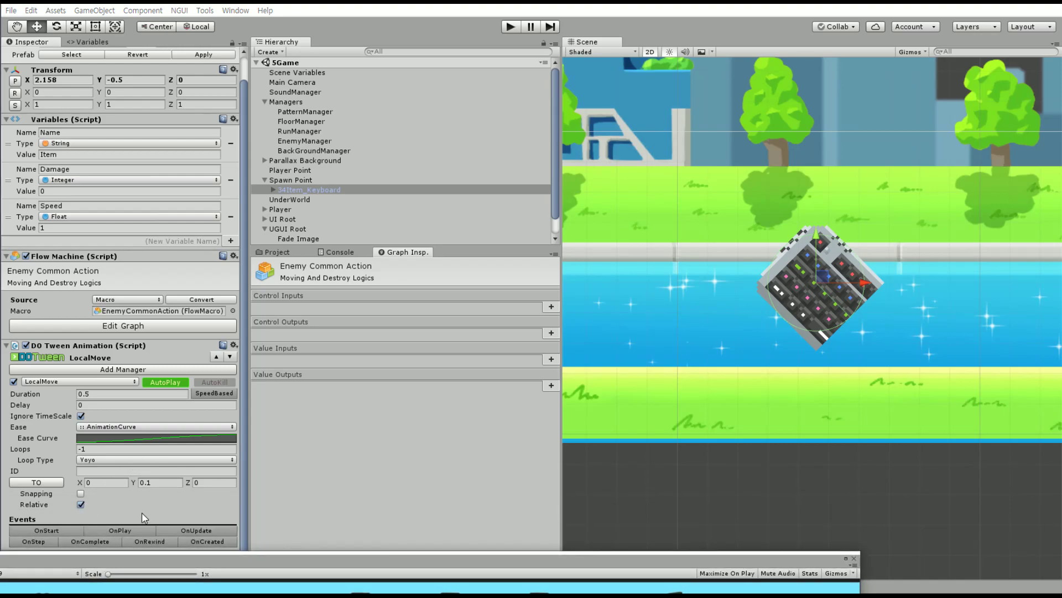
pyautogui.moveTo(188, 559)
pyautogui.mouseDown()
pyautogui.moveTo(189, 573)
pyautogui.moveTo(194, 564)
pyautogui.mouseUp()
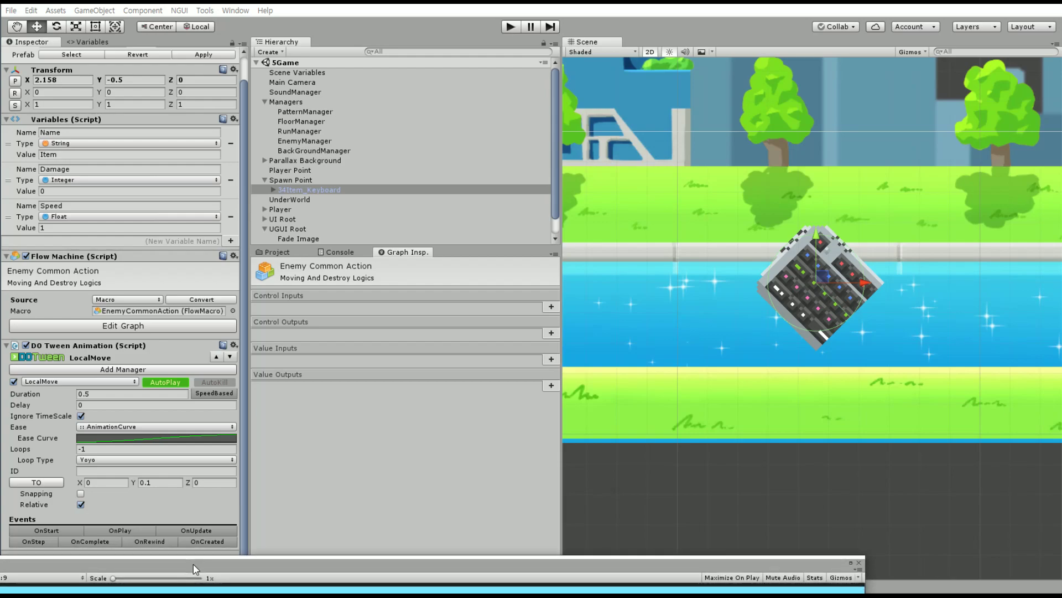
pyautogui.click(77, 382)
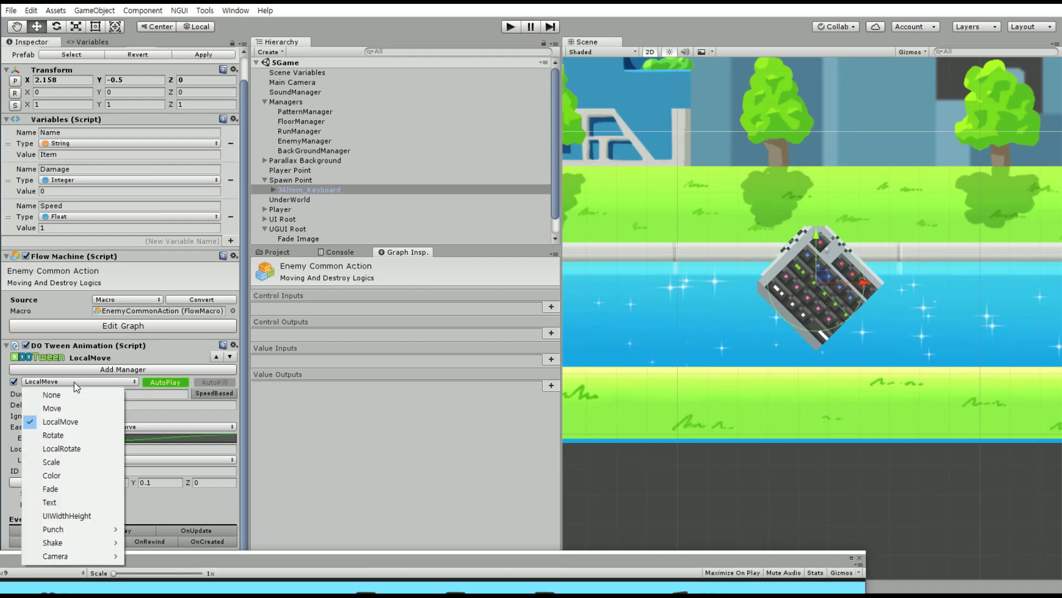
pyautogui.click(52, 408)
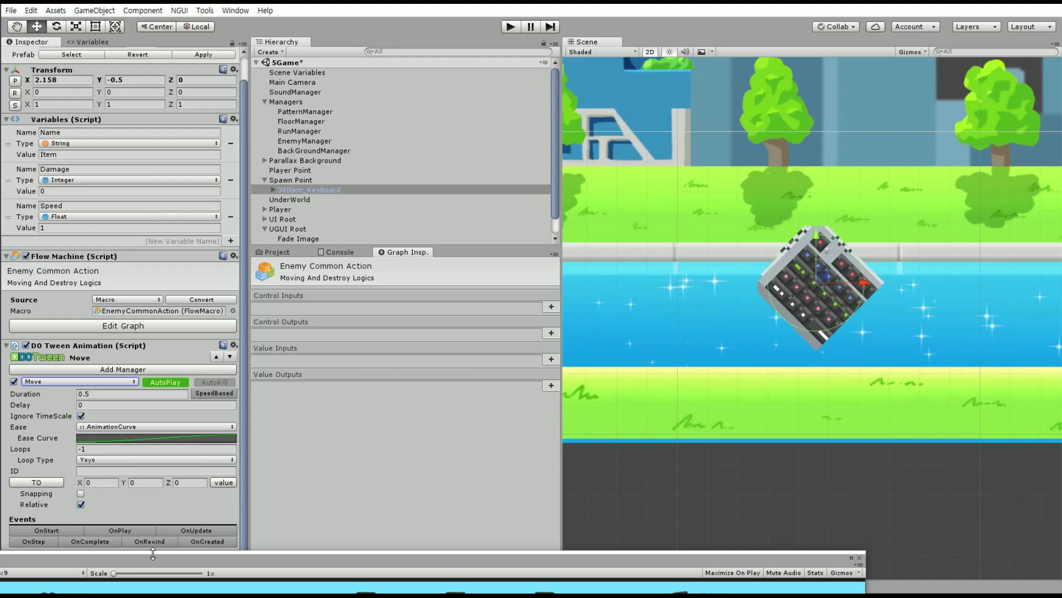
pyautogui.click(147, 482)
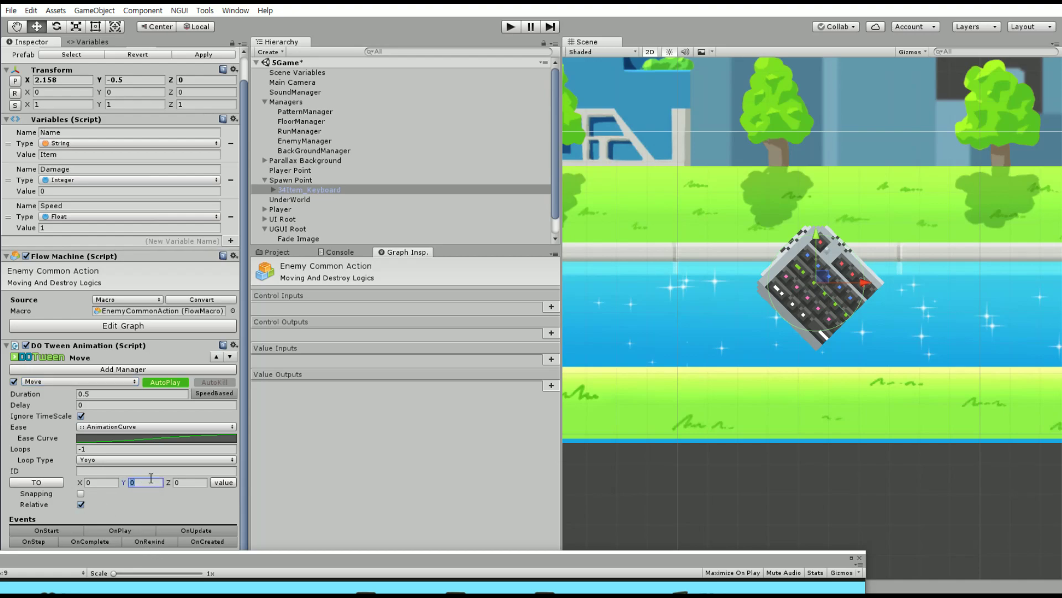
pyautogui.write('.1')
pyautogui.click(107, 470)
pyautogui.write('0')
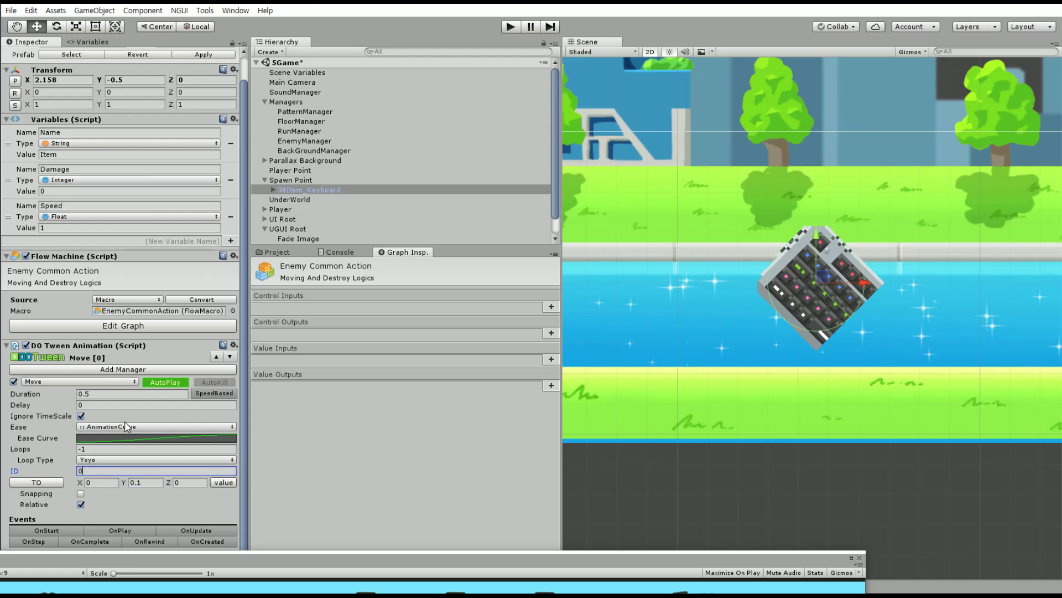
# Rearrange the Game view over the editor and reselect 34Item_Keyboard in the Hierarchy.
pyautogui.click(217, 562)
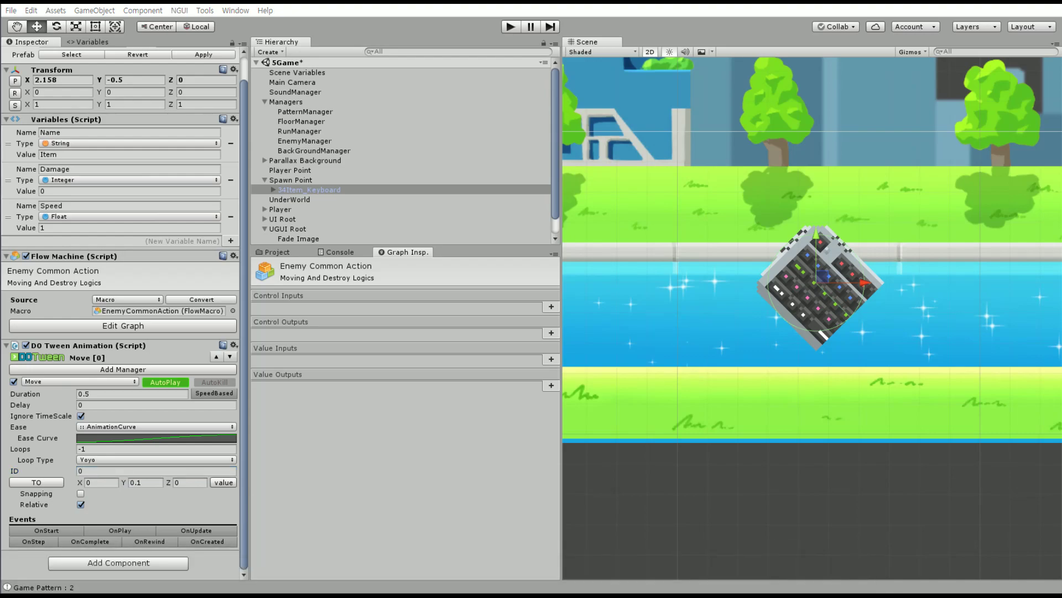
pyautogui.moveTo(370, 354)
pyautogui.mouseDown()
pyautogui.moveTo(459, 50)
pyautogui.moveTo(284, 550)
pyautogui.mouseUp()
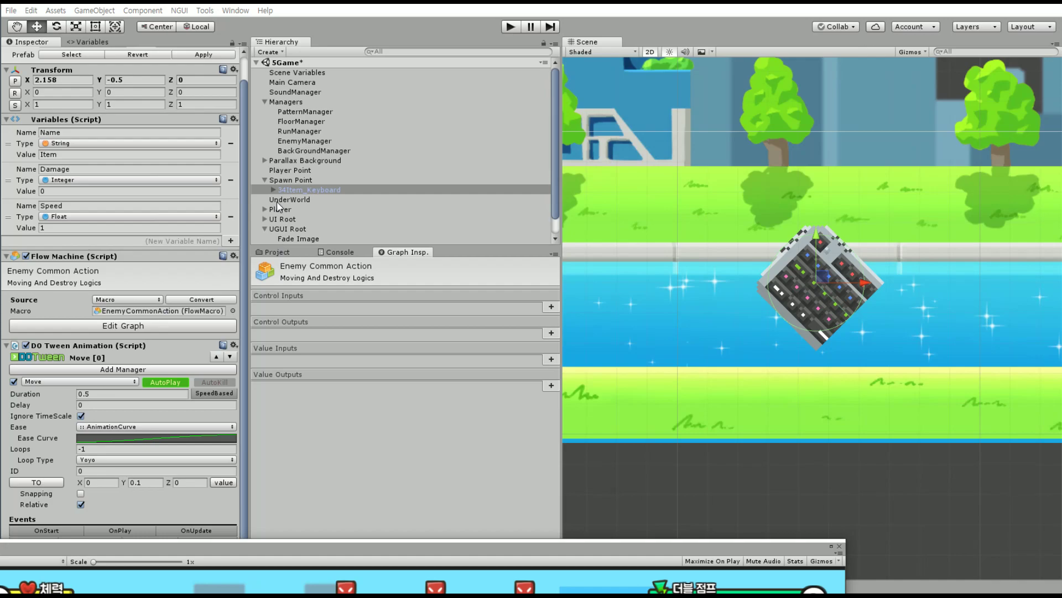
pyautogui.click(288, 180)
pyautogui.click(307, 190)
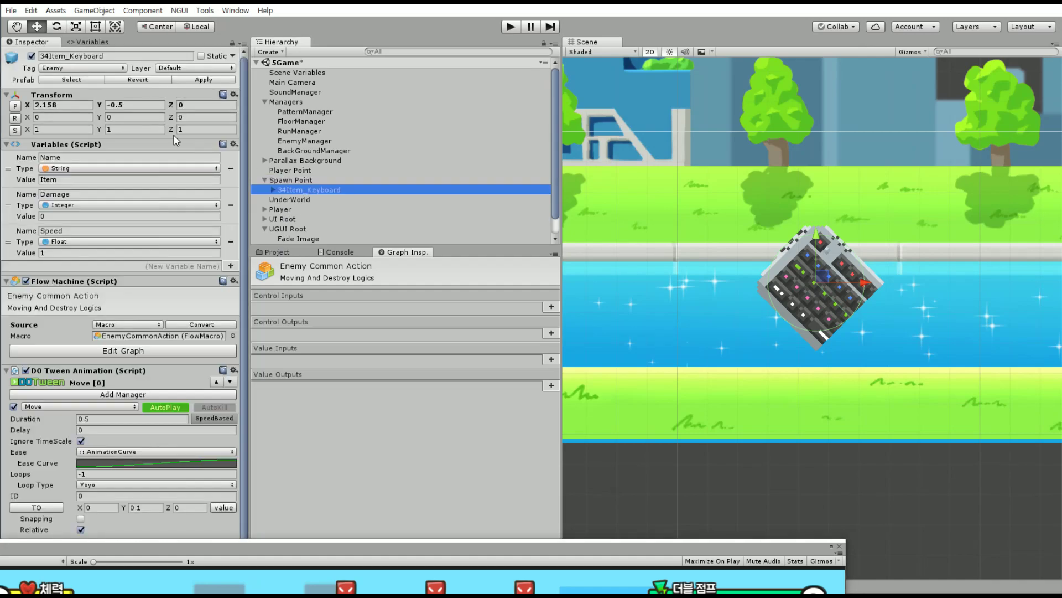
pyautogui.click(210, 80)
pyautogui.click(515, 26)
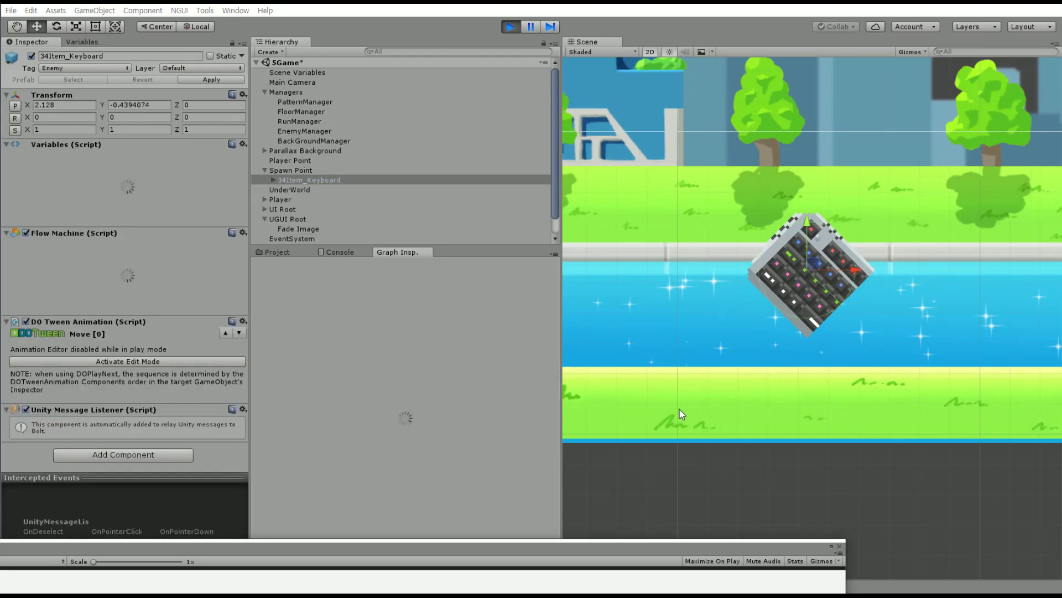
pyautogui.click(656, 421)
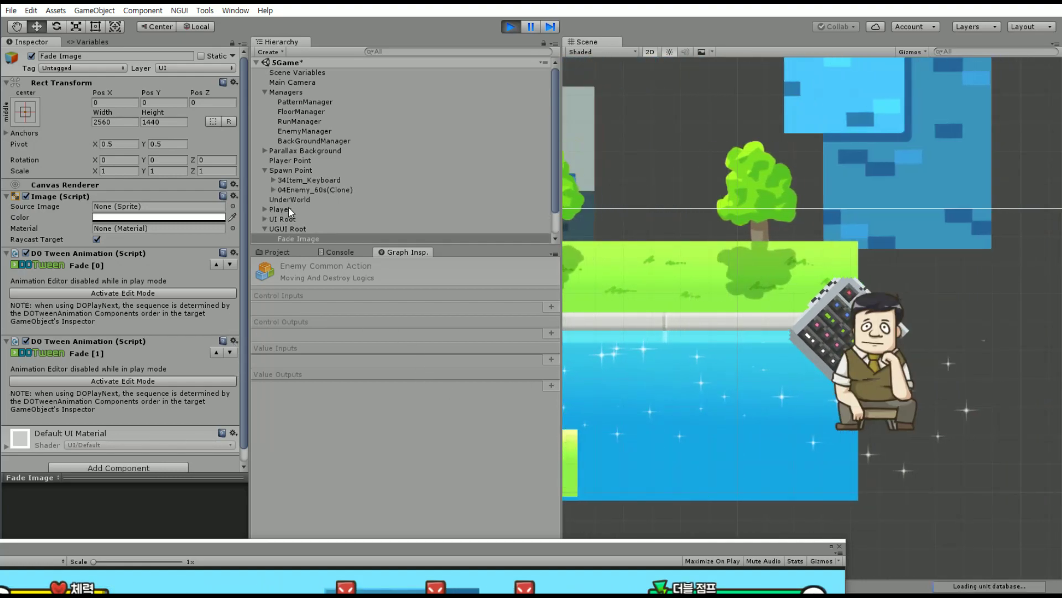
pyautogui.click(265, 228)
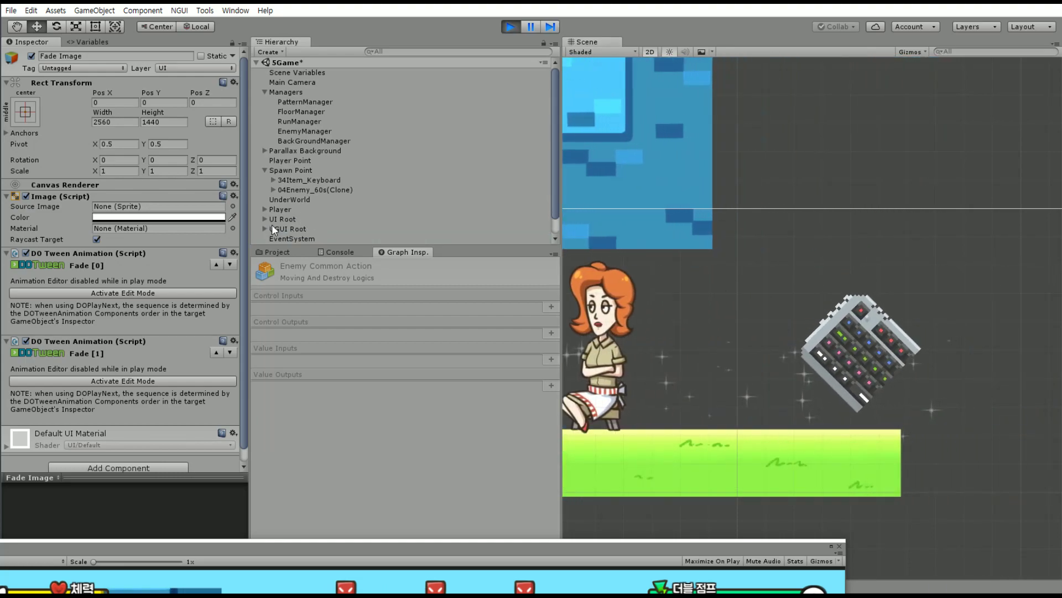
pyautogui.click(328, 181)
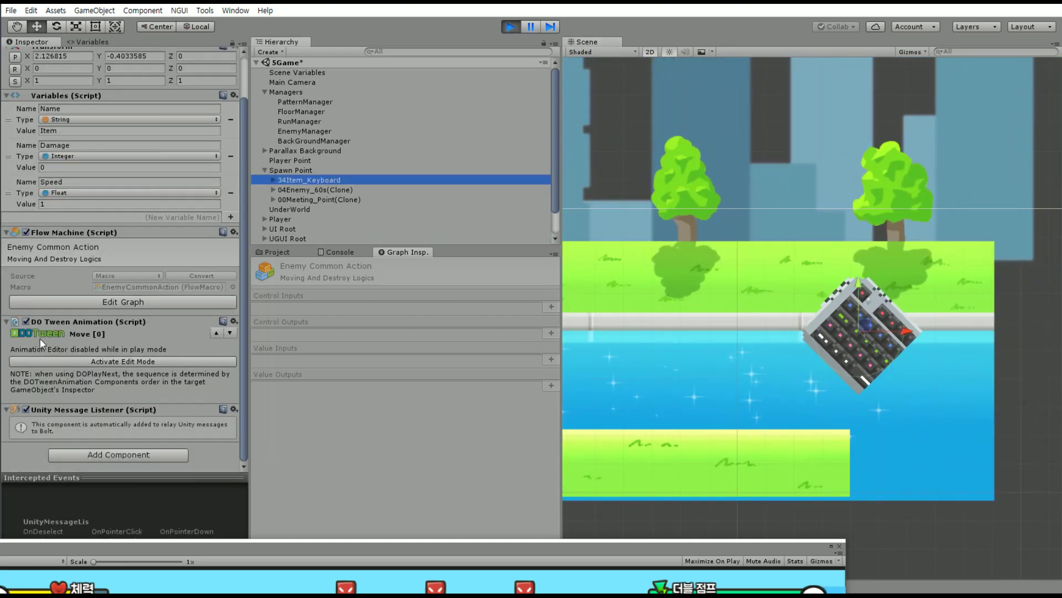
pyautogui.click(29, 323)
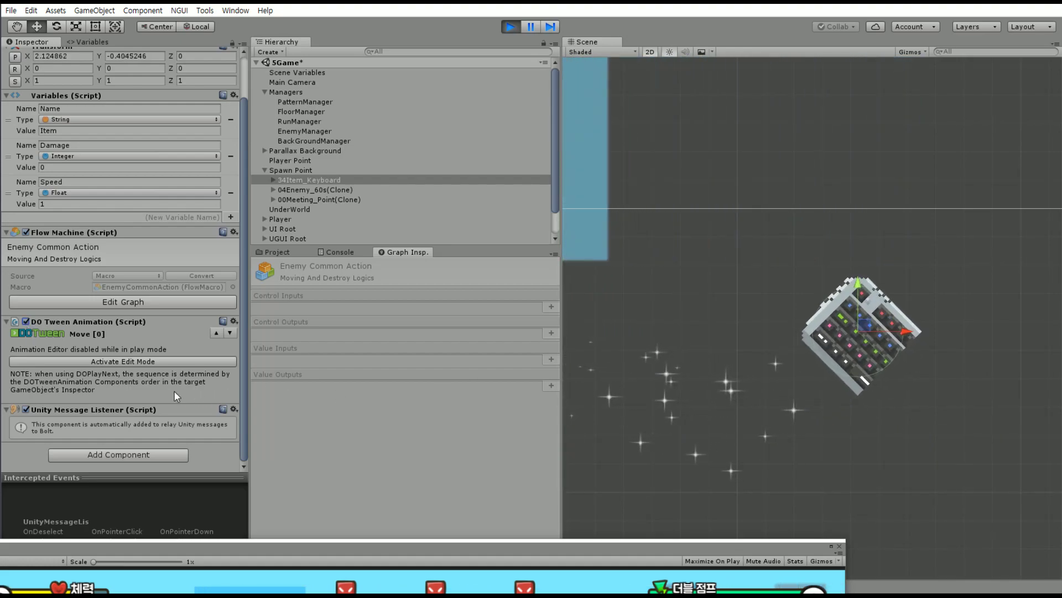
pyautogui.click(148, 361)
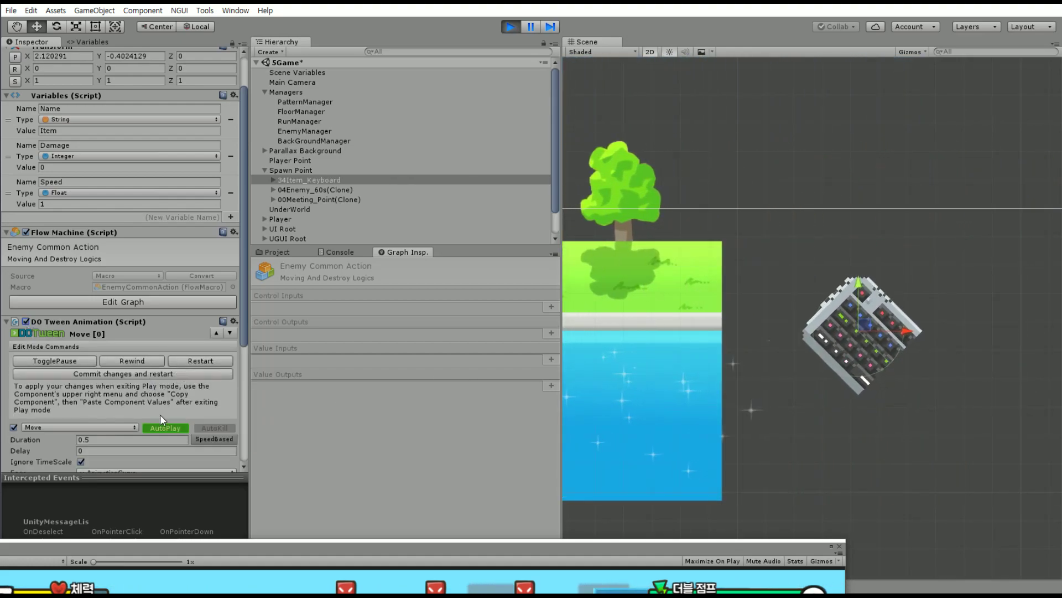
pyautogui.click(166, 428)
pyautogui.click(216, 428)
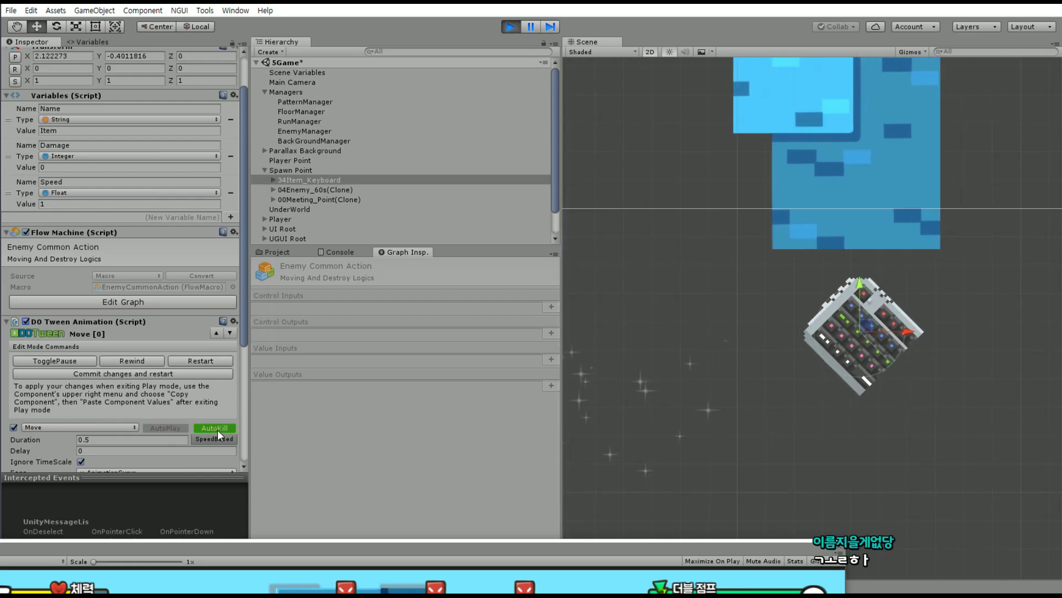
pyautogui.click(217, 430)
pyautogui.scroll(-4, 207, 394)
pyautogui.scroll(-1, 166, 387)
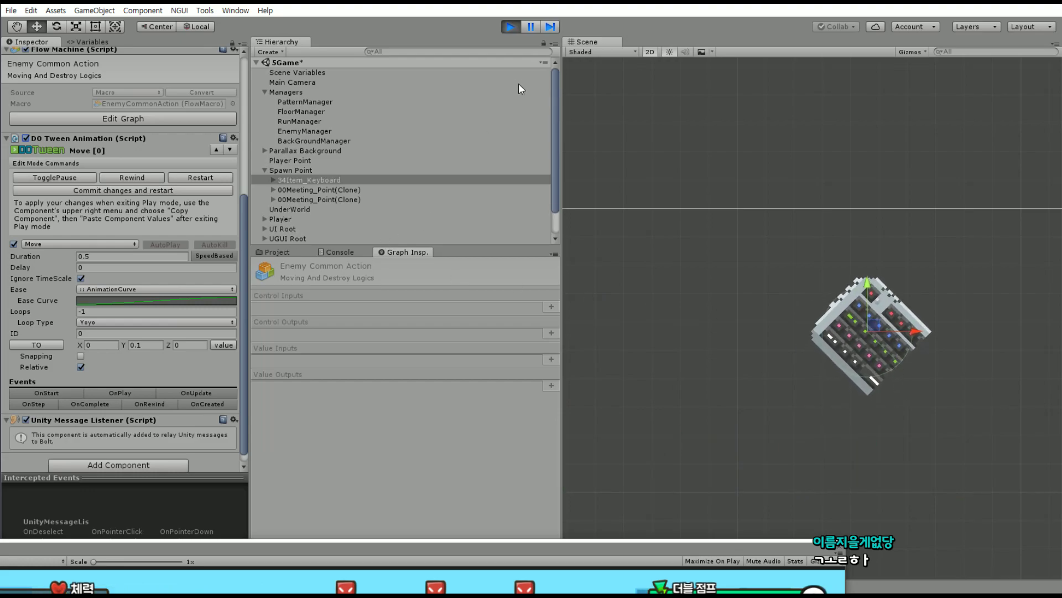
pyautogui.click(518, 25)
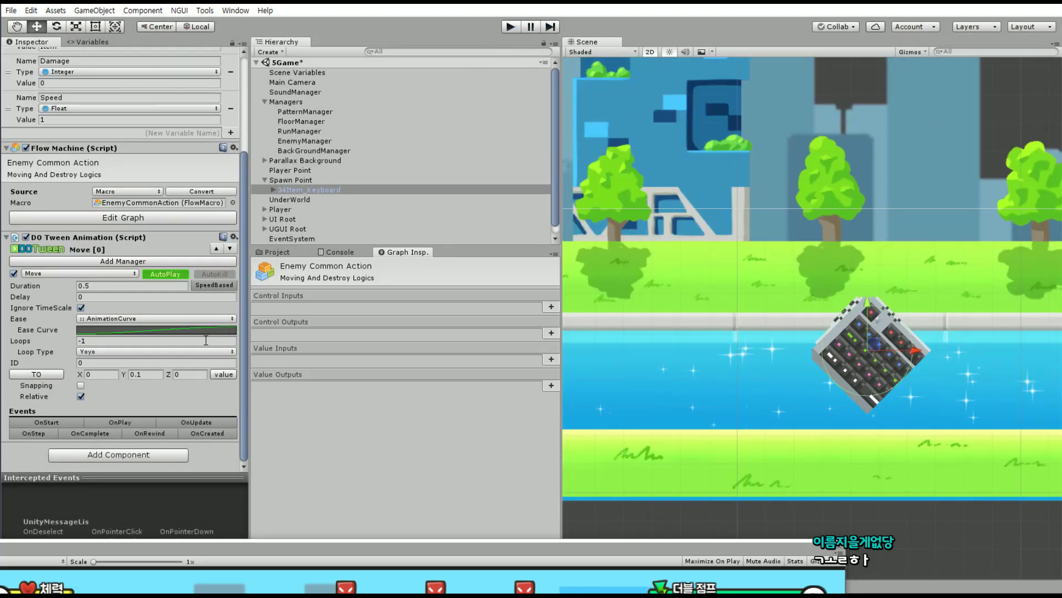
# Remove the DOTween Animation component from the child Item object, then reselect parent 34Item_Keyboard.
pyautogui.click(274, 190)
pyautogui.click(294, 200)
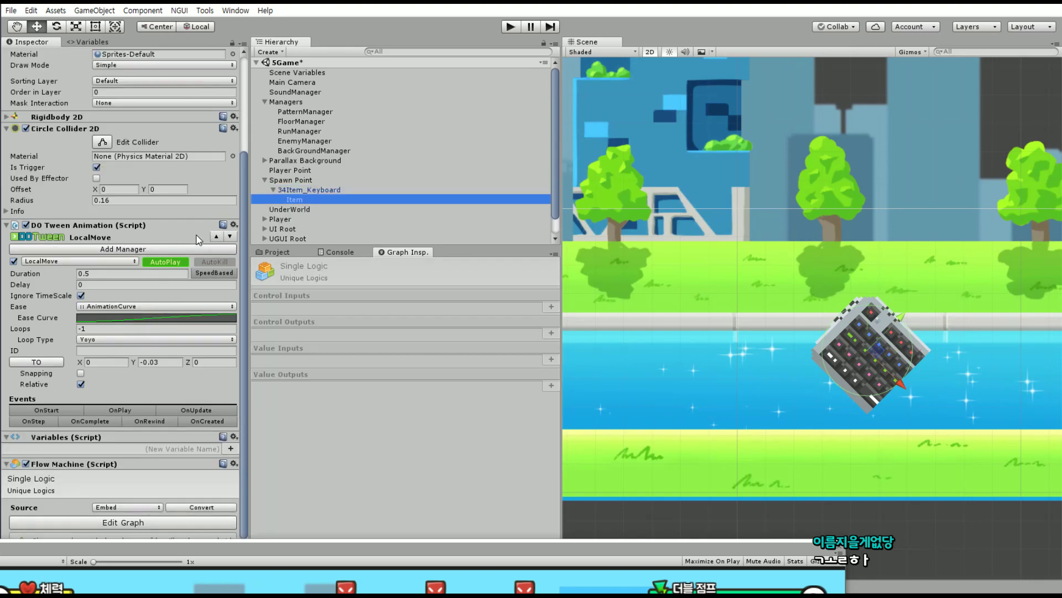
pyautogui.click(235, 225)
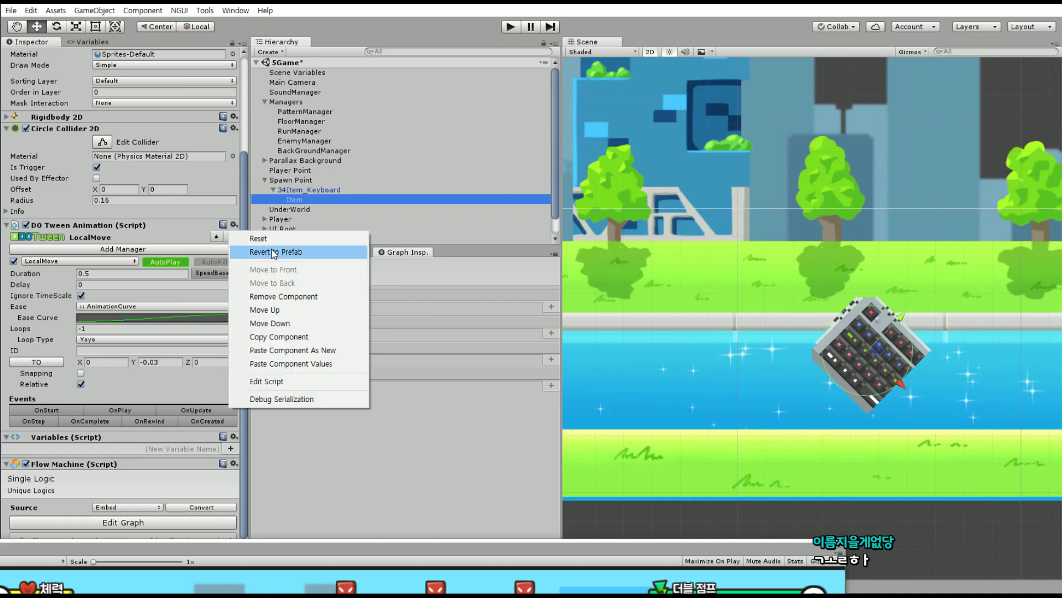
pyautogui.click(279, 297)
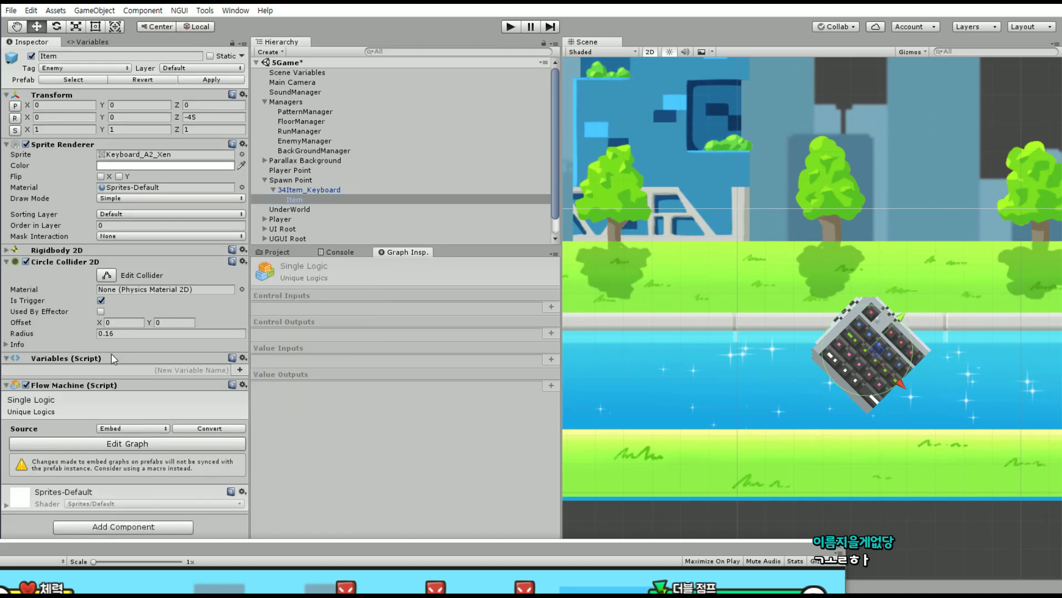
pyautogui.click(7, 261)
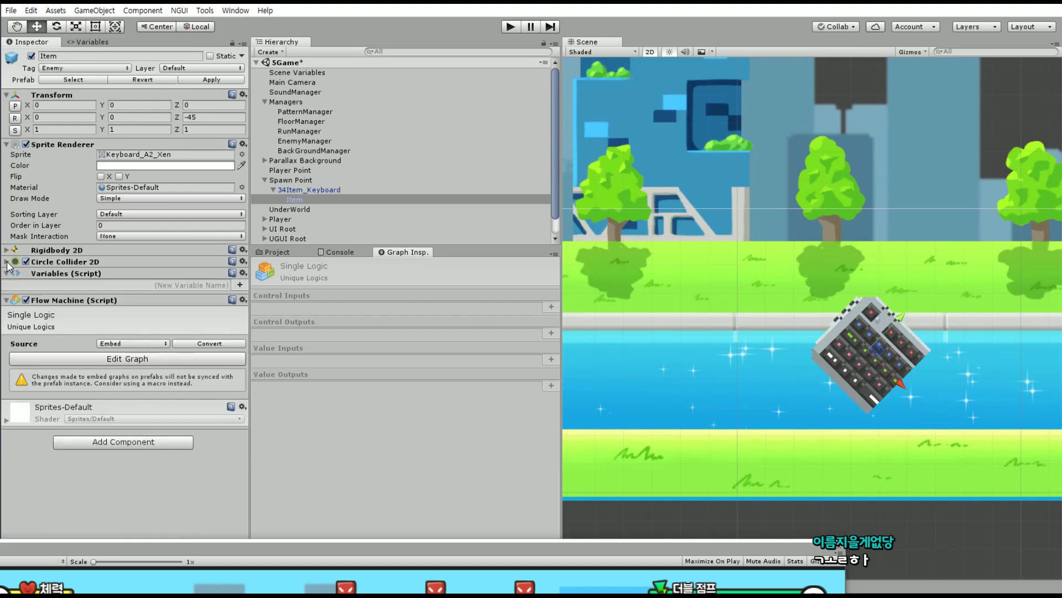
pyautogui.click(212, 79)
pyautogui.click(312, 190)
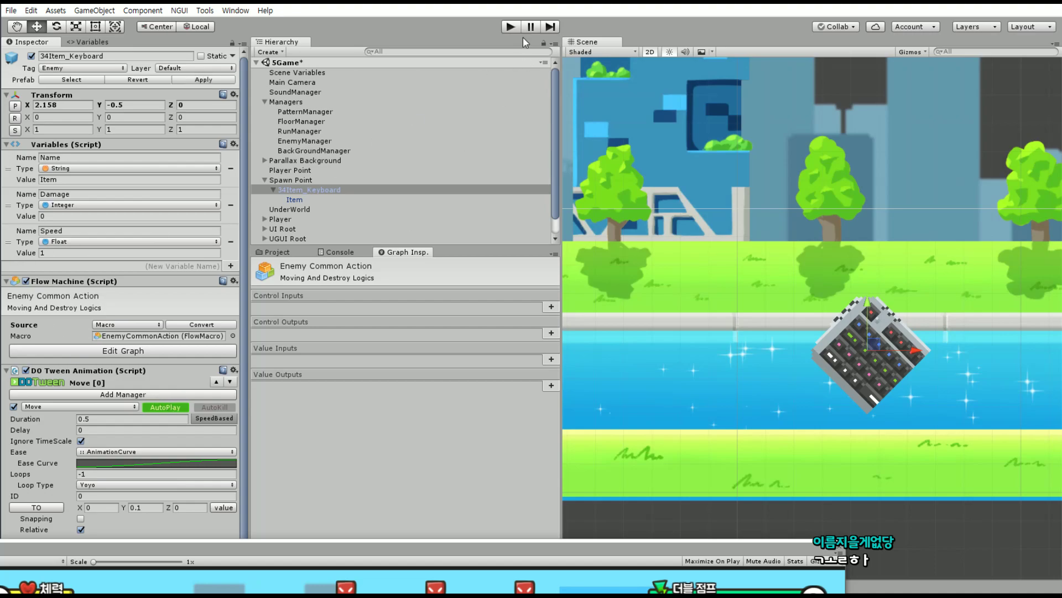
# Start play mode, remove 34Item_Keyboard's DOTween Animation while running, then stop play.
pyautogui.click(512, 27)
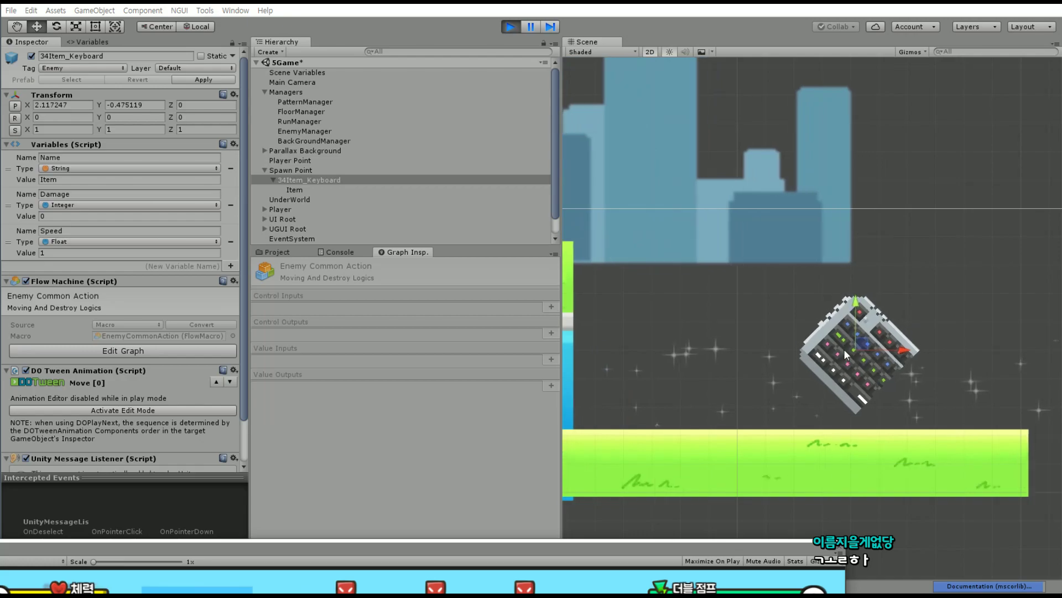
pyautogui.click(234, 369)
pyautogui.click(280, 432)
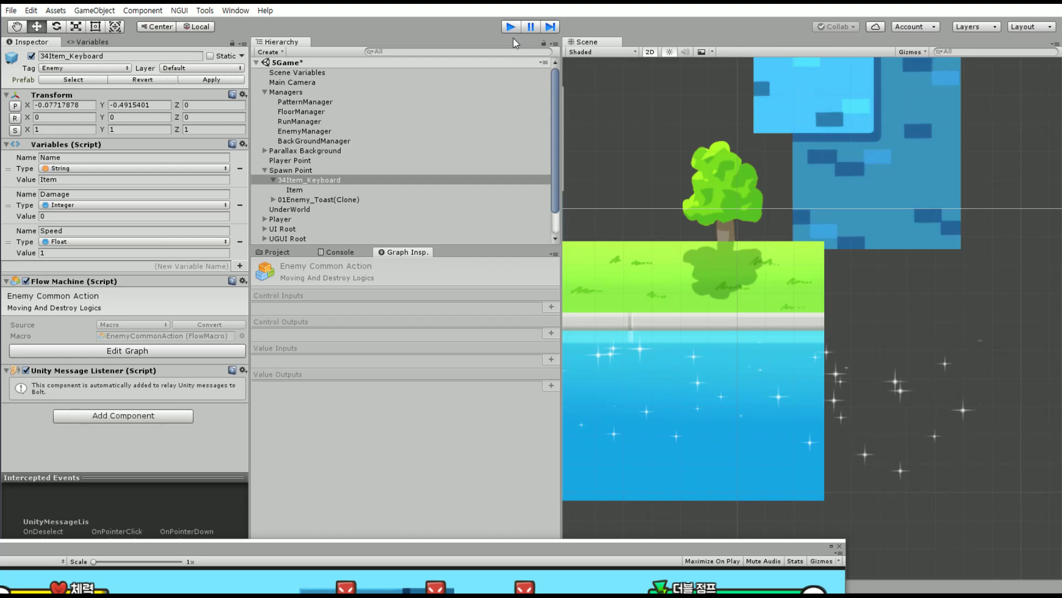
pyautogui.click(514, 26)
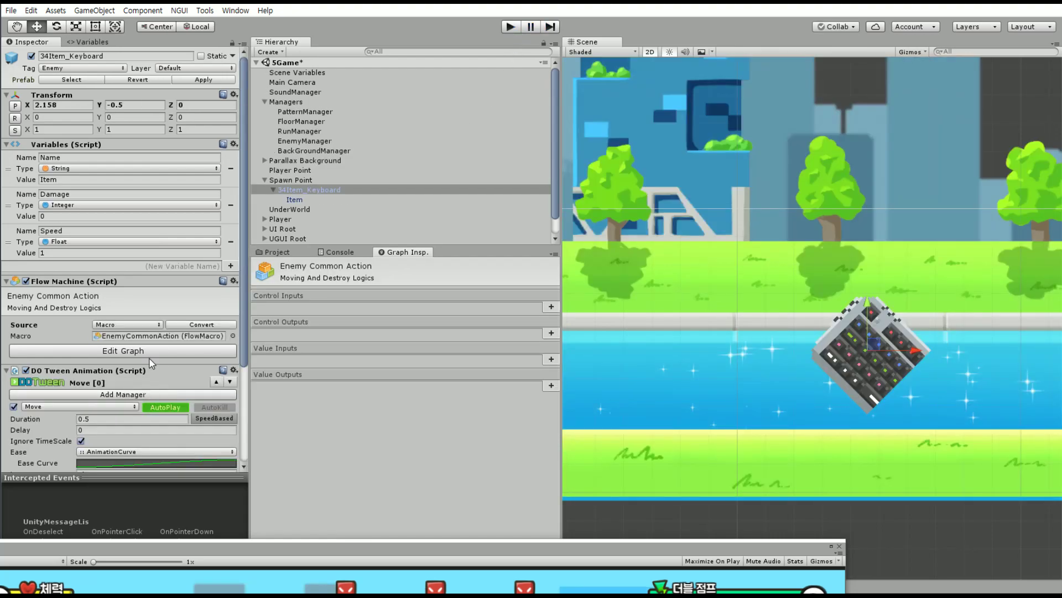
# Remove 34Item_Keyboard's DOTween Animation again in edit mode and bring the Game view forward.
pyautogui.scroll(-5, 161, 332)
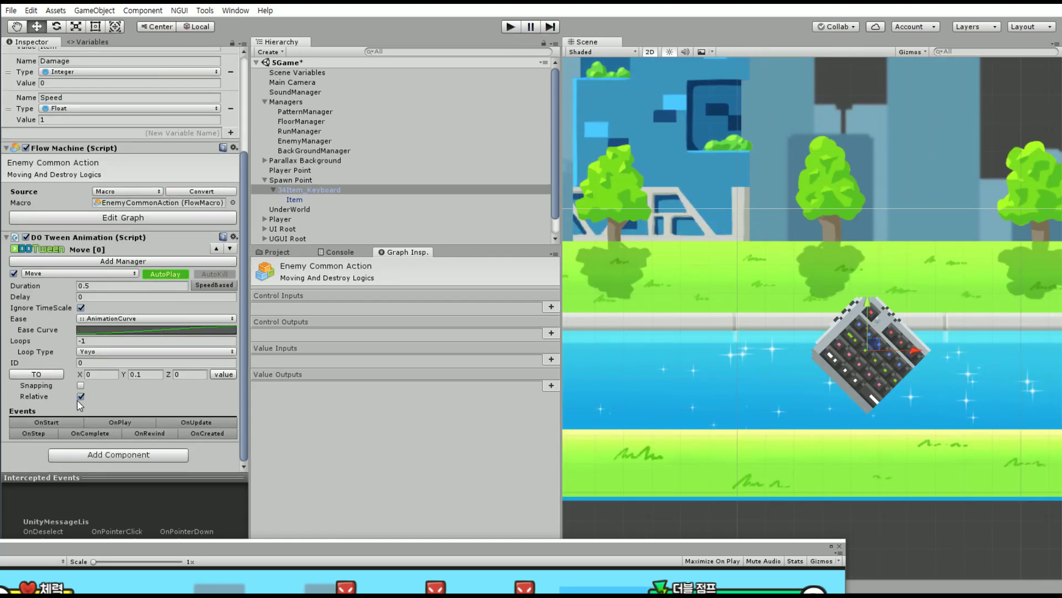
pyautogui.scroll(4, 105, 387)
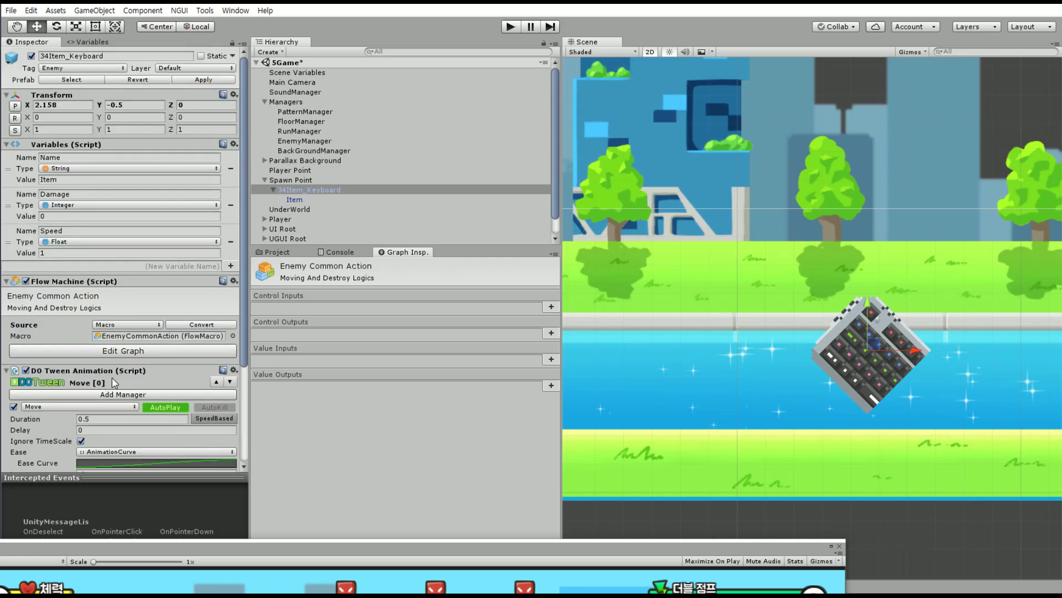
pyautogui.scroll(-2, 113, 381)
pyautogui.scroll(-2, 116, 371)
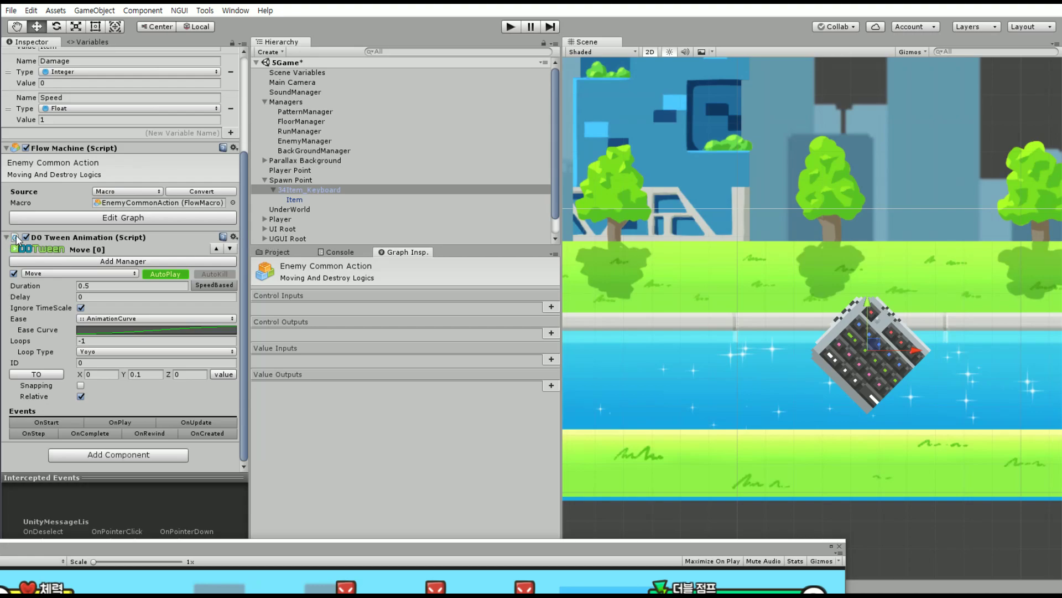
pyautogui.click(234, 237)
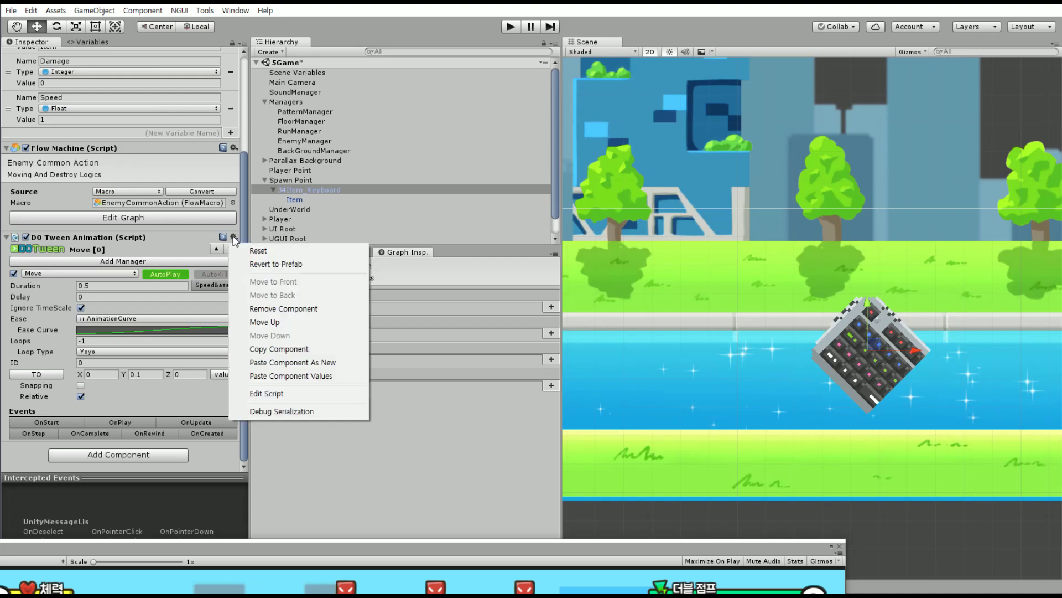
pyautogui.click(285, 308)
pyautogui.moveTo(487, 548); pyautogui.dragTo(663, 44)
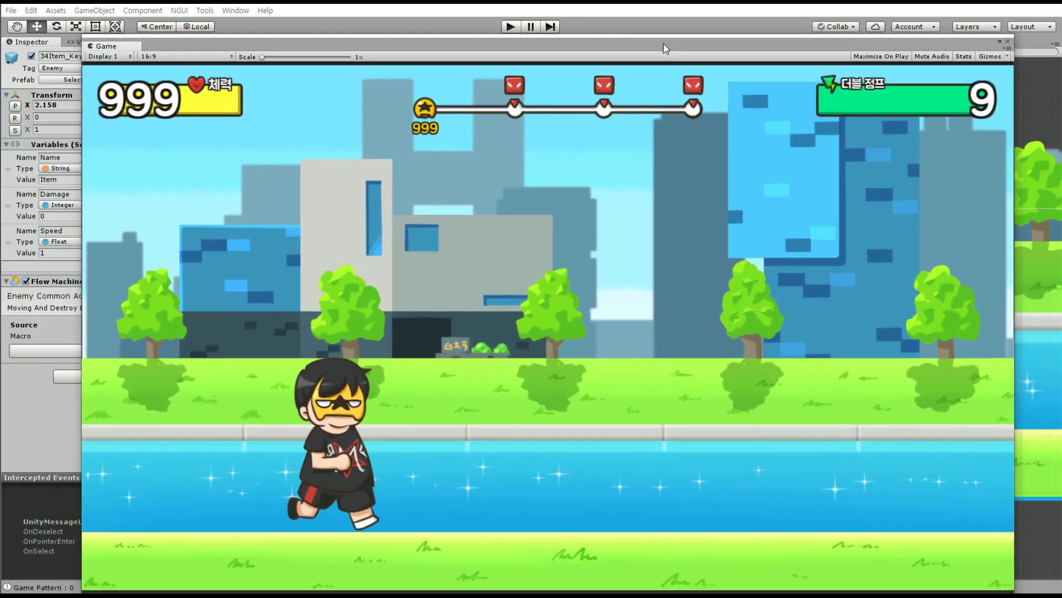
# Play the level, make the character jump and double-jump several times, then pause.
pyautogui.click(512, 31)
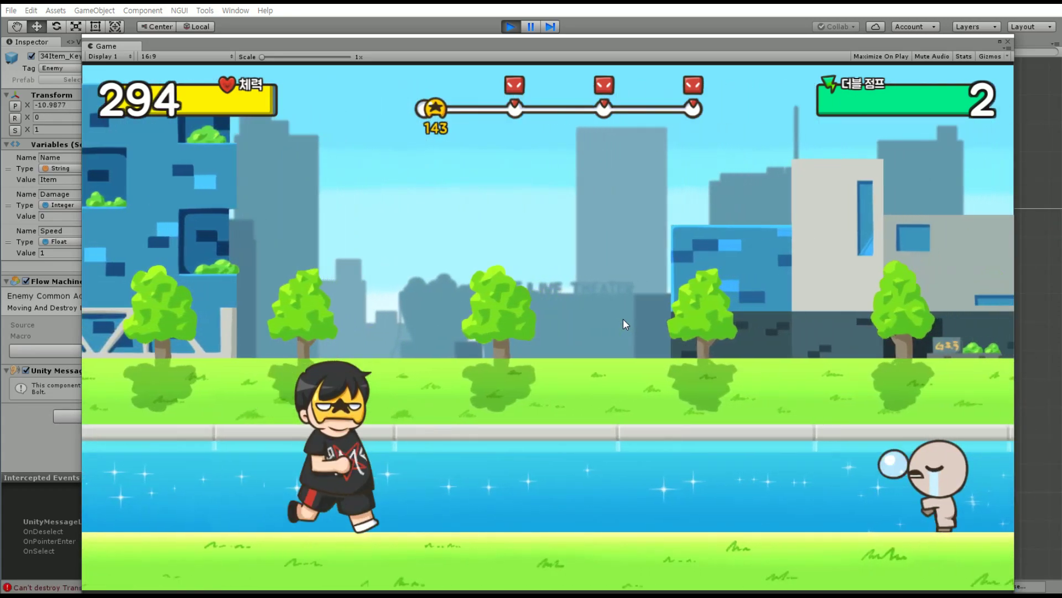
pyautogui.click(622, 315)
pyautogui.click(622, 316)
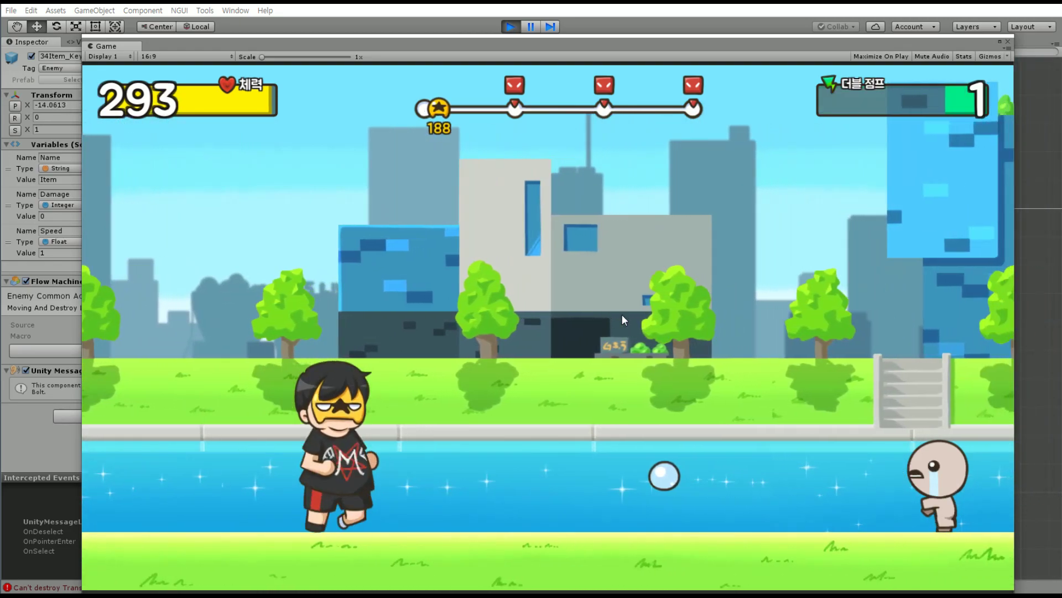
pyautogui.click(622, 315)
pyautogui.click(617, 314)
pyautogui.click(545, 132)
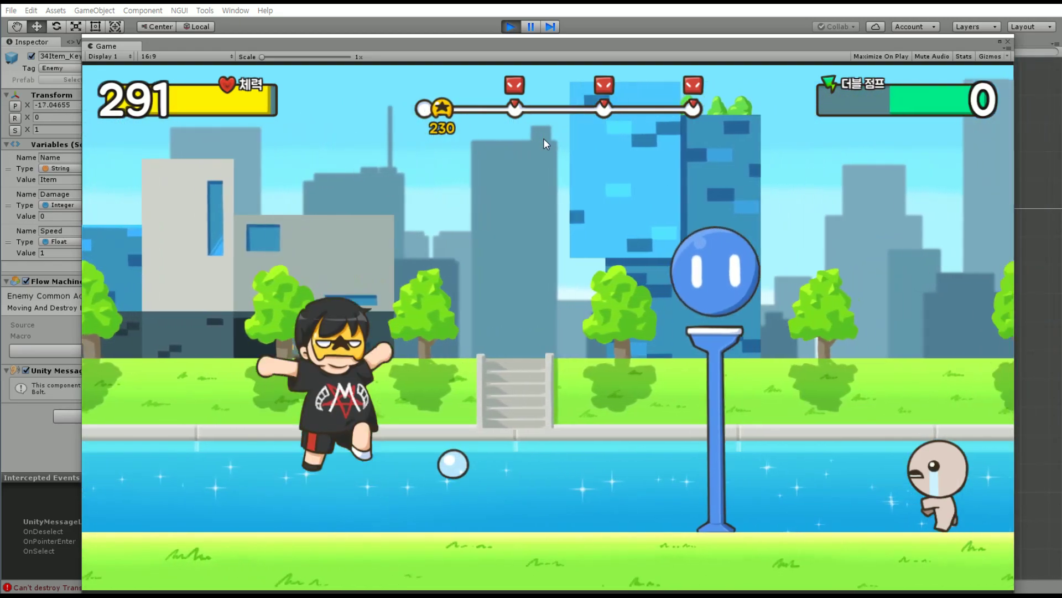
pyautogui.click(544, 139)
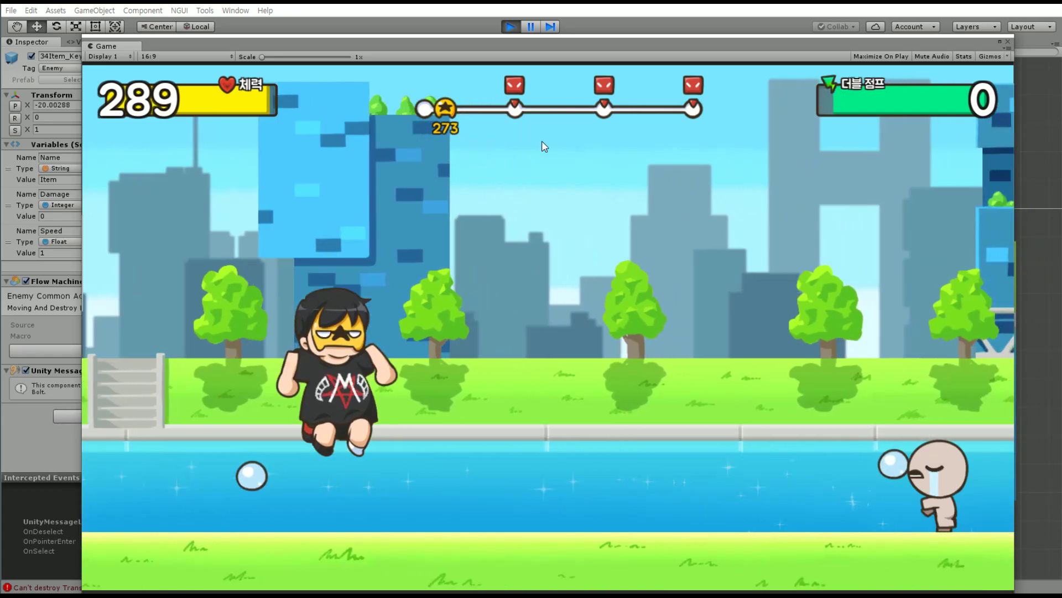
pyautogui.click(531, 27)
# Show the Scene variables in the Variables panel while toggling the Game view maximized.
pyautogui.hotkey('shift', 'space')
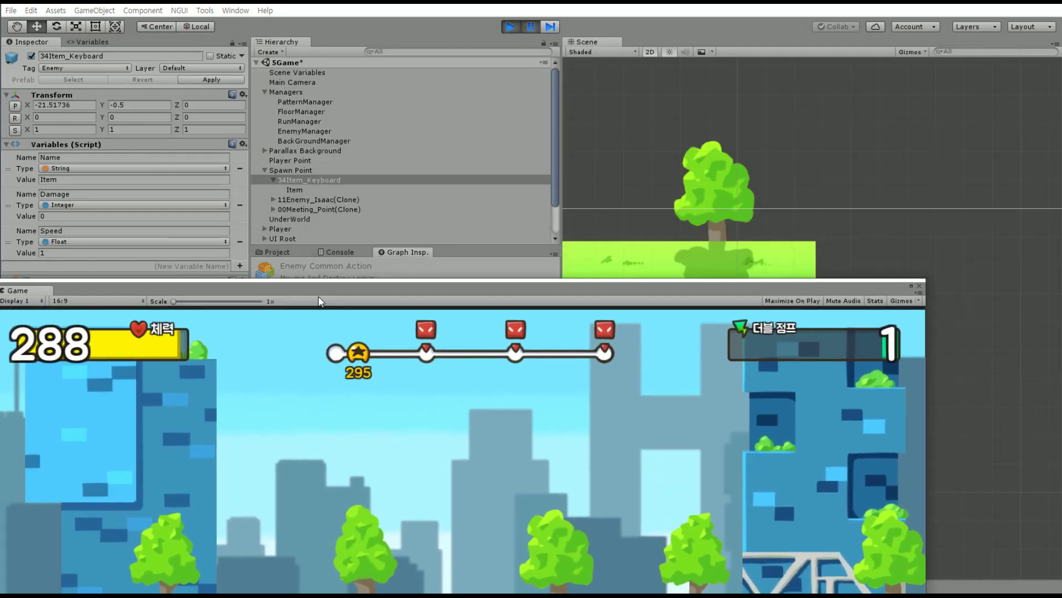
pyautogui.click(102, 46)
pyautogui.click(136, 53)
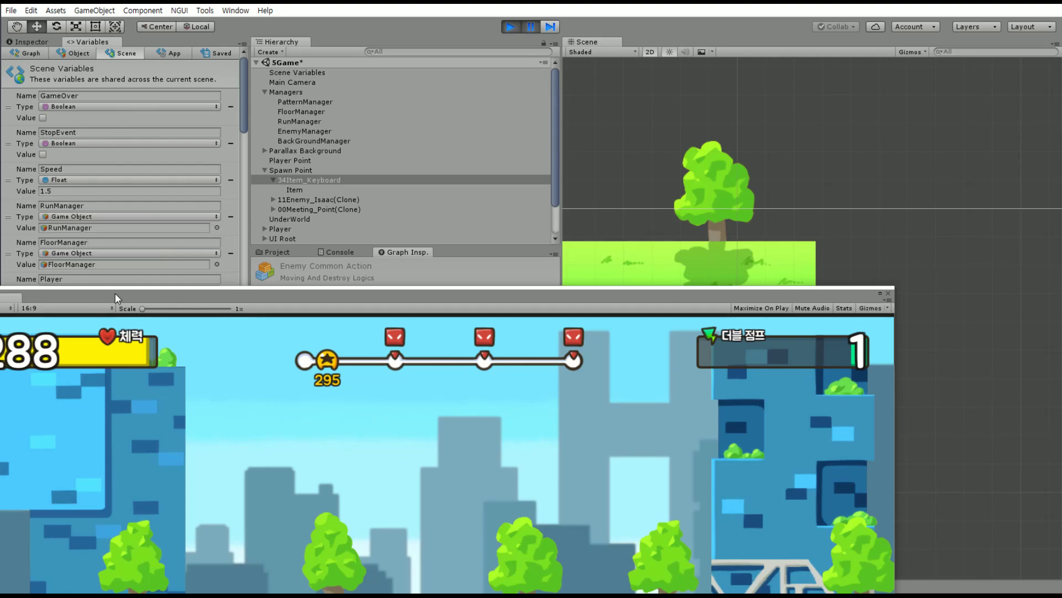
pyautogui.hotkey('shift', 'space')
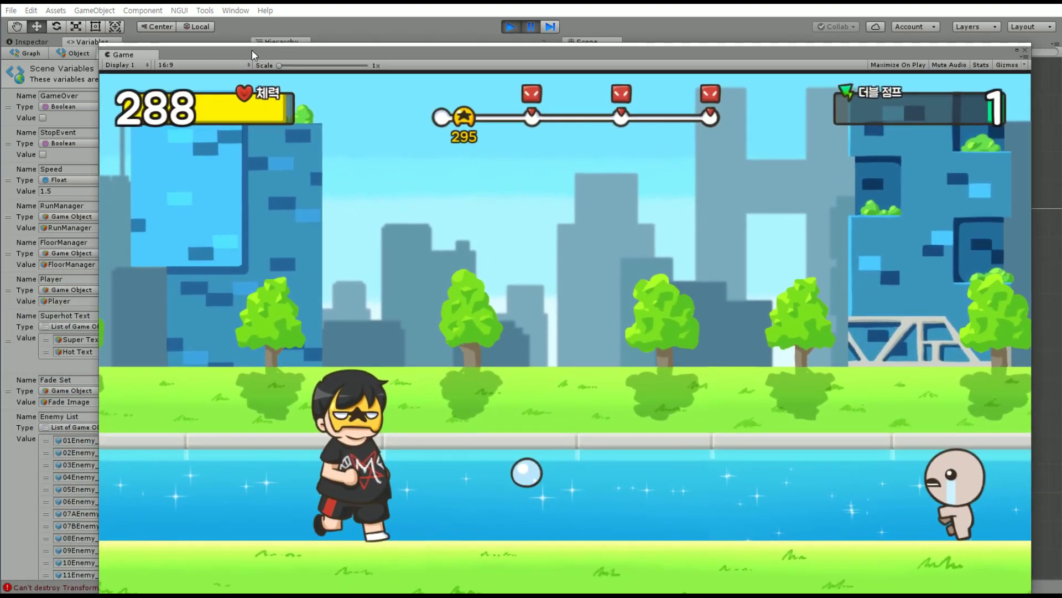
pyautogui.hotkey('shift', 'space')
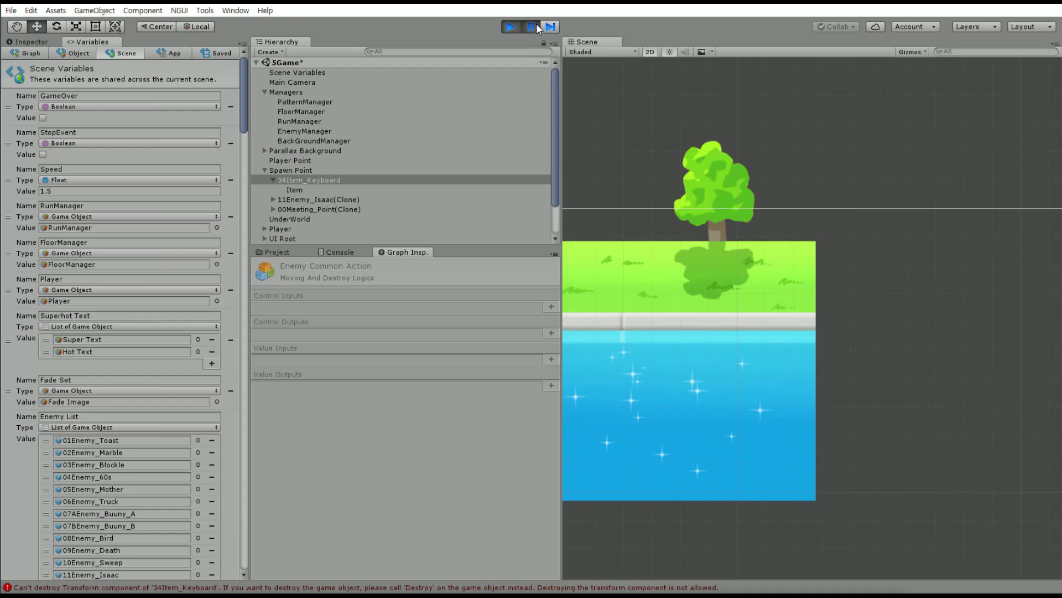
# Stop play mode and inspect 34Item_Keyboard and its child Item object.
pyautogui.click(516, 23)
pyautogui.click(306, 188)
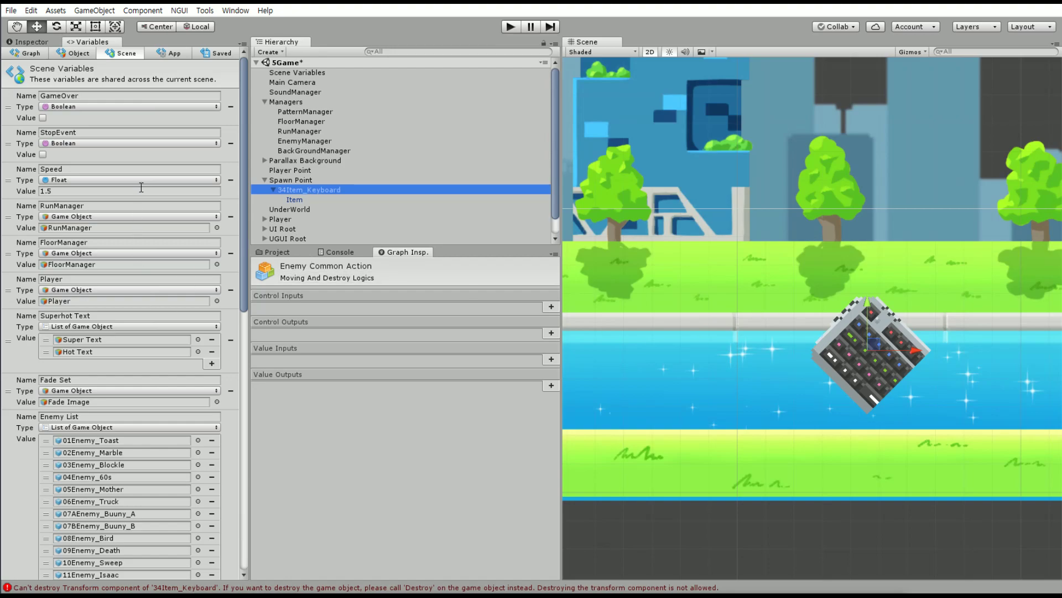
pyautogui.click(47, 43)
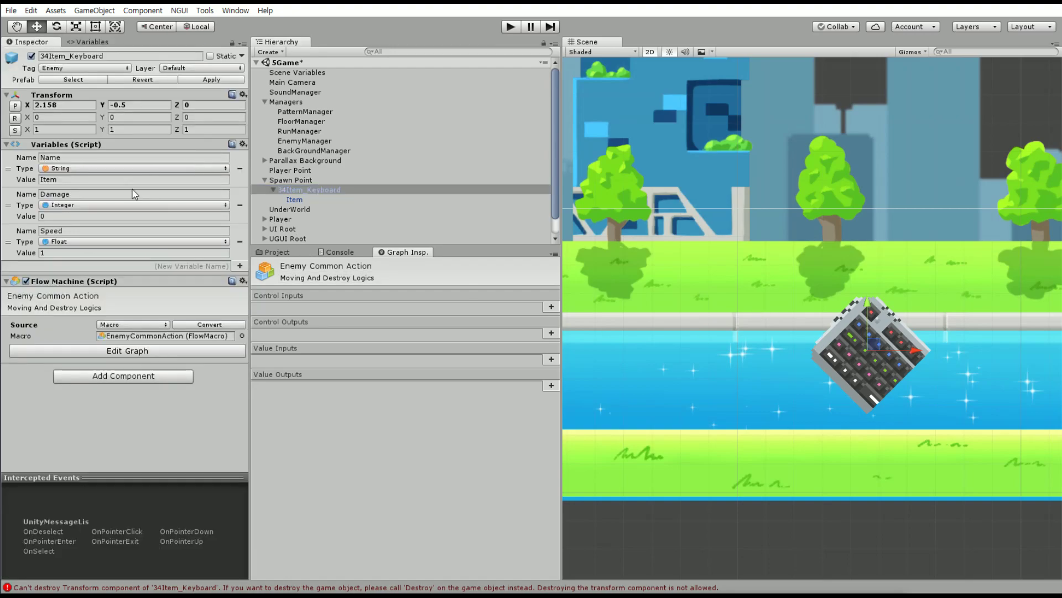
pyautogui.click(293, 200)
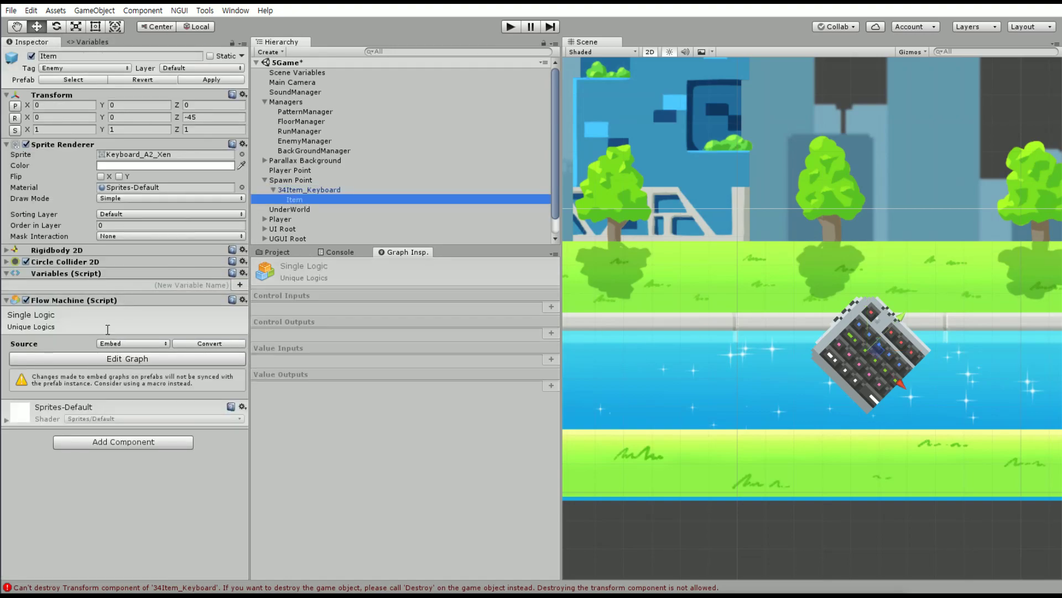
pyautogui.click(138, 360)
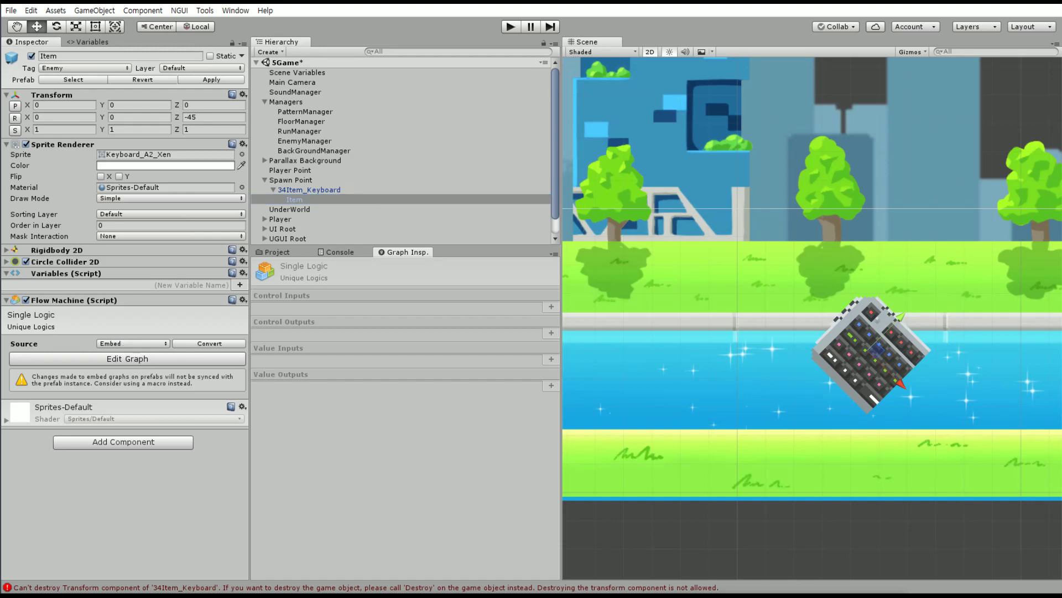
# Apply 34Item_Keyboard's changes to its prefab and delete the instance from the scene.
pyautogui.click(324, 190)
pyautogui.click(241, 83)
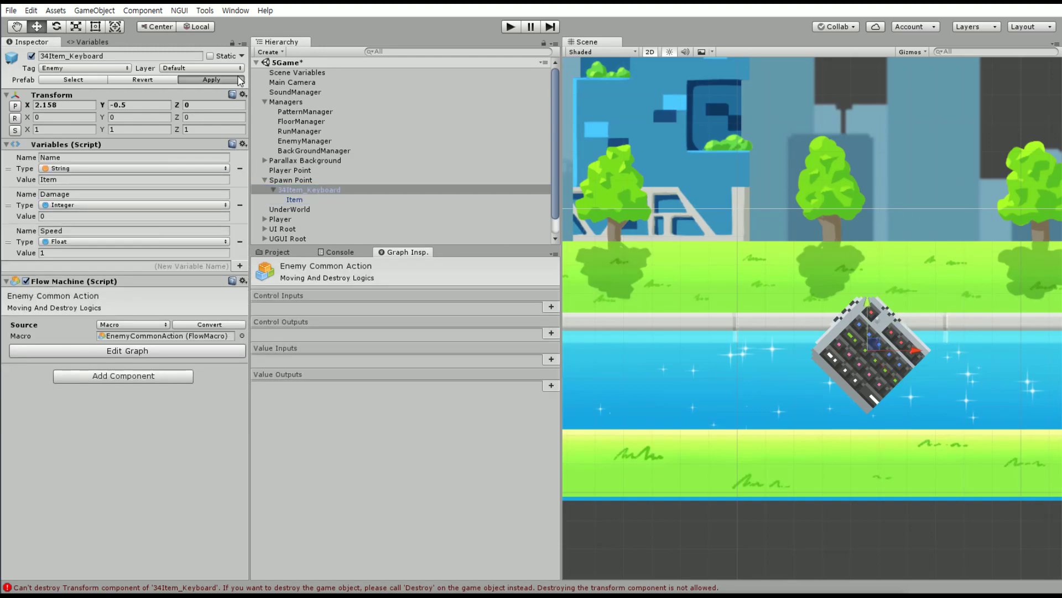
pyautogui.click(242, 84)
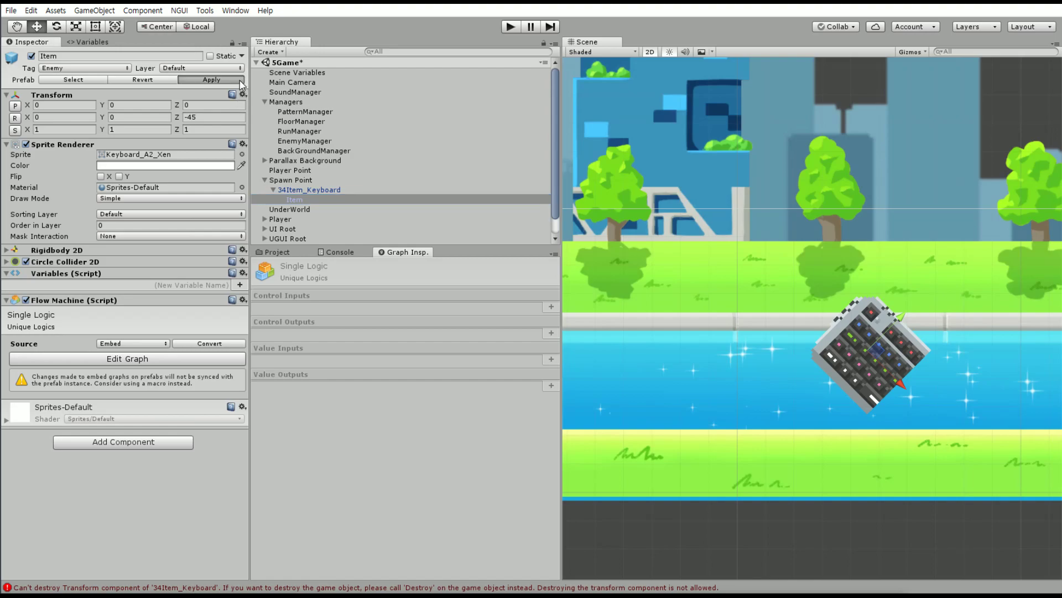
pyautogui.click(309, 189)
pyautogui.press('Delete')
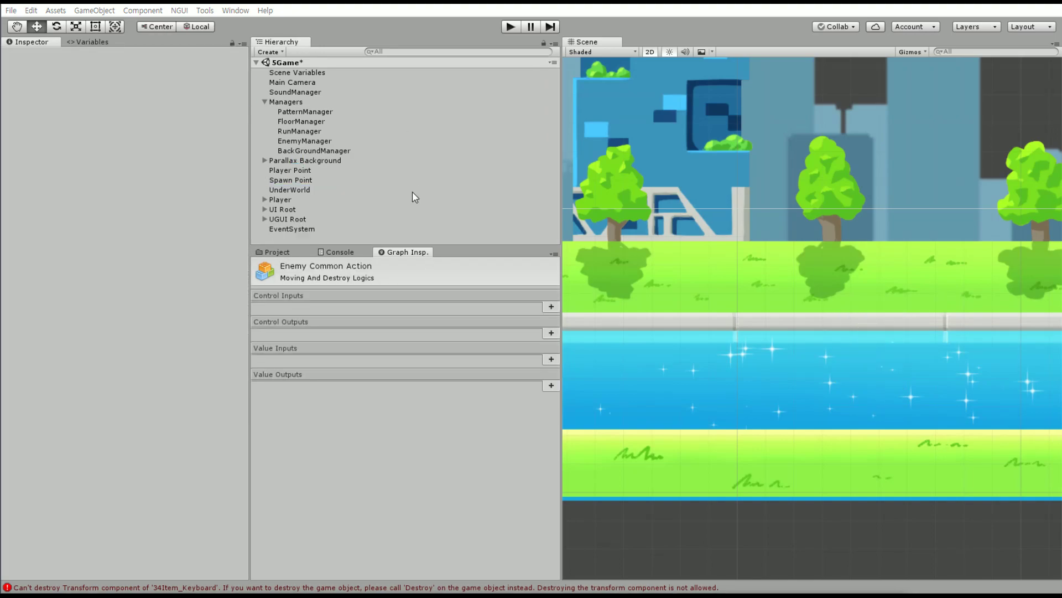
# Select the Item prefab in the 02.Prefabs assets and open its Single Logic flow graph.
pyautogui.click(277, 252)
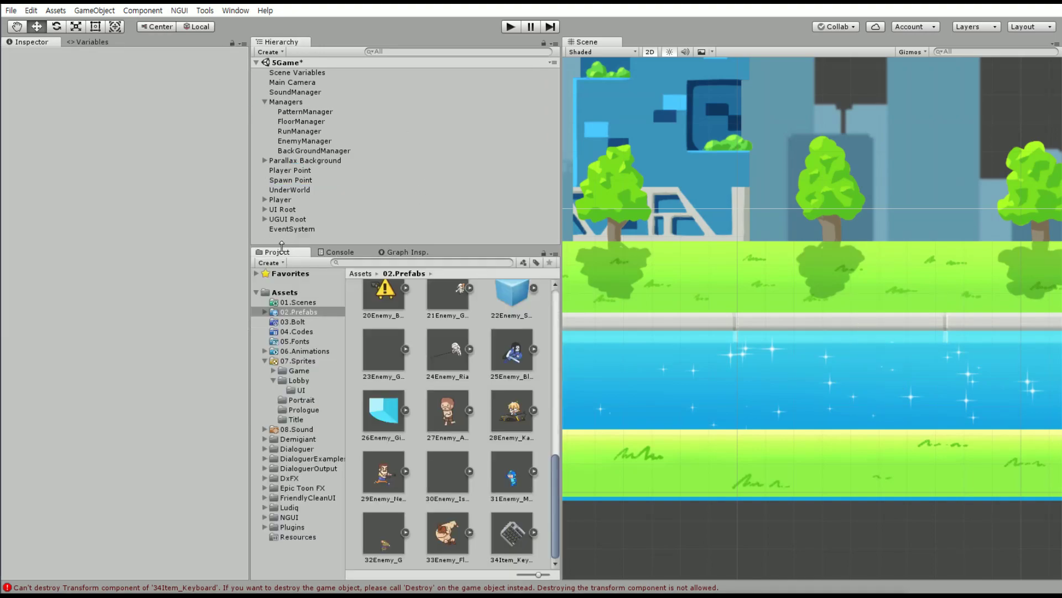
pyautogui.click(514, 541)
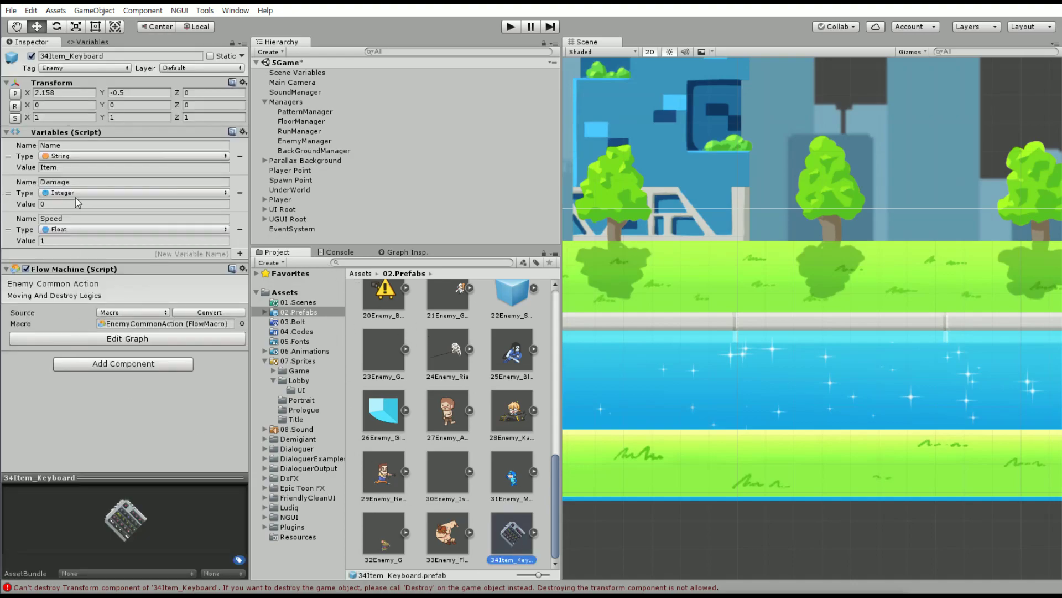
pyautogui.click(126, 340)
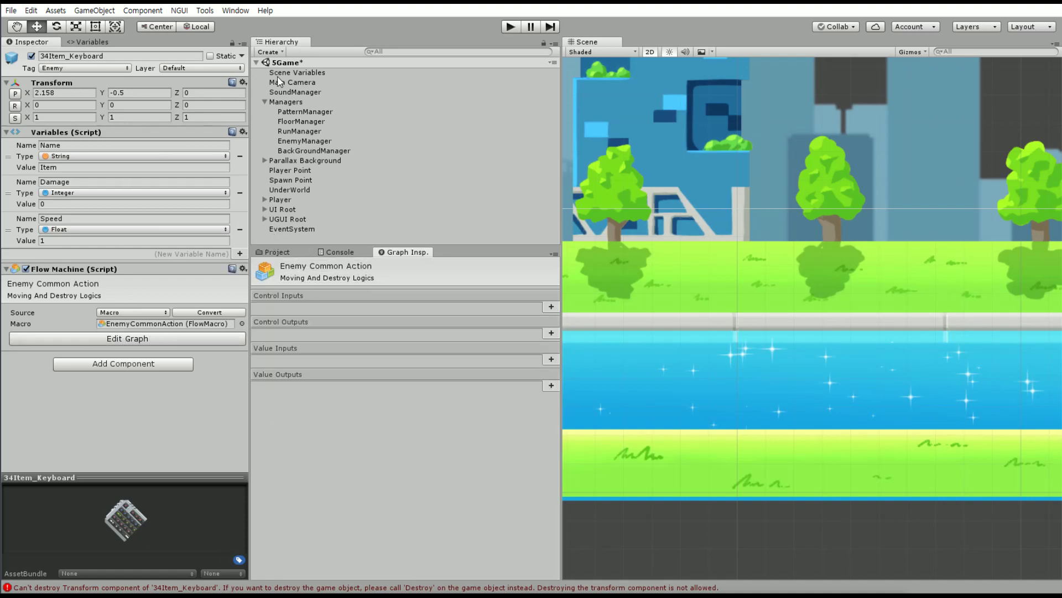
pyautogui.click(272, 252)
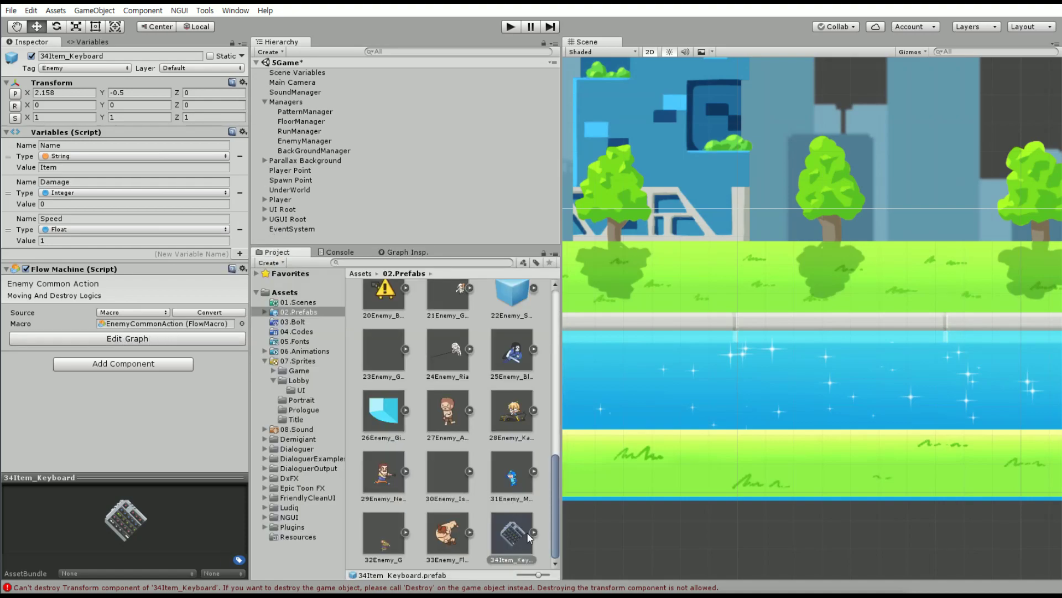
pyautogui.scroll(-2, 454, 480)
pyautogui.click(387, 531)
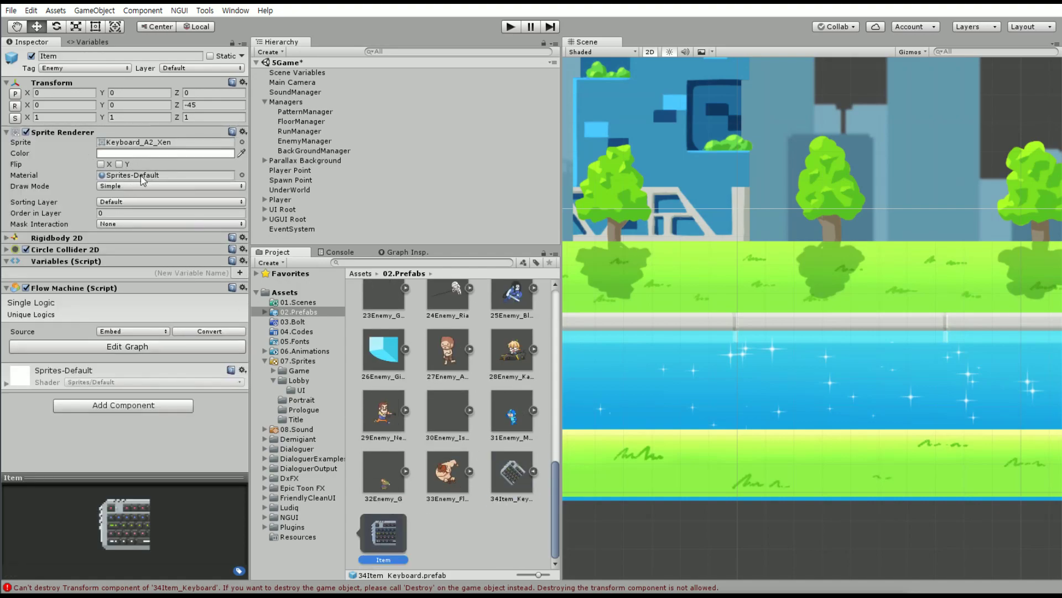
pyautogui.click(145, 349)
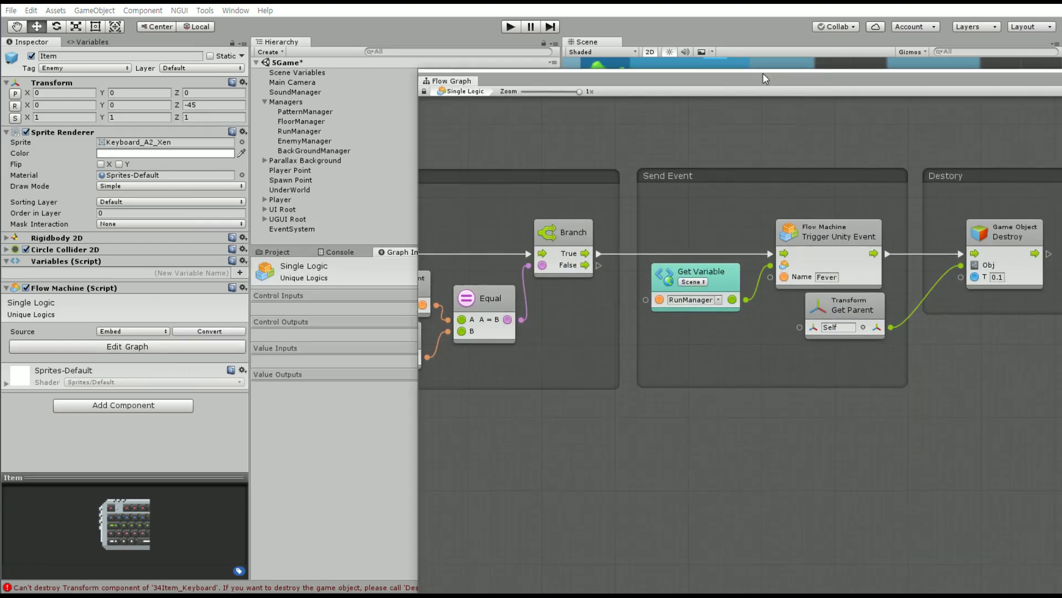
# Pan the Item flow graph to the Destory group and delete its Game Object Destroy node.
pyautogui.moveTo(762, 74); pyautogui.dragTo(435, 42)
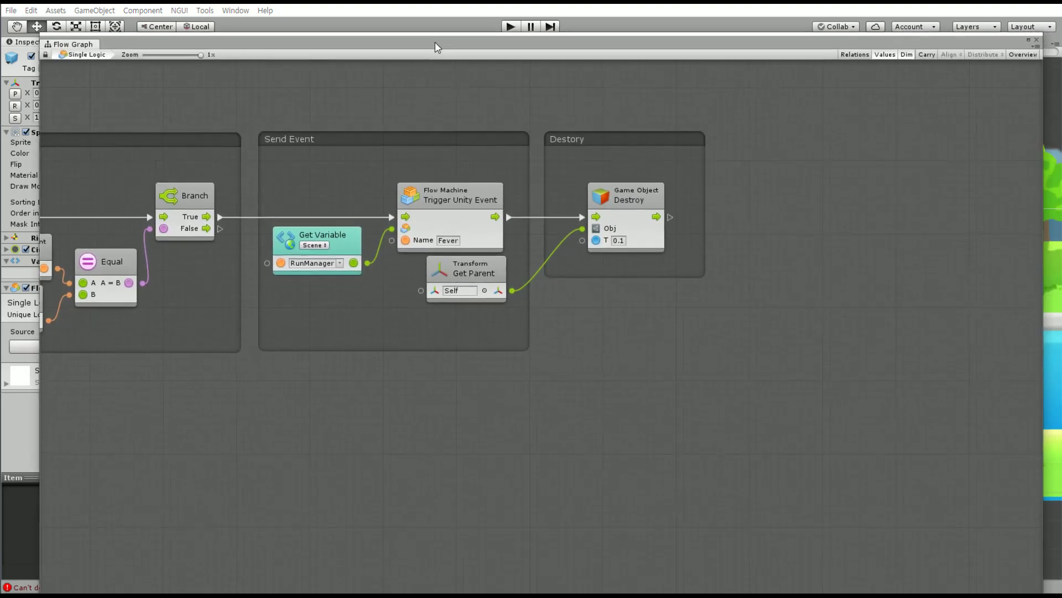
pyautogui.click(473, 255)
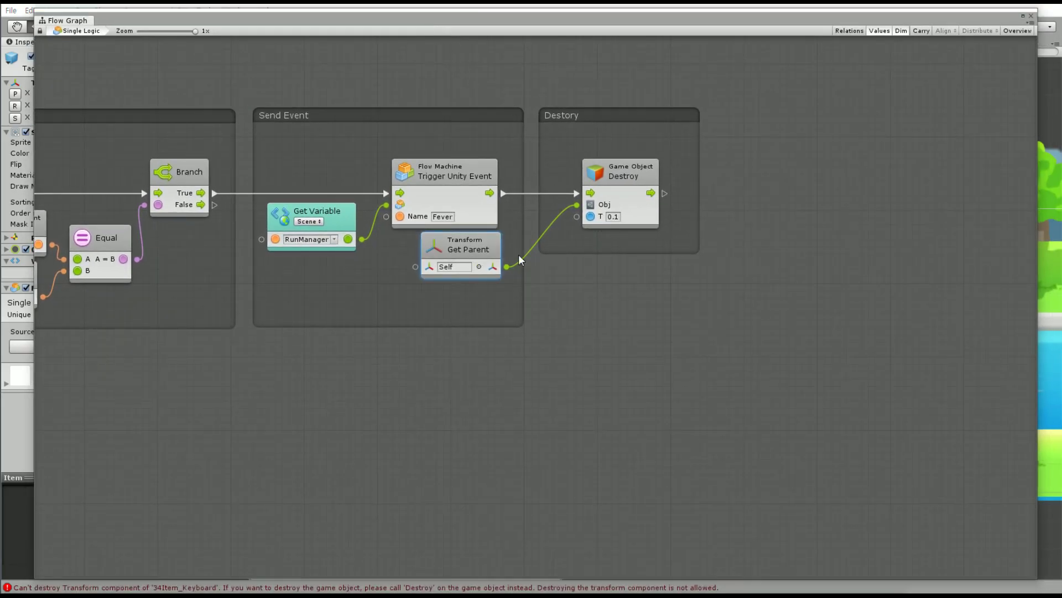
pyautogui.moveTo(583, 280); pyautogui.dragTo(701, 307, button='middle')
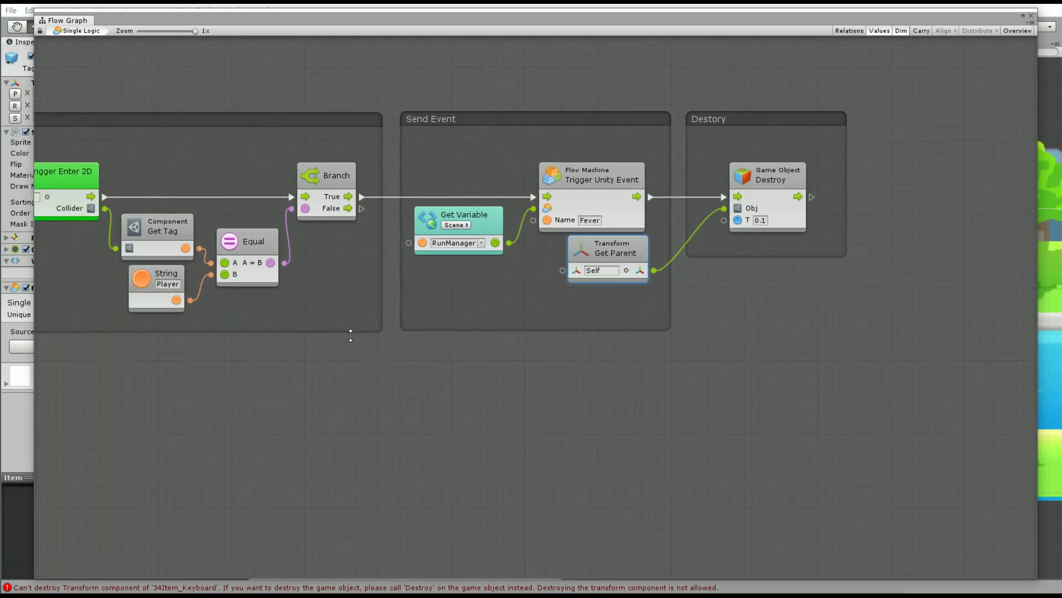
pyautogui.moveTo(351, 332); pyautogui.dragTo(364, 382, button='middle')
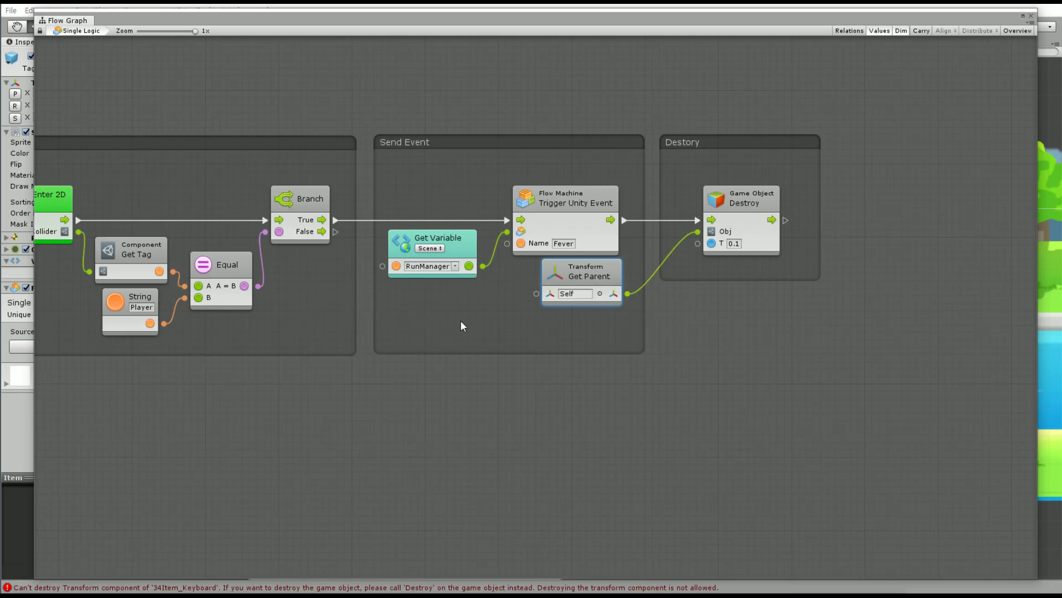
pyautogui.hscroll(3, 553, 343)
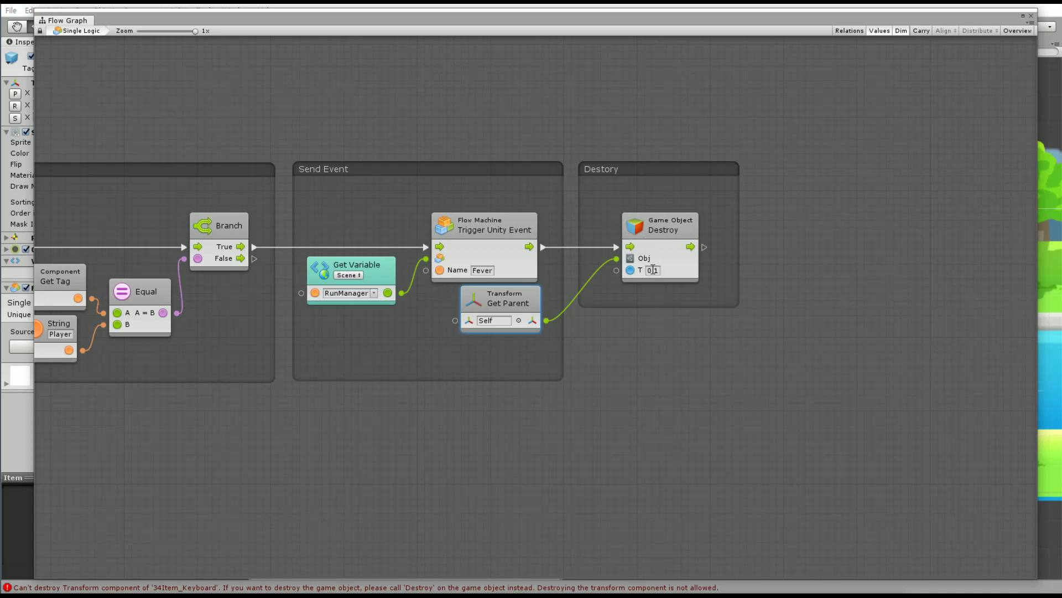
pyautogui.click(652, 232)
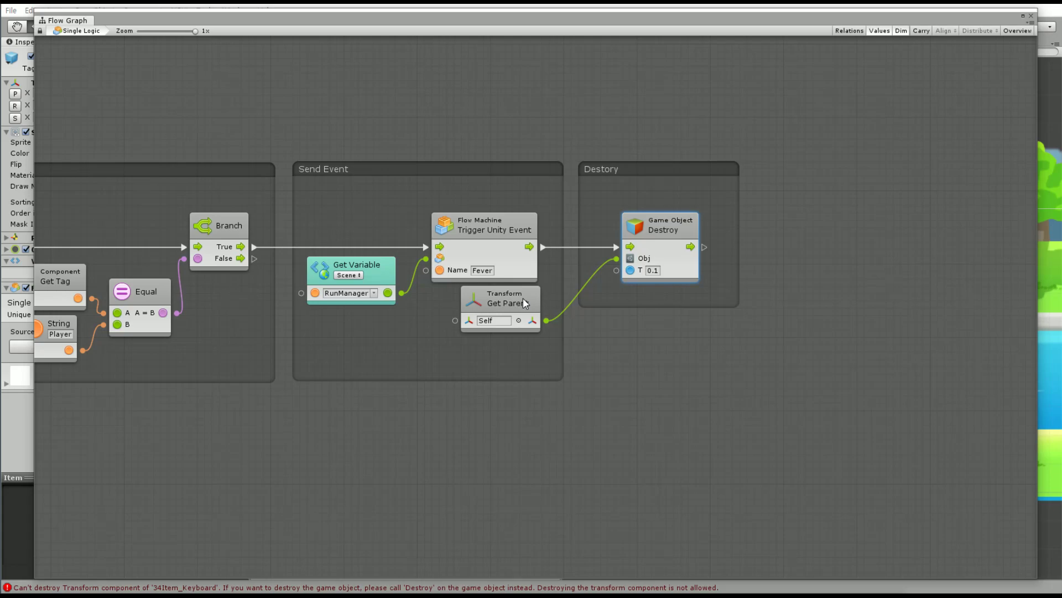
pyautogui.press('Delete')
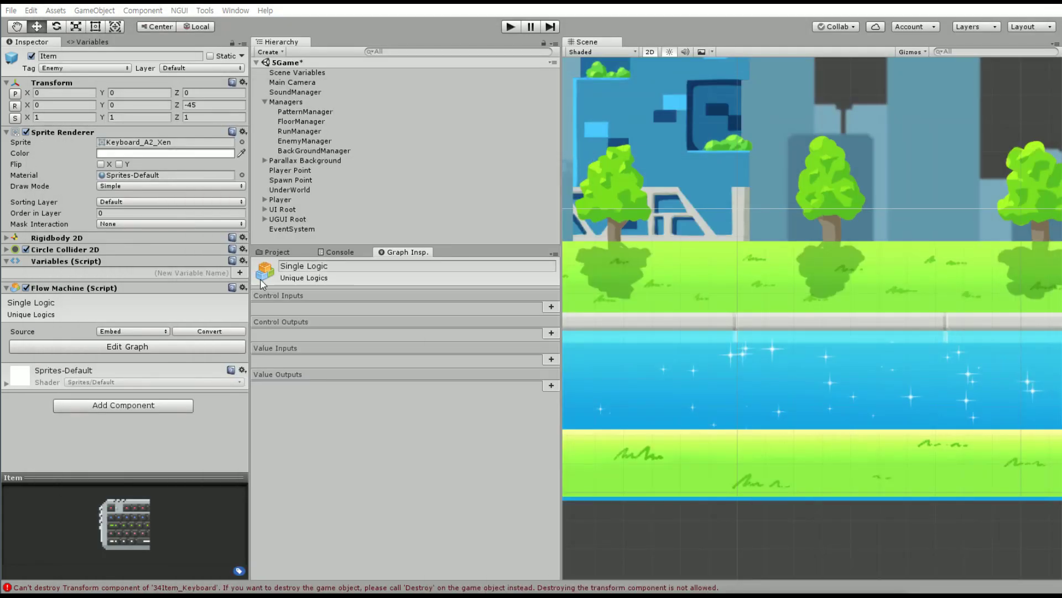
# Bring the Flow Graph window back up on the Item's Single Logic graph.
pyautogui.click(10, 10)
pyautogui.click(11, 10)
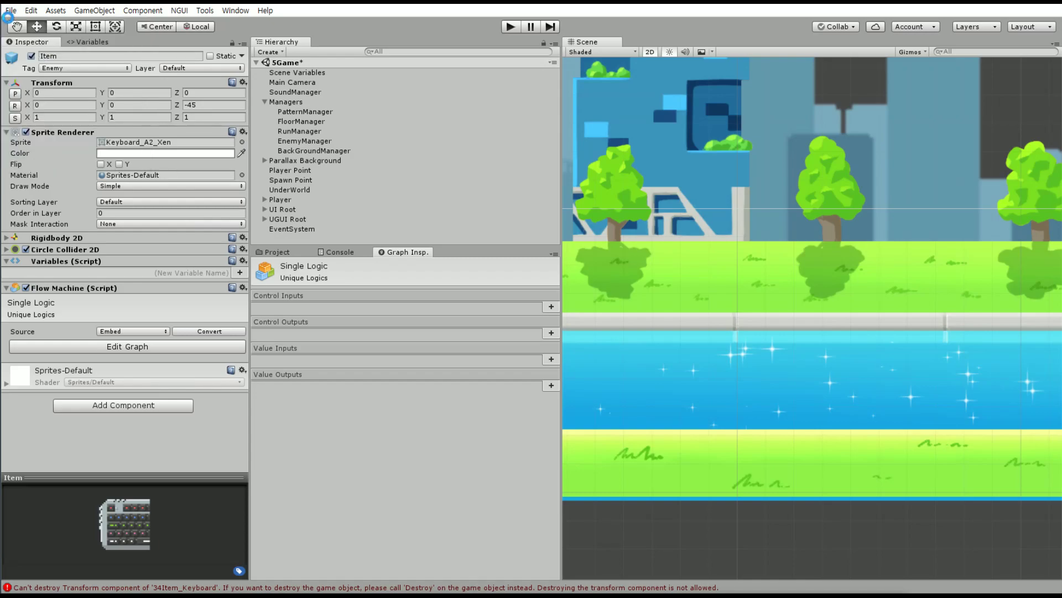
pyautogui.click(10, 10)
pyautogui.click(10, 10)
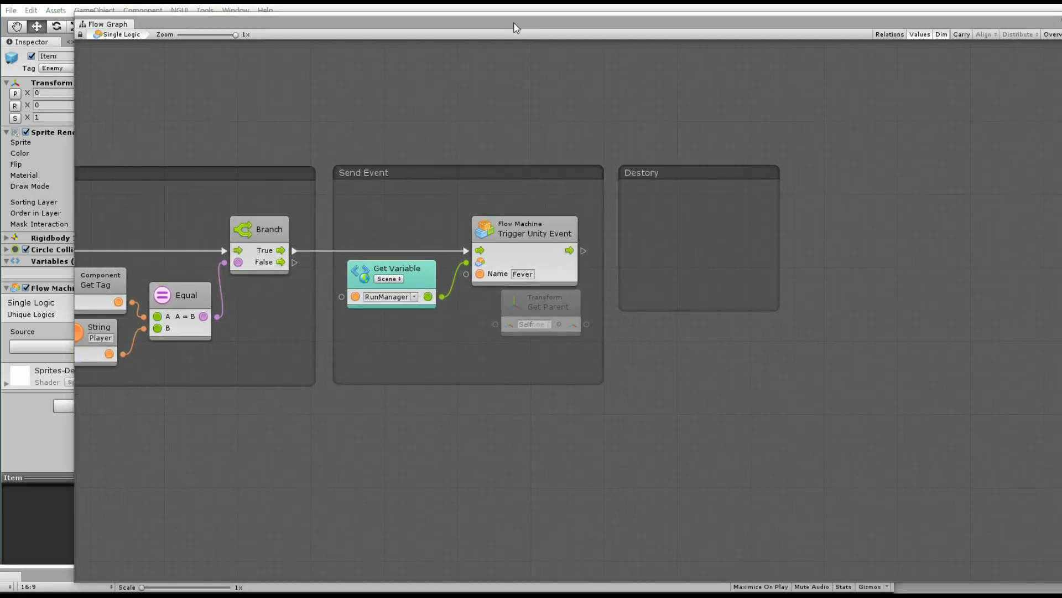
# Add a Game Object Destroy (Obj) unit inside the Destory group.
pyautogui.rightClick(610, 218)
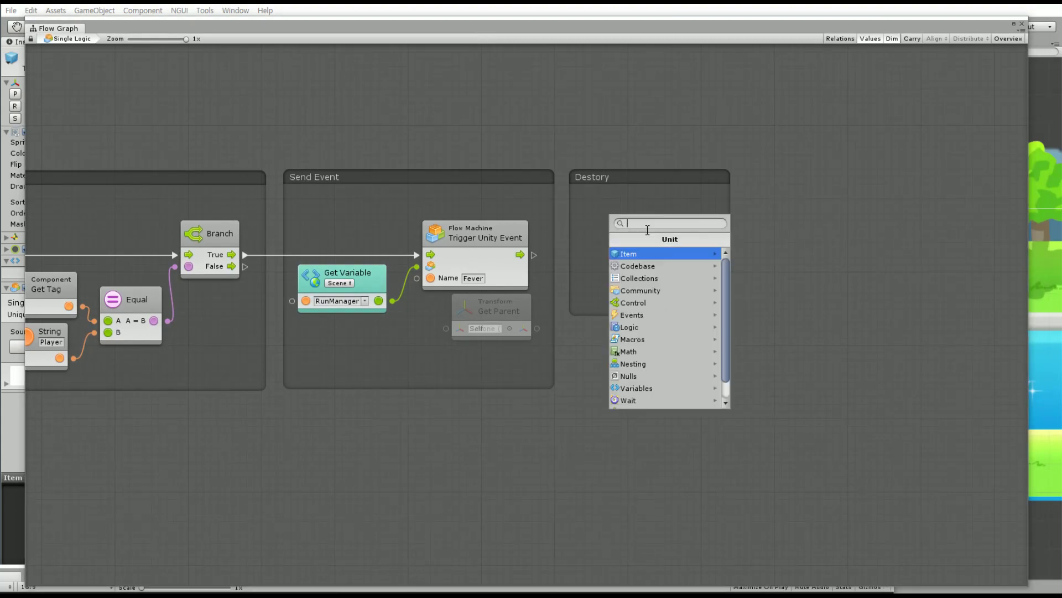
pyautogui.write('Game Object')
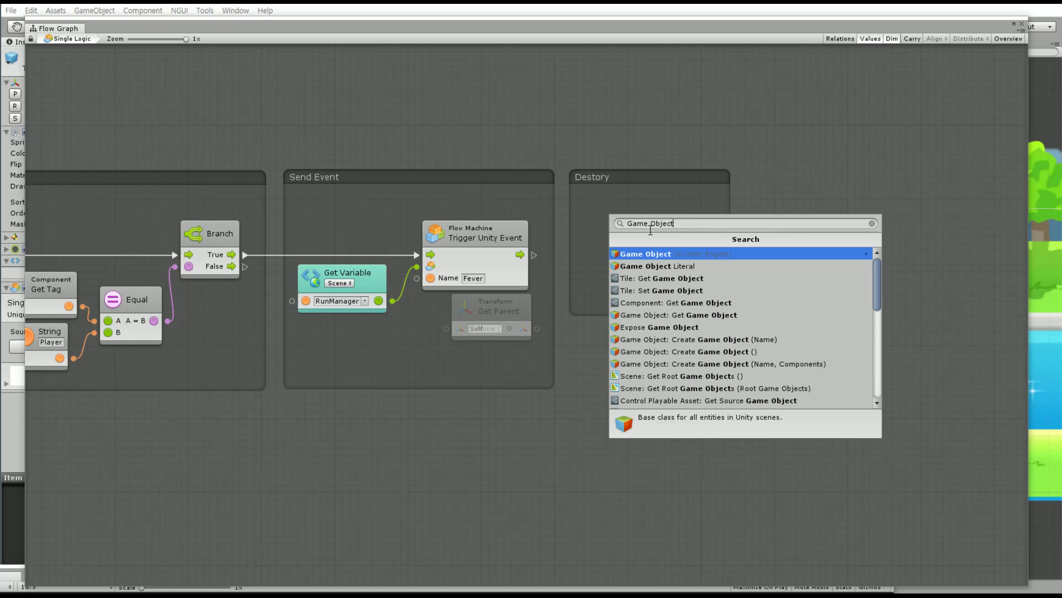
pyautogui.press('Down')
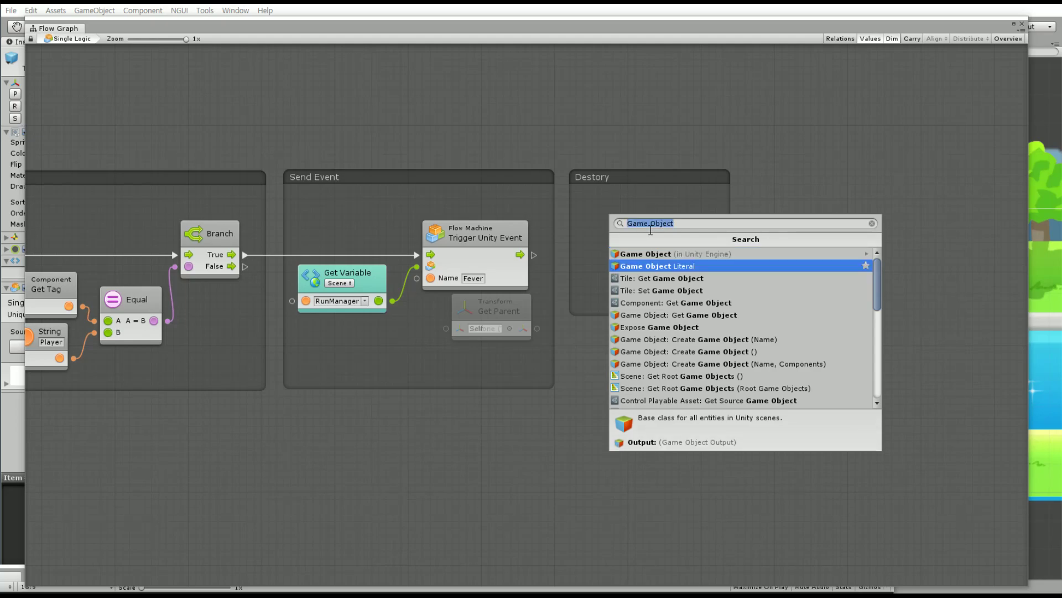
pyautogui.press('Up')
pyautogui.press('Right')
pyautogui.press('Down')
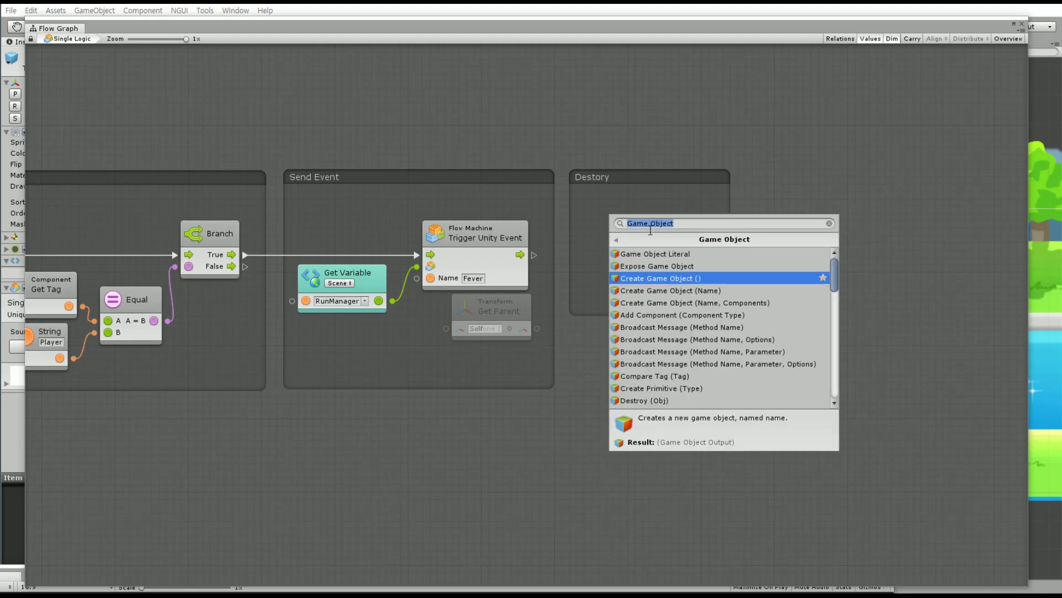
pyautogui.press('Down')
pyautogui.press('Down')
pyautogui.press('Down')
pyautogui.press('Down')
pyautogui.press('Down')
pyautogui.press('Return')
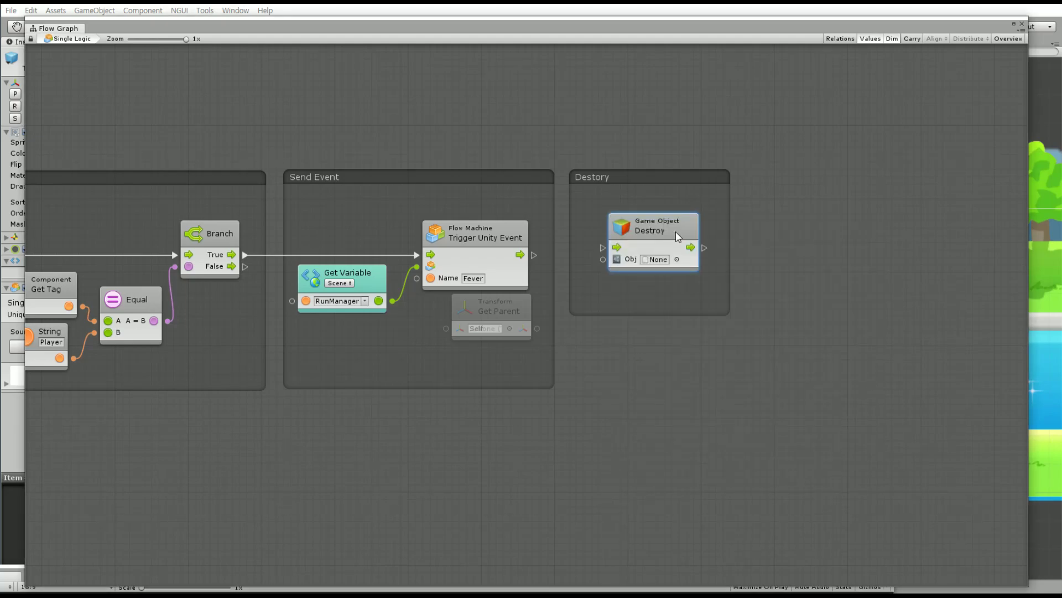
# Wire Get Parent into Destroy's Obj and run it after the Fever trigger, then close the graph.
pyautogui.moveTo(537, 328); pyautogui.dragTo(603, 259)
pyautogui.moveTo(534, 255); pyautogui.dragTo(636, 236)
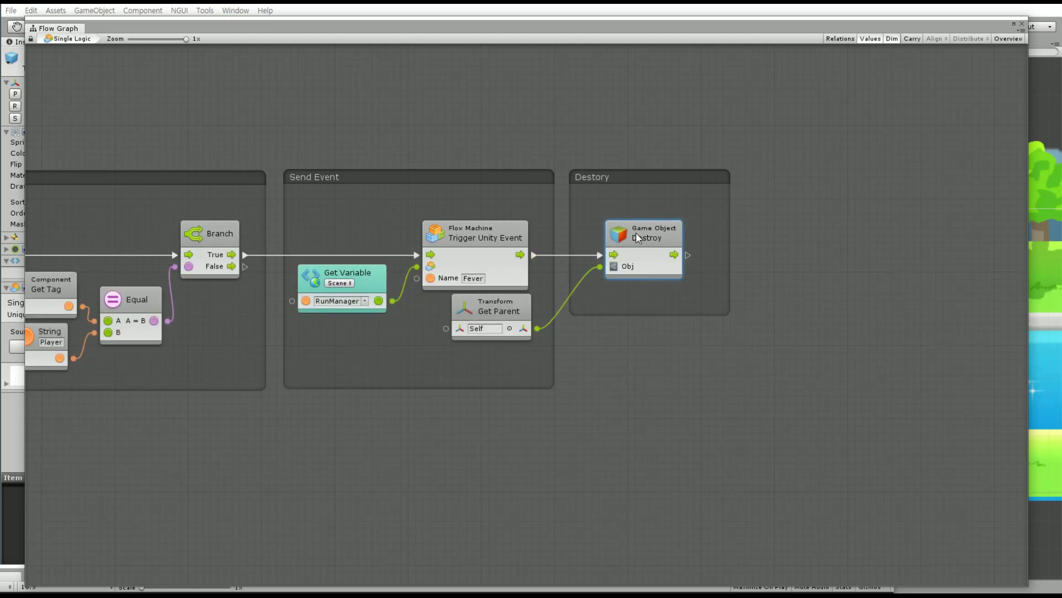
pyautogui.doubleClick(540, 30)
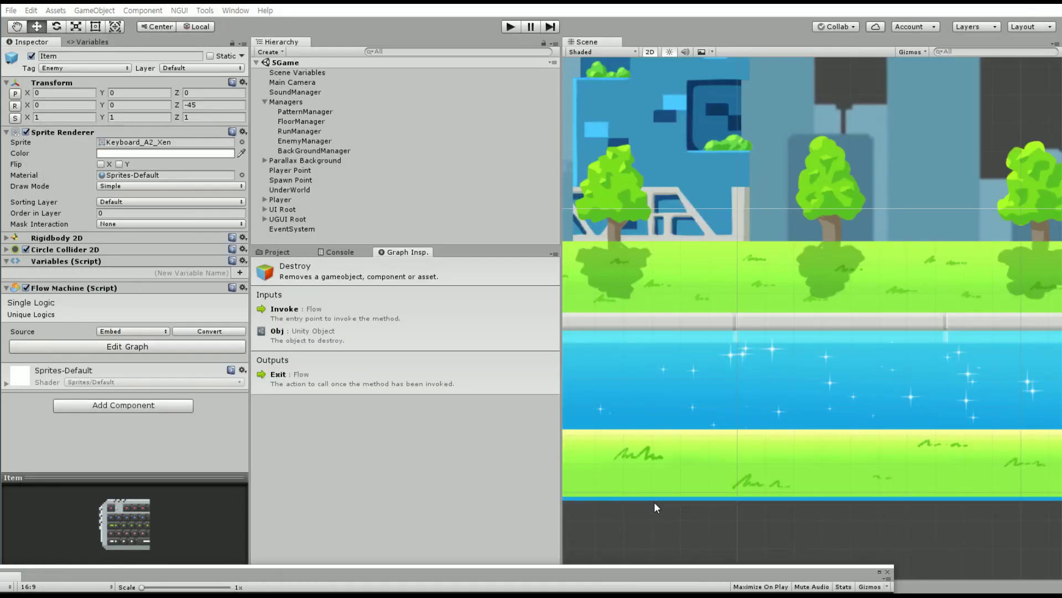
# Playtest the game, jumping the runner over the toast enemies, then dock the Game window at the bottom.
pyautogui.hotkey('ctrl', 'p')
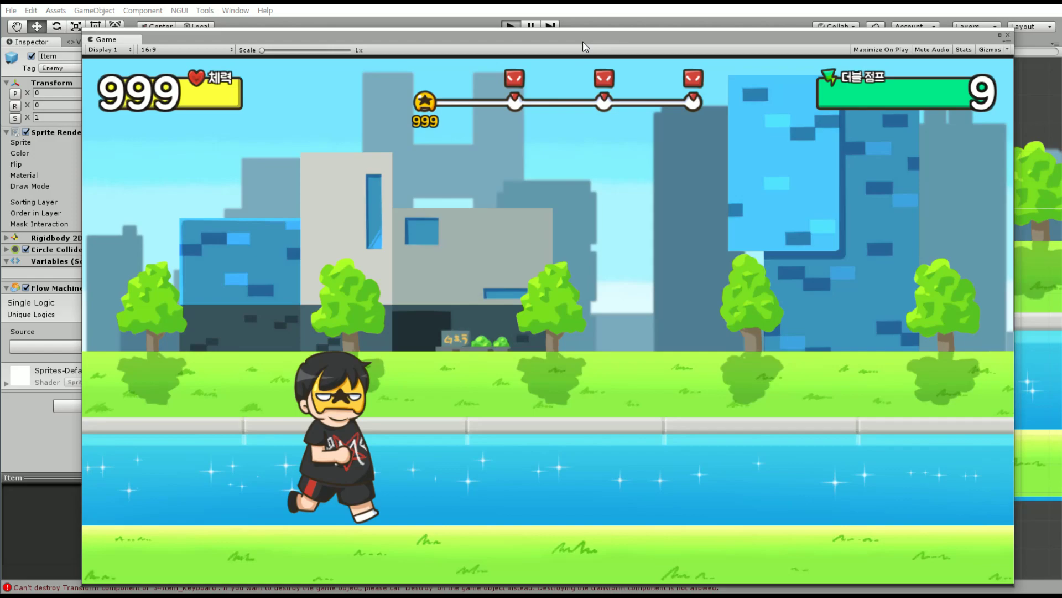
pyautogui.moveTo(583, 41); pyautogui.dragTo(614, 54)
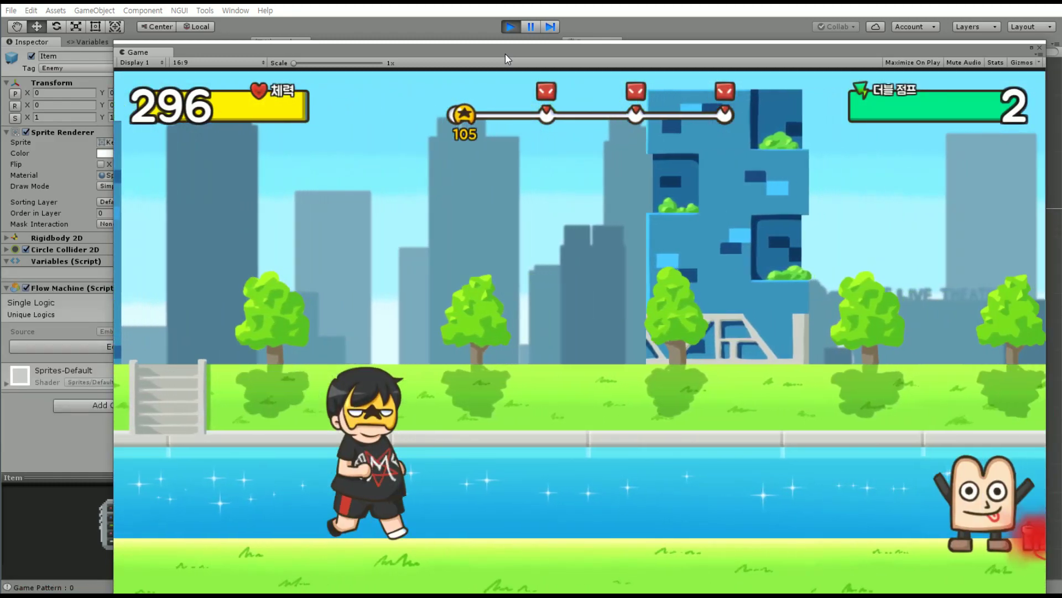
pyautogui.press('space')
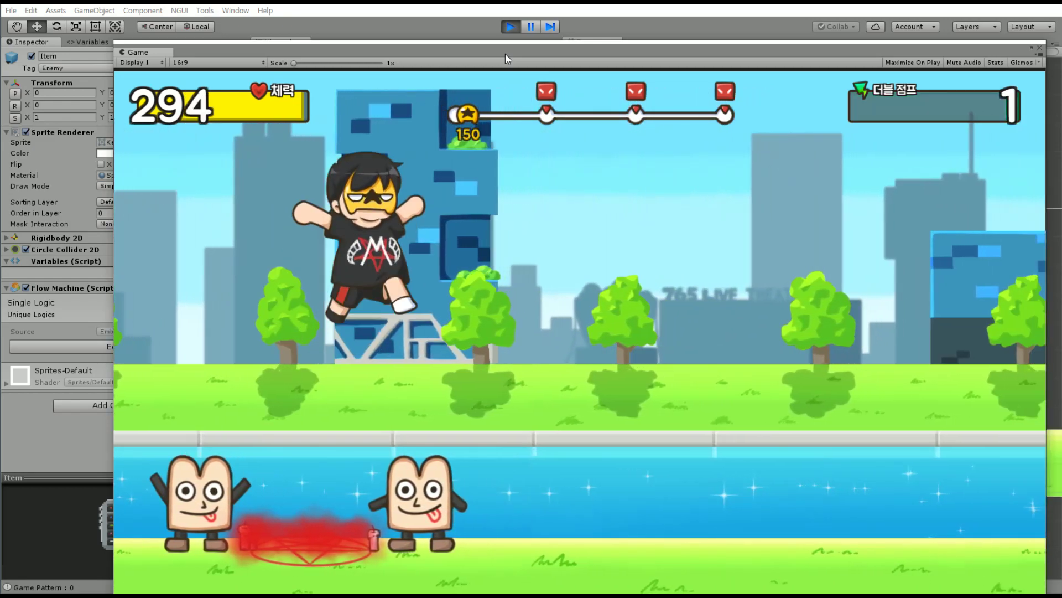
pyautogui.moveTo(506, 53); pyautogui.dragTo(492, 478)
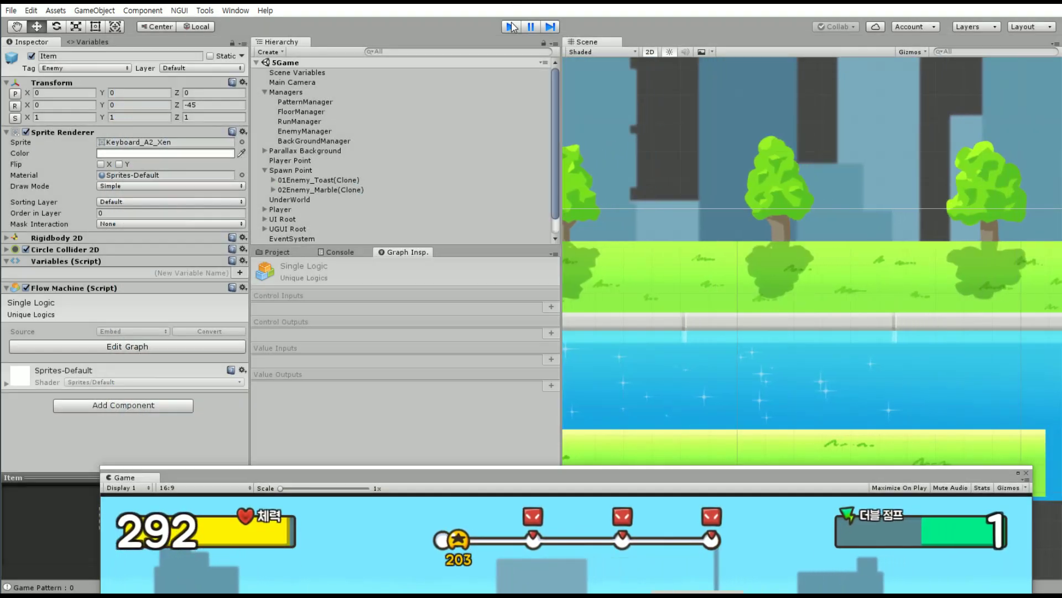
# Stop the test and place the 34Item_Keyboard prefab between Player Point and Spawn Point.
pyautogui.click(513, 27)
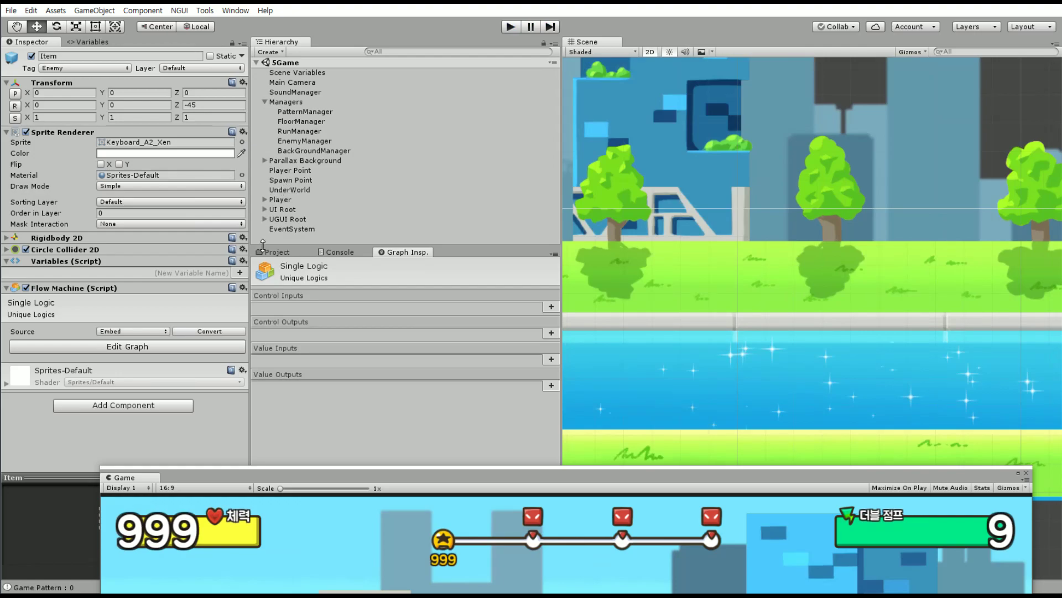
pyautogui.click(274, 252)
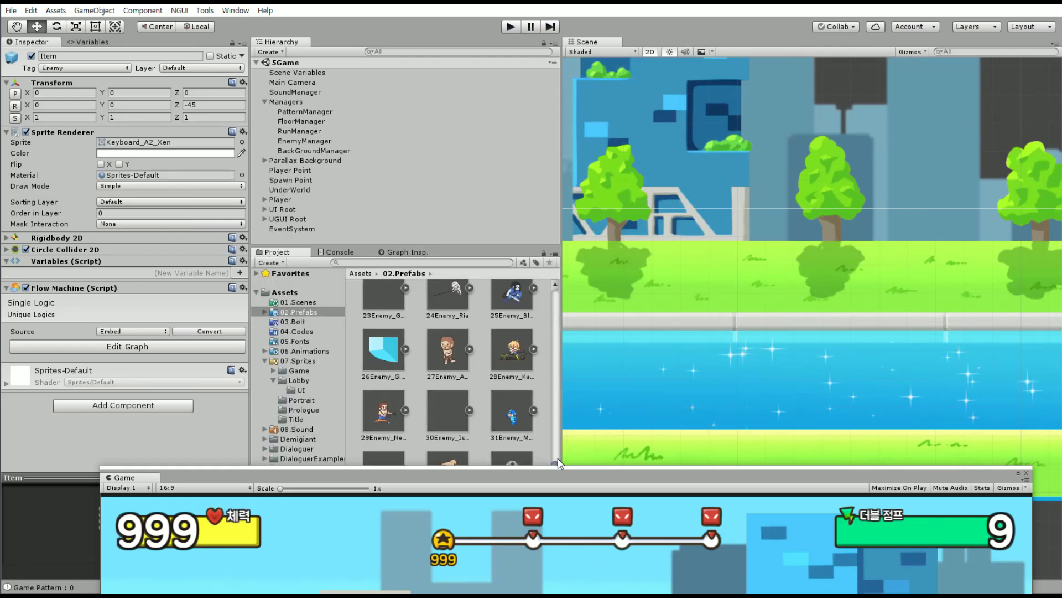
pyautogui.moveTo(558, 470); pyautogui.dragTo(536, 559)
pyautogui.moveTo(512, 473); pyautogui.dragTo(299, 183)
pyautogui.moveTo(495, 565)
pyautogui.mouseDown()
pyautogui.moveTo(484, 116)
pyautogui.moveTo(510, 33)
pyautogui.mouseUp()
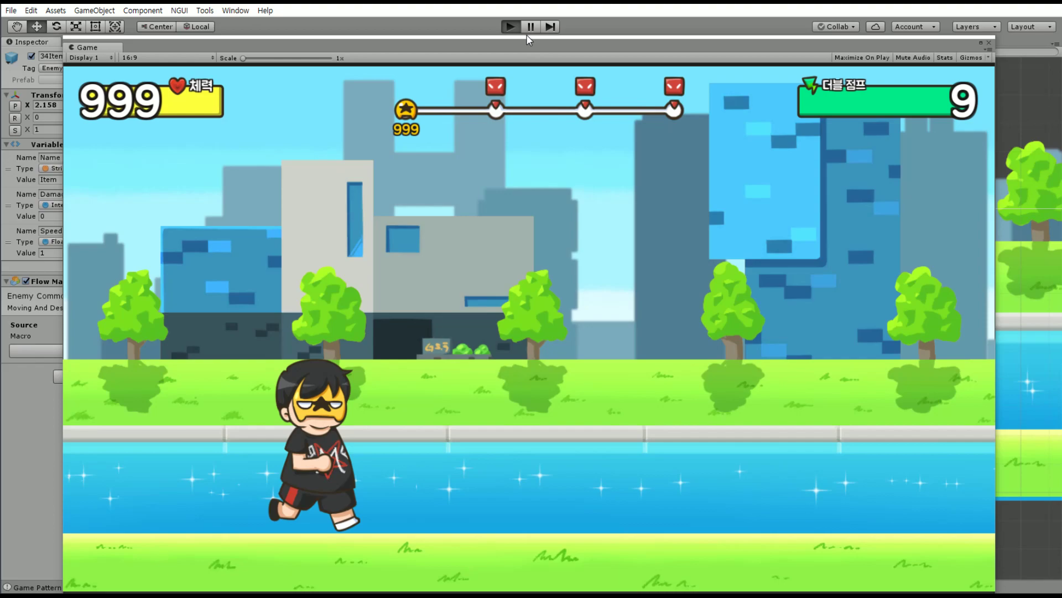
# Playtest with the keyboard item, jump once, then pause and move the Game view down-left.
pyautogui.hotkey('ctrl', 'p')
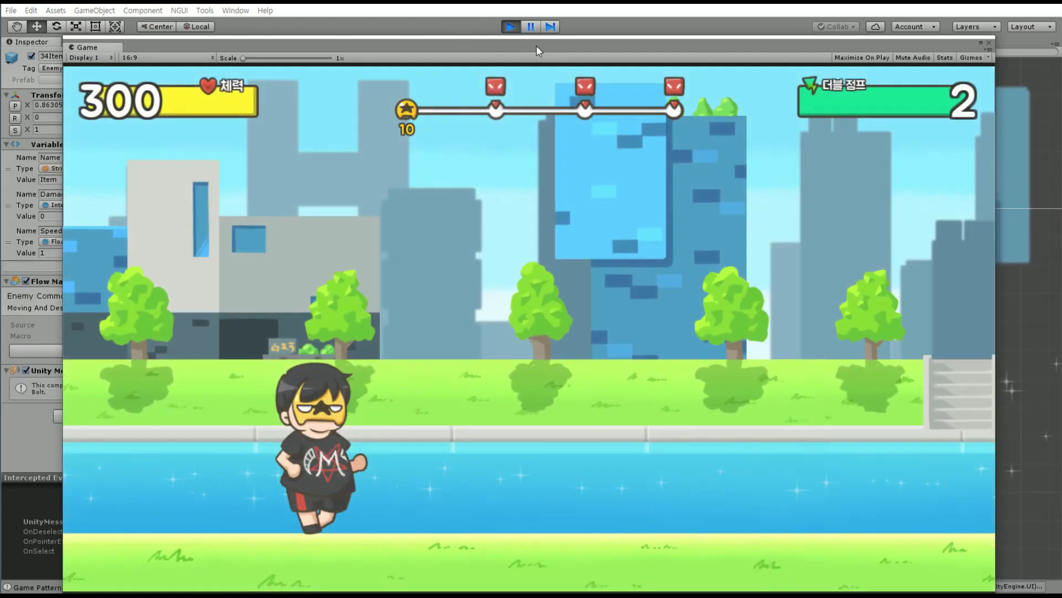
pyautogui.moveTo(536, 45); pyautogui.dragTo(556, 54)
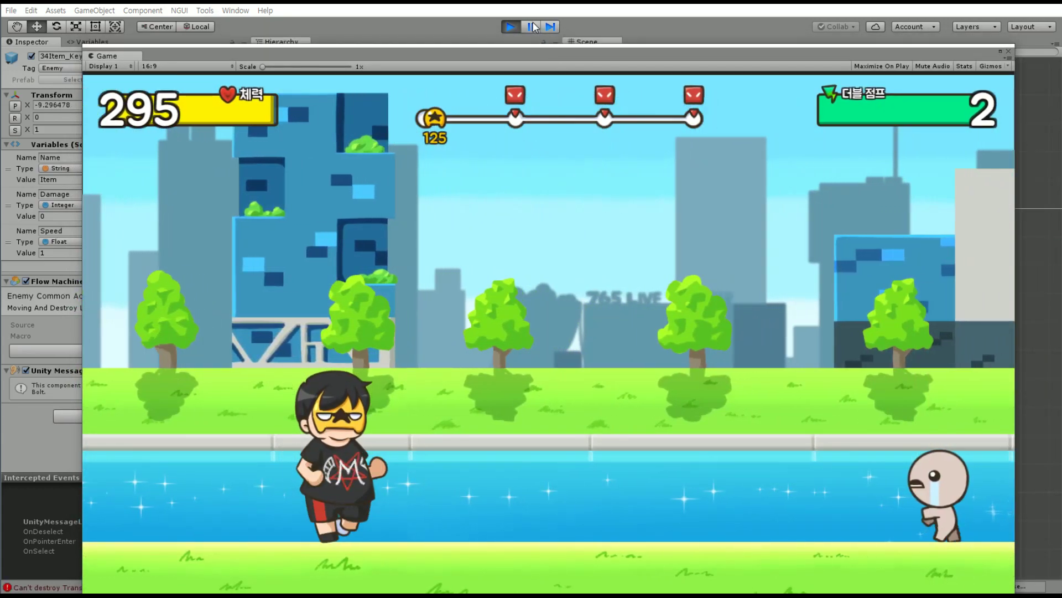
pyautogui.press('space')
pyautogui.click(532, 27)
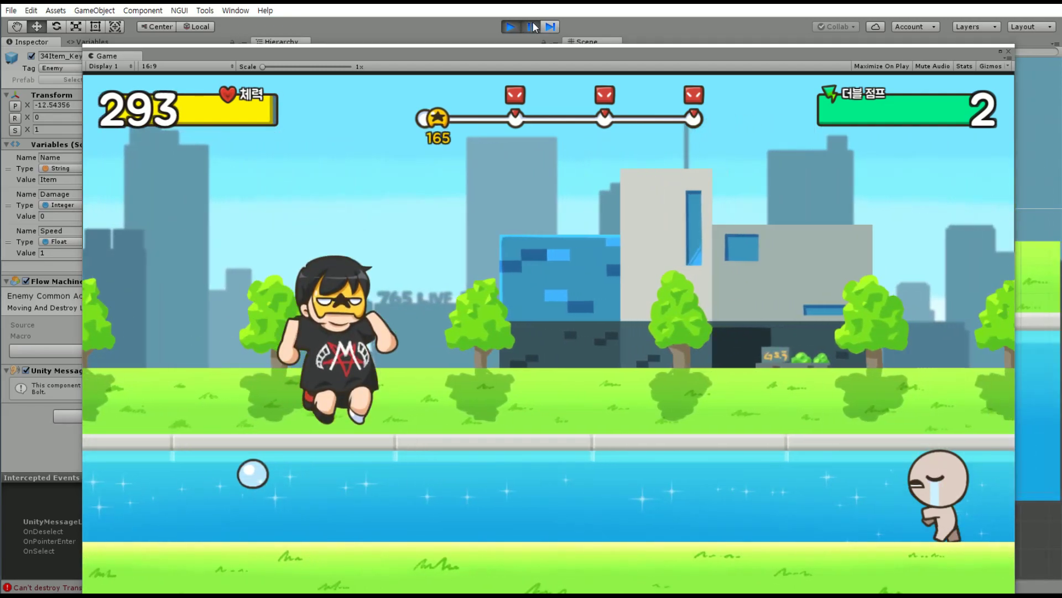
pyautogui.moveTo(316, 53); pyautogui.dragTo(205, 195)
# Show the Scene variables and select the RunManager object in the Hierarchy.
pyautogui.click(89, 42)
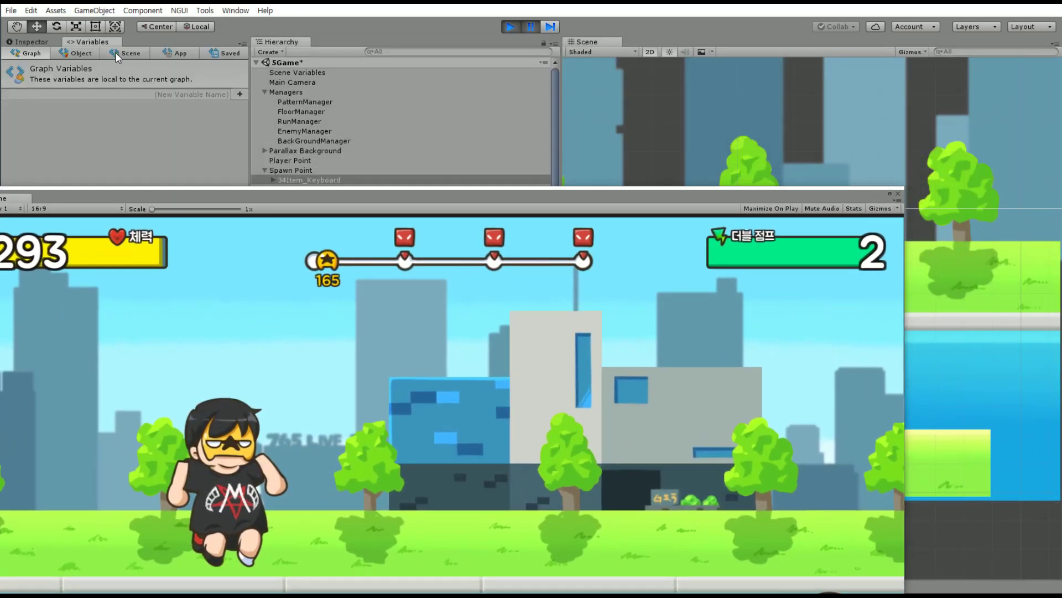
pyautogui.click(126, 53)
pyautogui.moveTo(81, 201)
pyautogui.mouseDown()
pyautogui.moveTo(68, 252)
pyautogui.moveTo(81, 84)
pyautogui.moveTo(76, 301)
pyautogui.mouseUp()
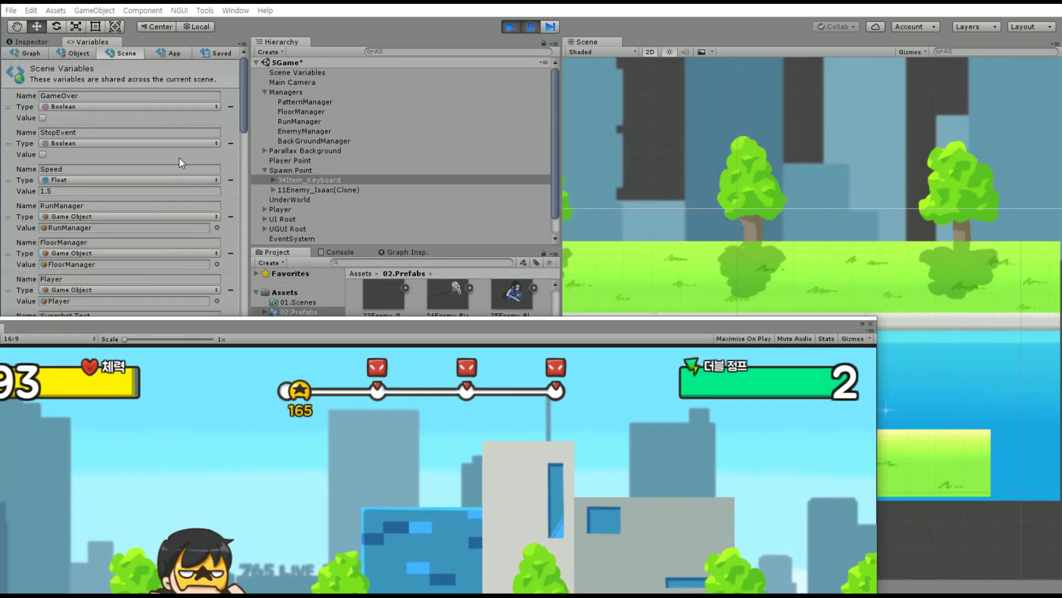
pyautogui.click(307, 121)
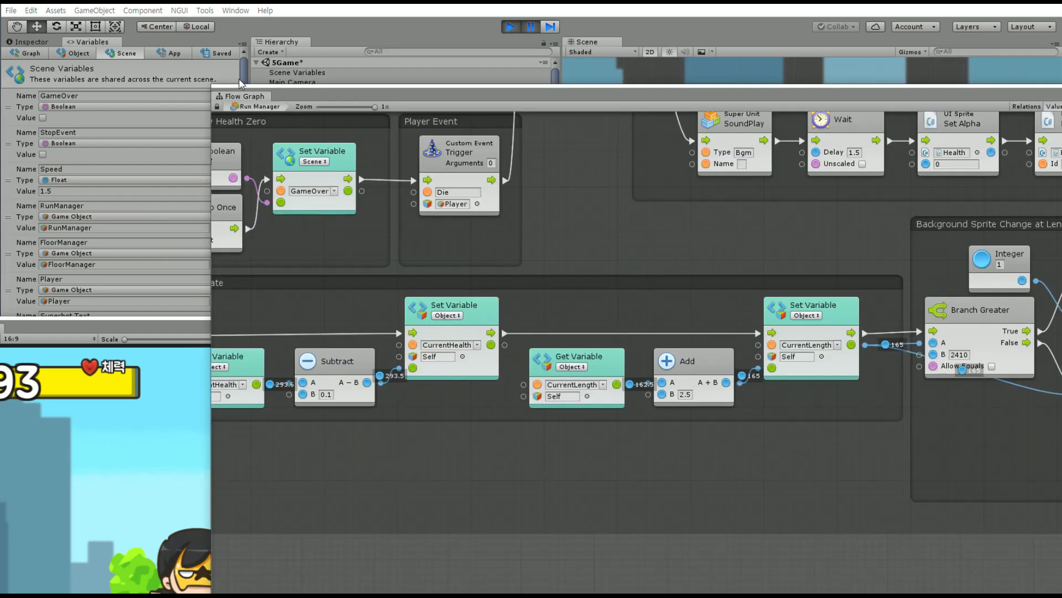
# Pan Run Manager's flow graph across Update Validation, Walk Line, and Stop/Start Map Scrolling groups.
pyautogui.moveTo(308, 17); pyautogui.dragTo(142, 12)
pyautogui.scroll(-4, 175, 117)
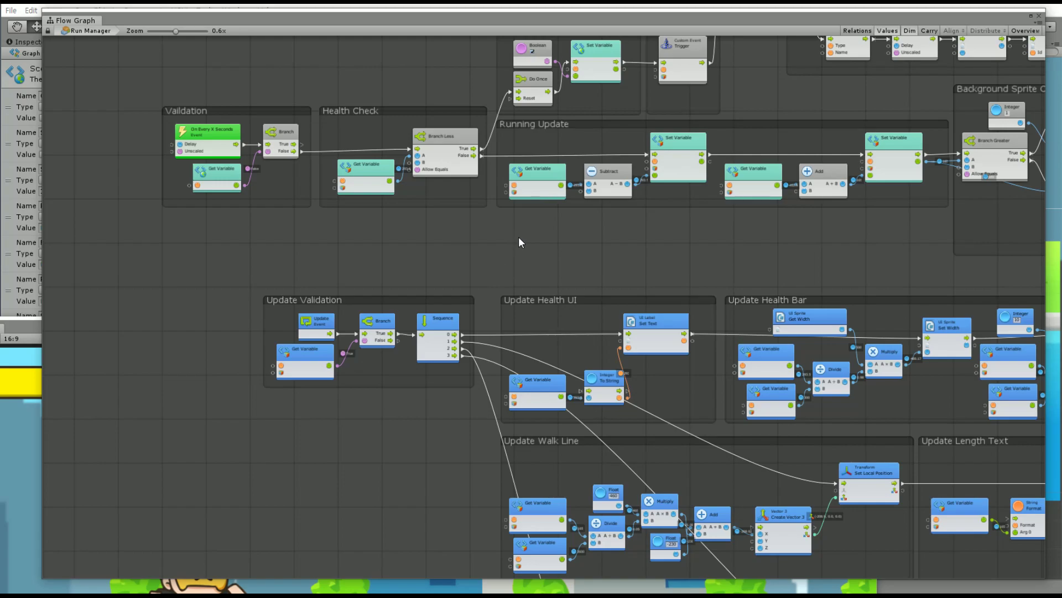
pyautogui.scroll(4, 426, 241)
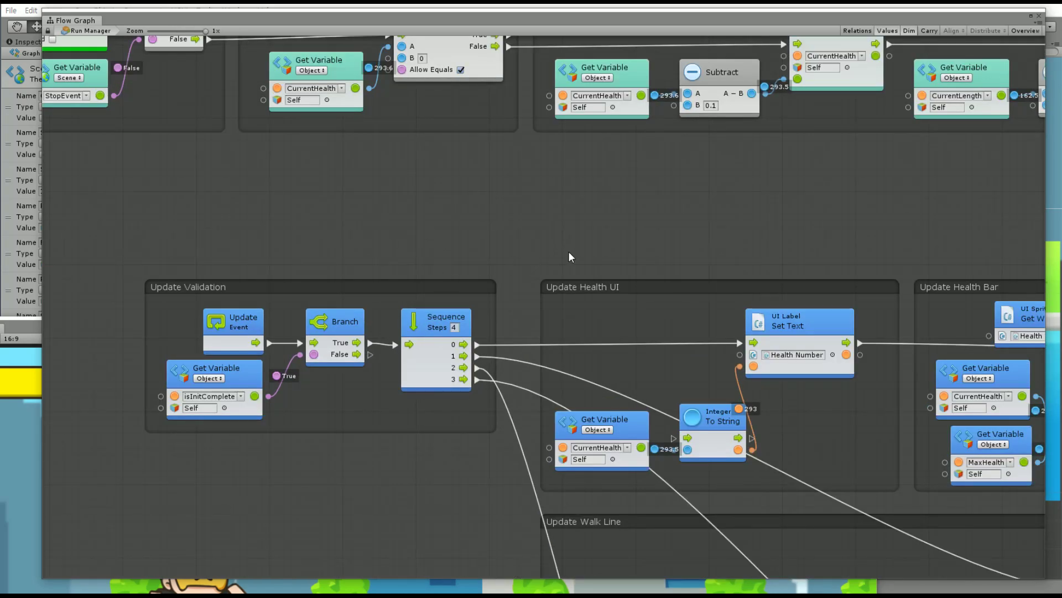
pyautogui.moveTo(569, 252); pyautogui.dragTo(290, 161, button='middle')
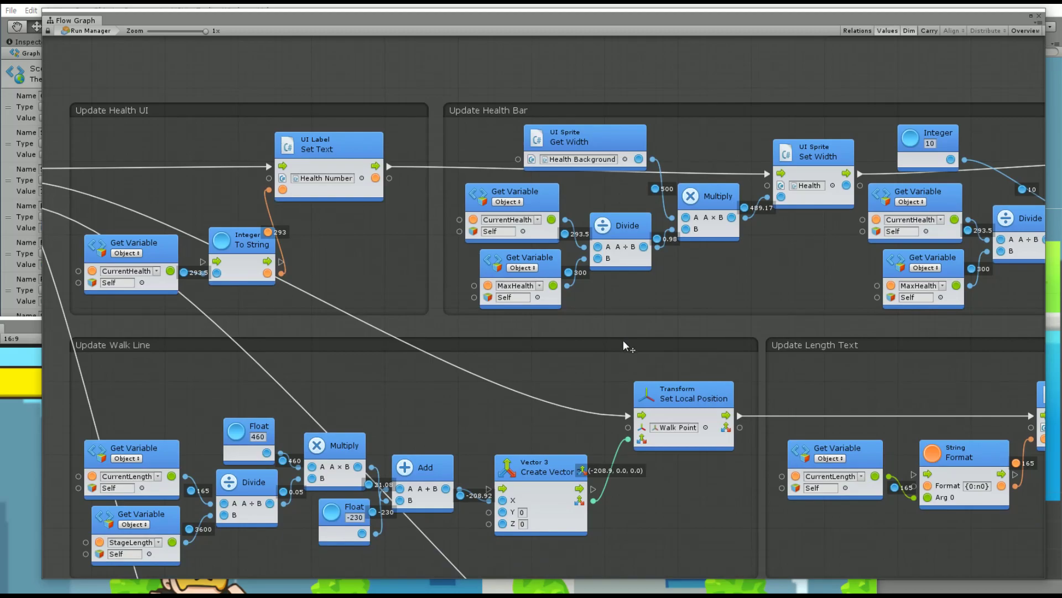
pyautogui.moveTo(624, 347); pyautogui.dragTo(612, 287, button='middle')
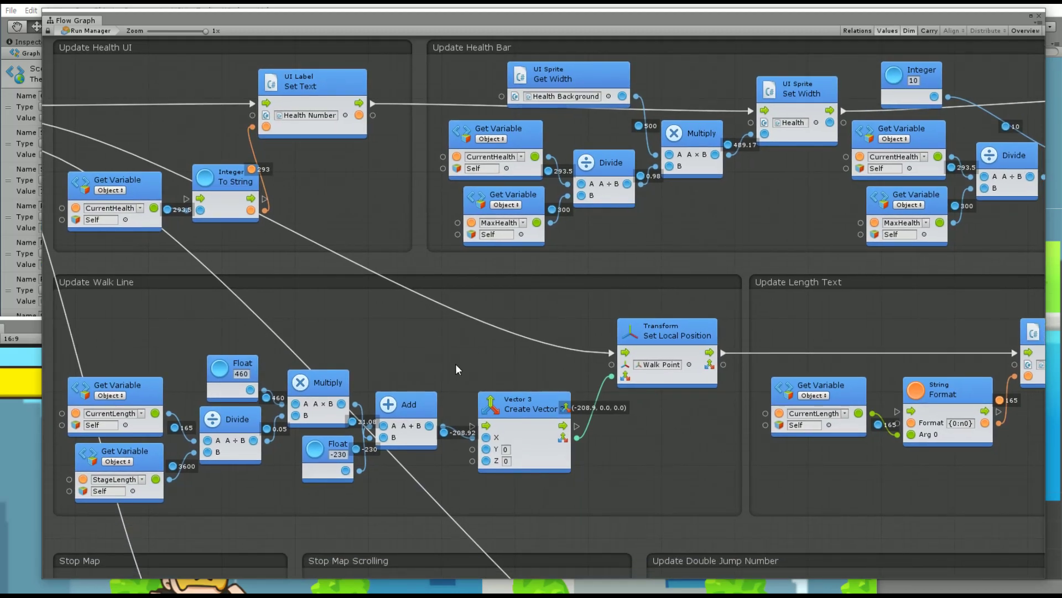
pyautogui.moveTo(459, 354); pyautogui.dragTo(458, 239, button='middle')
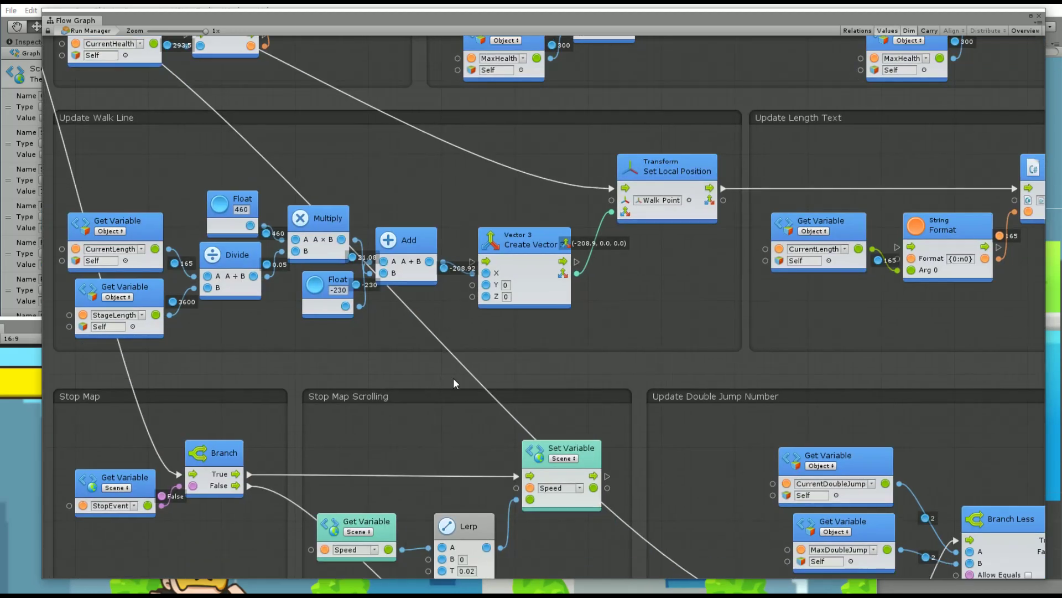
pyautogui.moveTo(453, 377); pyautogui.dragTo(391, 228, button='middle')
pyautogui.moveTo(460, 387)
pyautogui.mouseDown(button='middle')
pyautogui.moveTo(407, 300)
pyautogui.moveTo(479, 282)
pyautogui.moveTo(496, 266)
pyautogui.mouseUp(button='middle')
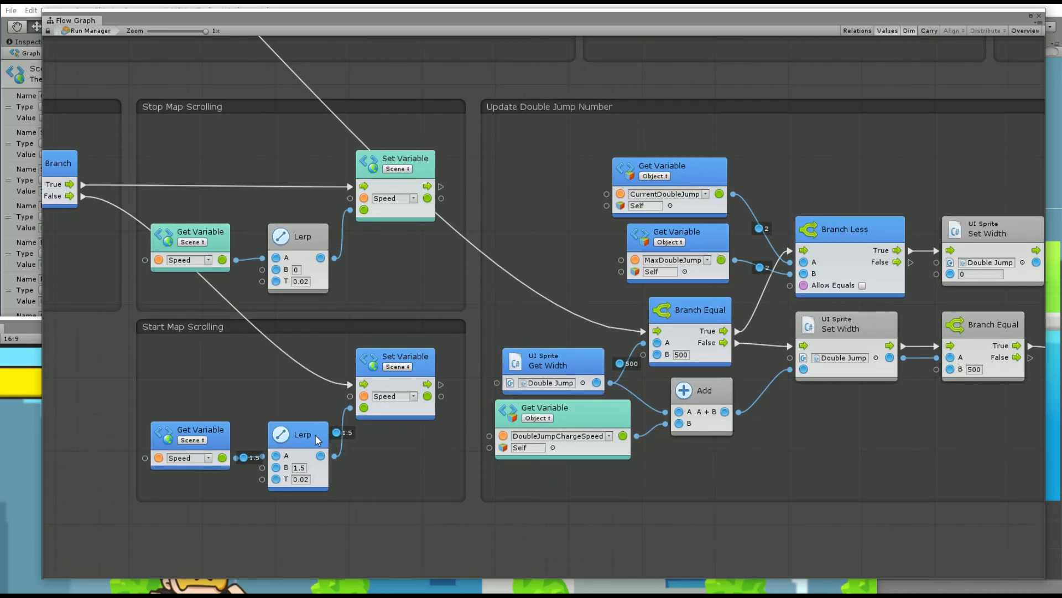
pyautogui.moveTo(300, 474); pyautogui.dragTo(413, 389, button='middle')
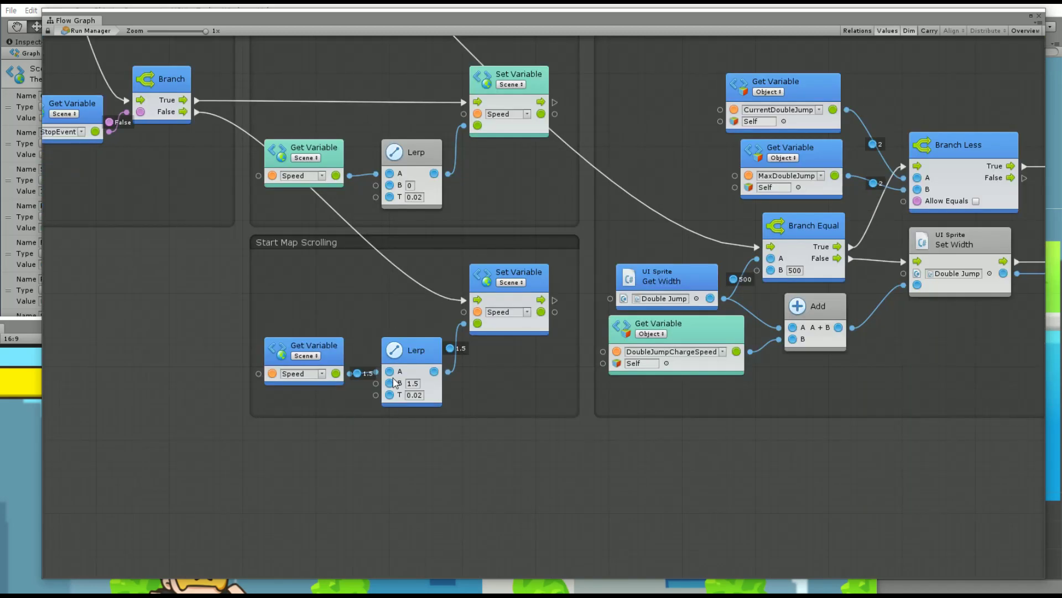
# Inspect the Lerp target value 1.5, restore the flow graph window, and resume the game.
pyautogui.click(416, 382)
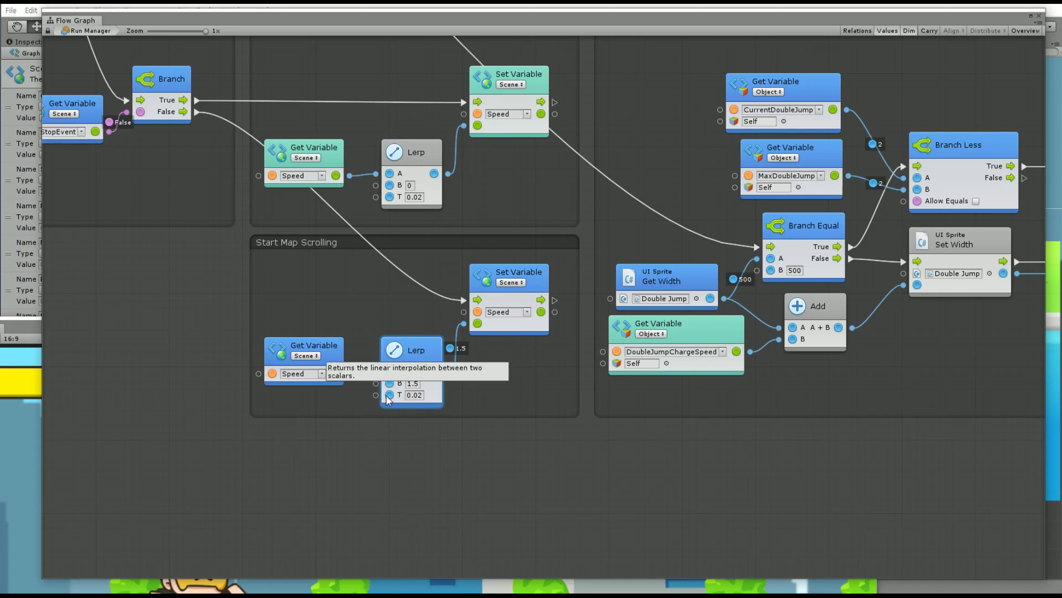
pyautogui.click(413, 383)
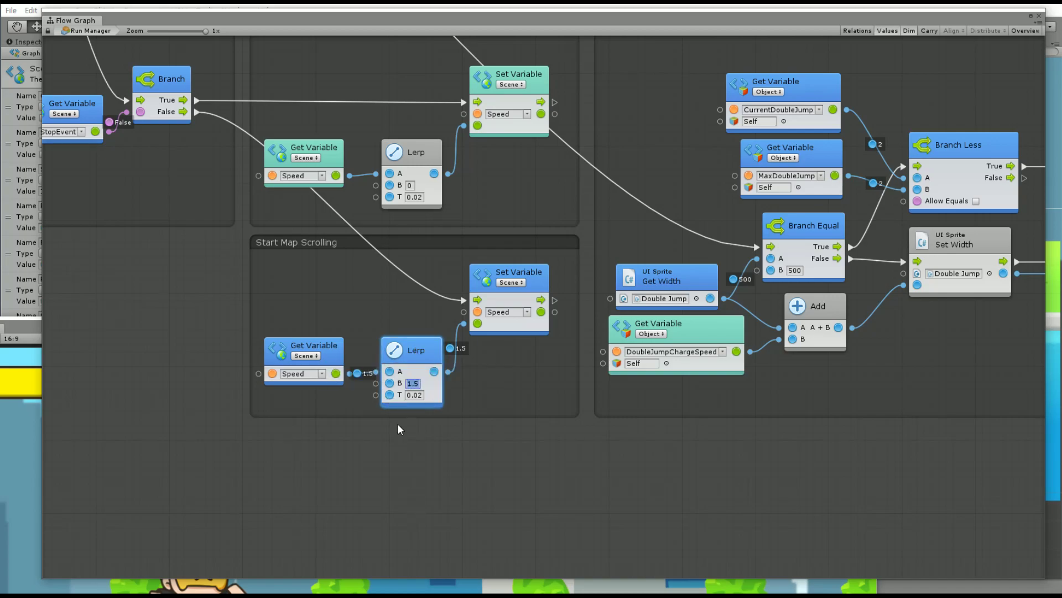
pyautogui.moveTo(312, 340); pyautogui.dragTo(377, 392, button='middle')
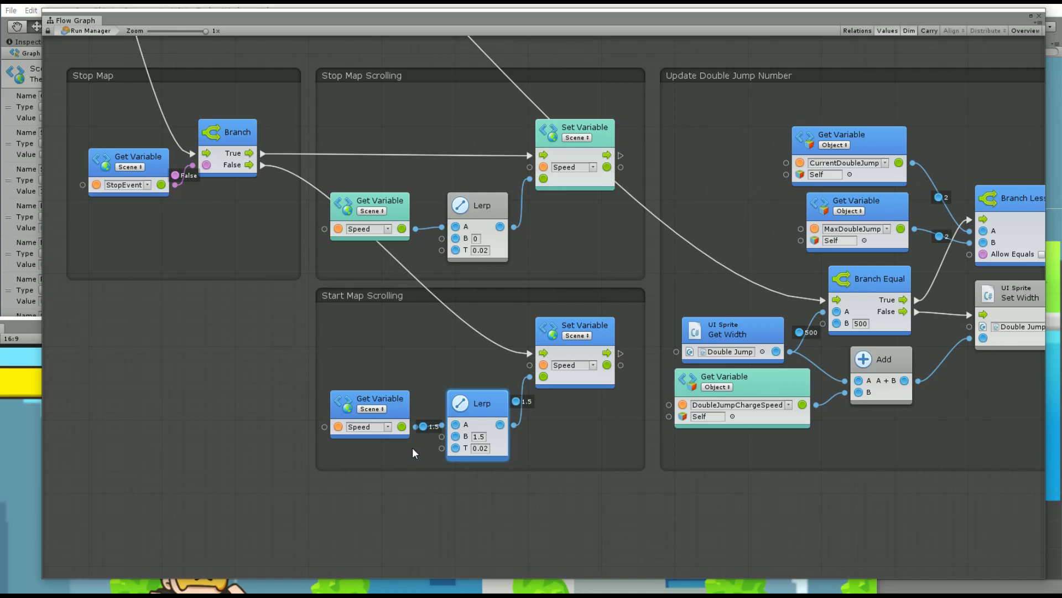
pyautogui.doubleClick(387, 26)
pyautogui.click(510, 26)
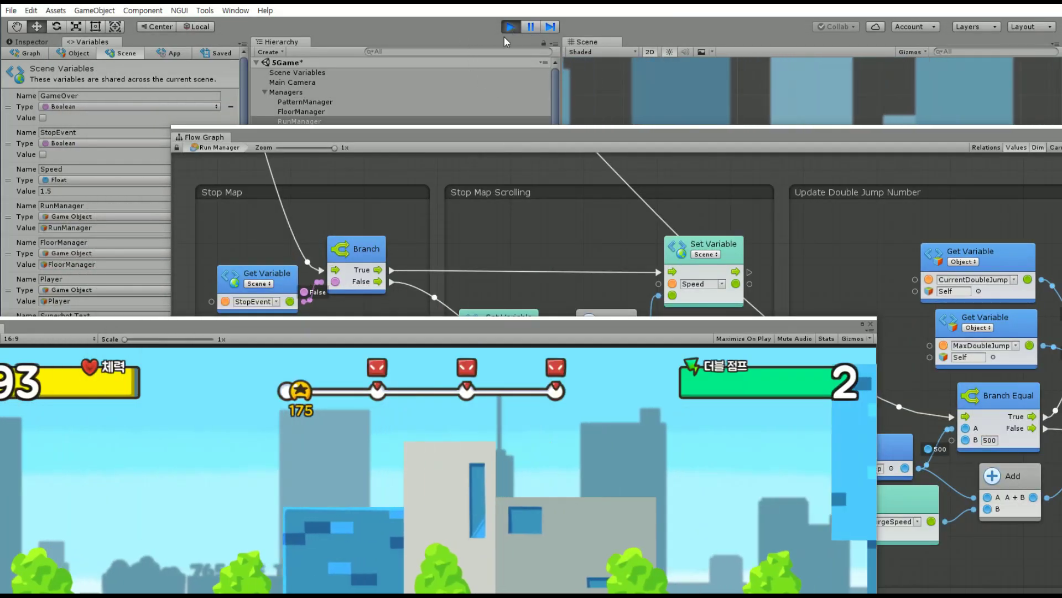
# Stop Play mode and add a Control > Branch node inside Start Map Scrolling.
pyautogui.click(508, 28)
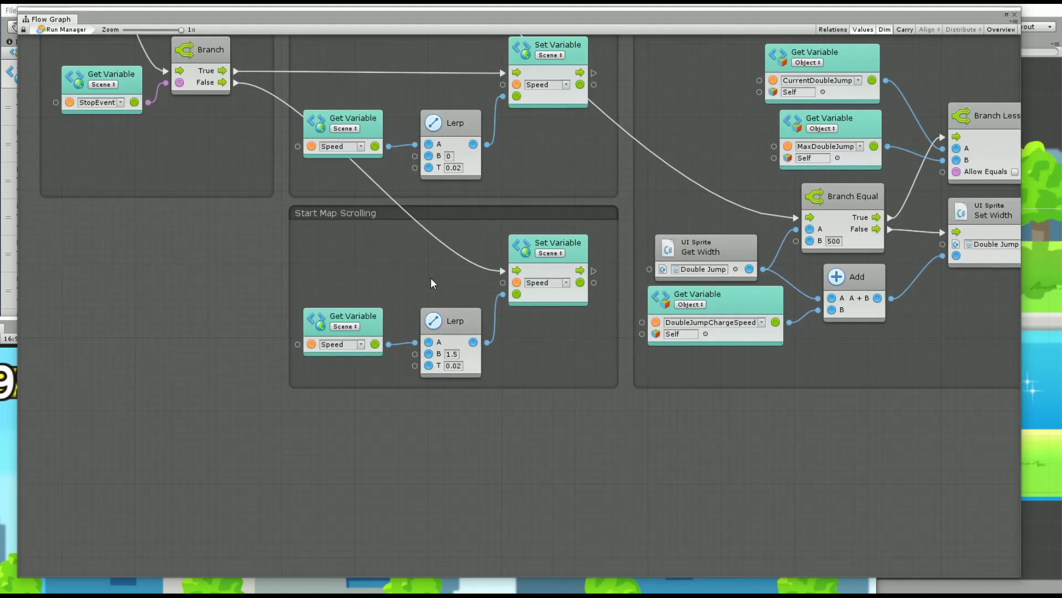
pyautogui.rightClick(217, 363)
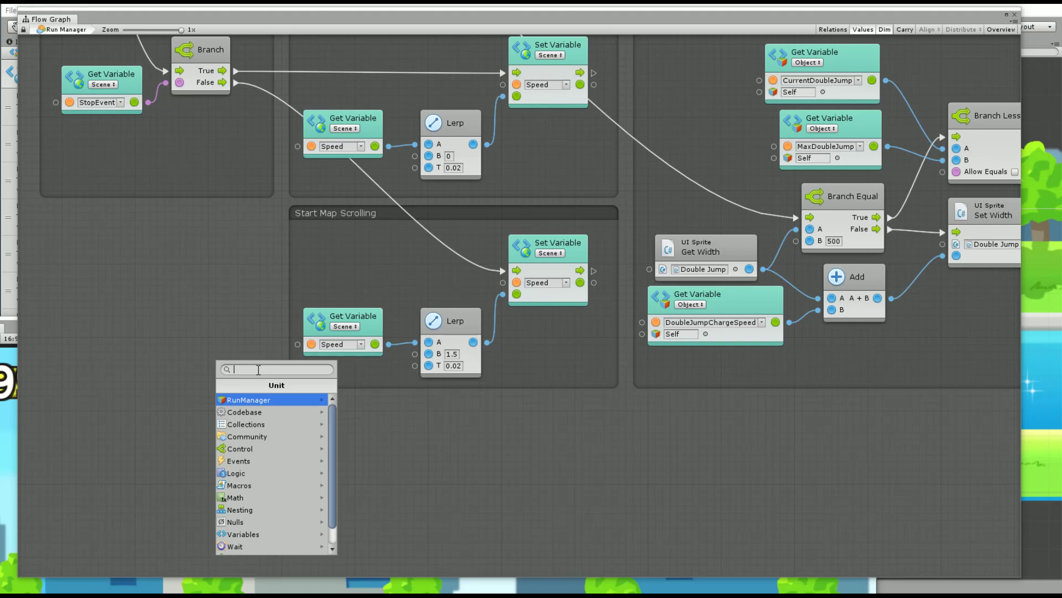
pyautogui.click(239, 448)
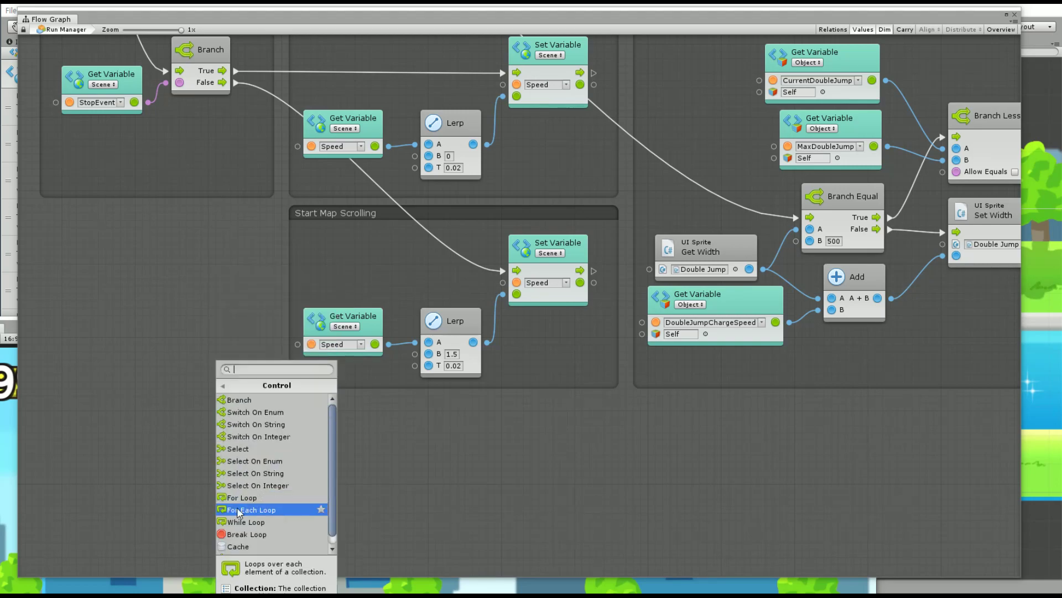
pyautogui.click(239, 399)
pyautogui.moveTo(251, 368); pyautogui.dragTo(401, 260)
pyautogui.rightClick(171, 246)
pyautogui.moveTo(230, 304); pyautogui.dragTo(325, 354, button='middle')
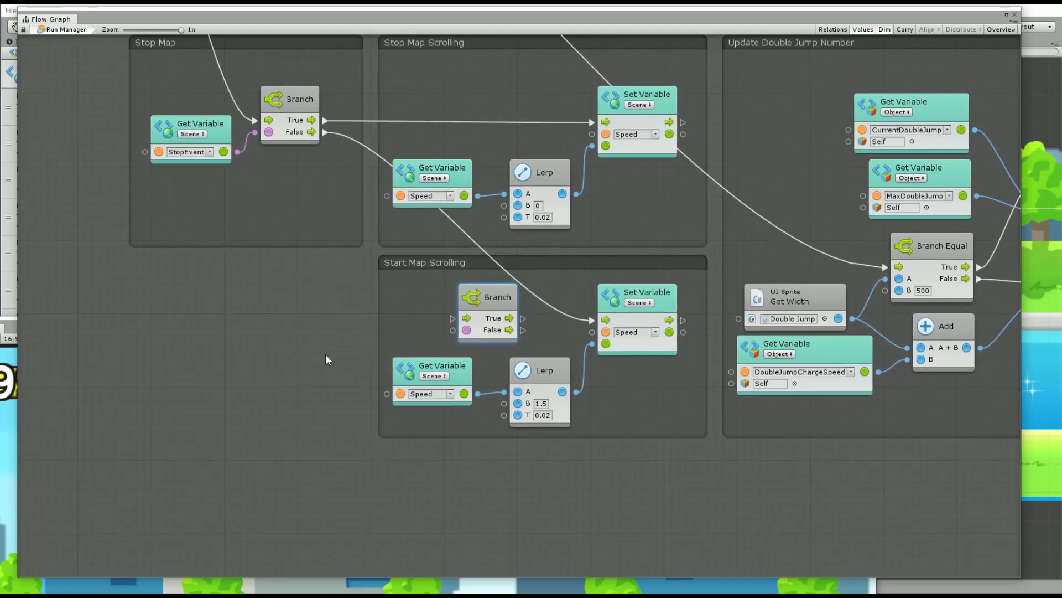
# Duplicate the Speed getter into an Object-scope IsFever Get Variable node beside the Branch.
pyautogui.rightClick(271, 319)
pyautogui.click(309, 319)
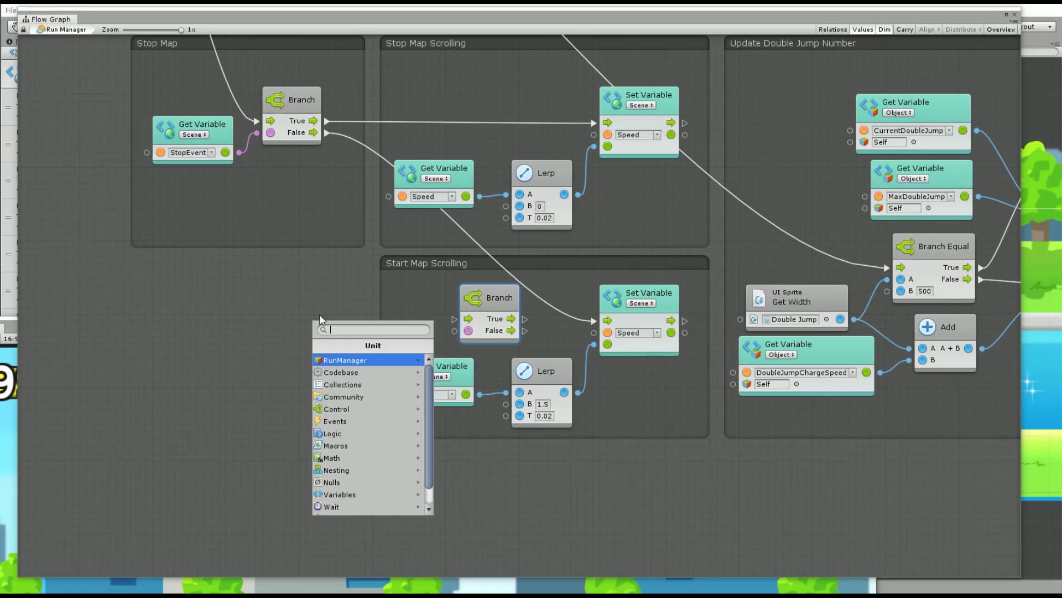
pyautogui.click(496, 374)
pyautogui.click(469, 382)
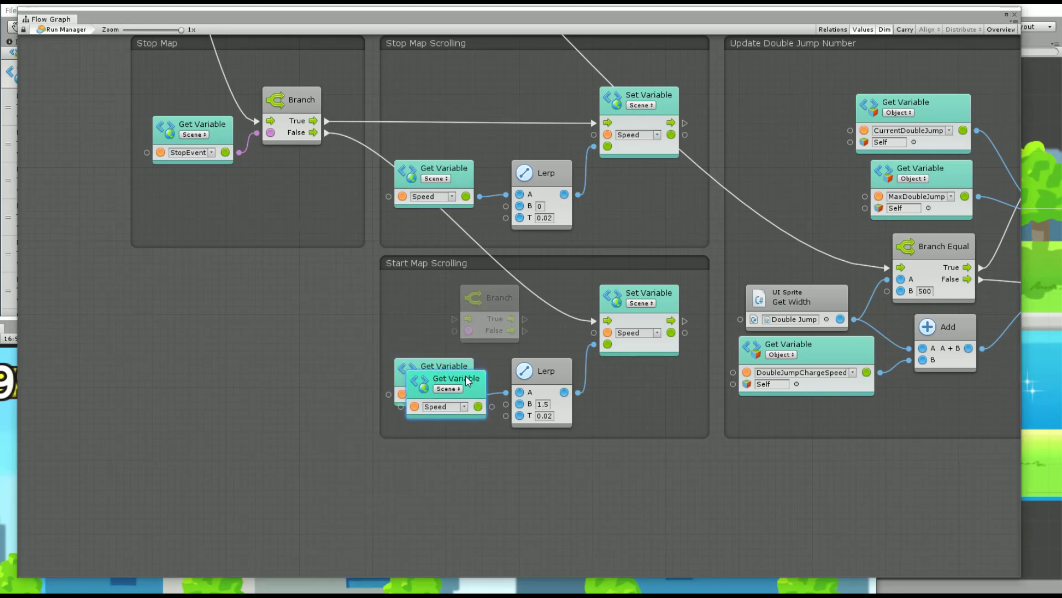
pyautogui.hotkey('ctrl', 'd')
pyautogui.moveTo(456, 374); pyautogui.dragTo(308, 334)
pyautogui.click(276, 358)
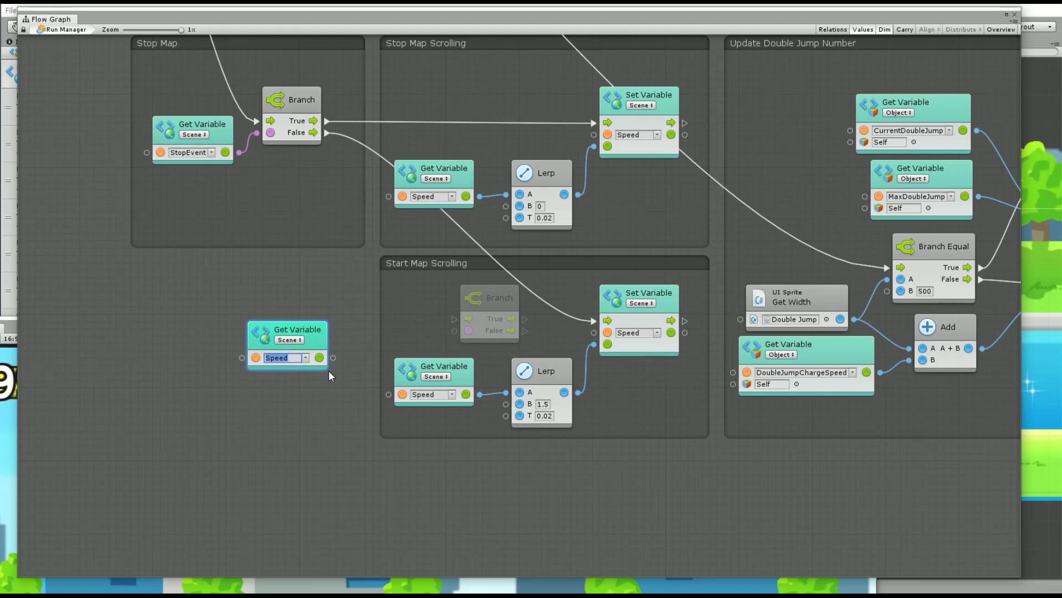
pyautogui.click(292, 340)
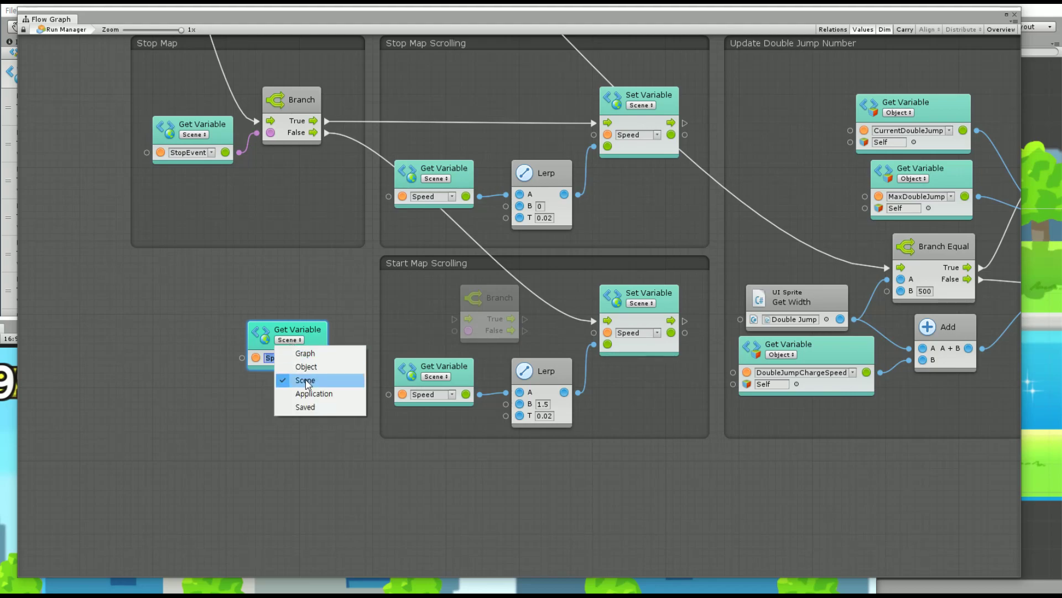
pyautogui.click(290, 351)
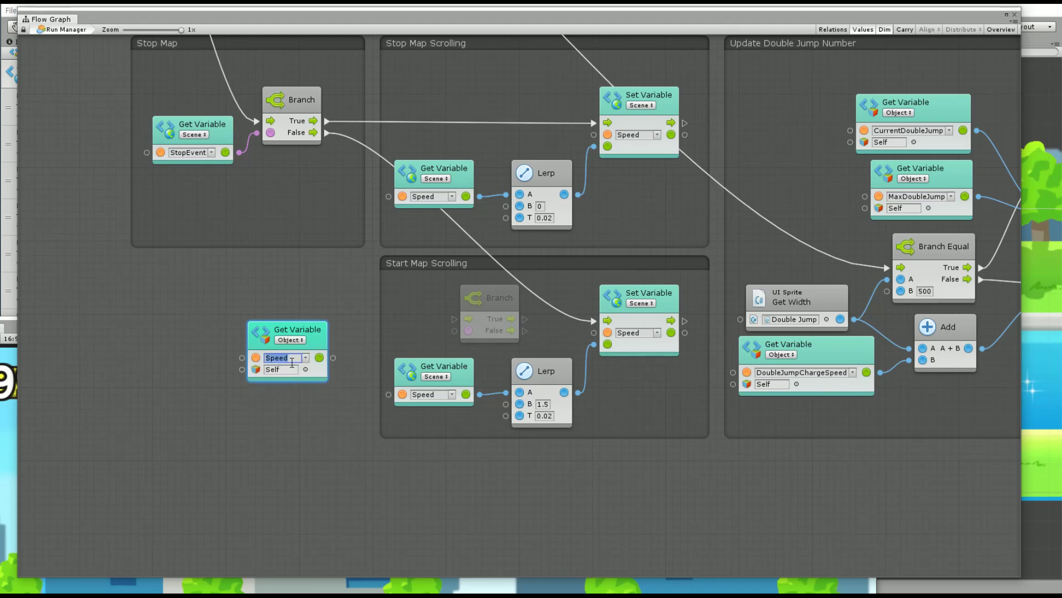
pyautogui.write('Is')
pyautogui.write('Fev')
pyautogui.write('er')
pyautogui.moveTo(482, 299); pyautogui.dragTo(369, 293)
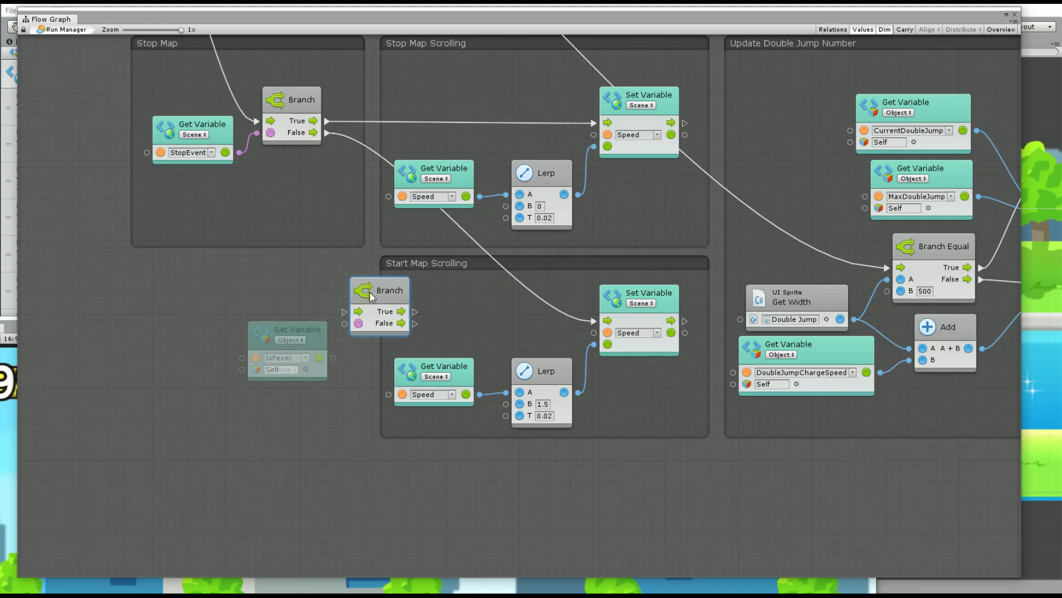
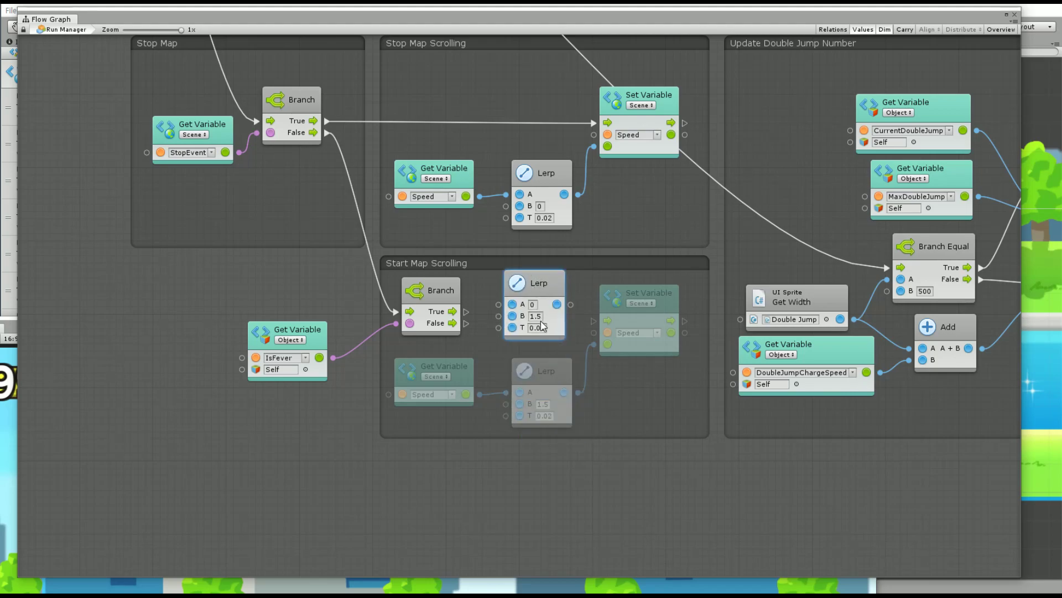
# Set the upper Lerp's B to 3 and feed the current Speed variable into it.
pyautogui.click(535, 315)
pyautogui.moveTo(482, 391); pyautogui.dragTo(377, 383, button='middle')
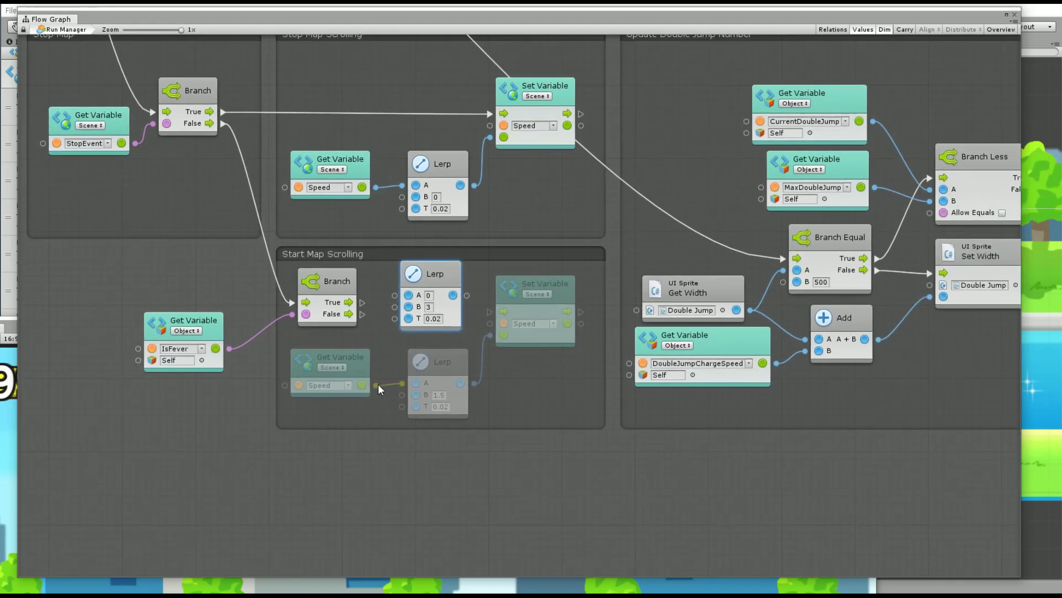
pyautogui.moveTo(377, 384); pyautogui.dragTo(395, 295)
pyautogui.moveTo(461, 358); pyautogui.dragTo(462, 416)
pyautogui.moveTo(446, 268); pyautogui.dragTo(454, 333)
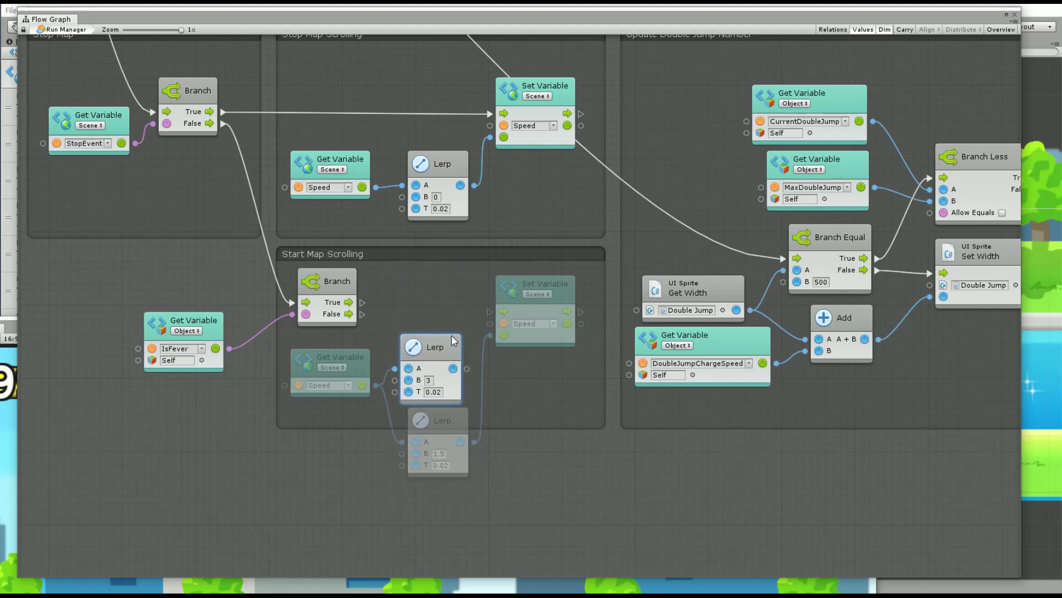
# Connect the upper Lerp to Set Variable Speed and route Branch True/False to the two Set Variable nodes.
pyautogui.moveTo(513, 300)
pyautogui.mouseDown()
pyautogui.moveTo(513, 285)
pyautogui.moveTo(523, 426)
pyautogui.mouseUp()
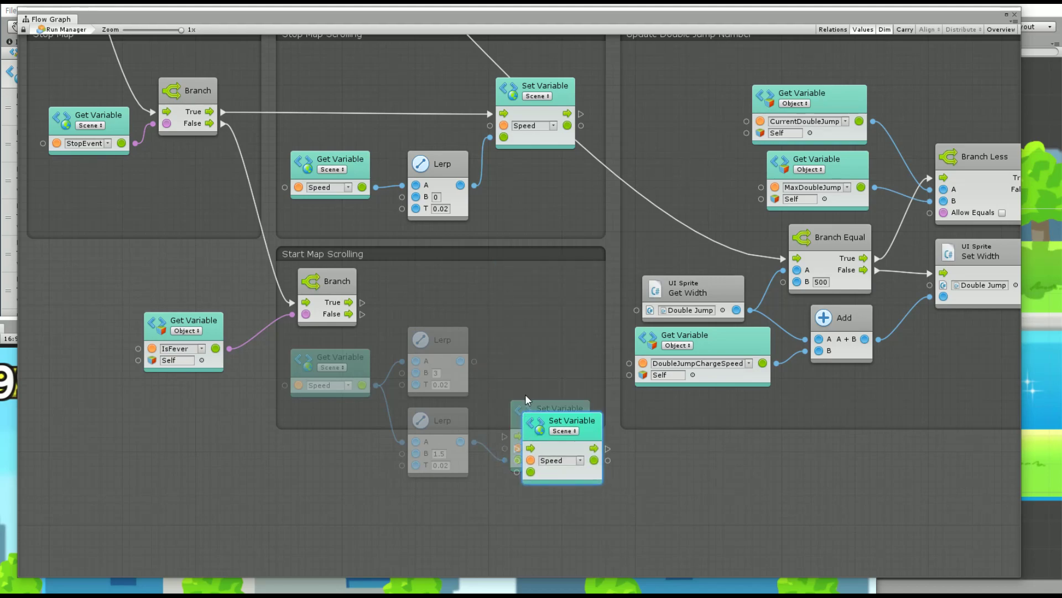
pyautogui.moveTo(514, 298); pyautogui.dragTo(514, 285)
pyautogui.moveTo(475, 360); pyautogui.dragTo(505, 342)
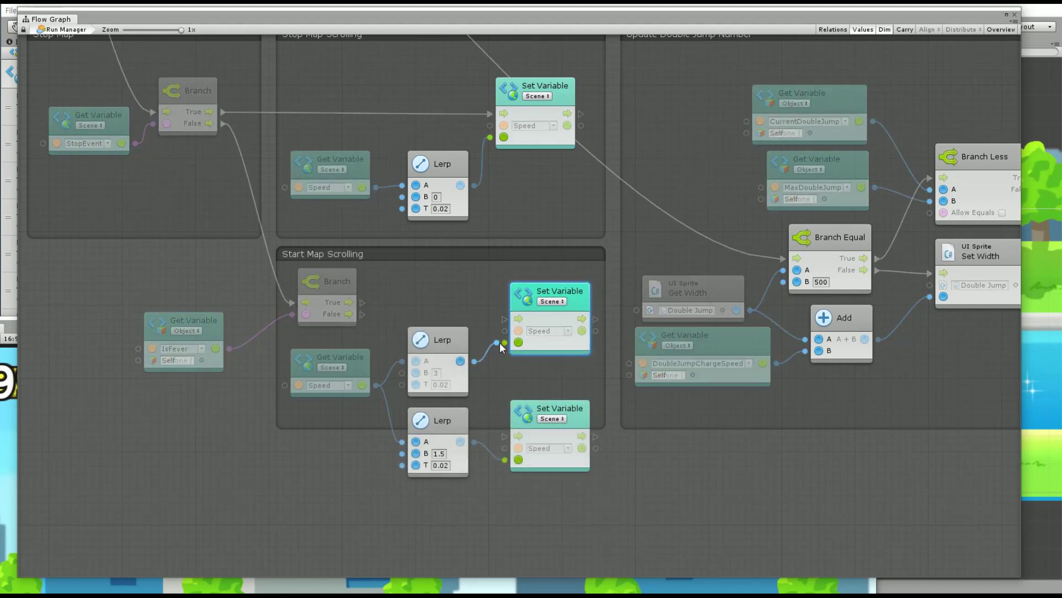
pyautogui.moveTo(363, 302)
pyautogui.mouseDown()
pyautogui.moveTo(504, 319)
pyautogui.moveTo(523, 286)
pyautogui.mouseUp()
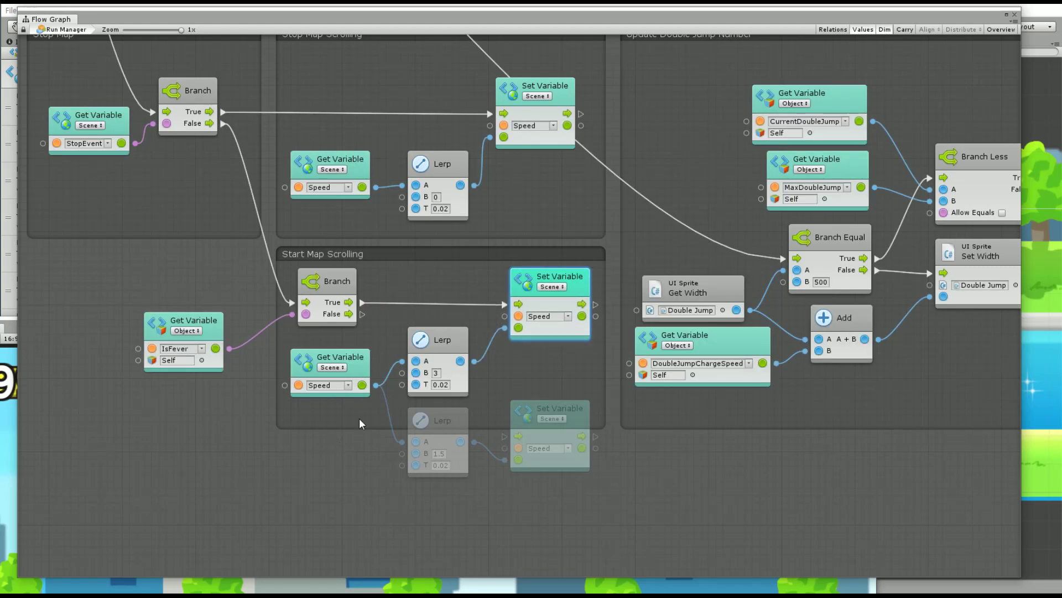
pyautogui.moveTo(379, 350); pyautogui.dragTo(431, 283, button='middle')
pyautogui.moveTo(414, 247)
pyautogui.mouseDown()
pyautogui.moveTo(556, 369)
pyautogui.moveTo(573, 300)
pyautogui.mouseUp()
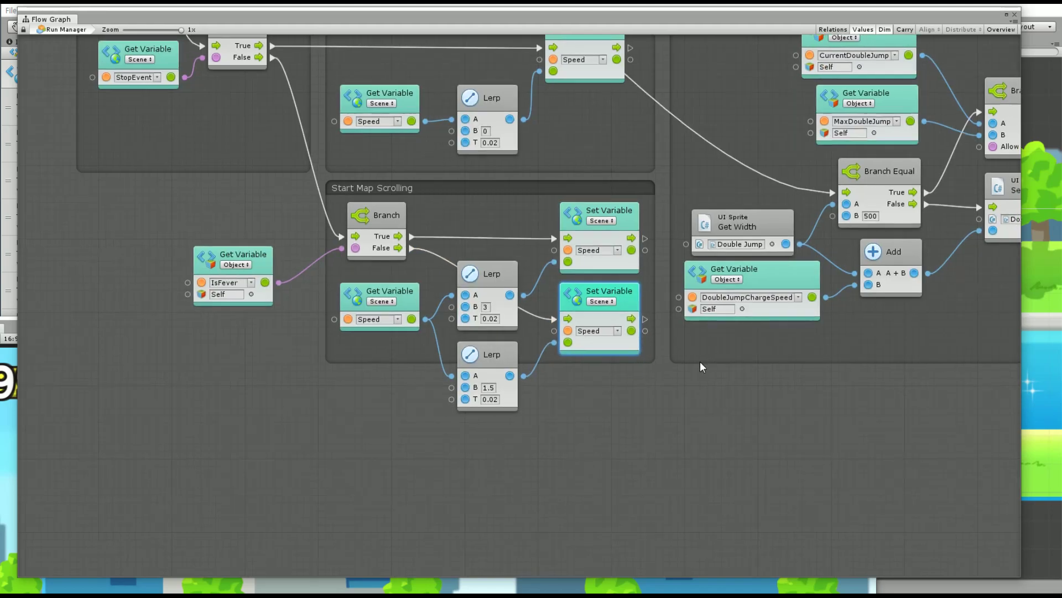
# Extend the group downward and line up the Speed getter, Lerps and Set Variable nodes.
pyautogui.moveTo(593, 343); pyautogui.dragTo(565, 364, button='middle')
pyautogui.moveTo(376, 381); pyautogui.dragTo(384, 472)
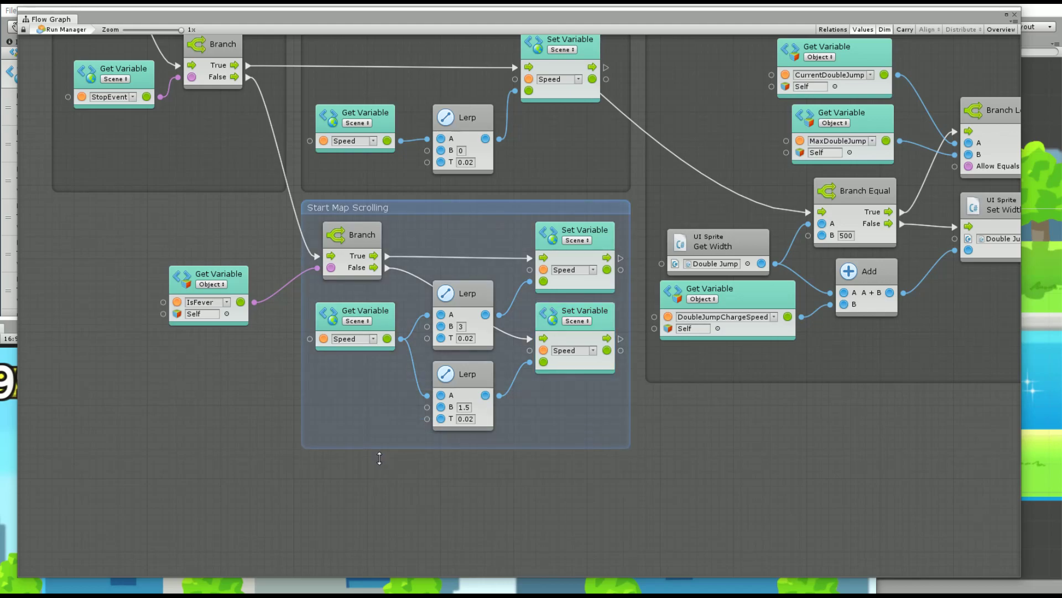
pyautogui.moveTo(447, 456); pyautogui.dragTo(341, 298)
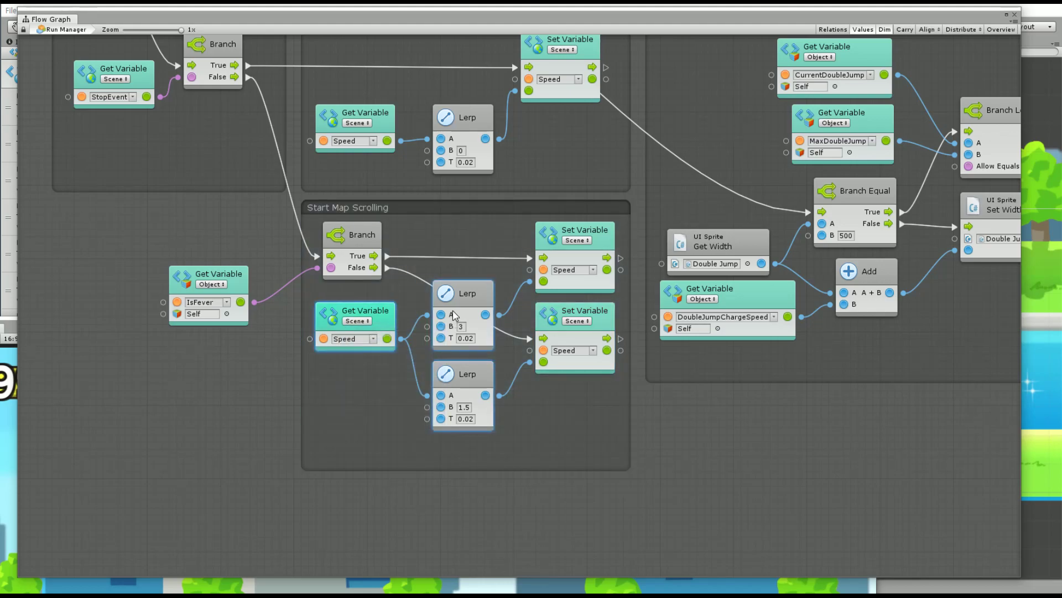
pyautogui.moveTo(457, 302)
pyautogui.mouseDown()
pyautogui.moveTo(457, 324)
pyautogui.moveTo(457, 288)
pyautogui.mouseUp()
pyautogui.click(545, 297)
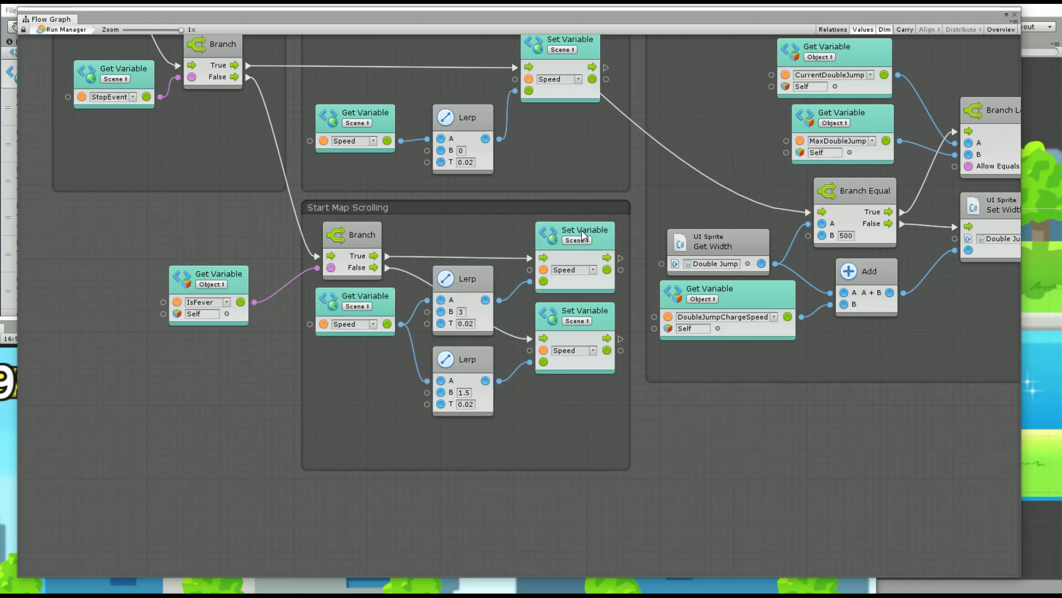
pyautogui.moveTo(595, 323)
pyautogui.mouseDown()
pyautogui.moveTo(603, 367)
pyautogui.moveTo(590, 367)
pyautogui.mouseUp()
pyautogui.moveTo(601, 231); pyautogui.dragTo(594, 231)
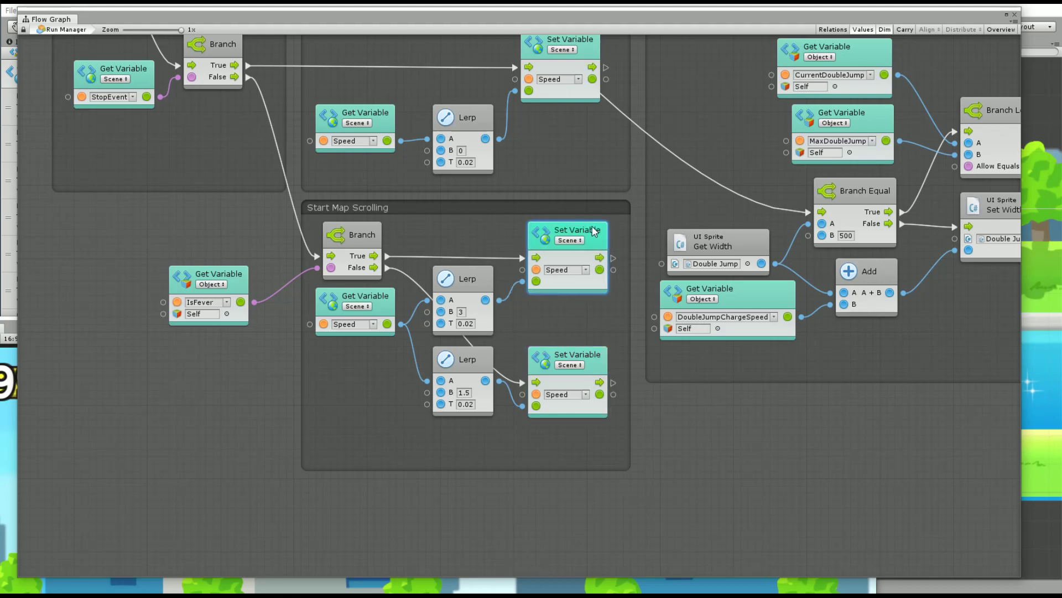
pyautogui.click(513, 452)
# Shrink the group's height and widen it to enclose the IsFever getter beside the Branch.
pyautogui.moveTo(444, 472); pyautogui.dragTo(444, 435)
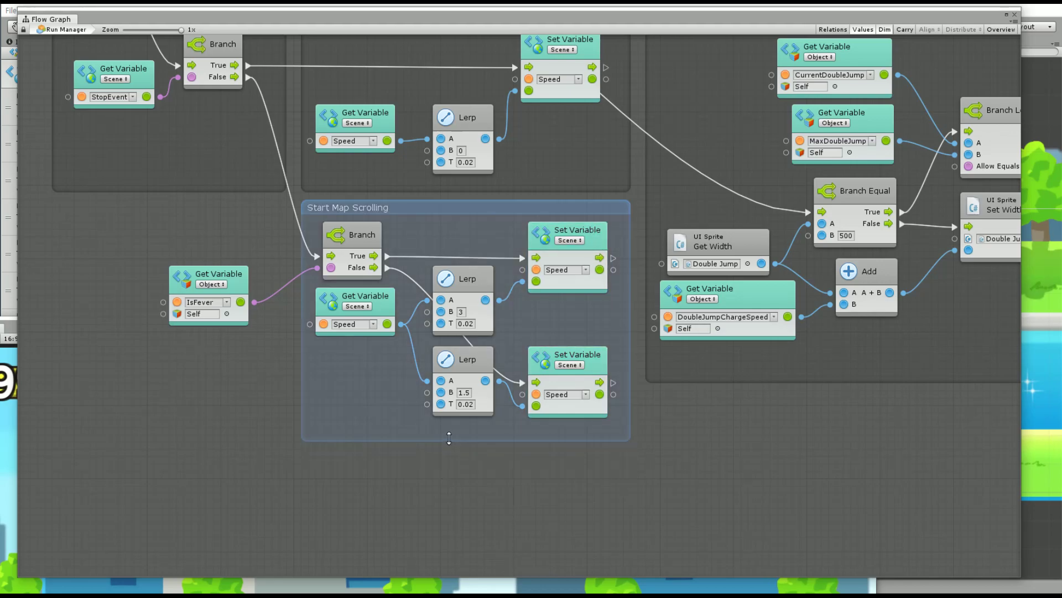
pyautogui.moveTo(232, 284); pyautogui.dragTo(283, 251)
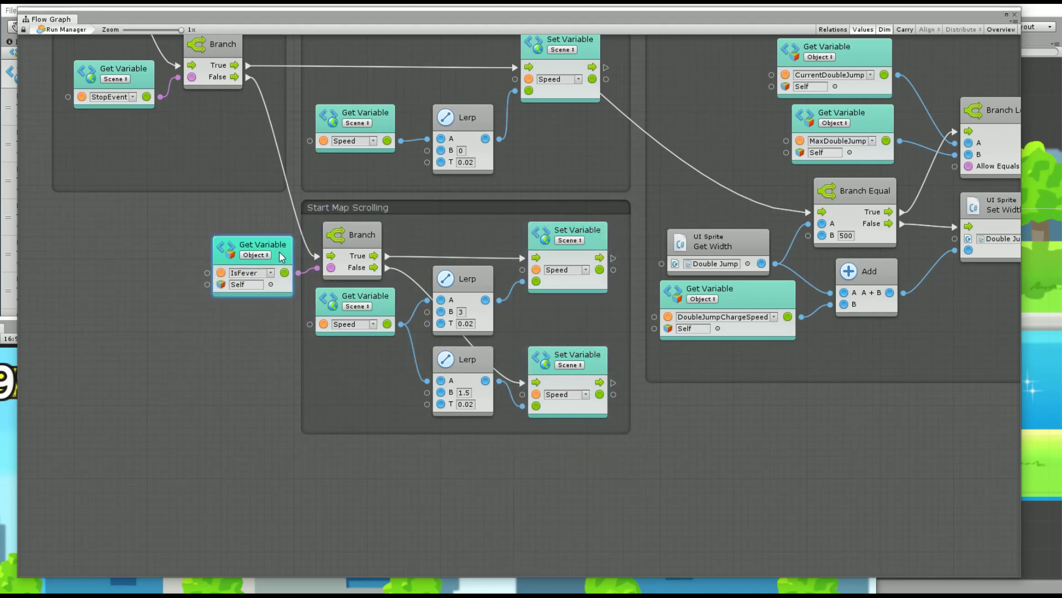
pyautogui.moveTo(302, 326); pyautogui.dragTo(179, 326)
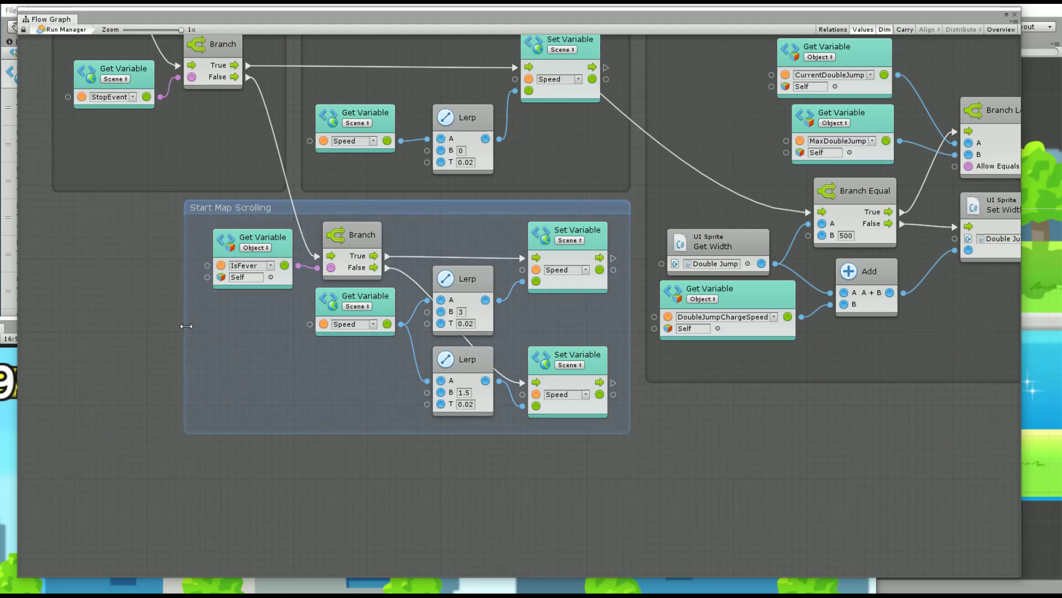
pyautogui.click(215, 468)
pyautogui.moveTo(211, 421); pyautogui.dragTo(258, 455, button='middle')
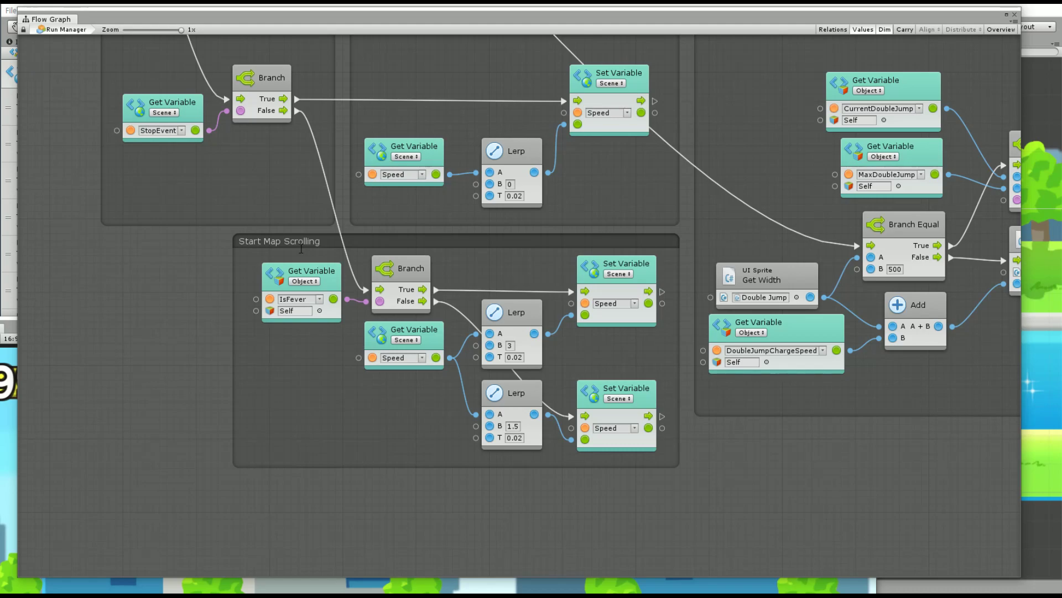
pyautogui.click(291, 299)
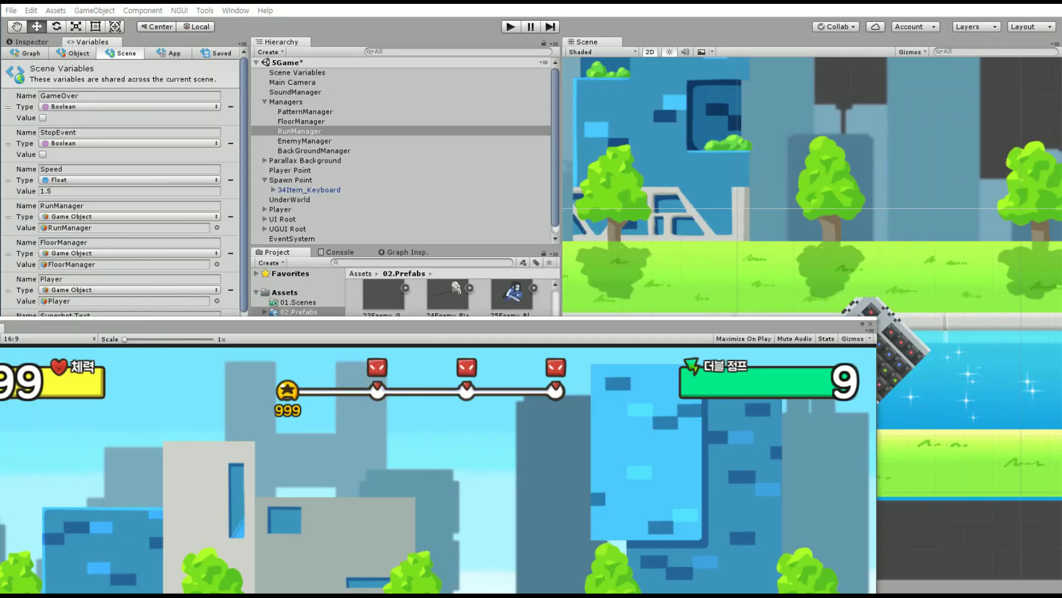
# Add a Boolean object variable named IsFever to RunManager.
pyautogui.click(65, 55)
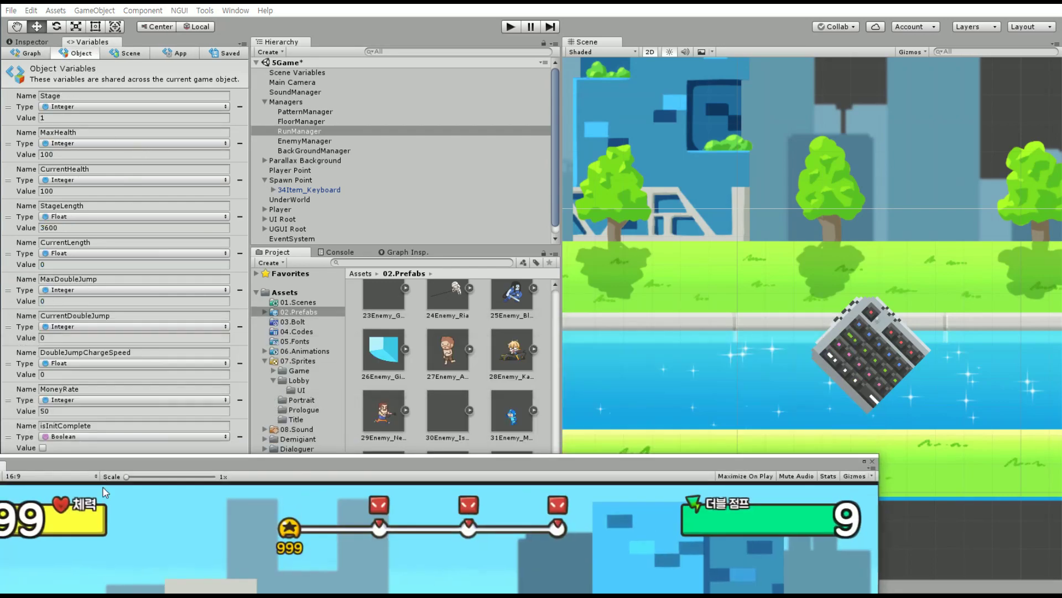
pyautogui.moveTo(94, 330)
pyautogui.mouseDown()
pyautogui.moveTo(98, 504)
pyautogui.moveTo(69, 568)
pyautogui.mouseUp()
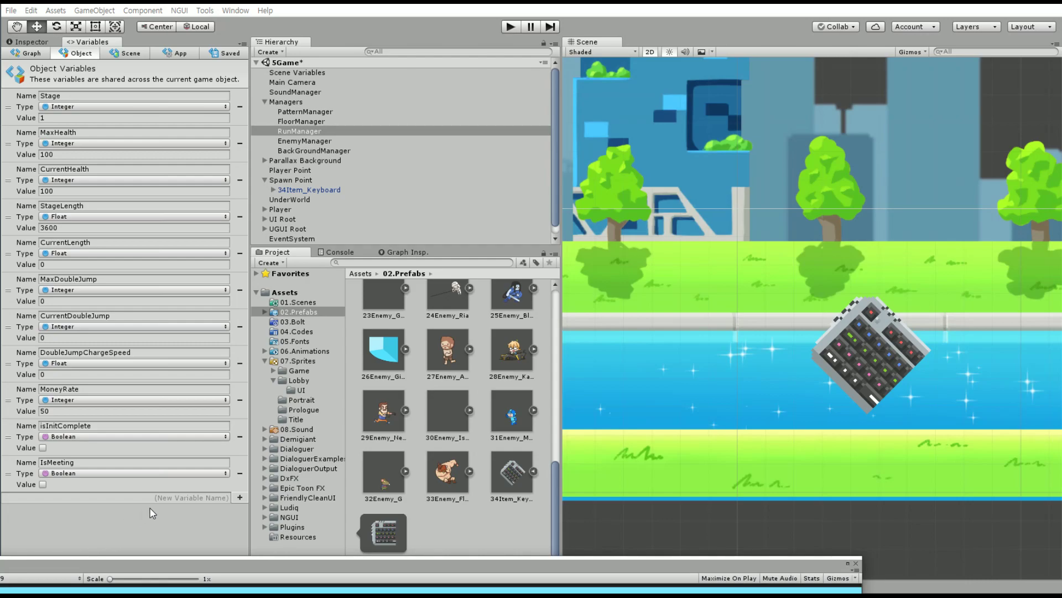
pyautogui.click(226, 496)
pyautogui.write('IsFever')
pyautogui.press('Return')
pyautogui.click(133, 510)
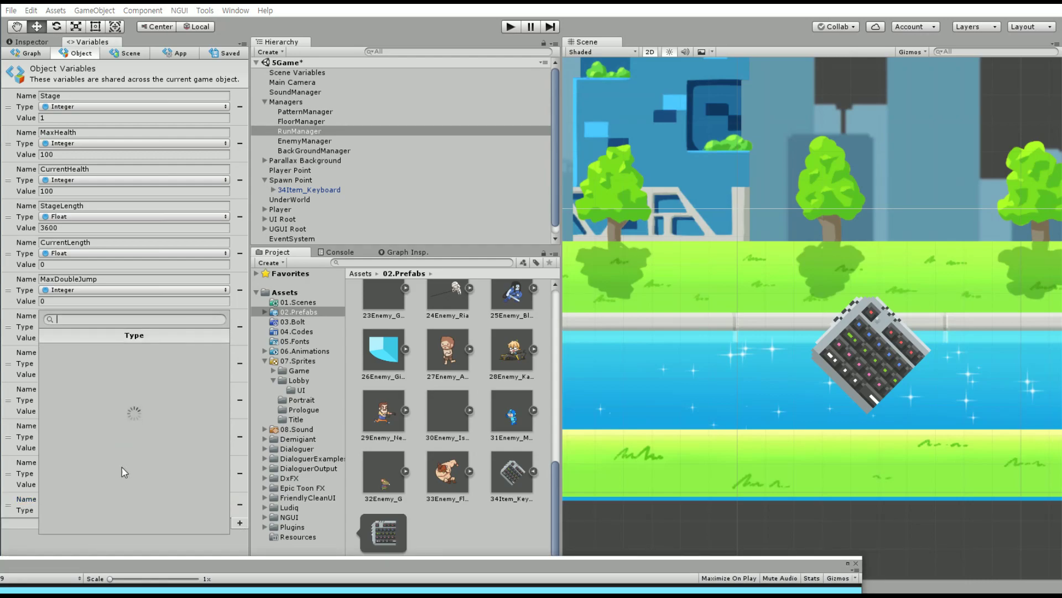
pyautogui.click(75, 389)
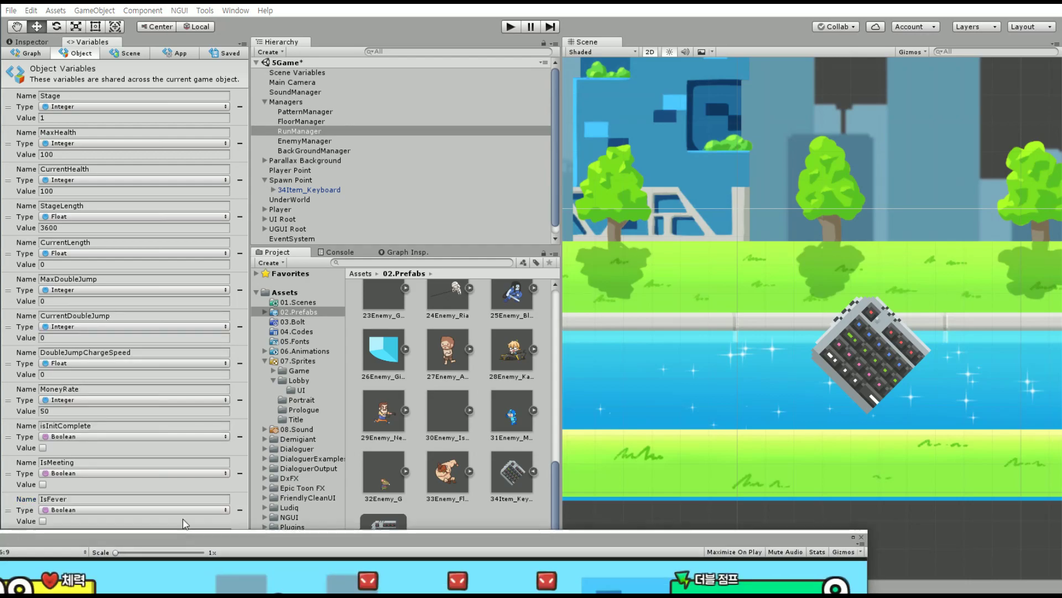
# Select the Item prefab and show its logic graph's inputs and outputs.
pyautogui.moveTo(174, 565); pyautogui.dragTo(177, 594)
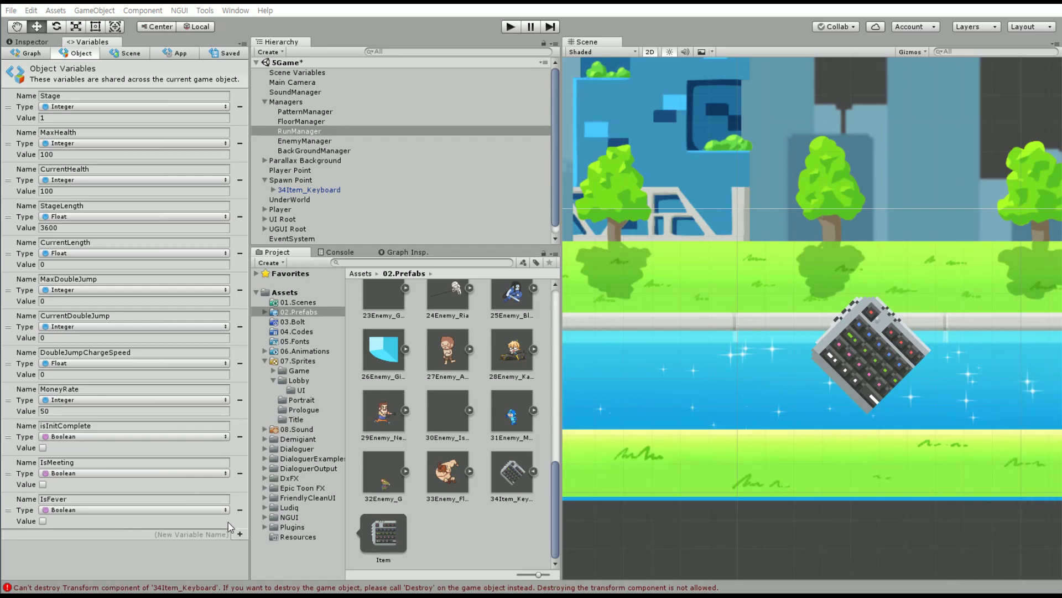
pyautogui.click(403, 541)
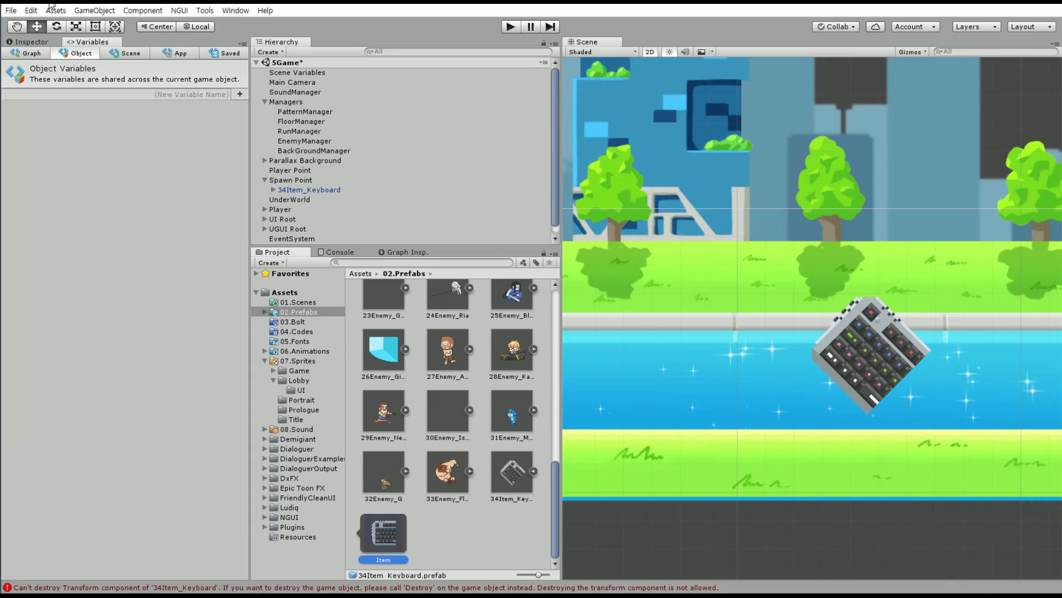
pyautogui.click(32, 43)
pyautogui.click(169, 347)
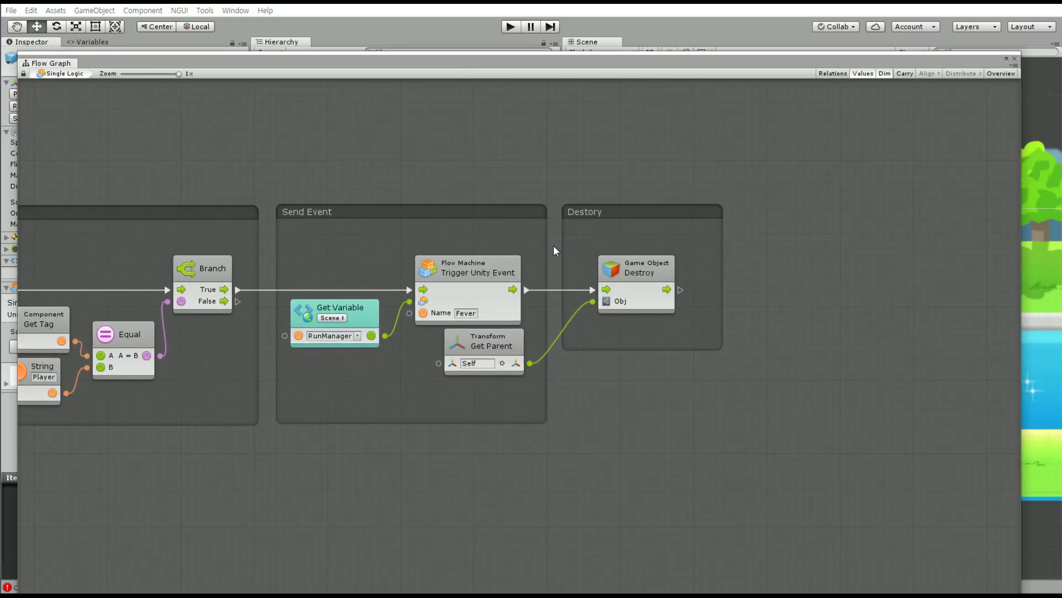
# Delete the Game Object Destroy node and the orphaned Transform Get Parent node.
pyautogui.click(632, 285)
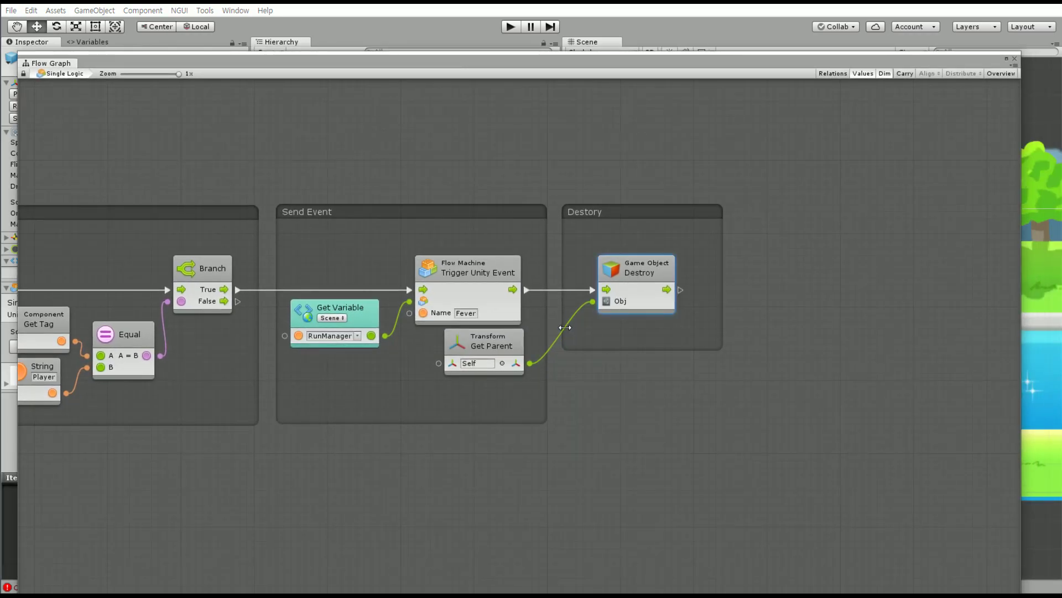
pyautogui.press('Delete')
pyautogui.click(500, 346)
pyautogui.press('Delete')
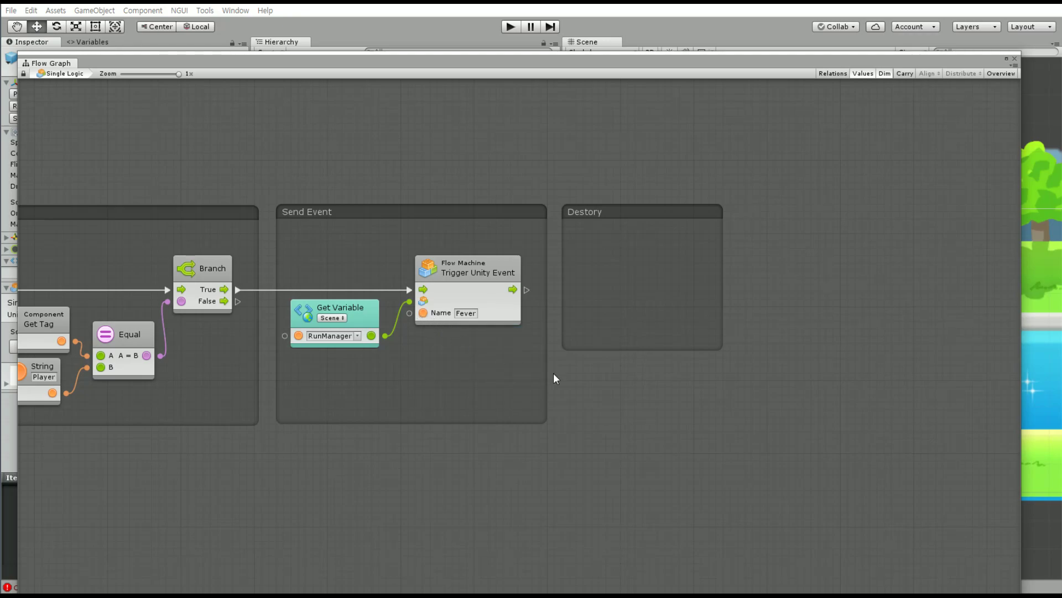
pyautogui.moveTo(553, 373)
pyautogui.mouseDown(button='middle')
pyautogui.moveTo(666, 322)
pyautogui.moveTo(477, 347)
pyautogui.mouseUp(button='middle')
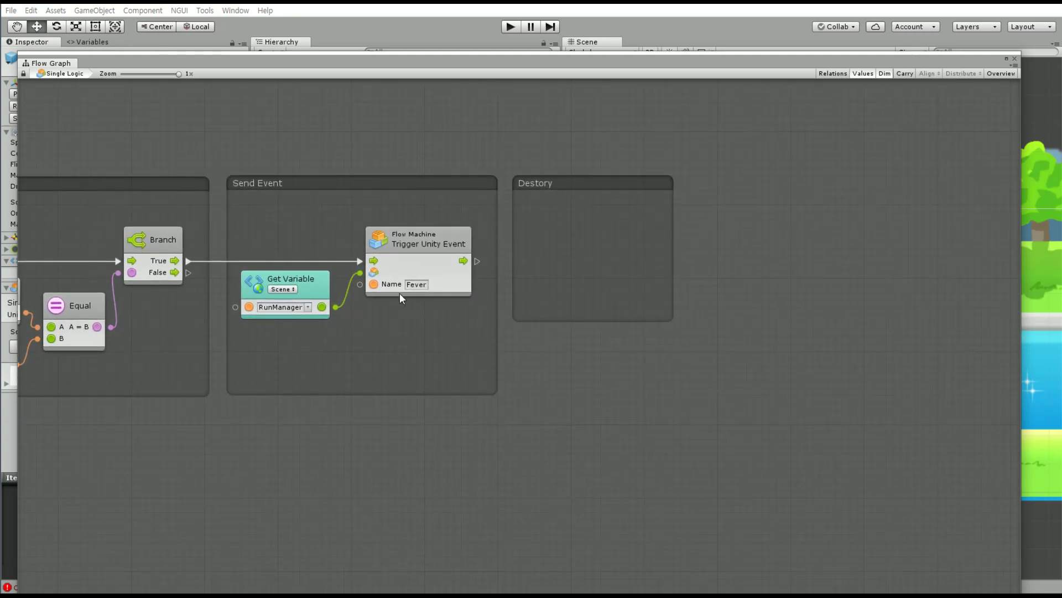
# Remove the old Trigger Unity Event node from the Send Event group.
pyautogui.moveTo(347, 318)
pyautogui.mouseDown(button='middle')
pyautogui.moveTo(500, 323)
pyautogui.moveTo(298, 332)
pyautogui.mouseUp(button='middle')
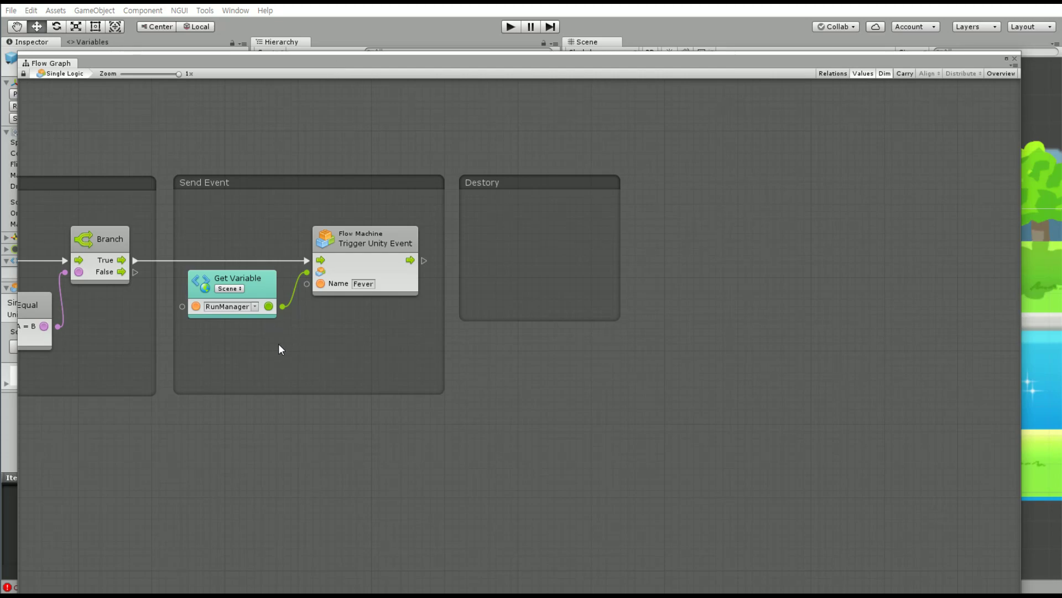
pyautogui.moveTo(278, 346); pyautogui.dragTo(392, 344, button='middle')
pyautogui.click(471, 246)
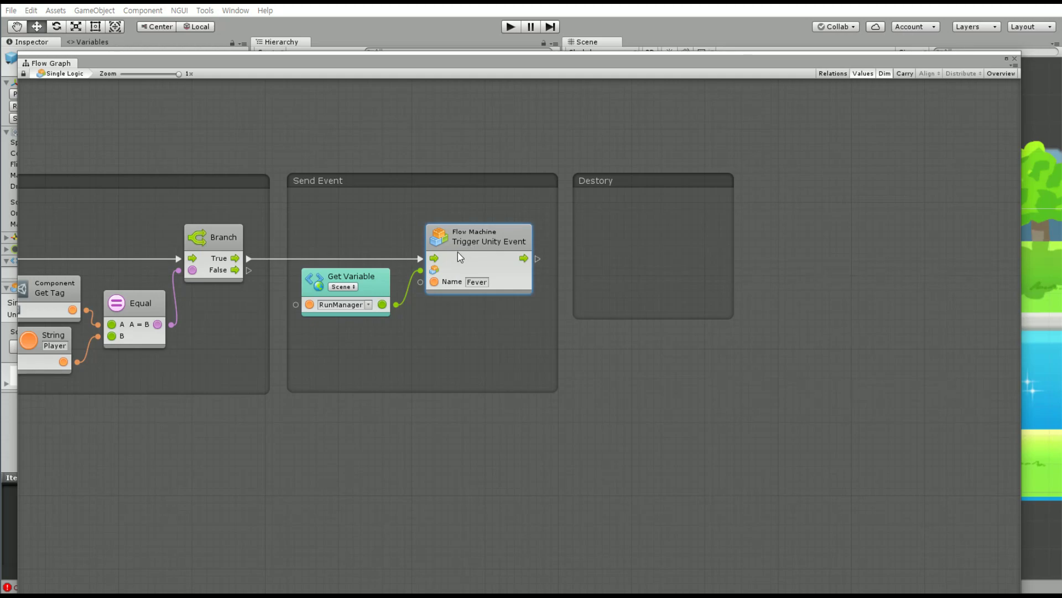
pyautogui.press('Delete')
# Add a Set Object Variable node for IsFever.
pyautogui.rightClick(450, 238)
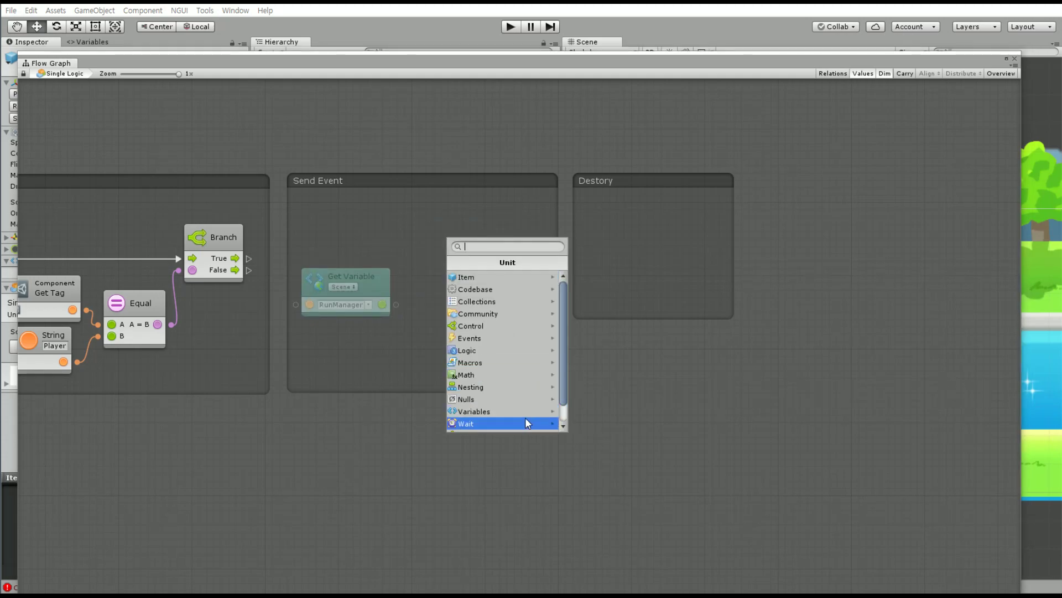
pyautogui.click(498, 411)
pyautogui.click(488, 289)
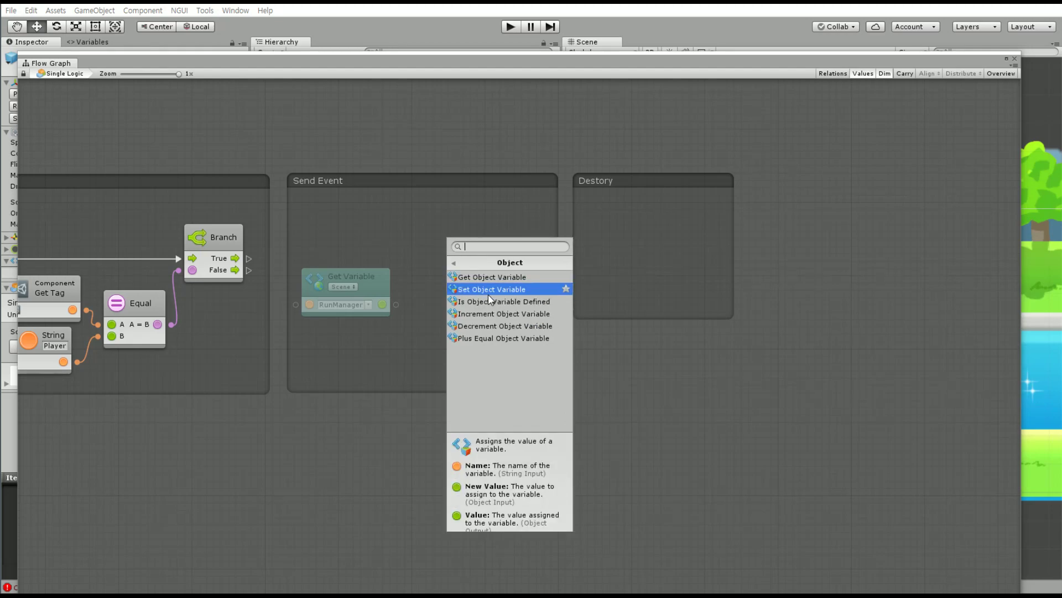
pyautogui.click(495, 288)
pyautogui.click(476, 284)
pyautogui.write('IsFever')
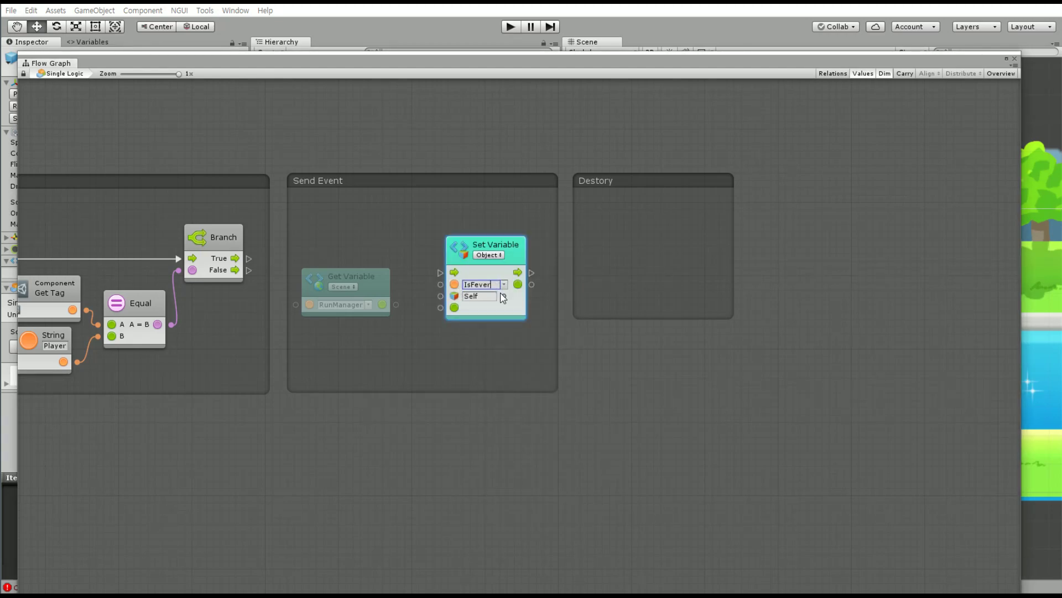
# Feed a checked Boolean Literal into the Set Variable's value input.
pyautogui.rightClick(416, 350)
pyautogui.click(443, 356)
pyautogui.write('bool')
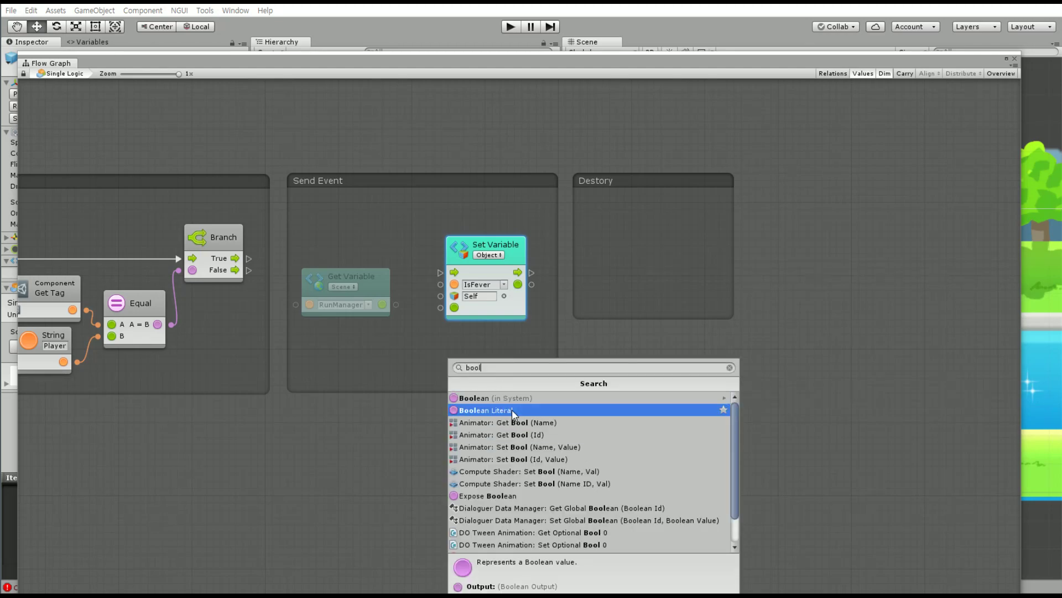
pyautogui.click(513, 409)
pyautogui.moveTo(500, 363)
pyautogui.mouseDown()
pyautogui.moveTo(381, 326)
pyautogui.moveTo(399, 357)
pyautogui.mouseUp()
pyautogui.moveTo(440, 311); pyautogui.dragTo(440, 311)
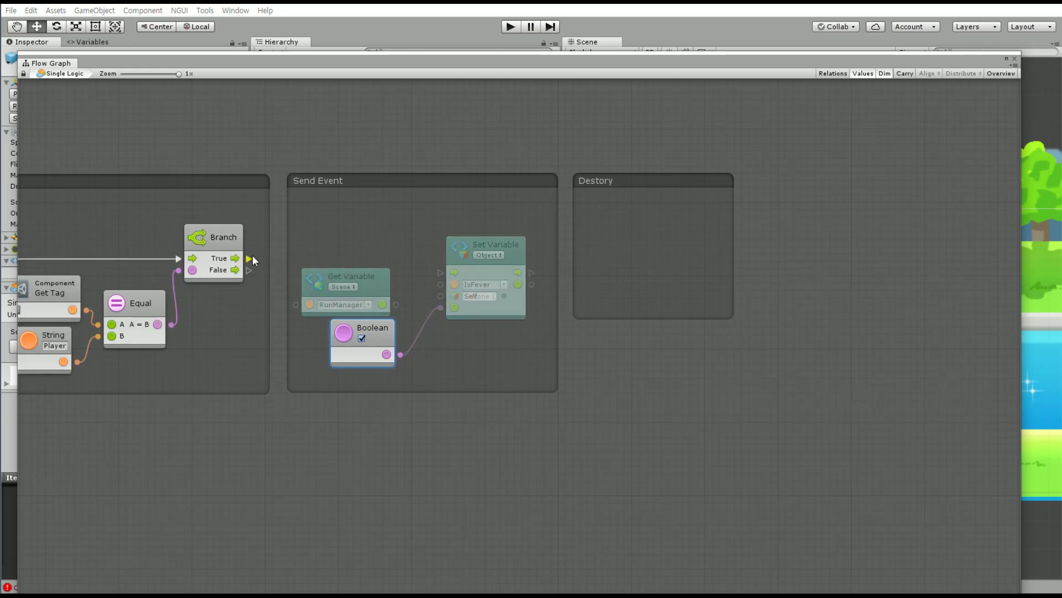
# Run Set Variable from Branch True with RunManager as target, and widen the Send Event group.
pyautogui.moveTo(249, 258)
pyautogui.mouseDown()
pyautogui.moveTo(434, 268)
pyautogui.moveTo(438, 232)
pyautogui.mouseUp()
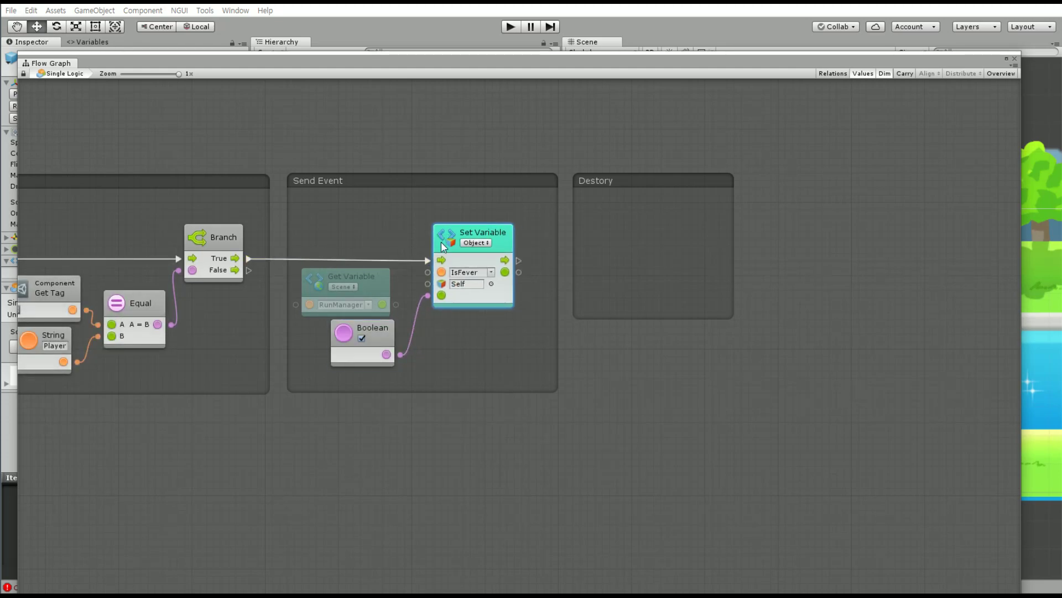
pyautogui.moveTo(395, 304)
pyautogui.mouseDown()
pyautogui.moveTo(429, 286)
pyautogui.moveTo(392, 285)
pyautogui.mouseUp()
pyautogui.moveTo(387, 339); pyautogui.dragTo(394, 346)
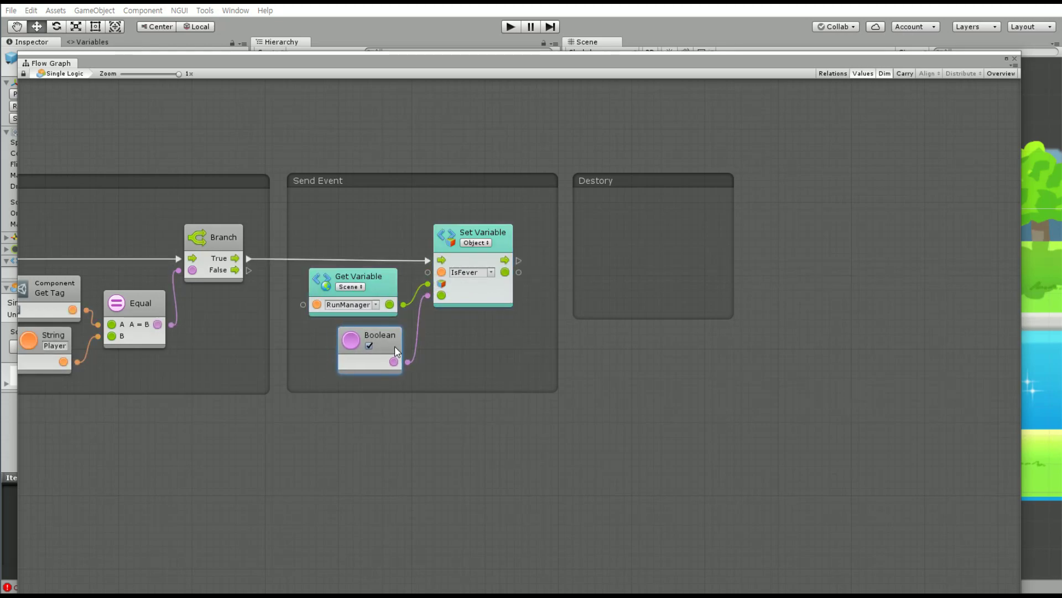
pyautogui.click(395, 285)
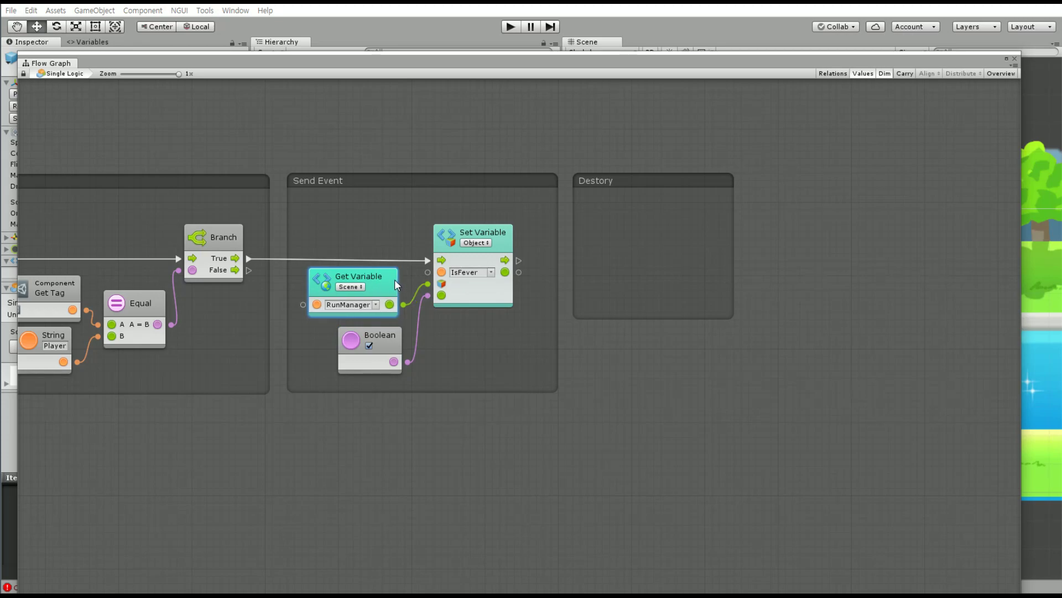
pyautogui.moveTo(695, 181); pyautogui.dragTo(730, 199)
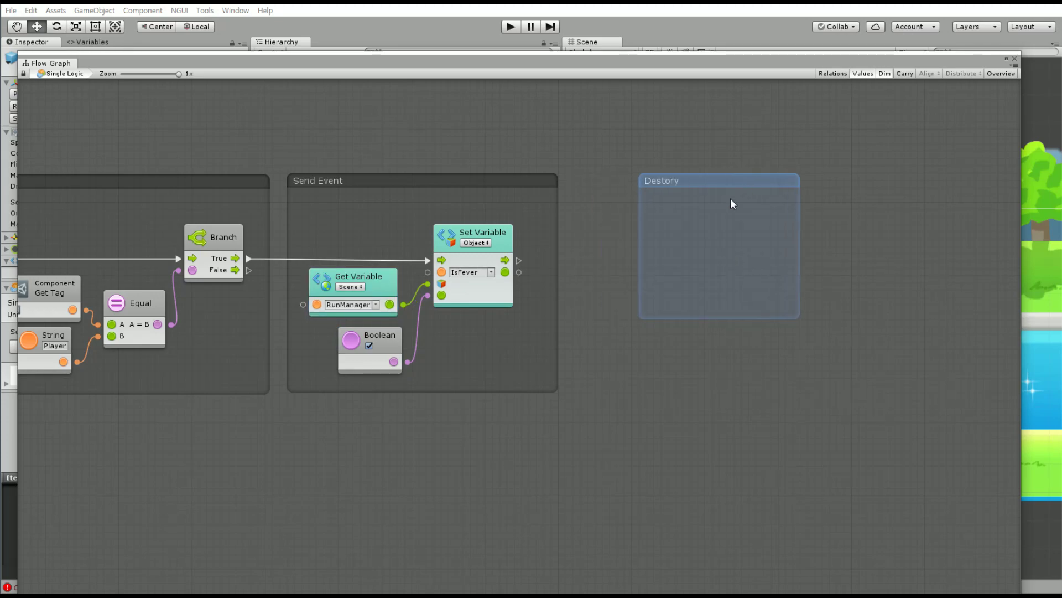
pyautogui.moveTo(554, 310); pyautogui.dragTo(584, 316)
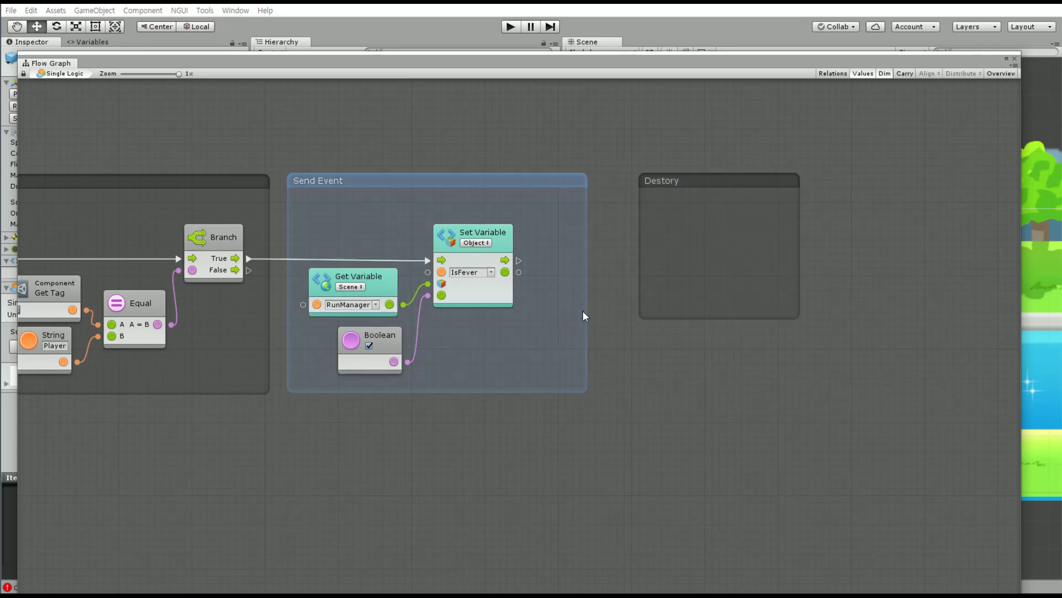
# Add a Trigger Unity Event named Fever after Set Variable, targeting RunManager.
pyautogui.rightClick(467, 349)
pyautogui.click(481, 358)
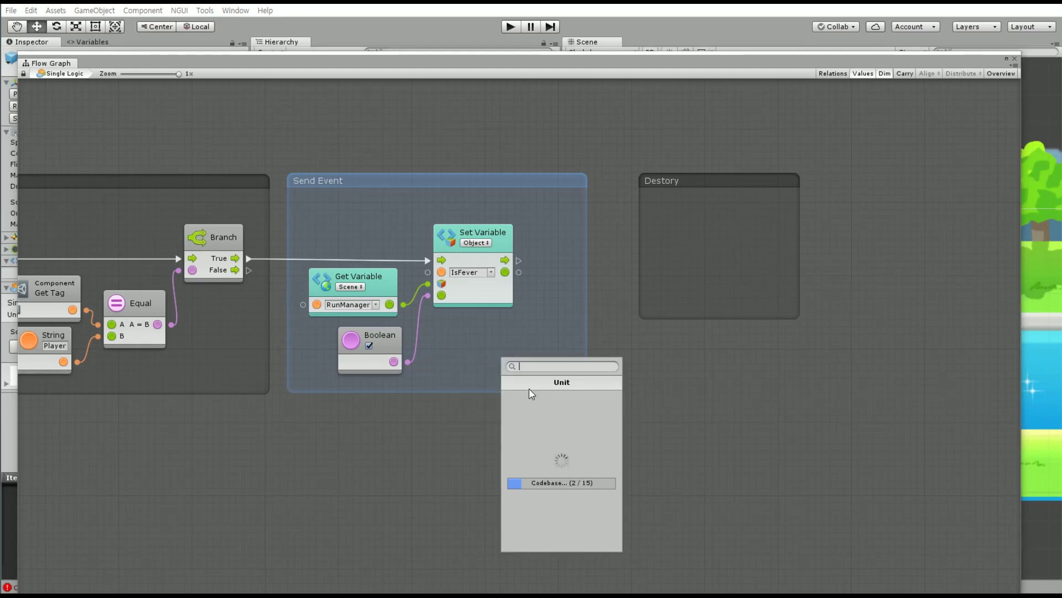
pyautogui.write('Trigger')
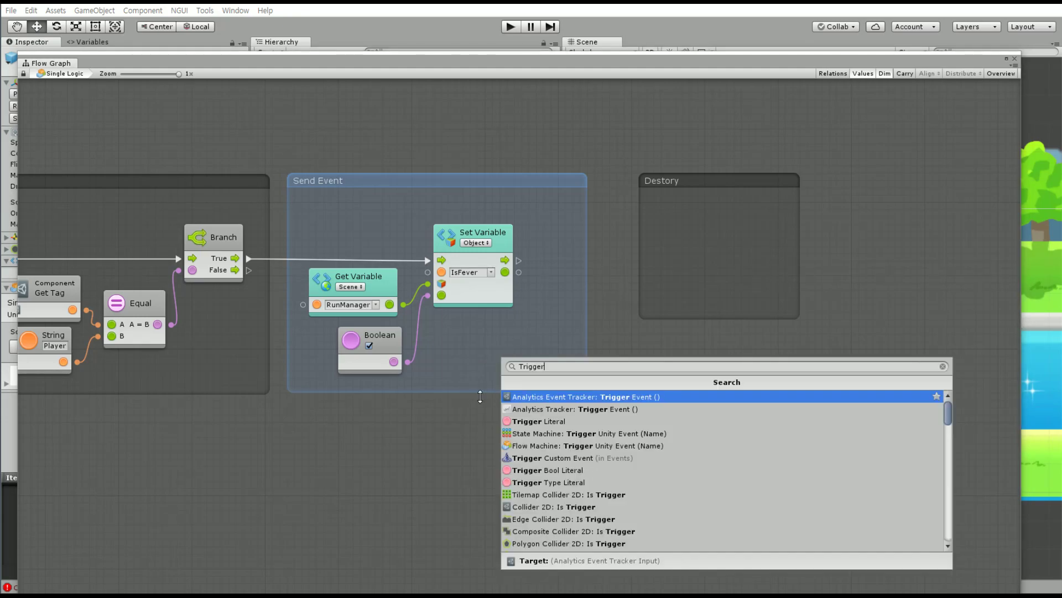
pyautogui.press('Down')
pyautogui.press('Return')
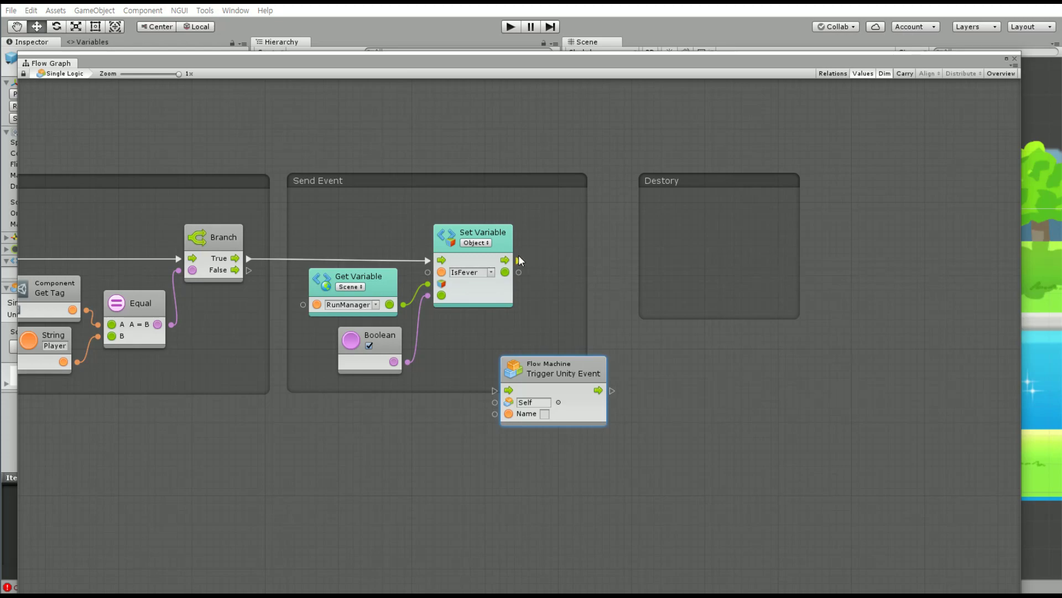
pyautogui.moveTo(519, 260)
pyautogui.mouseDown()
pyautogui.moveTo(494, 390)
pyautogui.moveTo(585, 249)
pyautogui.mouseUp()
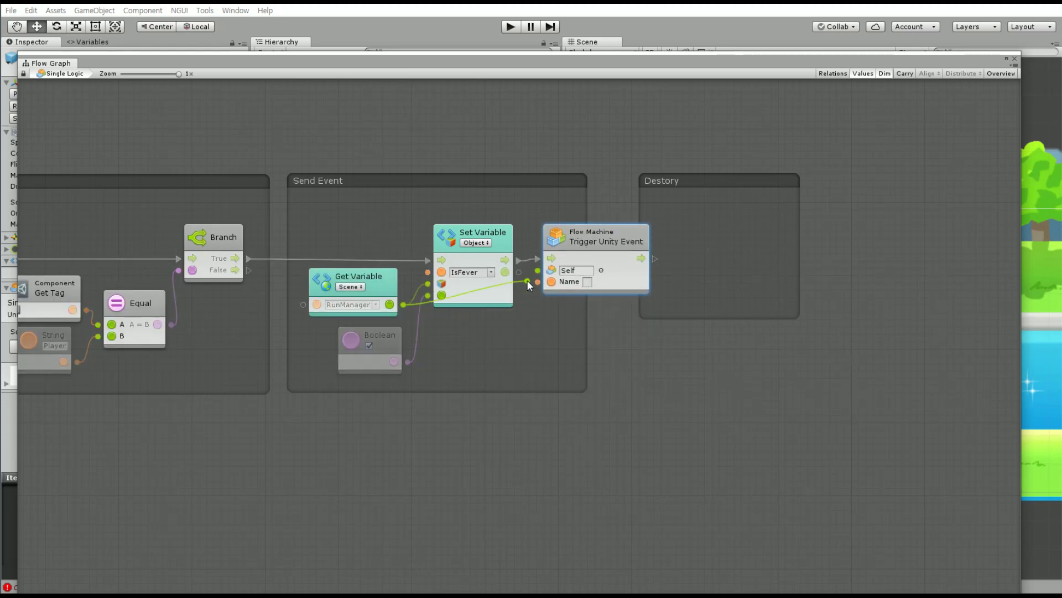
pyautogui.moveTo(504, 272); pyautogui.dragTo(538, 270)
pyautogui.click(585, 284)
pyautogui.write('Fever')
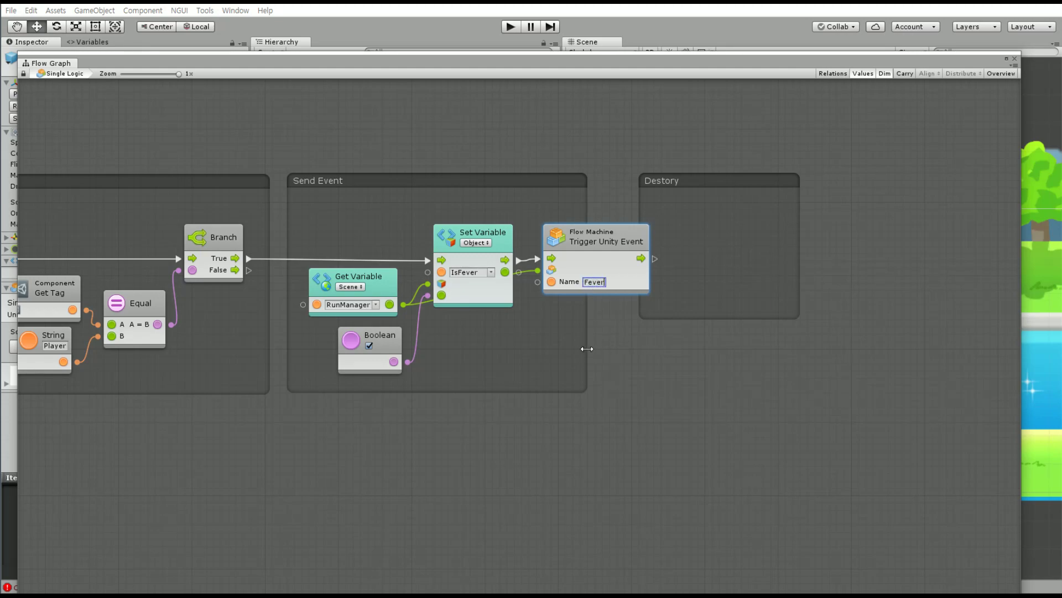
# Widen Send Event, reposition the Destory group beside it, then select RunManager in the Hierarchy.
pyautogui.moveTo(587, 349); pyautogui.dragTo(679, 349)
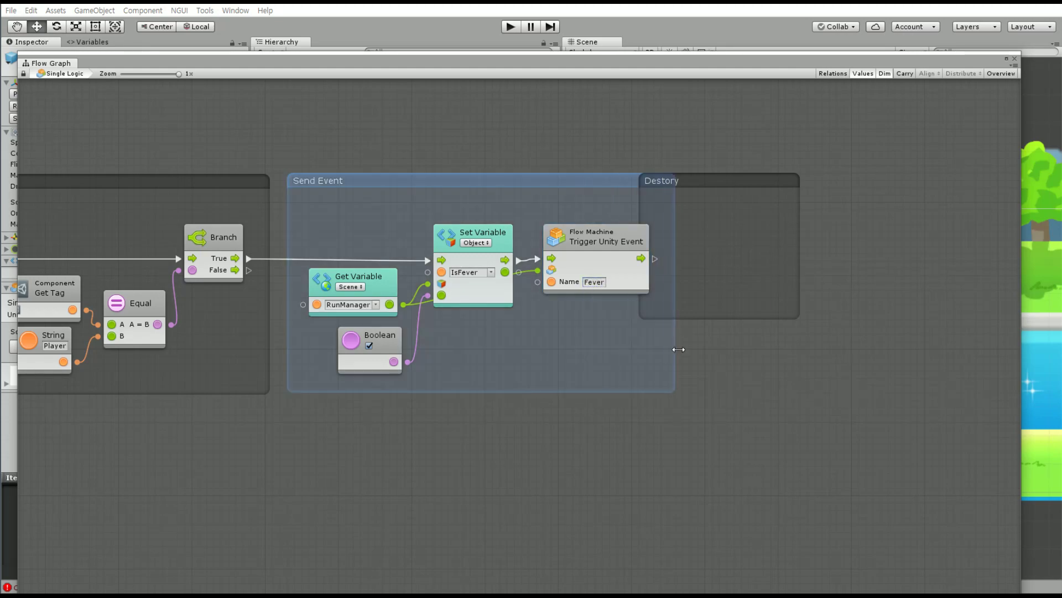
pyautogui.moveTo(732, 193); pyautogui.dragTo(813, 191)
pyautogui.click(601, 236)
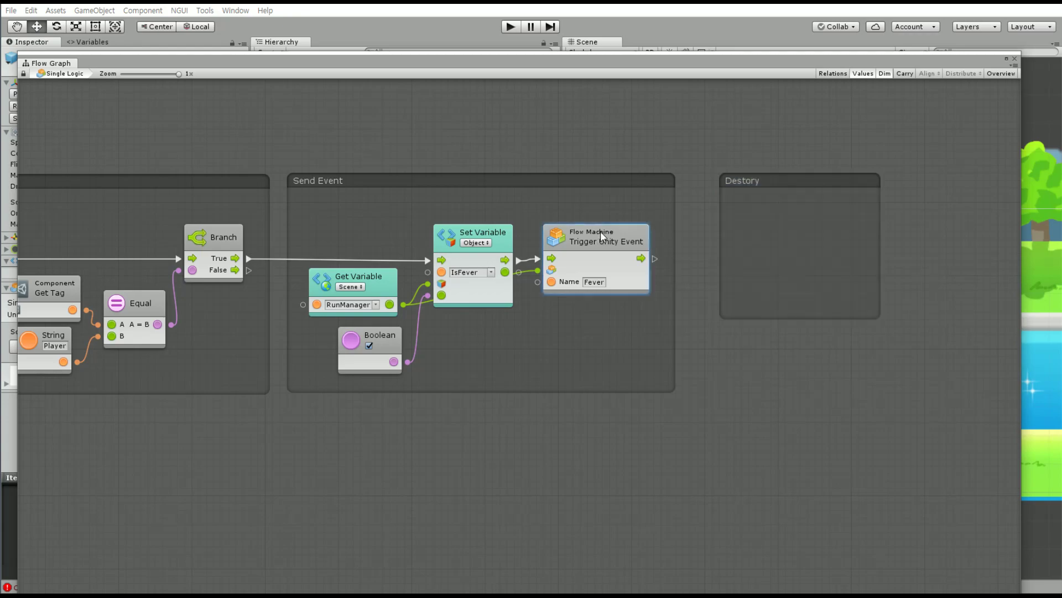
pyautogui.press('Delete')
pyautogui.rightClick(540, 329)
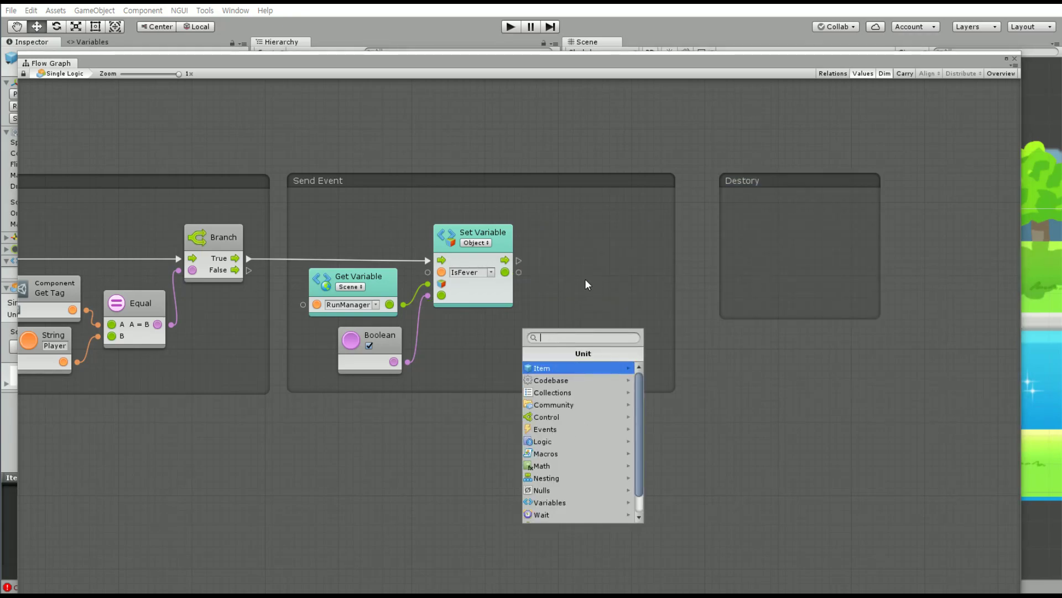
pyautogui.hotkey('ctrl', 'z')
pyautogui.click(531, 330)
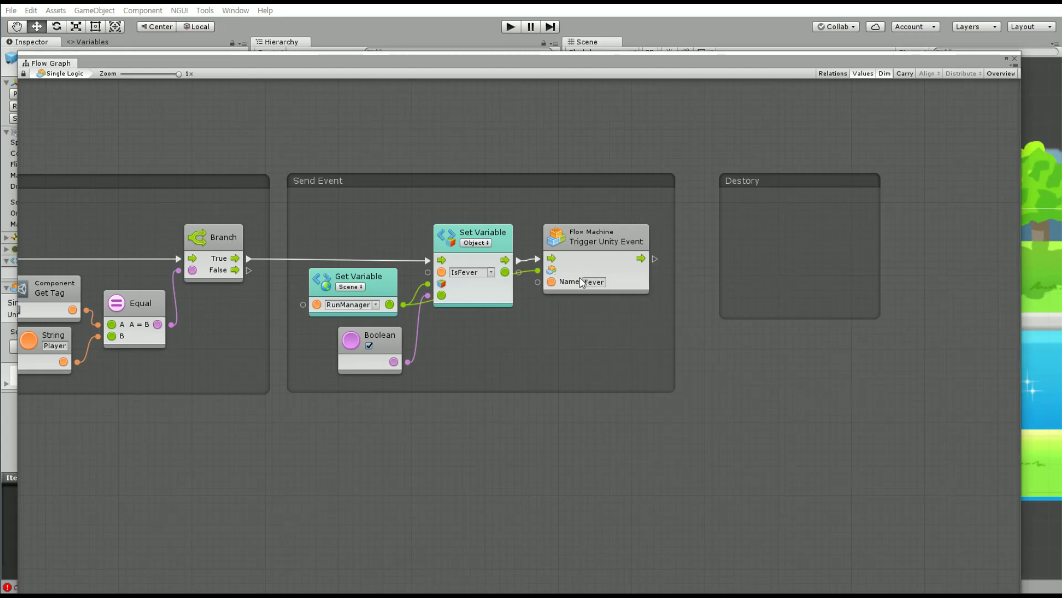
pyautogui.moveTo(799, 181); pyautogui.dragTo(769, 182)
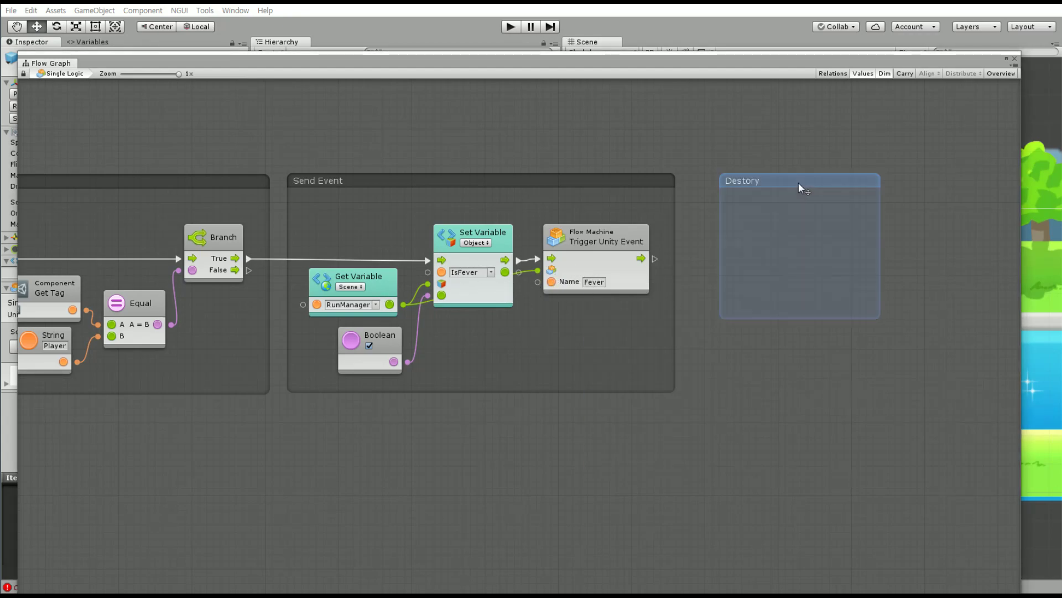
pyautogui.click(570, 343)
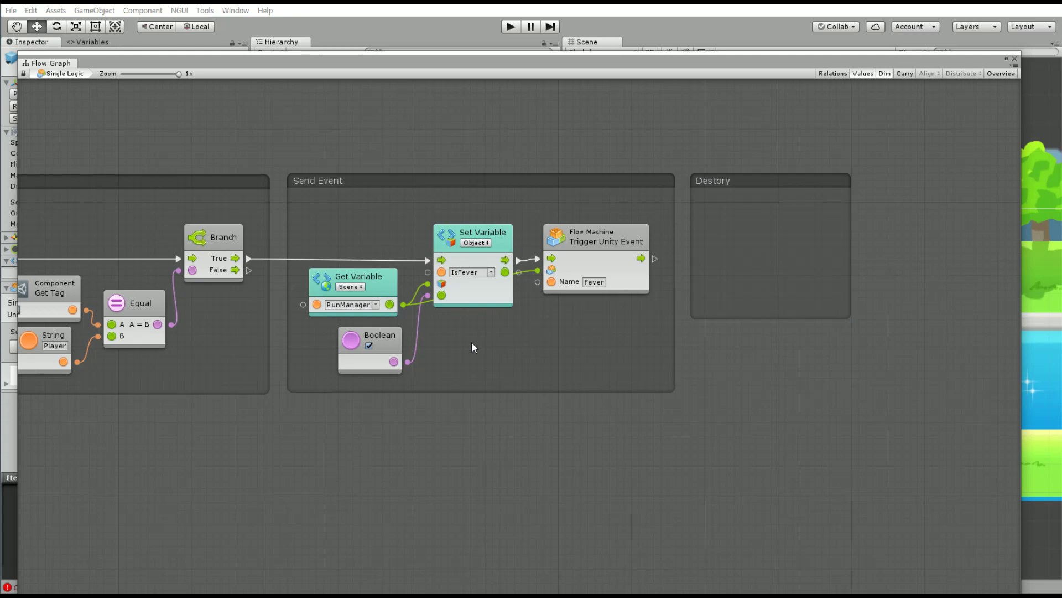
pyautogui.moveTo(497, 363); pyautogui.dragTo(511, 370, button='middle')
pyautogui.doubleClick(245, 67)
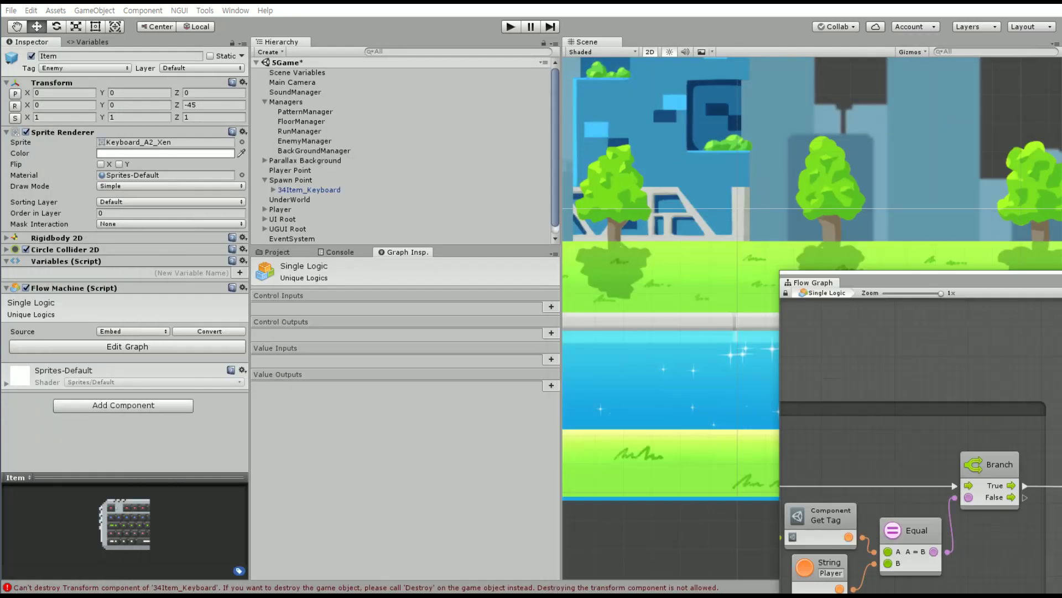
pyautogui.click(307, 133)
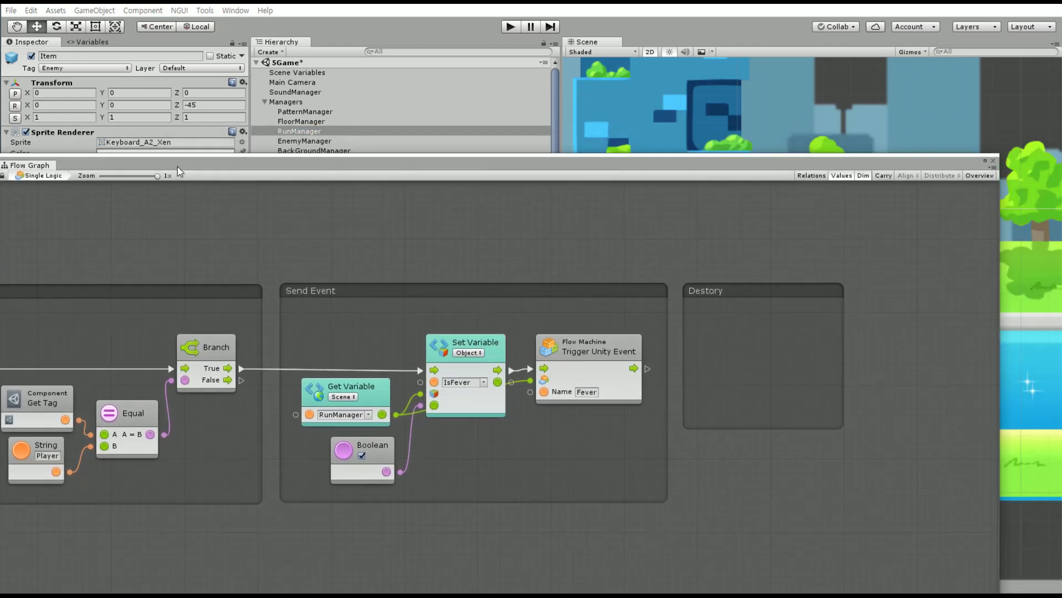
# Delete the Float 3 and Set Variable speed nodes from RunManager's Fever Time group.
pyautogui.click(332, 130)
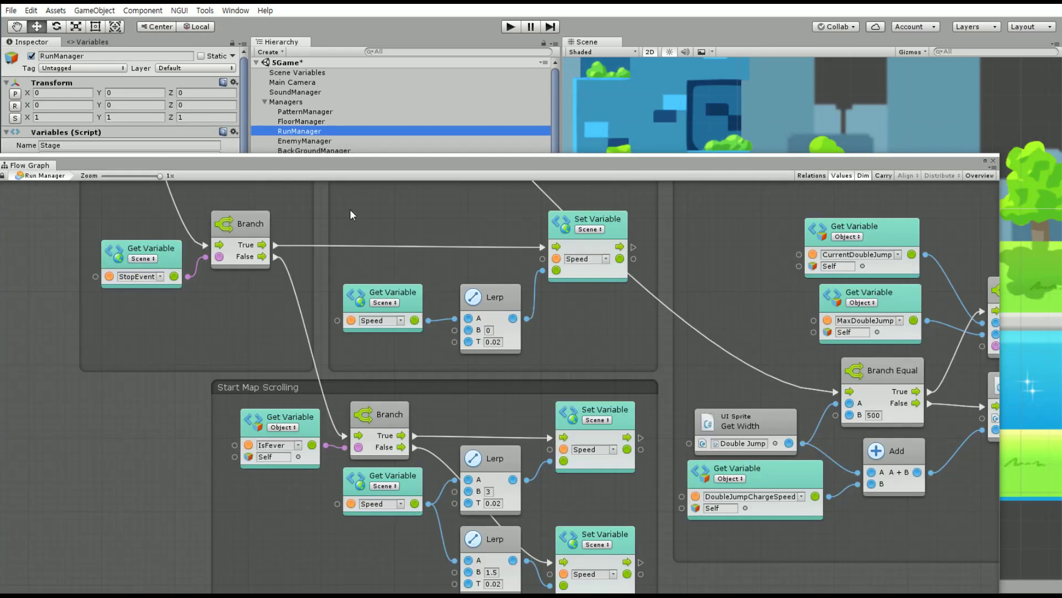
pyautogui.scroll(-3, 431, 390)
pyautogui.scroll(-3, 501, 394)
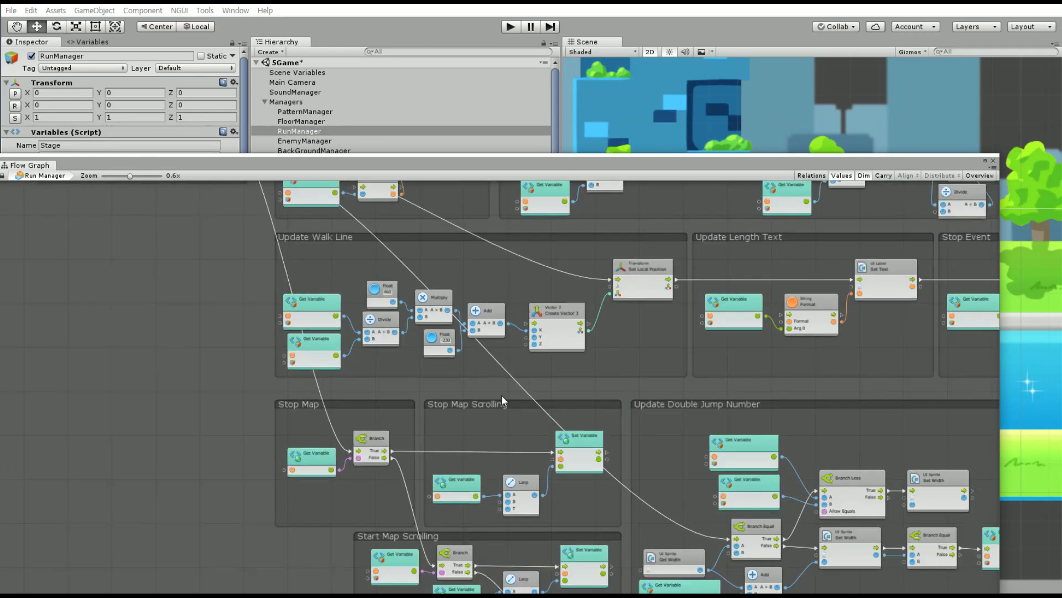
pyautogui.scroll(2, 436, 364)
pyautogui.moveTo(436, 359)
pyautogui.mouseDown(button='middle')
pyautogui.moveTo(479, 495)
pyautogui.moveTo(484, 557)
pyautogui.mouseUp(button='middle')
pyautogui.scroll(4, 526, 327)
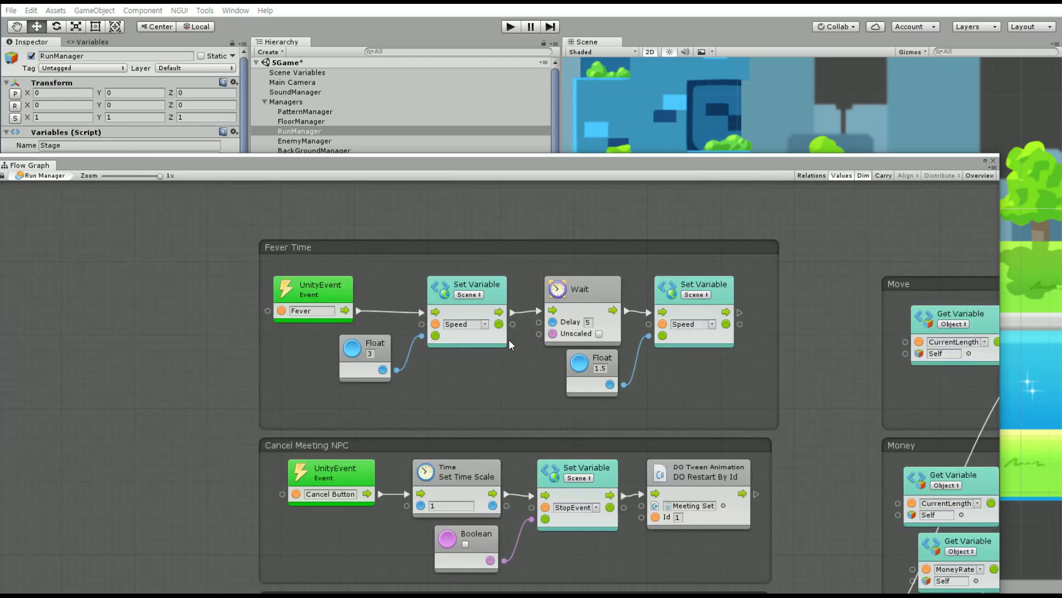
pyautogui.click(487, 293)
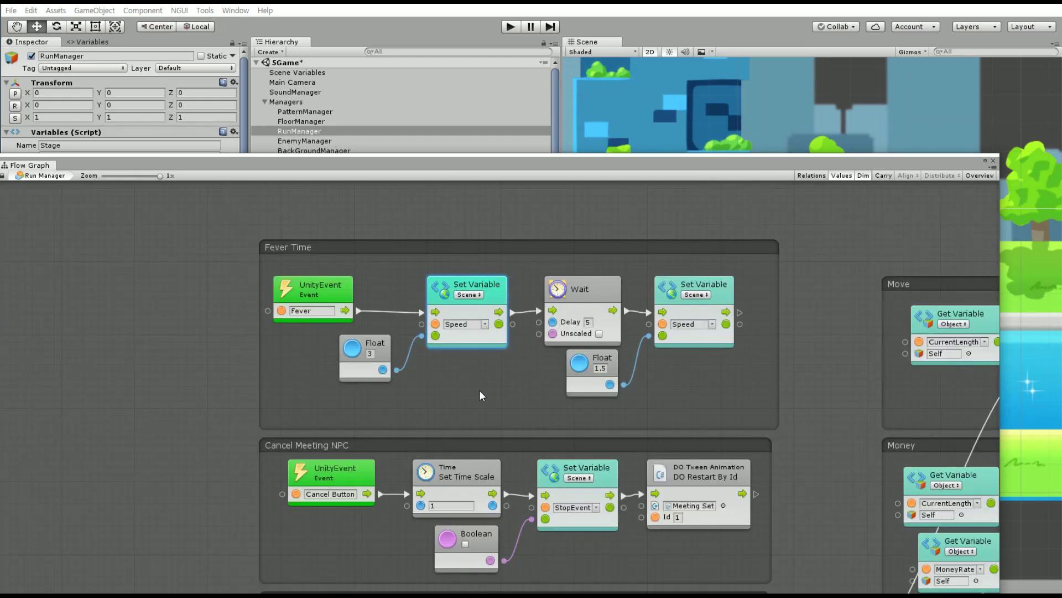
pyautogui.moveTo(481, 395); pyautogui.dragTo(357, 327)
pyautogui.press('Delete')
# Run the Wait right after the Fever event and retarget Set Variable to object variable IsFever.
pyautogui.moveTo(580, 297); pyautogui.dragTo(434, 290)
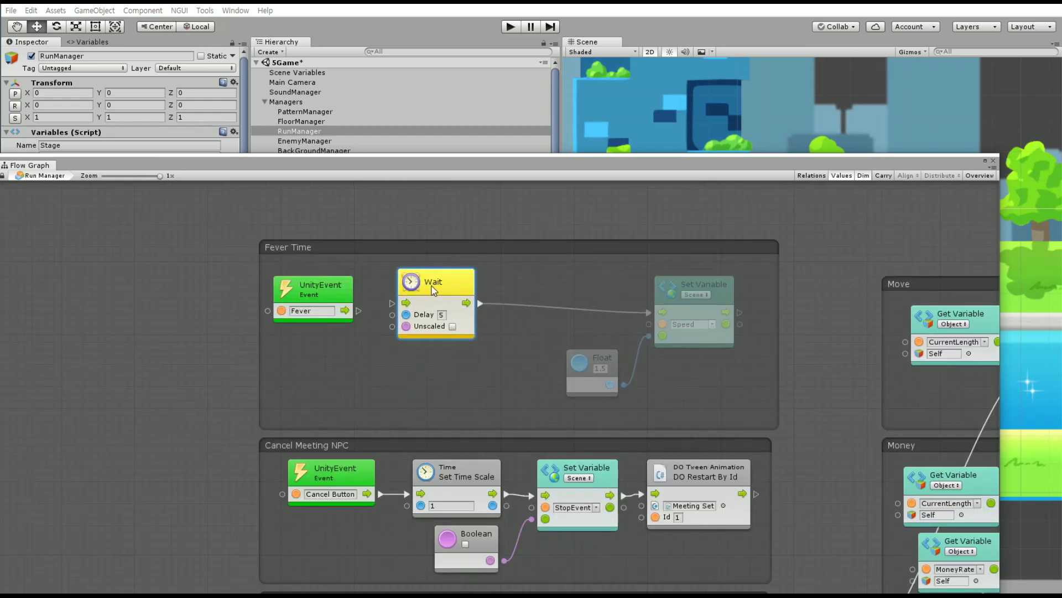
pyautogui.moveTo(363, 310); pyautogui.dragTo(391, 304)
pyautogui.moveTo(459, 290); pyautogui.dragTo(459, 297)
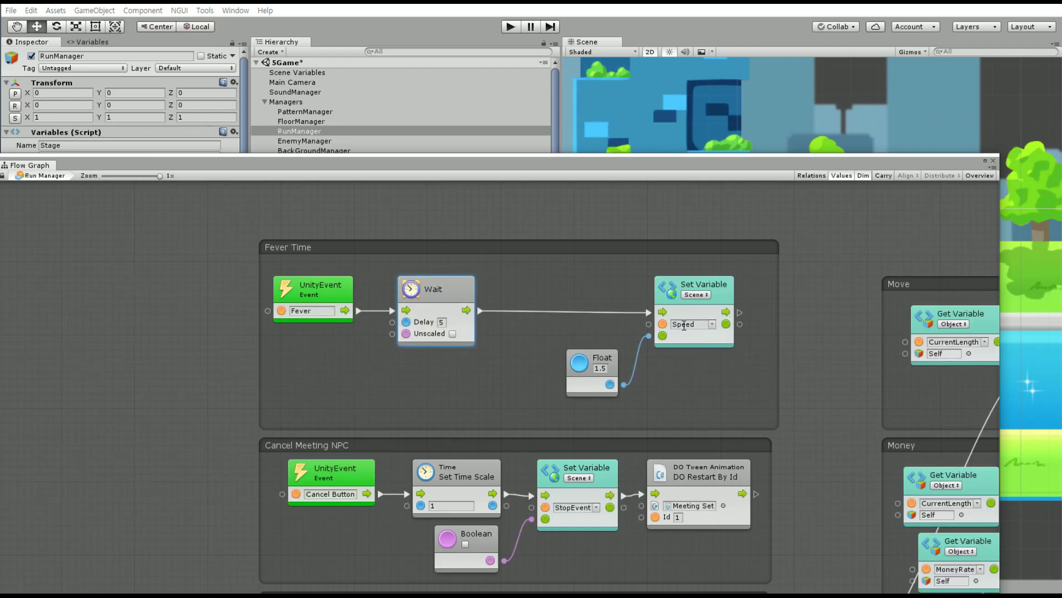
pyautogui.click(696, 294)
pyautogui.click(698, 320)
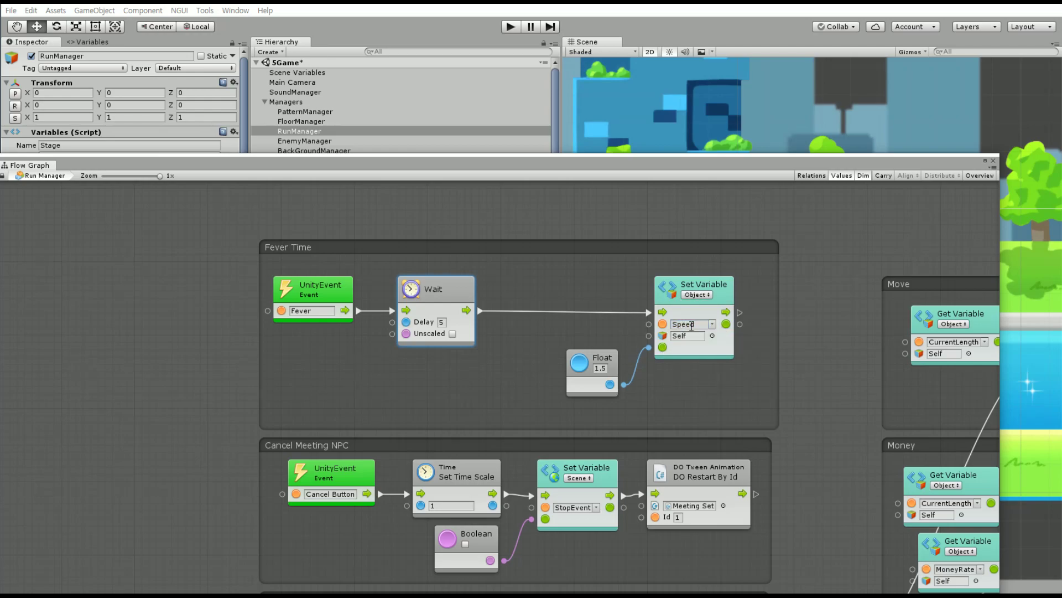
pyautogui.doubleClick(691, 324)
pyautogui.write('IsFever')
# Replace the Float 1.5 node with an unchecked Boolean feeding IsFever, then close the graph.
pyautogui.rightClick(542, 361)
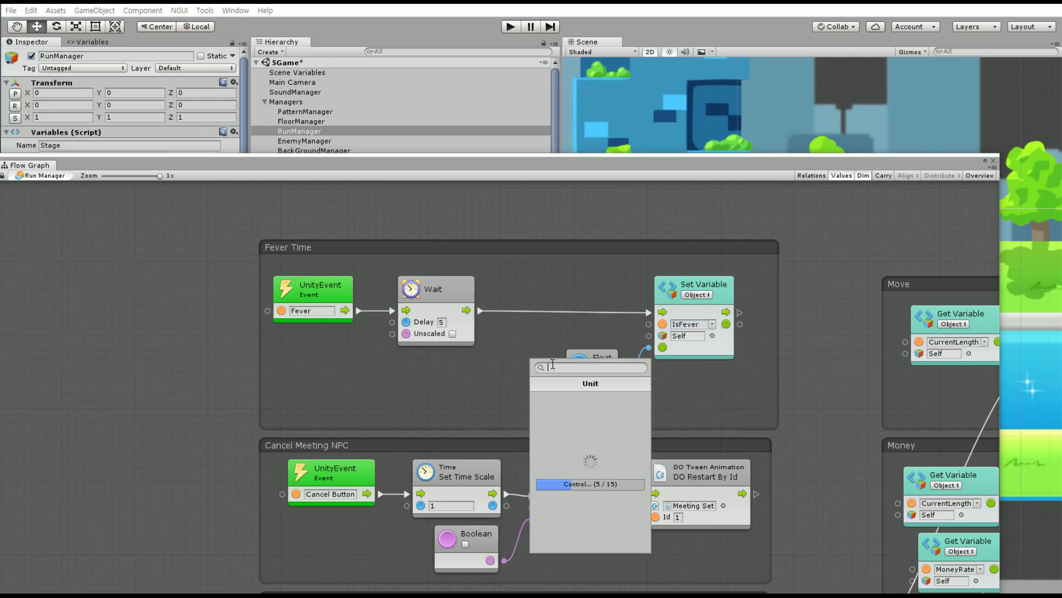
pyautogui.write('bool')
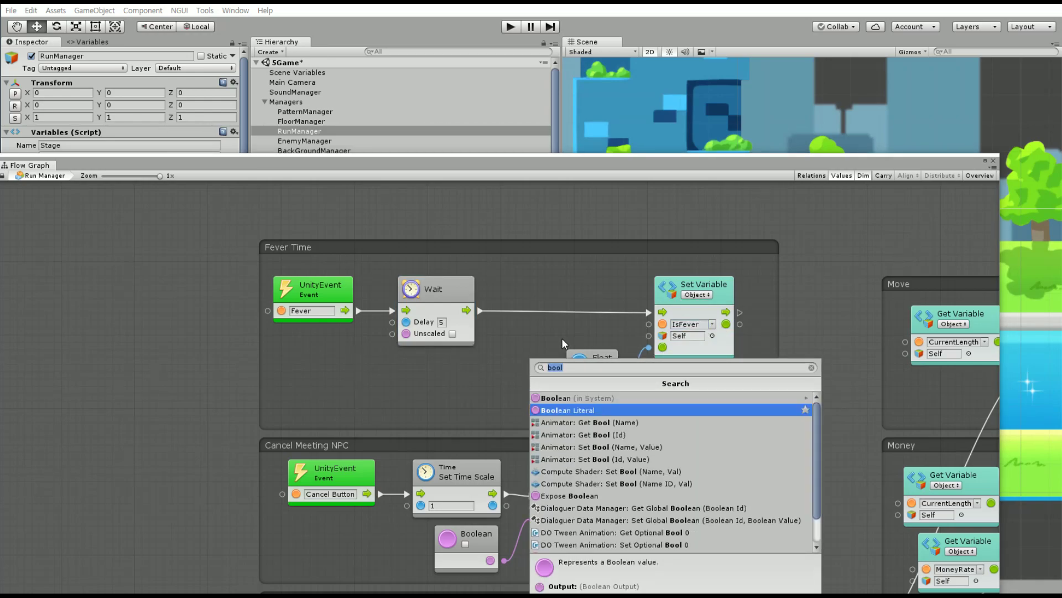
pyautogui.press('Return')
pyautogui.click(584, 369)
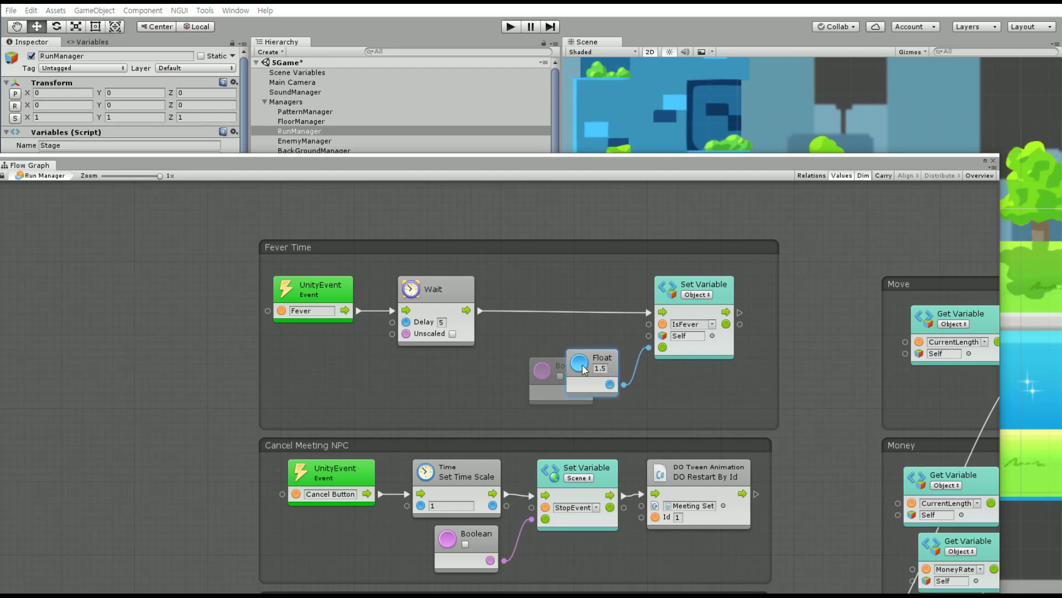
pyautogui.press('Delete')
pyautogui.moveTo(562, 369); pyautogui.dragTo(445, 365)
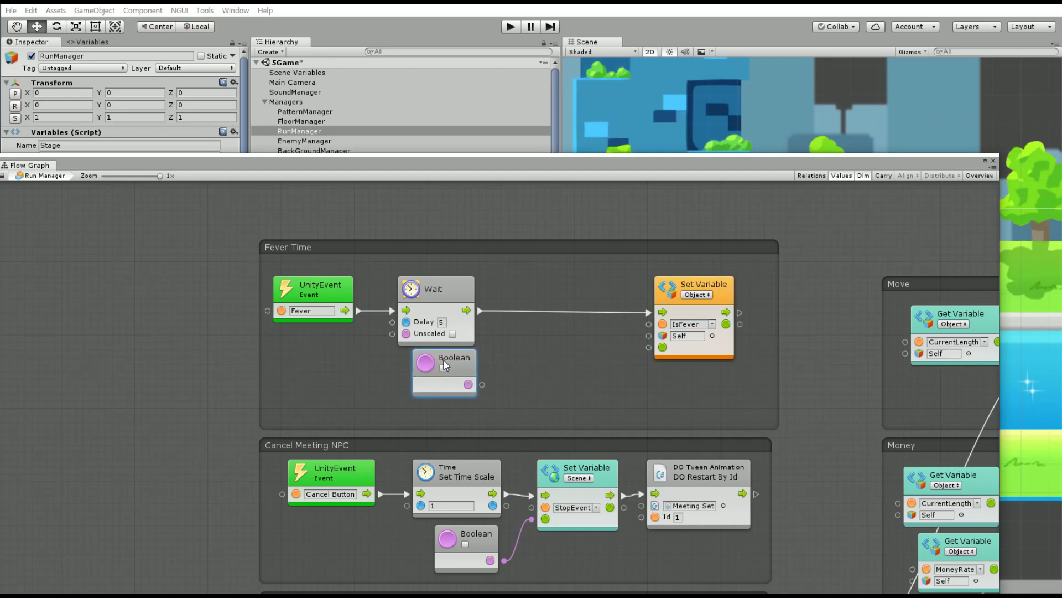
pyautogui.moveTo(664, 283); pyautogui.dragTo(535, 284)
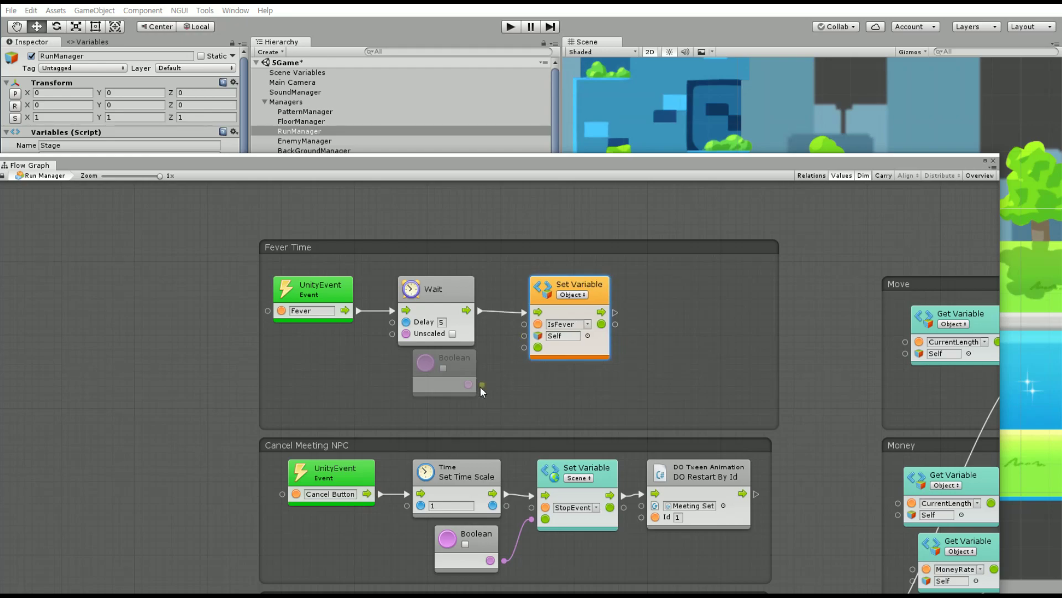
pyautogui.moveTo(480, 386); pyautogui.dragTo(524, 350)
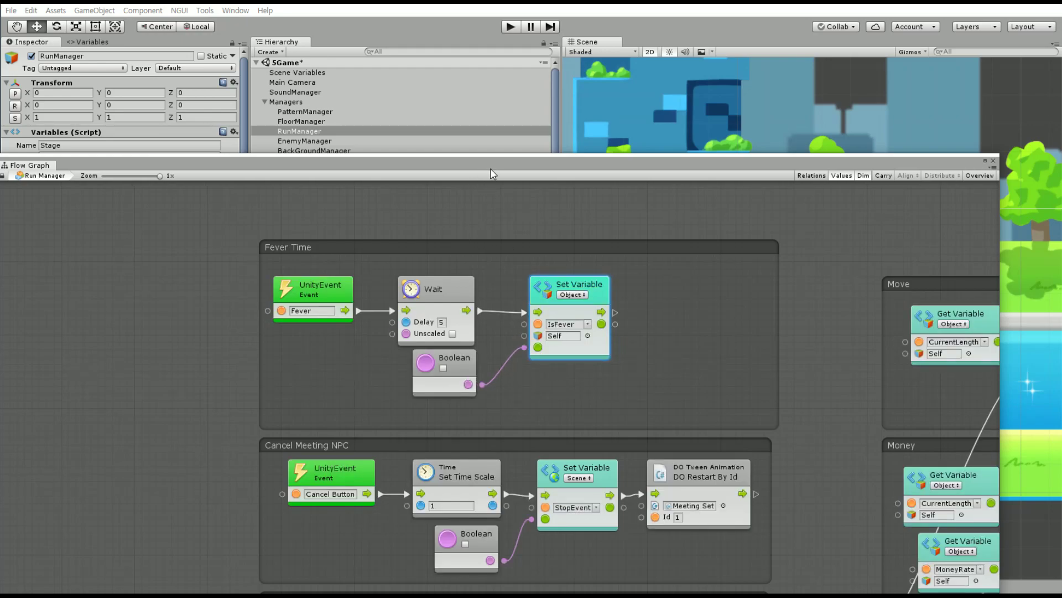
pyautogui.scroll(-2, 583, 339)
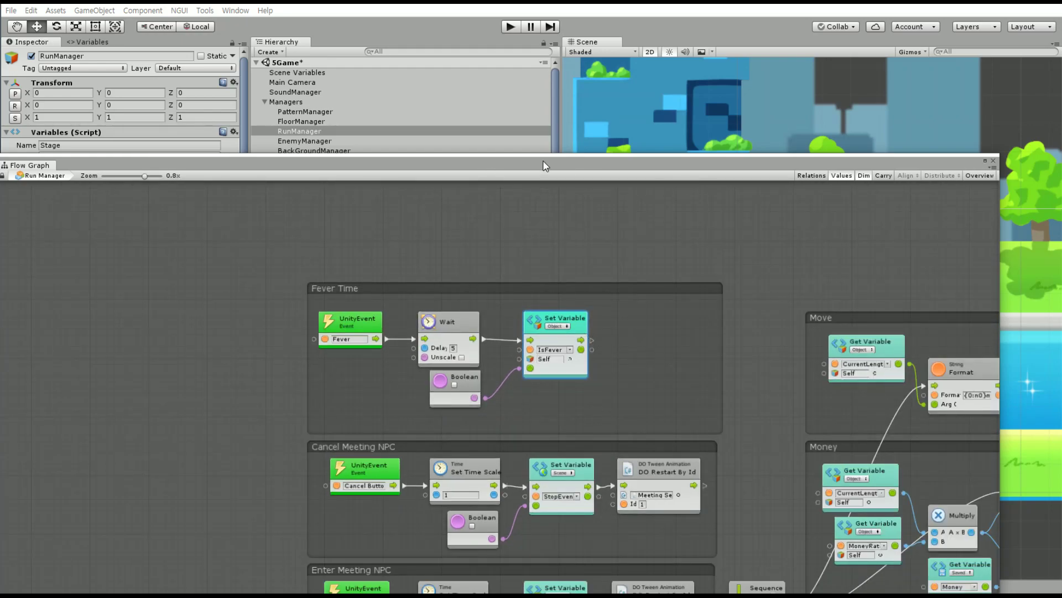
pyautogui.click(891, 270)
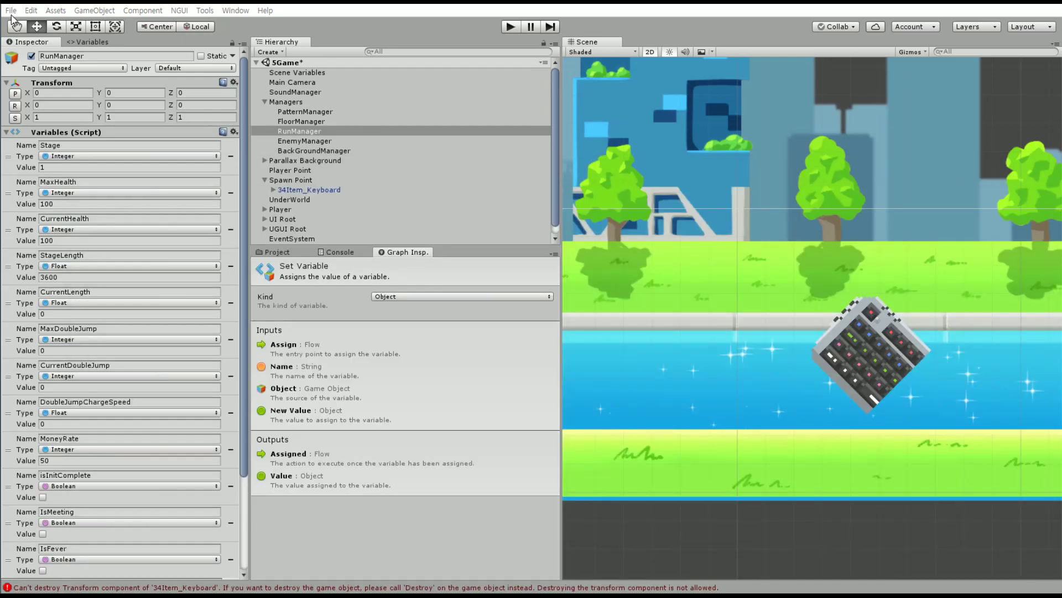
# Save the project from the File menu.
pyautogui.click(11, 10)
pyautogui.click(11, 10)
pyautogui.click(11, 10)
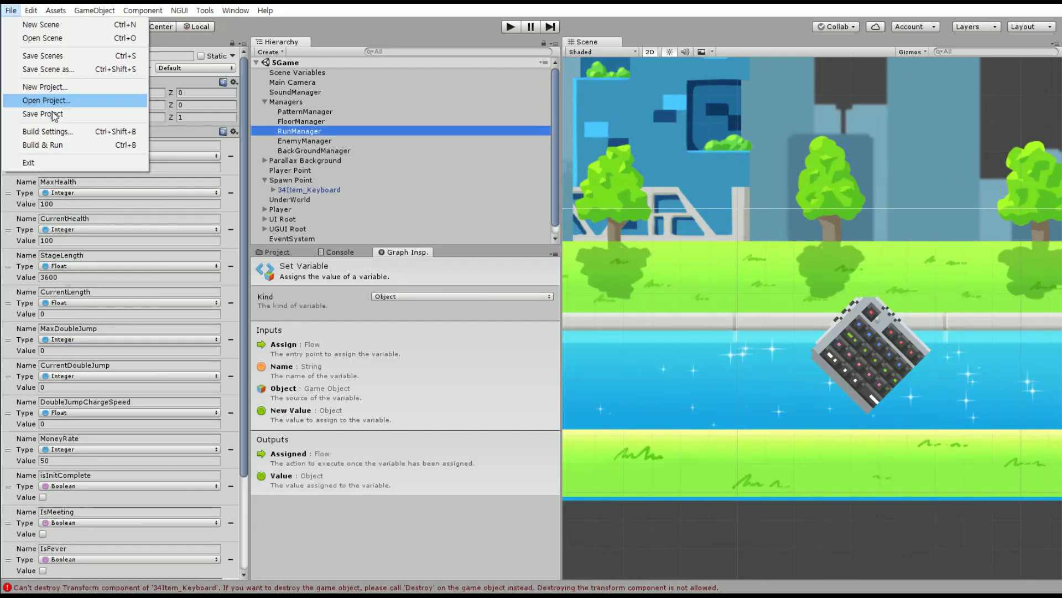
pyautogui.click(54, 116)
# Replace the keyboard item under Spawn Point with the 34Item_Keyboard prefab from 02.Prefabs.
pyautogui.click(316, 192)
pyautogui.press('Delete')
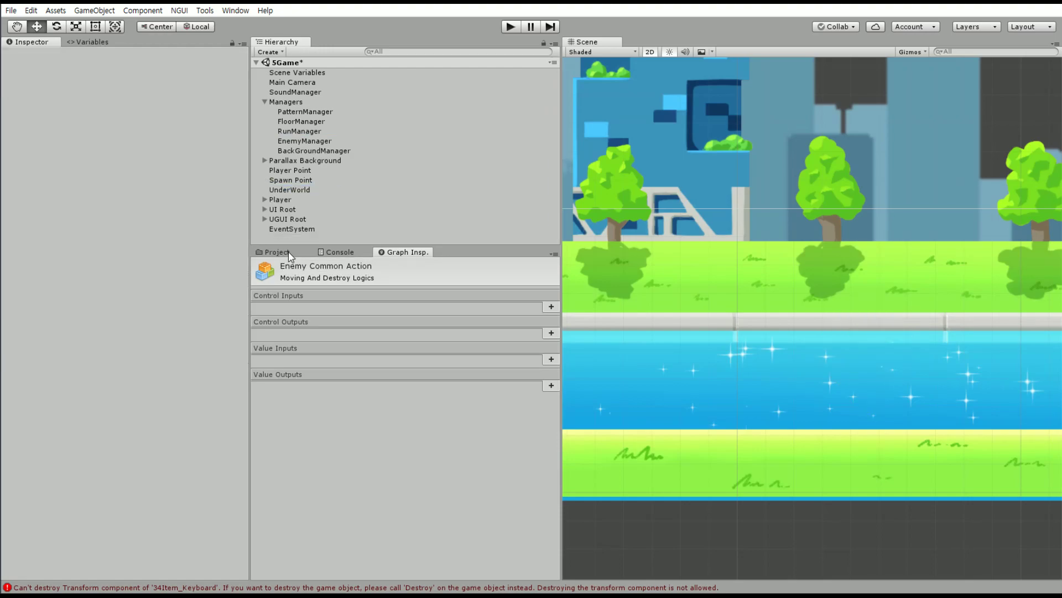
pyautogui.click(275, 251)
pyautogui.click(533, 471)
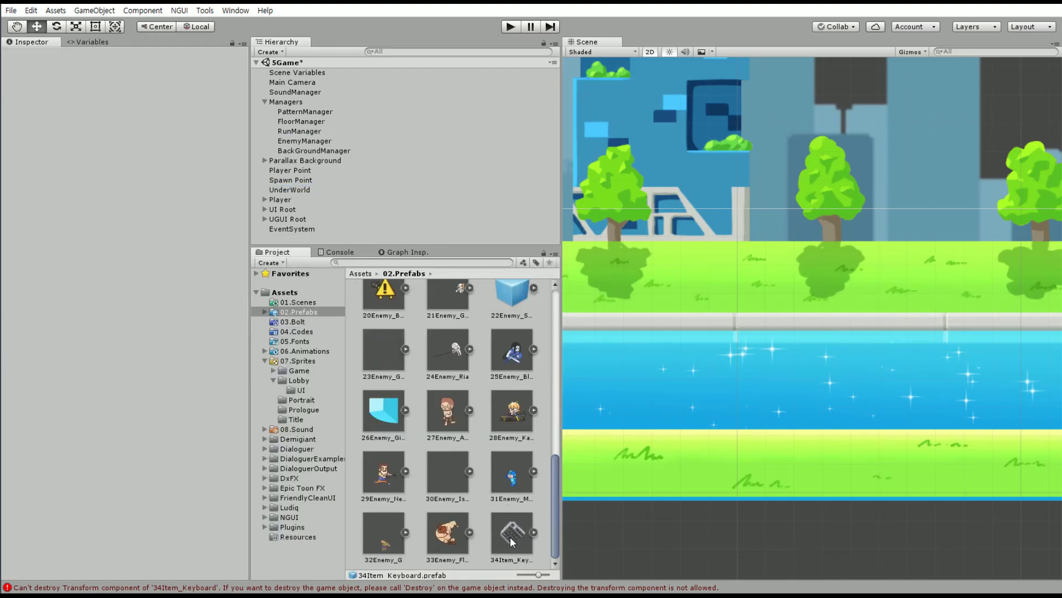
pyautogui.moveTo(512, 541); pyautogui.dragTo(303, 186)
pyautogui.moveTo(302, 183); pyautogui.dragTo(299, 181)
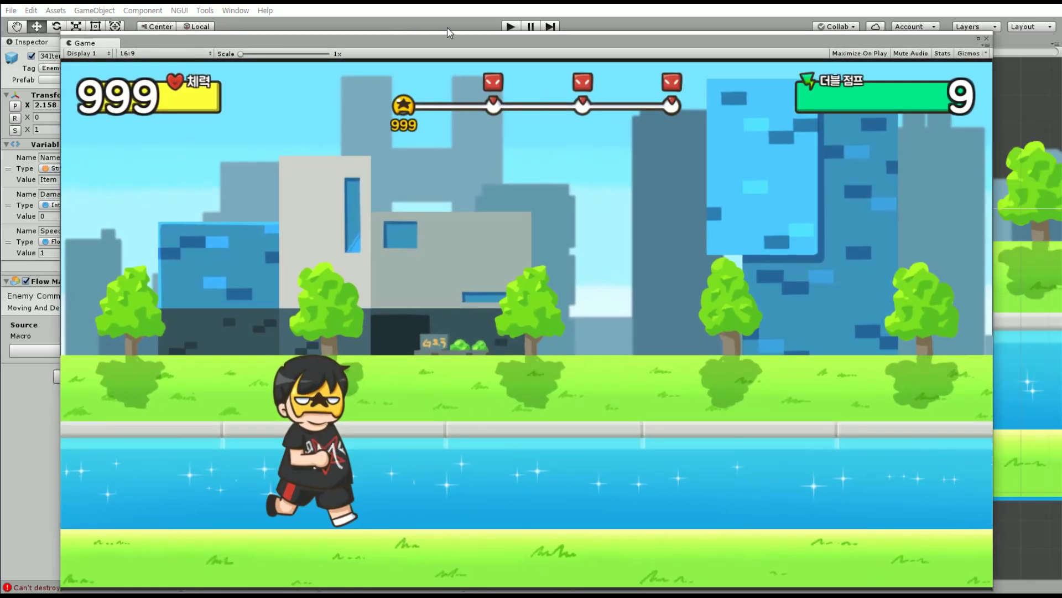
pyautogui.click(507, 26)
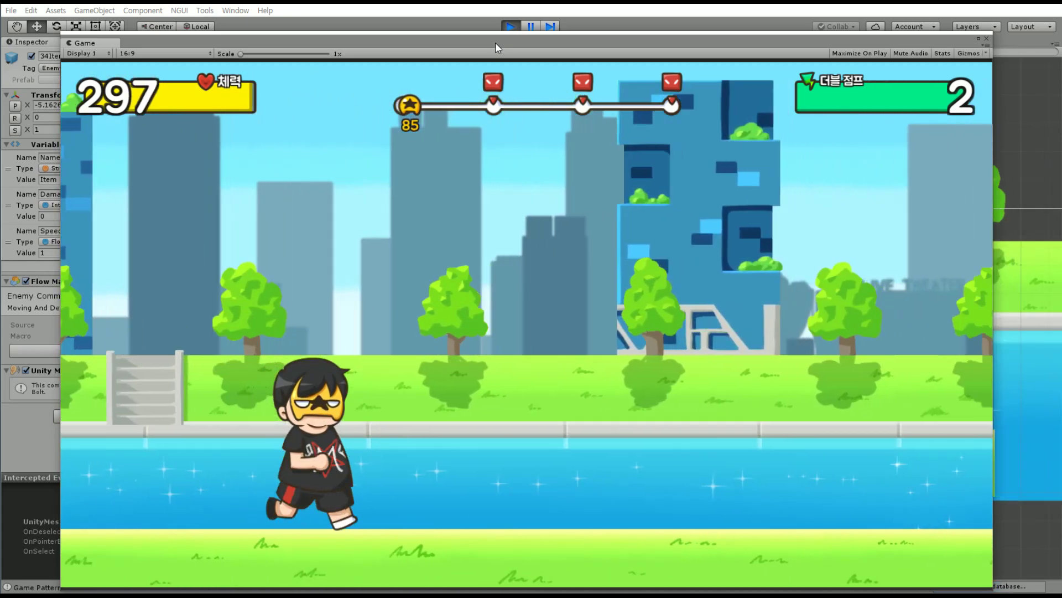
pyautogui.moveTo(496, 42); pyautogui.dragTo(524, 48)
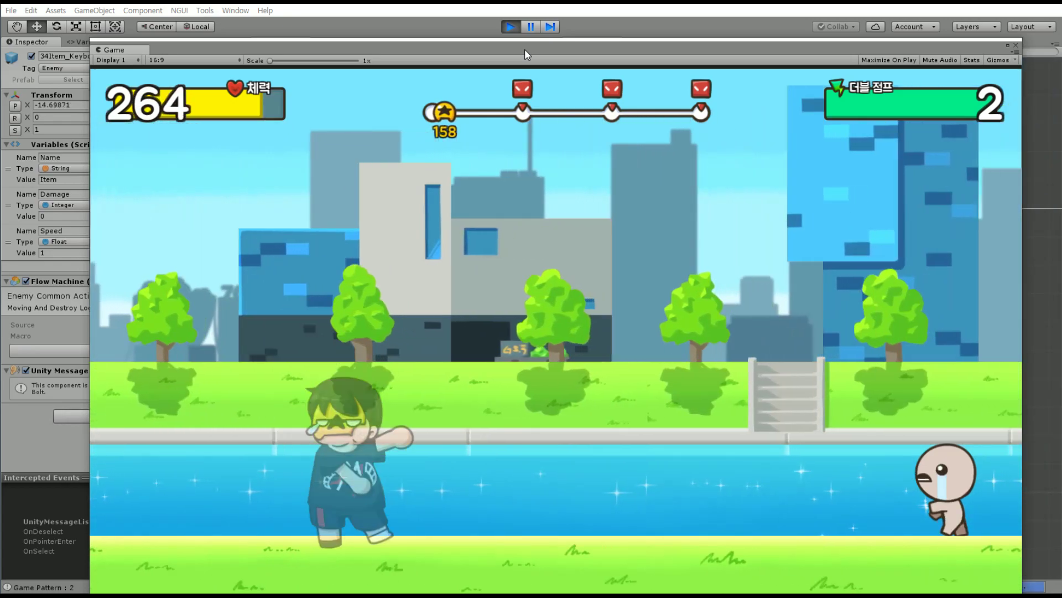
pyautogui.press('space')
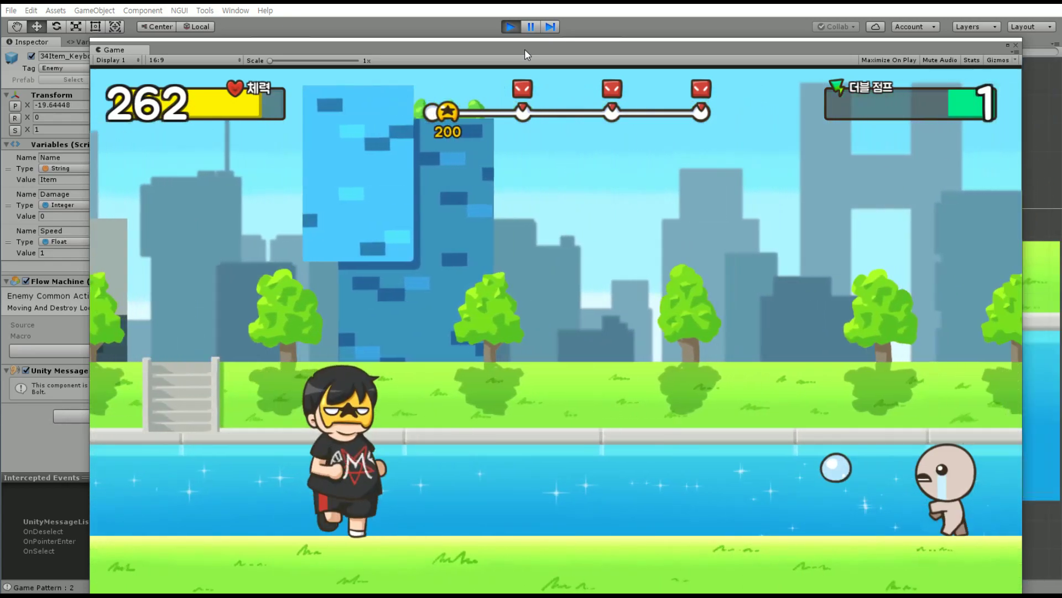
pyautogui.press('space')
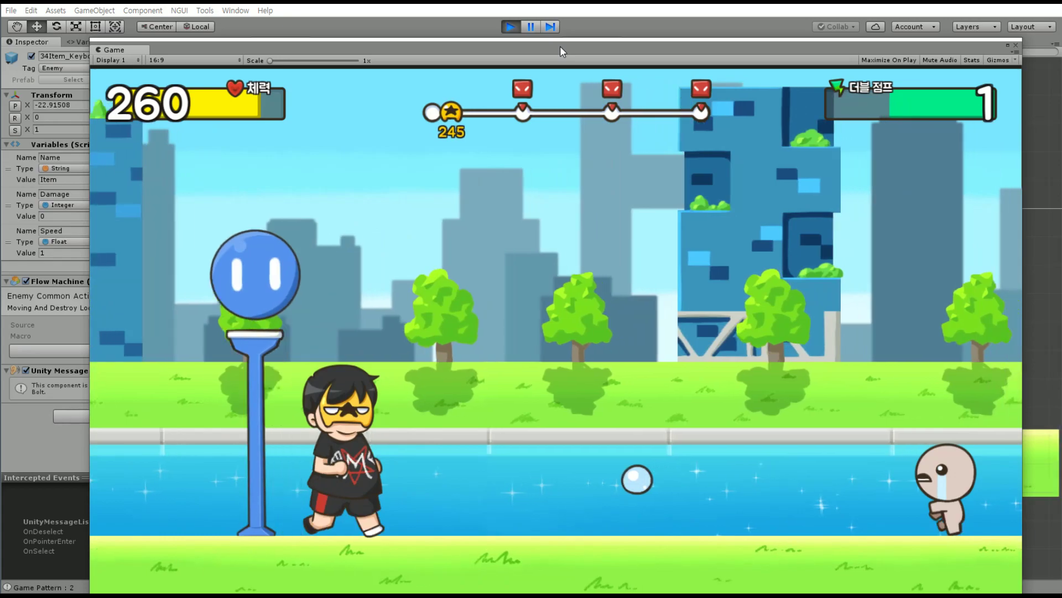
pyautogui.press('space')
pyautogui.press('space')
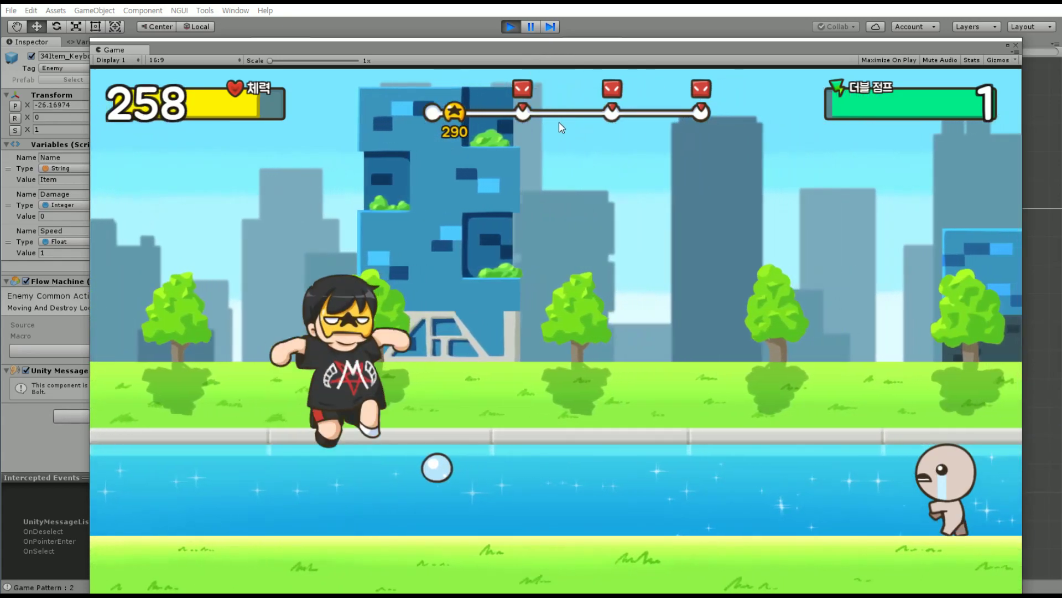
pyautogui.press('space')
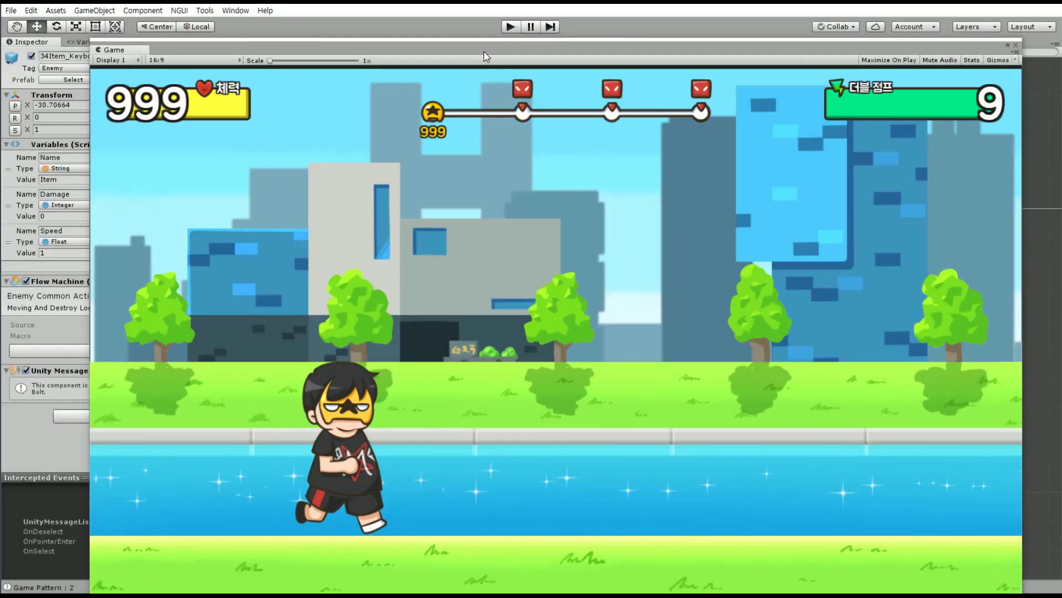
pyautogui.click(511, 26)
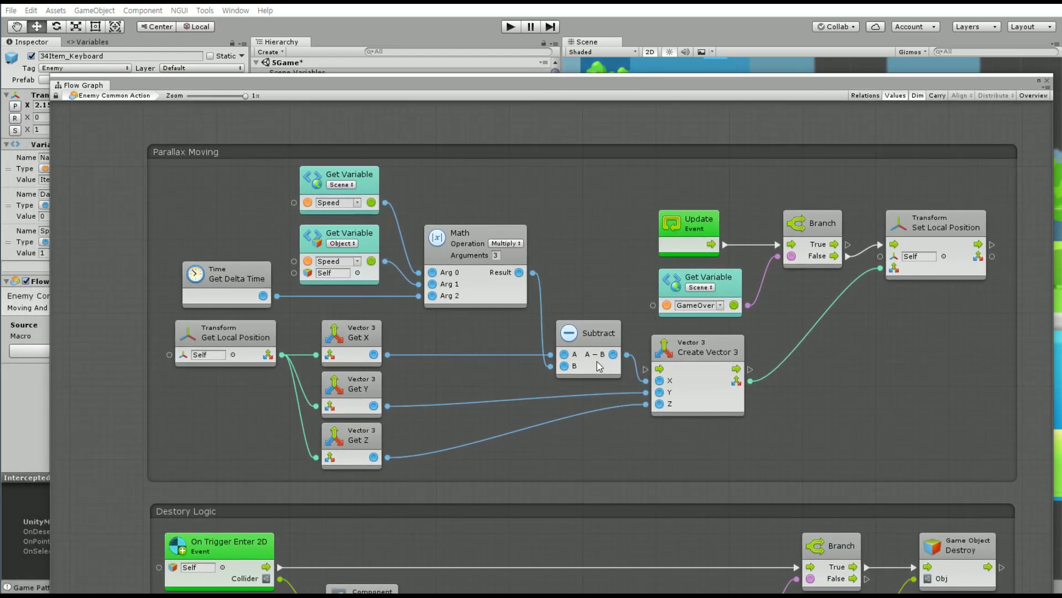
pyautogui.scroll(-3, 621, 459)
pyautogui.scroll(-3, 436, 348)
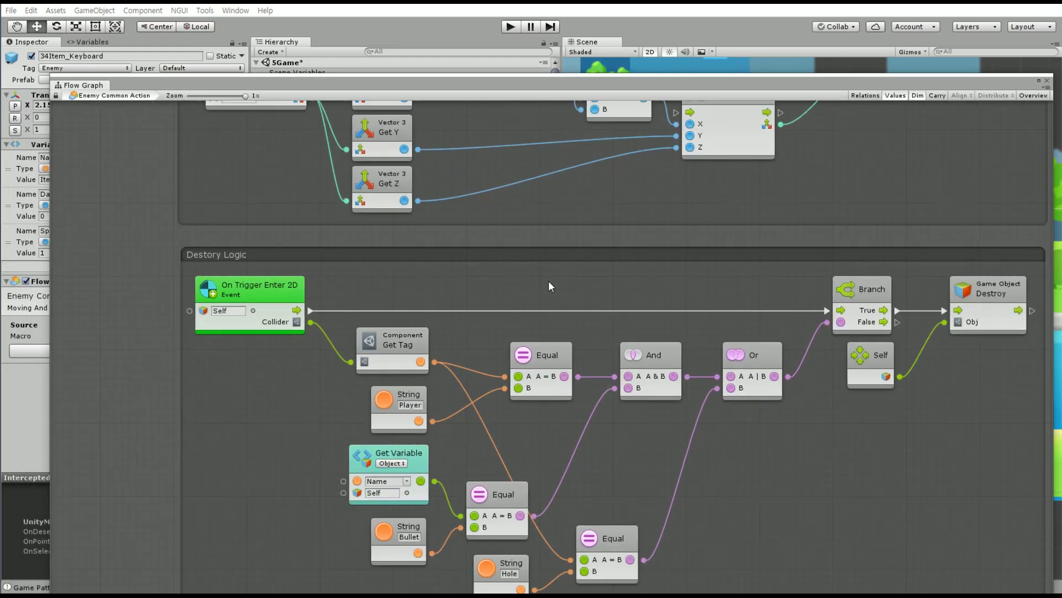
pyautogui.scroll(-3, 549, 280)
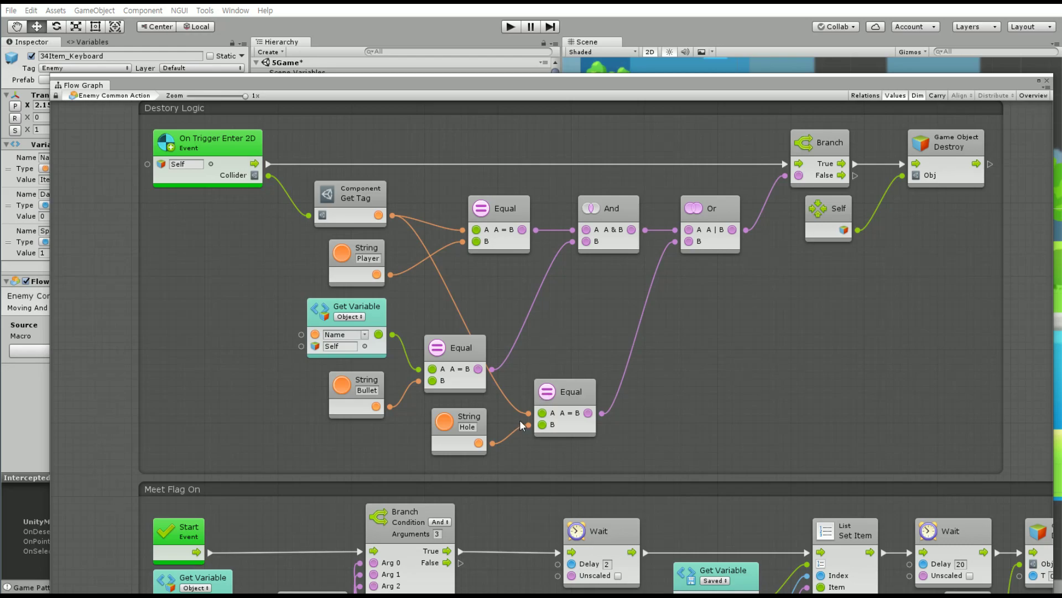
pyautogui.scroll(-3, 522, 425)
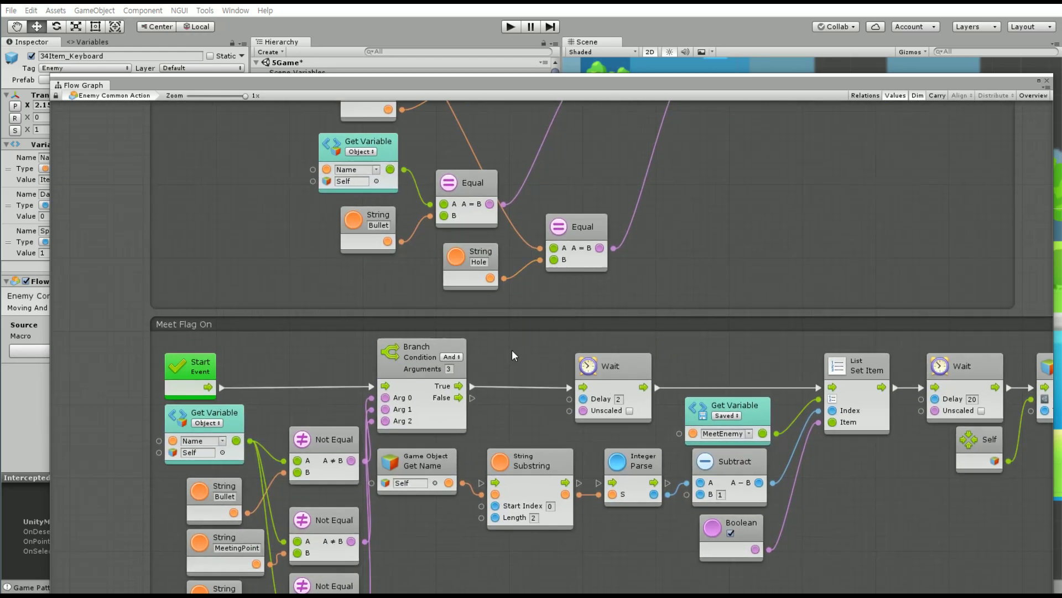
pyautogui.moveTo(507, 347); pyautogui.dragTo(523, 236, button='middle')
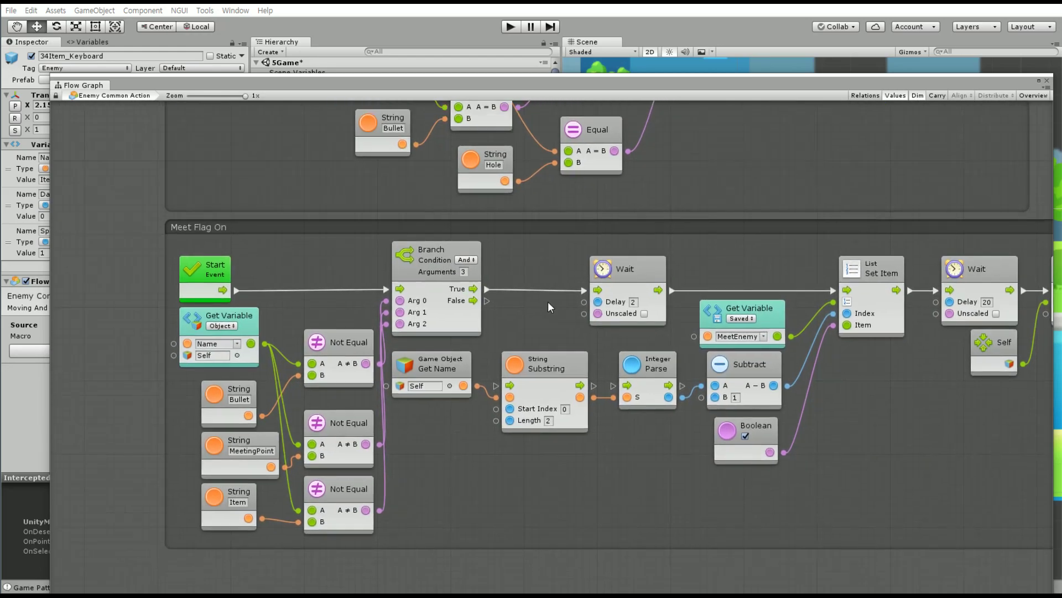
pyautogui.scroll(4, 548, 301)
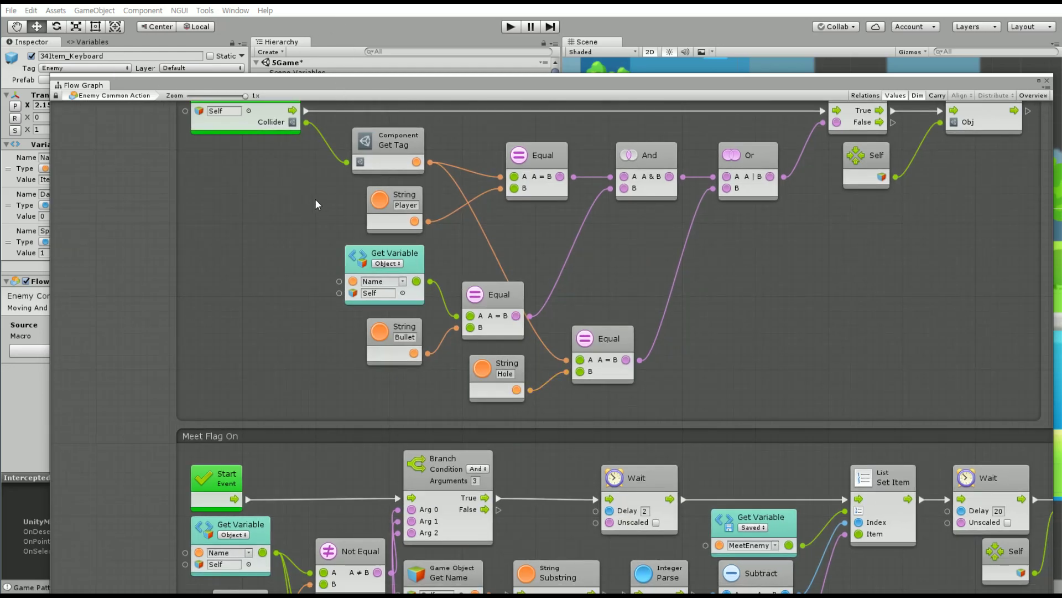
pyautogui.scroll(1, 310, 232)
pyautogui.moveTo(291, 301); pyautogui.dragTo(235, 360, button='middle')
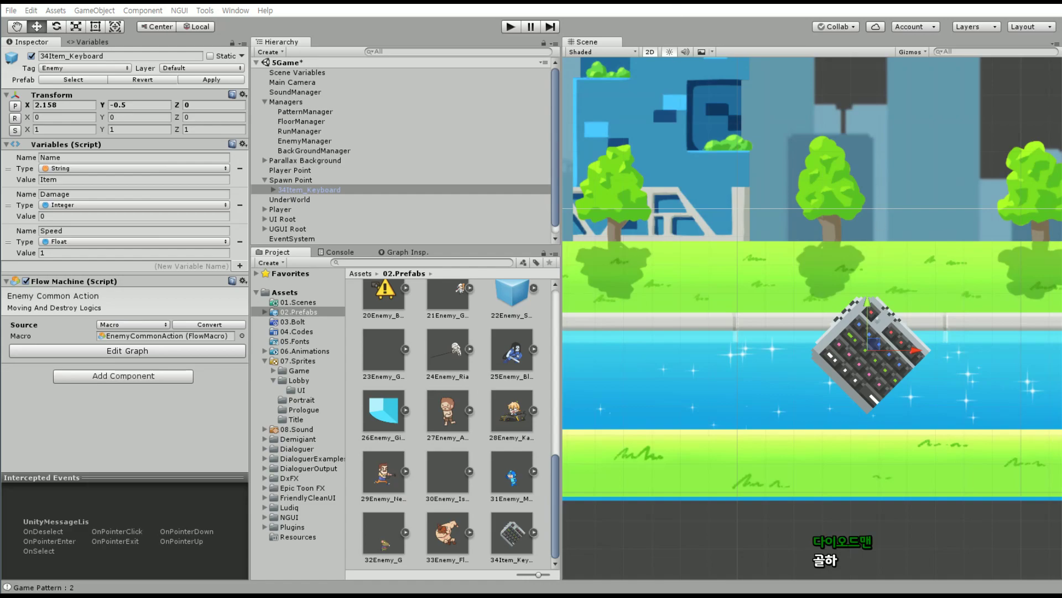
# Play-test with Ctrl+P, jump twice, stop the game, and move the Game view lower right.
pyautogui.hotkey('ctrl', 'p')
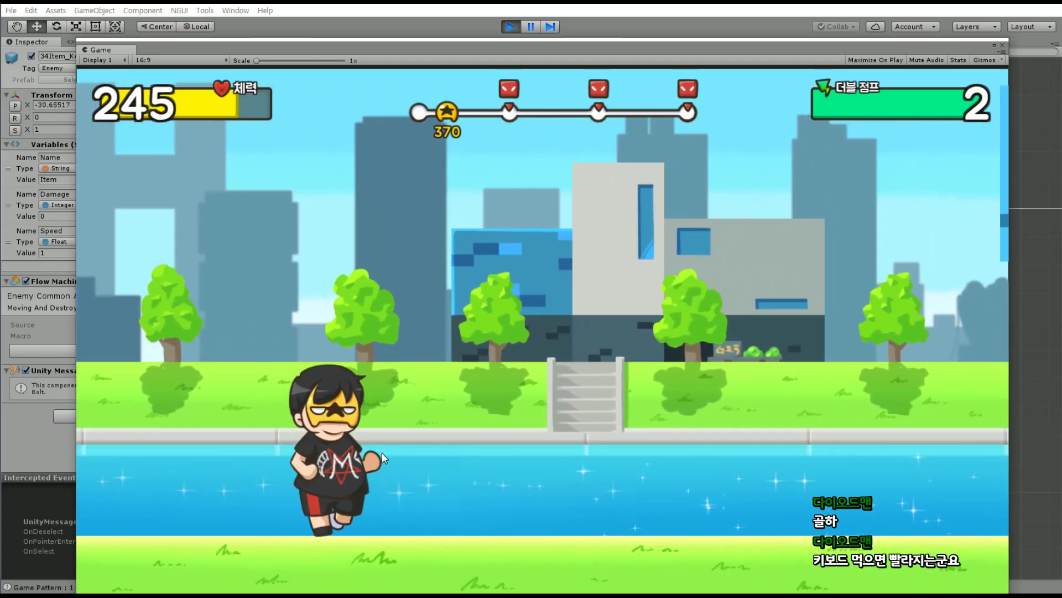
pyautogui.click(364, 450)
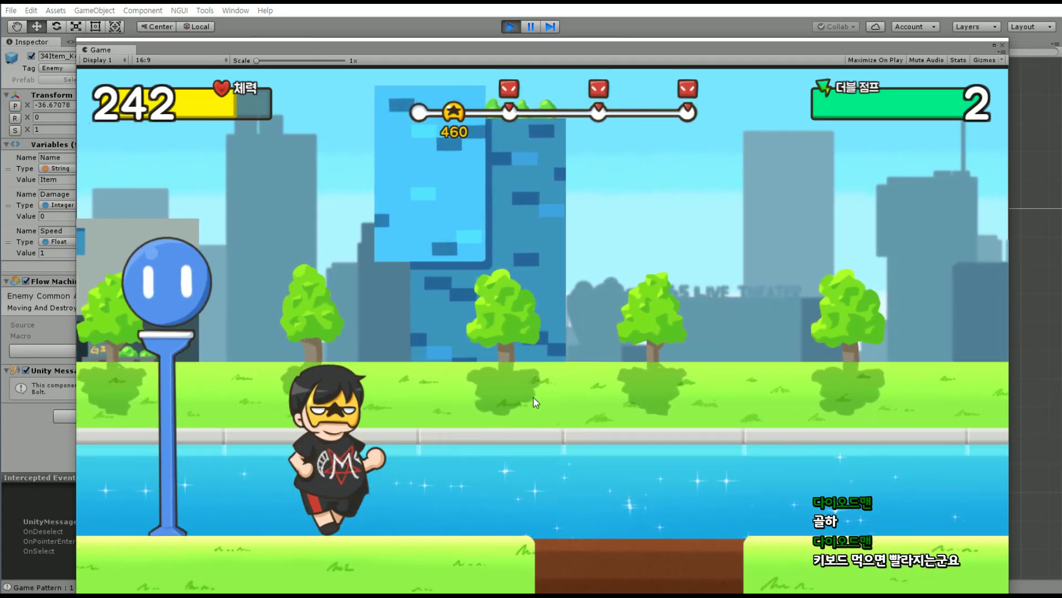
pyautogui.click(536, 396)
pyautogui.click(510, 26)
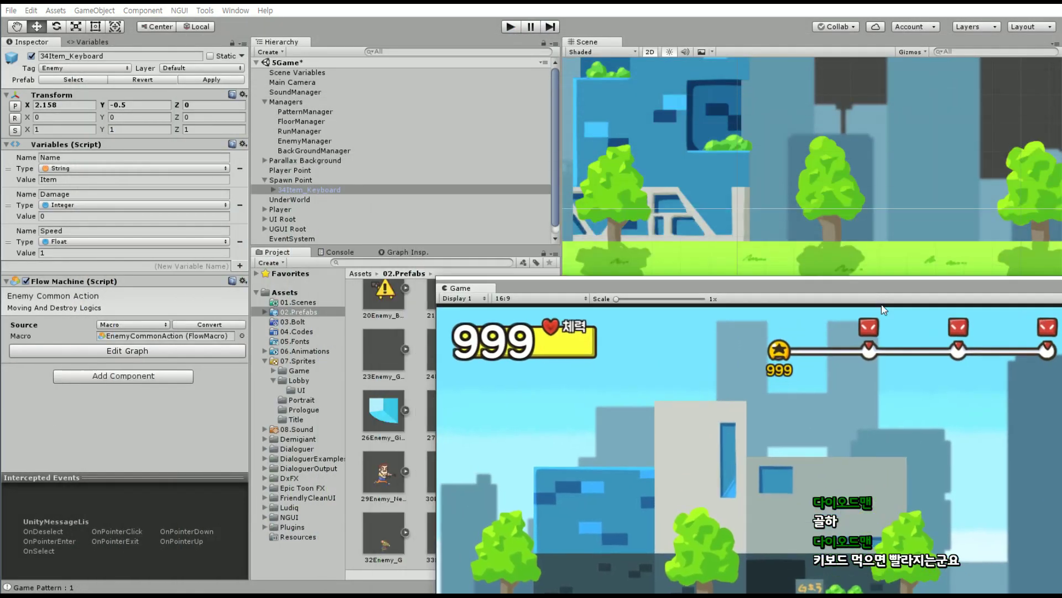
pyautogui.moveTo(458, 301); pyautogui.dragTo(454, 511)
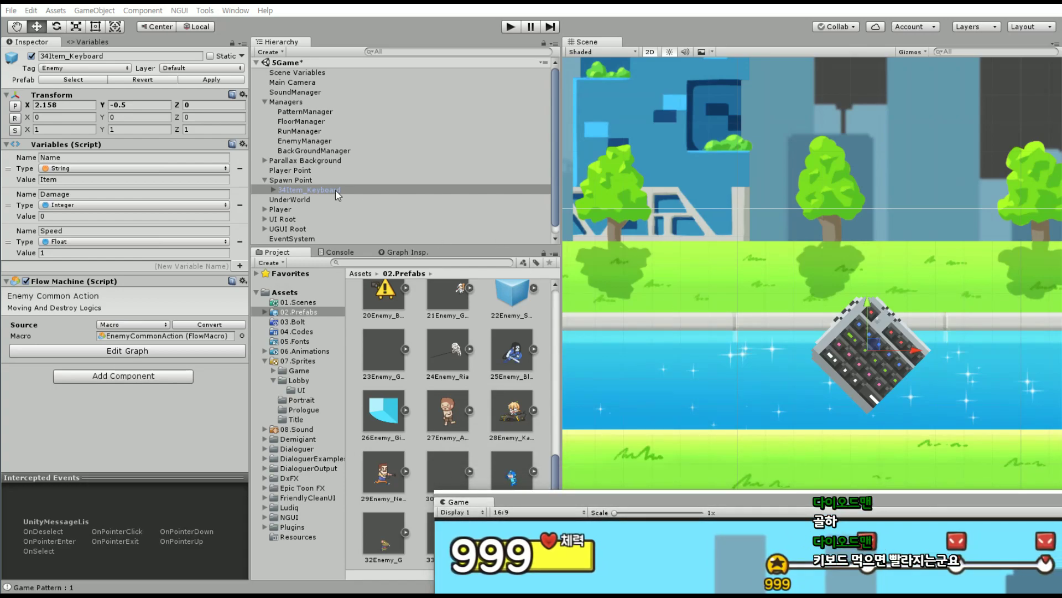
# Reopen RunManager's flow graph and change the fever Lerp's T from 0.02 to 0.1.
pyautogui.click(265, 181)
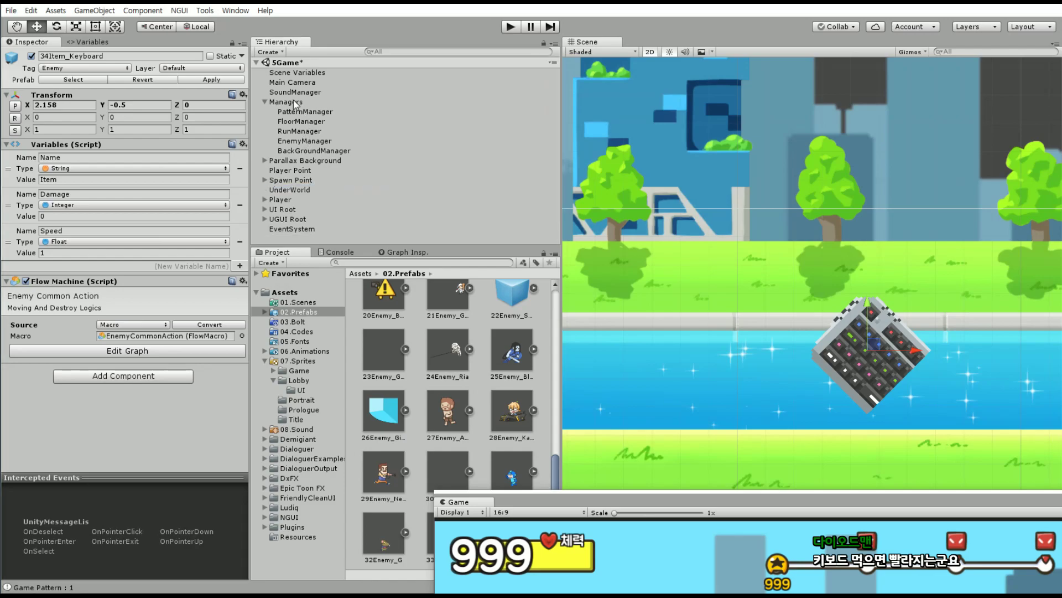
pyautogui.click(299, 131)
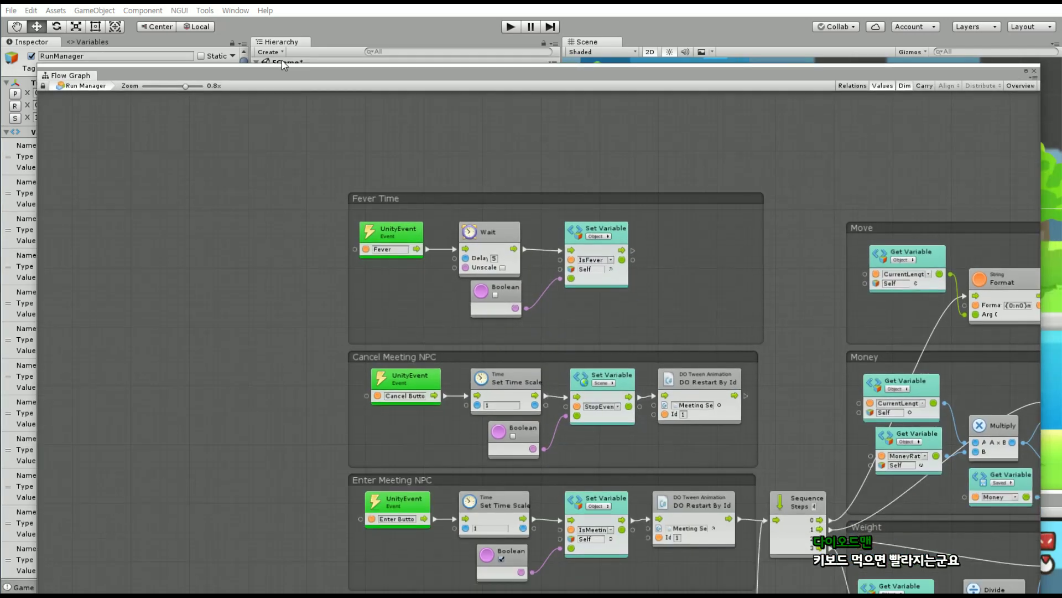
pyautogui.moveTo(284, 65); pyautogui.dragTo(258, 27)
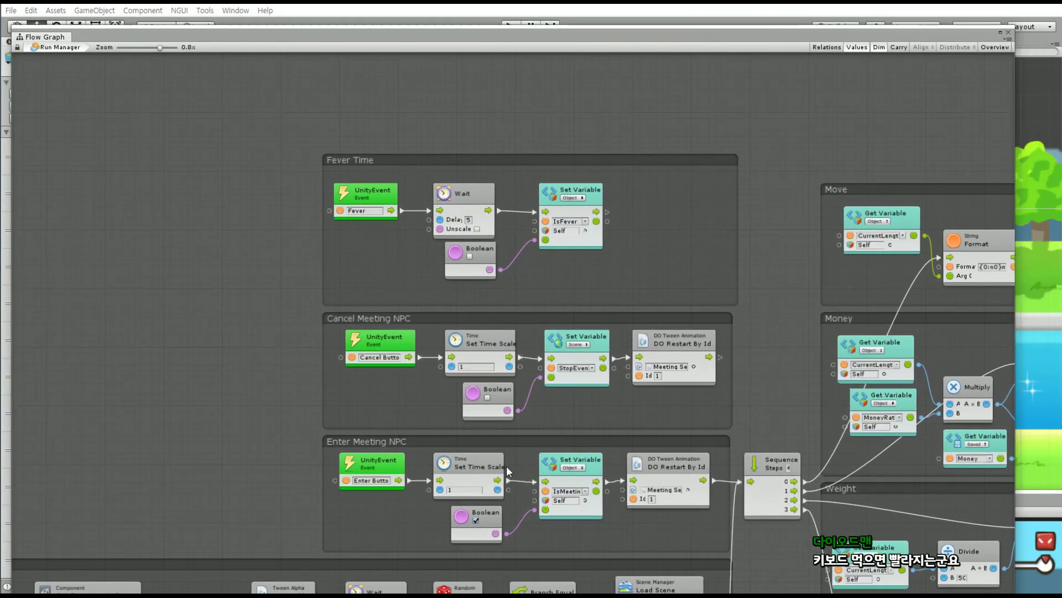
pyautogui.scroll(-10, 512, 450)
pyautogui.scroll(-10, 511, 452)
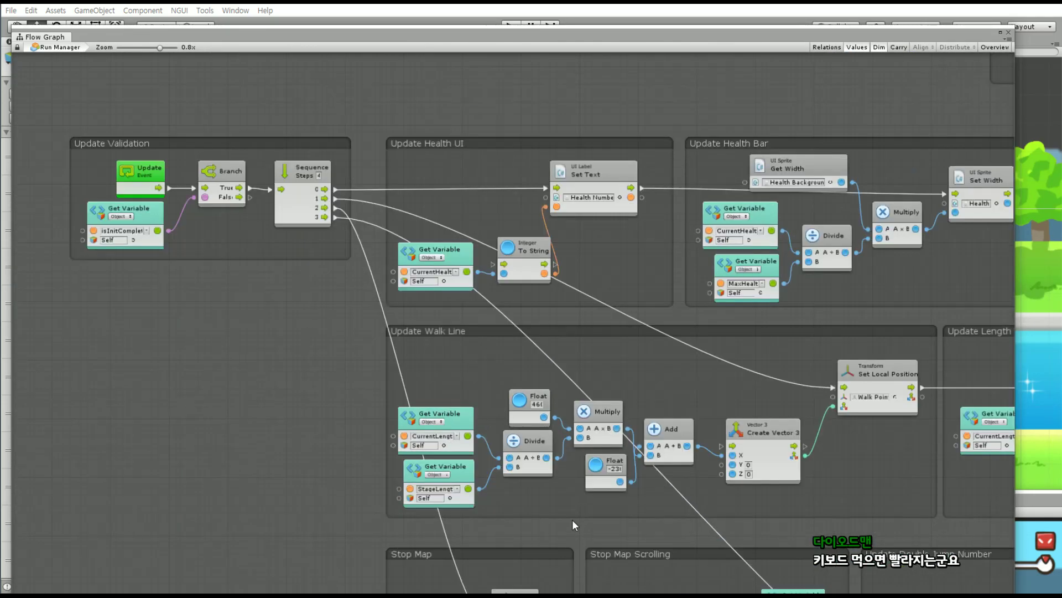
pyautogui.moveTo(572, 519); pyautogui.dragTo(373, 291, button='middle')
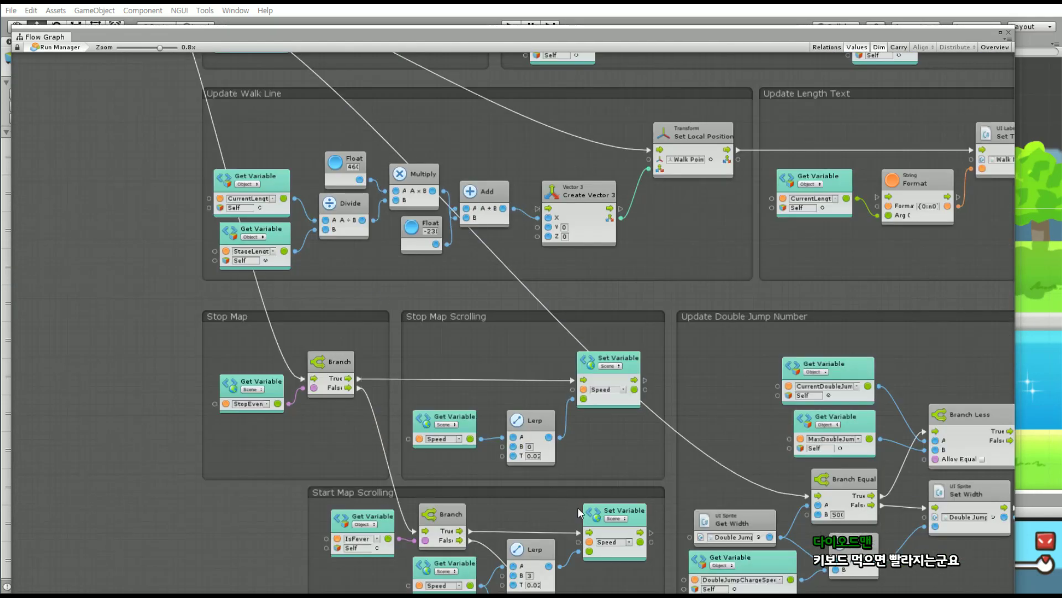
pyautogui.scroll(-2, 578, 507)
pyautogui.scroll(-3, 474, 448)
pyautogui.keyDown('ctrl'); pyautogui.scroll(2, 470, 378); pyautogui.keyUp('ctrl')
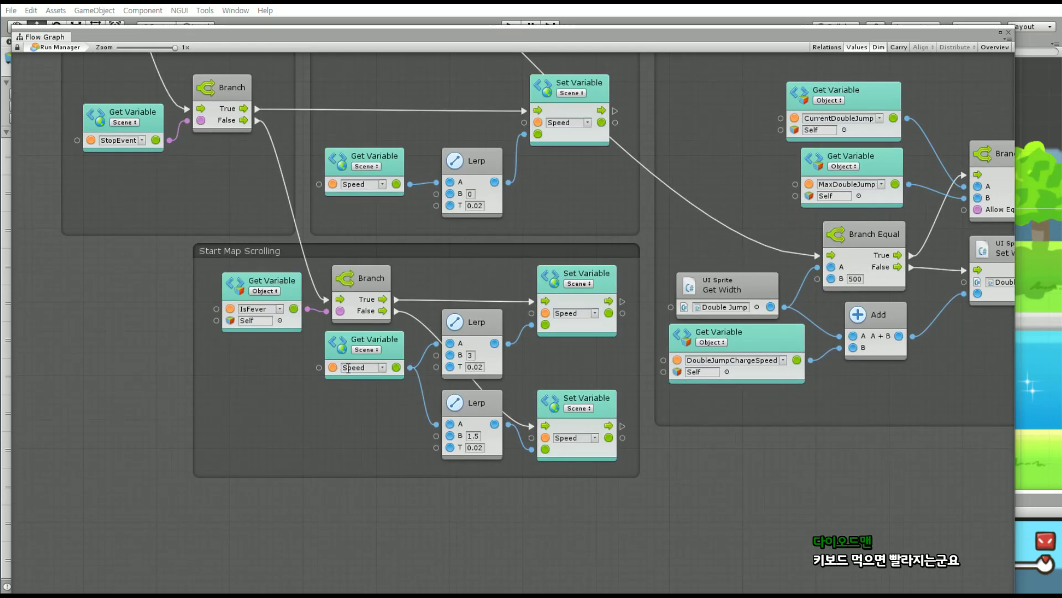
pyautogui.click(478, 366)
pyautogui.write('0')
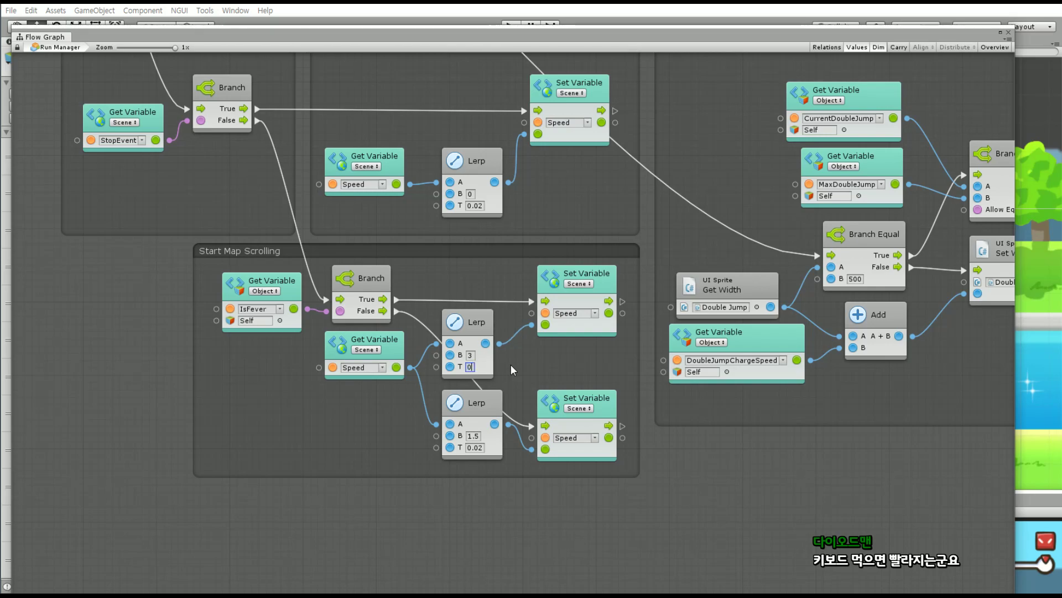
pyautogui.write('.')
pyautogui.write('1')
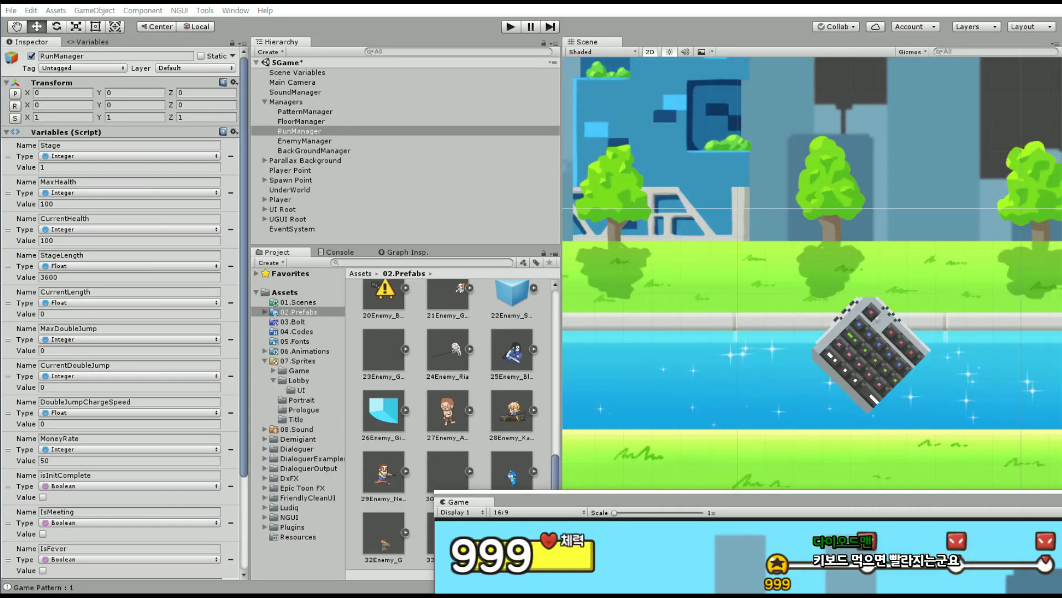
# Save the current scene from the File menu.
pyautogui.click(10, 11)
pyautogui.click(10, 11)
pyautogui.click(10, 11)
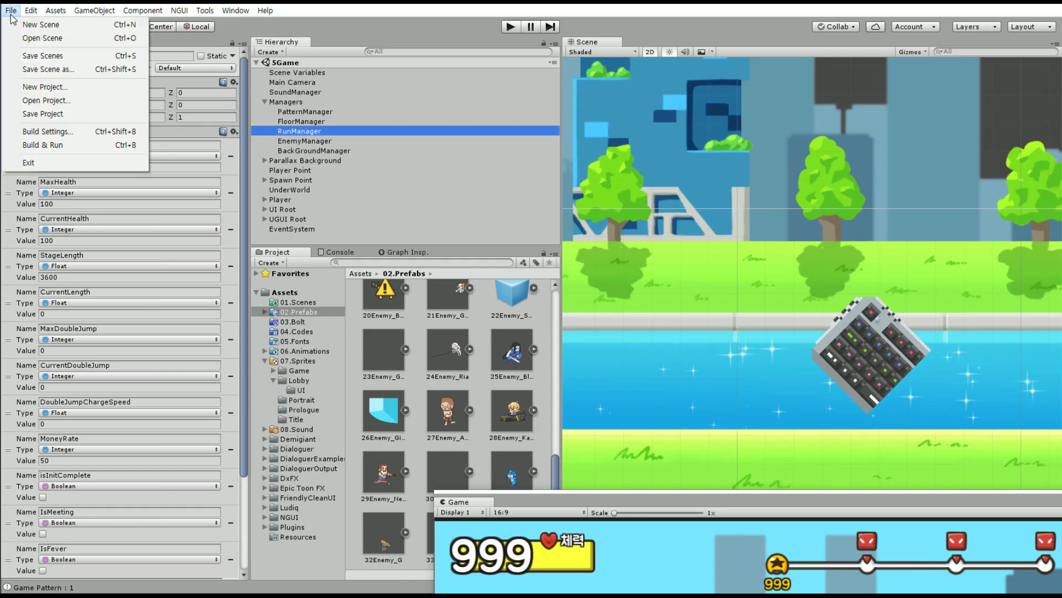
pyautogui.click(34, 116)
# Maximise the Game view and play-test until IsFever turns true.
pyautogui.doubleClick(739, 509)
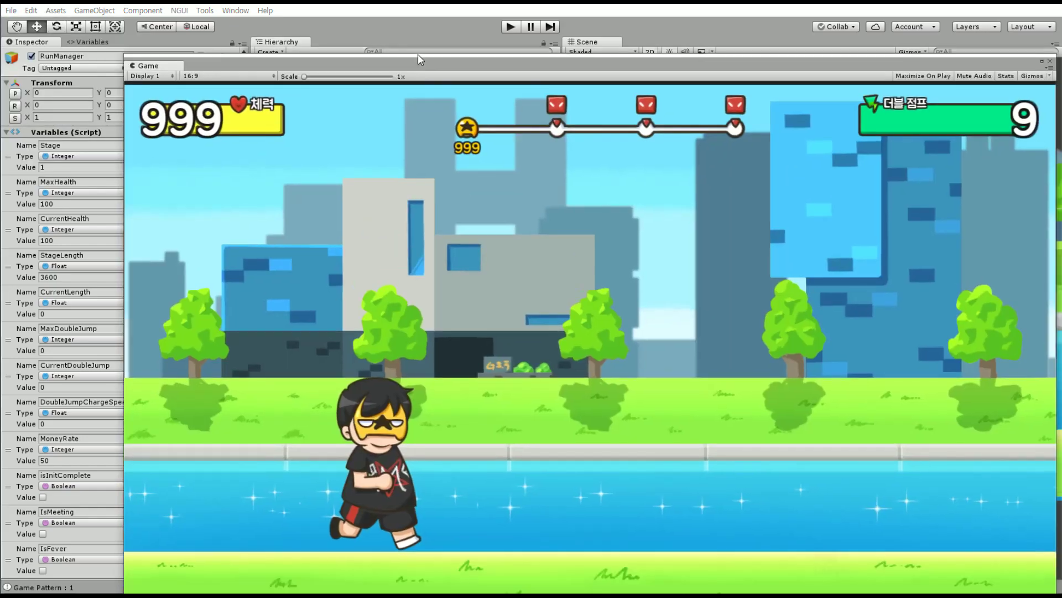
pyautogui.click(513, 28)
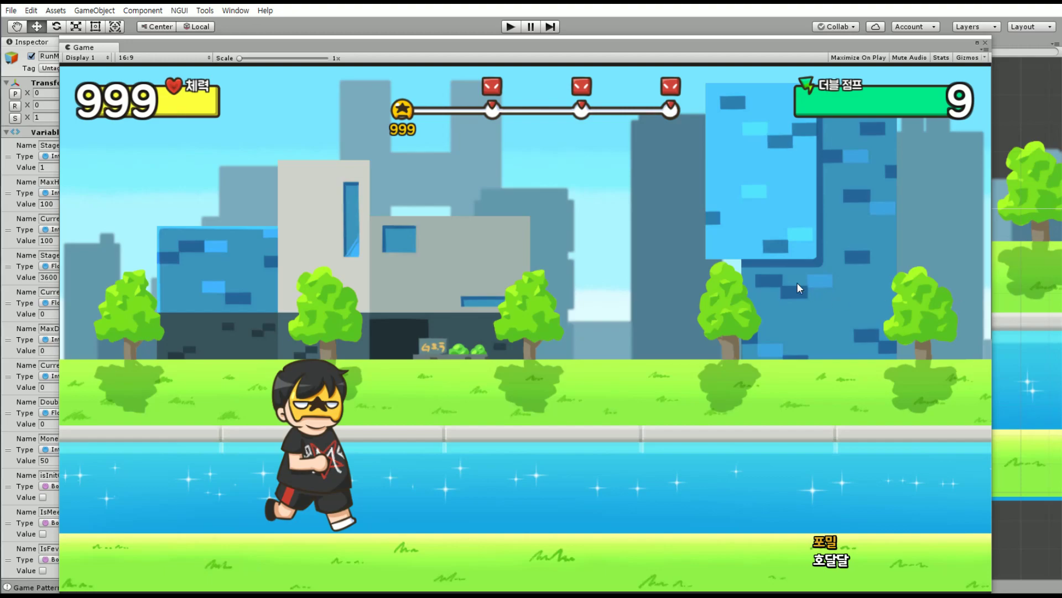
pyautogui.moveTo(462, 49); pyautogui.dragTo(506, 86)
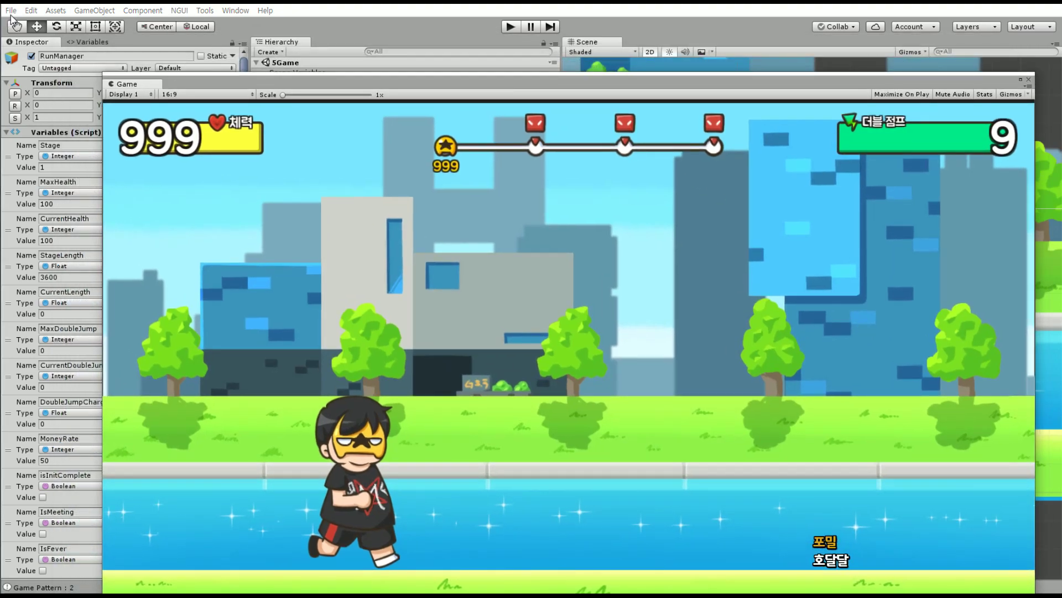
# Save the scene and the whole project again.
pyautogui.click(11, 11)
pyautogui.click(41, 56)
pyautogui.click(11, 11)
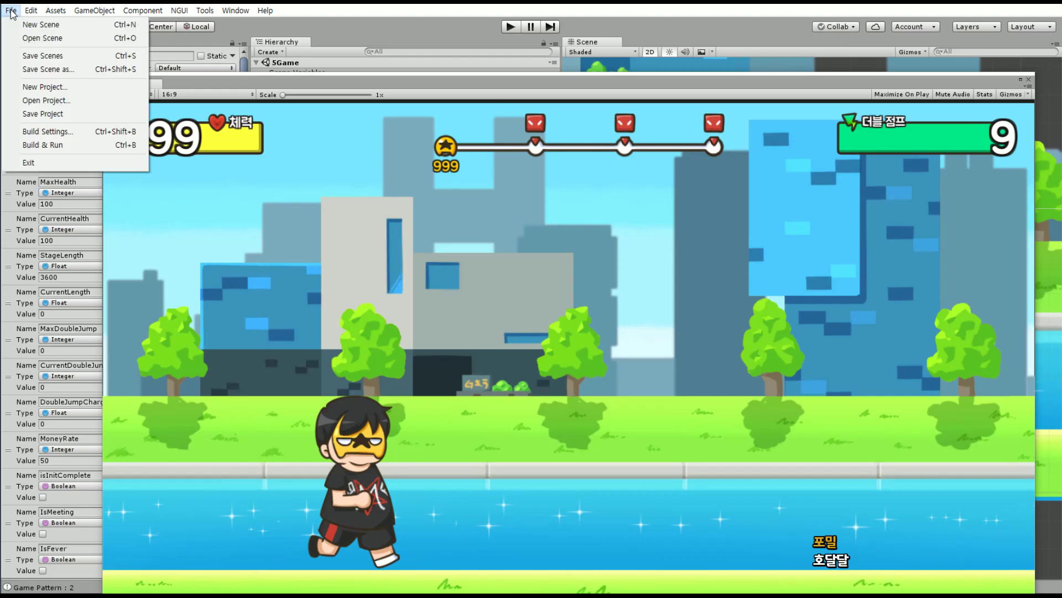
pyautogui.click(39, 116)
pyautogui.moveTo(258, 86)
pyautogui.mouseDown()
pyautogui.moveTo(203, 122)
pyautogui.moveTo(474, 214)
pyautogui.mouseUp()
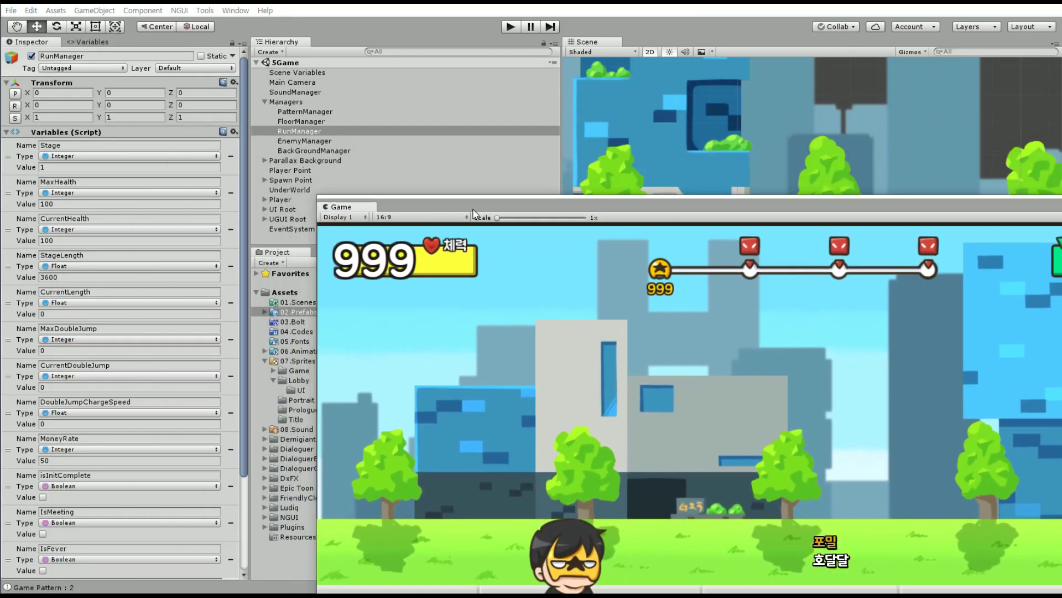
# Move the floating Game window aside, check RunManager and Fade Image, then close the Game window.
pyautogui.moveTo(410, 208); pyautogui.dragTo(478, 234)
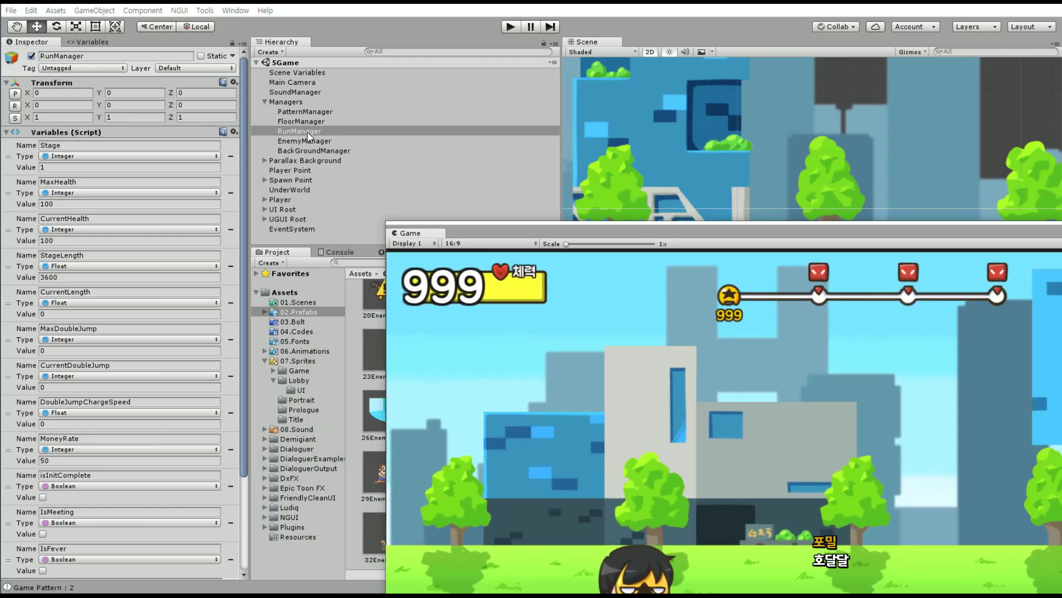
pyautogui.click(308, 133)
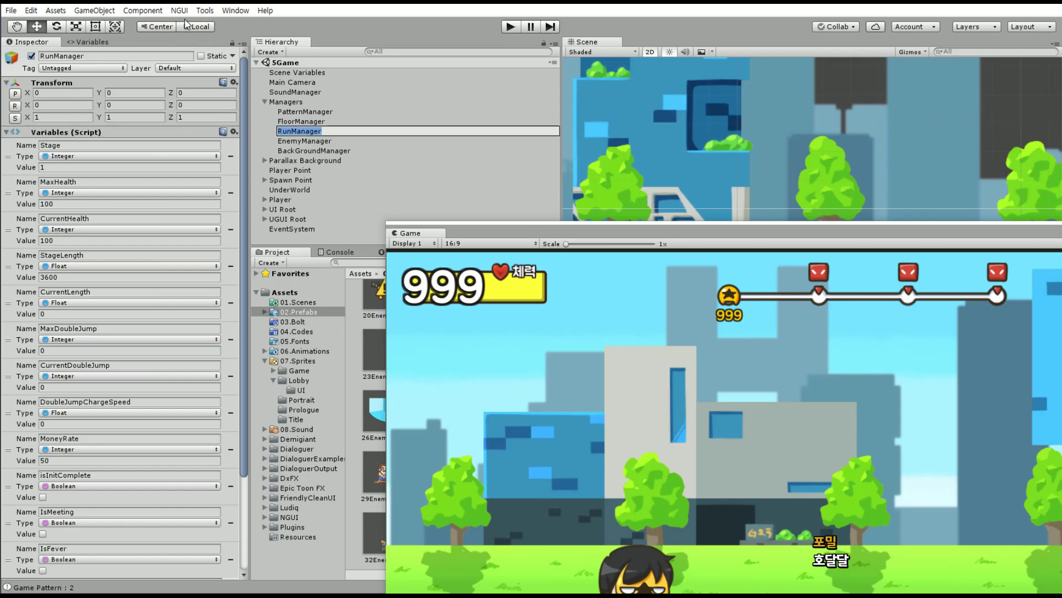
pyautogui.click(227, 13)
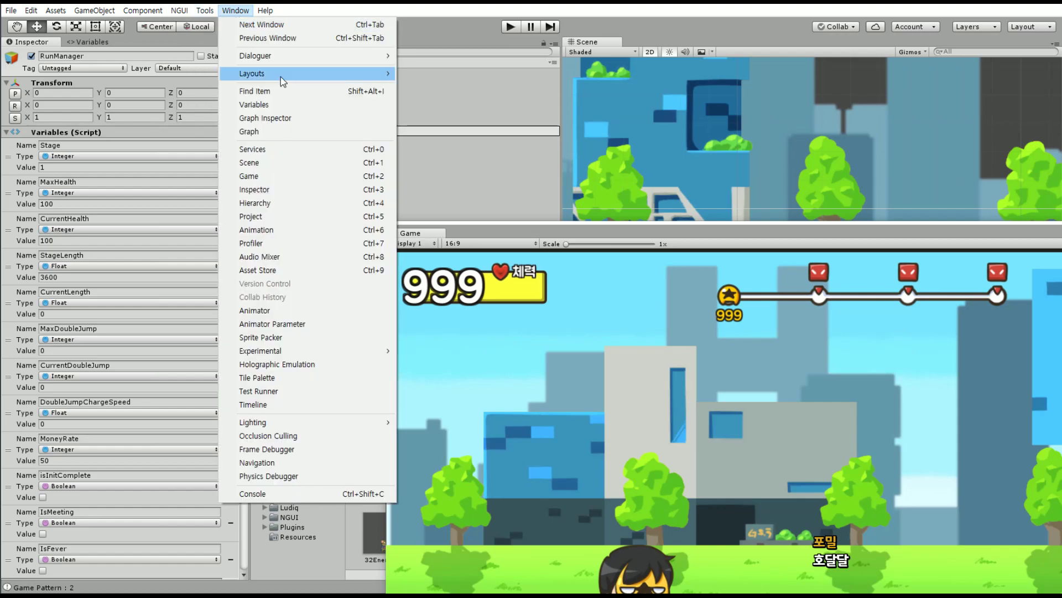
pyautogui.click(298, 229)
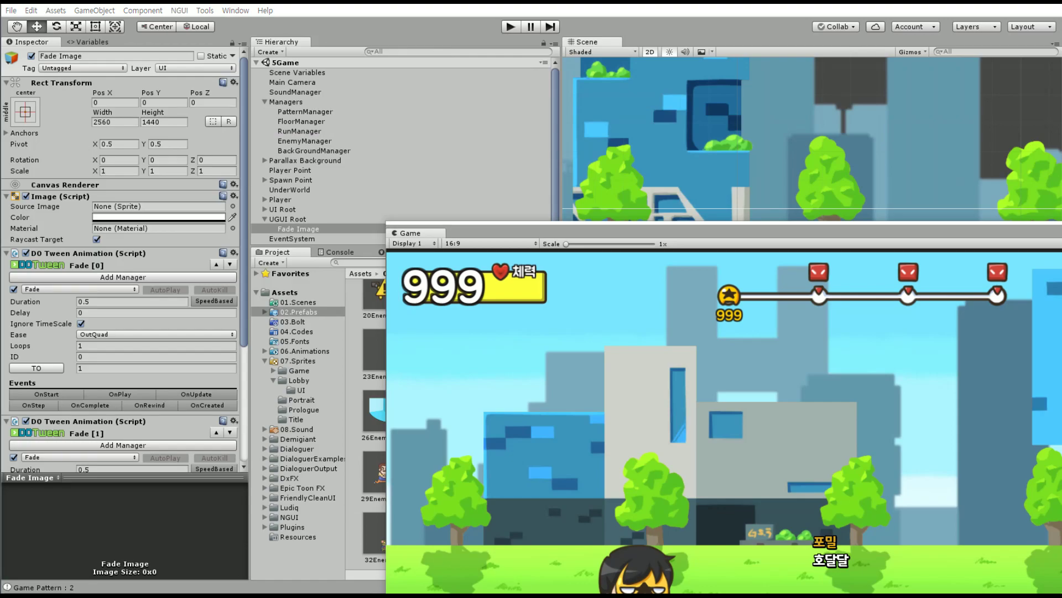
pyautogui.scroll(-2, 663, 132)
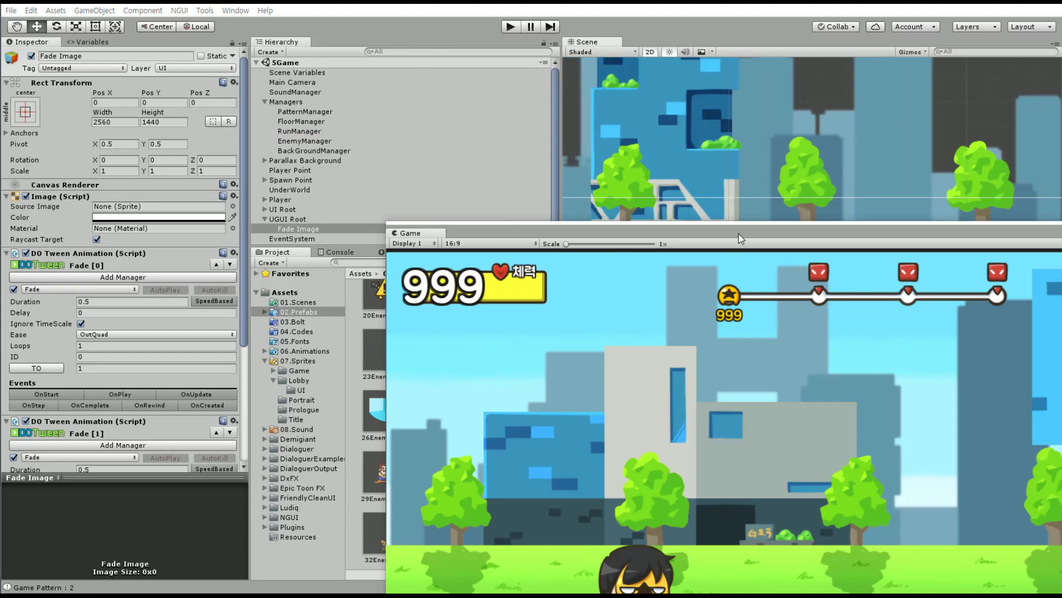
pyautogui.click(714, 233)
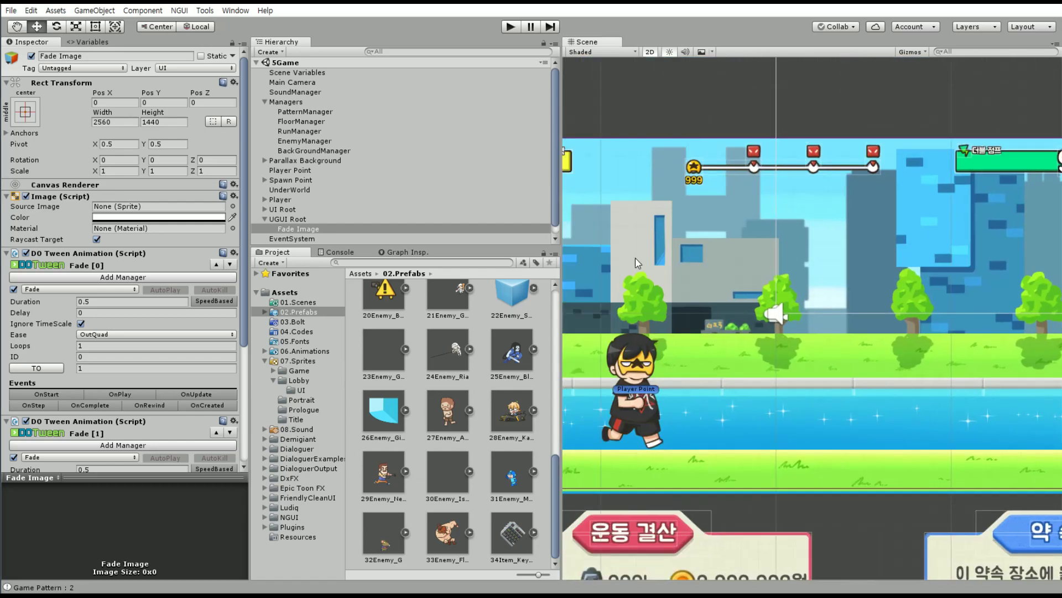
# Select the Main_Sky_A sky layer and frame it in the Scene view.
pyautogui.click(603, 189)
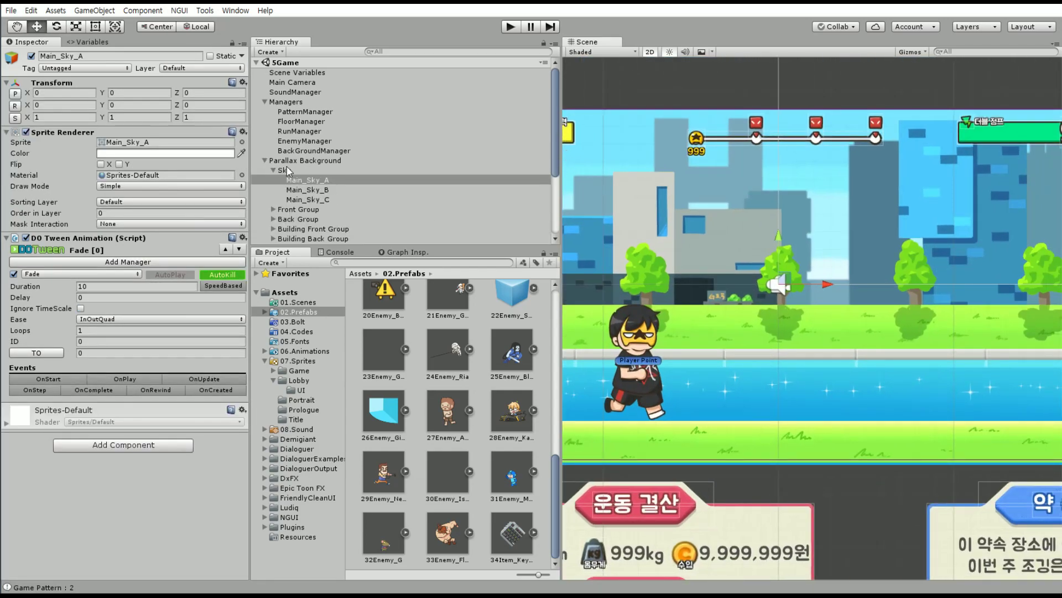
pyautogui.click(273, 171)
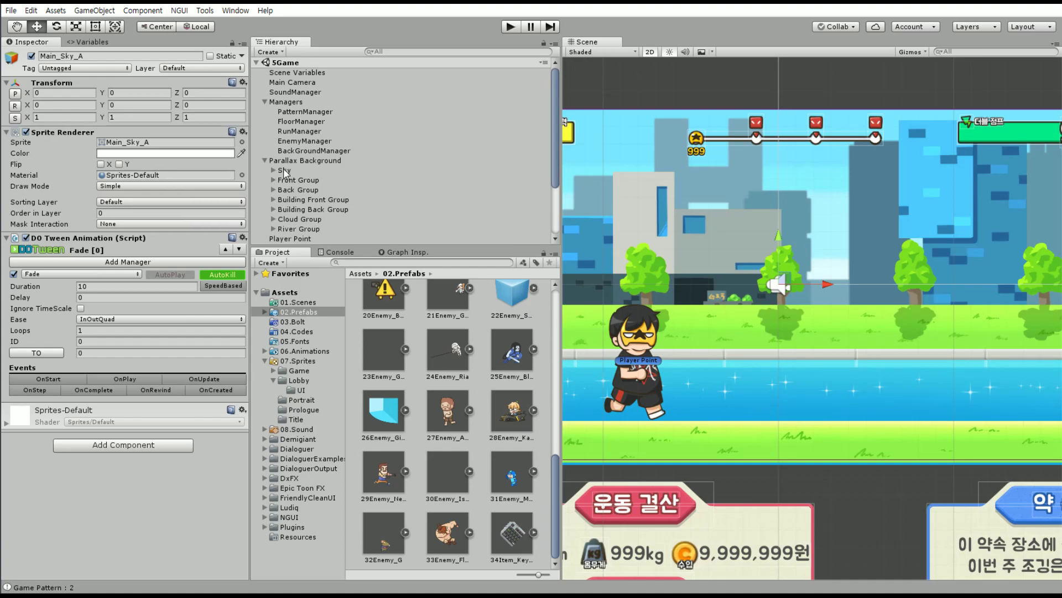
pyautogui.press('f')
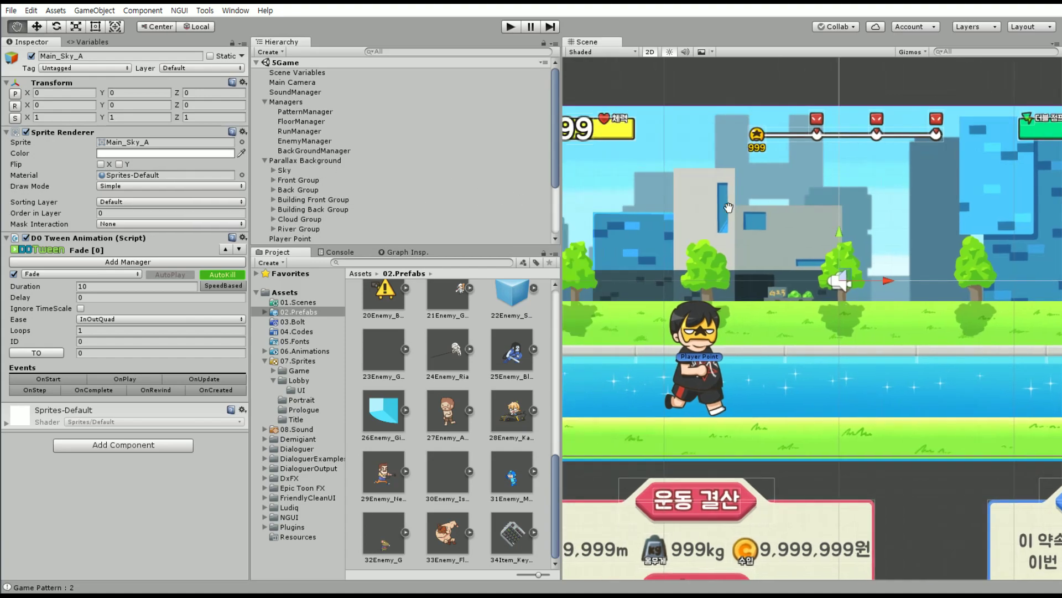
pyautogui.scroll(-3, 288, 176)
pyautogui.scroll(2, 311, 183)
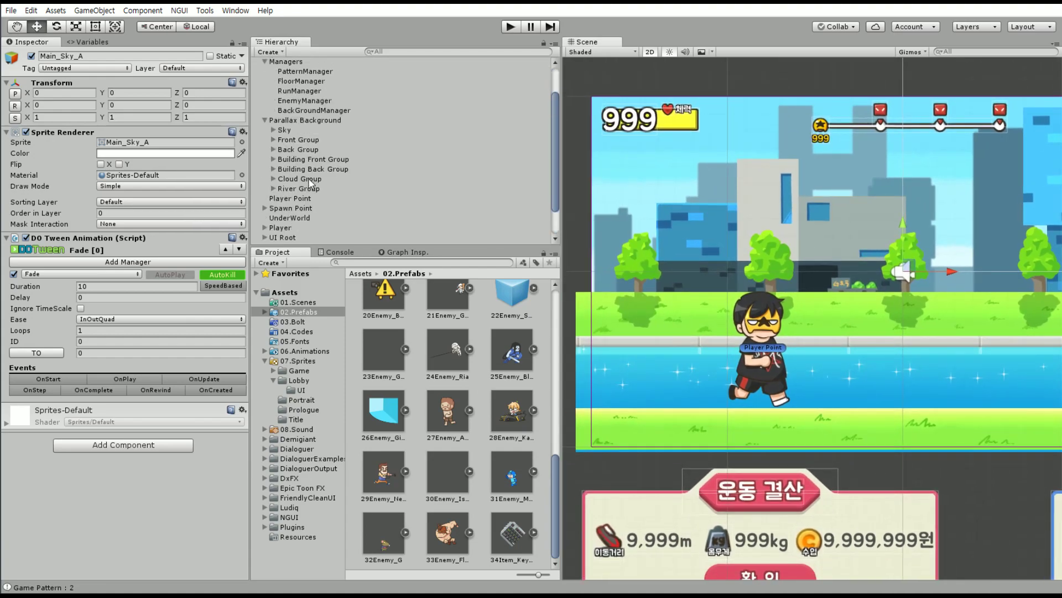
# Collapse Parallax Background, Managers and the 07.Sprites folder to their top level.
pyautogui.click(265, 121)
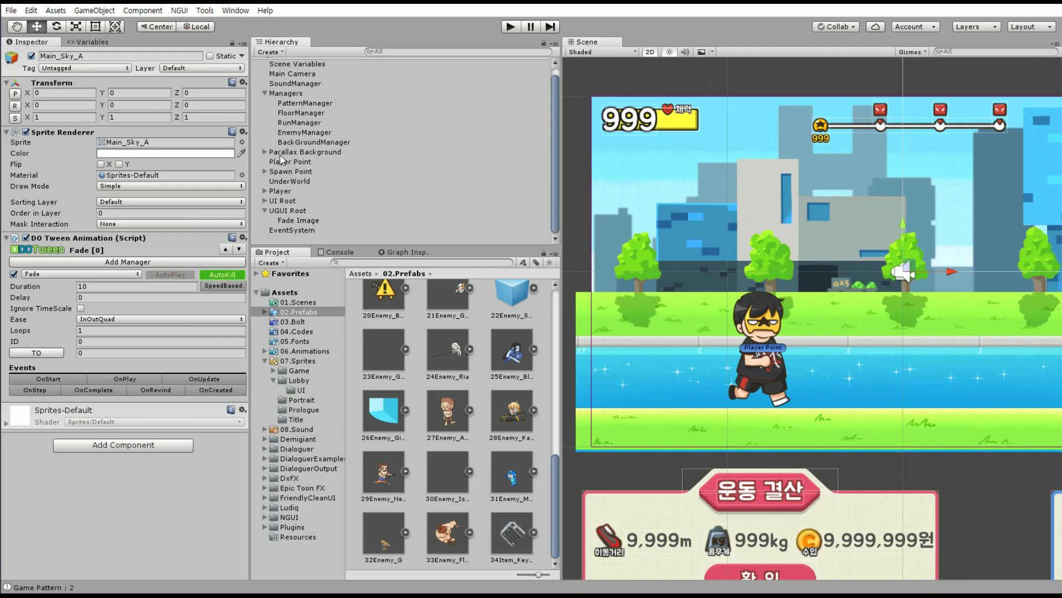
pyautogui.click(317, 151)
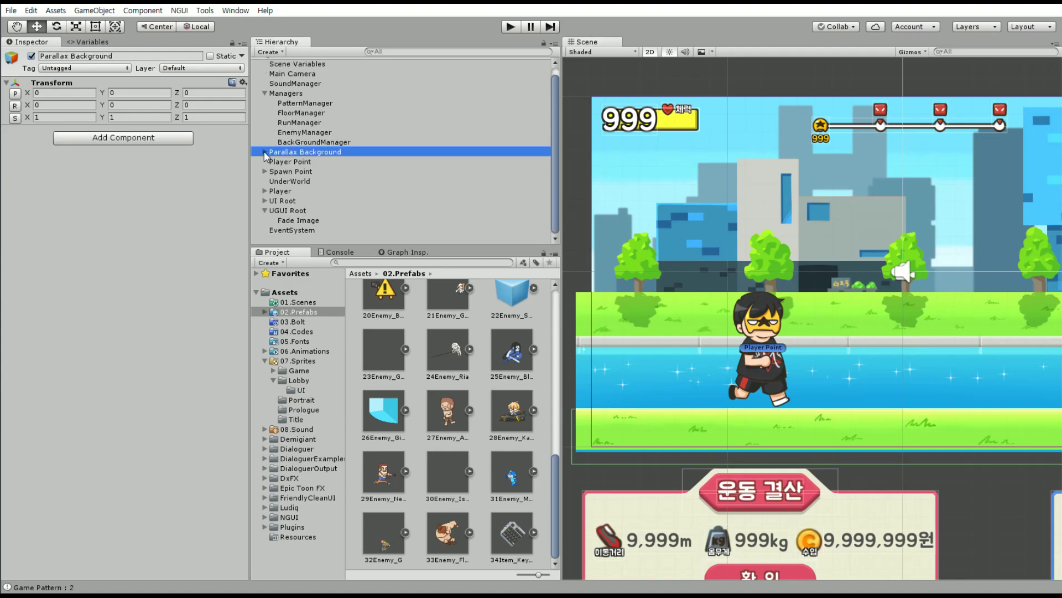
pyautogui.click(264, 152)
pyautogui.click(285, 162)
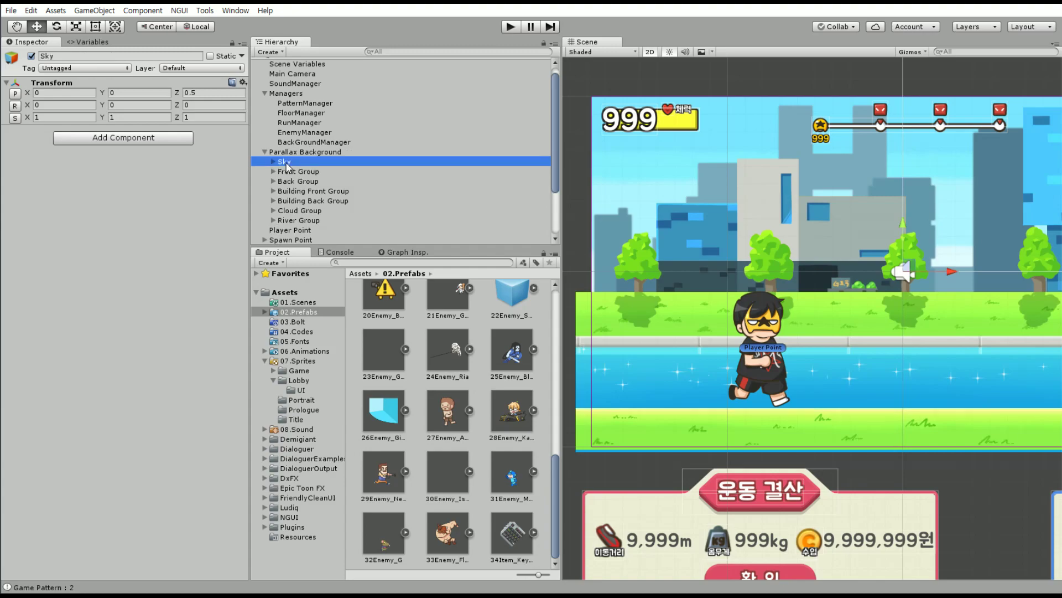
pyautogui.click(264, 152)
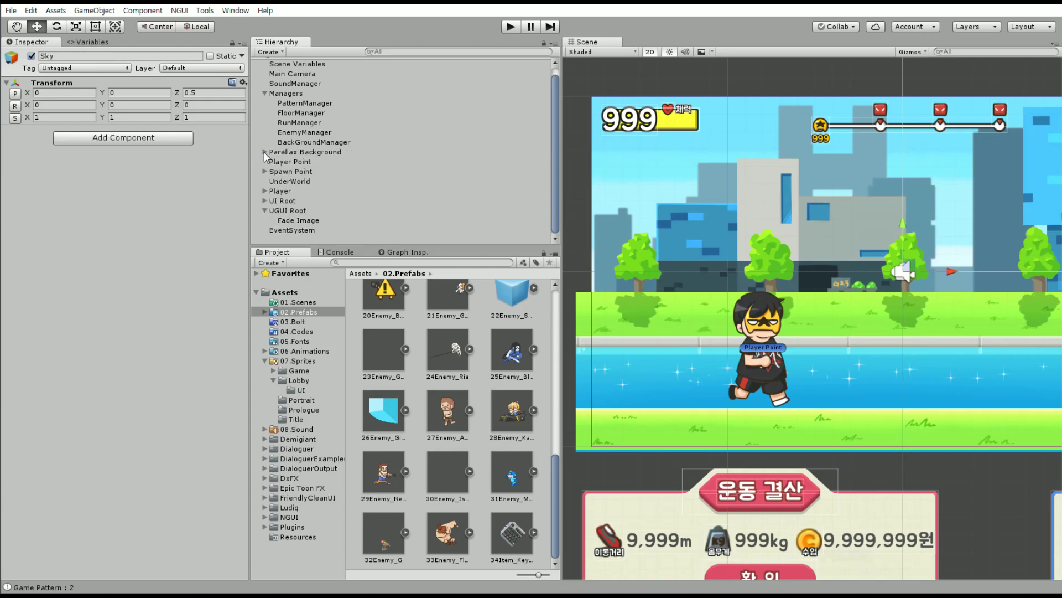
pyautogui.click(265, 93)
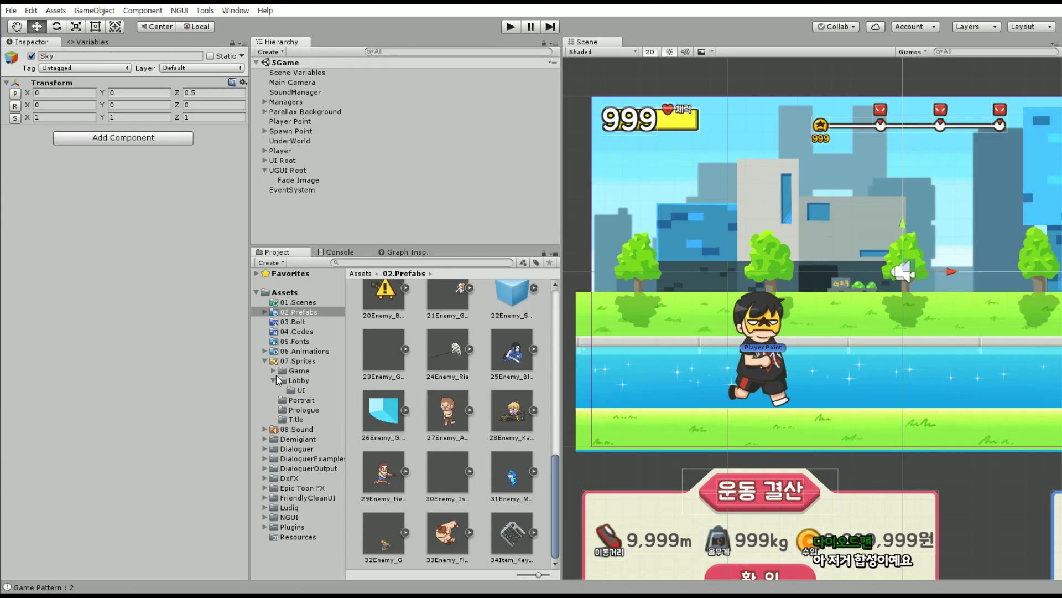
pyautogui.click(266, 361)
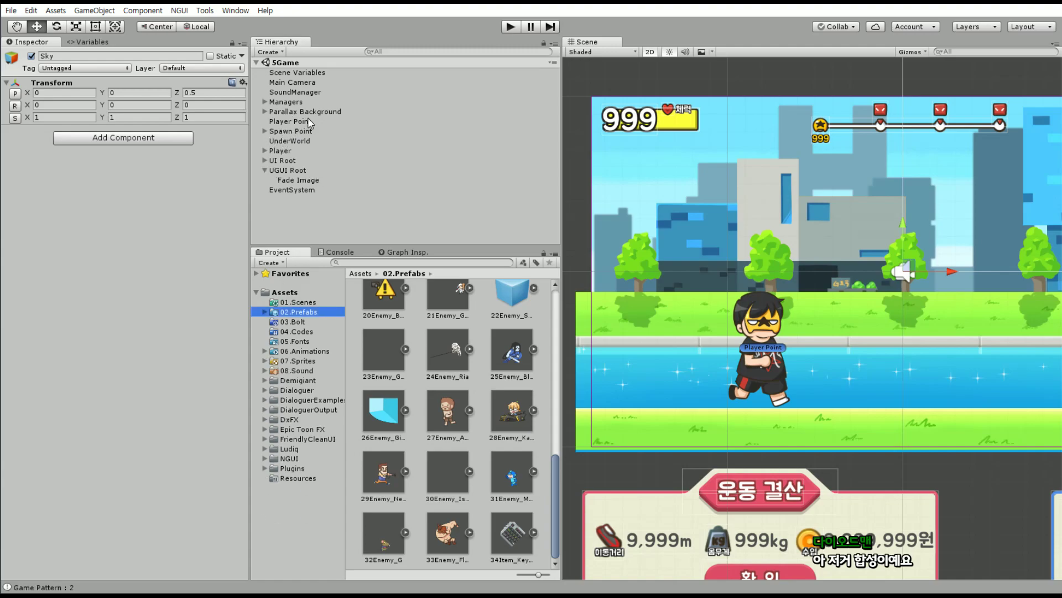
# Create a 2D sprite named 'Fever Background' below Managers and reset its position to 0,0,0.
pyautogui.click(286, 227)
pyautogui.rightClick(285, 227)
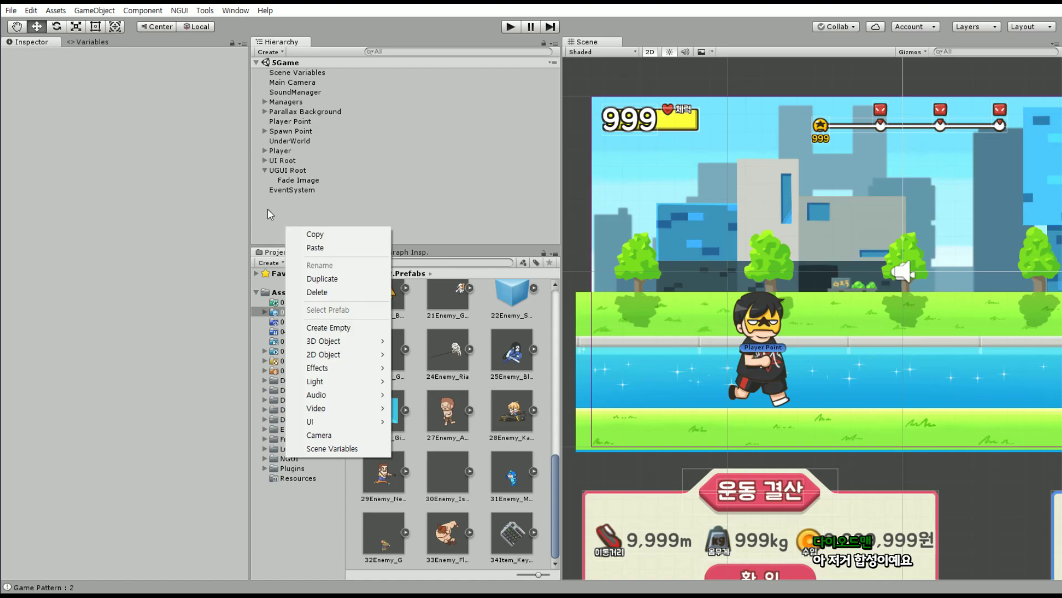
pyautogui.rightClick(281, 211)
pyautogui.rightClick(281, 212)
pyautogui.moveTo(318, 340)
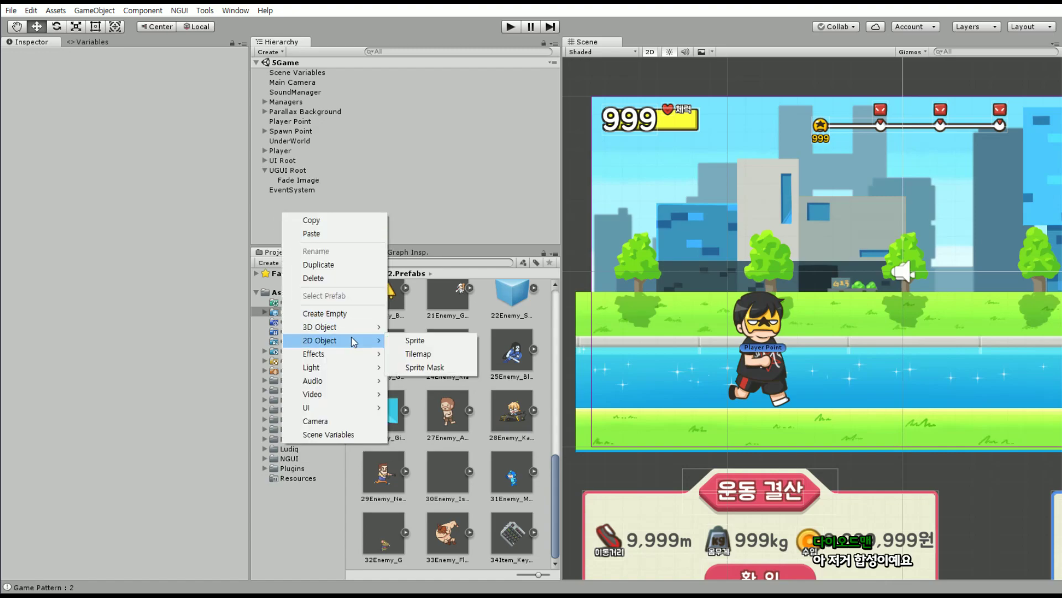
pyautogui.click(444, 345)
pyautogui.moveTo(290, 209); pyautogui.dragTo(304, 109)
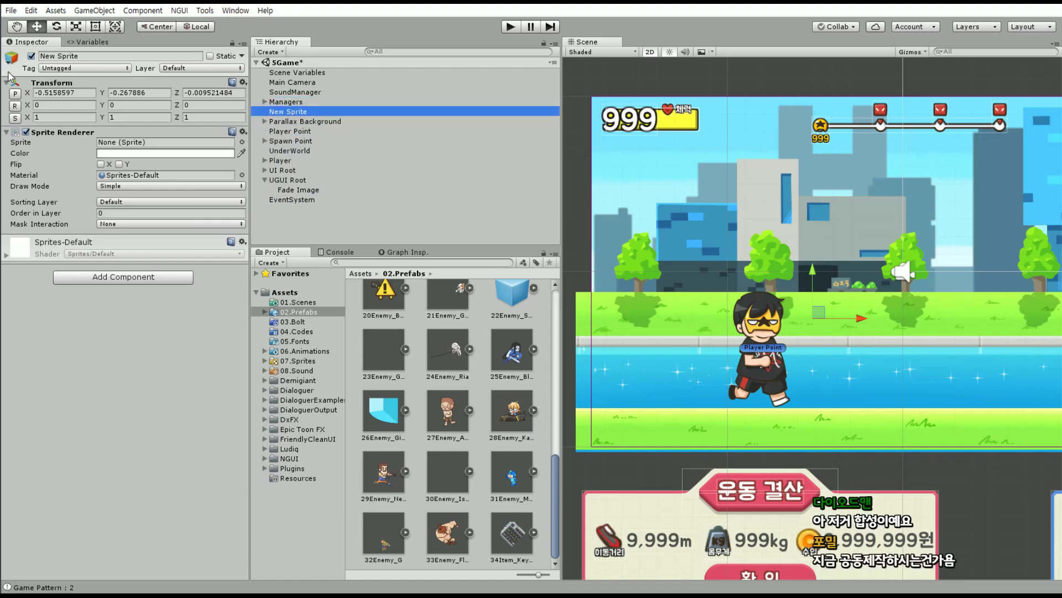
pyautogui.click(76, 58)
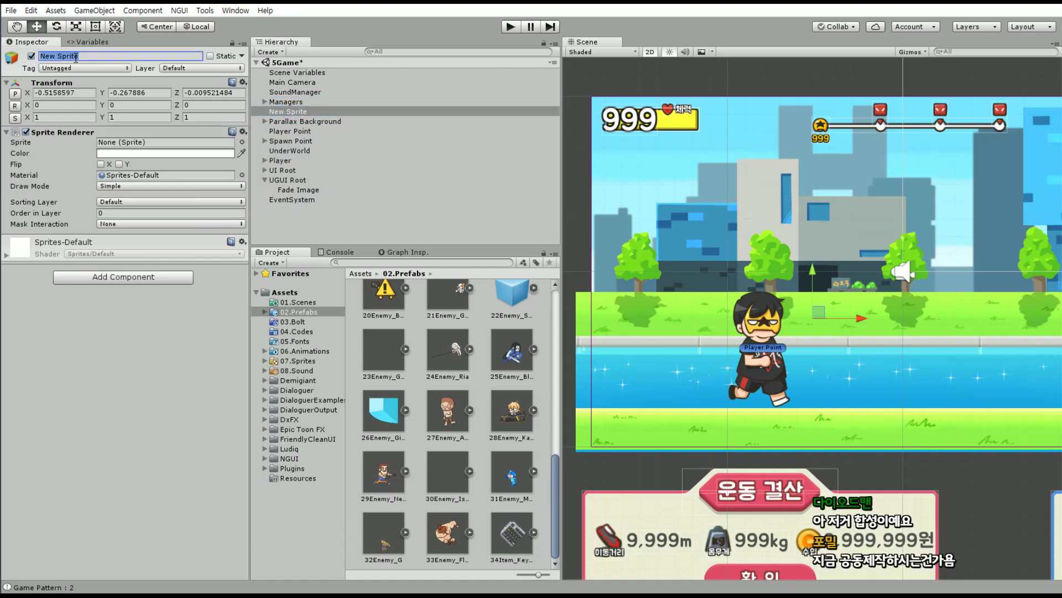
pyautogui.write('FeverB')
pyautogui.write('a')
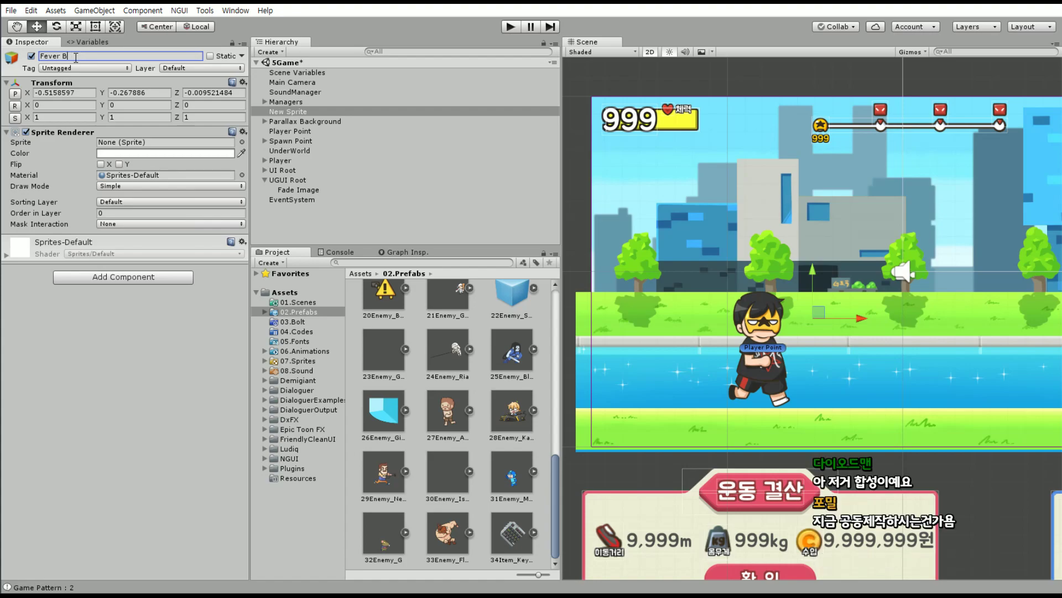
pyautogui.write('d')
pyautogui.press('Return')
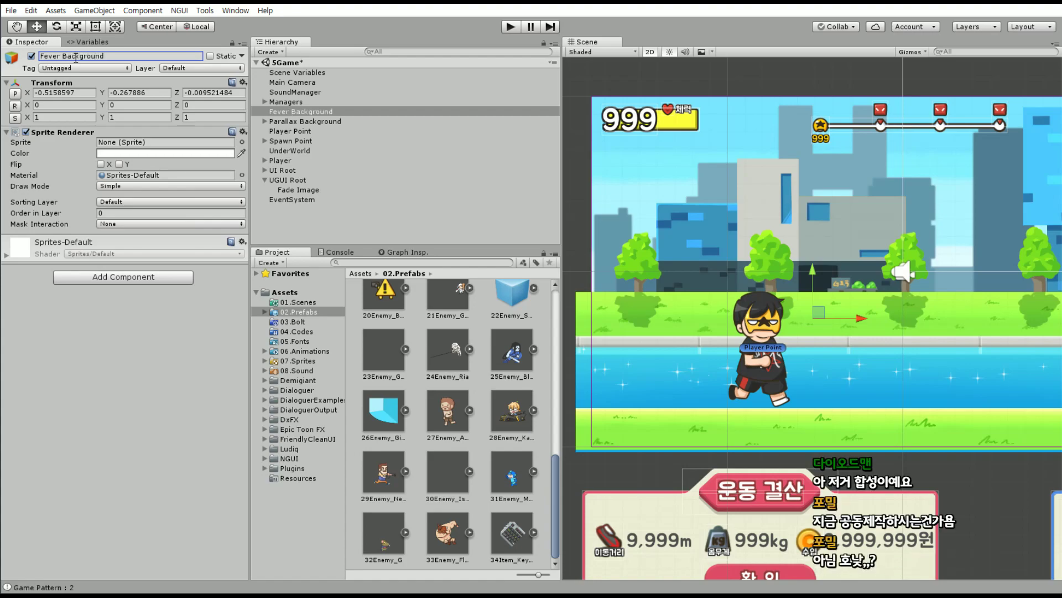
pyautogui.click(15, 93)
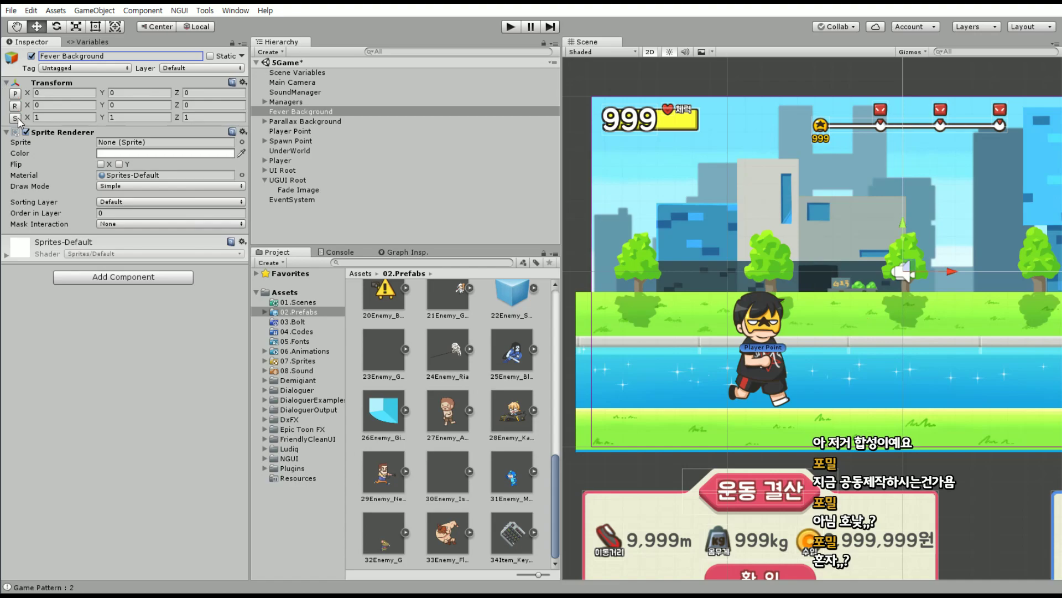
# Pick the built-in Background sprite for Fever Background's Sprite Renderer.
pyautogui.click(242, 142)
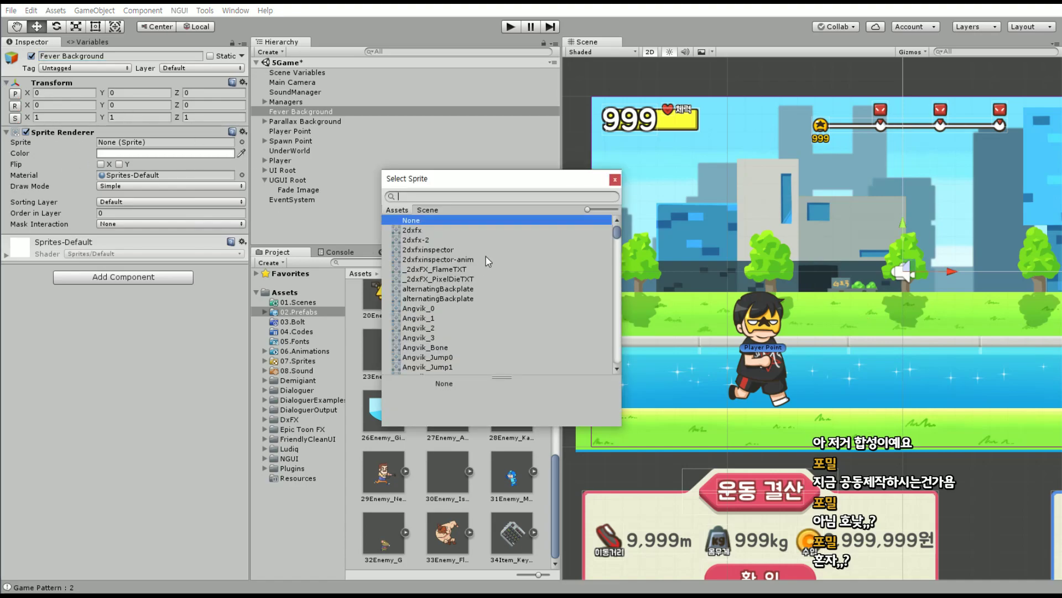
pyautogui.moveTo(612, 228); pyautogui.dragTo(604, 369)
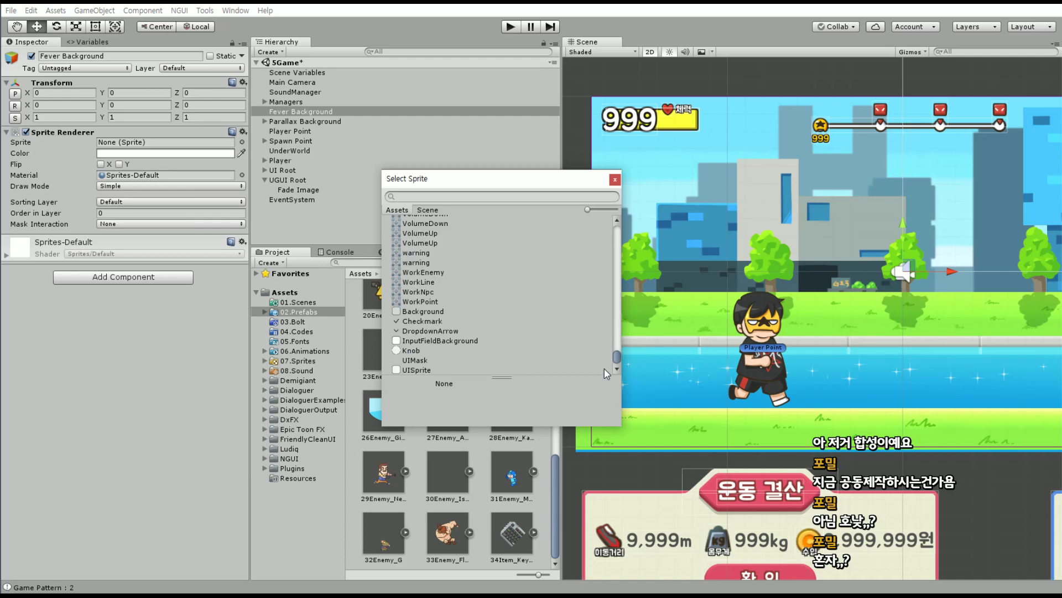
pyautogui.click(424, 311)
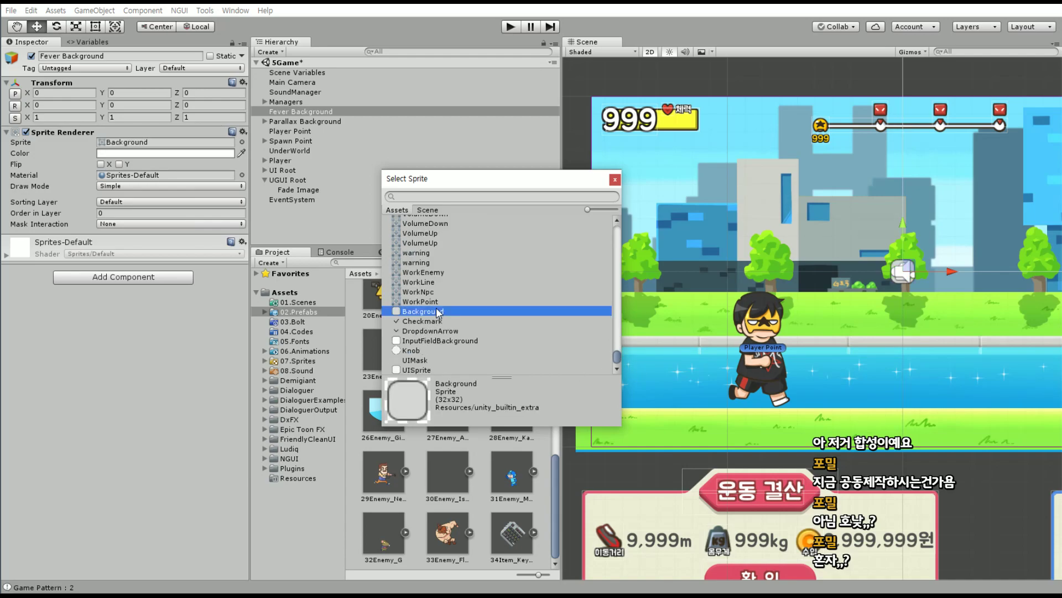
pyautogui.click(615, 179)
pyautogui.scroll(-5, 809, 213)
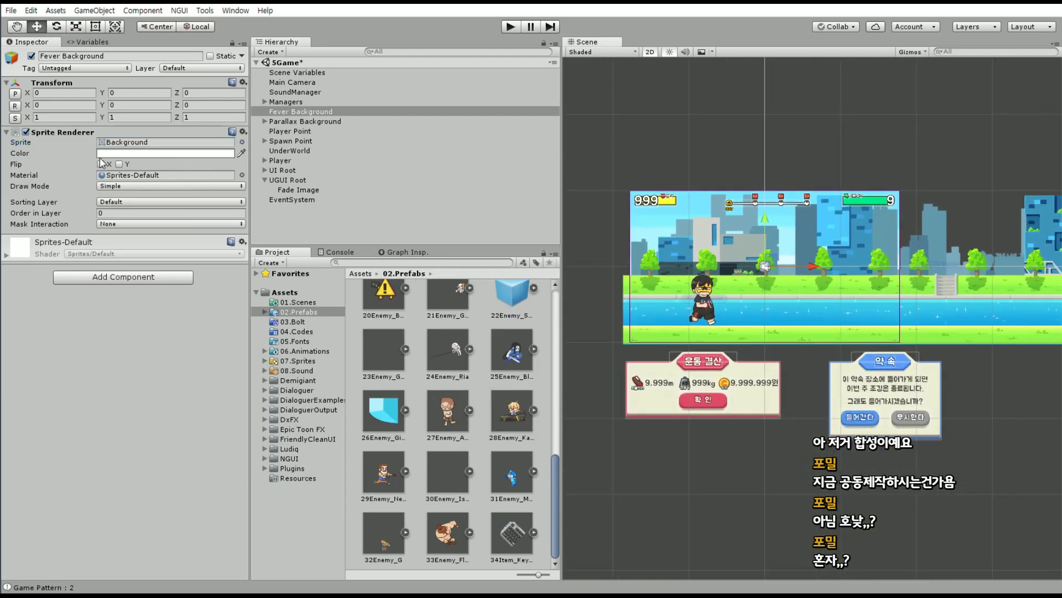
# Inspect the River Group, Player and Player GPX objects in the Hierarchy.
pyautogui.click(265, 122)
pyautogui.click(302, 190)
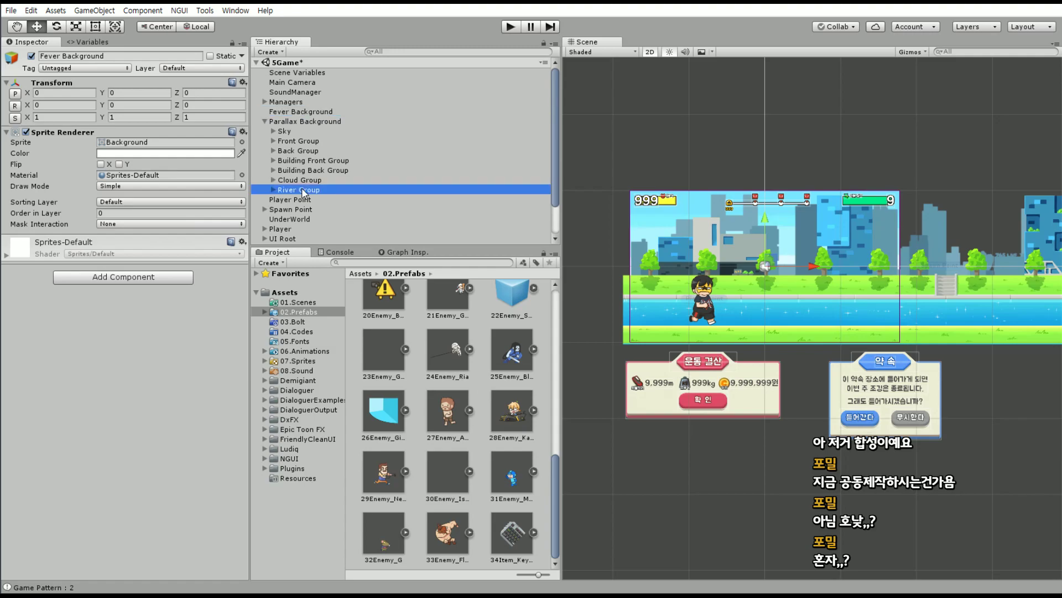
pyautogui.click(265, 122)
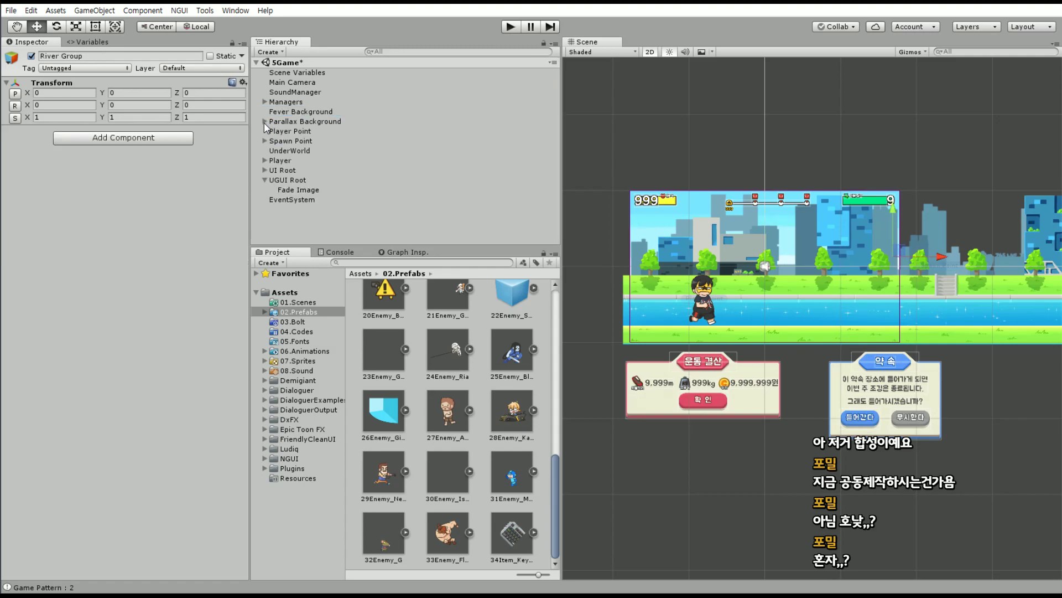
pyautogui.scroll(5, 688, 271)
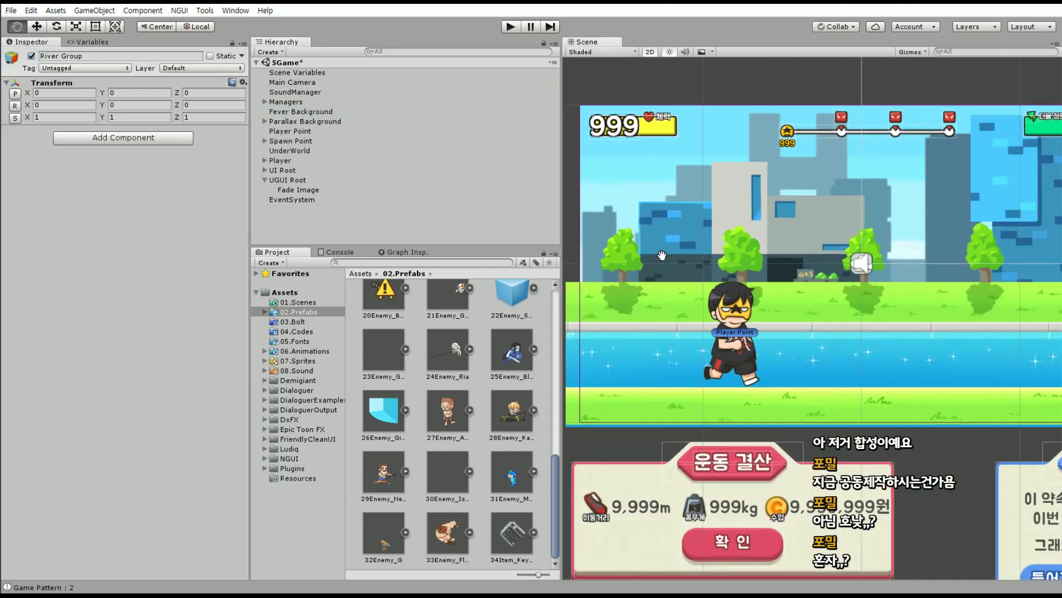
pyautogui.click(265, 181)
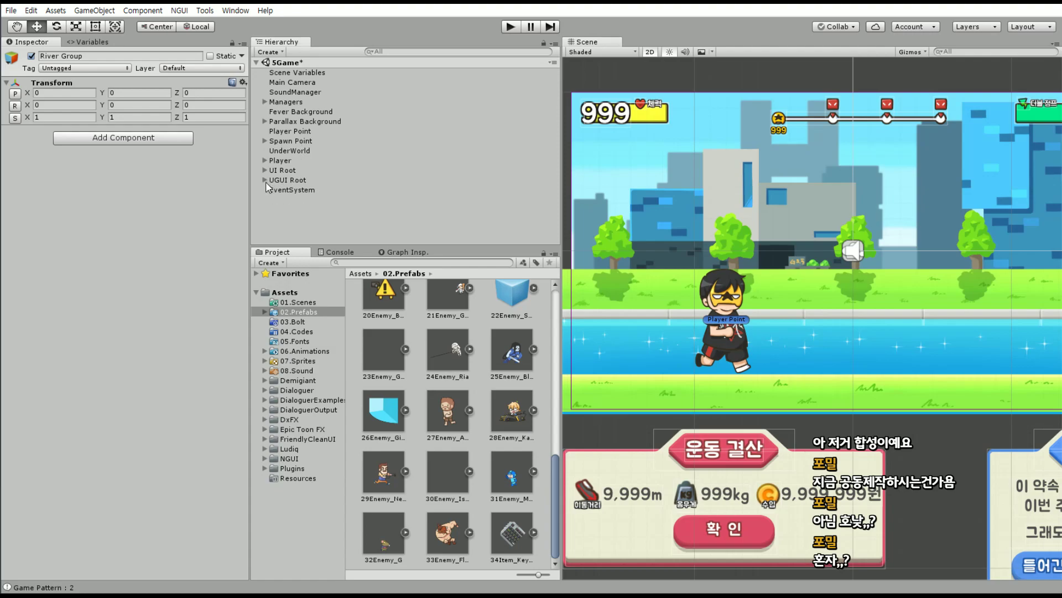
pyautogui.click(286, 160)
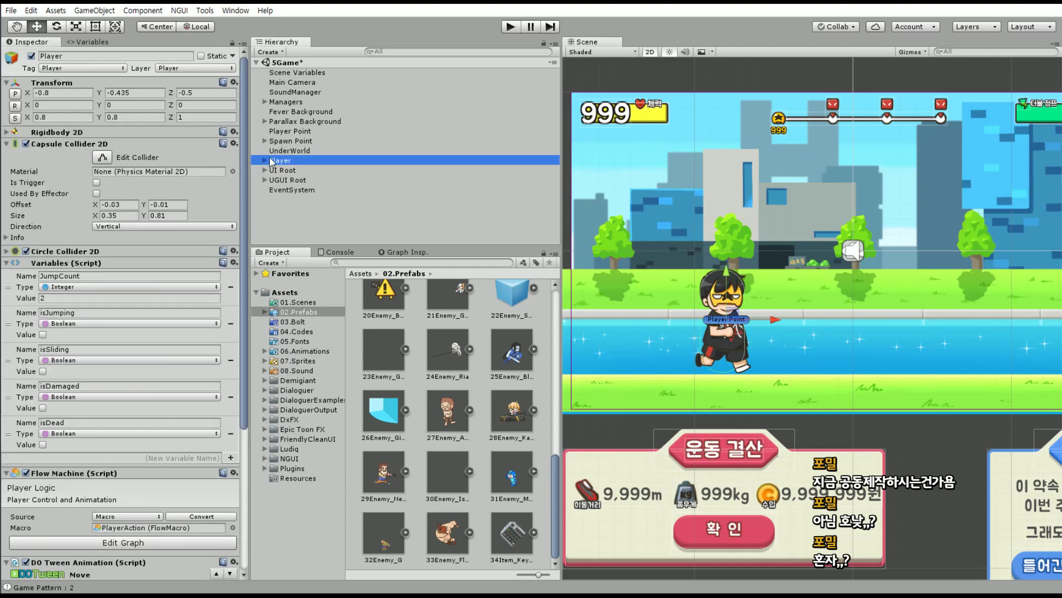
pyautogui.click(265, 160)
pyautogui.click(297, 171)
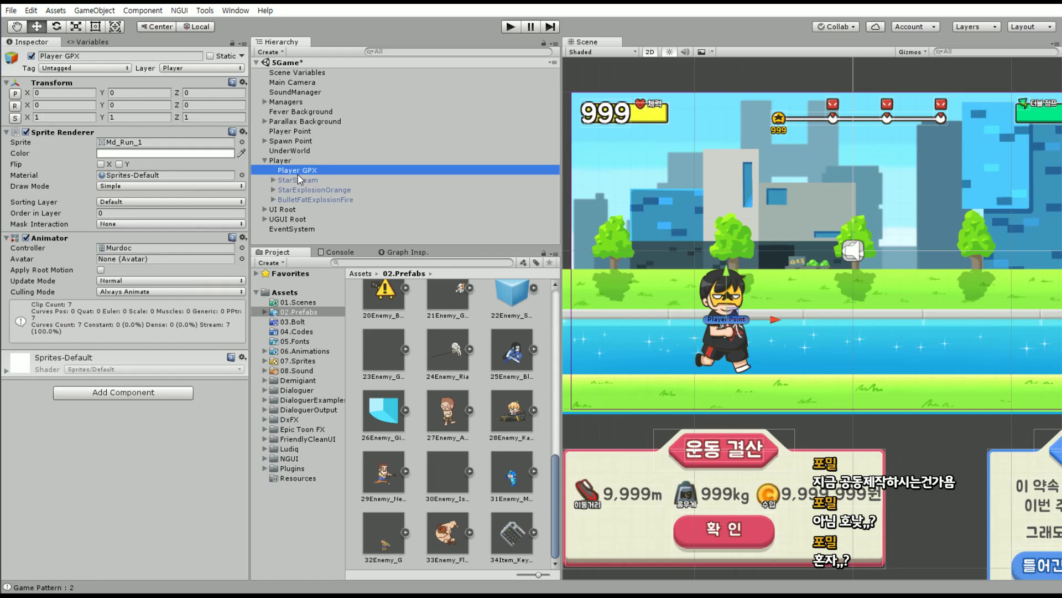
pyautogui.click(293, 161)
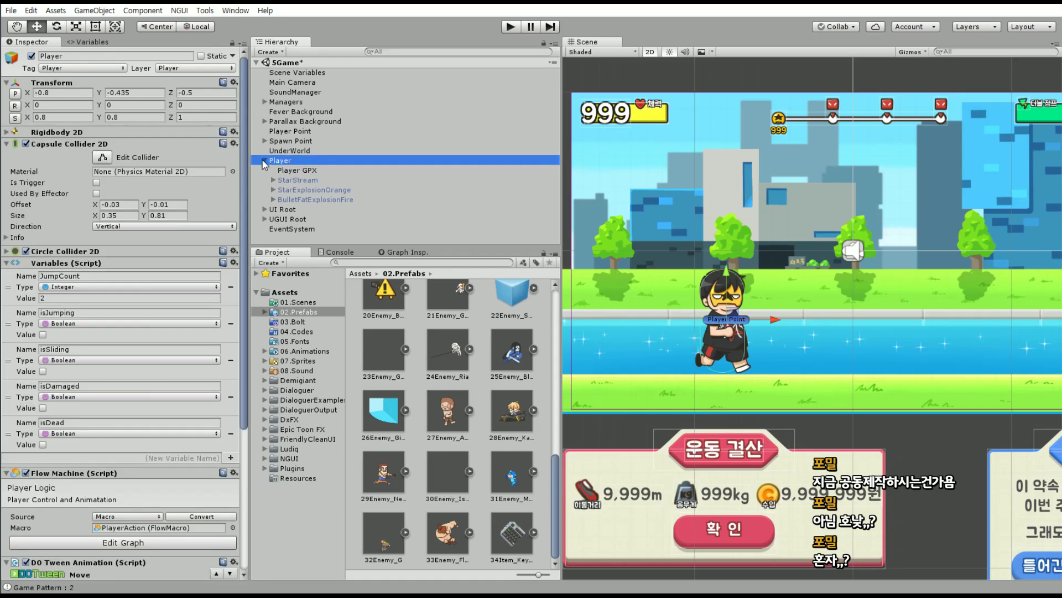
pyautogui.click(264, 161)
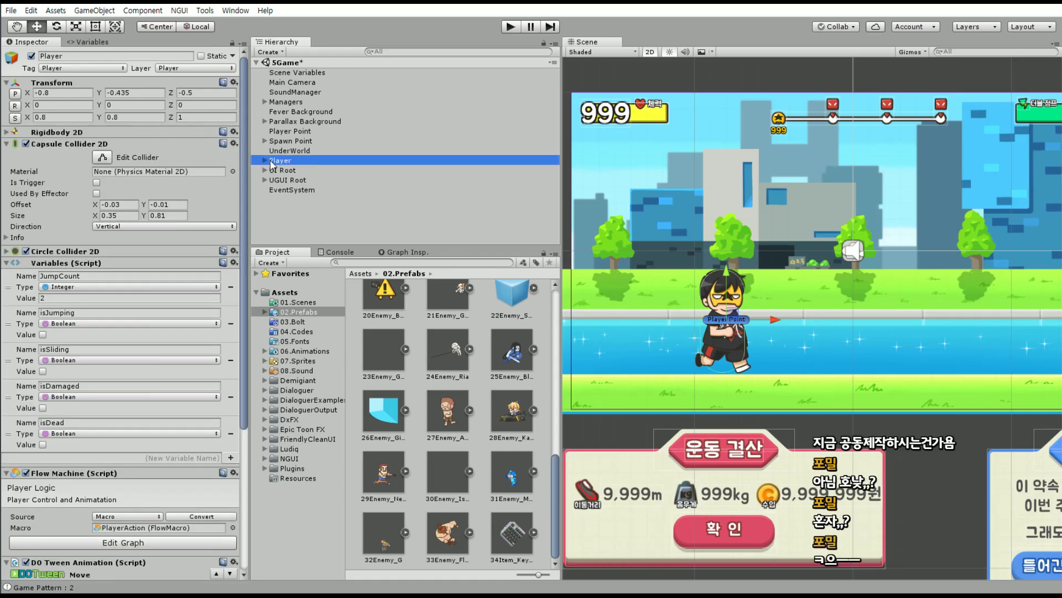
# Turn off 2D mode, orbit to a side view, and compare against the Player's Z of -0.5.
pyautogui.click(650, 51)
pyautogui.keyDown('alt'); pyautogui.moveTo(719, 221); pyautogui.dragTo(653, 210); pyautogui.keyUp('alt')
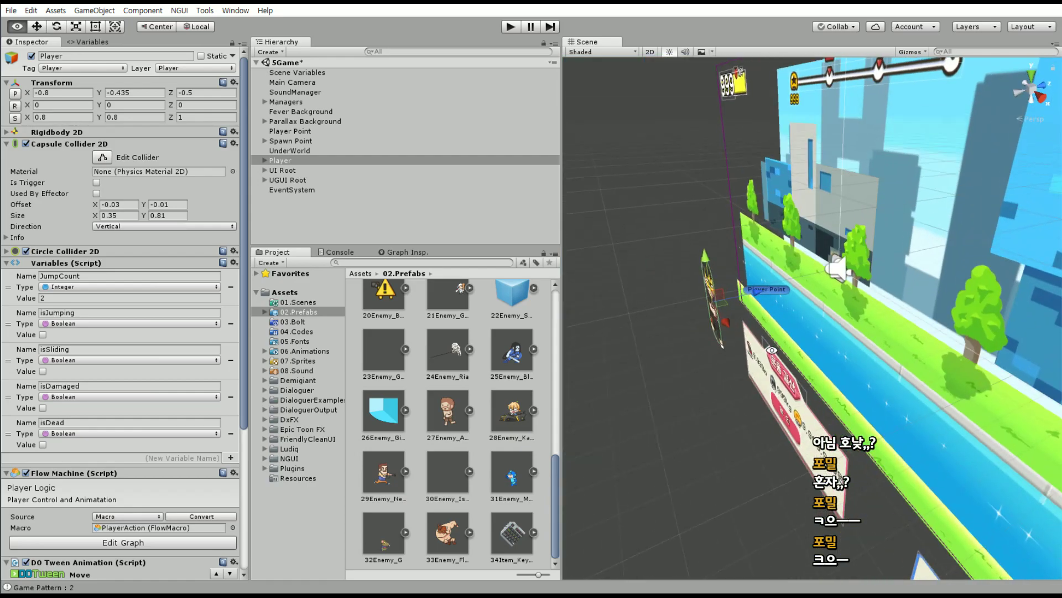
pyautogui.moveTo(771, 350)
pyautogui.keyDown('alt'); pyautogui.mouseDown()
pyautogui.moveTo(639, 183)
pyautogui.moveTo(801, 507)
pyautogui.moveTo(907, 498)
pyautogui.mouseUp(); pyautogui.keyUp('alt')
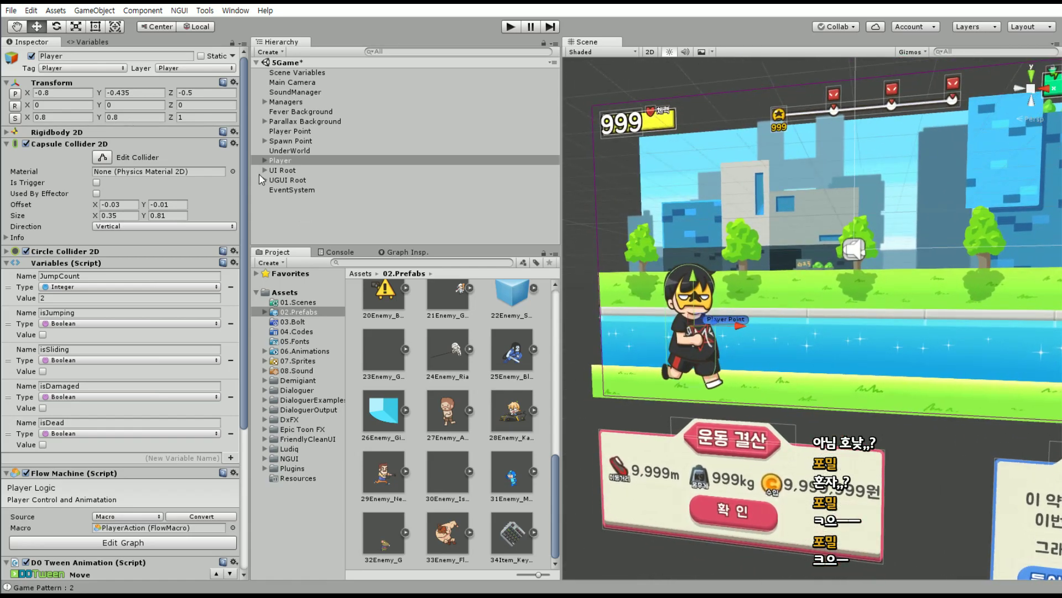
pyautogui.click(299, 112)
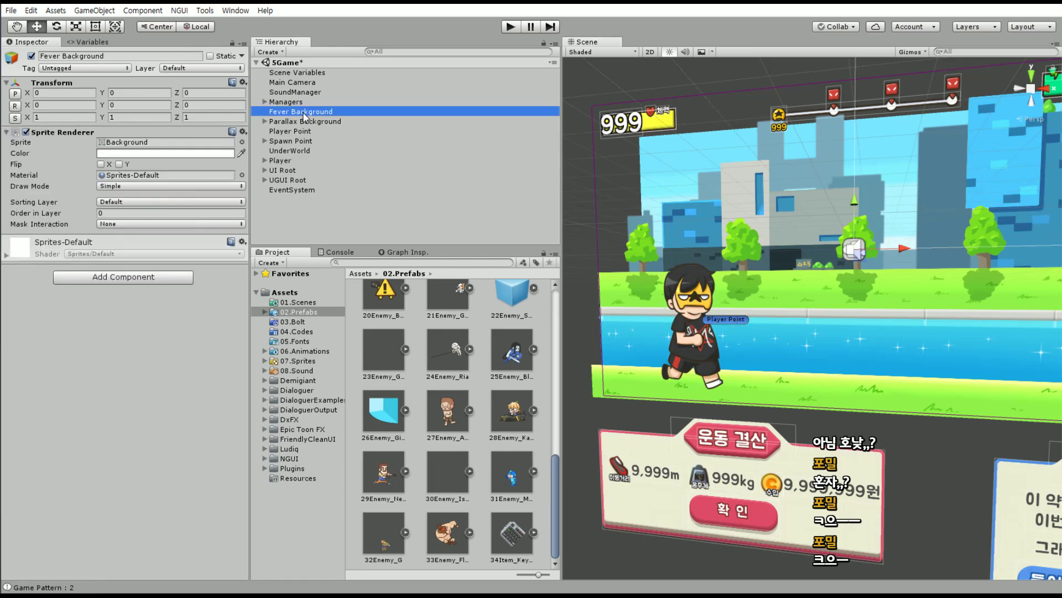
pyautogui.click(199, 117)
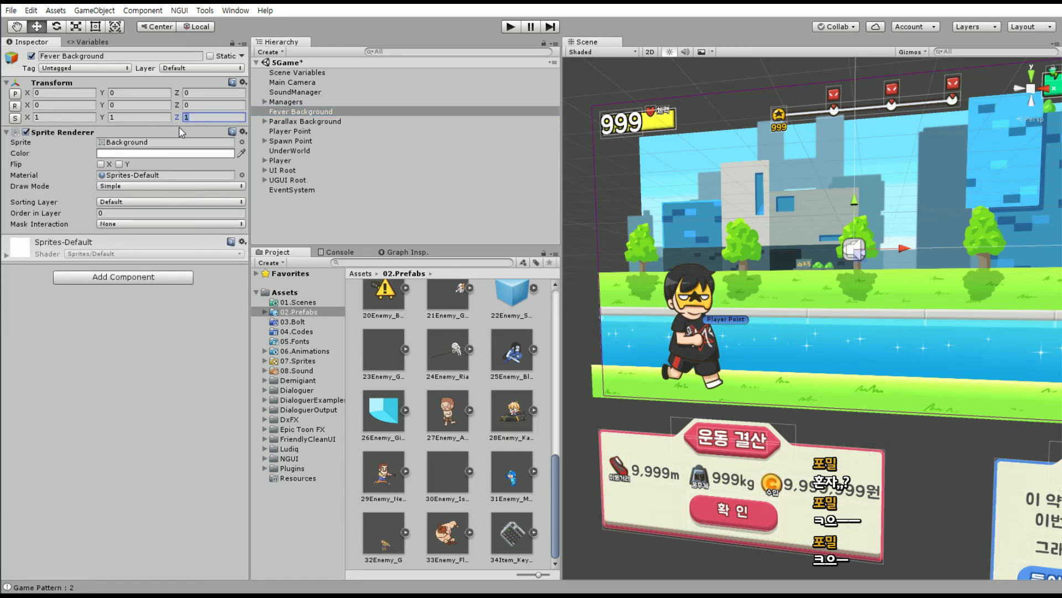
pyautogui.write('-1')
pyautogui.moveTo(917, 324)
pyautogui.keyDown('alt'); pyautogui.mouseDown()
pyautogui.moveTo(632, 389)
pyautogui.moveTo(381, 150)
pyautogui.mouseUp(); pyautogui.keyUp('alt')
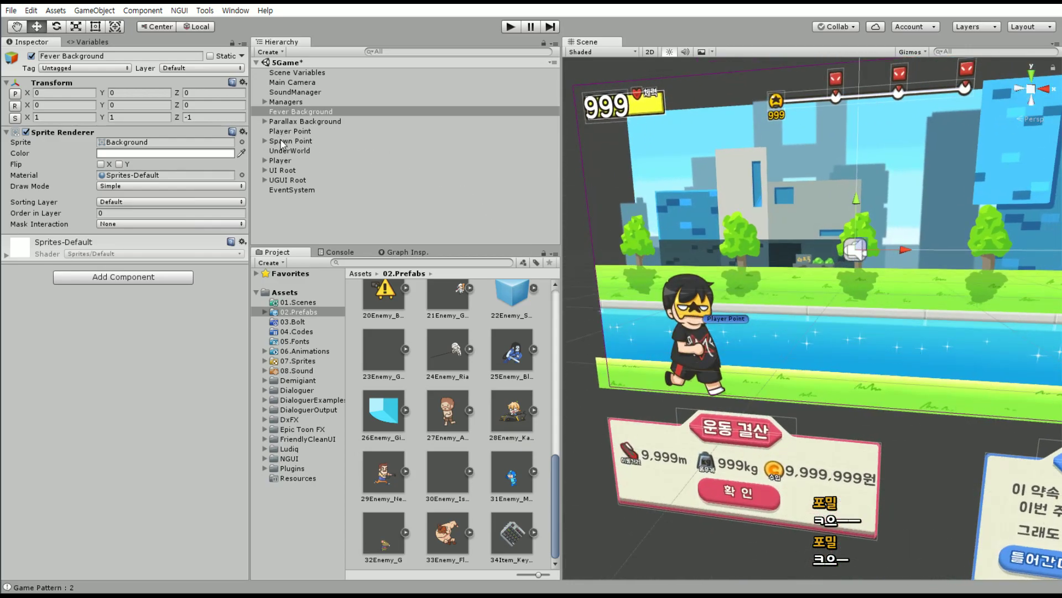
pyautogui.click(285, 161)
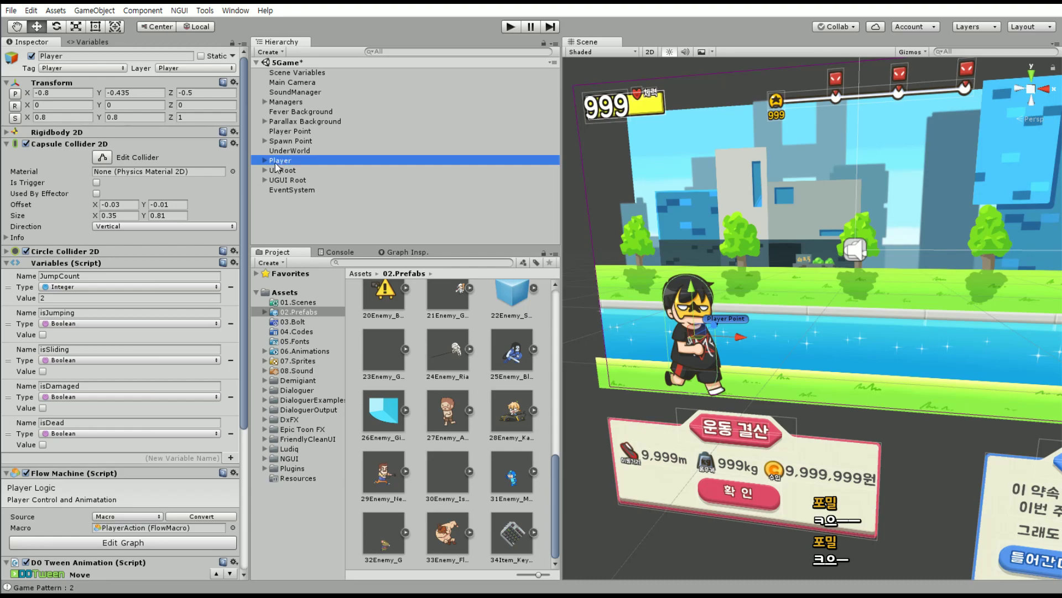
pyautogui.click(205, 92)
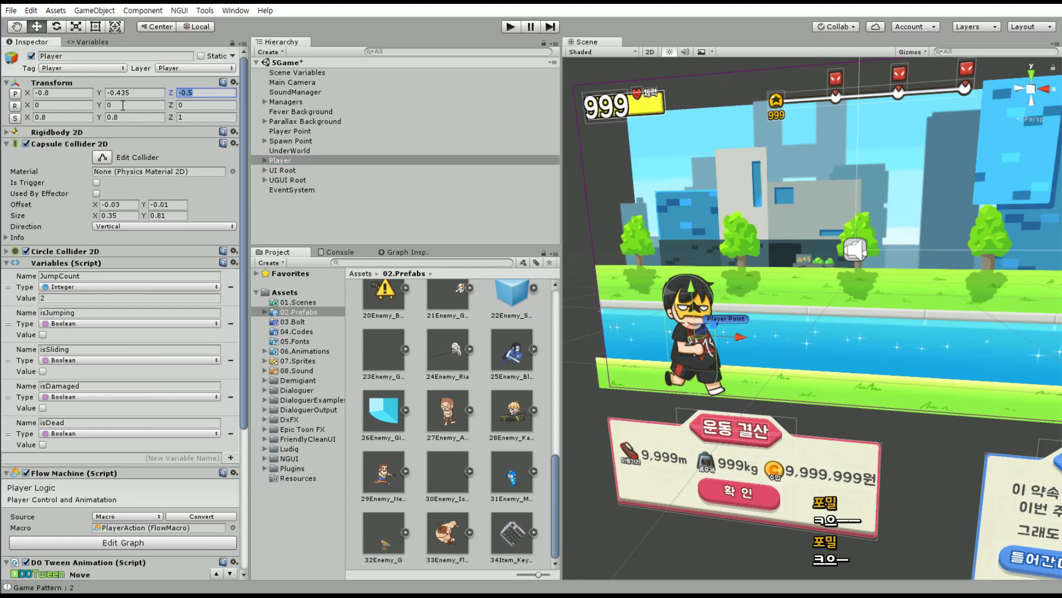
# Set Fever Background's Scale Z to 0 and Position Z to -0.01, checking its depth.
pyautogui.click(306, 113)
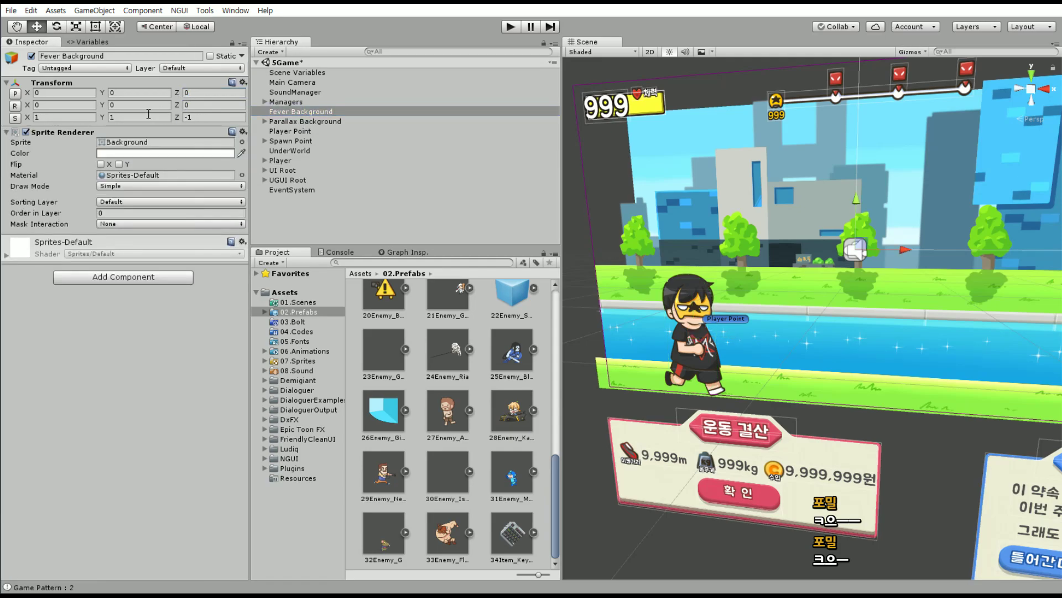
pyautogui.click(208, 116)
pyautogui.press('Return')
pyautogui.write('-0.5')
pyautogui.moveTo(863, 249)
pyautogui.keyDown('alt'); pyautogui.mouseDown()
pyautogui.moveTo(687, 428)
pyautogui.moveTo(830, 387)
pyautogui.mouseUp(); pyautogui.keyUp('alt')
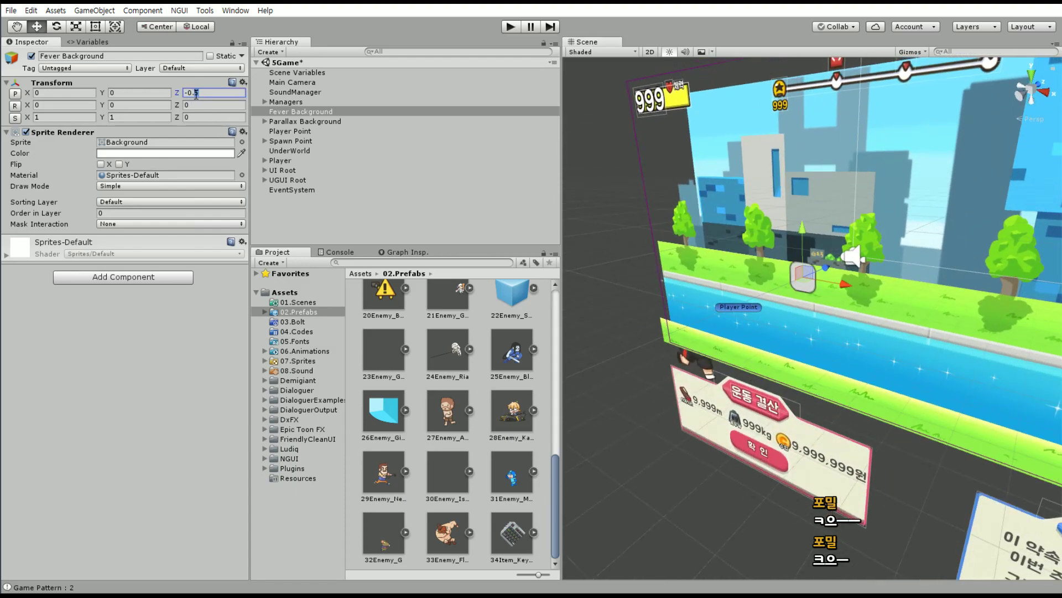
pyautogui.write('1')
pyautogui.keyDown('alt'); pyautogui.moveTo(569, 304); pyautogui.dragTo(720, 301); pyautogui.keyUp('alt')
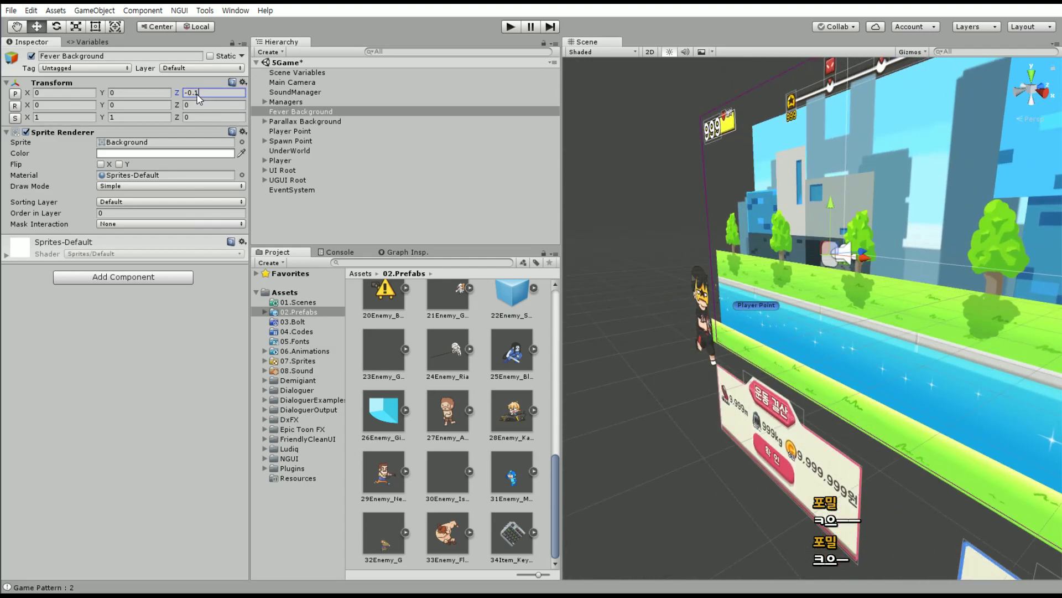
pyautogui.write('0')
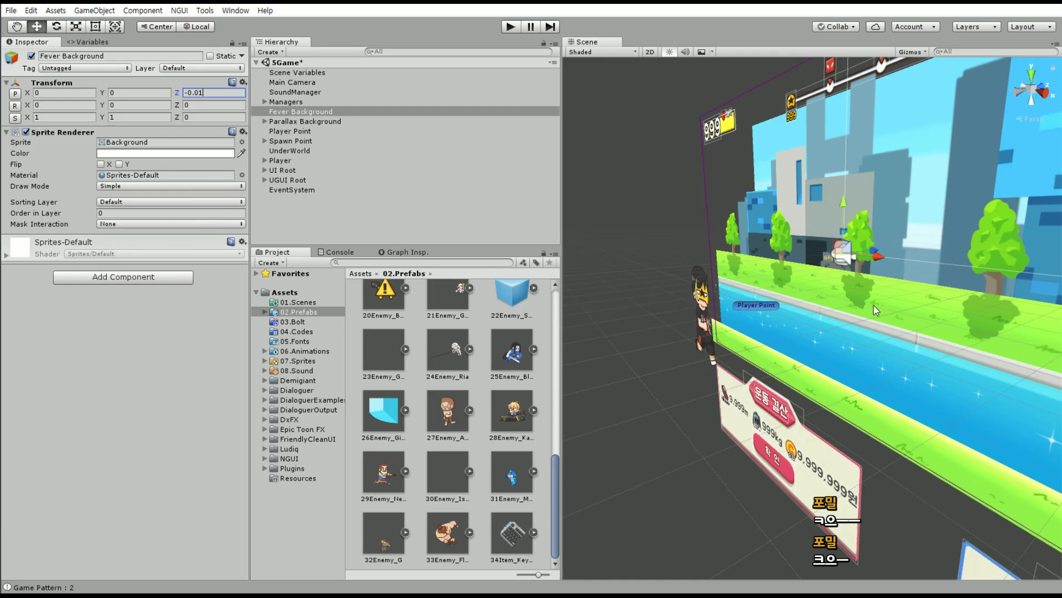
pyautogui.moveTo(874, 310)
pyautogui.keyDown('alt'); pyautogui.mouseDown()
pyautogui.moveTo(703, 390)
pyautogui.moveTo(918, 369)
pyautogui.mouseUp(); pyautogui.keyUp('alt')
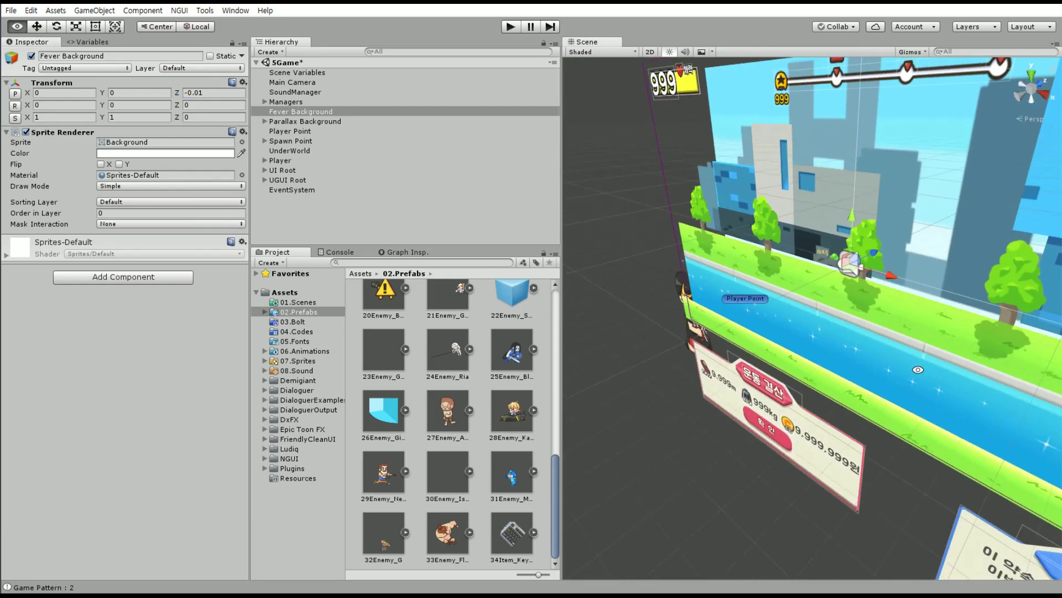
pyautogui.keyDown('alt'); pyautogui.moveTo(918, 369); pyautogui.dragTo(780, 297); pyautogui.keyUp('alt')
pyautogui.scroll(-3, 780, 299)
pyautogui.scroll(2, 855, 308)
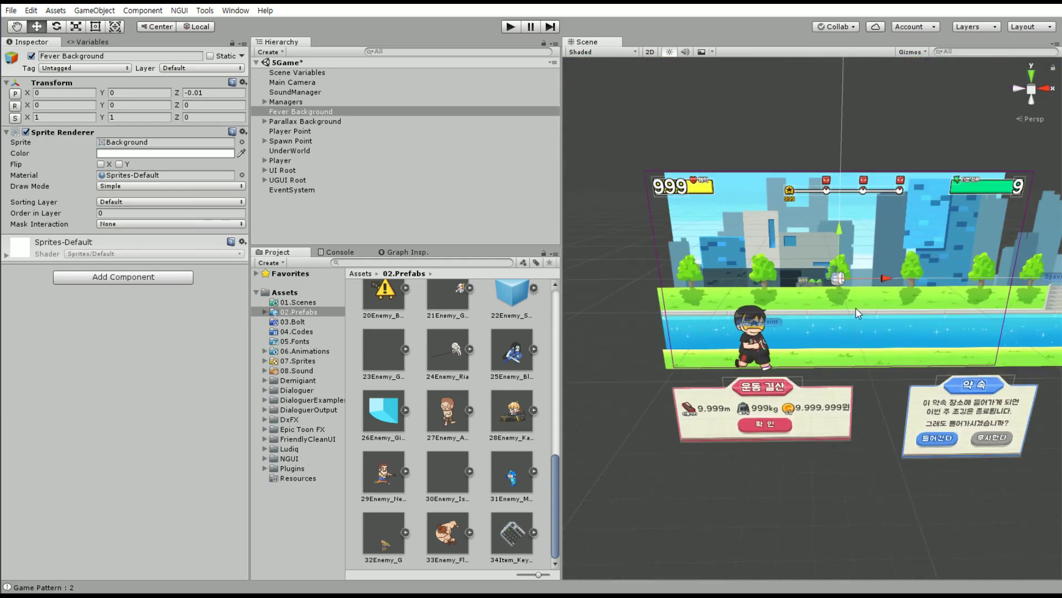
pyautogui.keyDown('alt'); pyautogui.moveTo(856, 309); pyautogui.dragTo(808, 328); pyautogui.keyUp('alt')
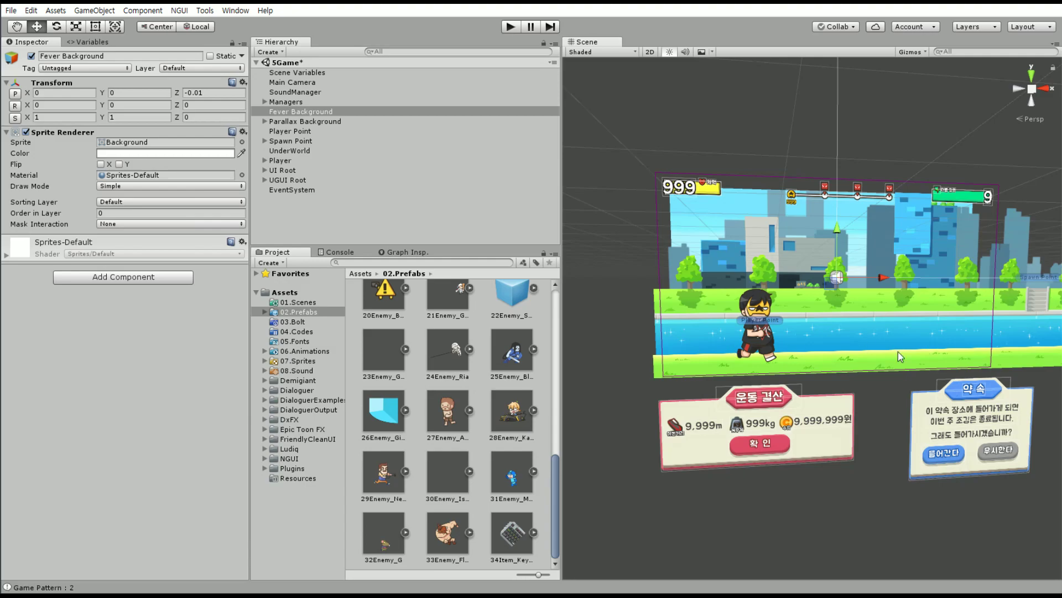
# Read the Position Z of Main_Front_0A, 0B and 0C in the first Front A group.
pyautogui.click(264, 121)
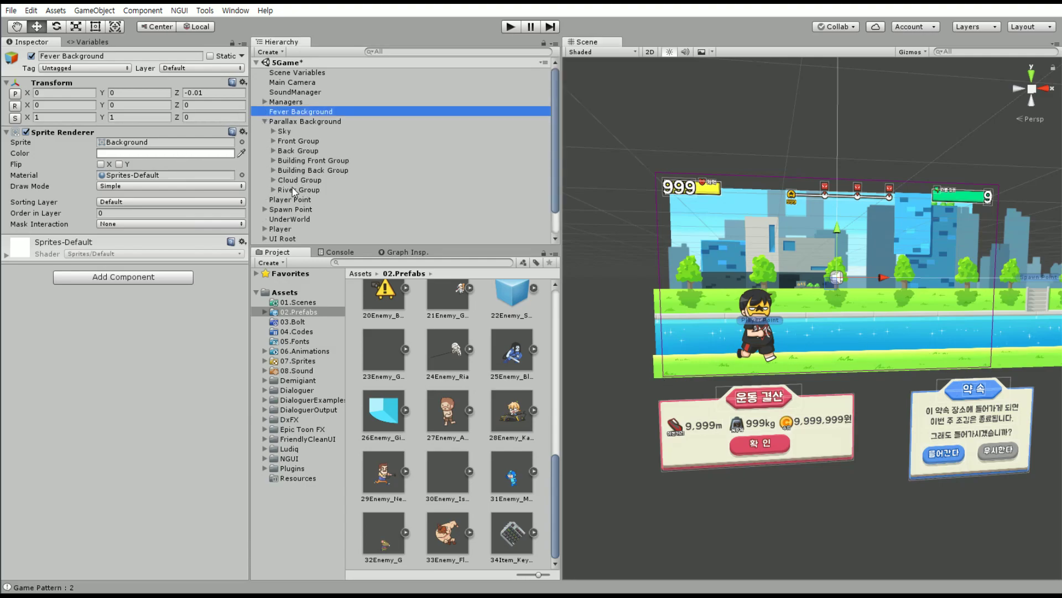
pyautogui.click(294, 143)
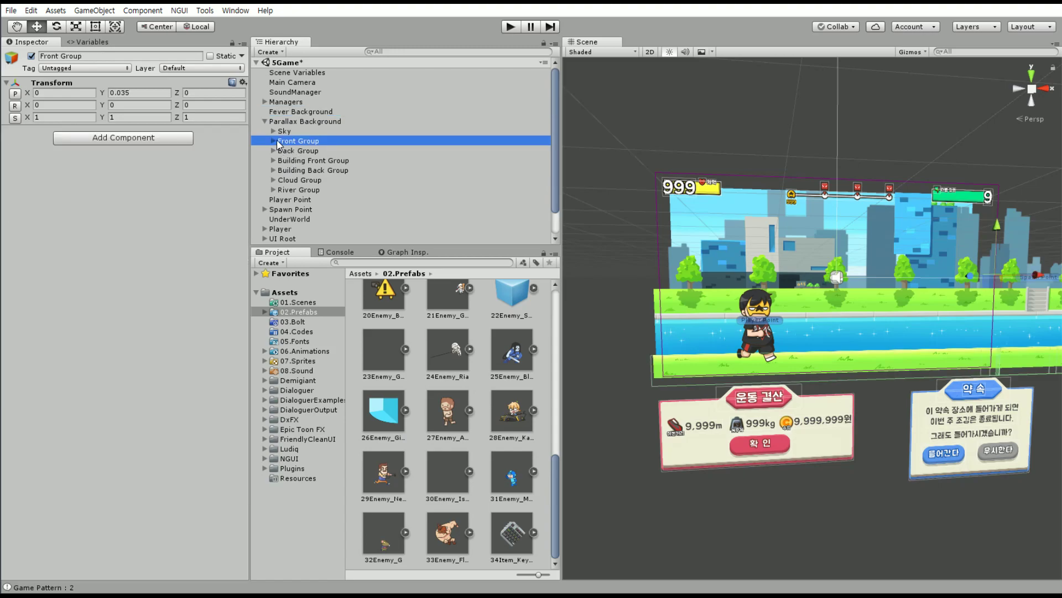
pyautogui.click(273, 141)
pyautogui.click(301, 152)
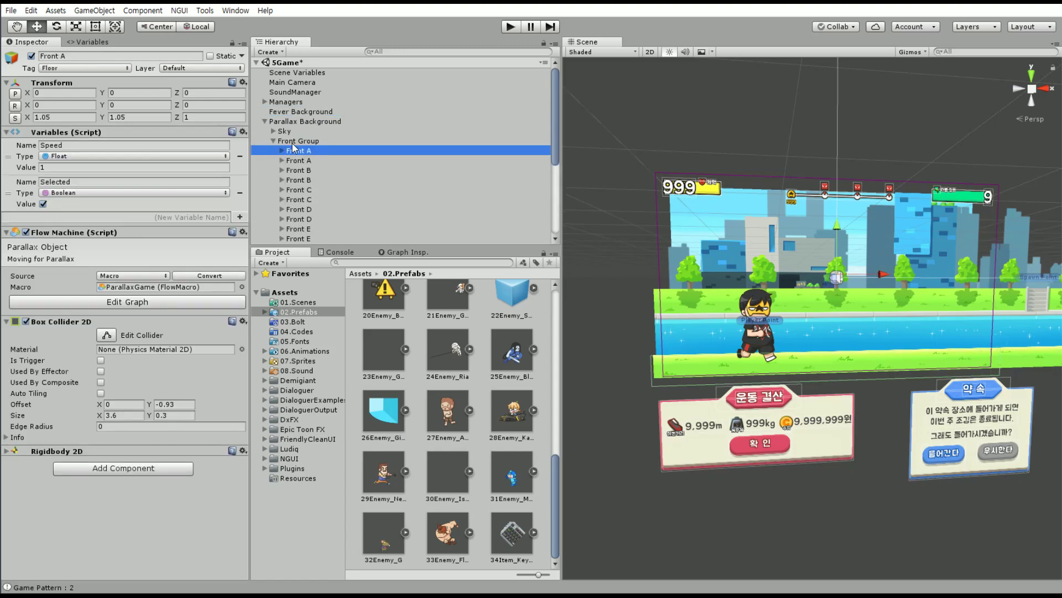
pyautogui.click(293, 142)
pyautogui.click(282, 151)
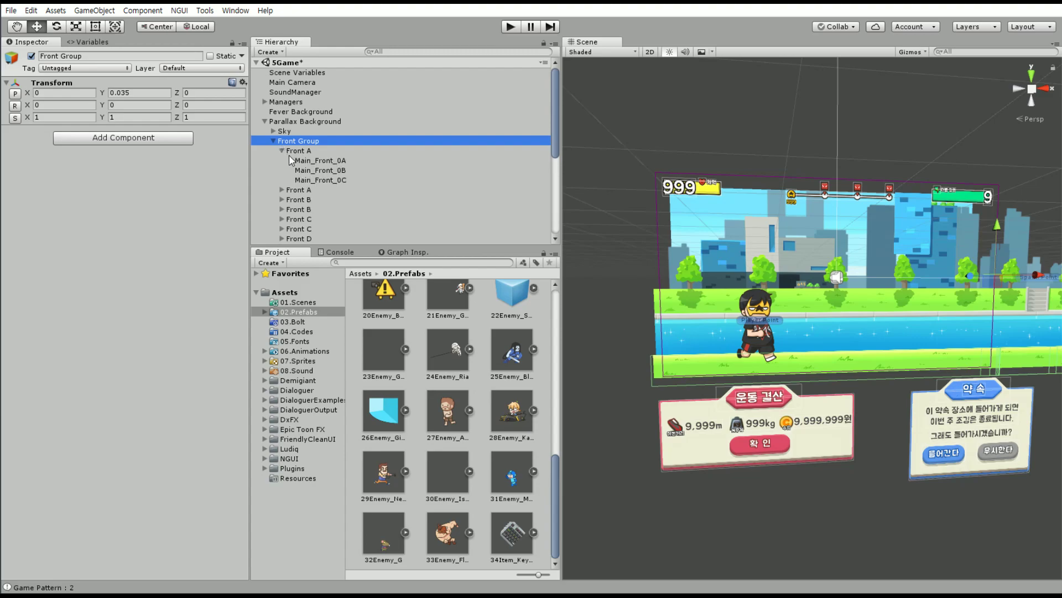
pyautogui.click(319, 161)
pyautogui.click(320, 170)
pyautogui.click(321, 180)
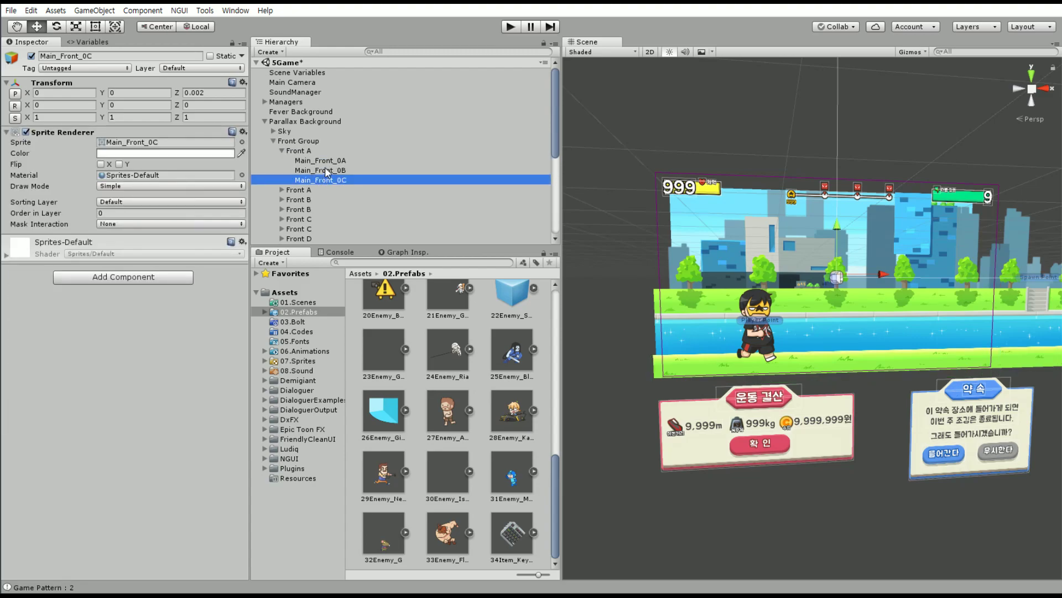
pyautogui.click(325, 170)
pyautogui.click(335, 160)
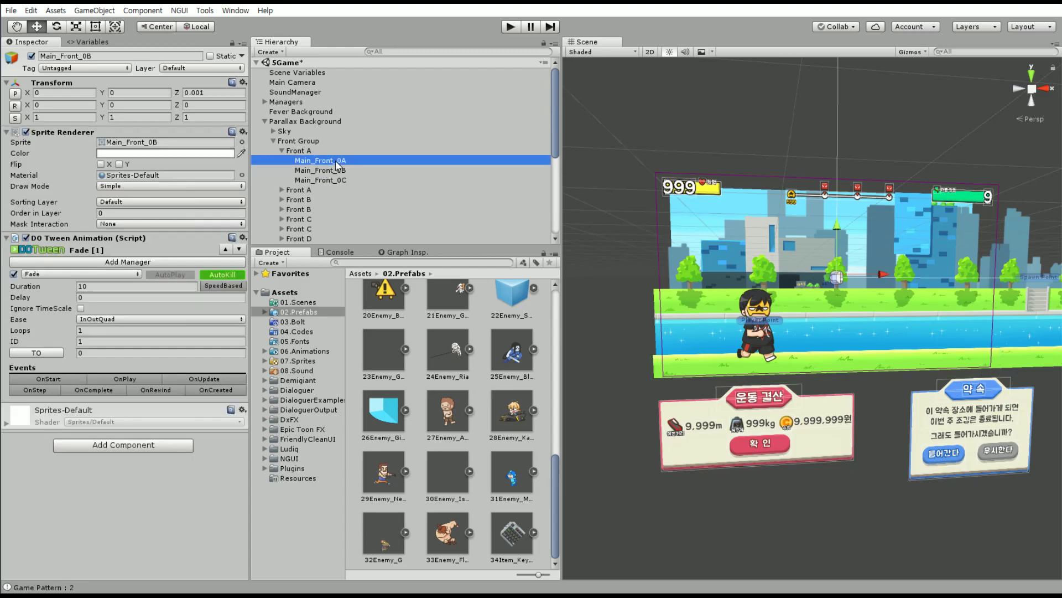
pyautogui.click(331, 170)
pyautogui.click(321, 179)
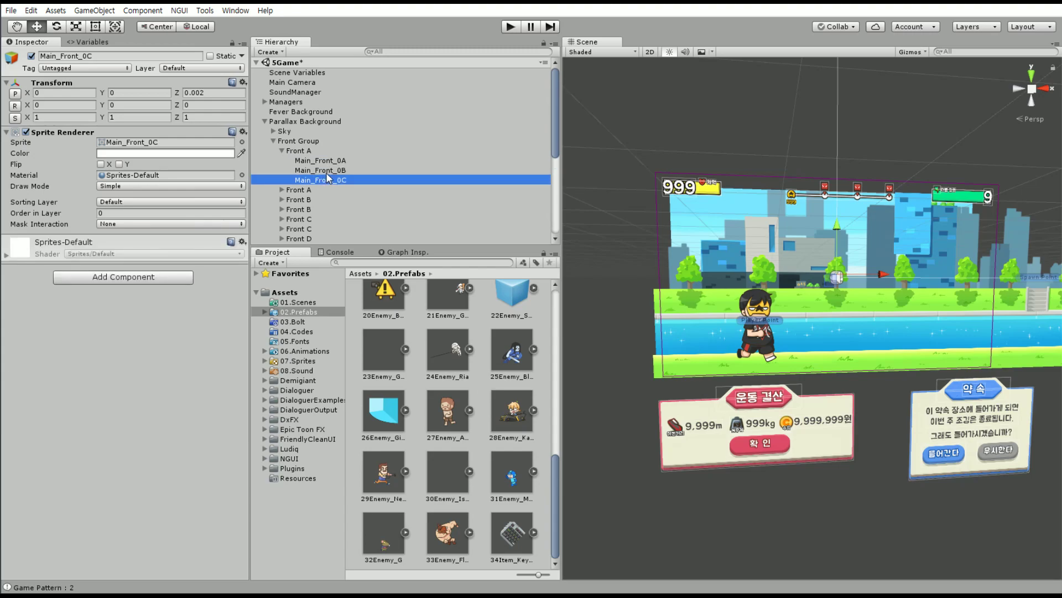
# Compare Main_Front_0A–0C depths in the second Front A group against the first.
pyautogui.click(282, 190)
pyautogui.click(321, 200)
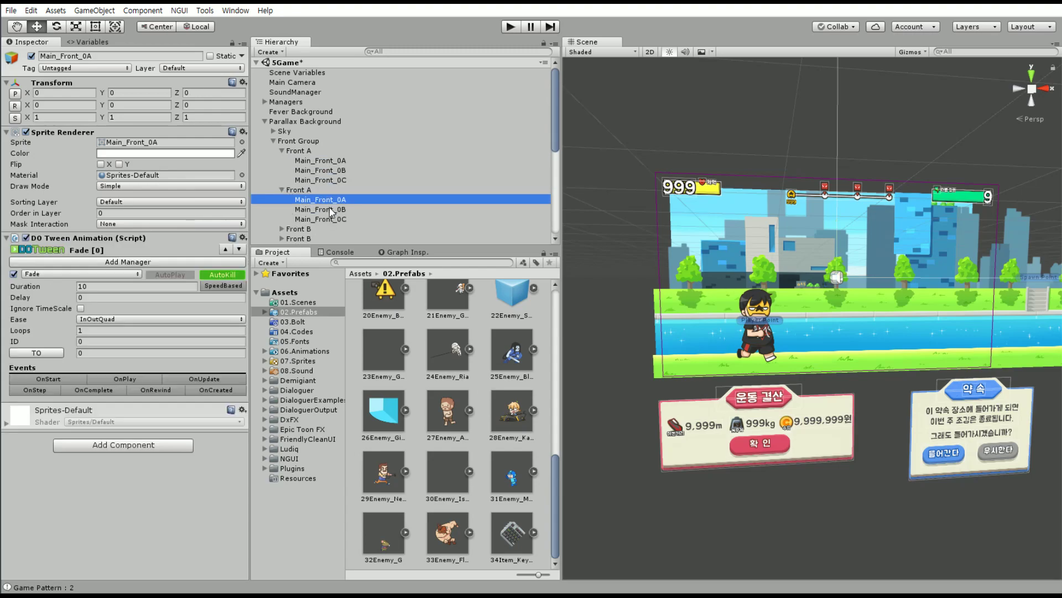
pyautogui.click(330, 210)
pyautogui.click(329, 218)
pyautogui.click(324, 210)
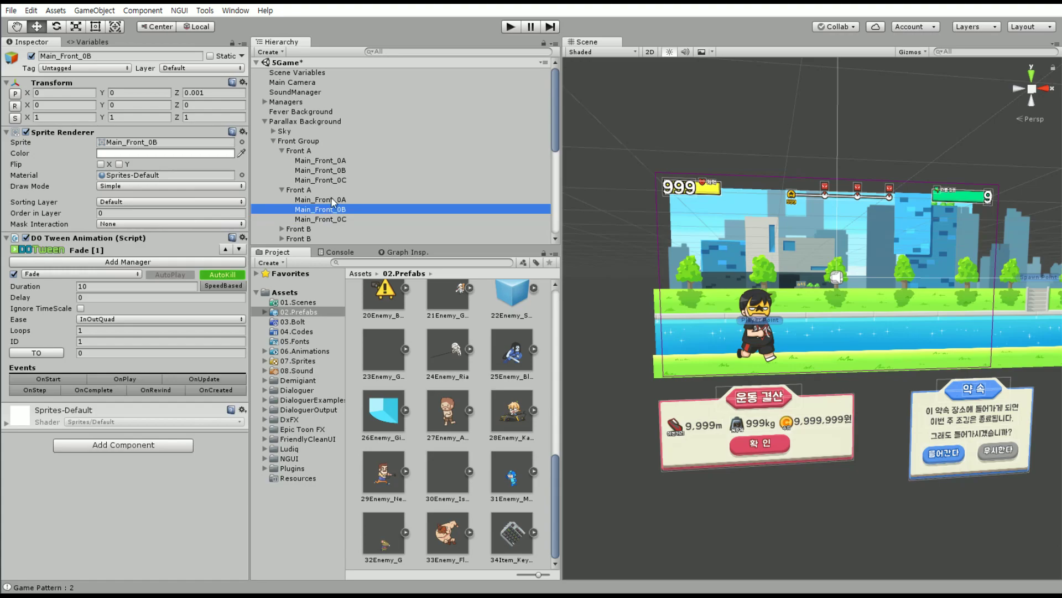
pyautogui.click(332, 200)
pyautogui.click(289, 189)
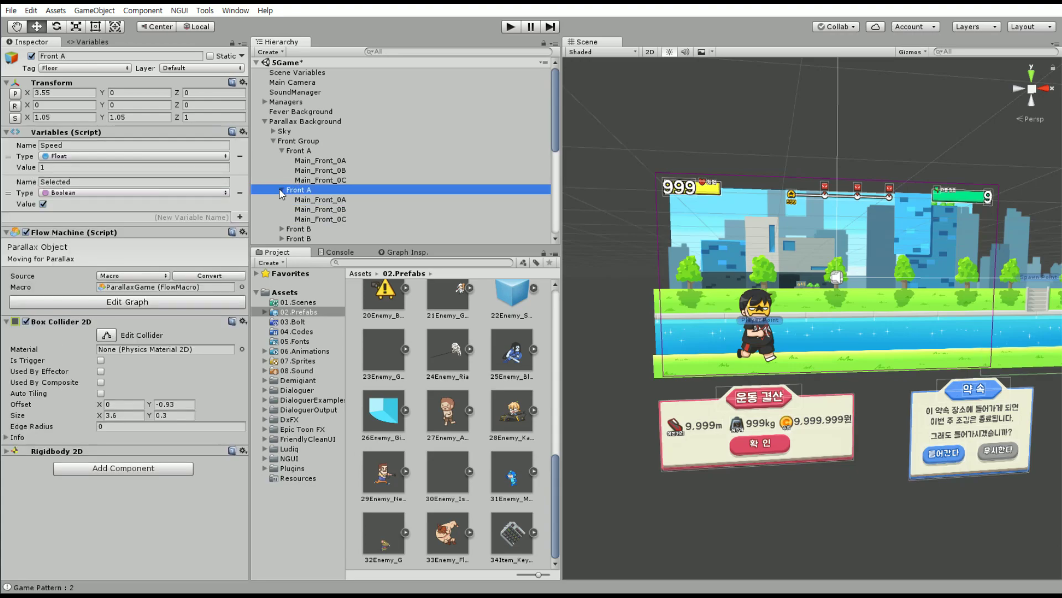
pyautogui.click(282, 190)
pyautogui.click(312, 161)
pyautogui.click(315, 171)
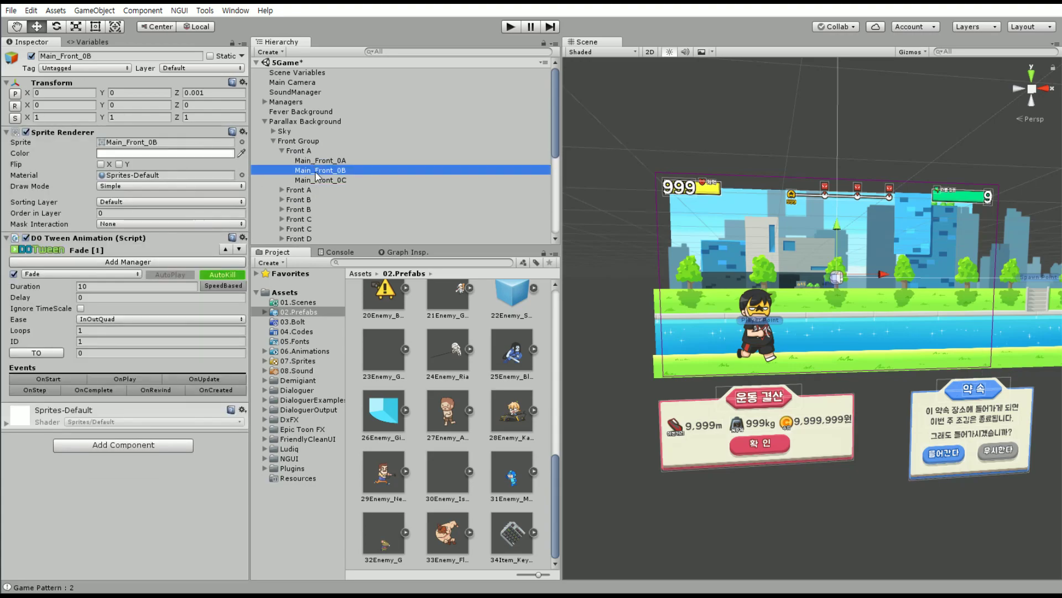
pyautogui.click(319, 181)
# Collapse Front Group, Sky and Parallax Background, then select Fever Background.
pyautogui.click(274, 141)
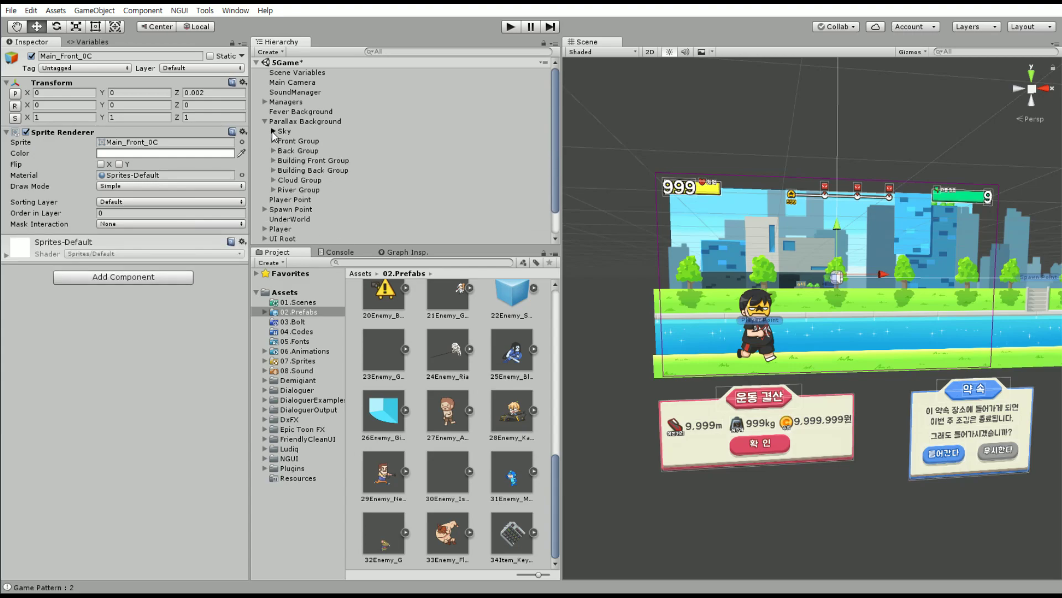
pyautogui.click(273, 131)
pyautogui.click(265, 121)
pyautogui.click(271, 111)
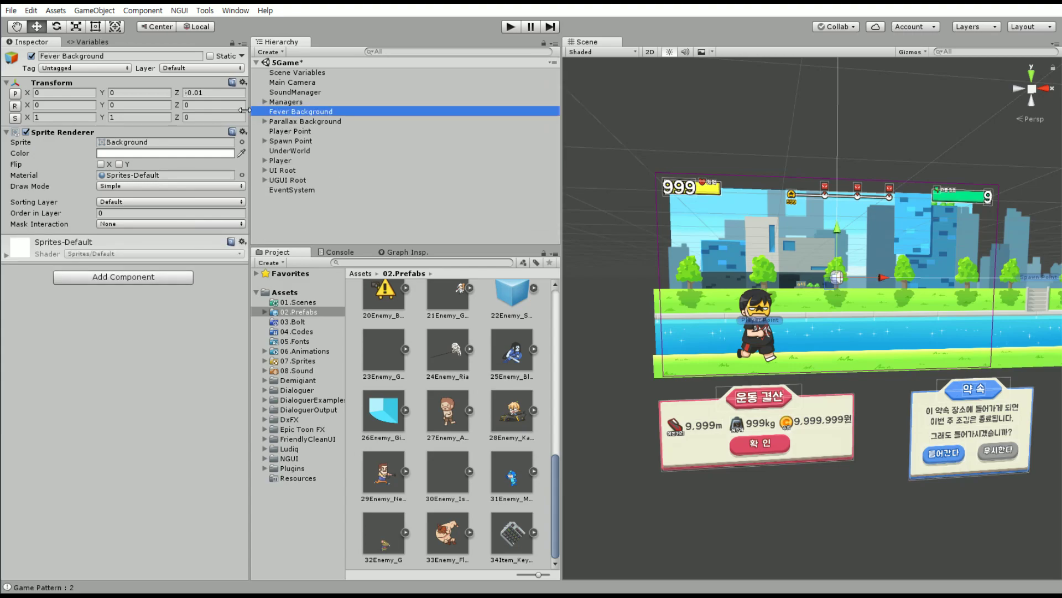
# Set Fever Background's Position Z to 0 and its Sprite Renderer colour to black.
pyautogui.click(214, 93)
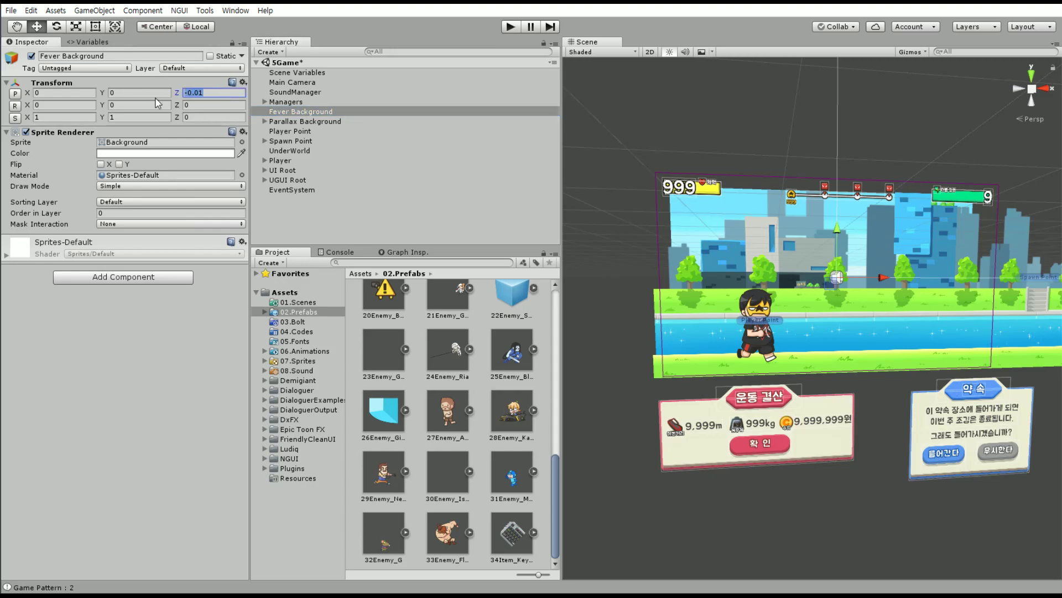
pyautogui.write('0')
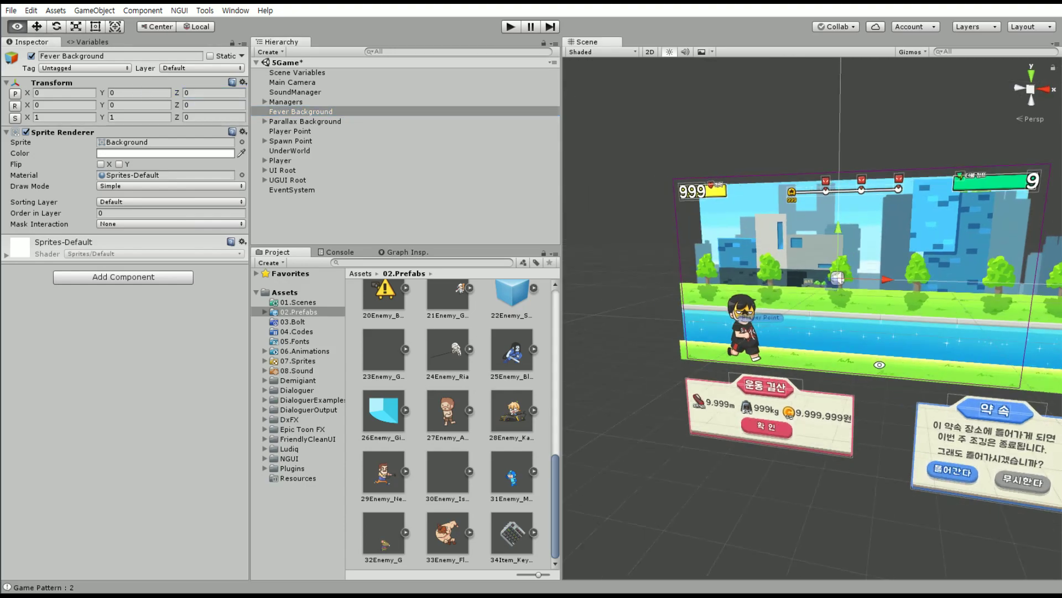
pyautogui.click(152, 154)
pyautogui.moveTo(378, 309); pyautogui.dragTo(379, 326)
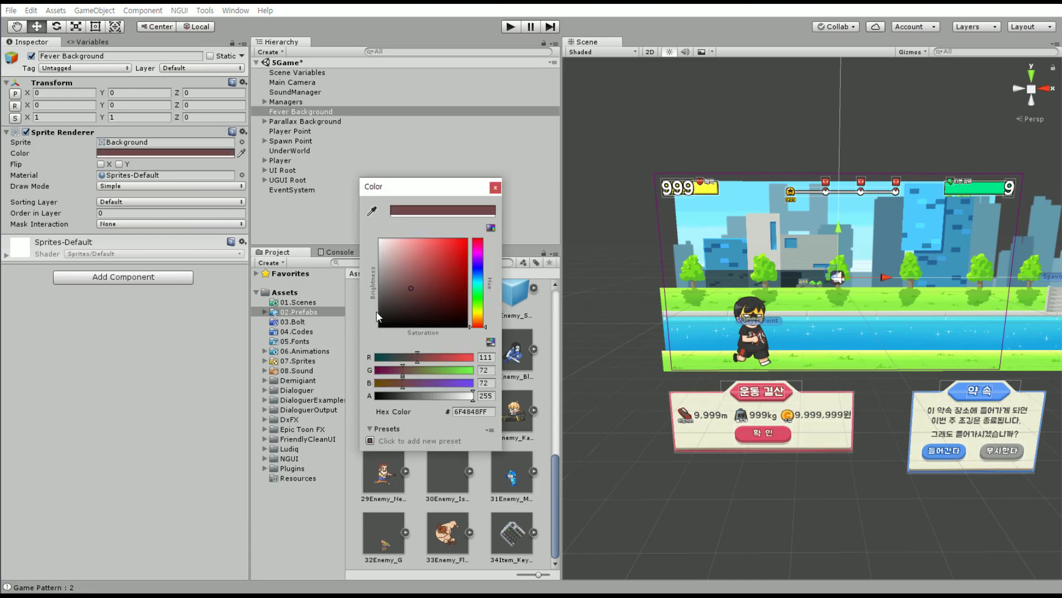
pyautogui.click(496, 187)
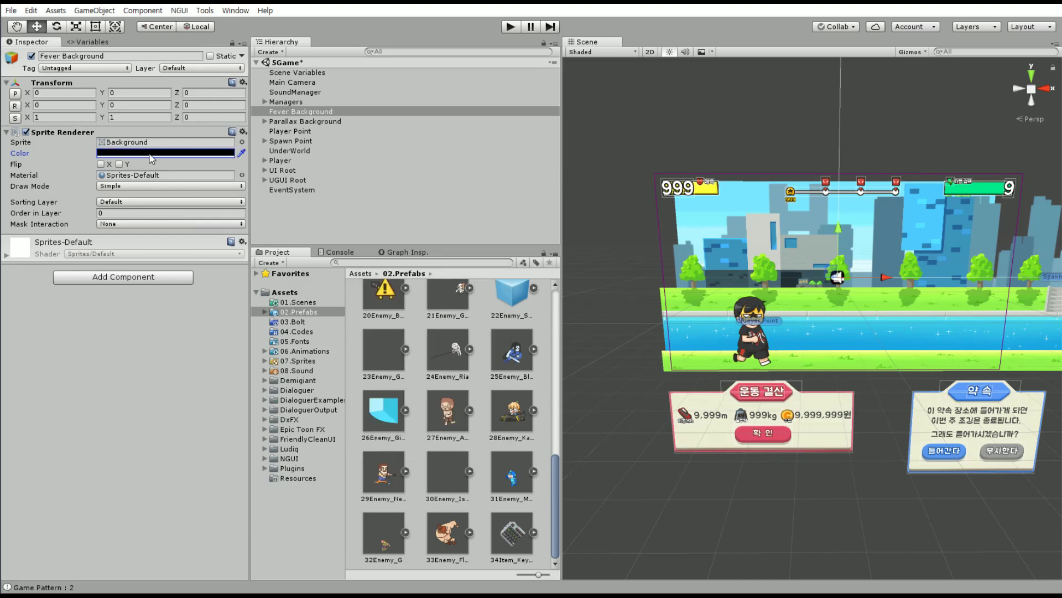
# Scale Fever Background to 100 on X and Y.
pyautogui.click(66, 117)
pyautogui.write('3')
pyautogui.press('Tab')
pyautogui.write('3')
pyautogui.click(207, 117)
pyautogui.write('3')
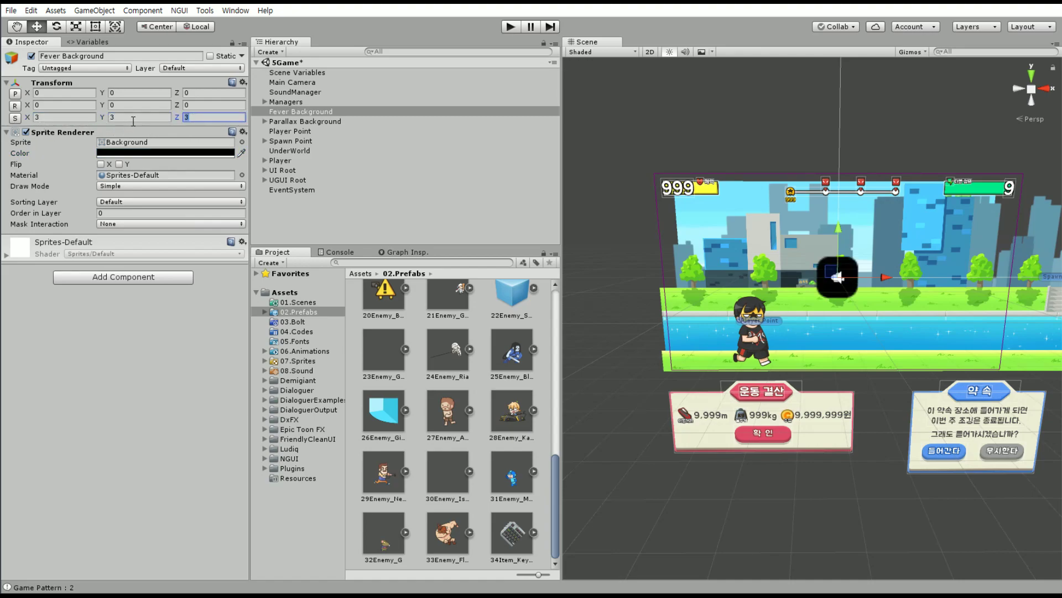
pyautogui.click(133, 118)
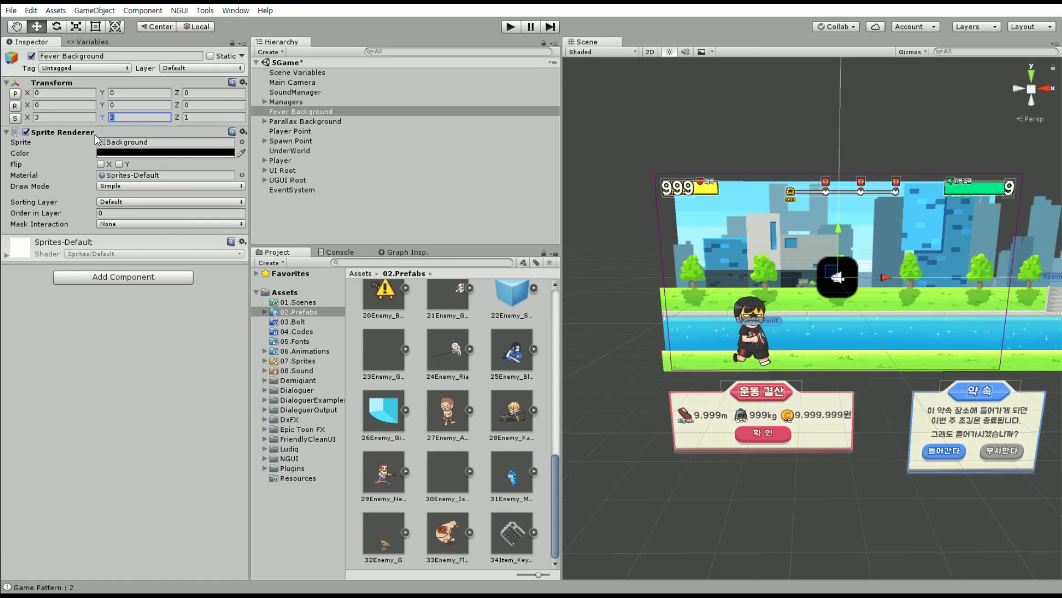
pyautogui.write('10')
pyautogui.hotkey('shift', 'Tab')
pyautogui.write('10')
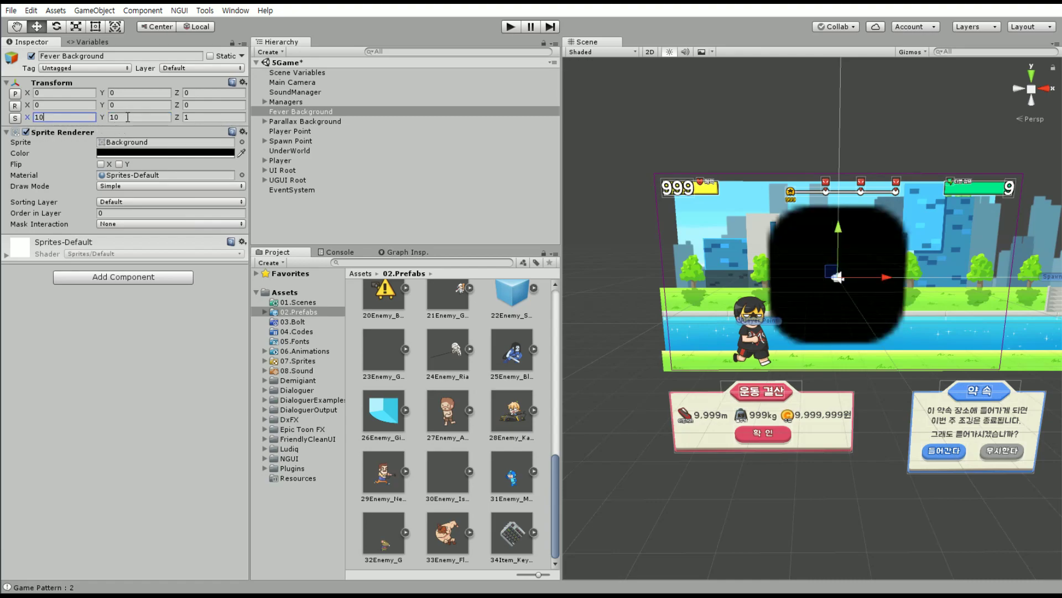
pyautogui.write('0')
pyautogui.press('Tab')
pyautogui.write('0')
pyautogui.write('100')
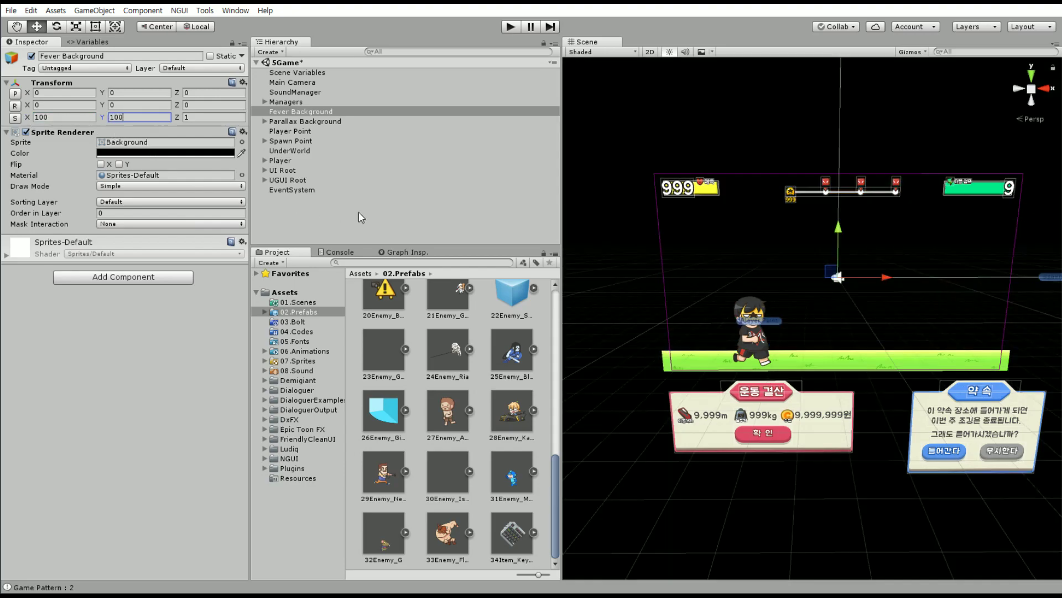
# Open the Game preview beside the editor and lower the black tint's alpha to 240.
pyautogui.hotkey('ctrl', '2')
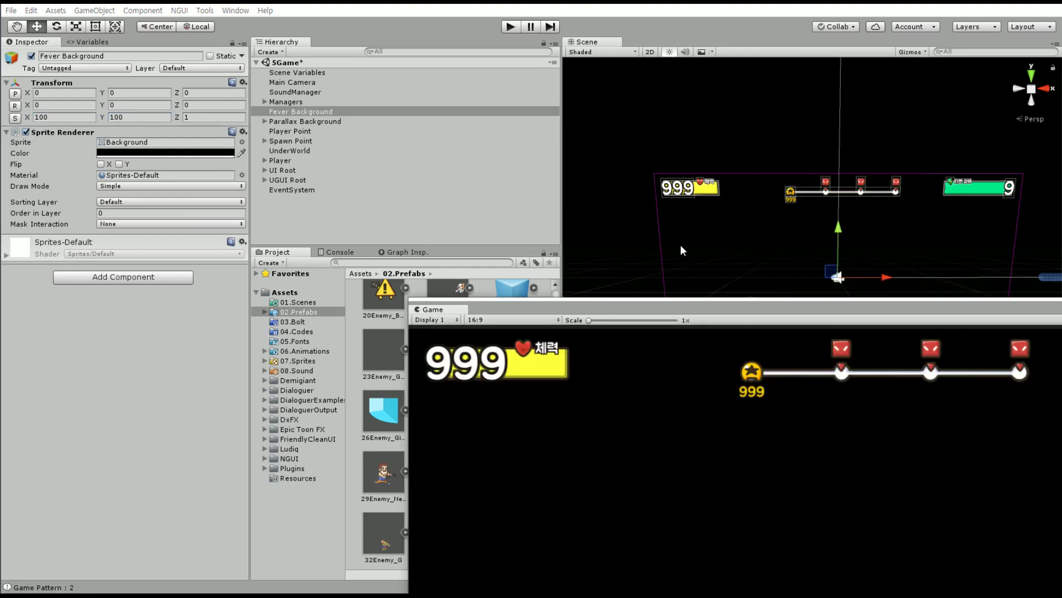
pyautogui.moveTo(533, 28); pyautogui.dragTo(506, 36)
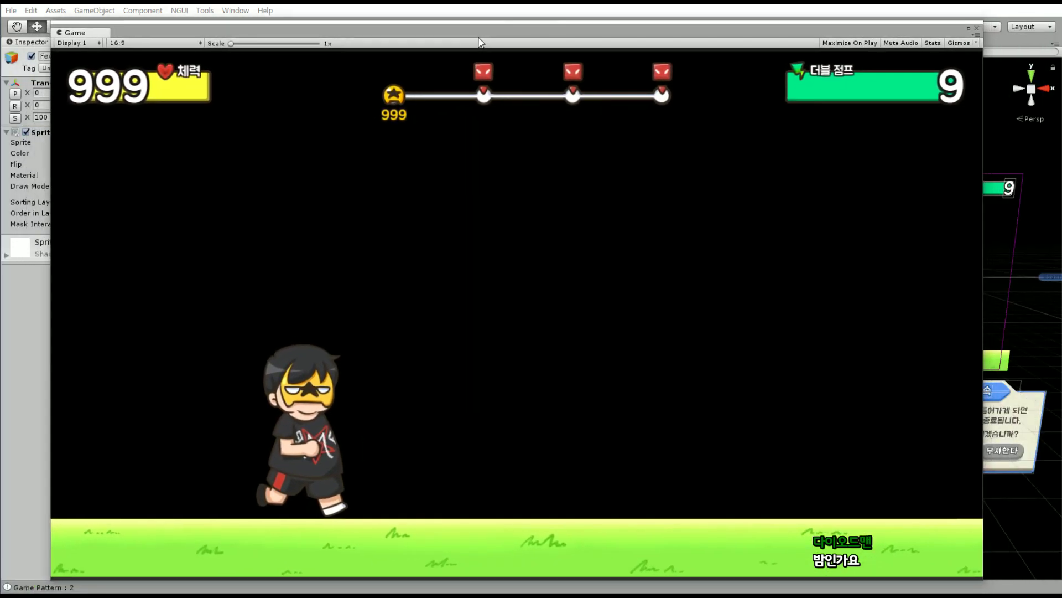
pyautogui.moveTo(489, 31)
pyautogui.mouseDown()
pyautogui.moveTo(1061, 88)
pyautogui.moveTo(1023, 77)
pyautogui.mouseUp()
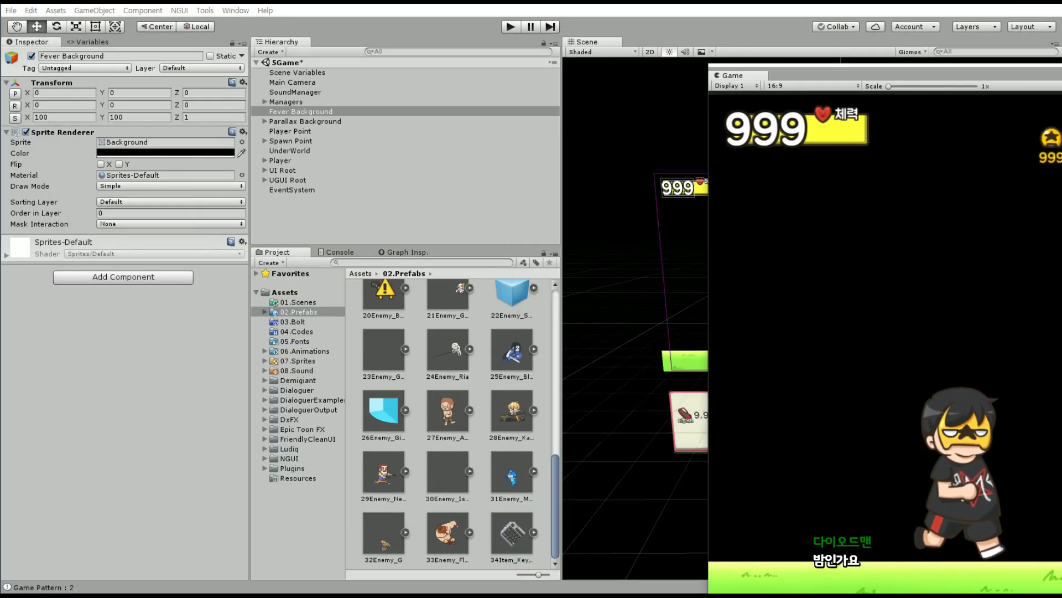
pyautogui.click(159, 153)
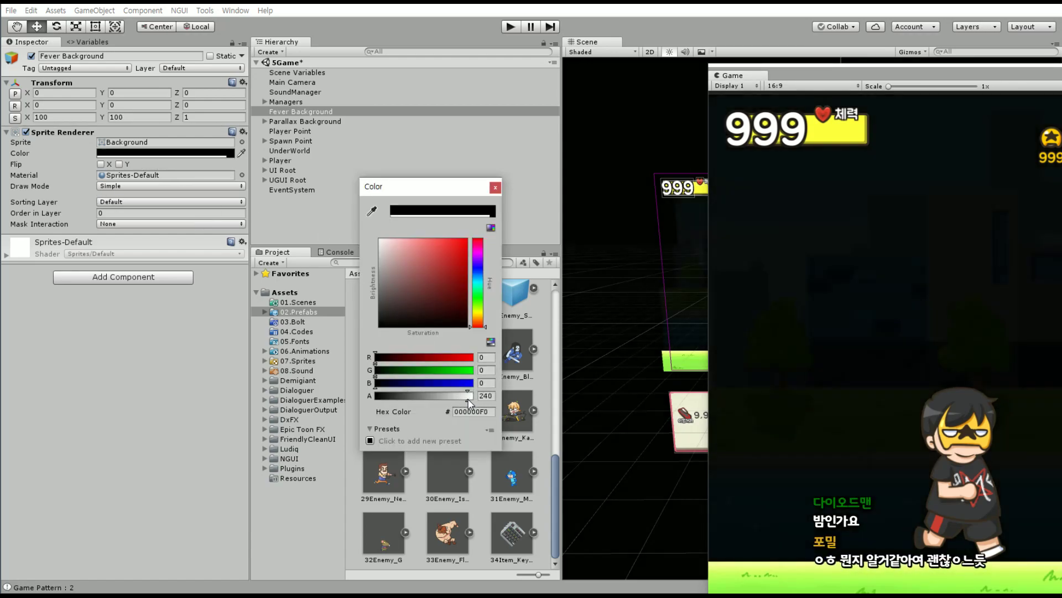
pyautogui.moveTo(468, 398); pyautogui.dragTo(459, 398)
pyautogui.click(423, 80)
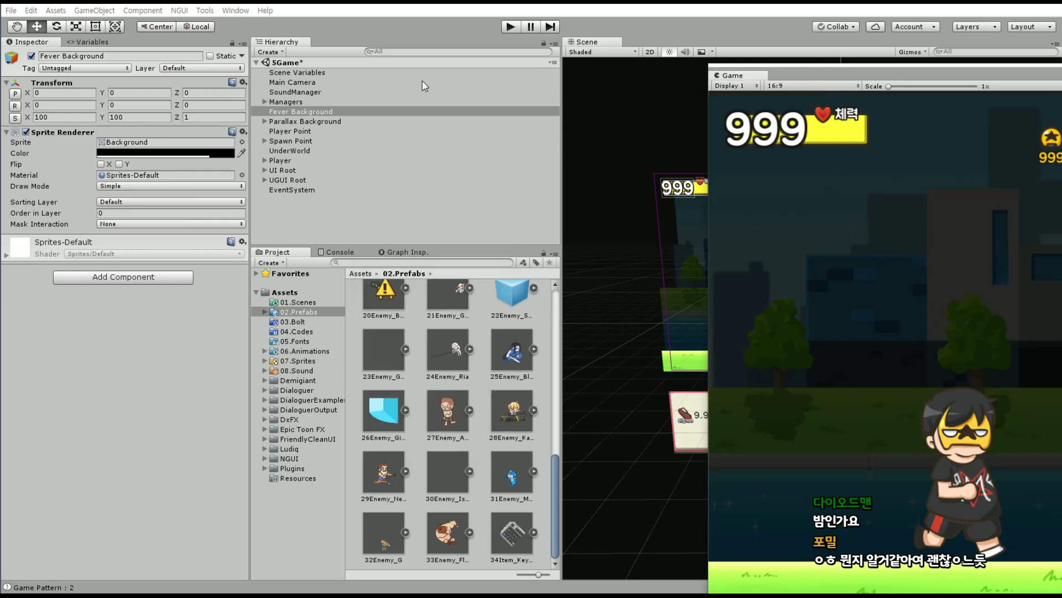
# Reposition the floating Game preview and then close it.
pyautogui.moveTo(710, 65); pyautogui.dragTo(1, 22)
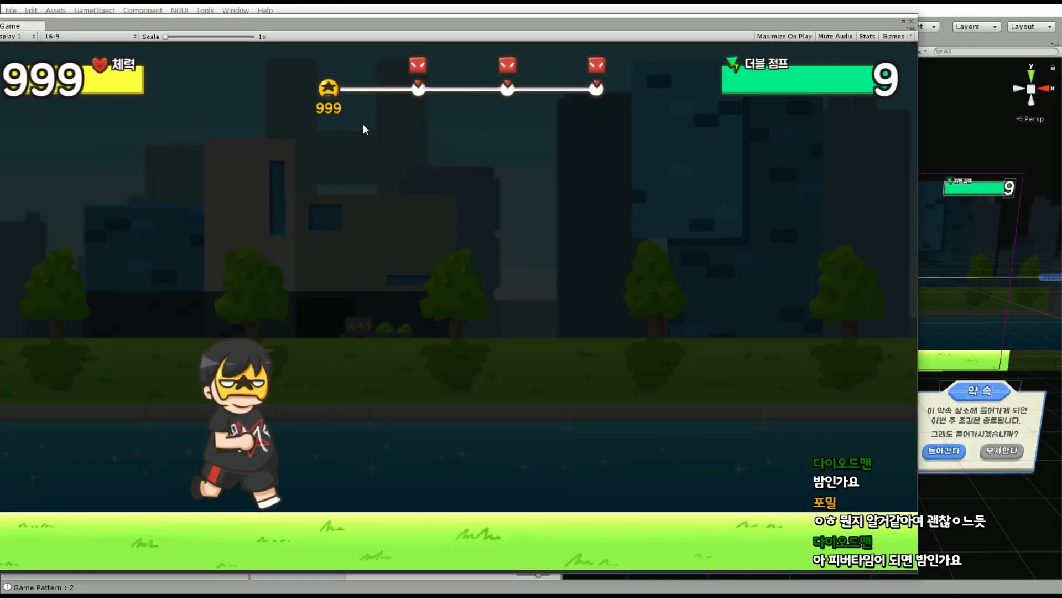
pyautogui.moveTo(516, 29); pyautogui.dragTo(579, 35)
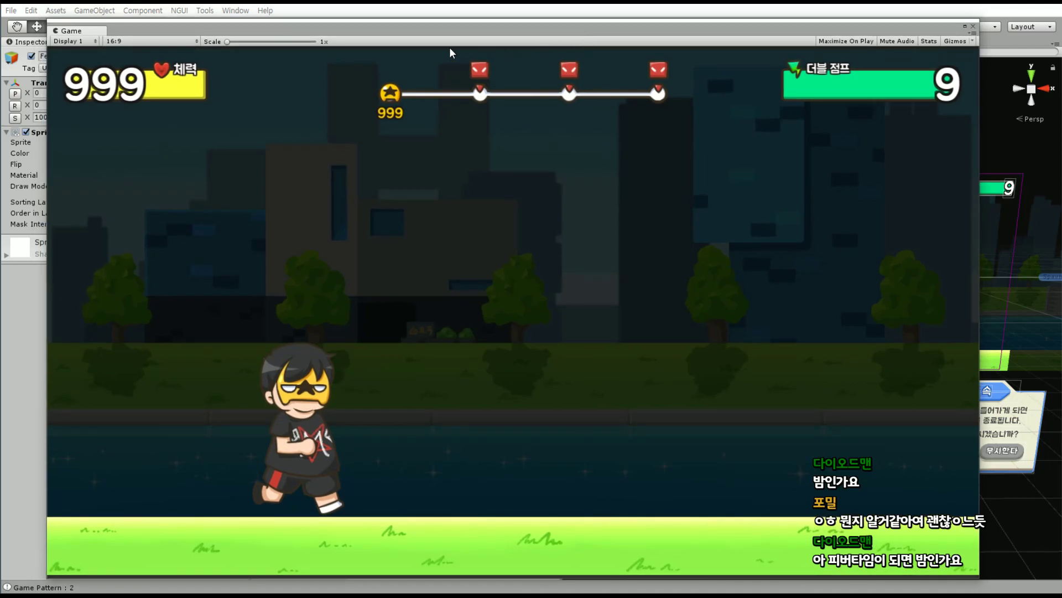
pyautogui.moveTo(421, 31); pyautogui.dragTo(443, 35)
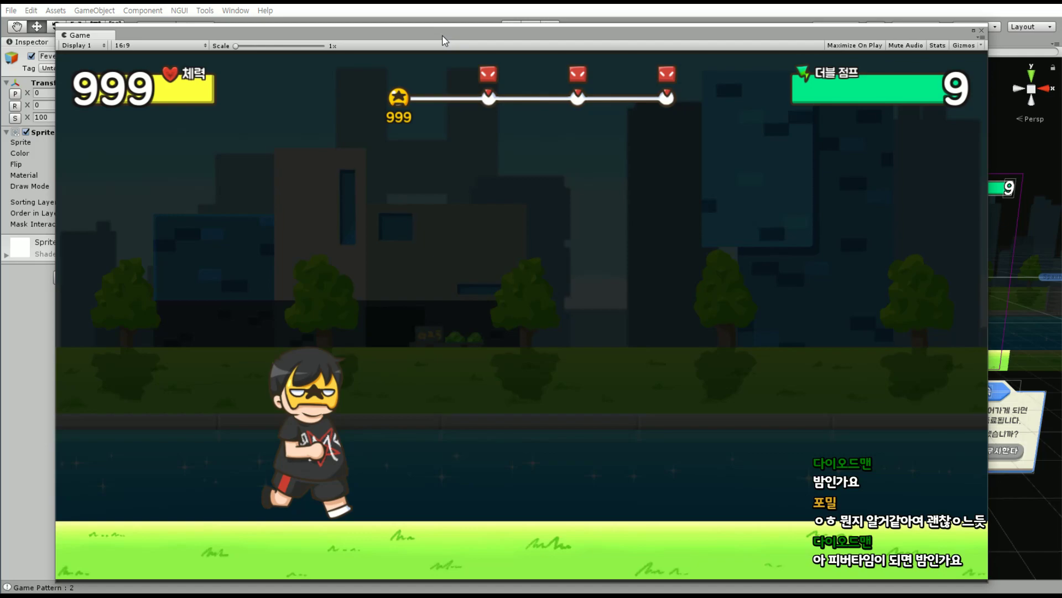
pyautogui.moveTo(443, 34); pyautogui.dragTo(736, 313)
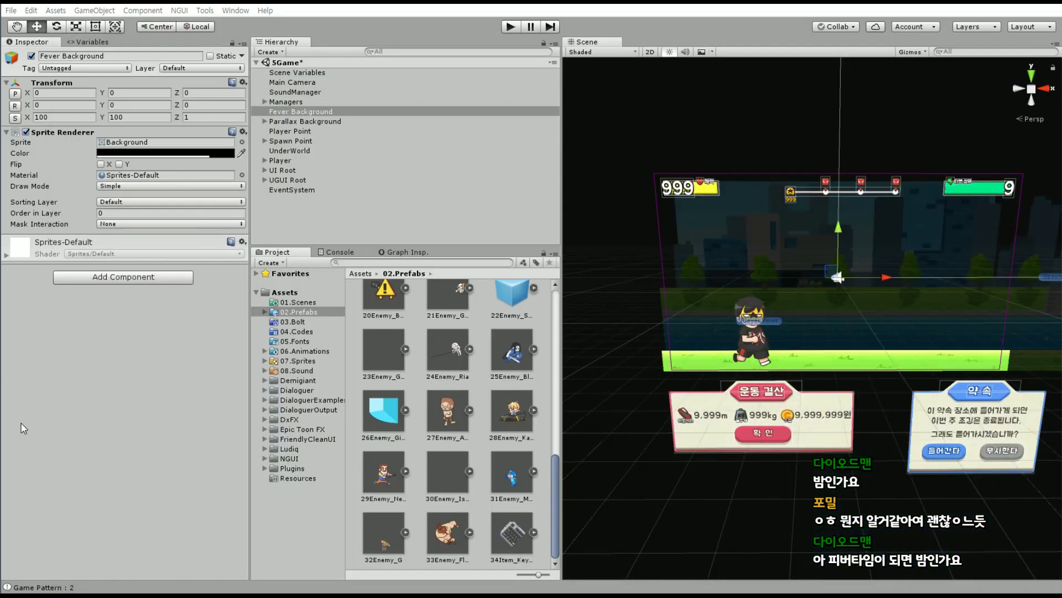
# Select the StarStream effect under Player and enable it.
pyautogui.scroll(-3, 742, 313)
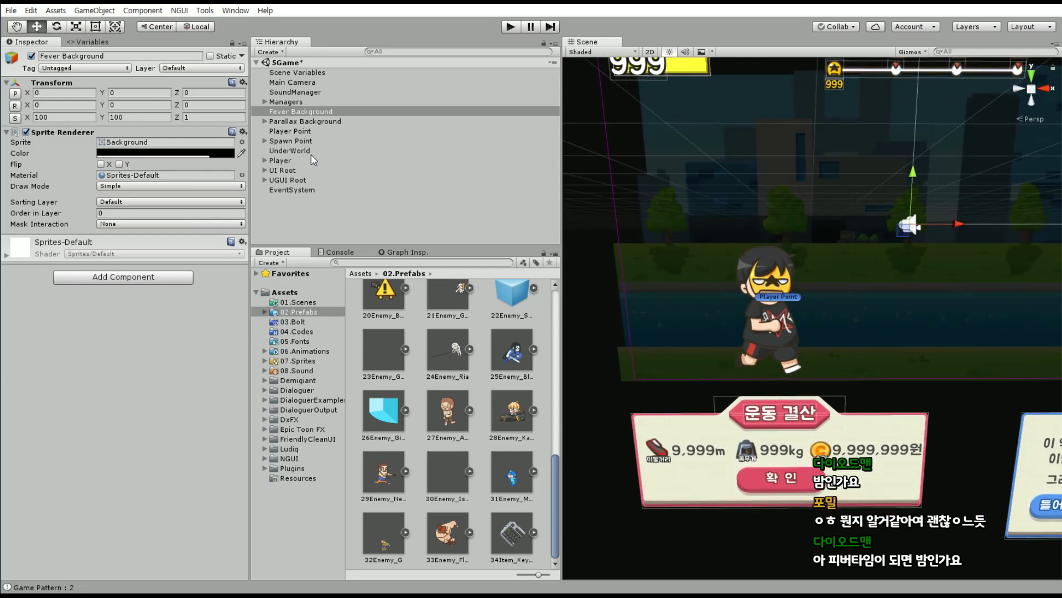
pyautogui.click(279, 160)
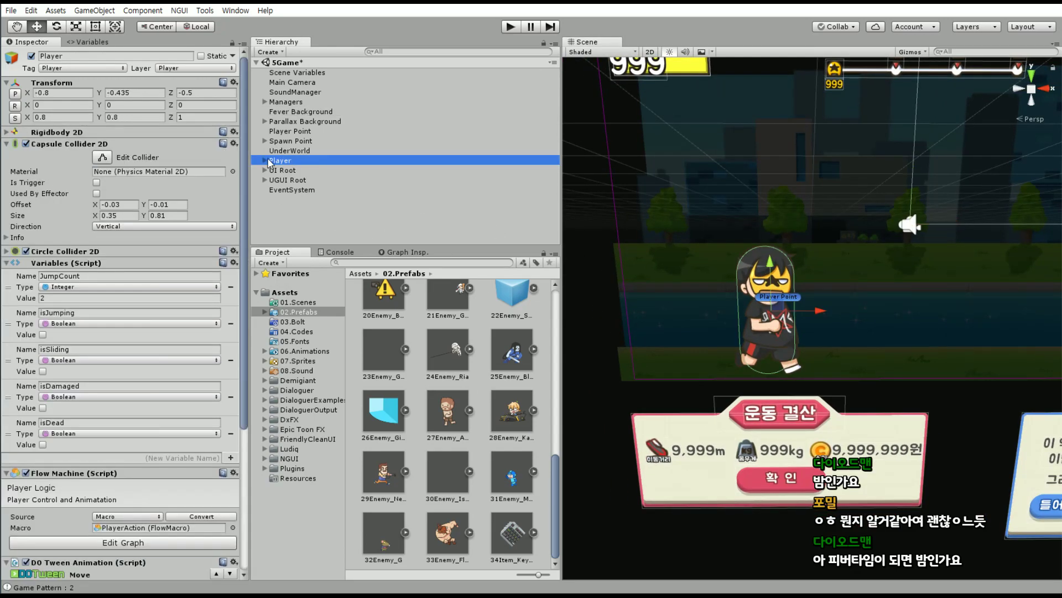
pyautogui.click(265, 160)
pyautogui.click(301, 180)
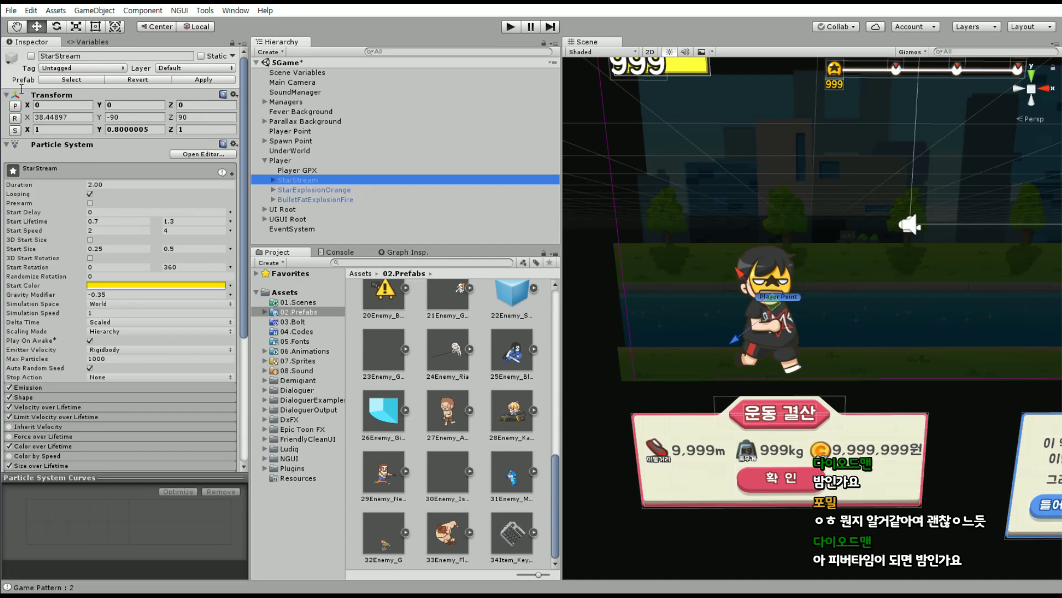
pyautogui.click(31, 56)
# Shift StarStream onto the character's chest and preview the yellow star particles.
pyautogui.scroll(3, 694, 288)
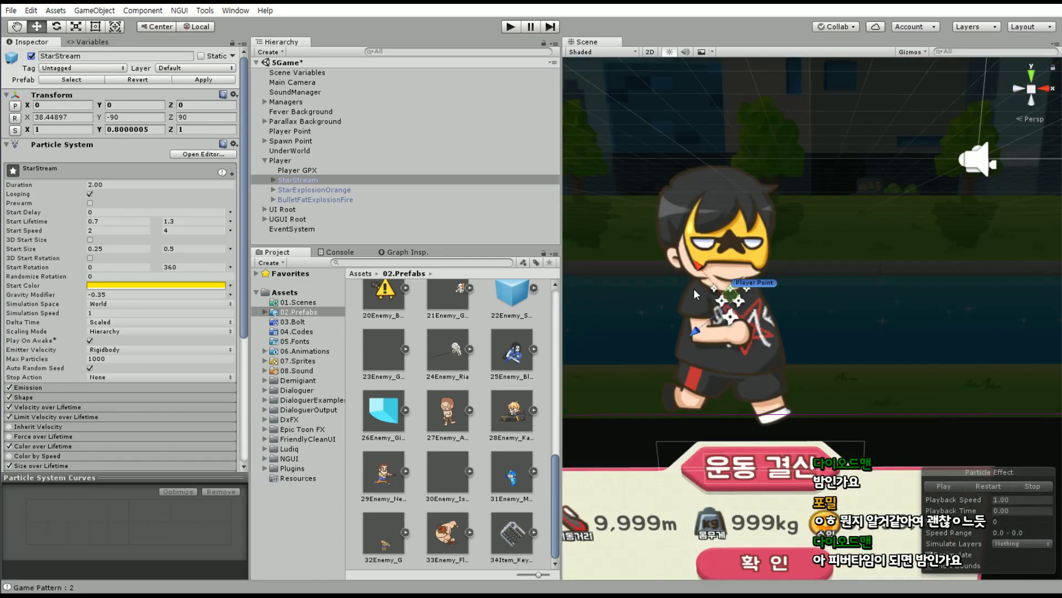
pyautogui.scroll(-1, 684, 282)
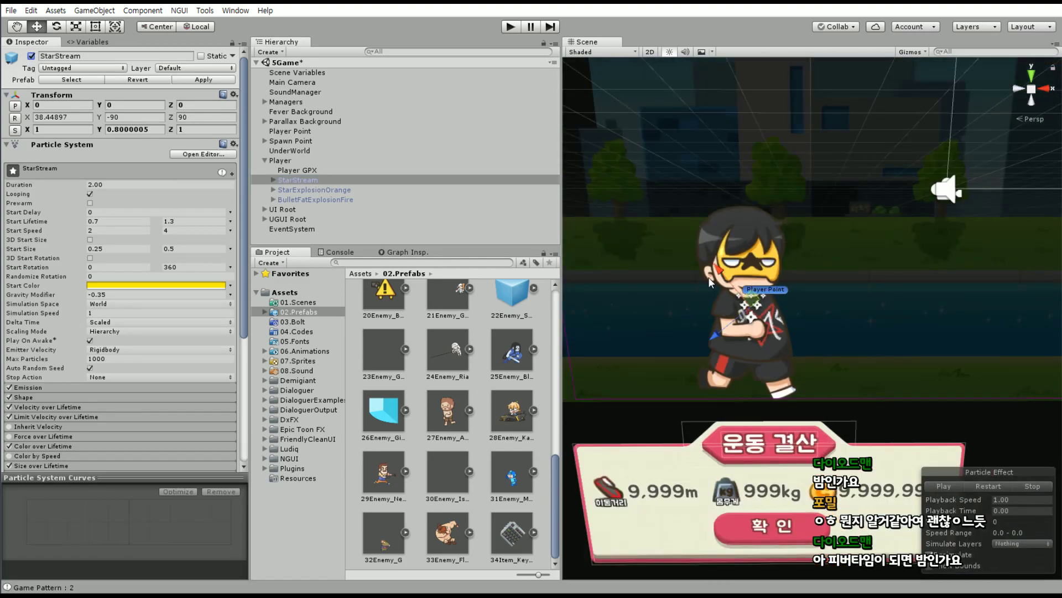
pyautogui.moveTo(756, 303); pyautogui.dragTo(739, 337)
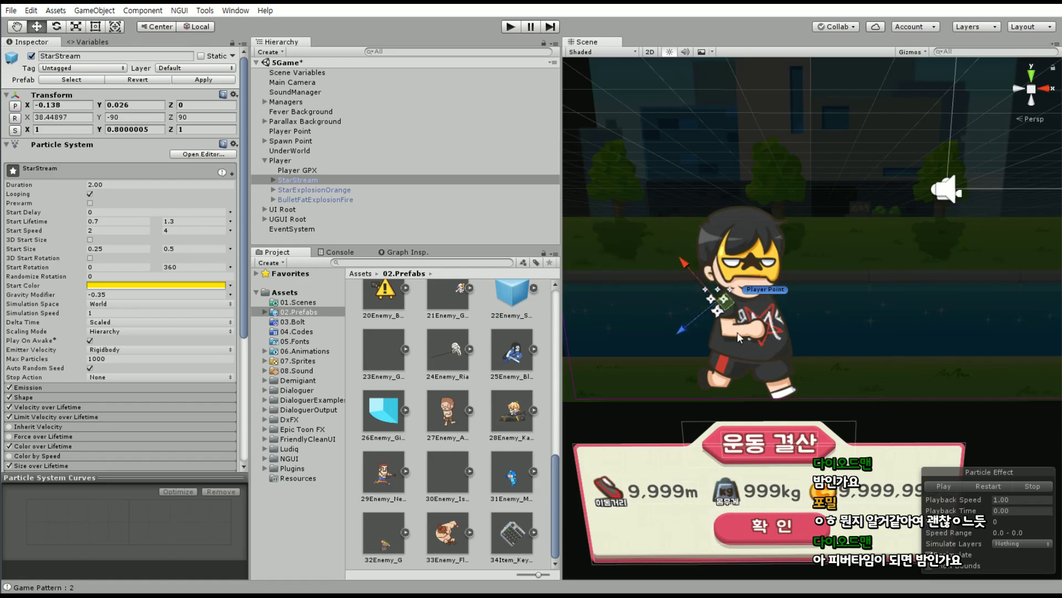
pyautogui.click(954, 486)
pyautogui.scroll(-3, 856, 345)
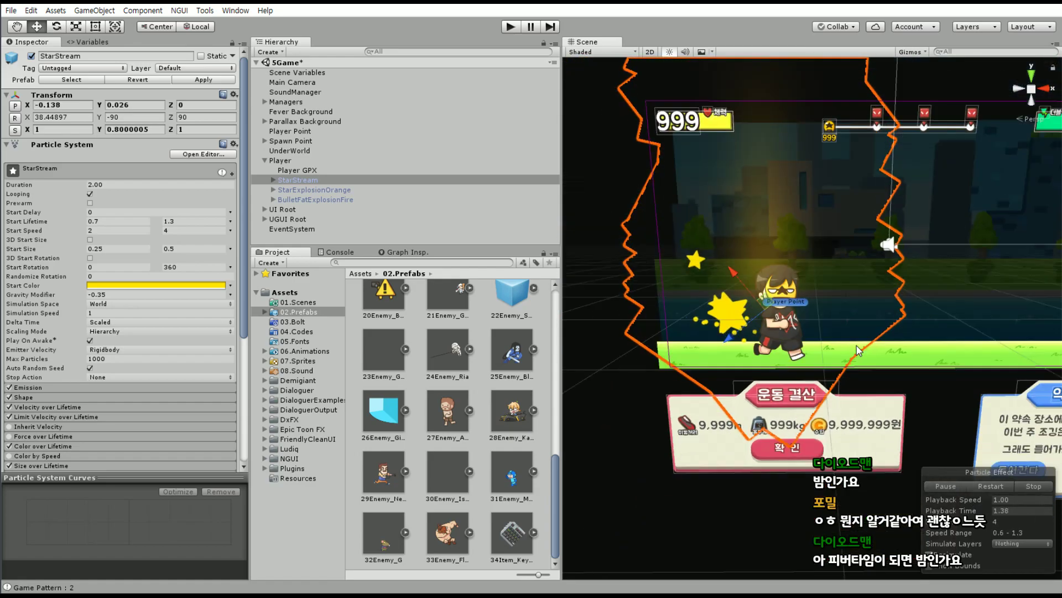
pyautogui.scroll(3, 805, 310)
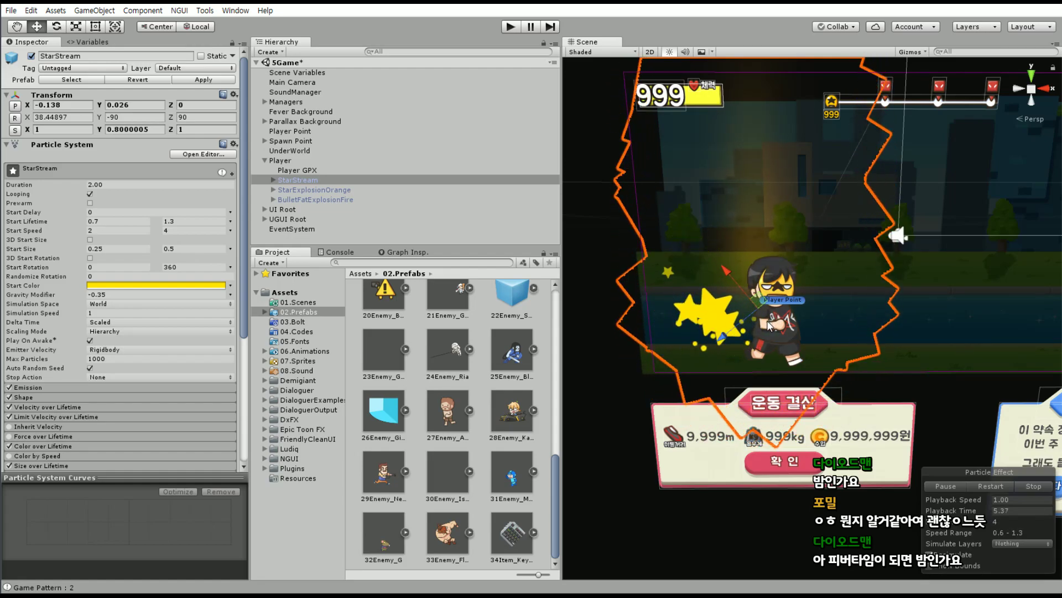
pyautogui.moveTo(784, 337); pyautogui.dragTo(771, 319, button='right')
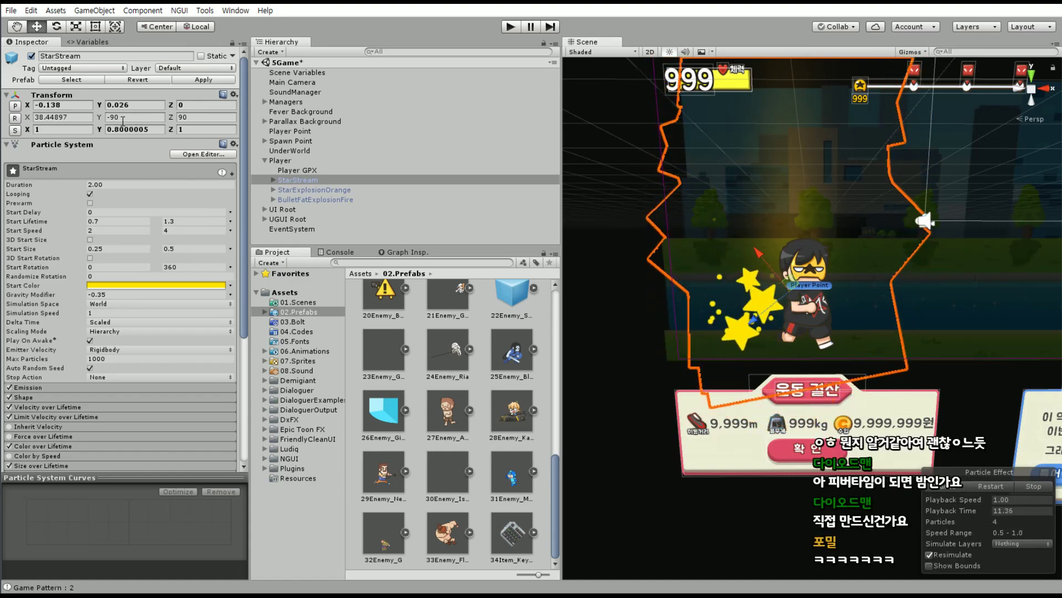
# Set StarStream's X rotation to 0, then switch it off and select StarExplosionOrange.
pyautogui.click(80, 117)
pyautogui.write('0')
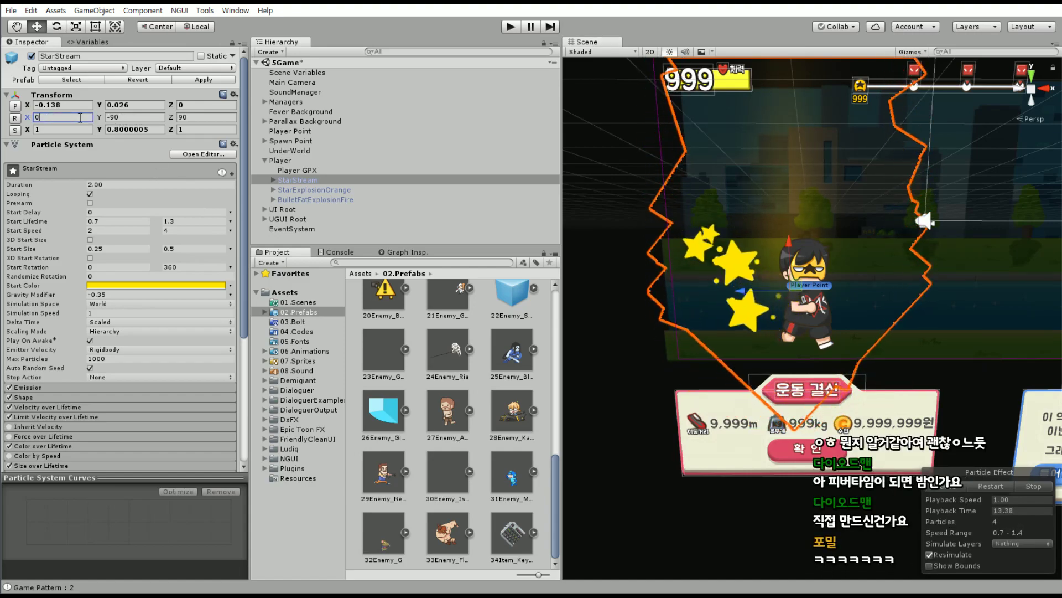
pyautogui.moveTo(707, 319); pyautogui.dragTo(719, 294, button='middle')
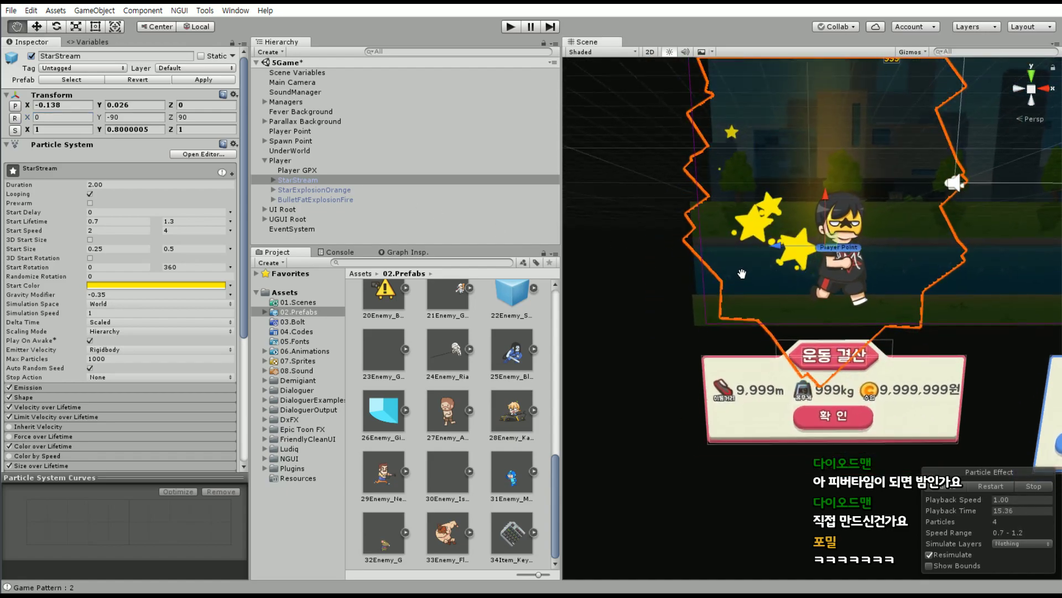
pyautogui.scroll(5, 716, 245)
pyautogui.scroll(-3, 726, 260)
pyautogui.scroll(-3, 726, 261)
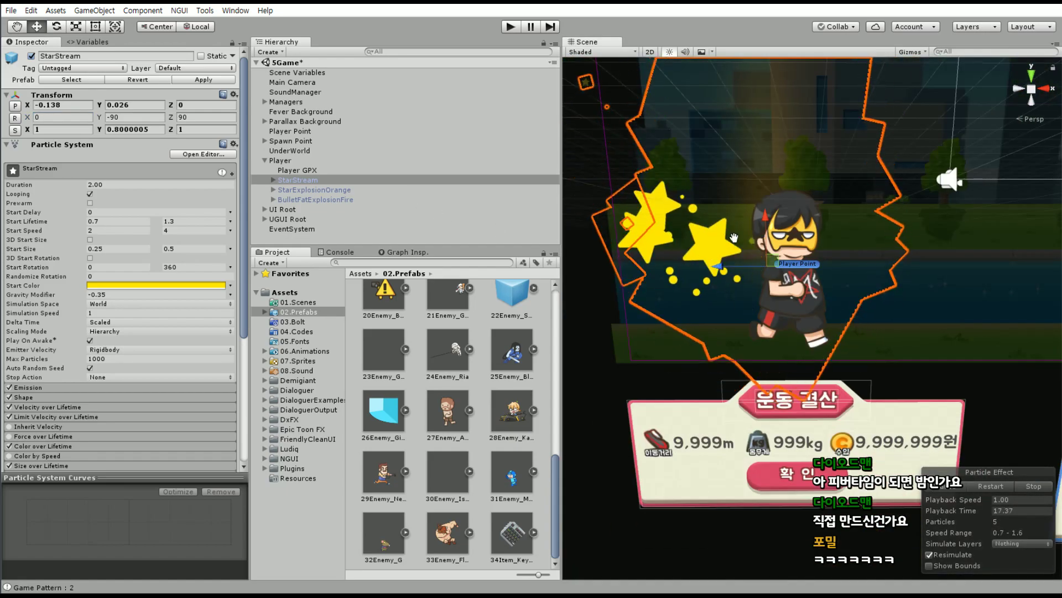
pyautogui.scroll(2, 693, 240)
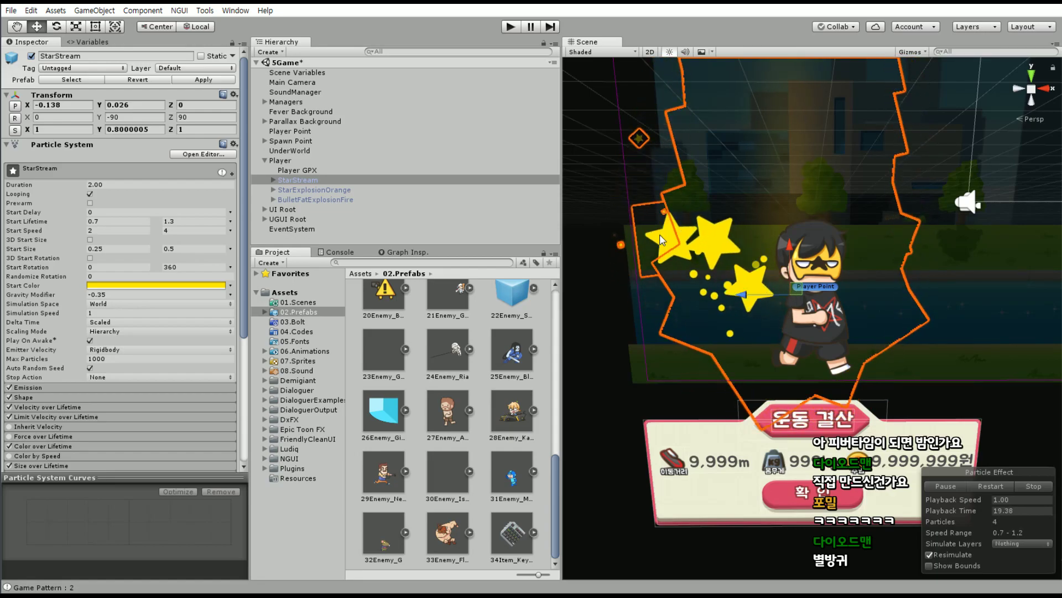
pyautogui.moveTo(662, 235)
pyautogui.mouseDown(button='middle')
pyautogui.moveTo(673, 232)
pyautogui.moveTo(662, 242)
pyautogui.mouseUp(button='middle')
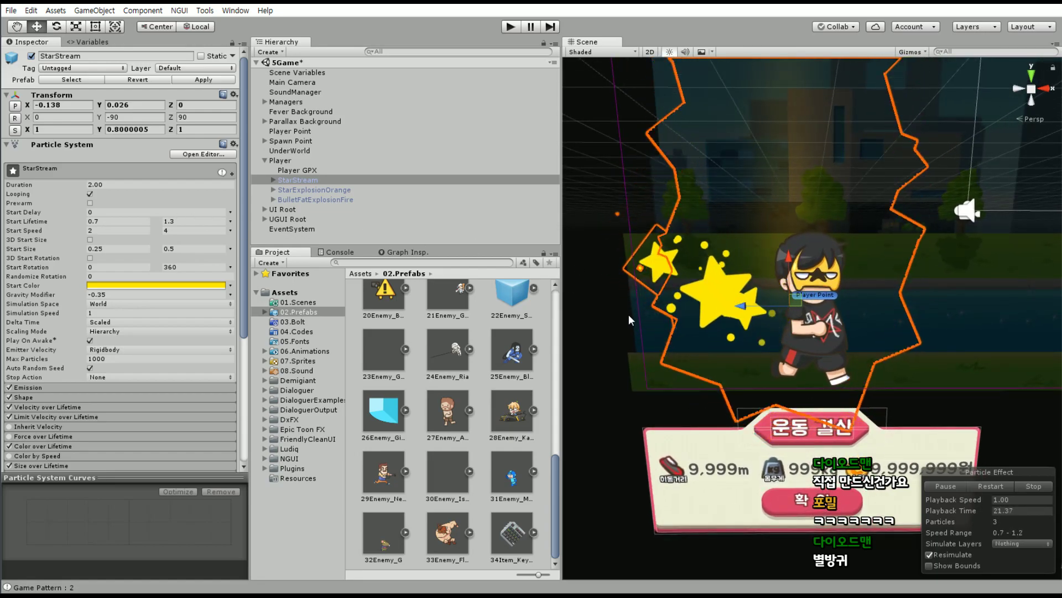
pyautogui.moveTo(719, 335); pyautogui.dragTo(733, 324, button='middle')
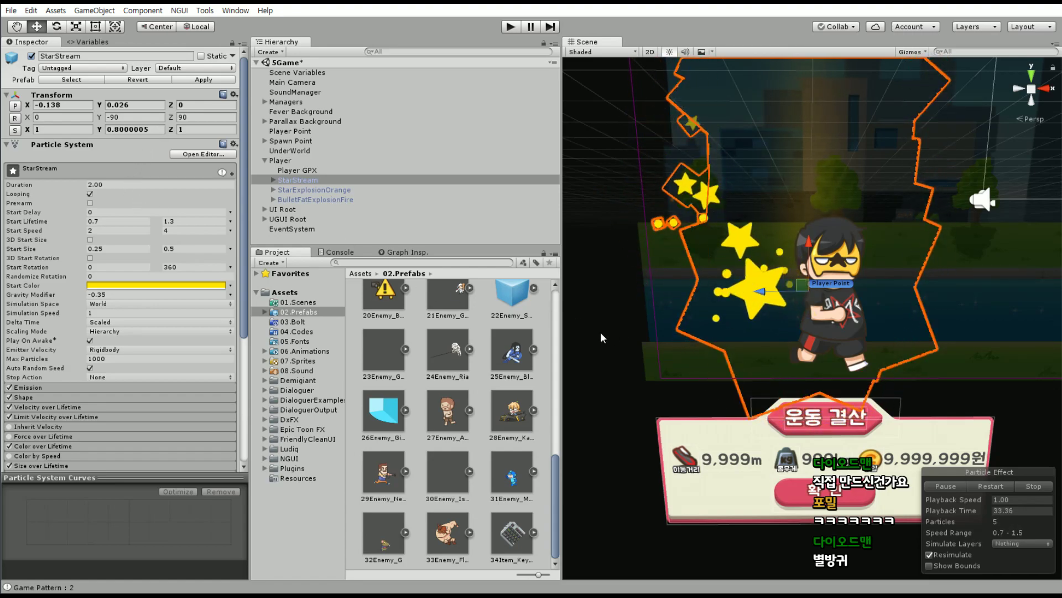
pyautogui.moveTo(599, 332); pyautogui.dragTo(583, 317, button='middle')
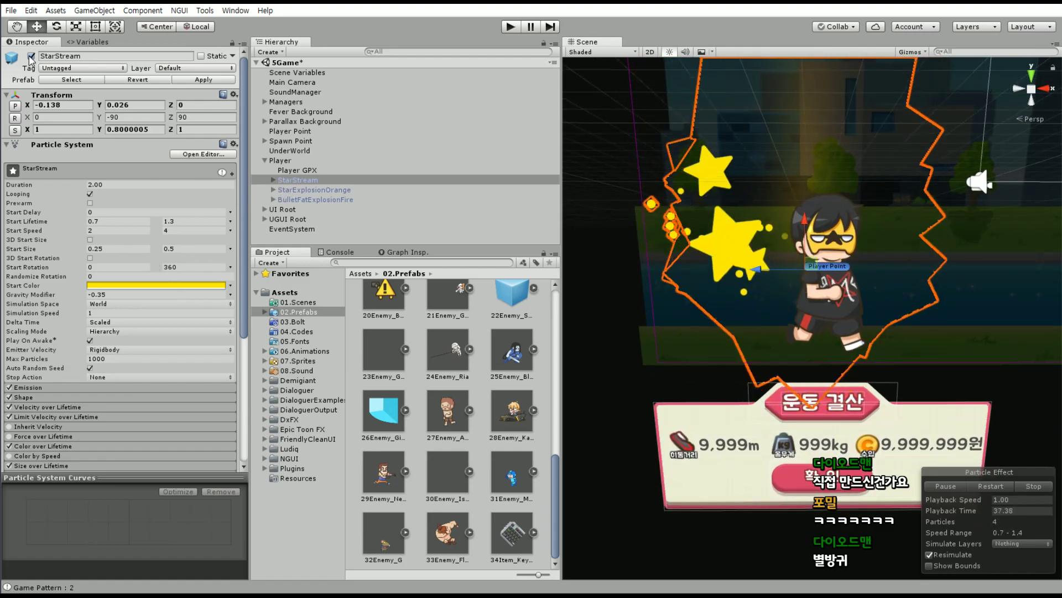
pyautogui.hotkey('alt', 'shift', 'a')
pyautogui.click(301, 190)
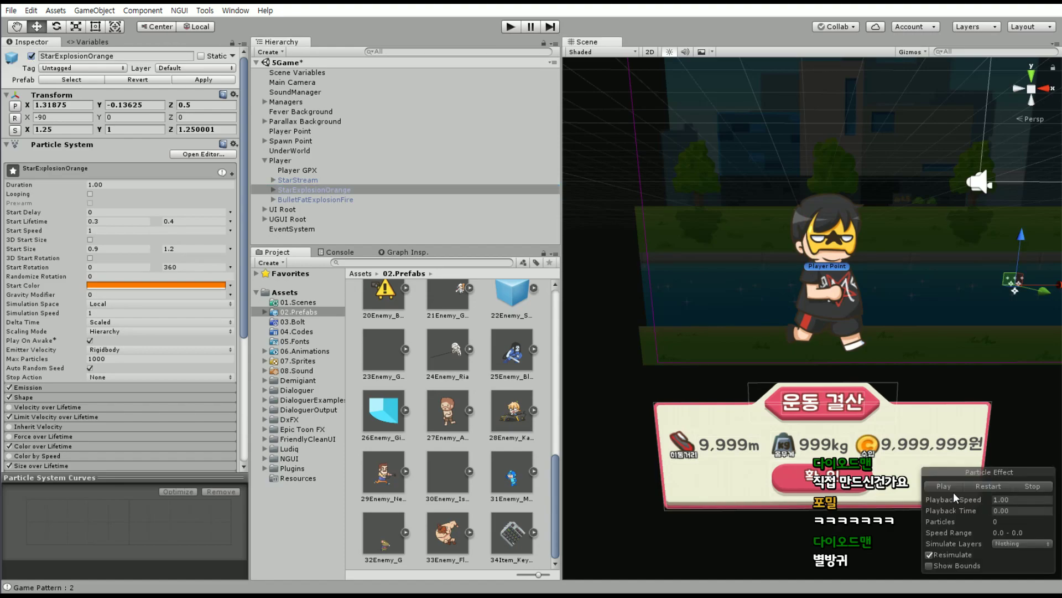
# Preview the StarExplosionOrange burst and set its X and Y position to 0.
pyautogui.click(954, 490)
pyautogui.moveTo(956, 390); pyautogui.dragTo(882, 336, button='middle')
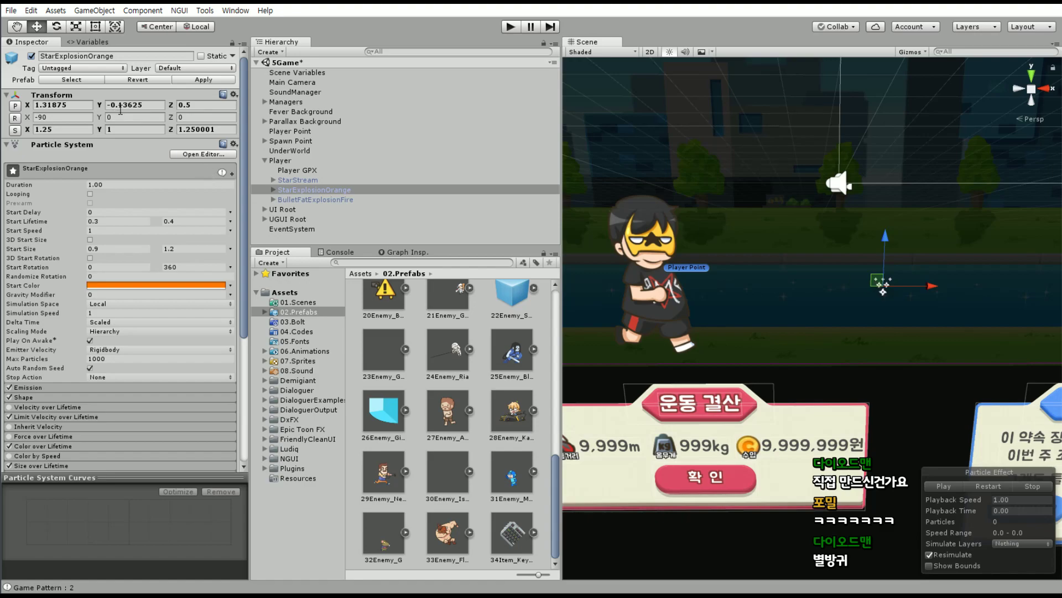
pyautogui.click(120, 104)
pyautogui.write('0')
pyautogui.hotkey('shift', 'Tab')
pyautogui.write('0')
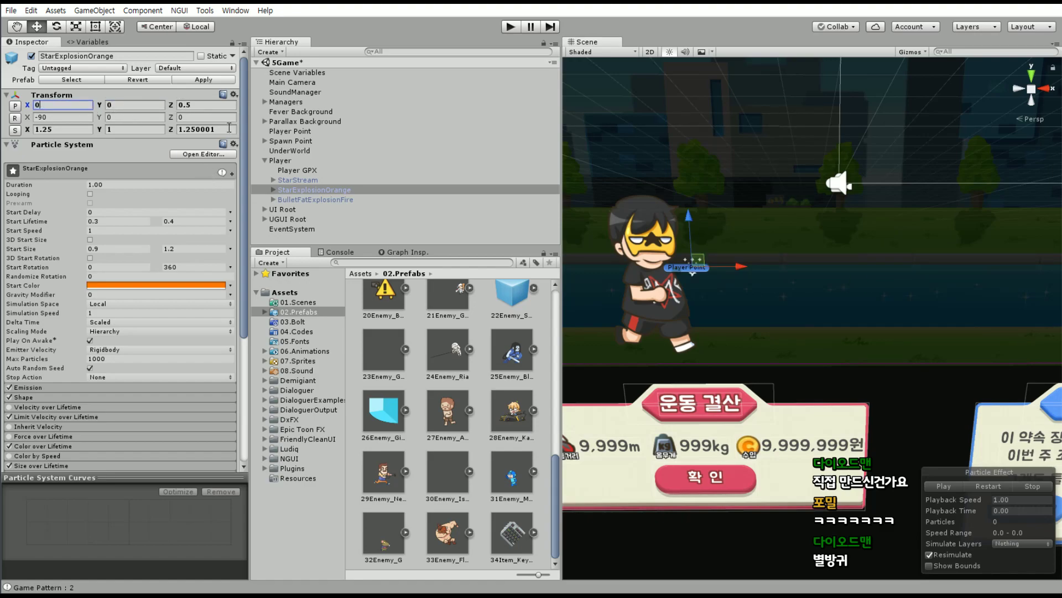
# Replay the burst preview, pausing and restarting it to judge its size.
pyautogui.moveTo(558, 271)
pyautogui.mouseDown()
pyautogui.moveTo(528, 308)
pyautogui.moveTo(545, 309)
pyautogui.mouseUp()
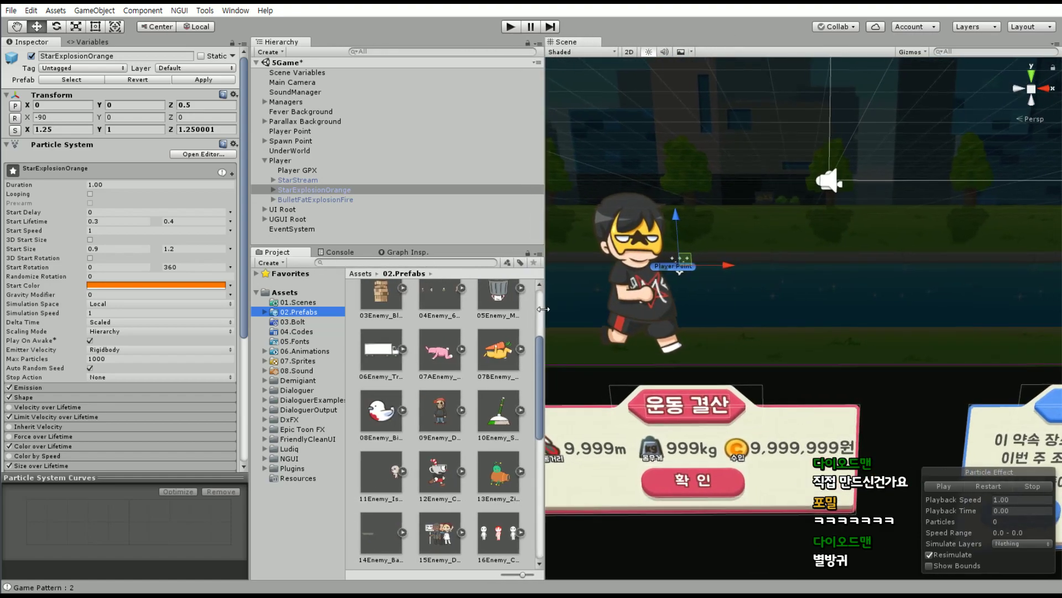
pyautogui.scroll(-2, 913, 480)
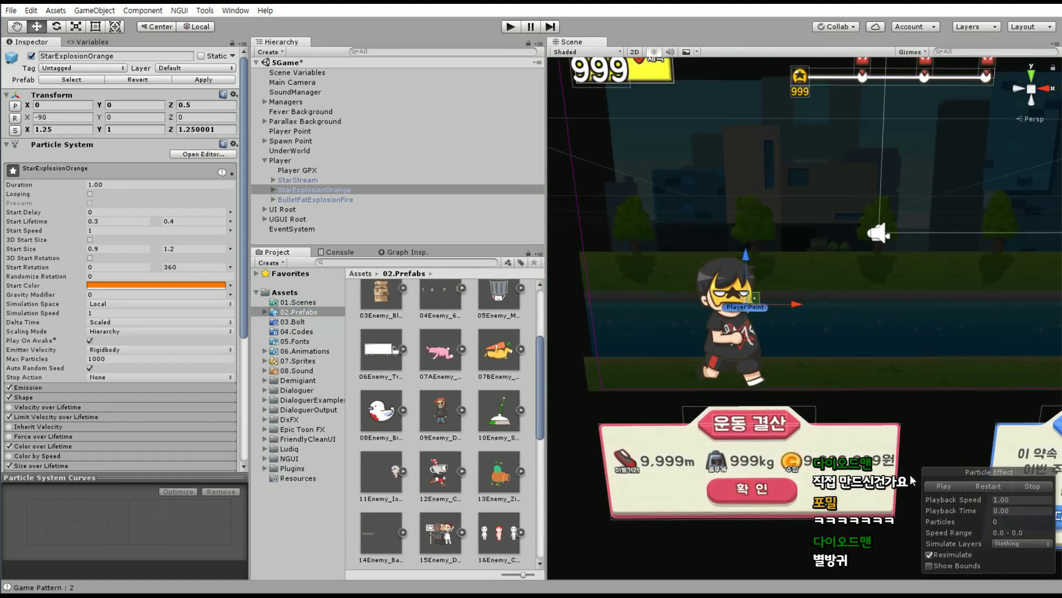
pyautogui.click(942, 486)
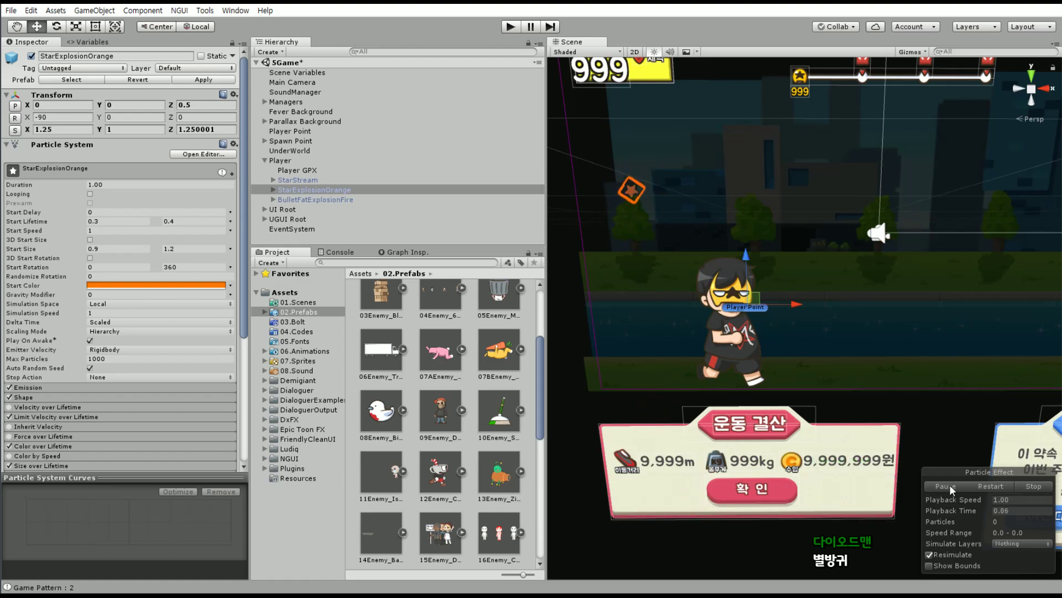
pyautogui.click(949, 484)
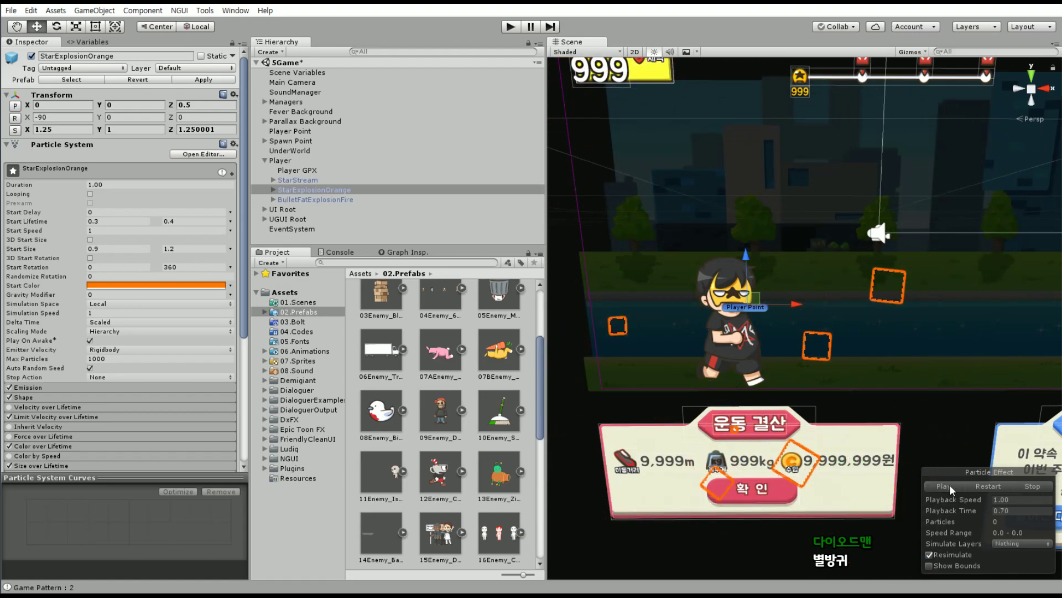
pyautogui.click(950, 484)
pyautogui.click(974, 484)
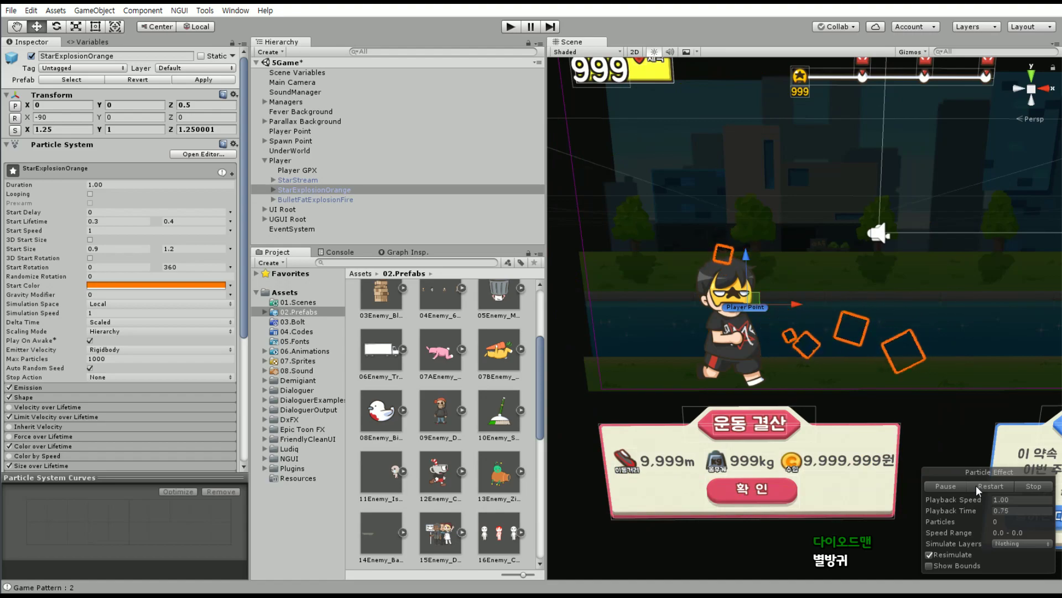
pyautogui.click(976, 486)
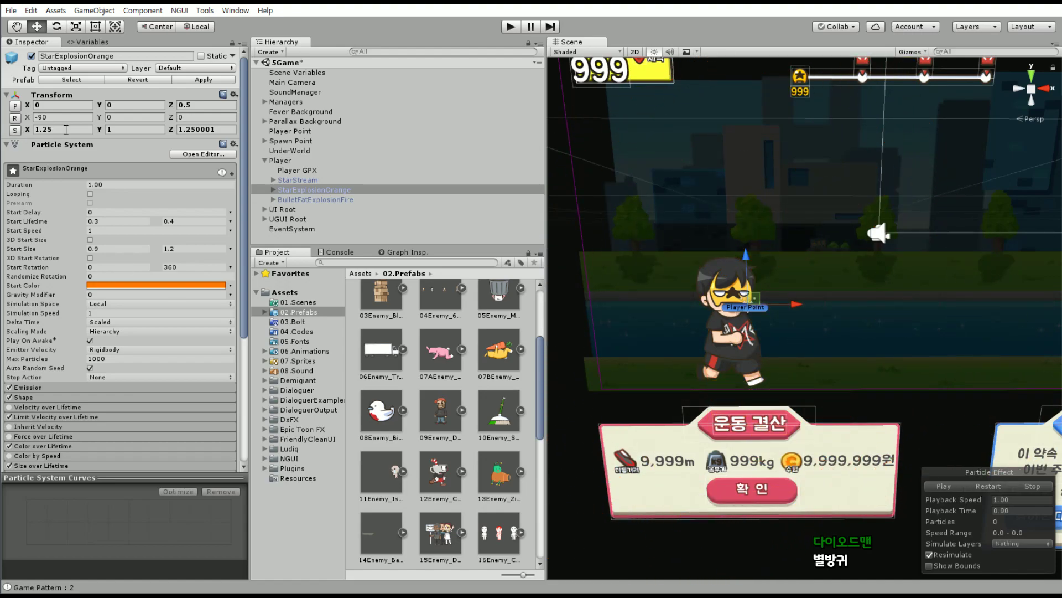
# Shrink the burst to 0.4 scale and replay it at the smaller size.
pyautogui.write('0.4')
pyautogui.write('0.4')
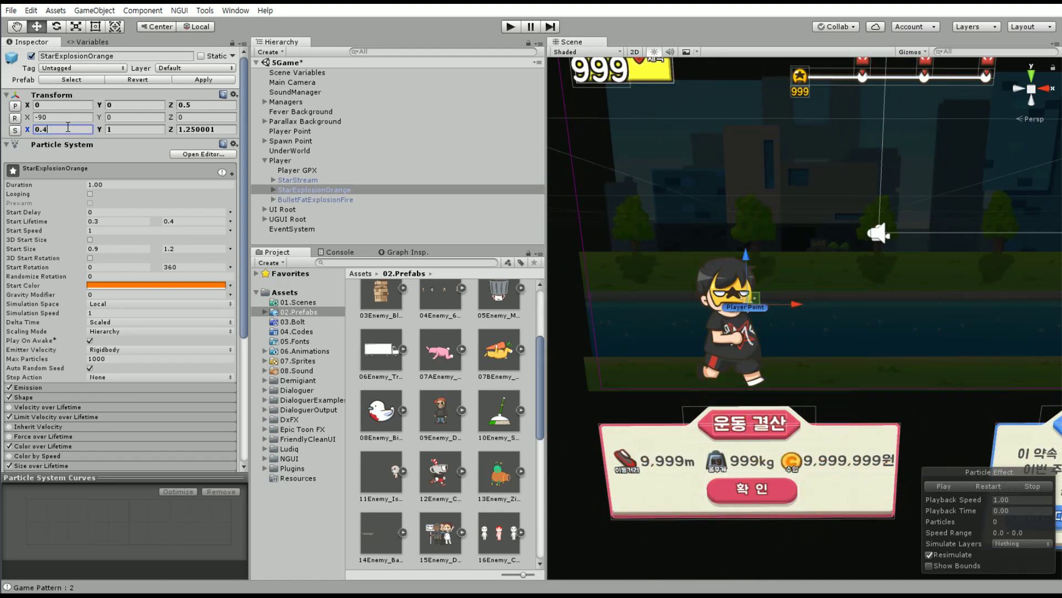
pyautogui.click(221, 129)
pyautogui.write('0.4')
pyautogui.click(982, 485)
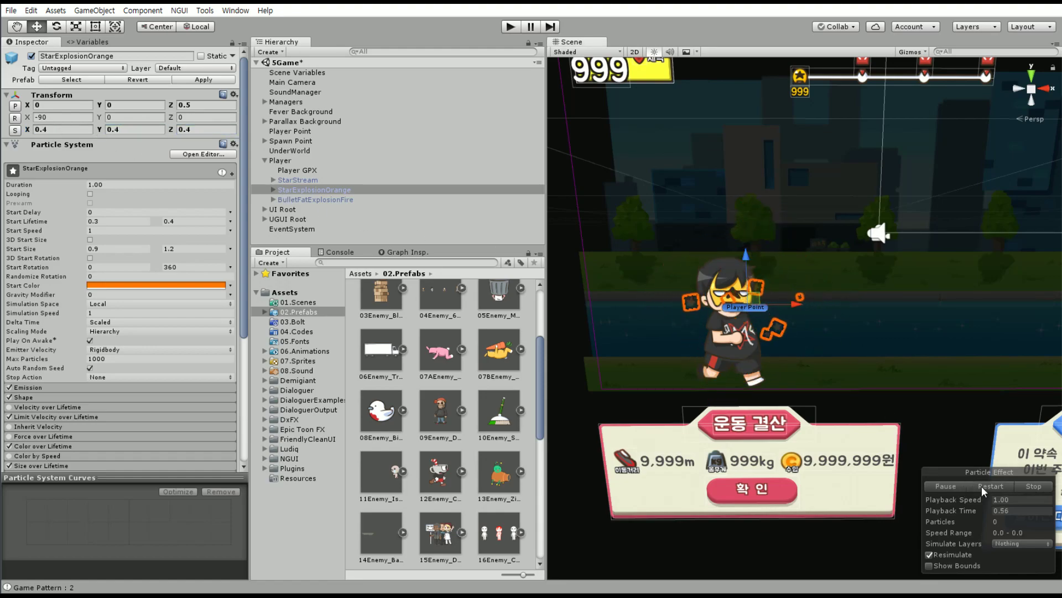
pyautogui.click(981, 486)
pyautogui.click(982, 486)
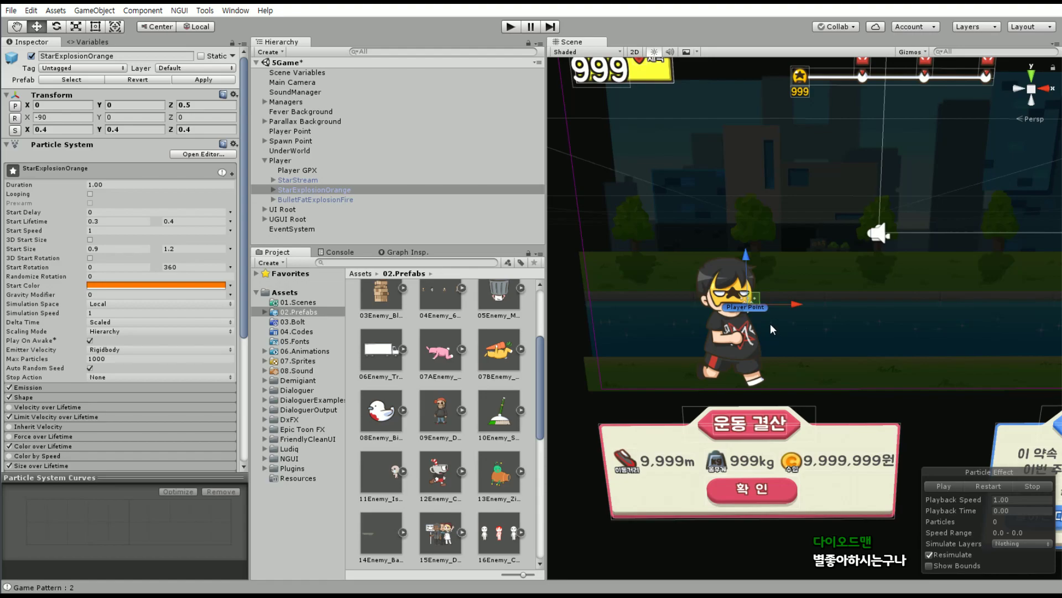
pyautogui.moveTo(770, 323)
pyautogui.keyDown('alt'); pyautogui.mouseDown()
pyautogui.moveTo(711, 340)
pyautogui.moveTo(653, 332)
pyautogui.mouseUp(); pyautogui.keyUp('alt')
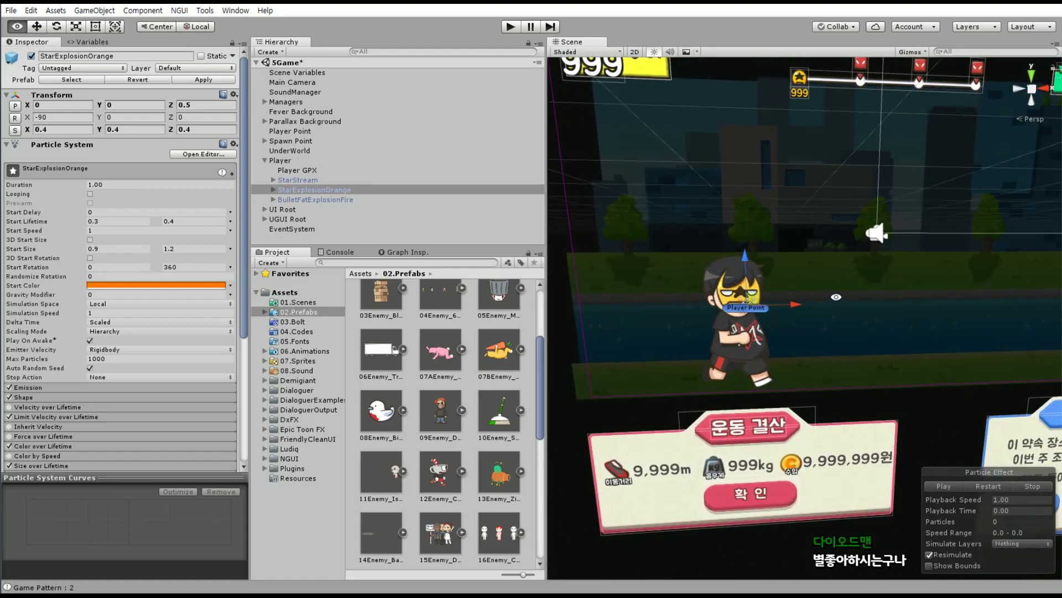
# Set the burst's Z position to -0.5 and replay it.
pyautogui.write('-')
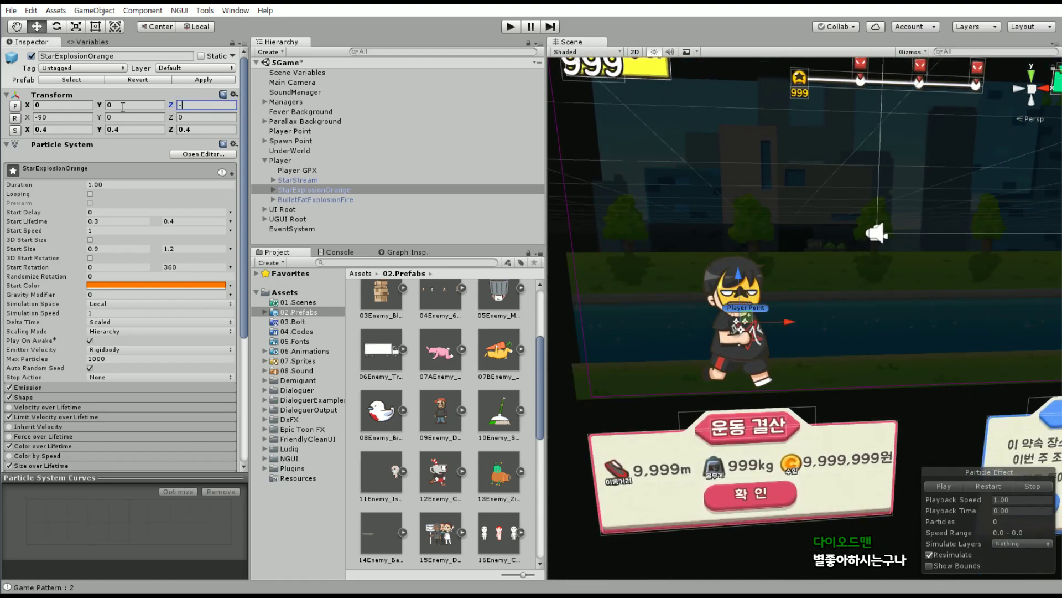
pyautogui.write('0.5')
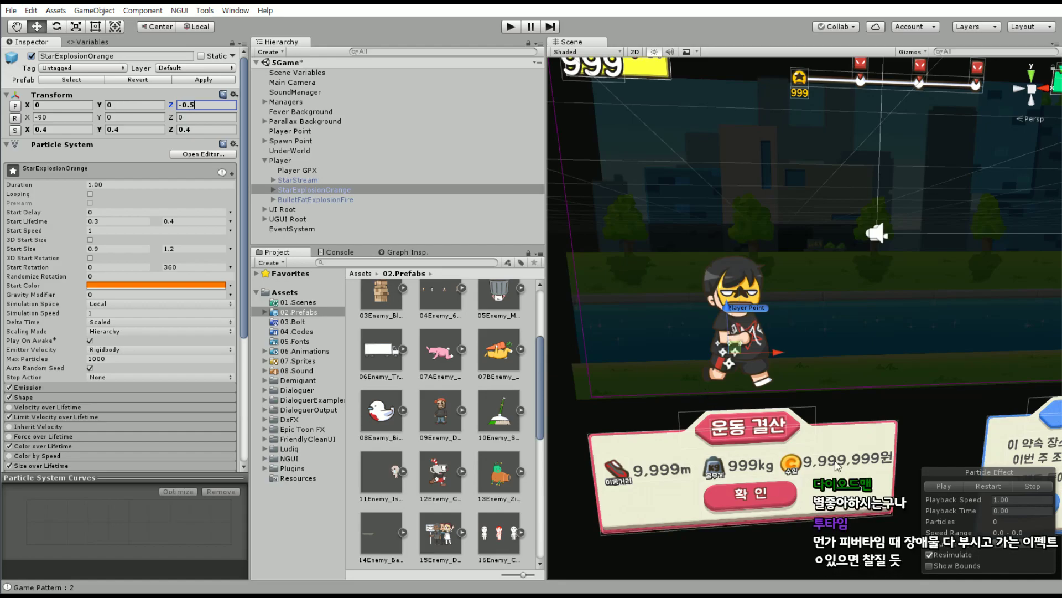
pyautogui.click(976, 488)
pyautogui.keyDown('alt'); pyautogui.moveTo(952, 426); pyautogui.dragTo(900, 387); pyautogui.keyUp('alt')
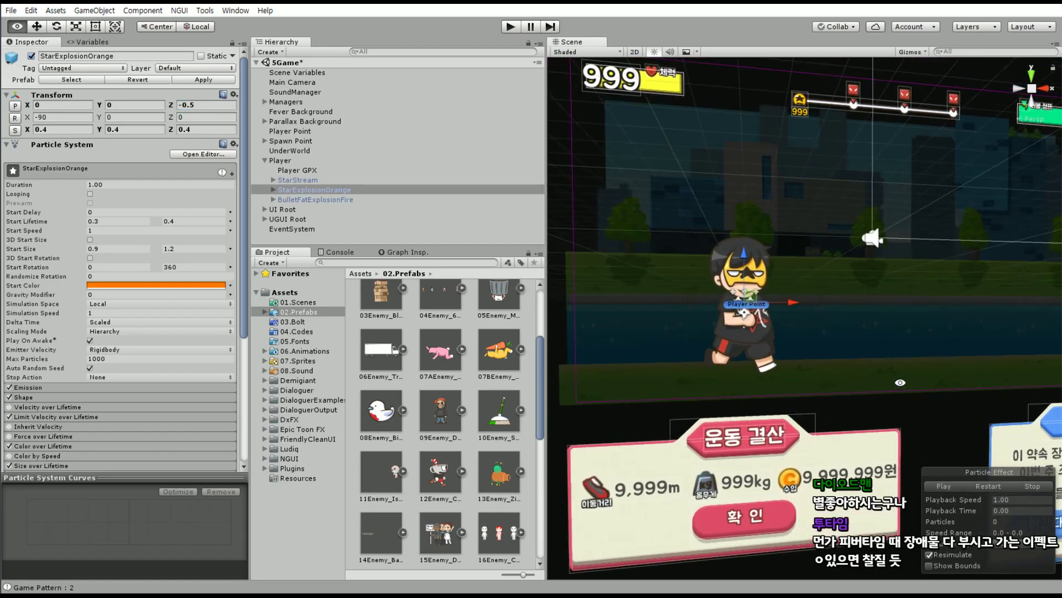
pyautogui.scroll(5, 725, 300)
pyautogui.scroll(-3, 707, 312)
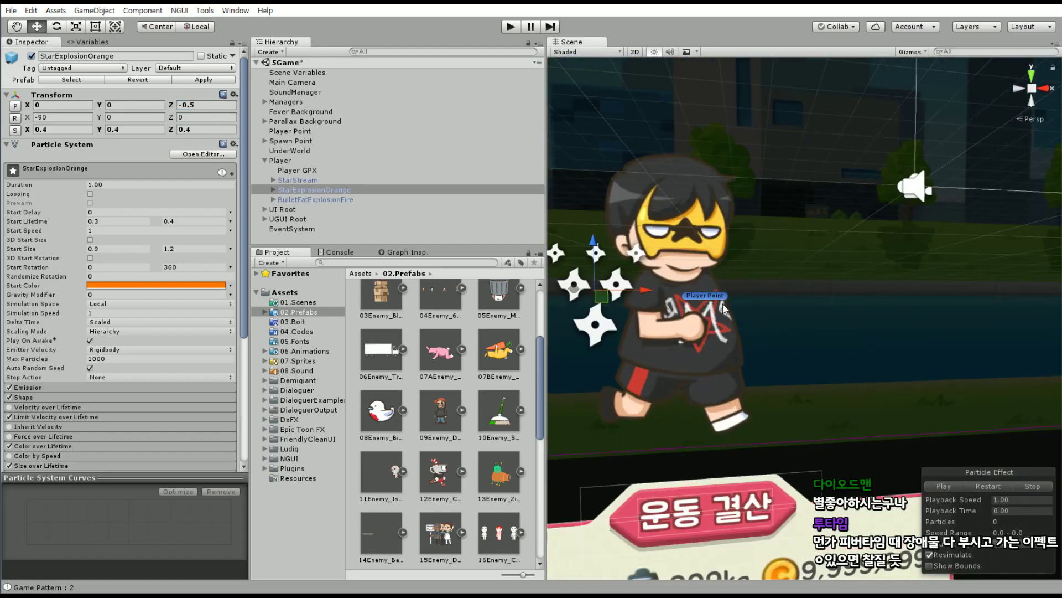
# Move the burst onto the character's head in 2D view, around X 0.117, Y 0.19.
pyautogui.moveTo(698, 306); pyautogui.dragTo(736, 258)
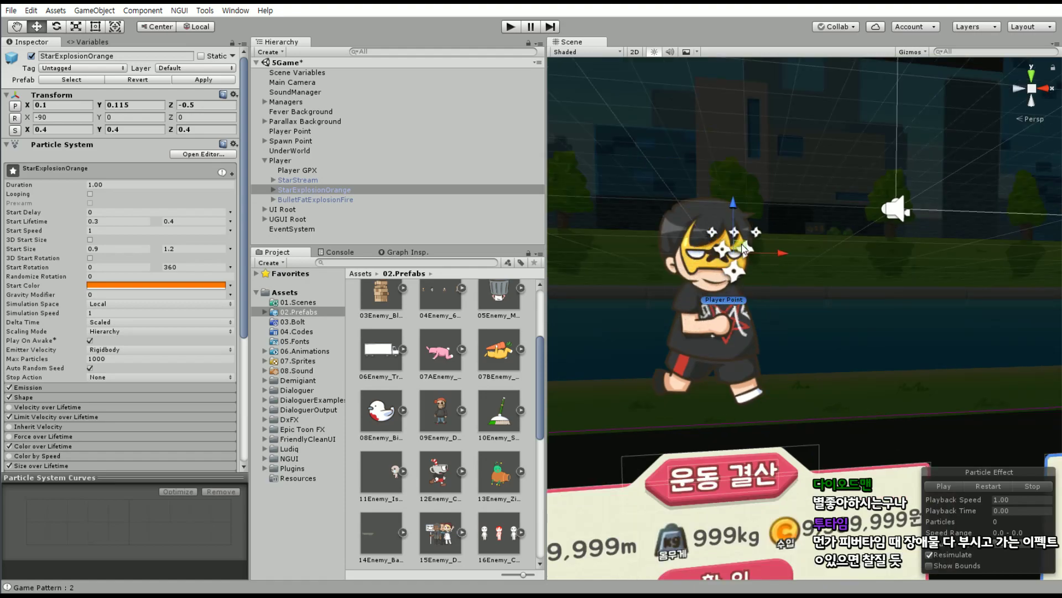
pyautogui.click(635, 52)
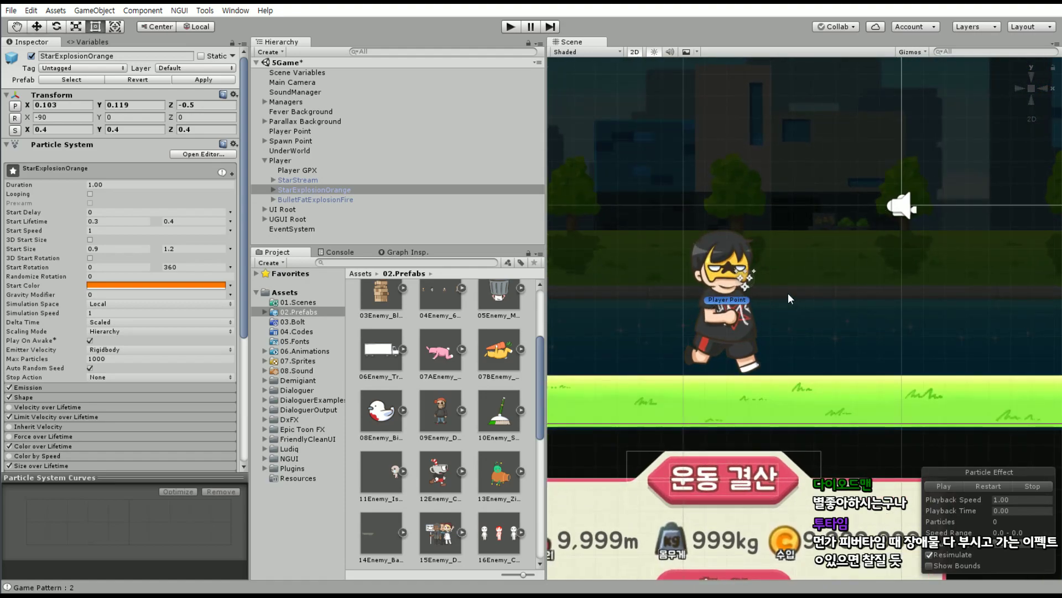
pyautogui.click(39, 27)
pyautogui.moveTo(751, 278); pyautogui.dragTo(754, 276)
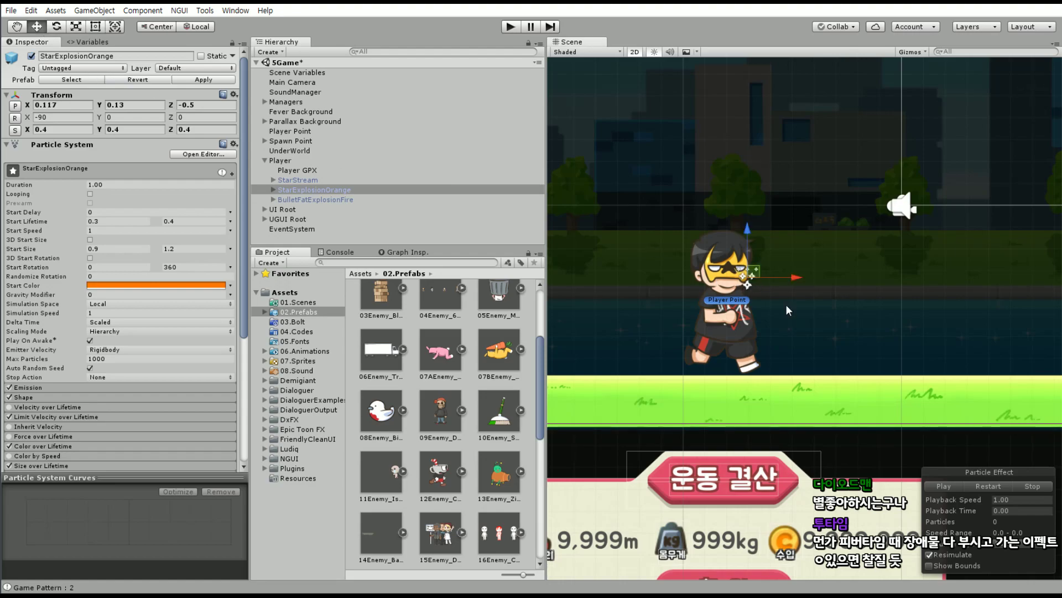
pyautogui.click(998, 486)
pyautogui.moveTo(753, 275); pyautogui.dragTo(752, 264)
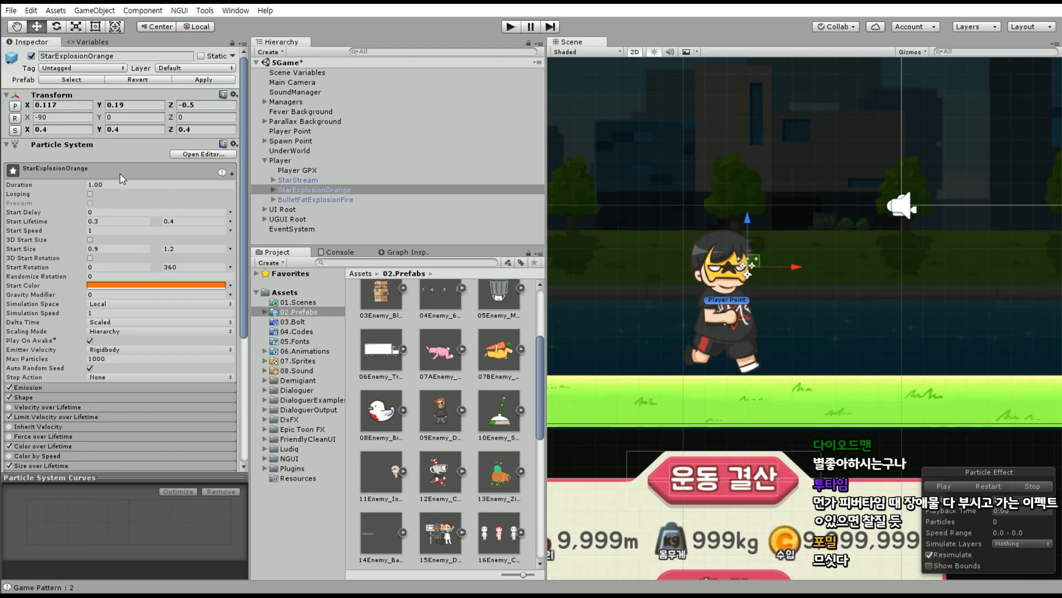
pyautogui.click(306, 199)
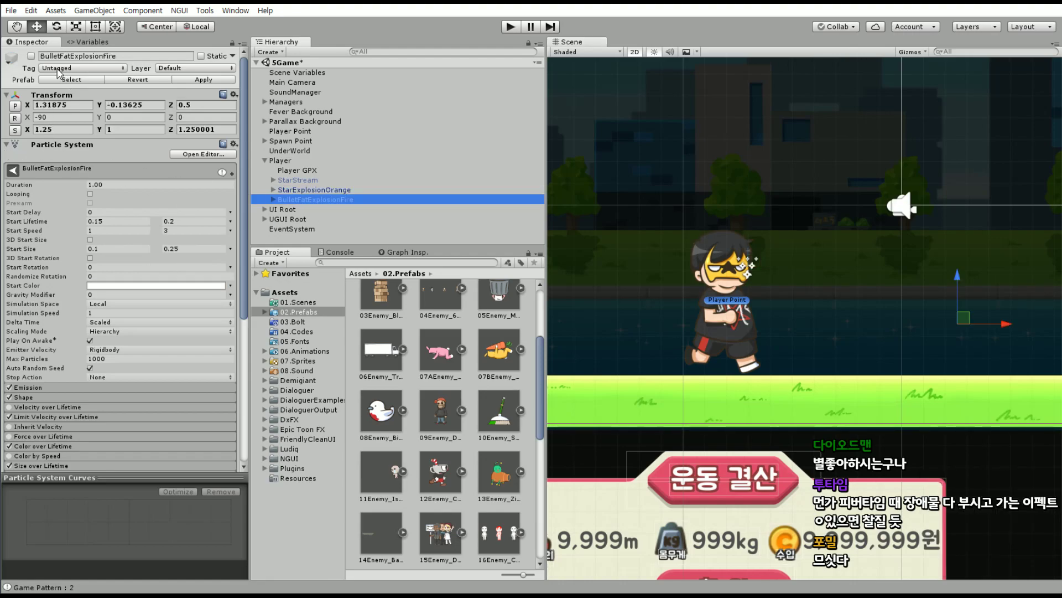
# Enable BulletFatExplosionFire, set its position to 0, 0, 0 and scale to 0.5.
pyautogui.click(31, 56)
pyautogui.click(340, 190)
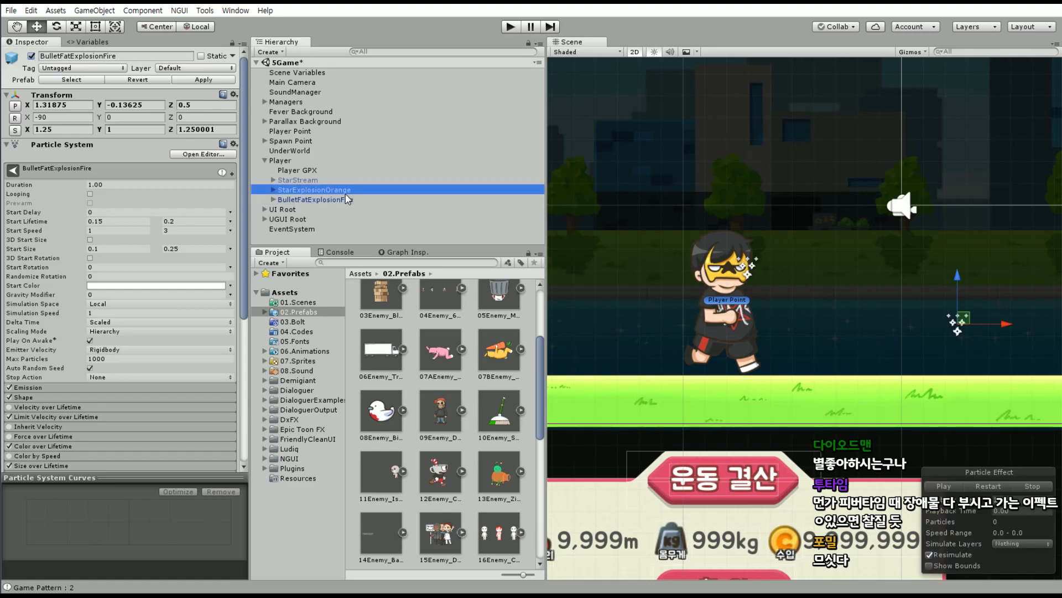
pyautogui.click(313, 200)
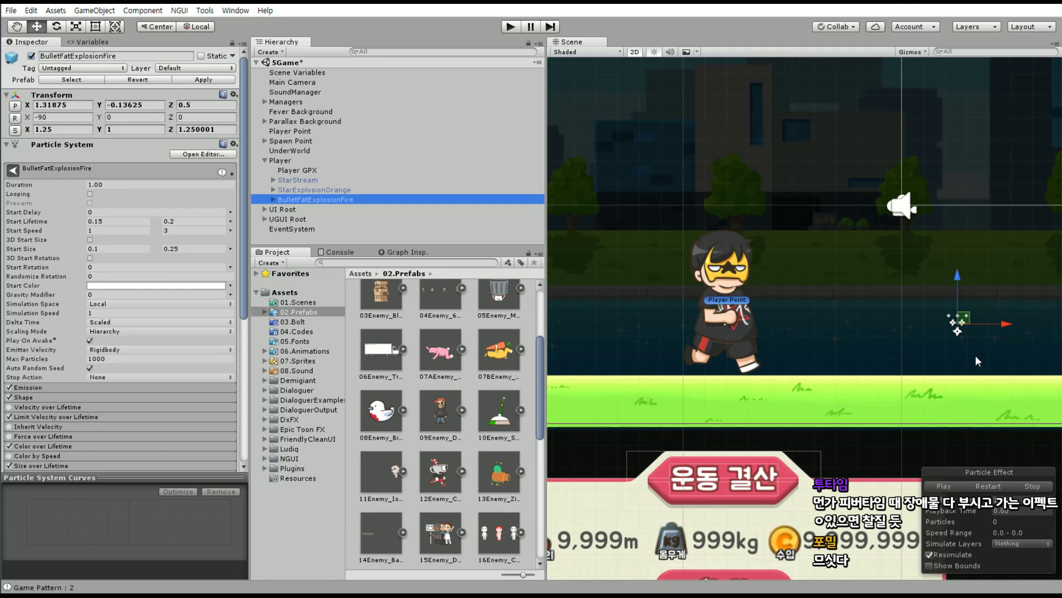
pyautogui.click(62, 104)
pyautogui.write('0')
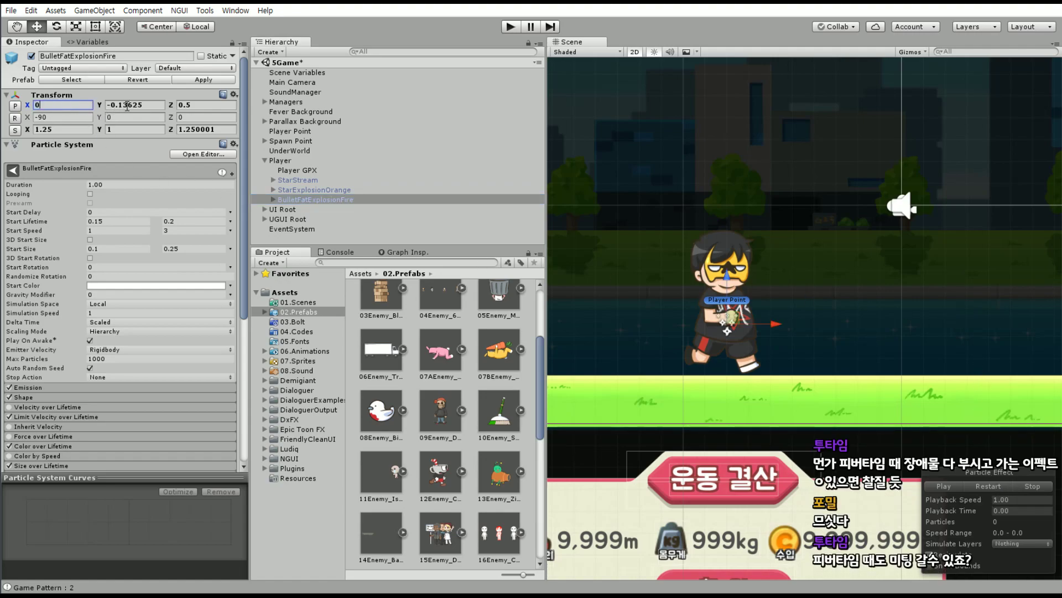
pyautogui.press('Tab')
pyautogui.write('0')
pyautogui.press('Tab')
pyautogui.write('0')
pyautogui.click(81, 129)
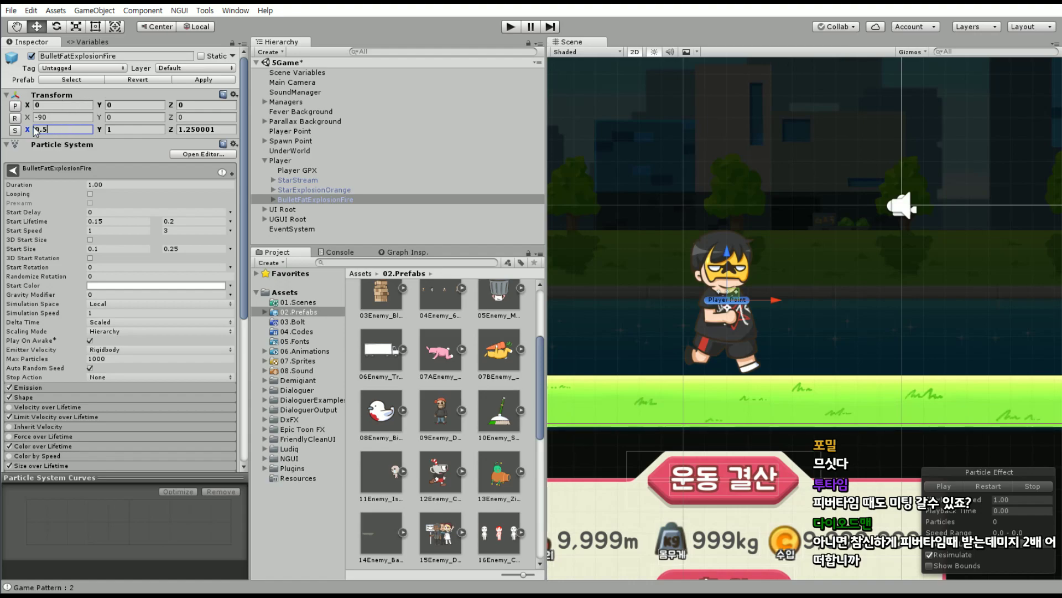
pyautogui.write('0.5')
pyautogui.click(224, 128)
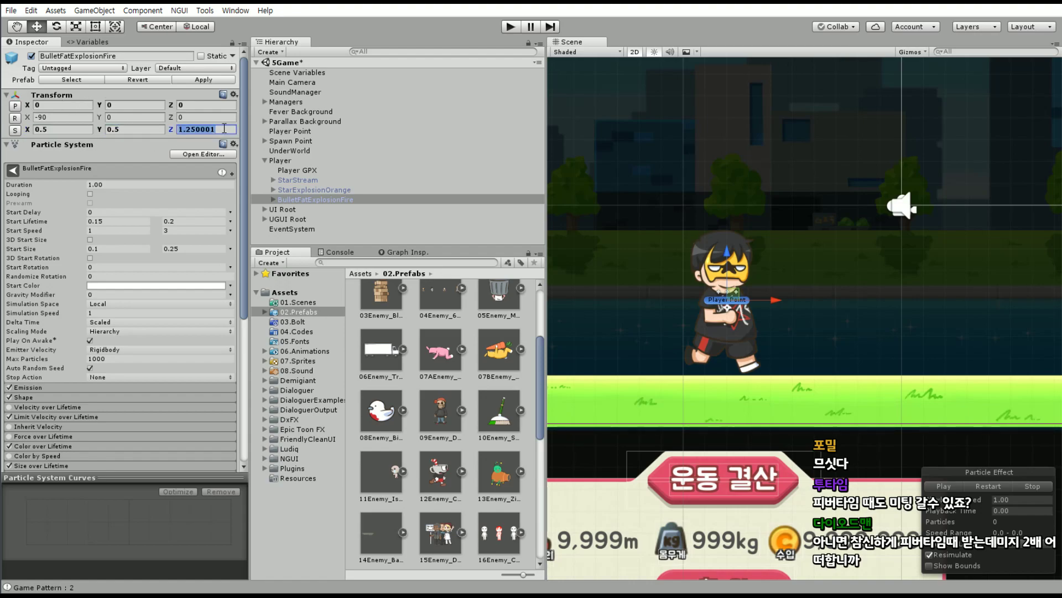
pyautogui.write('0.5')
# Replay the explosion preview repeatedly at its new size, then return to StarExplosionOrange.
pyautogui.click(990, 486)
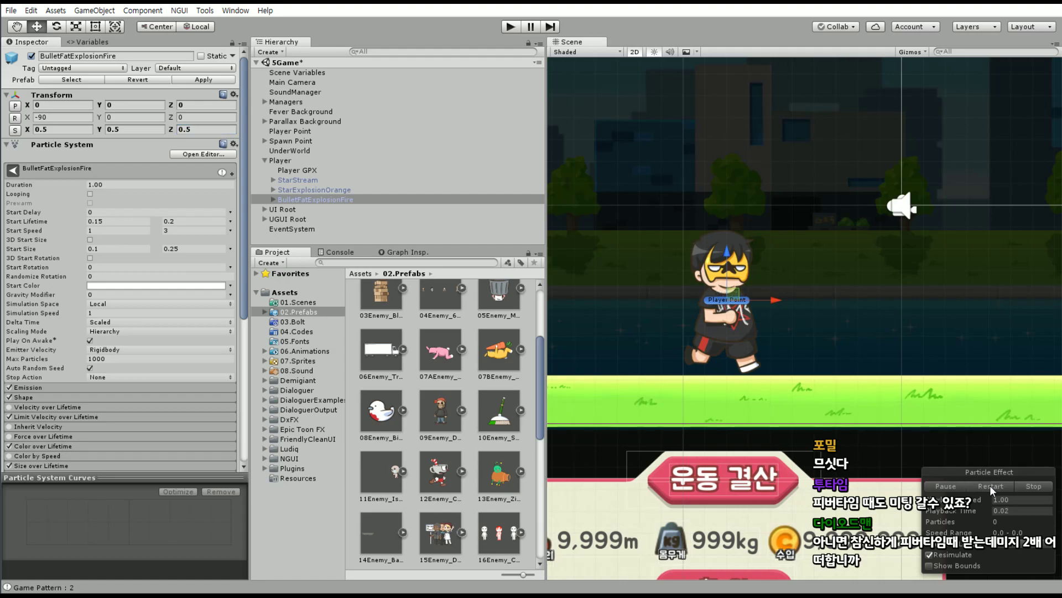
pyautogui.click(991, 486)
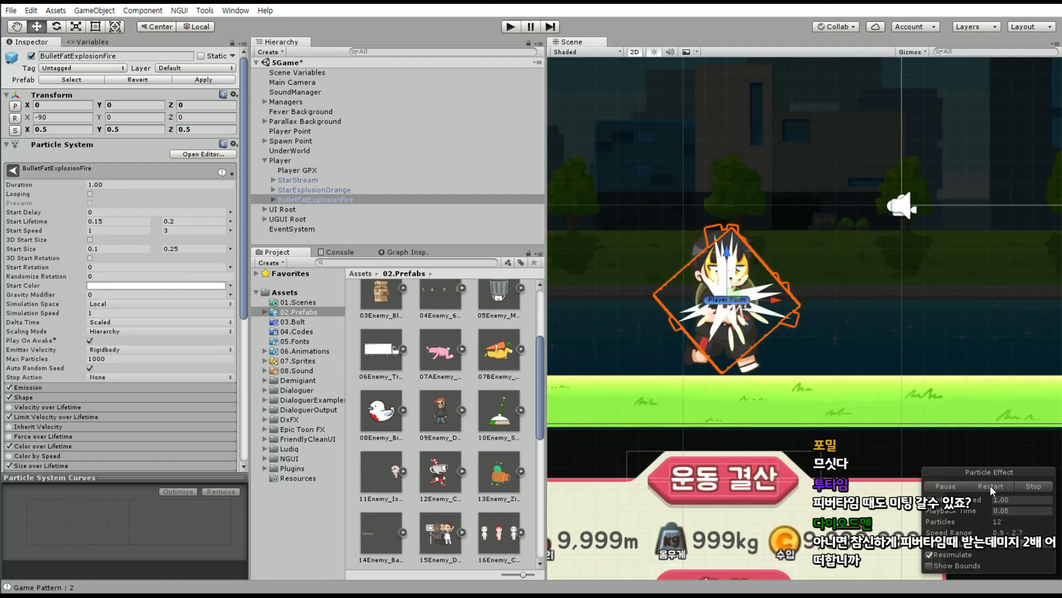
pyautogui.click(990, 486)
pyautogui.click(990, 486)
pyautogui.click(990, 486)
pyautogui.click(990, 486)
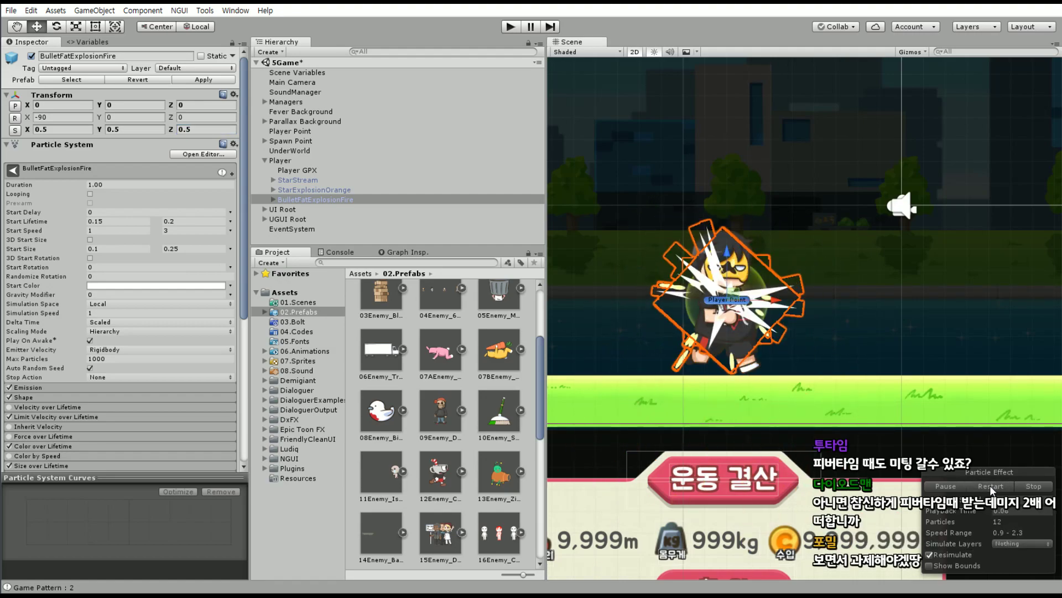
pyautogui.click(981, 486)
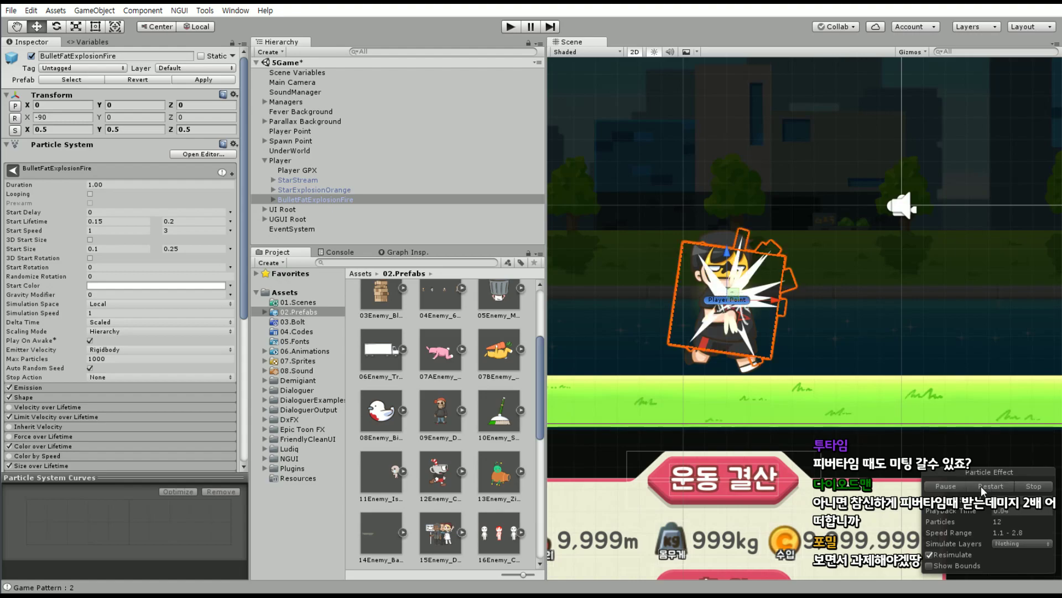
pyautogui.click(981, 486)
pyautogui.click(981, 485)
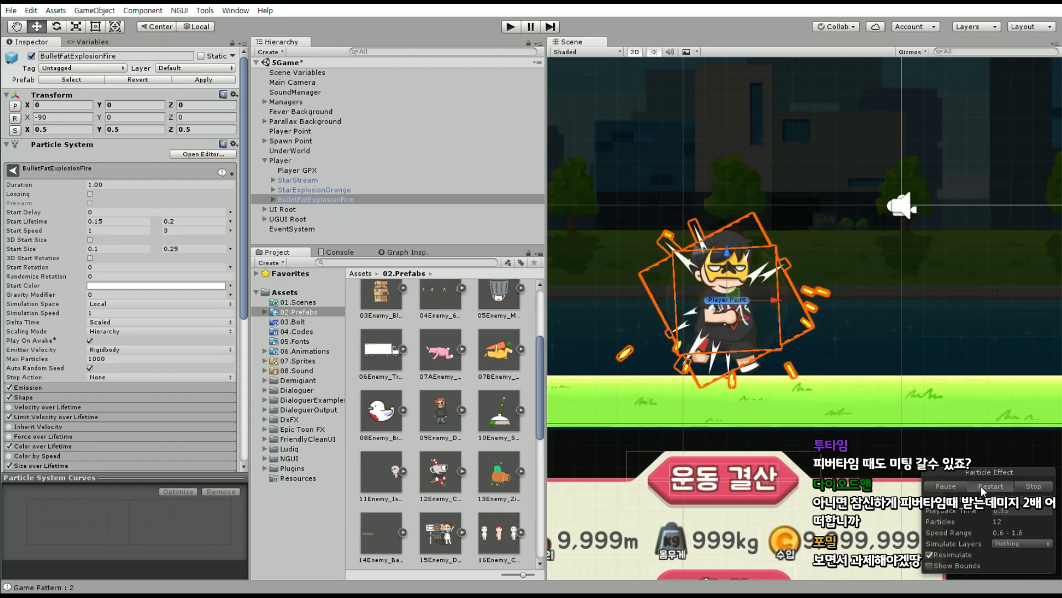
pyautogui.click(981, 486)
pyautogui.click(981, 485)
pyautogui.click(979, 485)
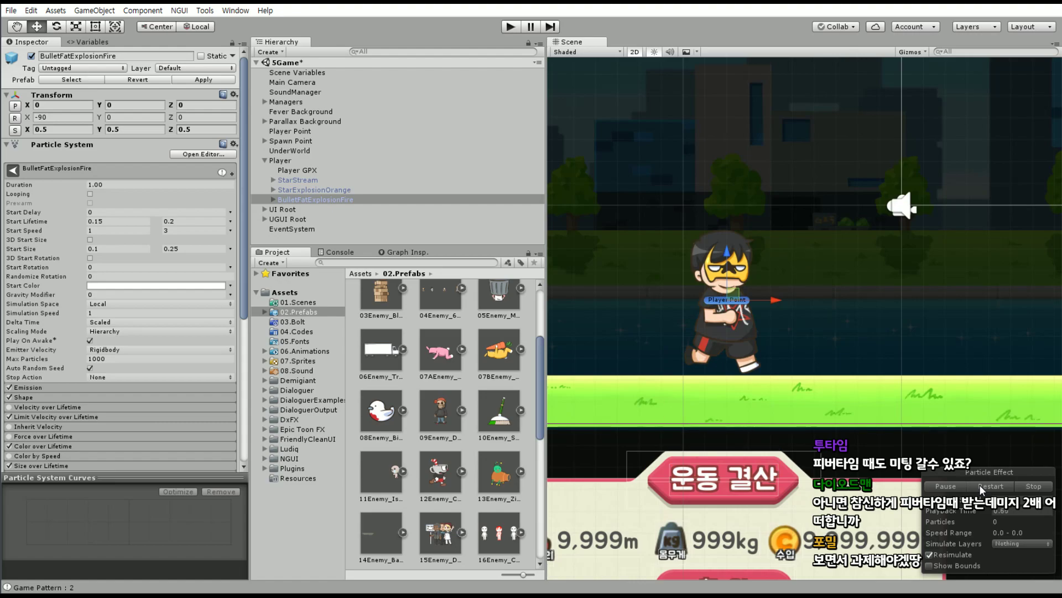
pyautogui.click(979, 483)
pyautogui.click(980, 484)
pyautogui.click(314, 189)
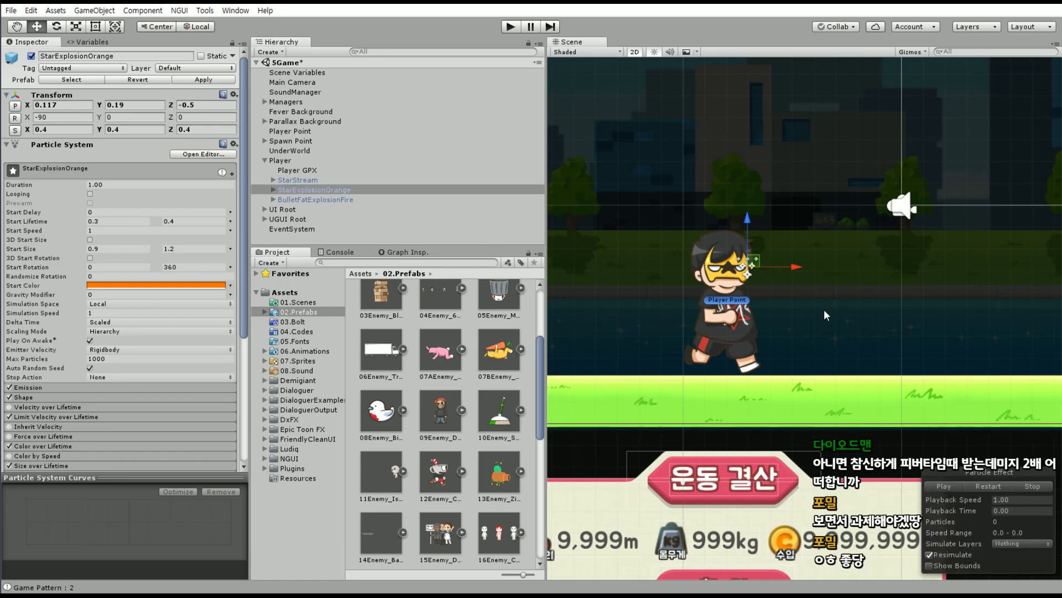
# Replay the orange burst, switch it off, and enable and preview BulletFatExplosionFire.
pyautogui.click(994, 486)
pyautogui.click(994, 486)
pyautogui.click(990, 486)
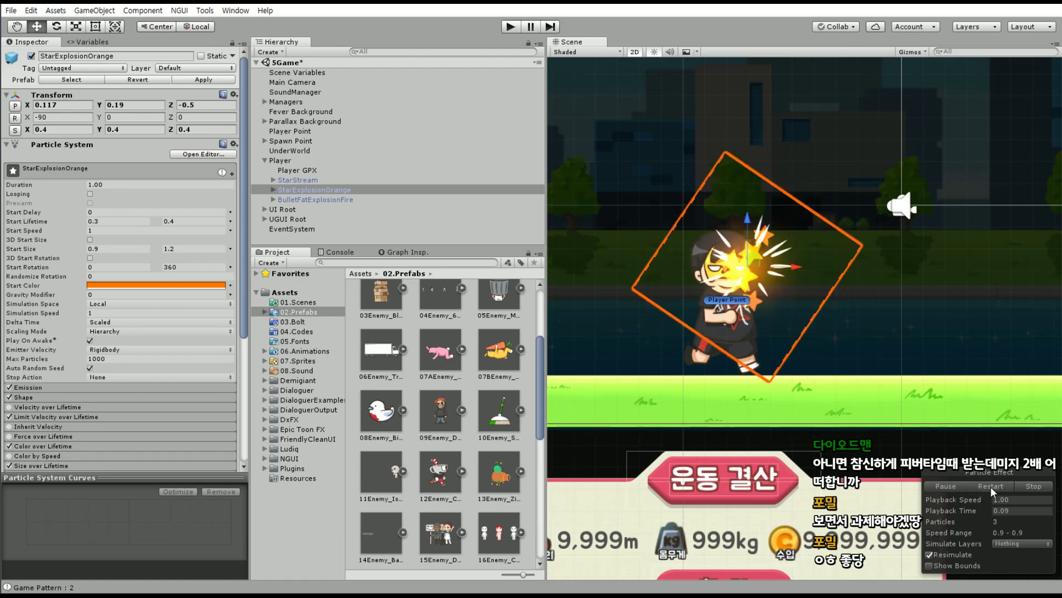
pyautogui.click(31, 56)
pyautogui.click(330, 200)
pyautogui.click(32, 56)
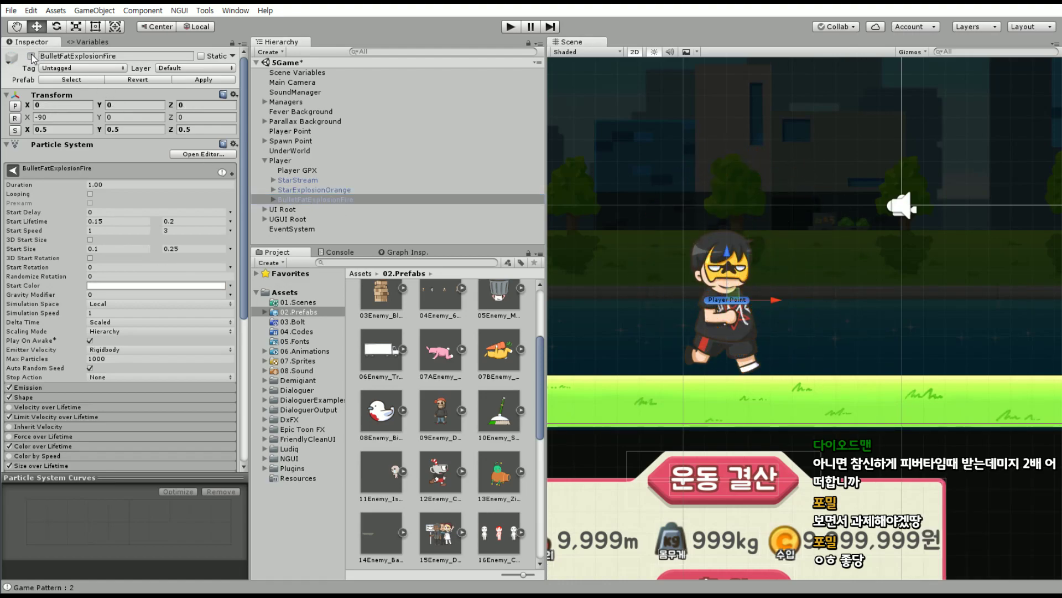
pyautogui.click(991, 485)
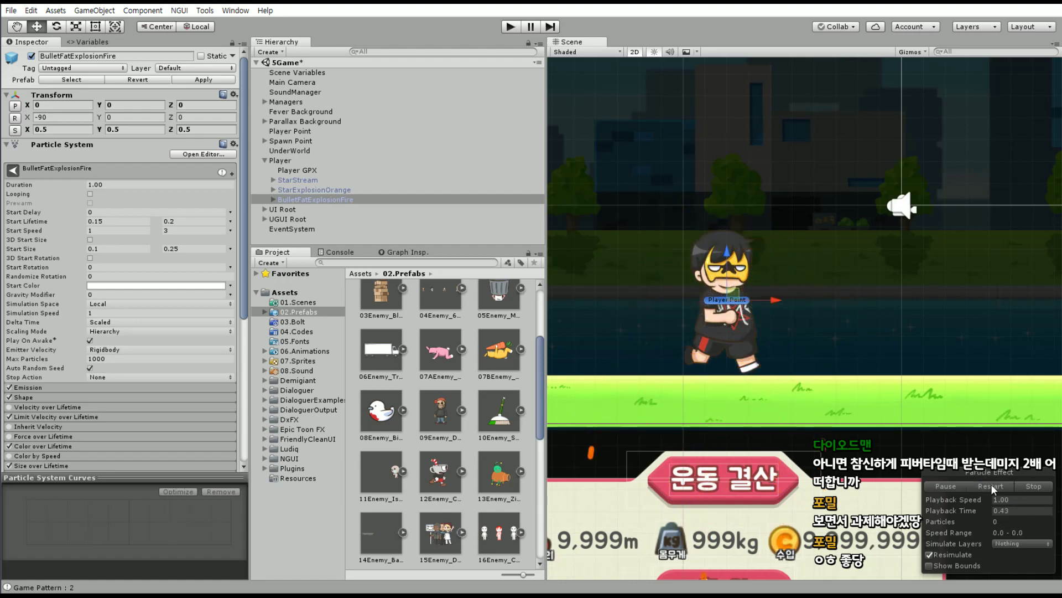
pyautogui.click(991, 485)
pyautogui.click(991, 485)
# Rename BulletFatExplosionFire to 'Hit Effect' and place it above StarExplosionOrange.
pyautogui.click(117, 55)
pyautogui.write('f')
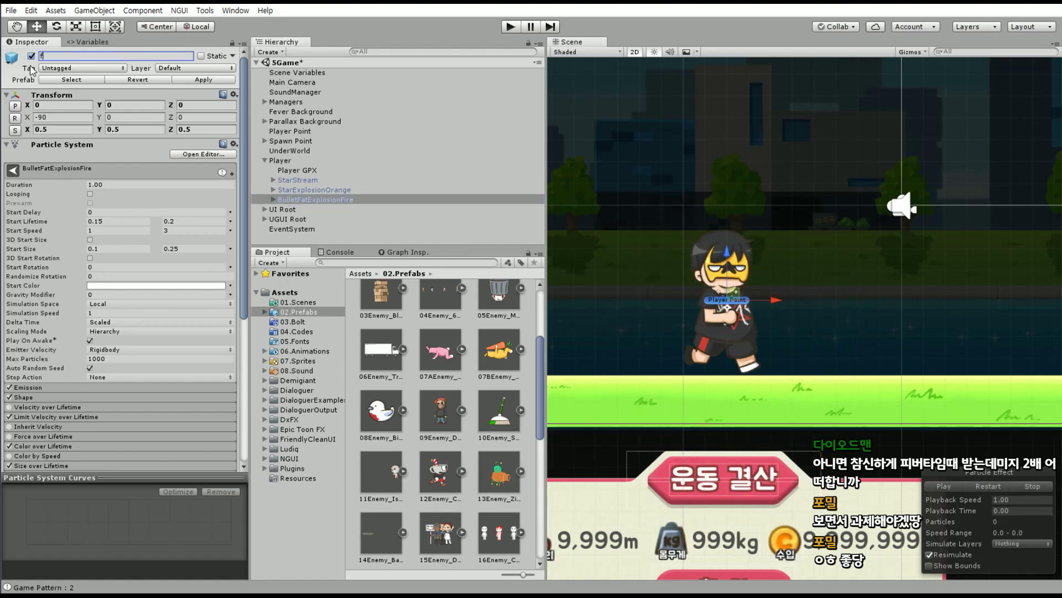
pyautogui.press('BackSpace')
pyautogui.write('Hit Effe')
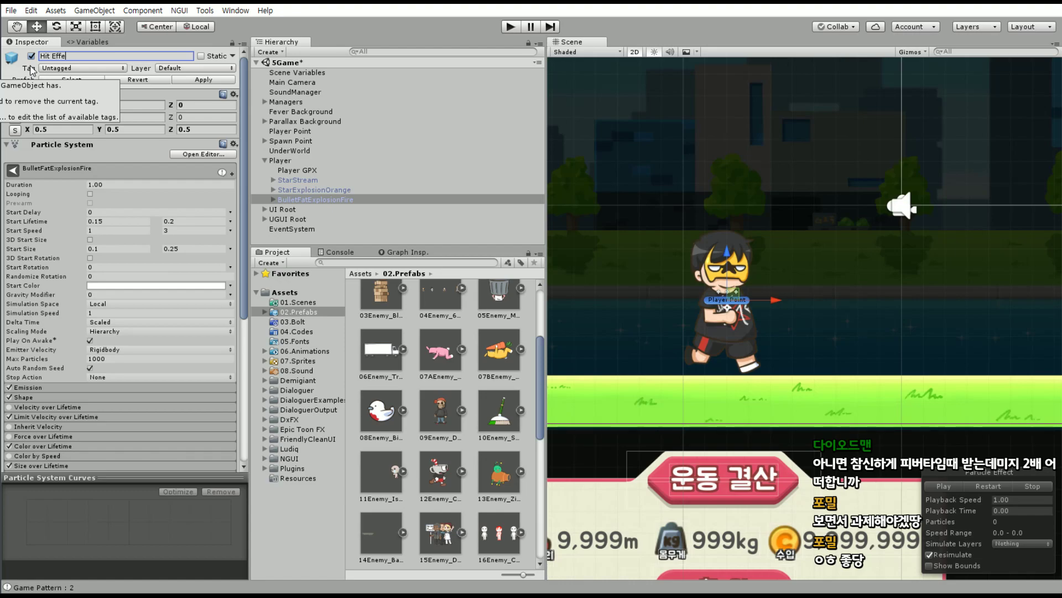
pyautogui.write('ct')
pyautogui.press('Return')
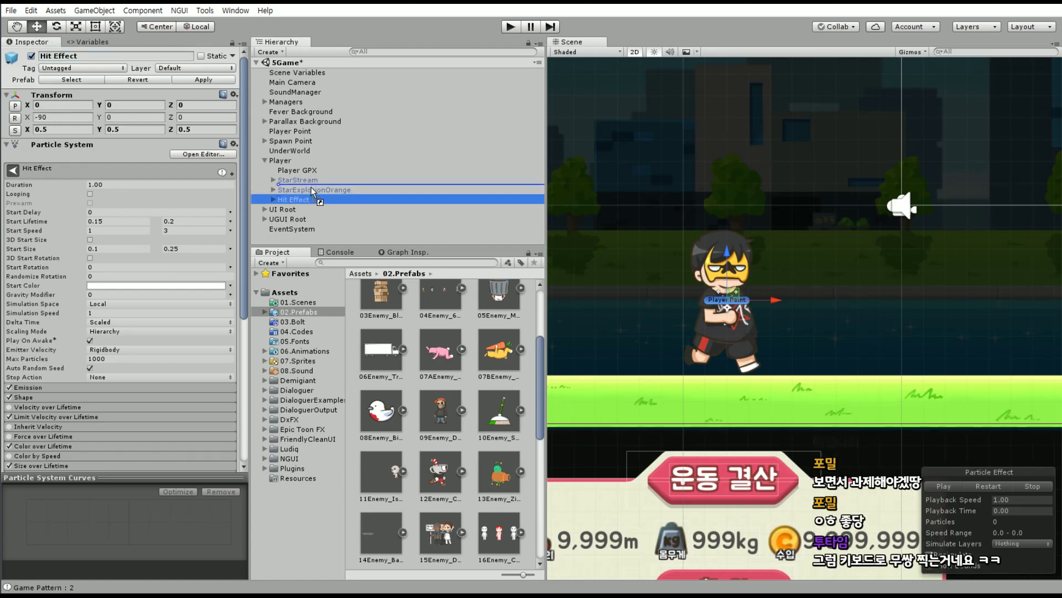
pyautogui.click(306, 200)
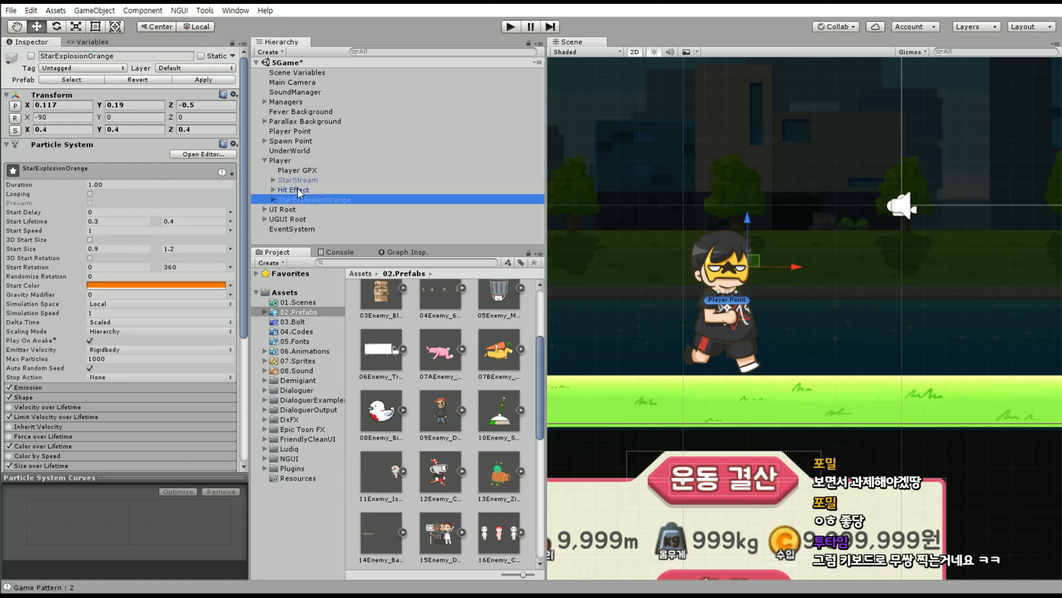
pyautogui.click(299, 191)
# Re-enable StarExplosionOrange, replay it, and rename it 'Fever Charge'.
pyautogui.click(301, 199)
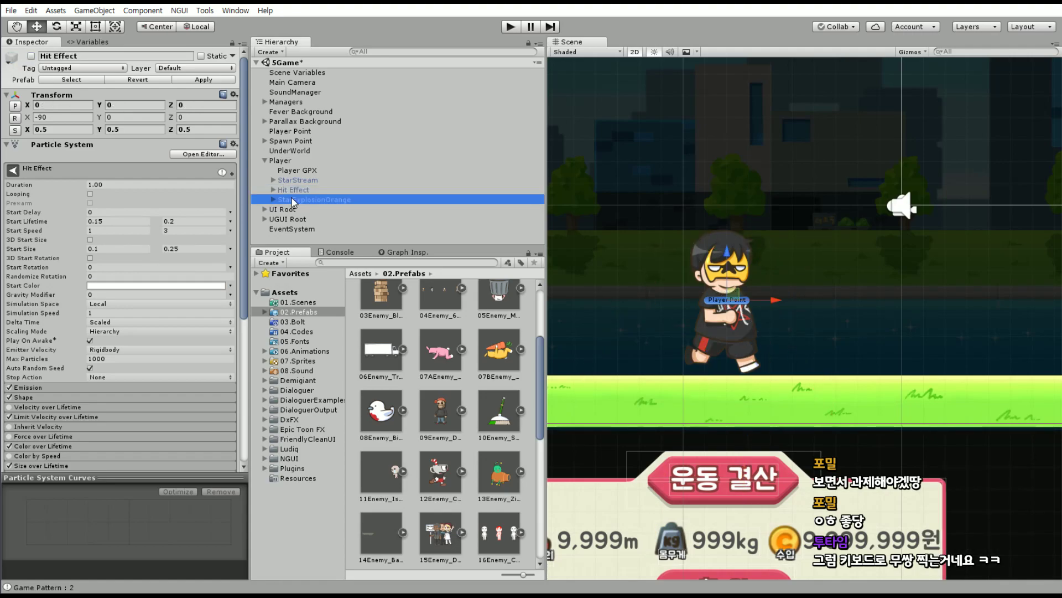
pyautogui.click(31, 56)
pyautogui.click(989, 487)
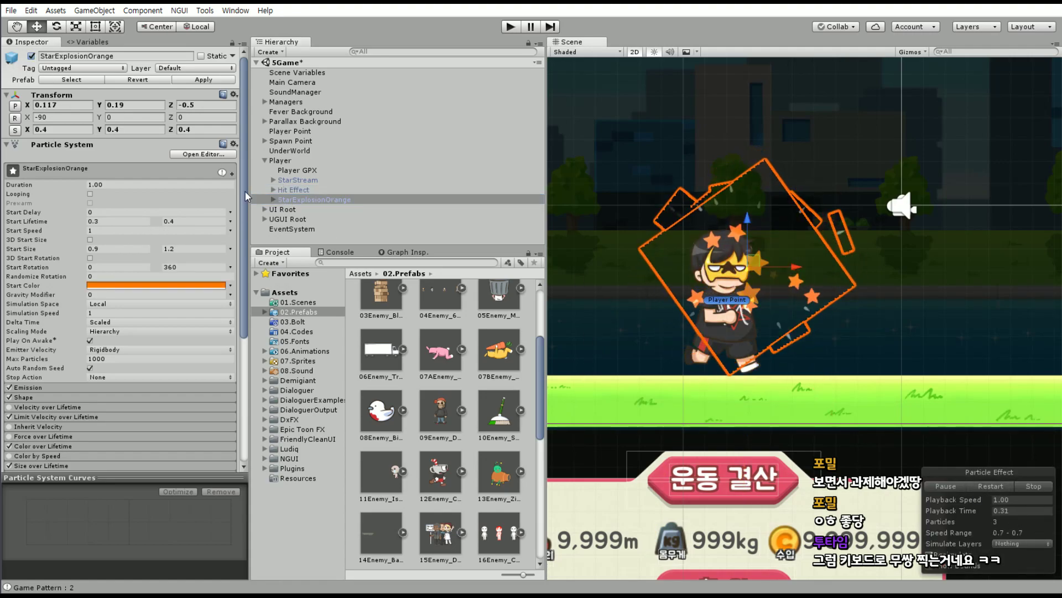
pyautogui.click(121, 56)
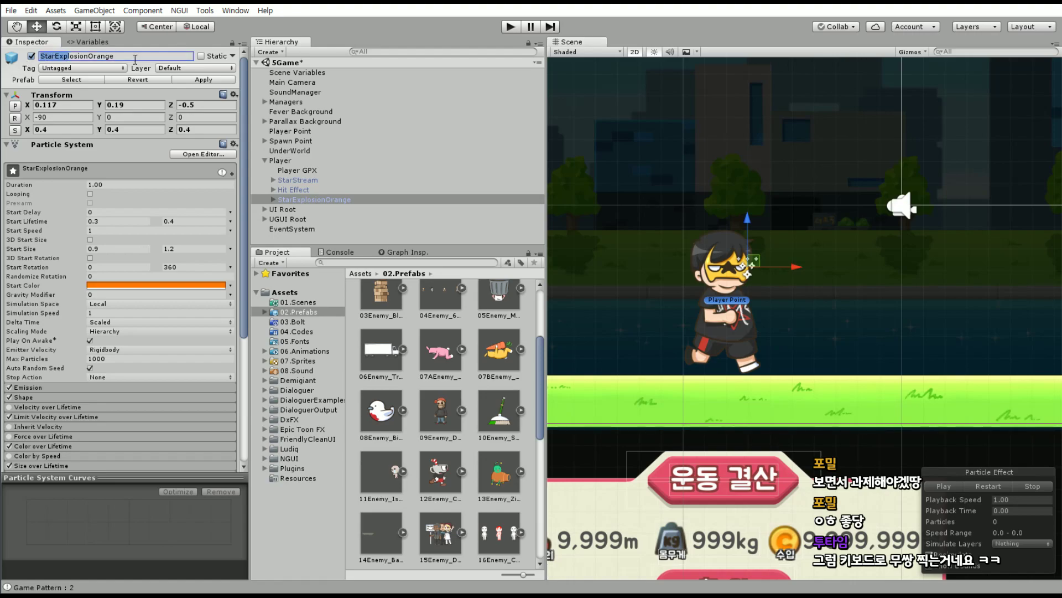
pyautogui.write('Fever Charge')
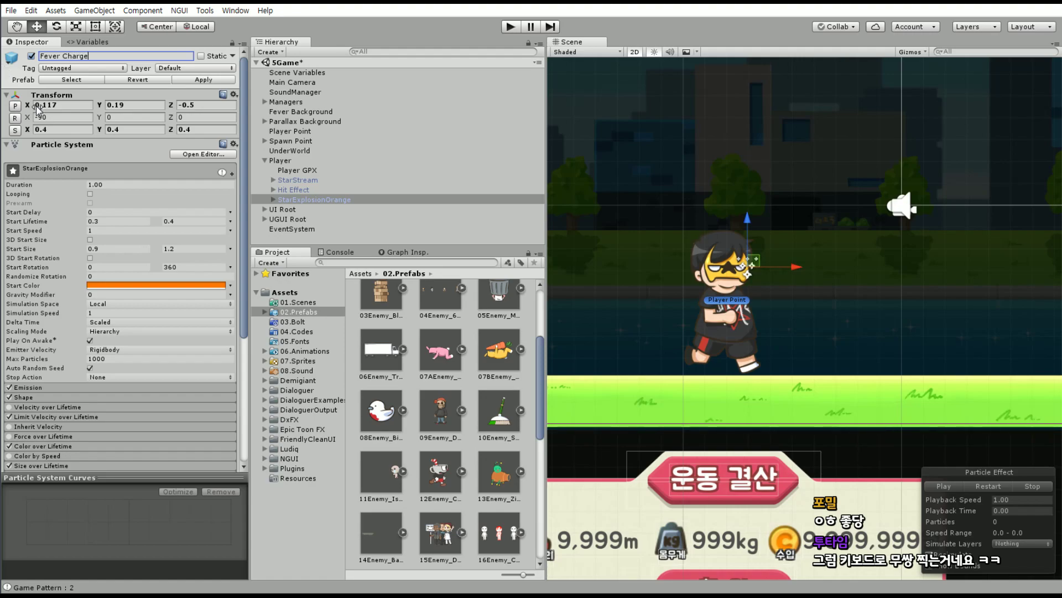
pyautogui.press('Return')
pyautogui.click(308, 200)
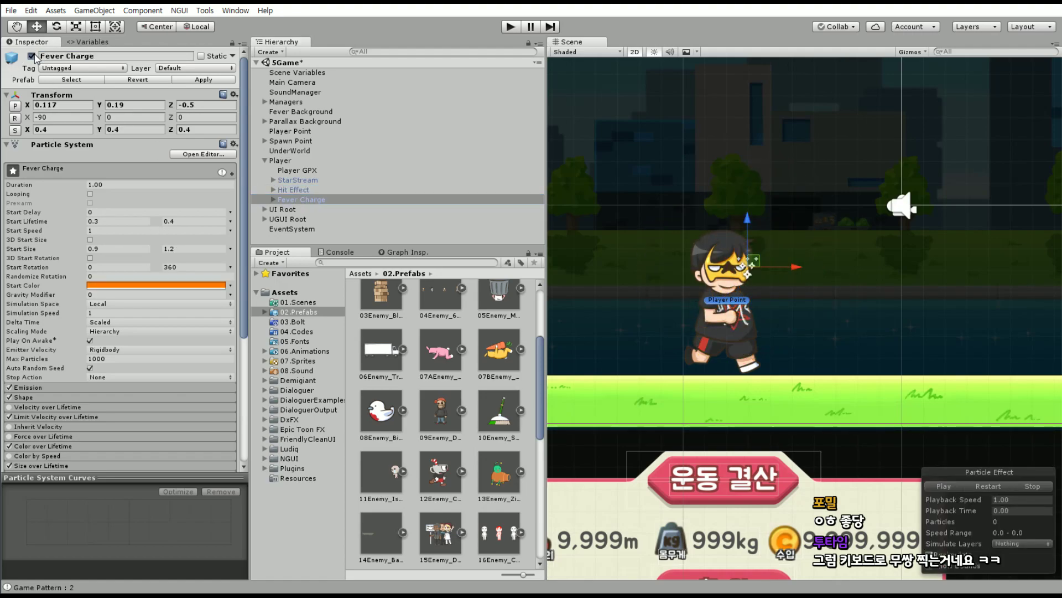
pyautogui.click(314, 182)
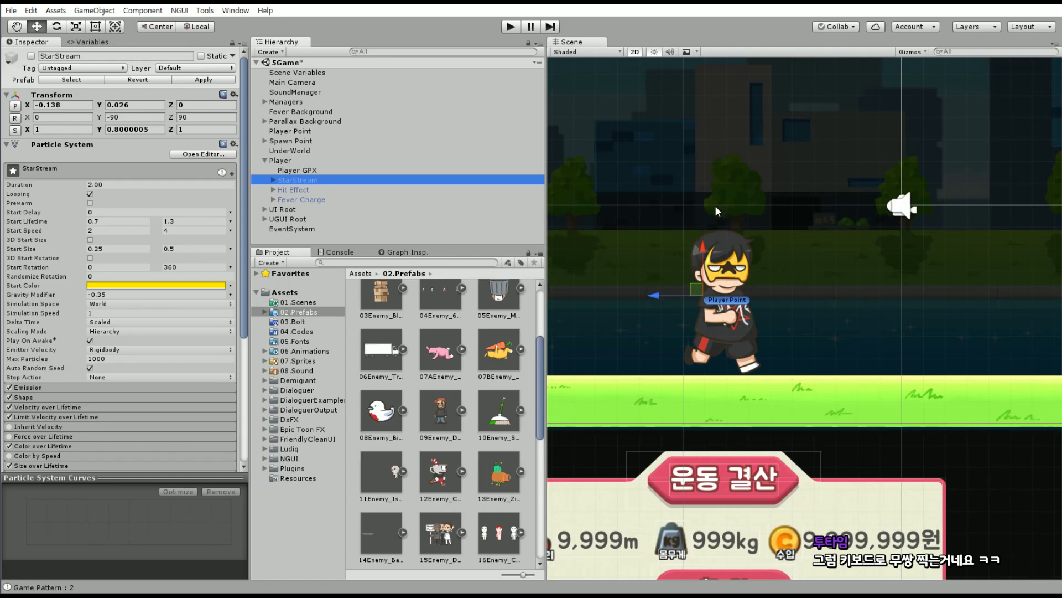
# Enable StarStream and play its star stream preview.
pyautogui.moveTo(716, 210); pyautogui.dragTo(775, 247, button='middle')
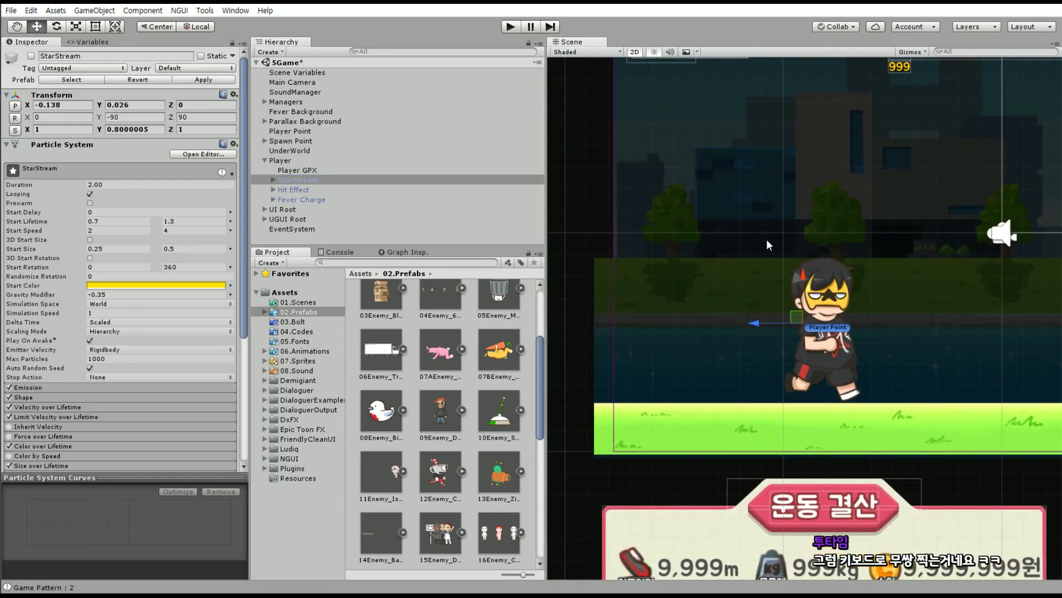
pyautogui.moveTo(723, 254); pyautogui.dragTo(713, 215, button='middle')
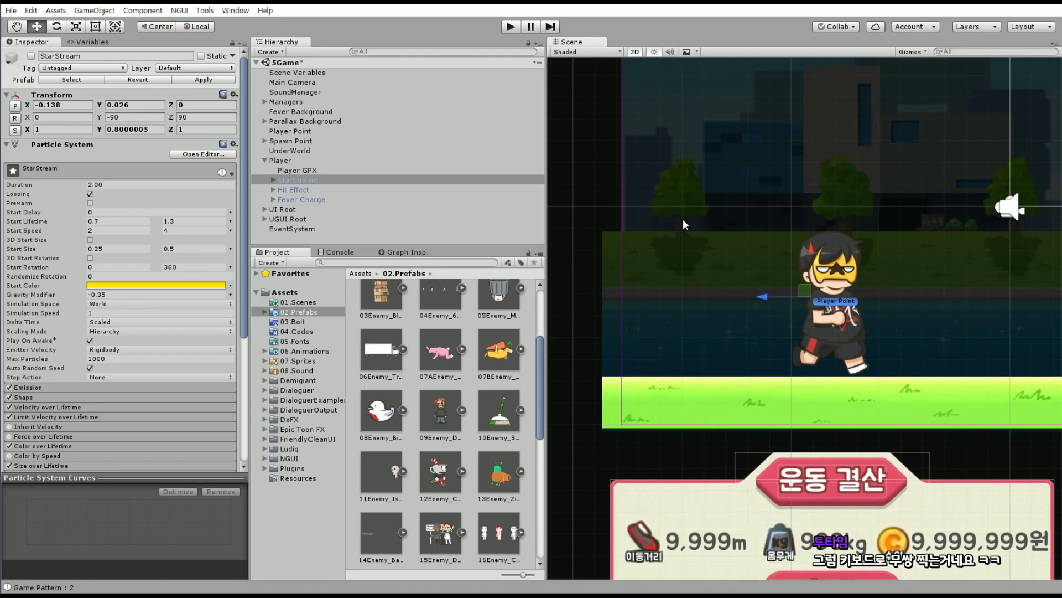
pyautogui.click(31, 55)
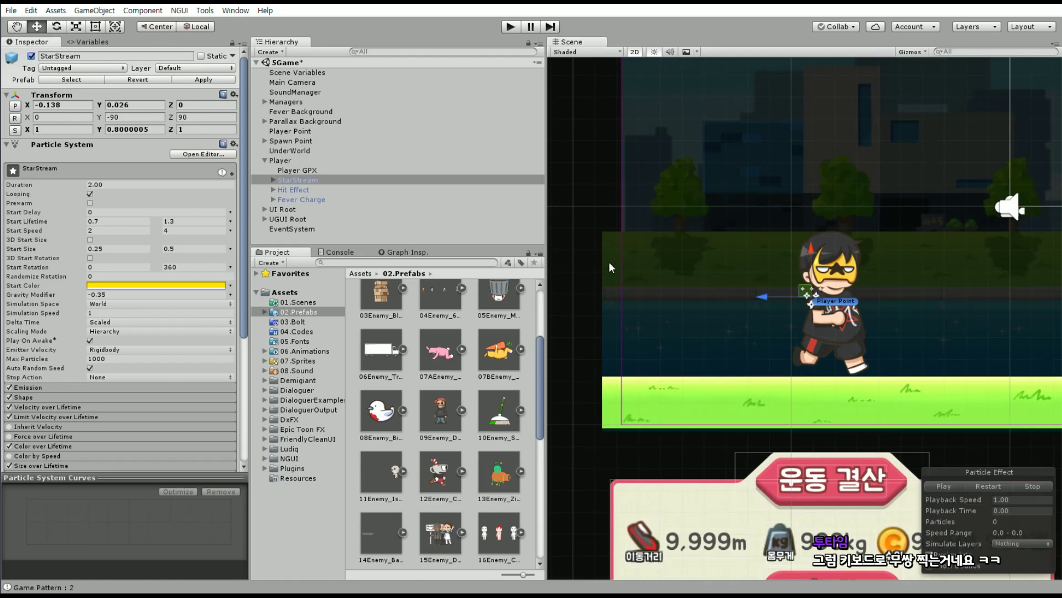
pyautogui.click(996, 487)
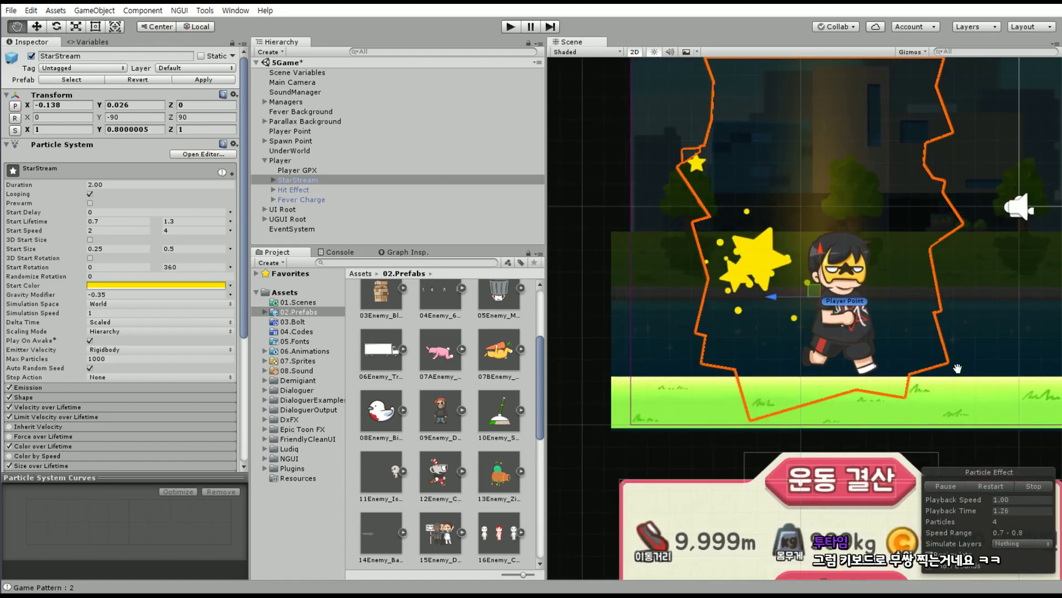
pyautogui.moveTo(946, 357)
pyautogui.mouseDown(button='middle')
pyautogui.moveTo(863, 450)
pyautogui.moveTo(853, 424)
pyautogui.mouseUp(button='middle')
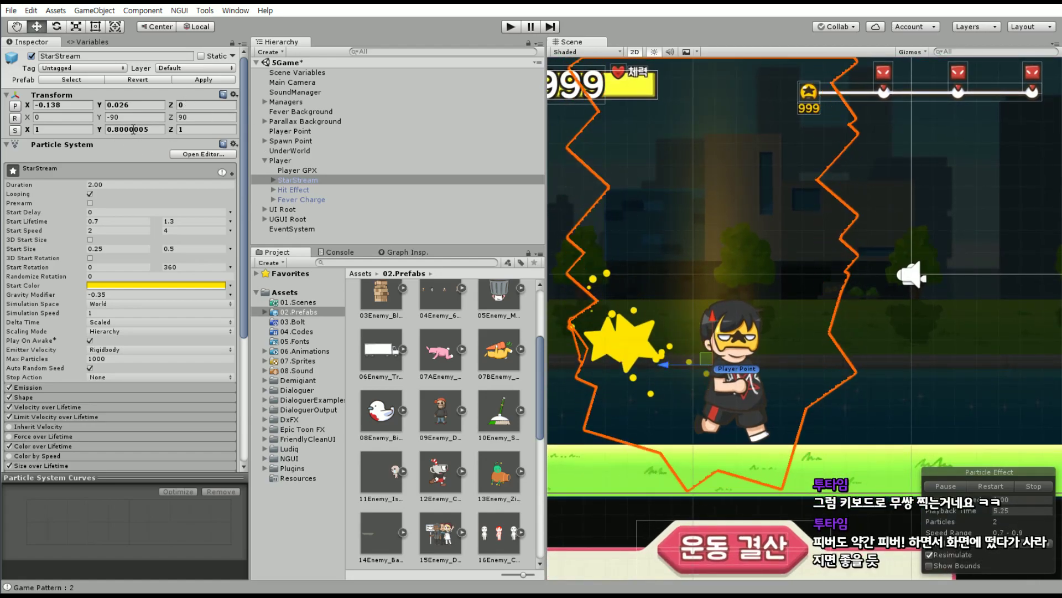
# Set StarStream's position to 0, 0, -0.5.
pyautogui.click(62, 105)
pyautogui.write('0')
pyautogui.press('Tab')
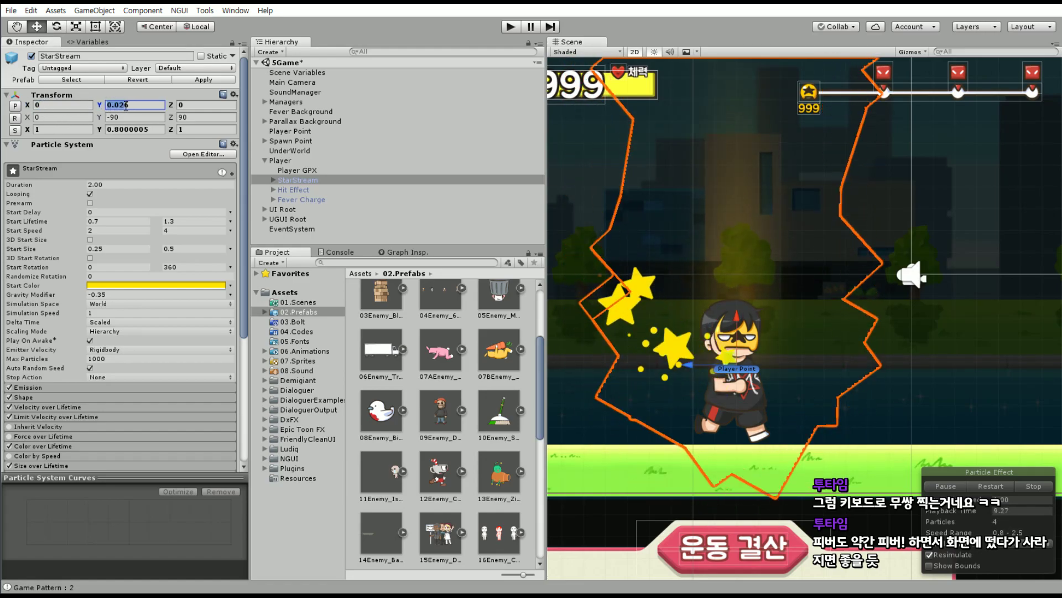
pyautogui.write('0')
pyautogui.press('Tab')
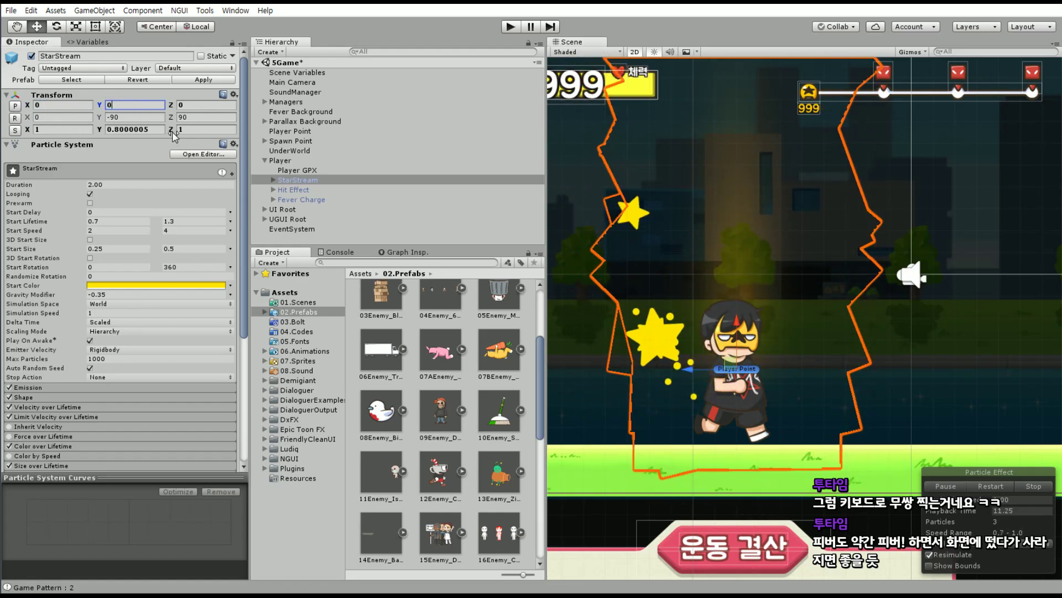
pyautogui.write('-')
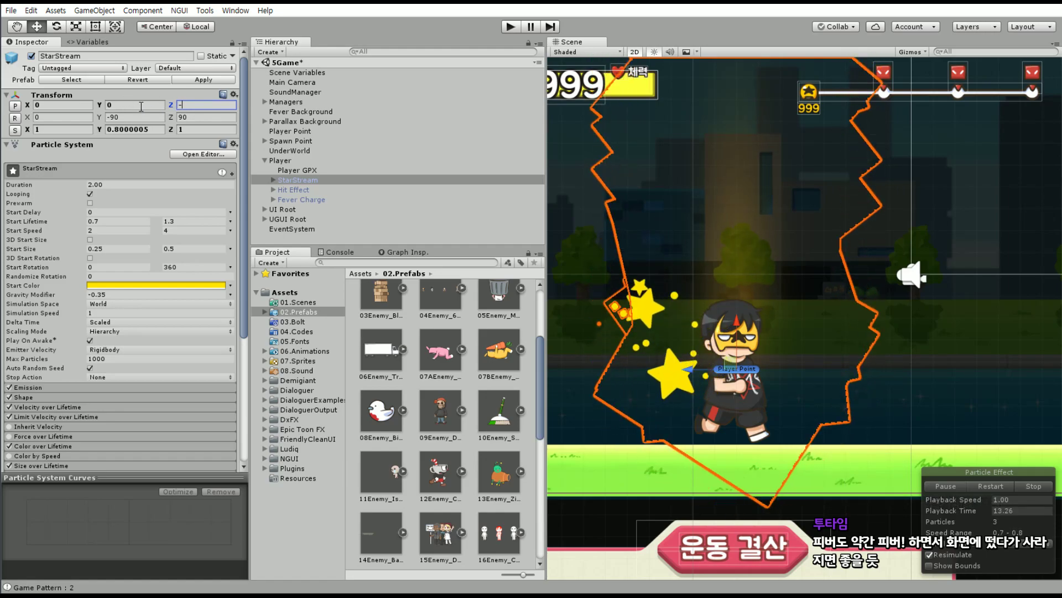
pyautogui.write('0.5')
pyautogui.press('Return')
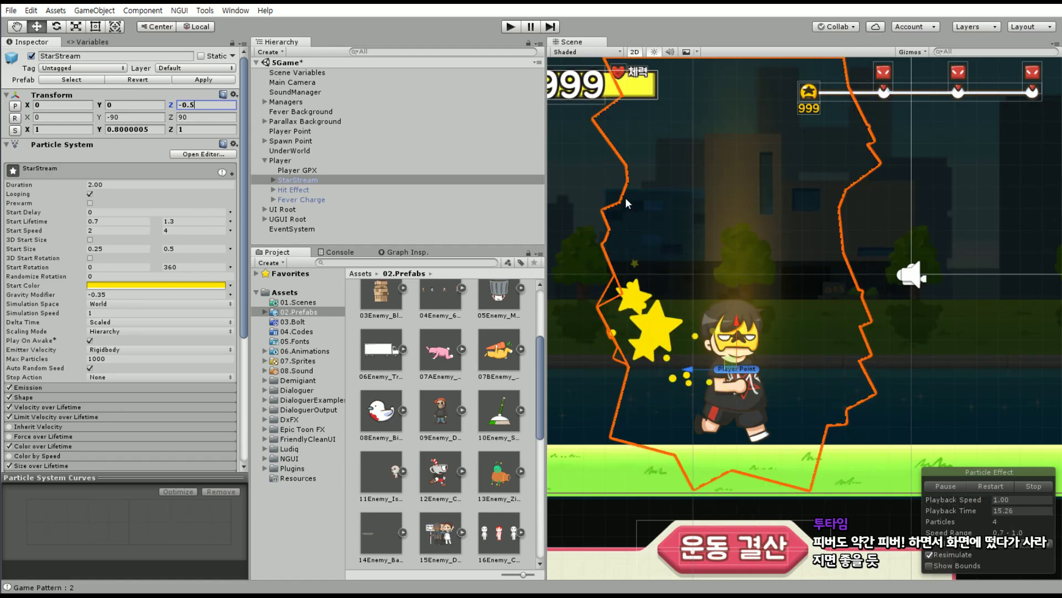
pyautogui.moveTo(752, 267); pyautogui.dragTo(722, 210, button='middle')
pyautogui.scroll(2, 741, 214)
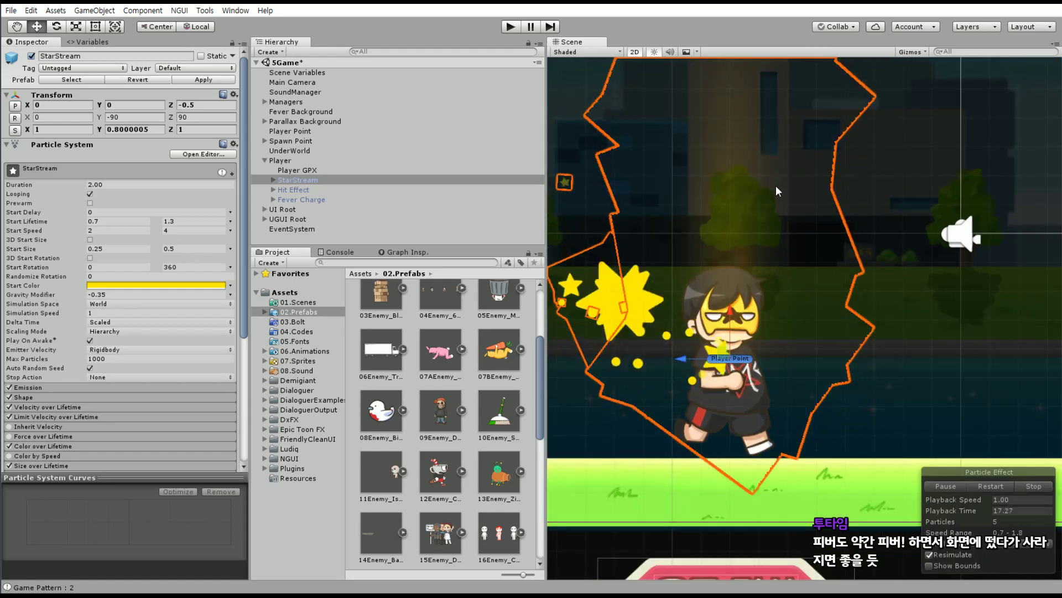
pyautogui.scroll(-1, 789, 287)
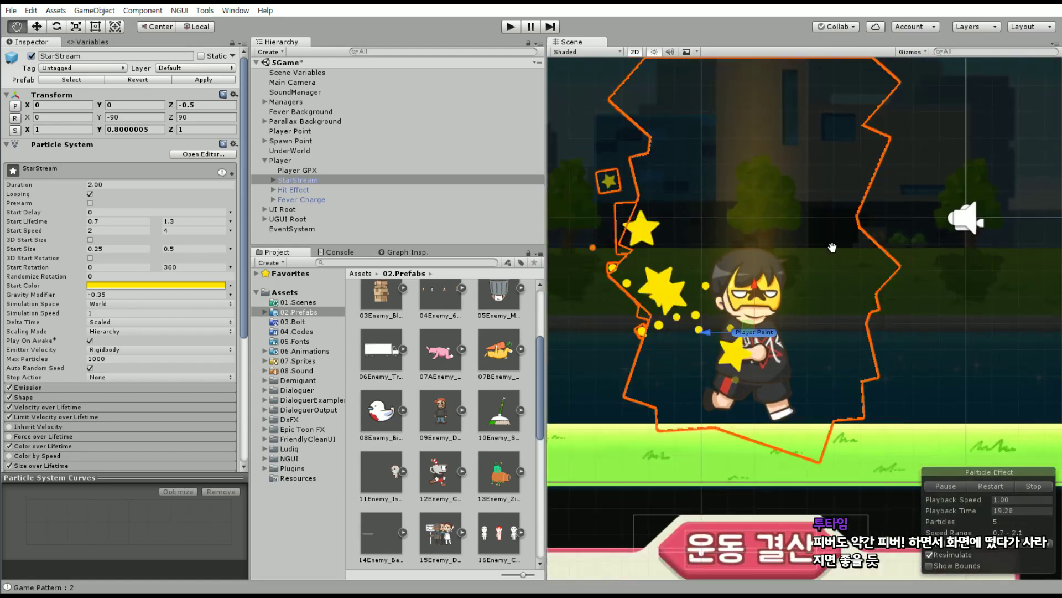
pyautogui.moveTo(789, 288); pyautogui.dragTo(852, 276, button='middle')
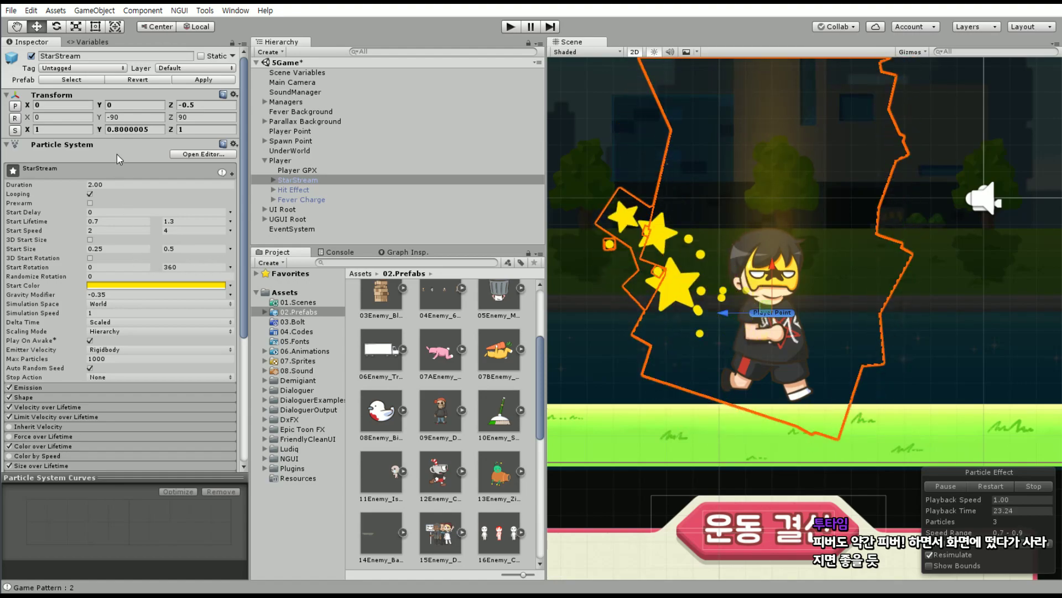
# Scale StarStream to 0.6 on X, Y and Z.
pyautogui.click(58, 129)
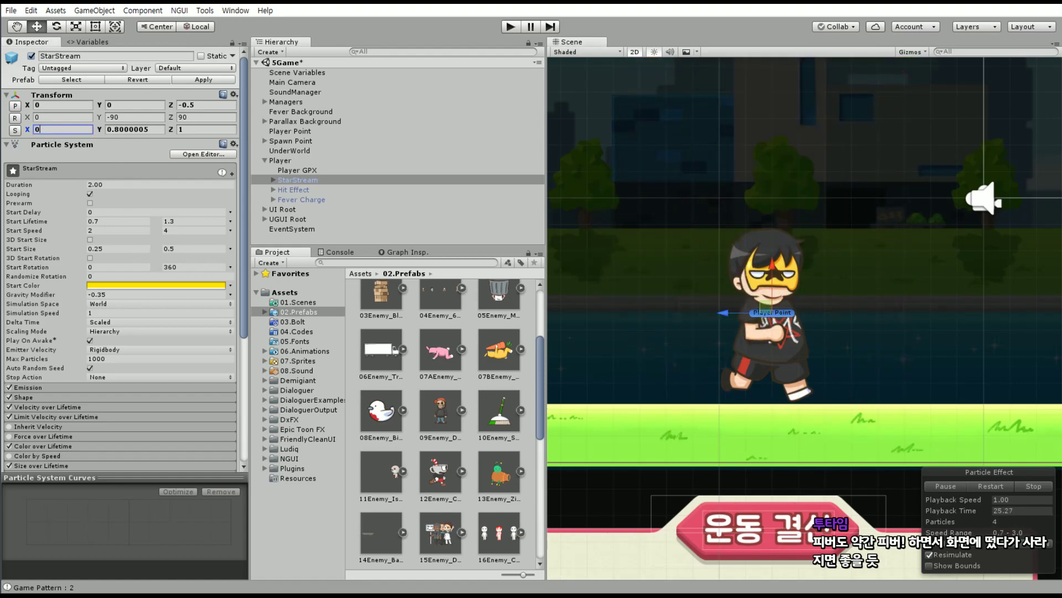
pyautogui.write('0.6')
pyautogui.press('Tab')
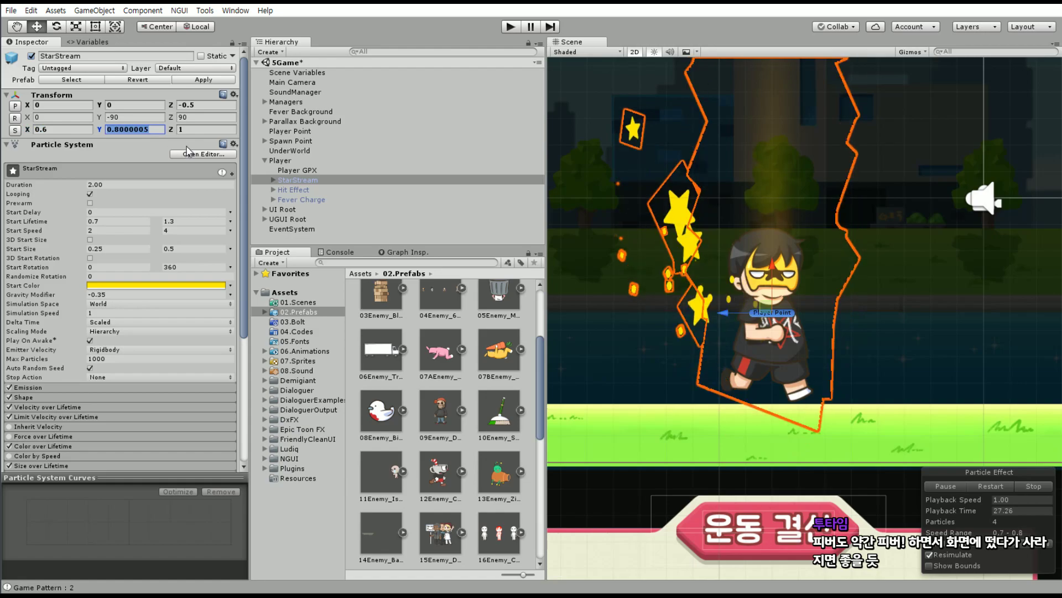
pyautogui.write('0.6')
pyautogui.press('Tab')
pyautogui.write('0.6')
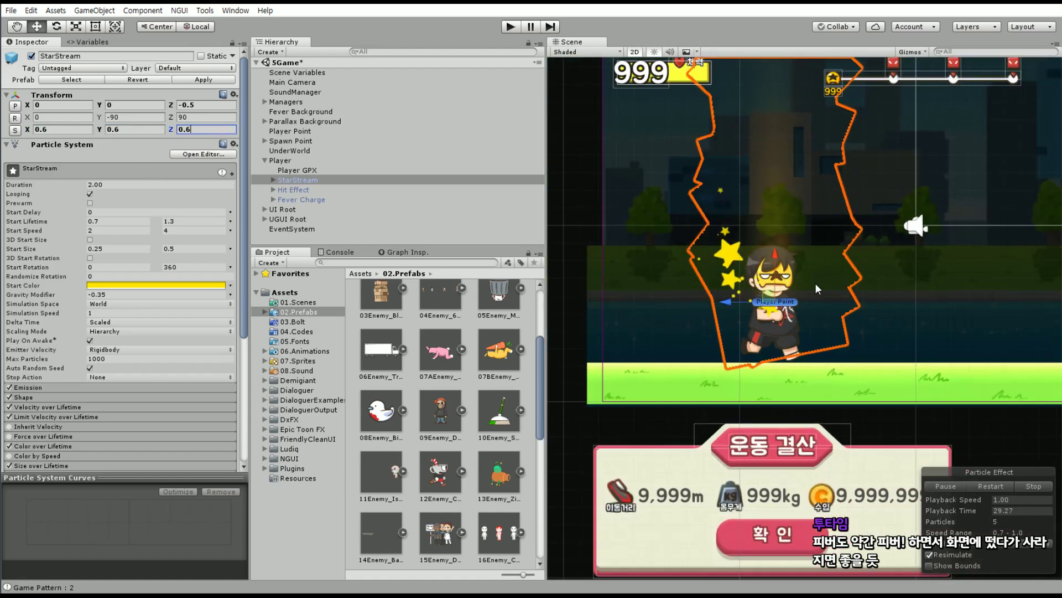
pyautogui.scroll(1, 765, 311)
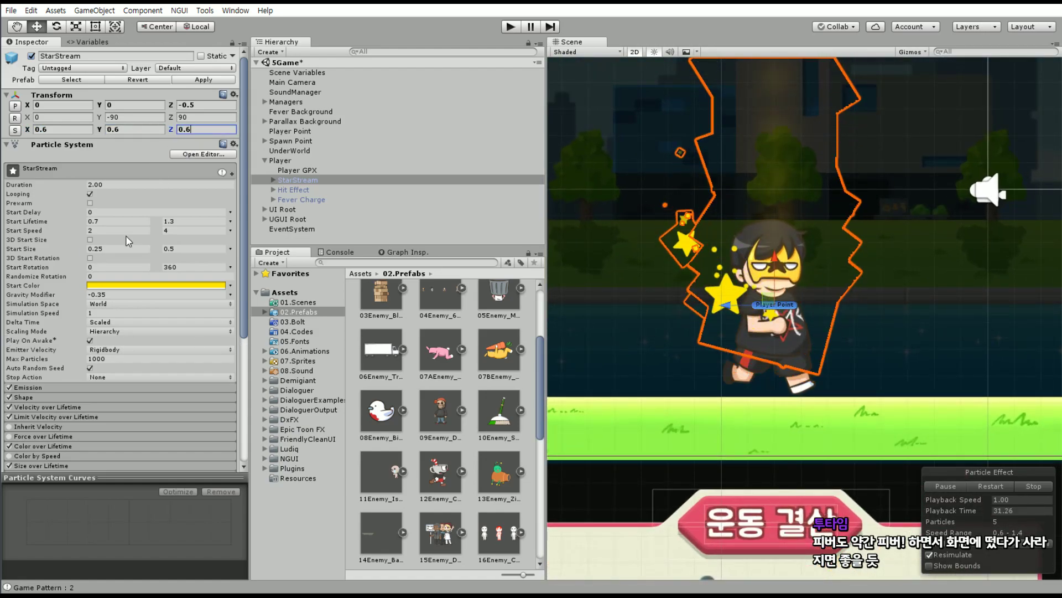
pyautogui.moveTo(242, 304); pyautogui.dragTo(251, 421)
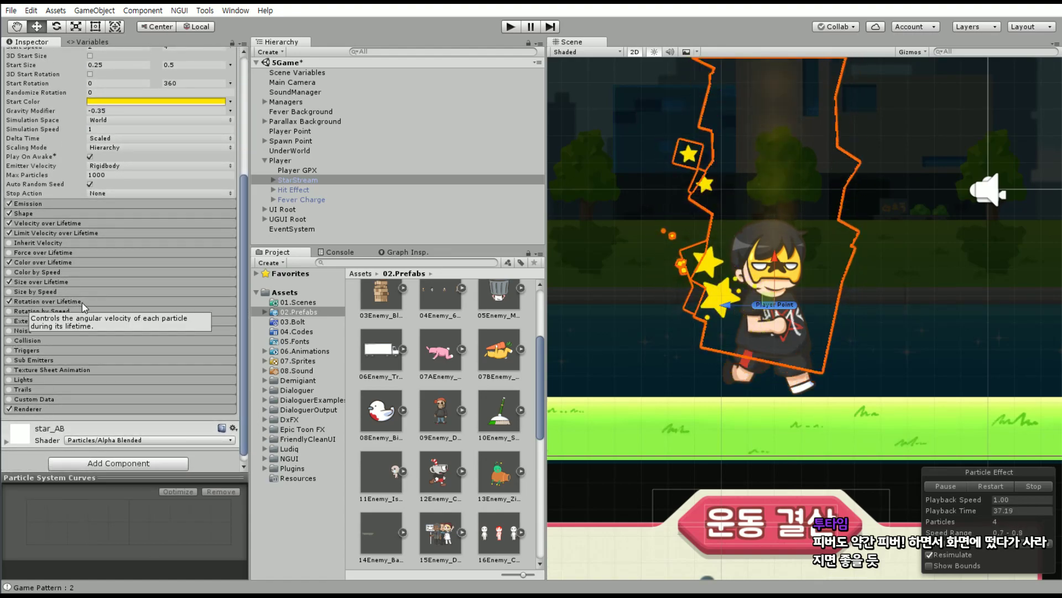
# In Limit Velocity over Lifetime, enable Multiply by Velocity, set speed 0.6, and limit on Separate Axes.
pyautogui.click(100, 232)
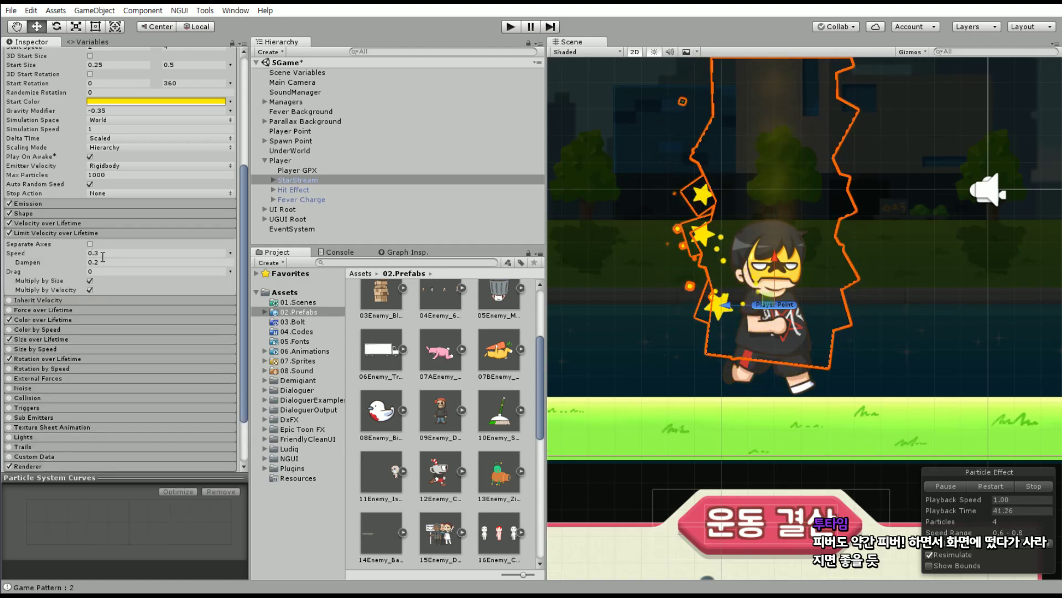
pyautogui.click(89, 289)
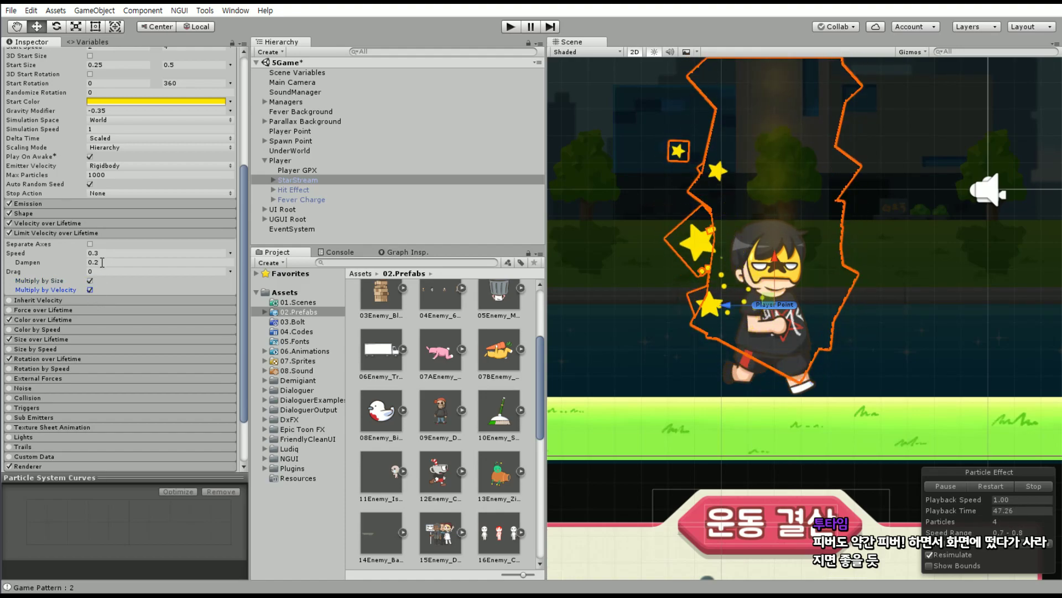
pyautogui.moveTo(83, 254); pyautogui.dragTo(75, 257)
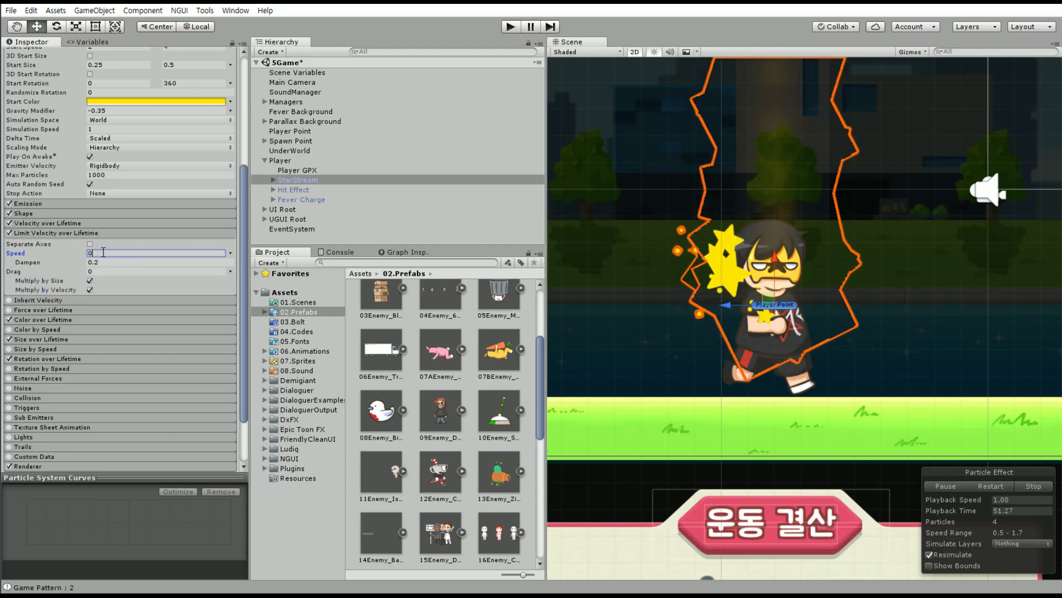
pyautogui.write('.6')
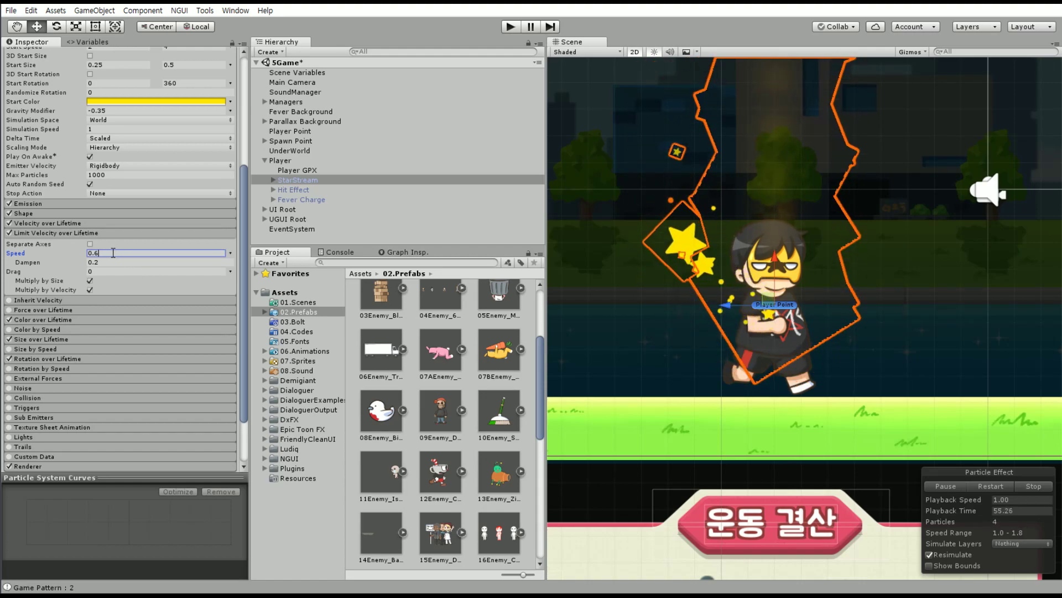
pyautogui.click(231, 254)
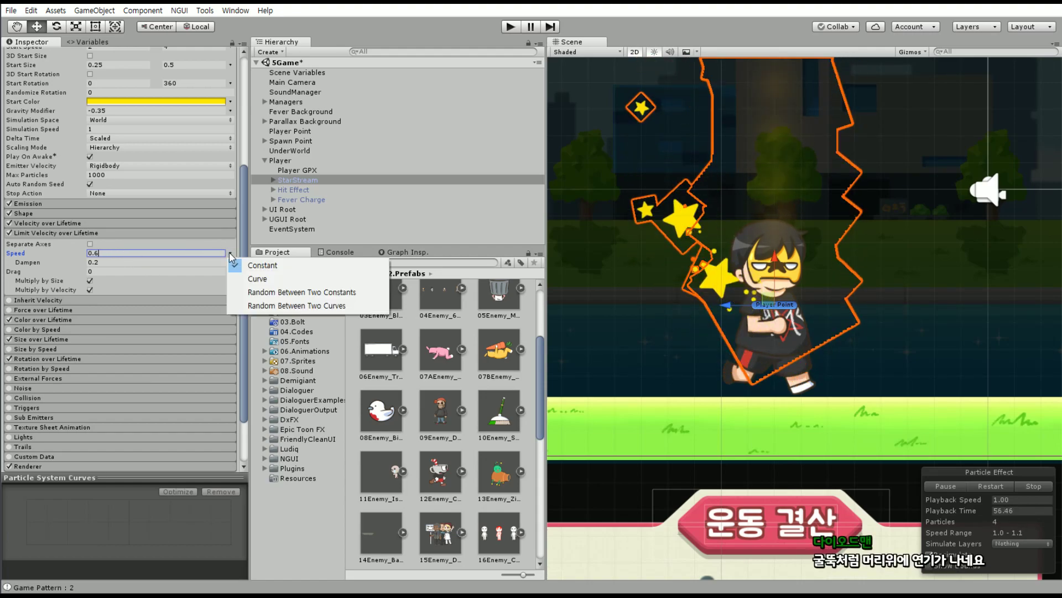
pyautogui.click(89, 244)
pyautogui.click(89, 243)
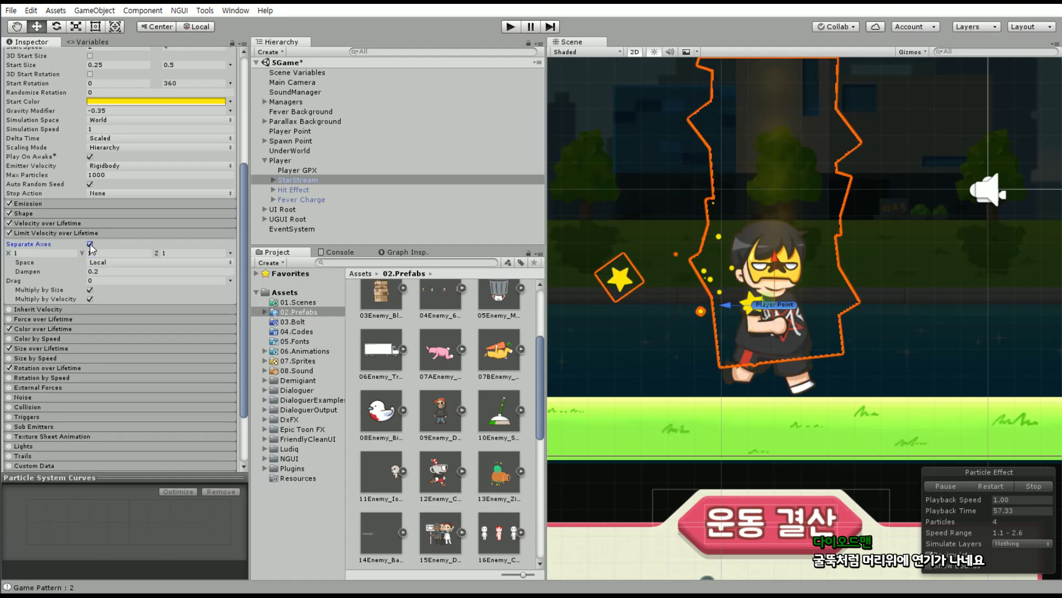
# Switch Velocity over Lifetime and Limit Velocity off, then back on, to compare the stars.
pyautogui.scroll(-3, 805, 283)
pyautogui.scroll(2, 805, 283)
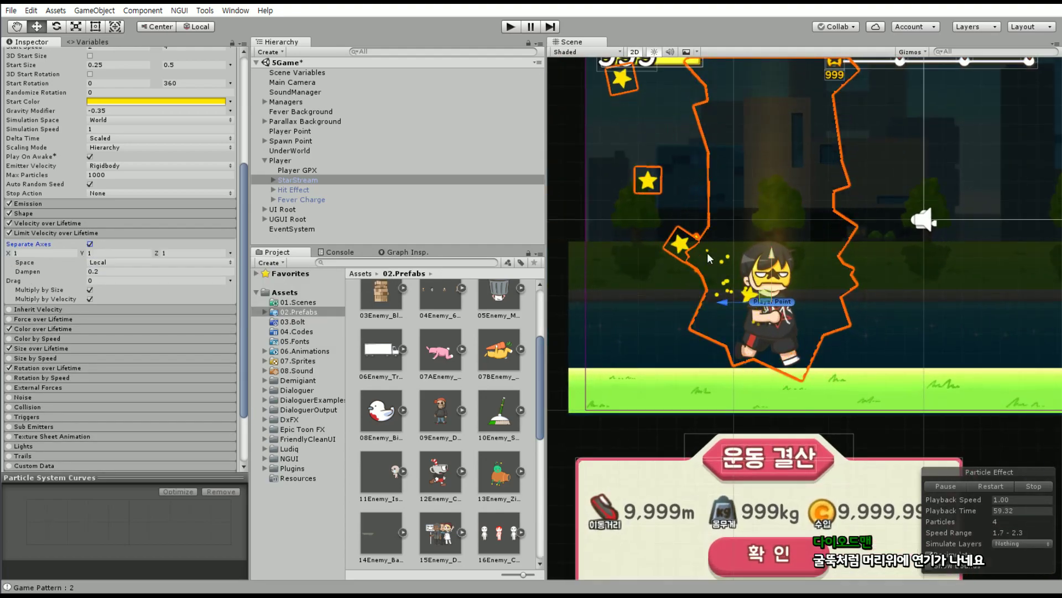
pyautogui.click(61, 223)
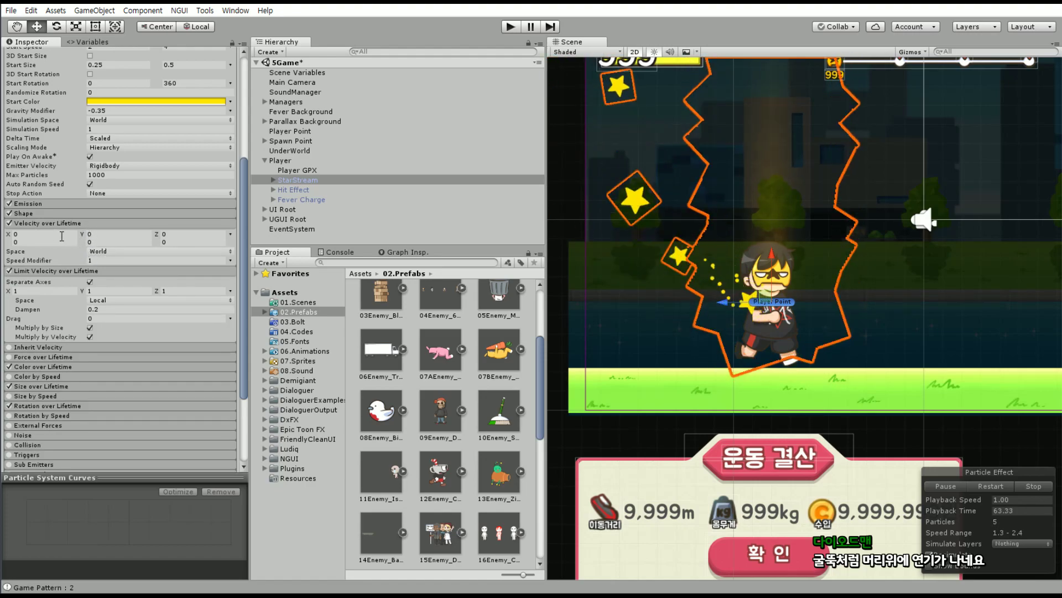
pyautogui.click(9, 223)
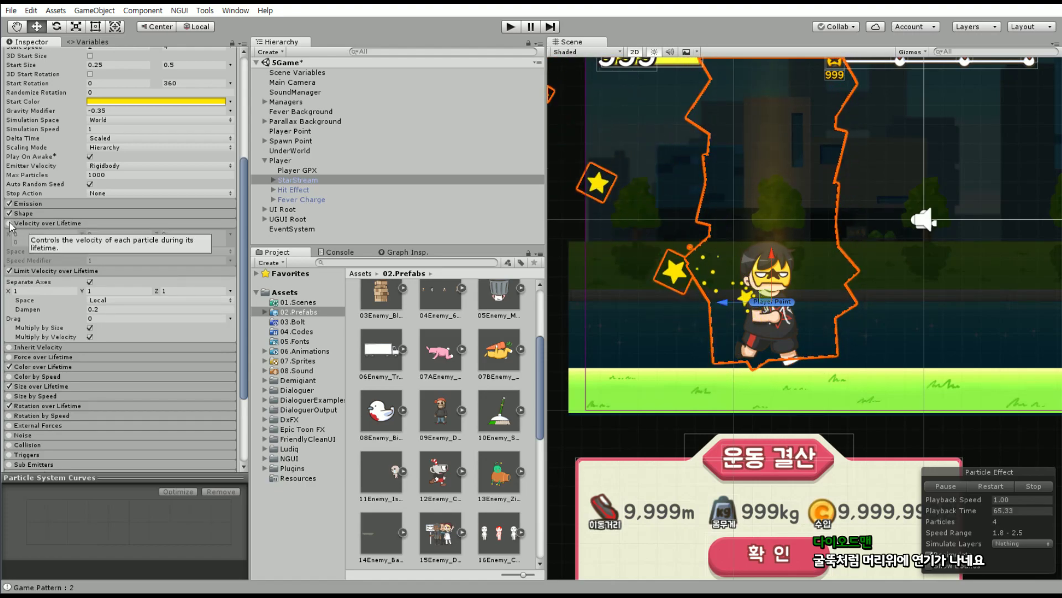
pyautogui.click(9, 271)
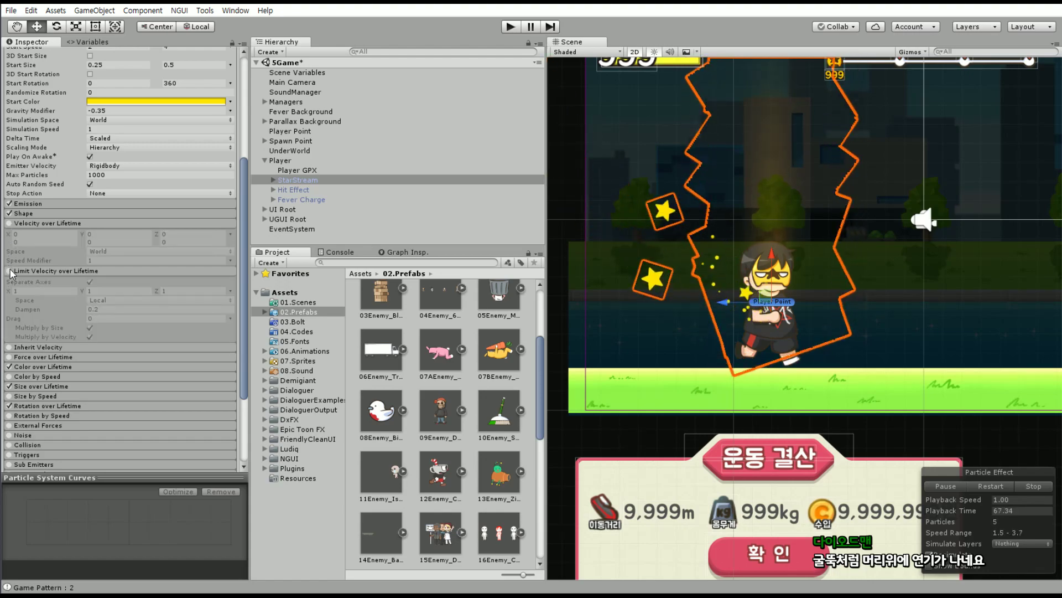
pyautogui.scroll(-1, 634, 278)
pyautogui.moveTo(706, 302); pyautogui.dragTo(777, 339, button='middle')
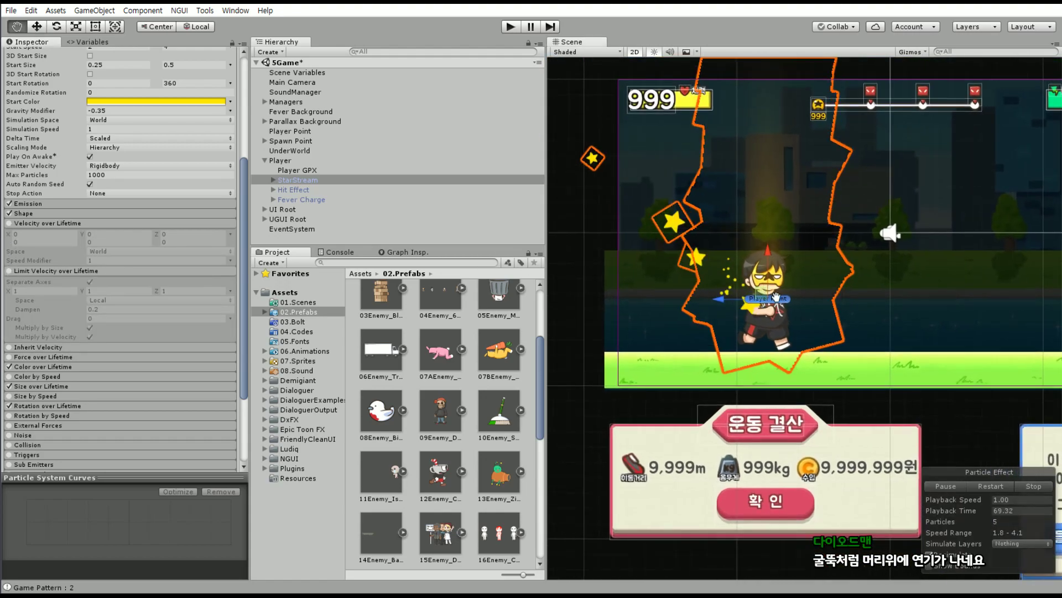
pyautogui.click(9, 270)
pyautogui.click(8, 224)
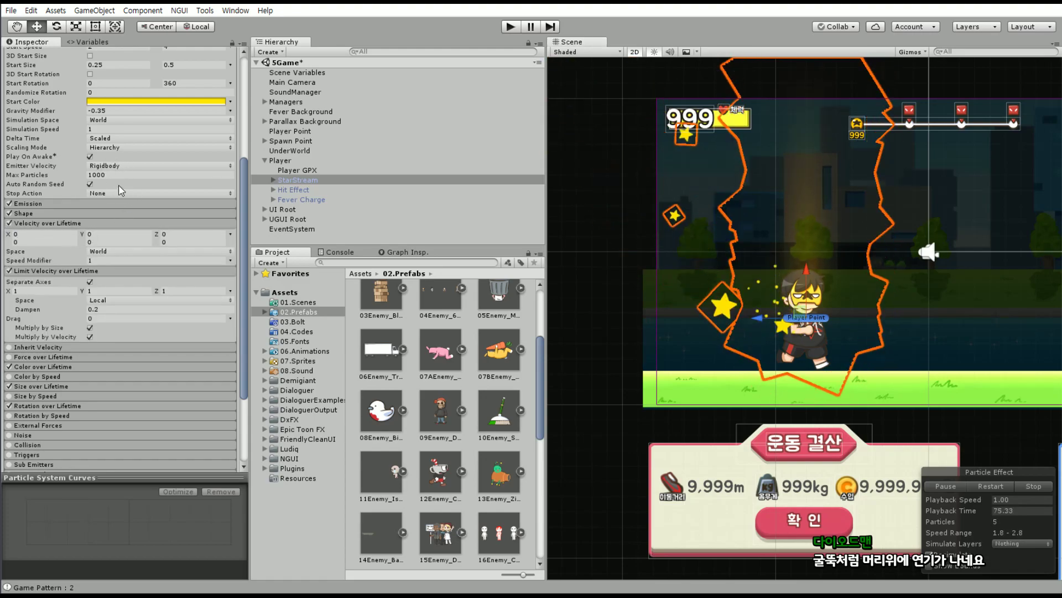
# Select StarStream's GlowTrail child, deactivate it, and restart the effect preview.
pyautogui.click(273, 180)
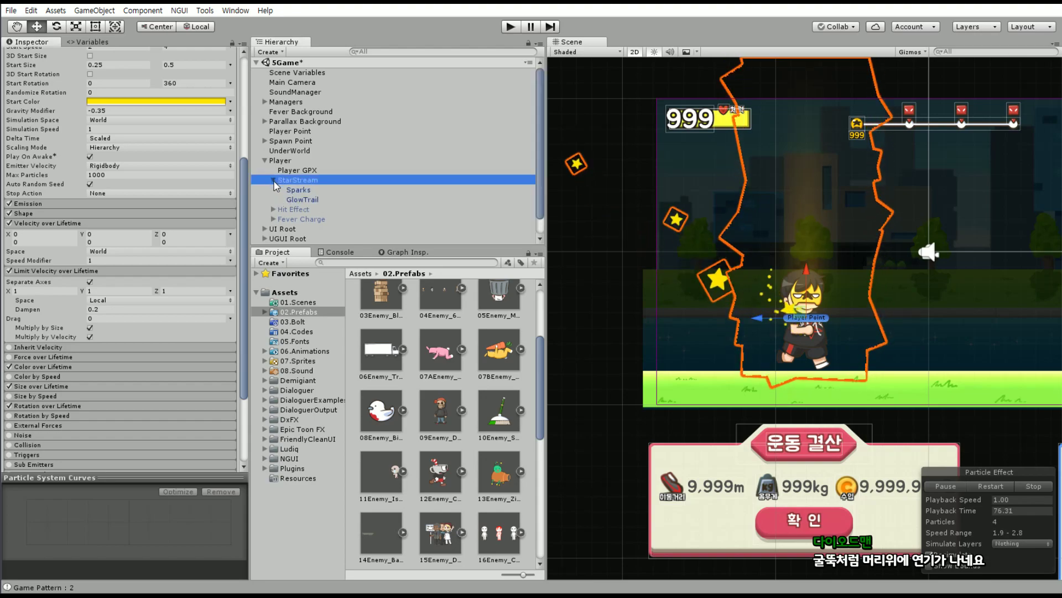
pyautogui.click(318, 200)
pyautogui.scroll(5, 110, 160)
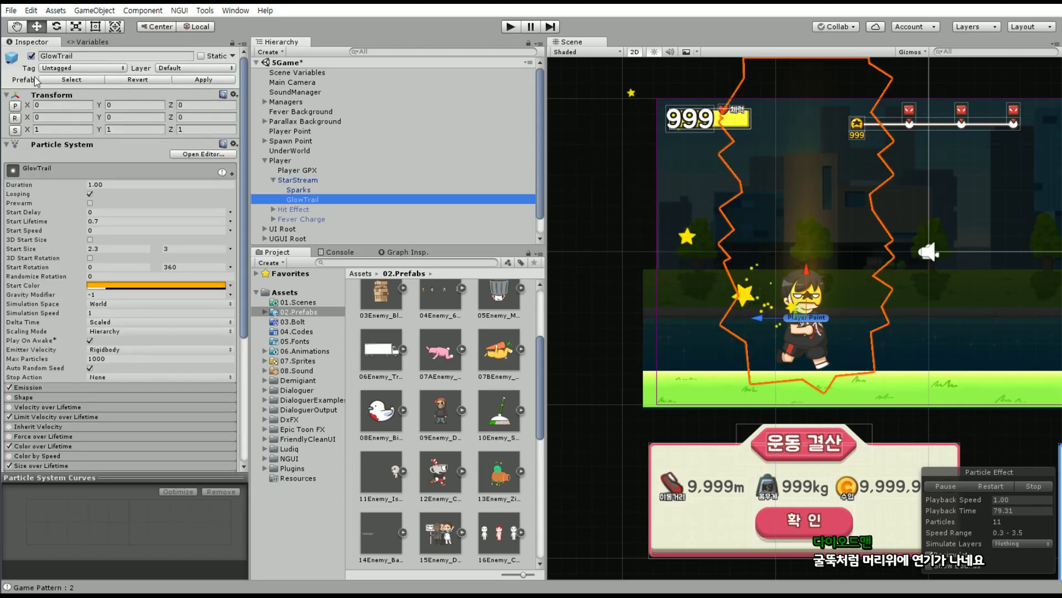
pyautogui.click(30, 56)
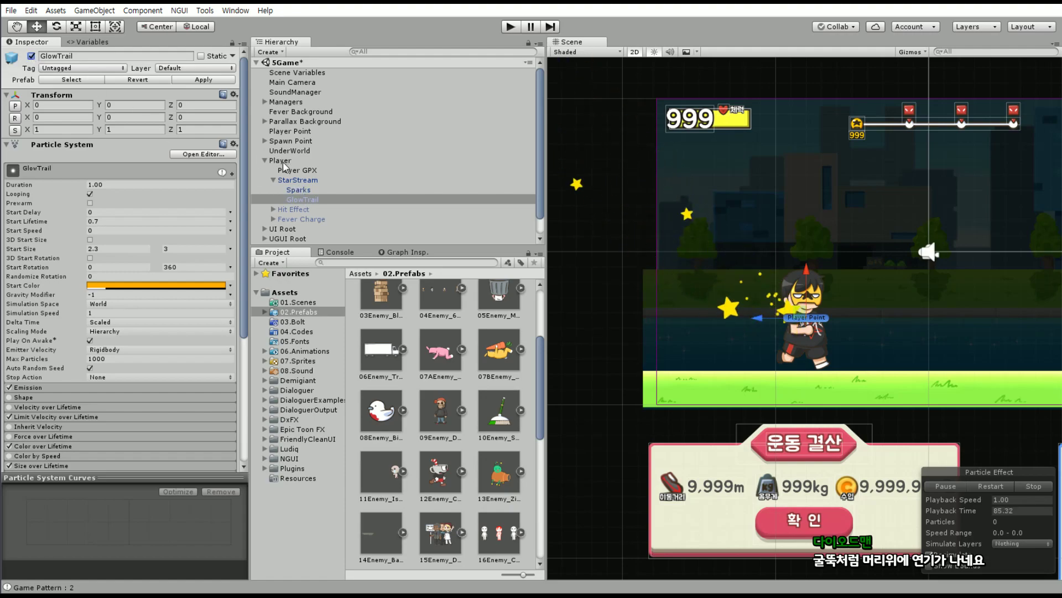
pyautogui.click(316, 191)
pyautogui.click(320, 200)
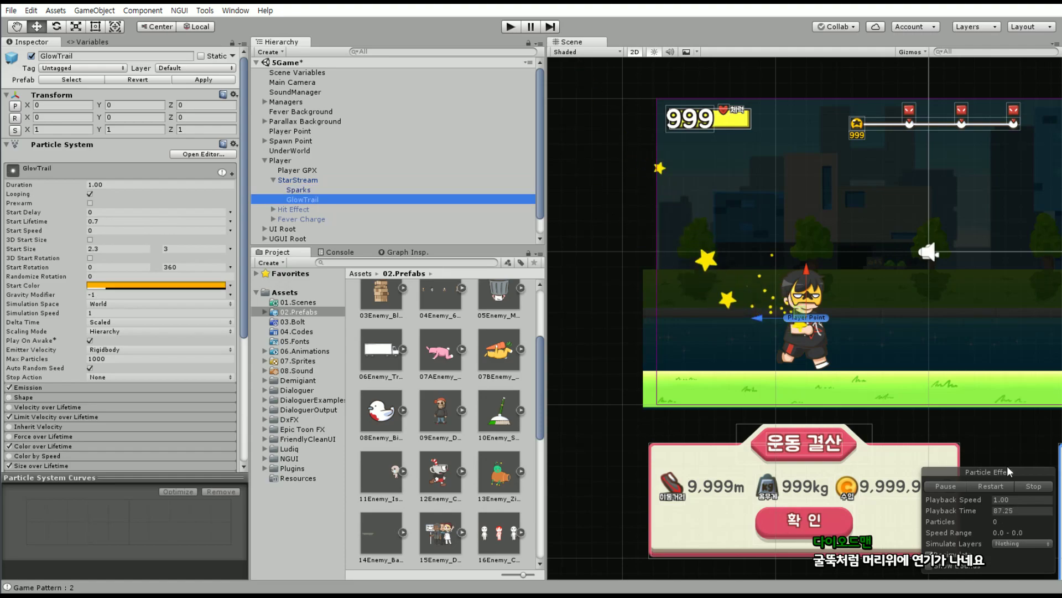
pyautogui.click(1000, 486)
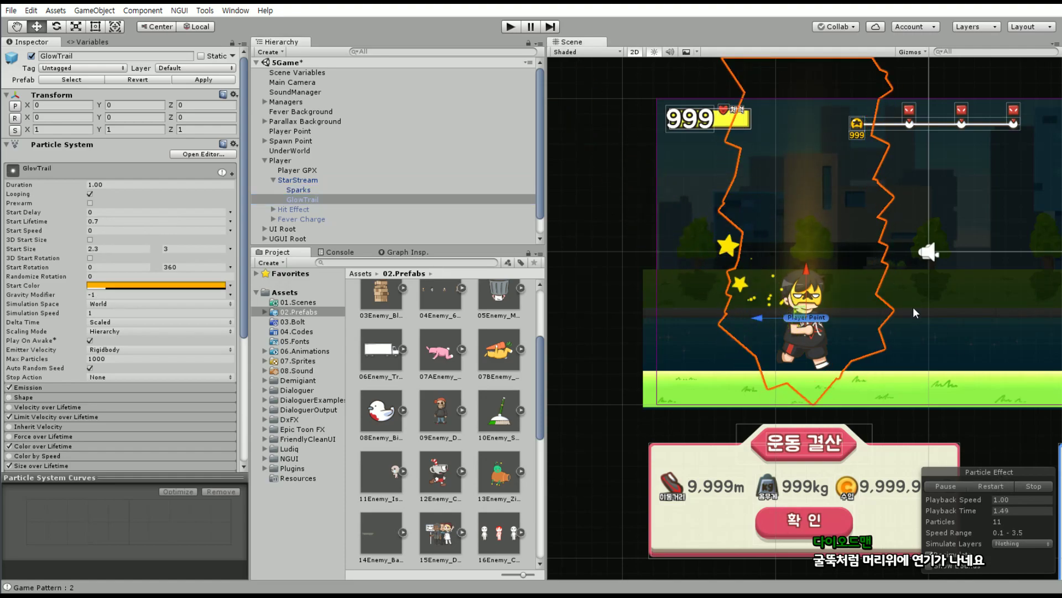
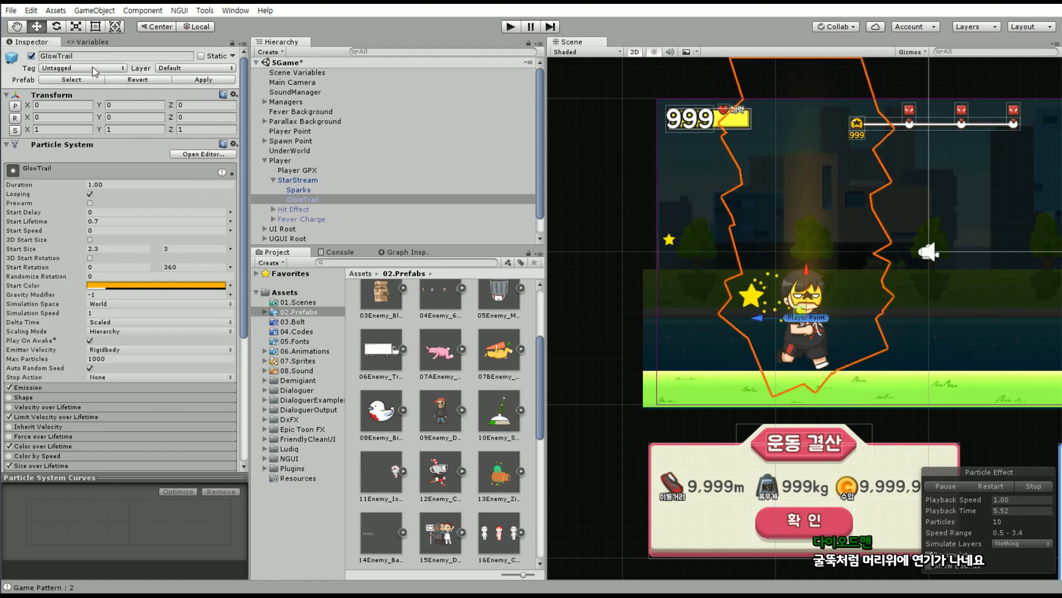
# Rotate the GlowTrail emitter around the player, then reset its Y rotation to 0.
pyautogui.click(316, 202)
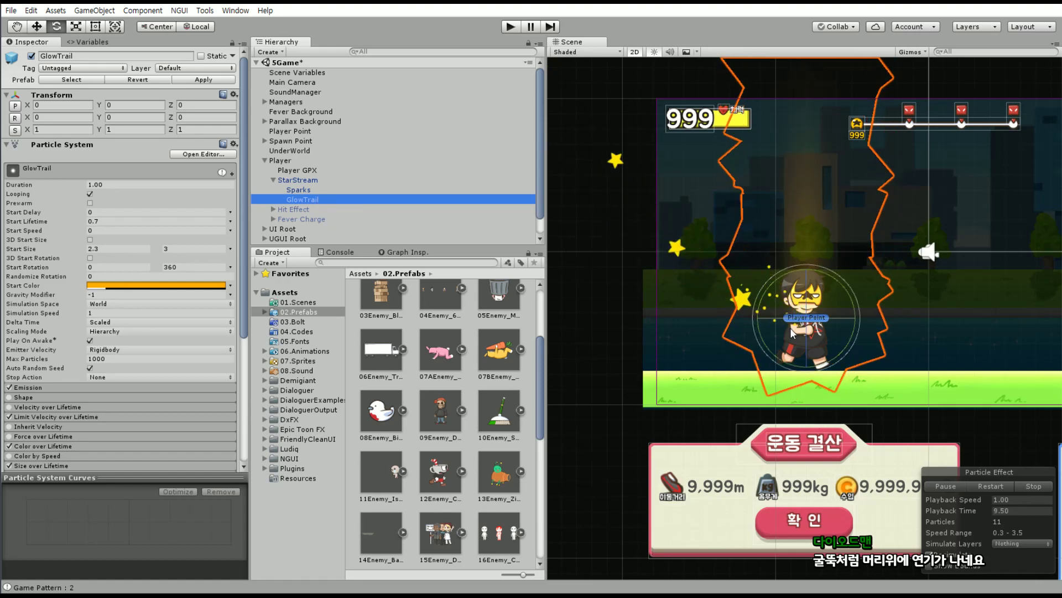
pyautogui.press('e')
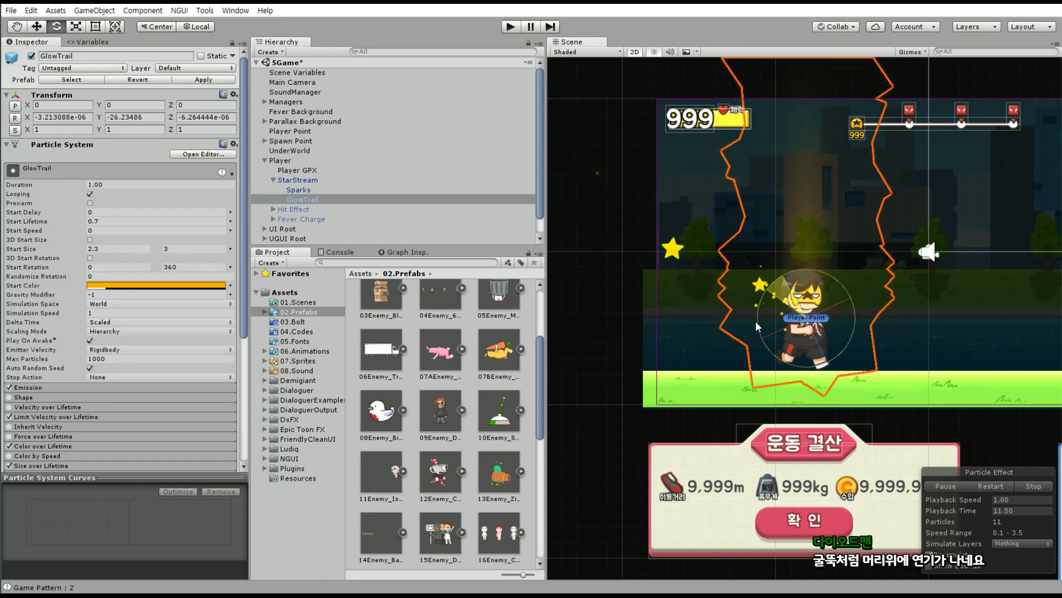
pyautogui.moveTo(756, 326); pyautogui.dragTo(762, 364)
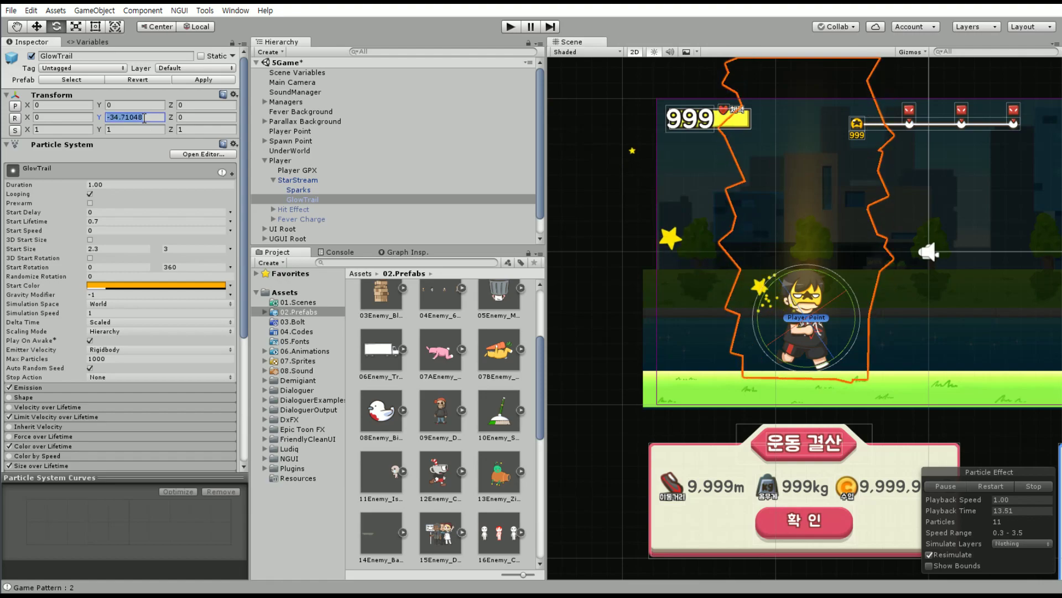
pyautogui.write('0')
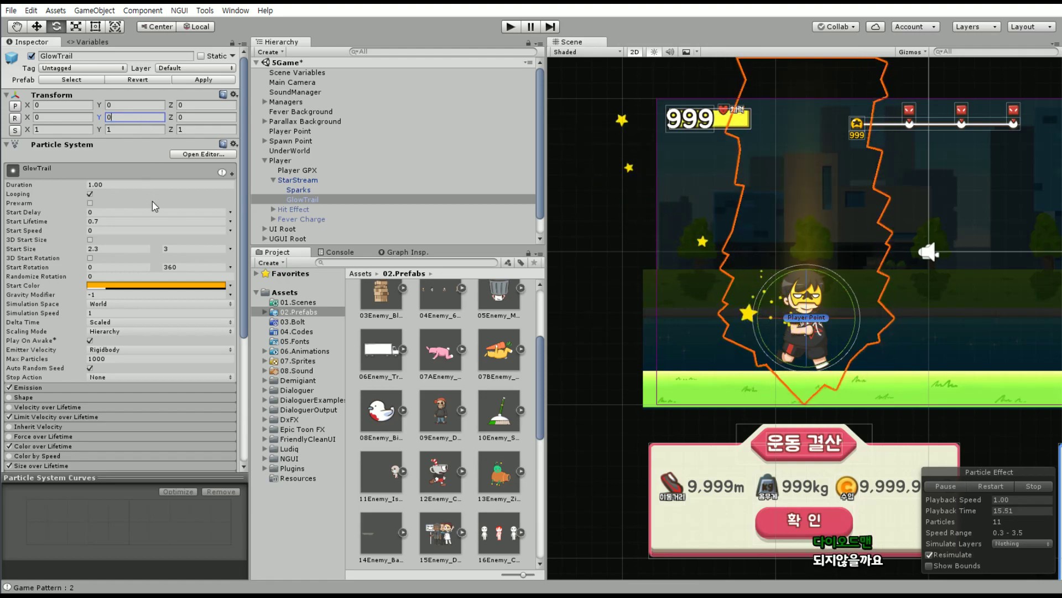
pyautogui.scroll(-3, 83, 304)
pyautogui.scroll(-2, 22, 311)
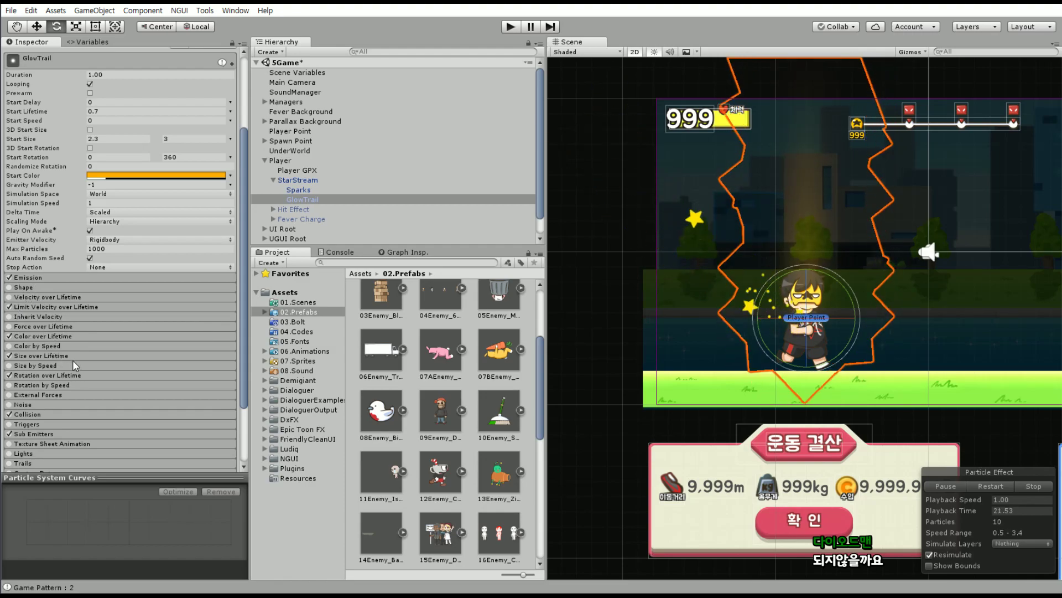
# Check GlowTrail's Collision module and enable Limit Velocity over Lifetime.
pyautogui.scroll(-3, 95, 359)
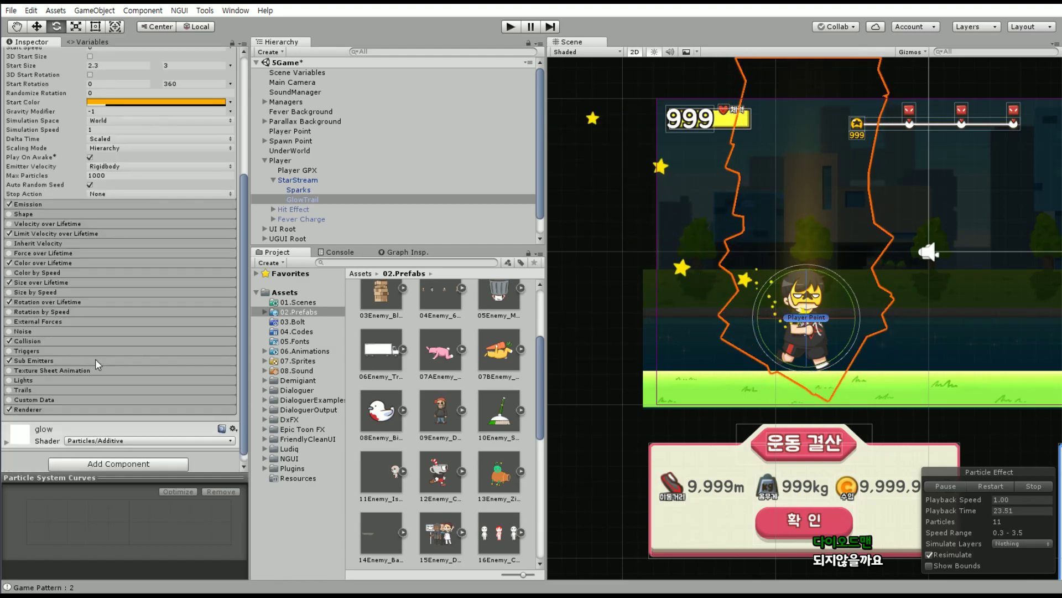
pyautogui.click(63, 341)
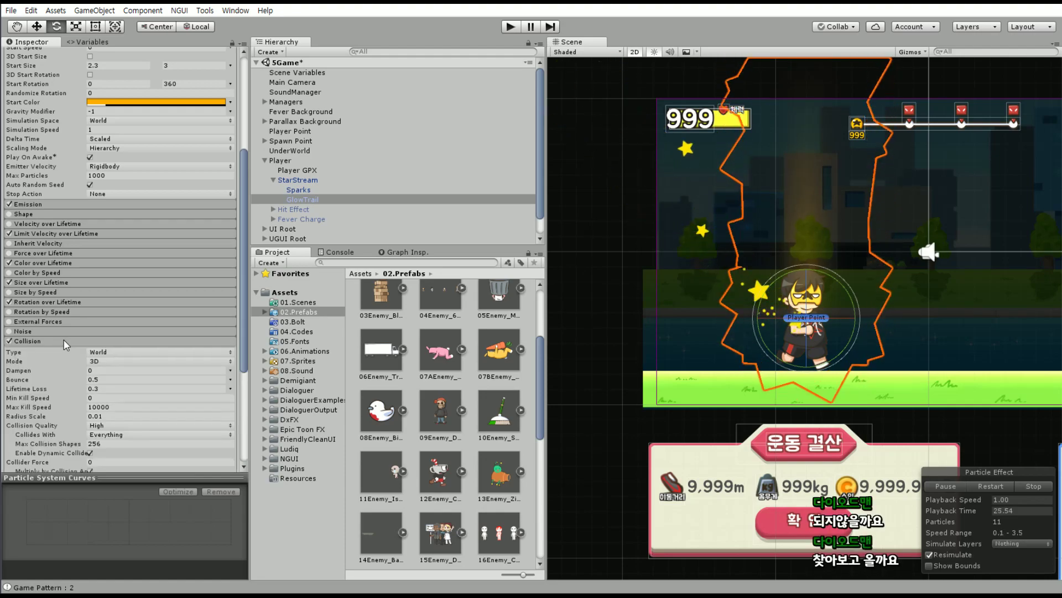
pyautogui.click(65, 340)
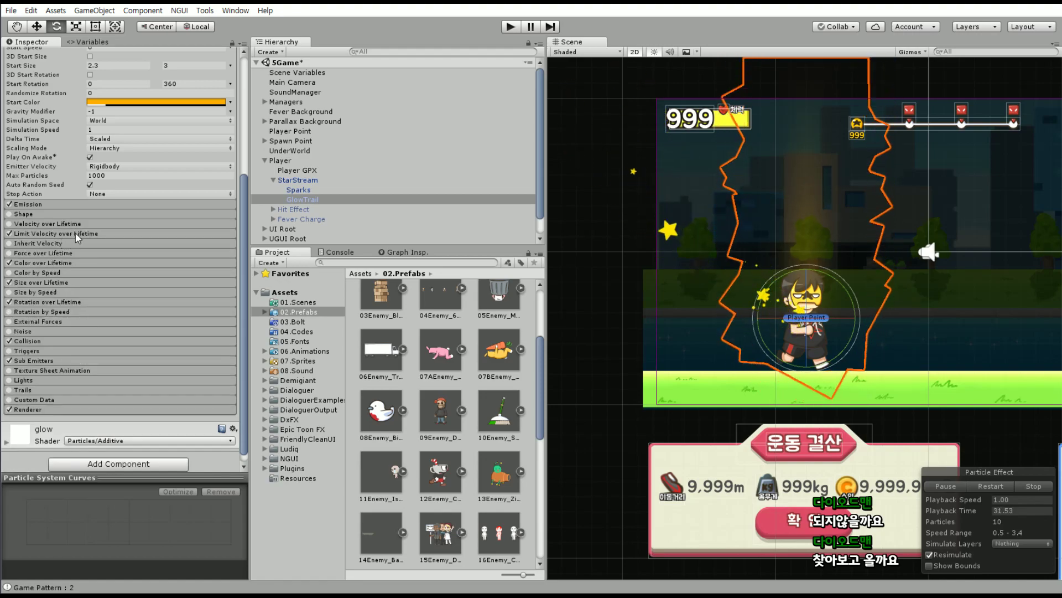
pyautogui.click(11, 237)
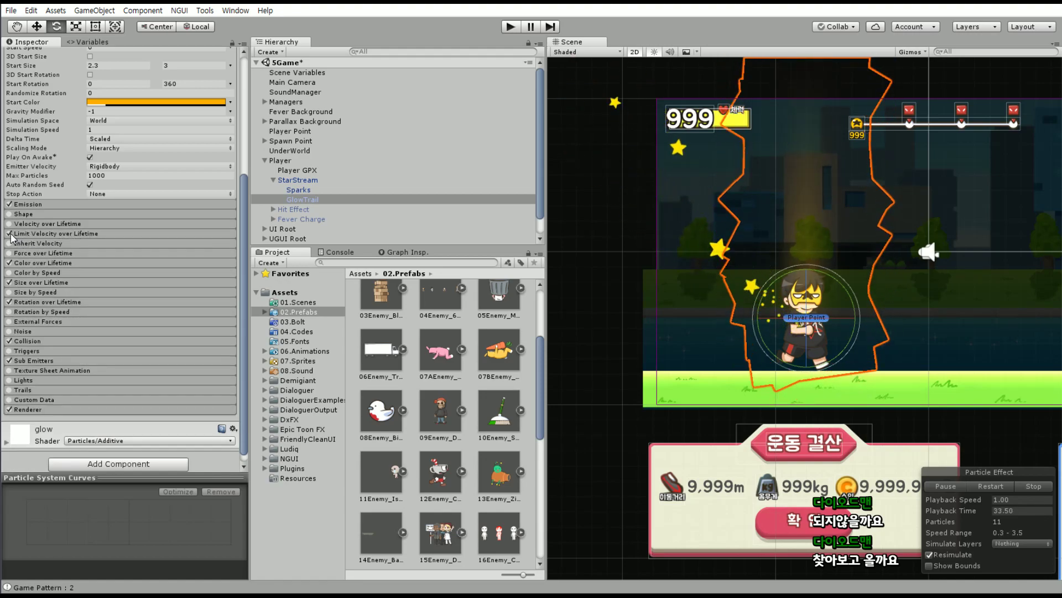
# Recentre the player in the Scene view and expand GlowTrail's Renderer module.
pyautogui.moveTo(801, 79); pyautogui.dragTo(757, 156, button='middle')
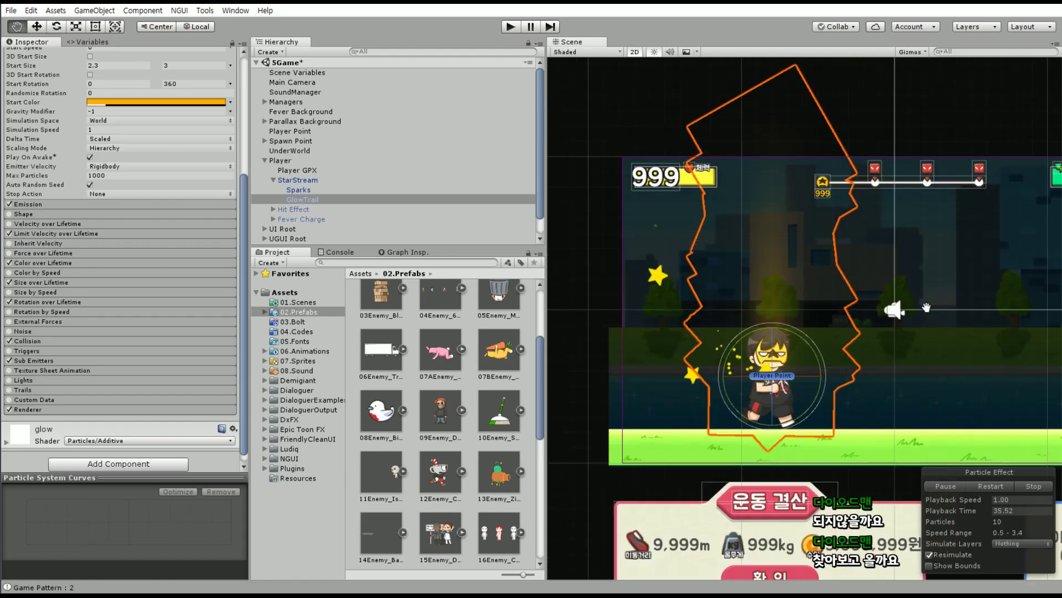
pyautogui.scroll(-1, 74, 362)
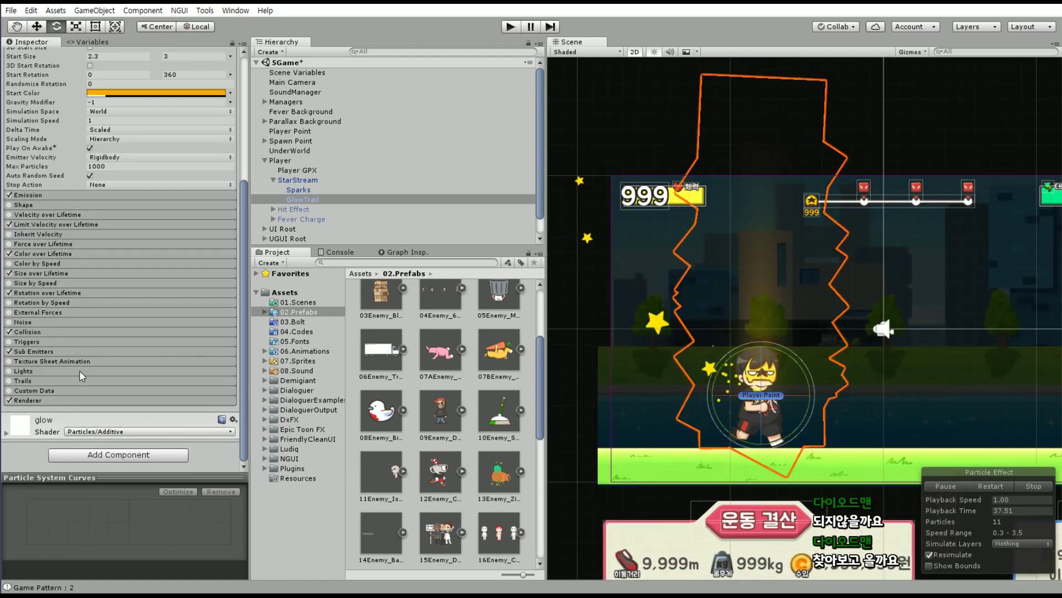
pyautogui.click(52, 401)
pyautogui.scroll(-3, 75, 379)
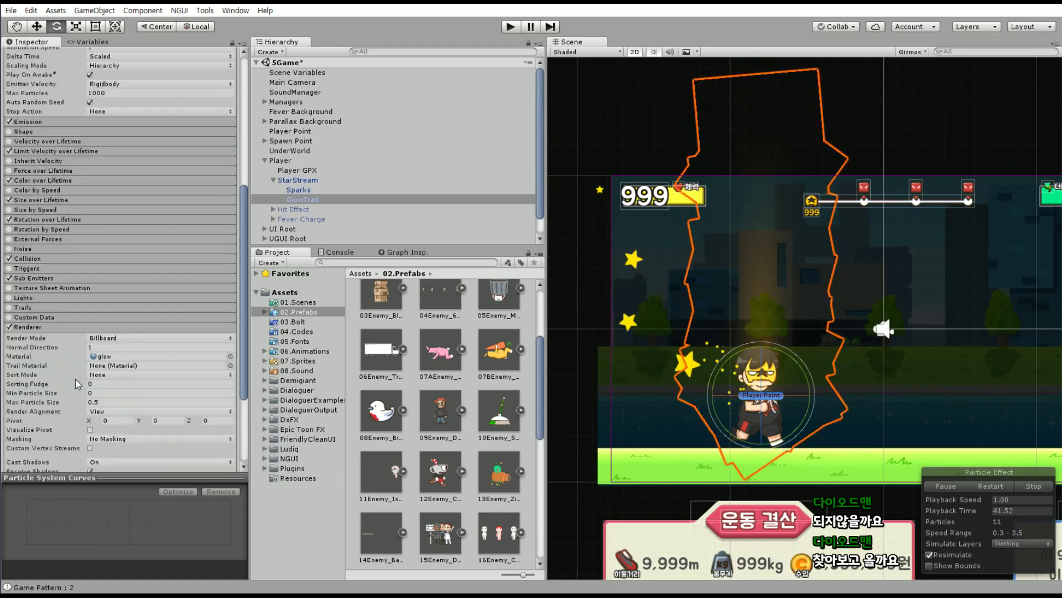
pyautogui.scroll(-3, 75, 378)
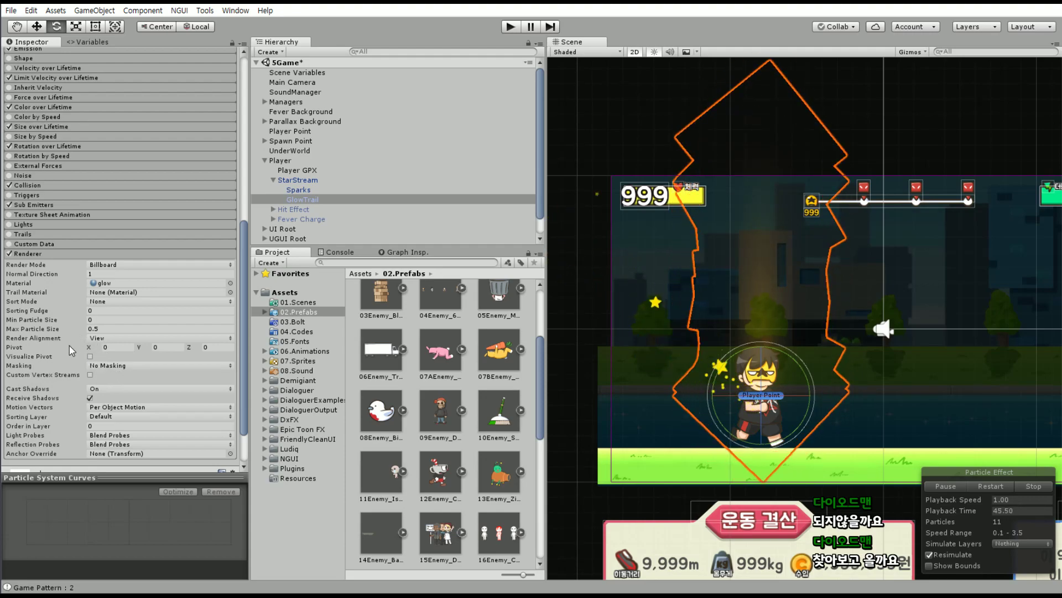
# Expand GlowTrail's Sub Emitters, Collision, Rotation, Size, Color and Limit Velocity over Lifetime modules.
pyautogui.click(55, 205)
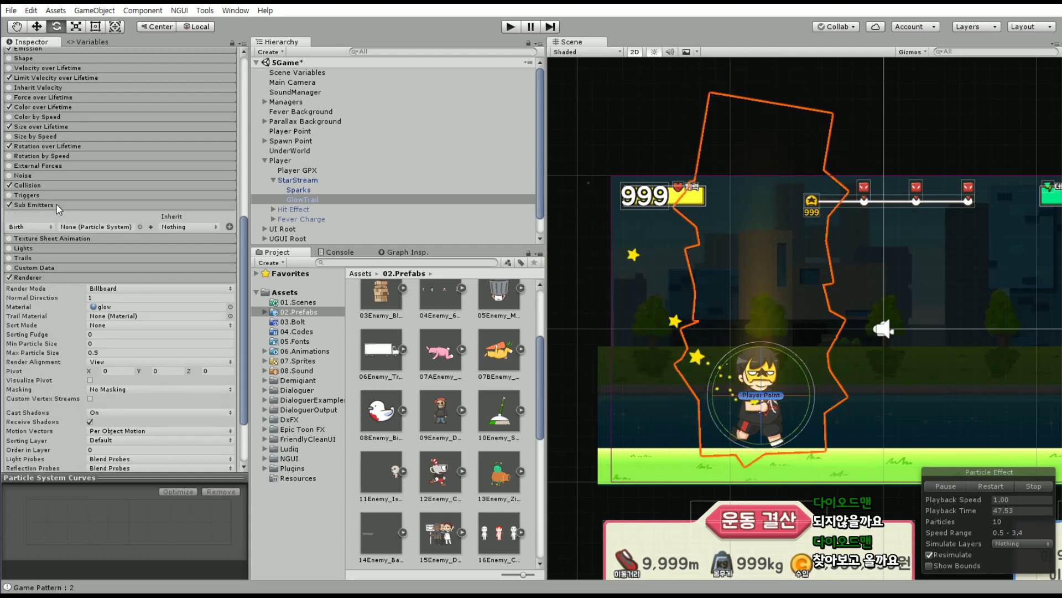
pyautogui.click(50, 184)
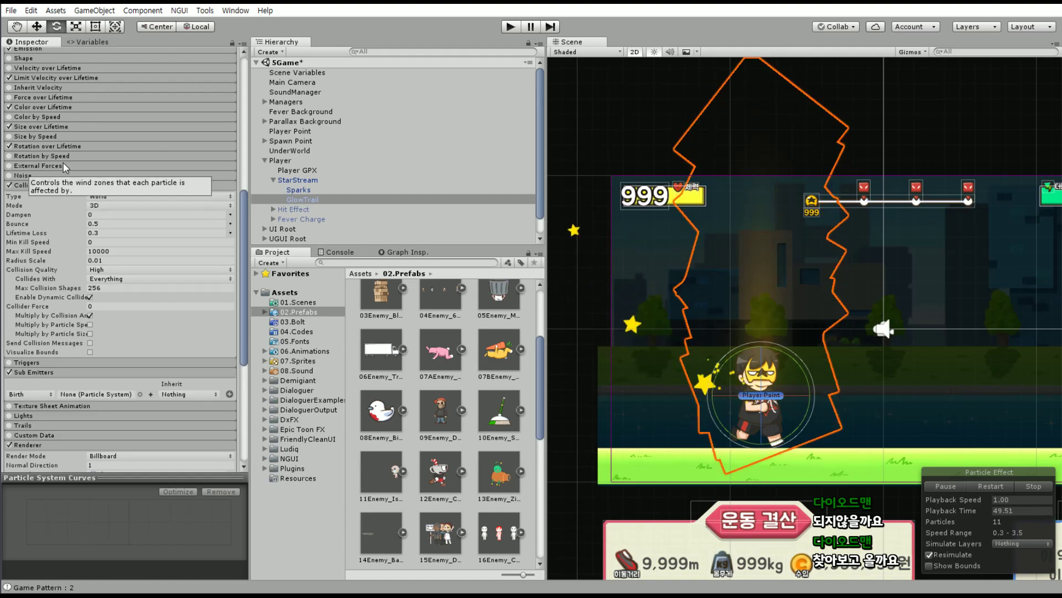
pyautogui.click(81, 147)
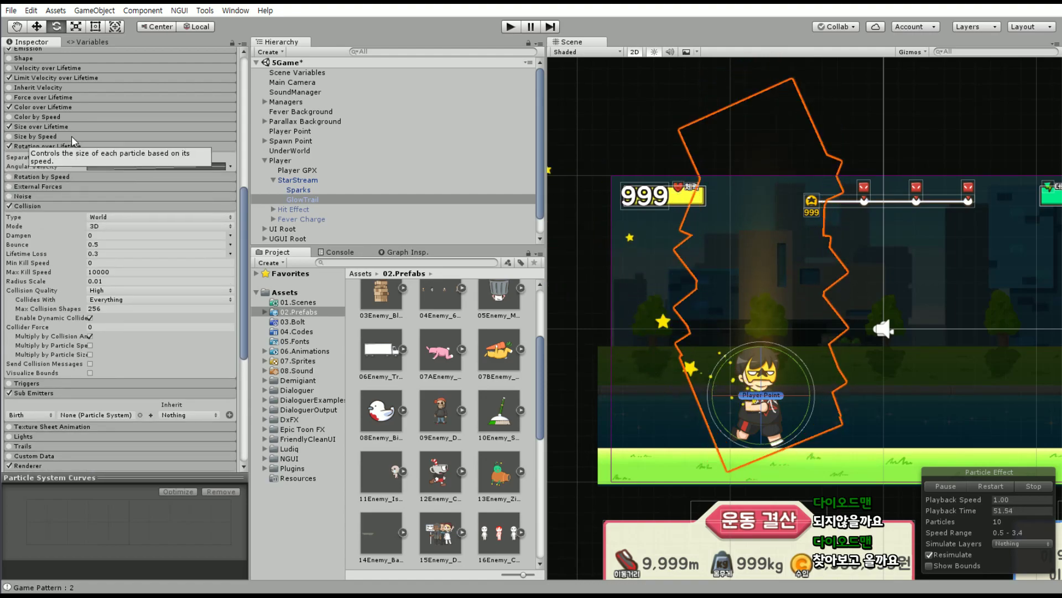
pyautogui.click(63, 127)
pyautogui.scroll(1, 66, 177)
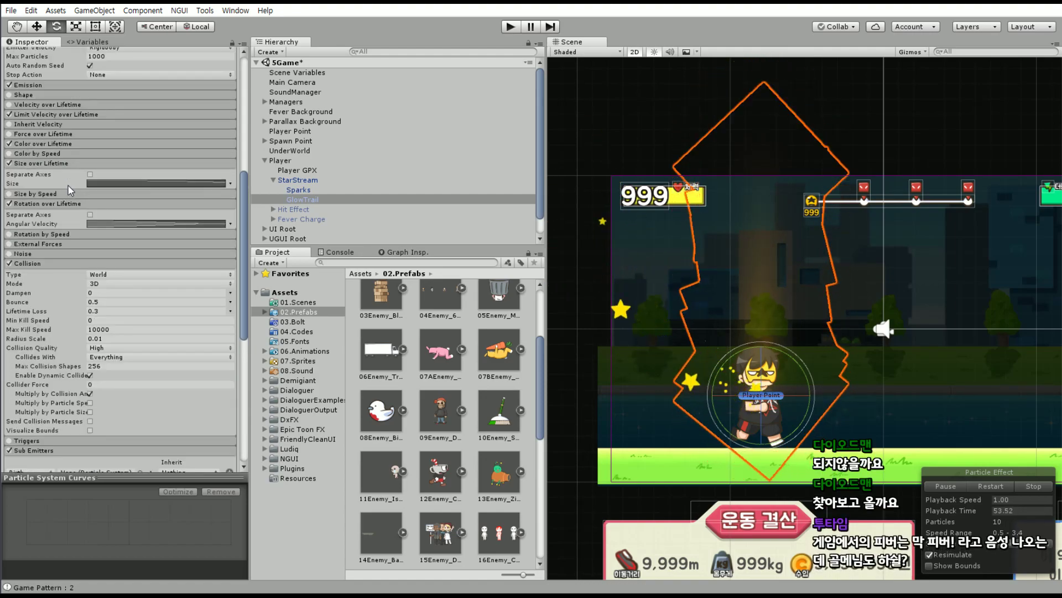
pyautogui.scroll(1, 68, 184)
pyautogui.click(54, 181)
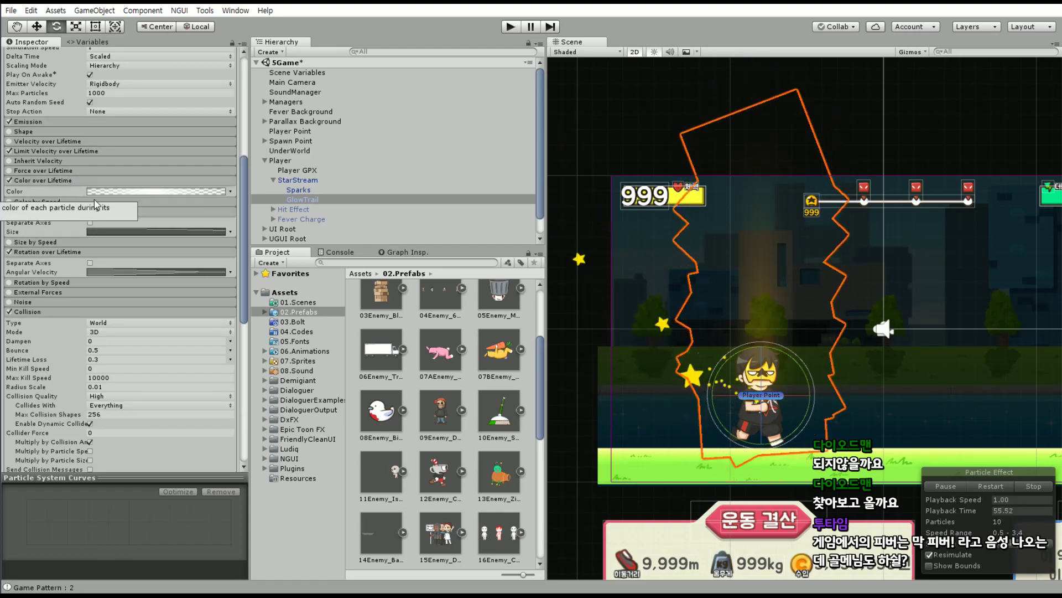
pyautogui.click(48, 152)
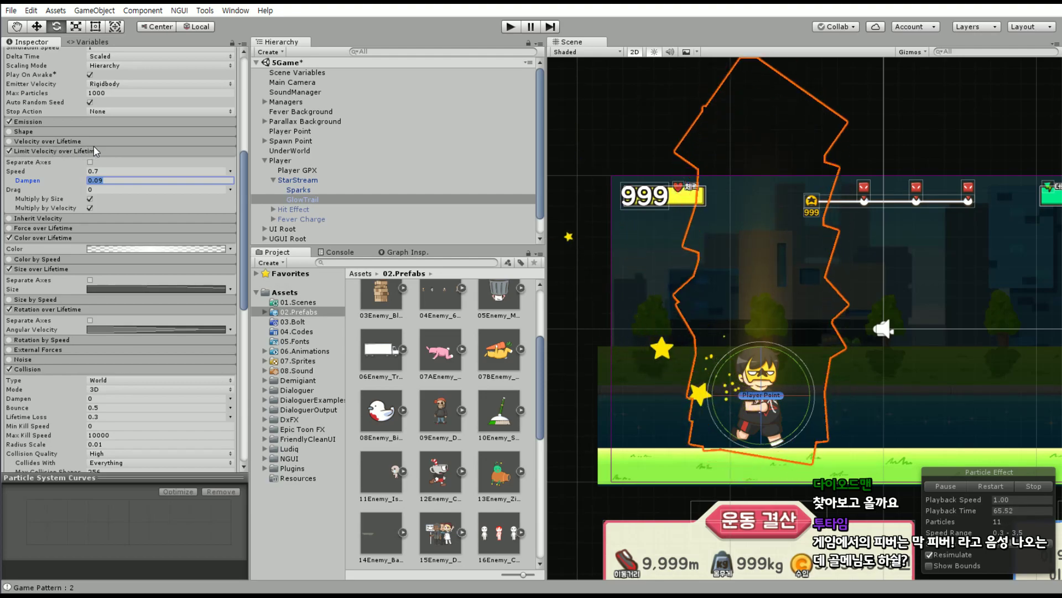
pyautogui.scroll(3, 94, 146)
pyautogui.scroll(3, 111, 188)
pyautogui.scroll(3, 122, 221)
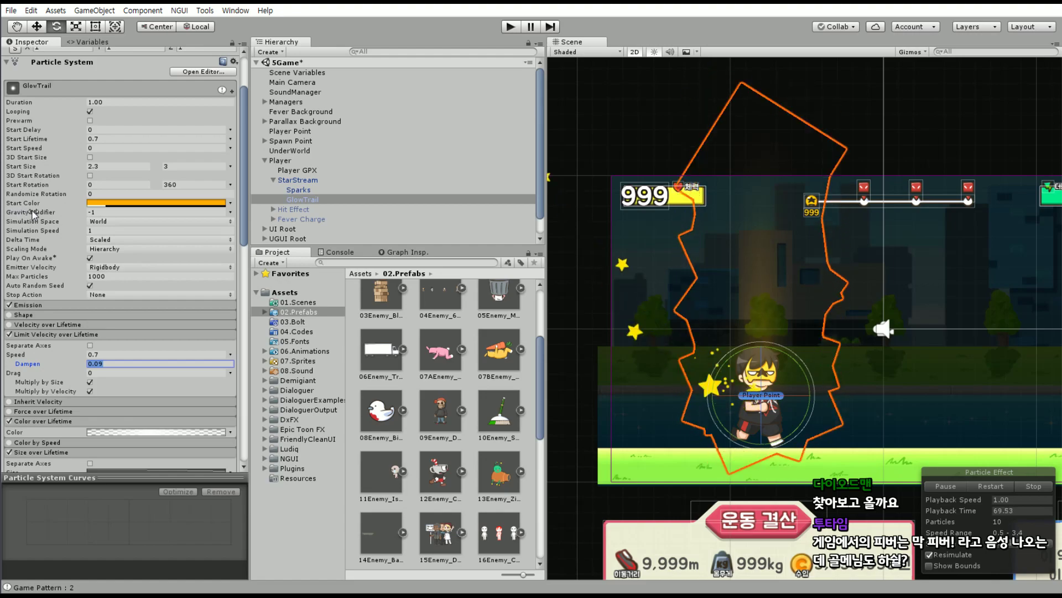
# Enter 0 as GlowTrail's Gravity Modifier and frame the player to watch the stars.
pyautogui.click(62, 214)
pyautogui.write('0')
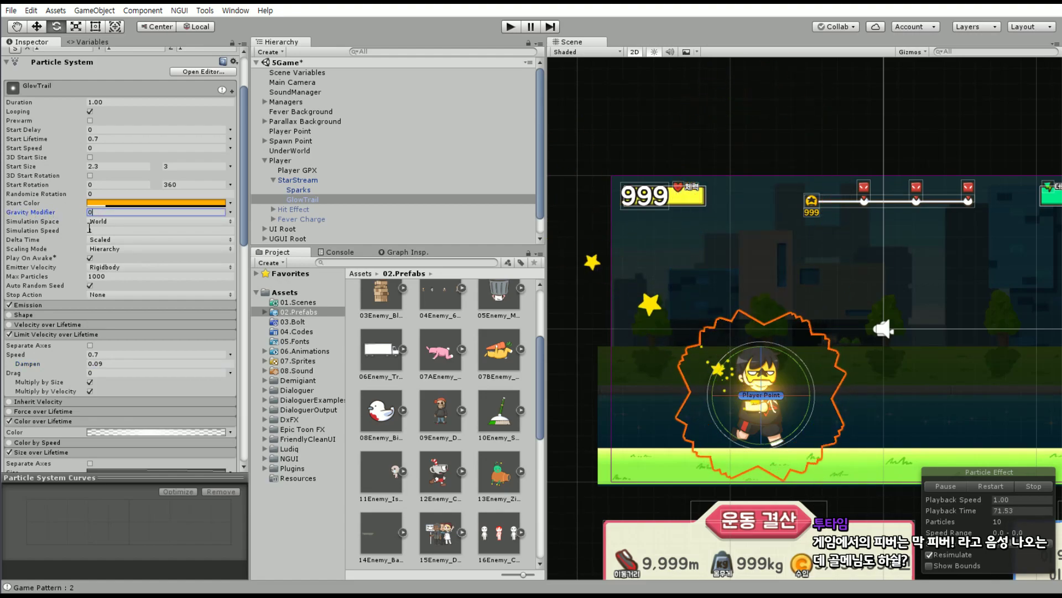
pyautogui.scroll(5, 813, 455)
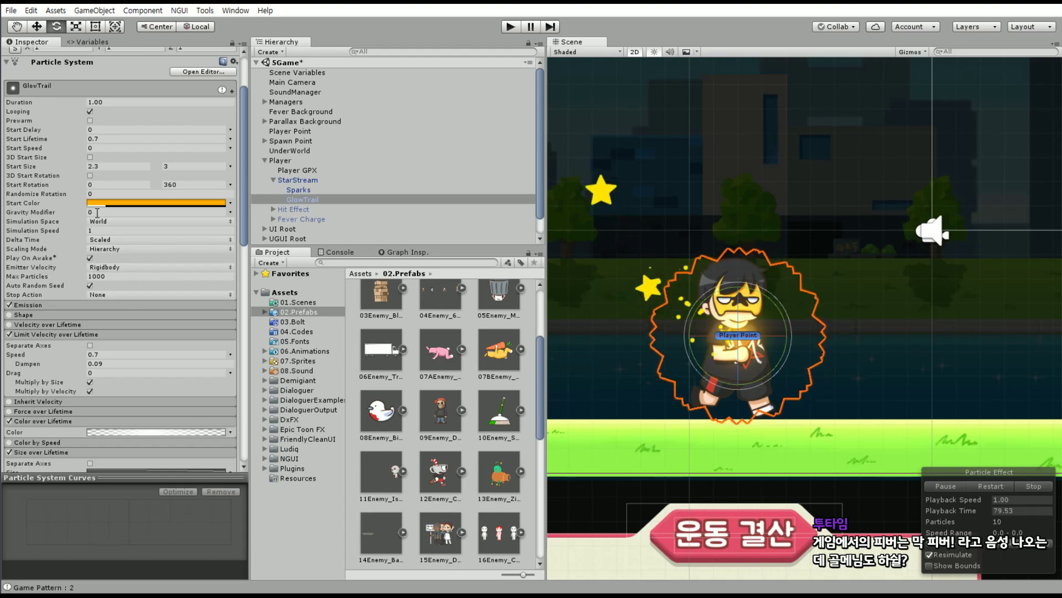
pyautogui.moveTo(625, 373); pyautogui.dragTo(673, 357, button='middle')
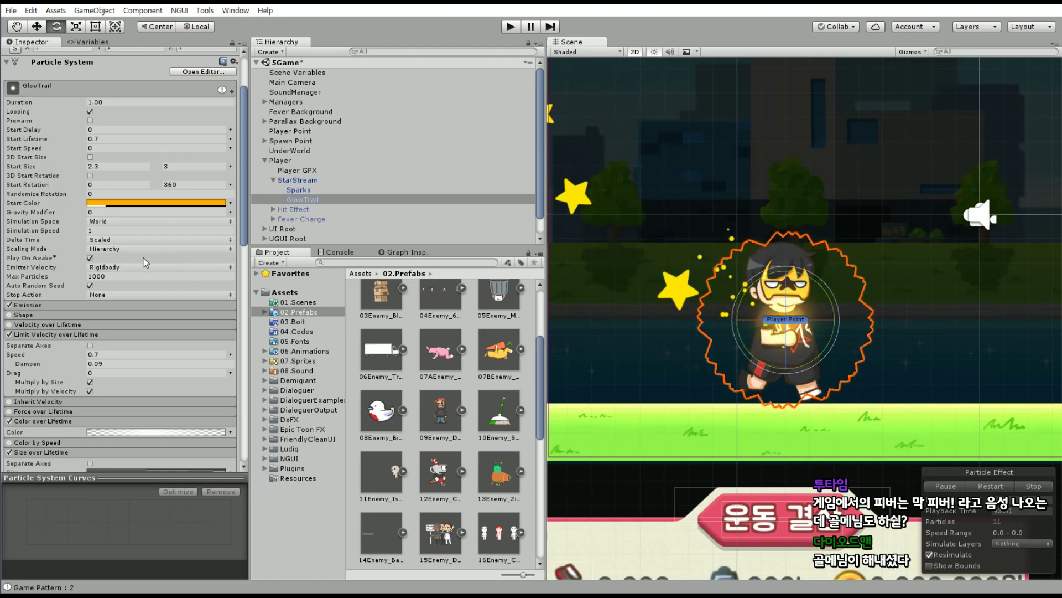
# Turn on GlowTrail's Shape module and switch its emission shape from Sphere to Cone.
pyautogui.click(9, 315)
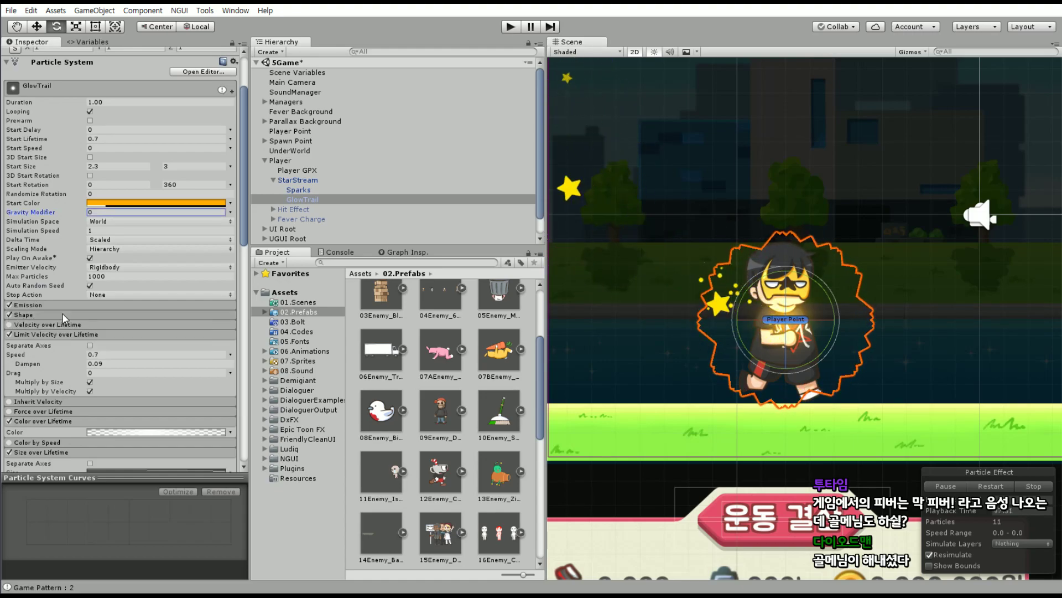
pyautogui.click(27, 315)
pyautogui.click(127, 327)
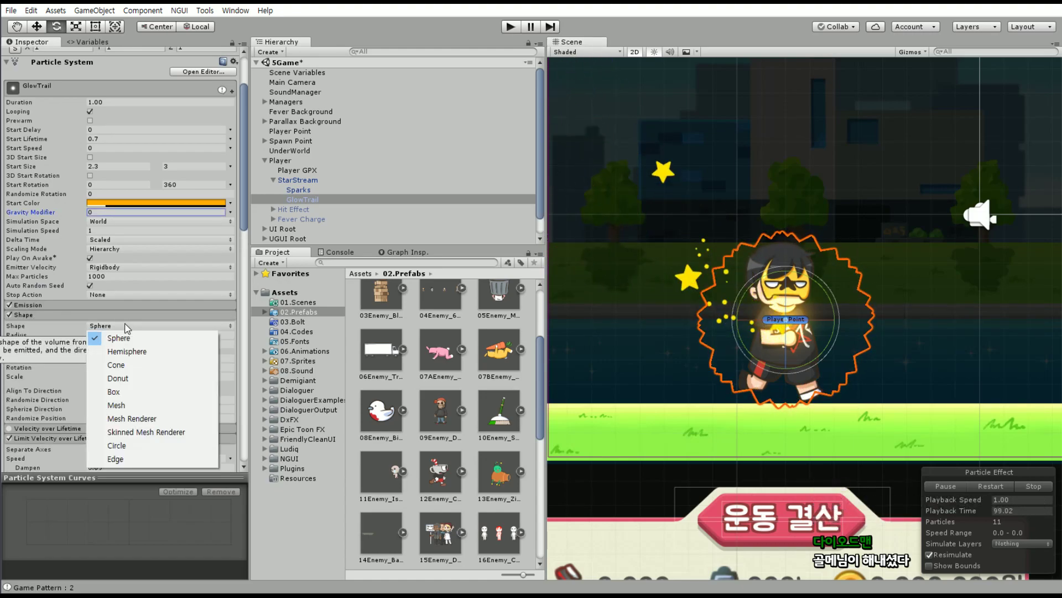
pyautogui.click(136, 364)
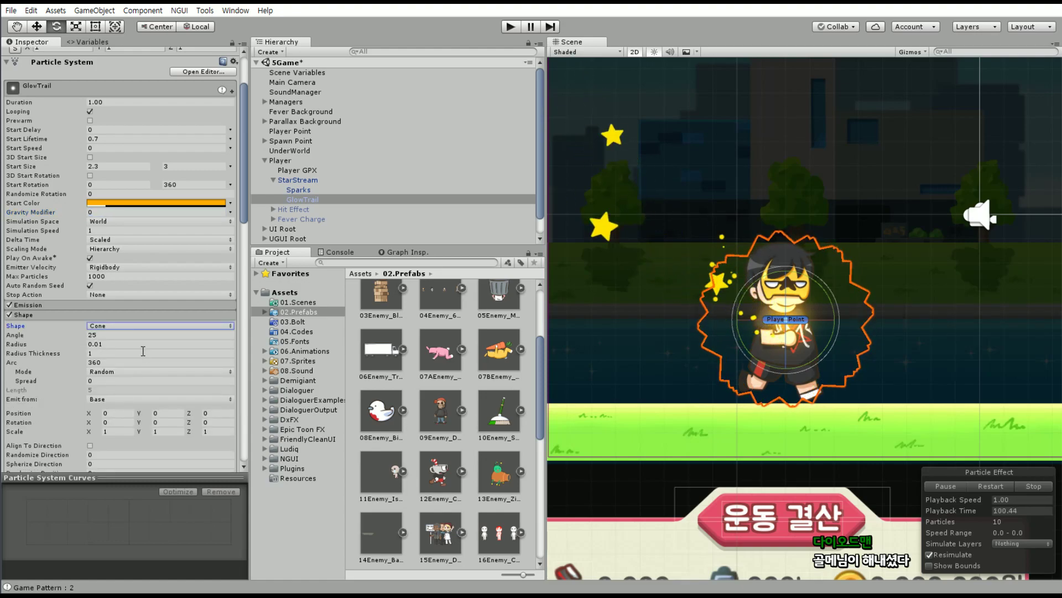
pyautogui.scroll(-2, 743, 328)
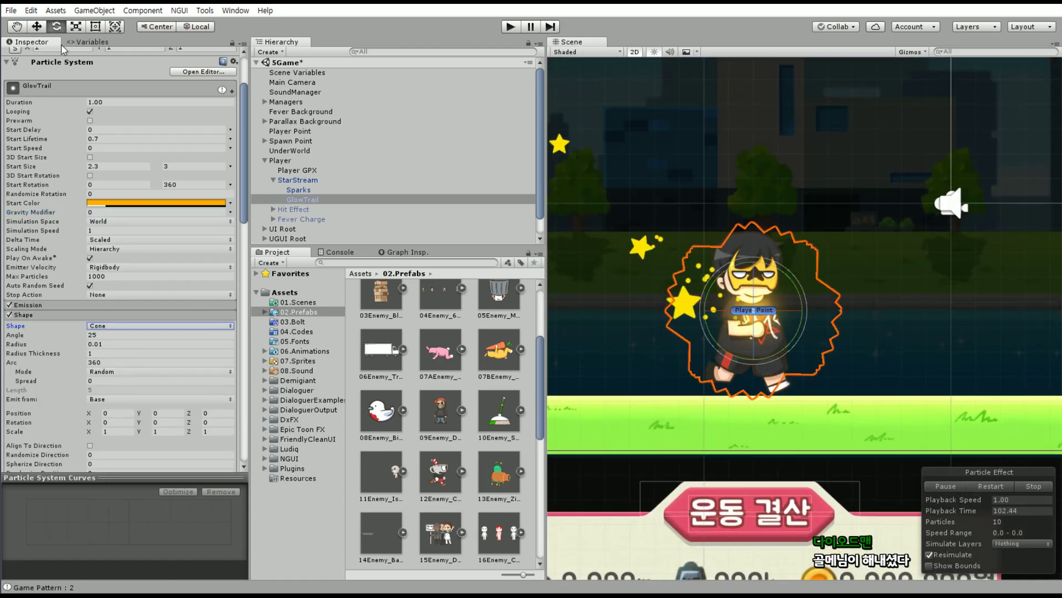
pyautogui.scroll(3, 76, 100)
pyautogui.click(44, 32)
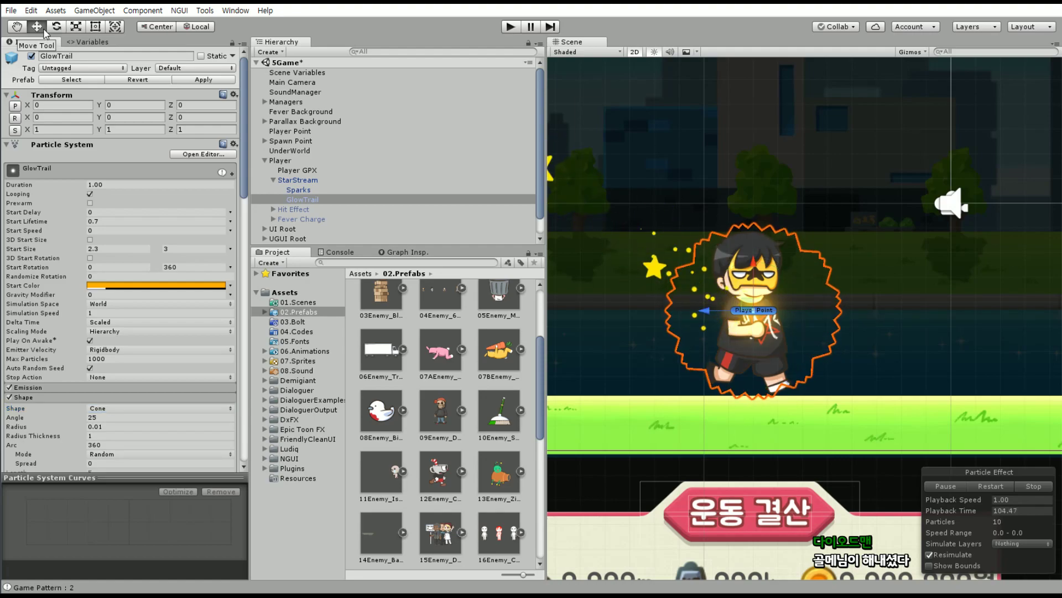
pyautogui.scroll(-3, 123, 261)
pyautogui.scroll(-2, 122, 262)
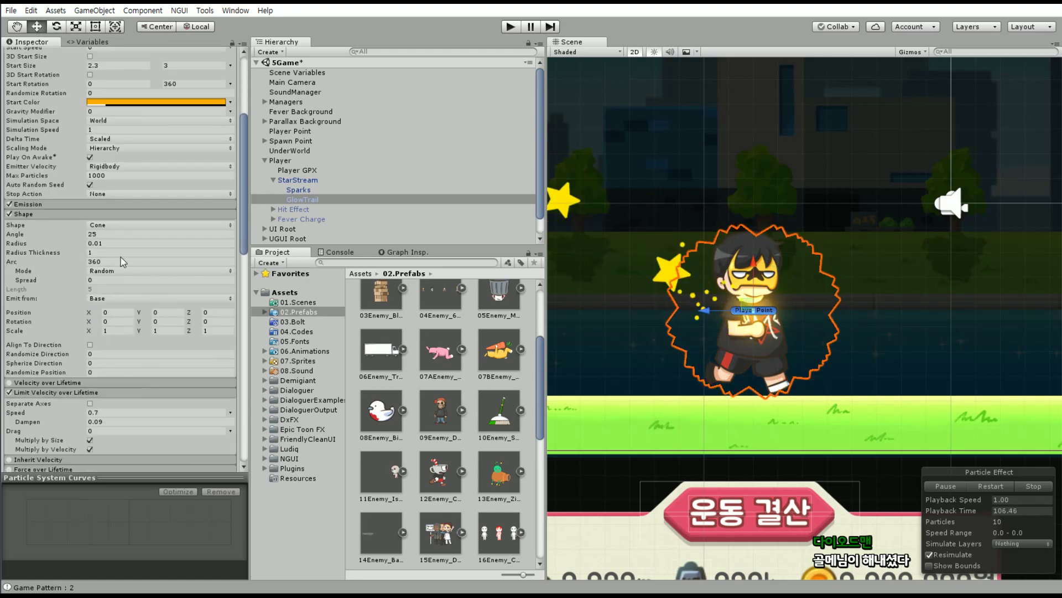
# Switch the Scene view to 3D perspective and orbit around the player.
pyautogui.click(635, 52)
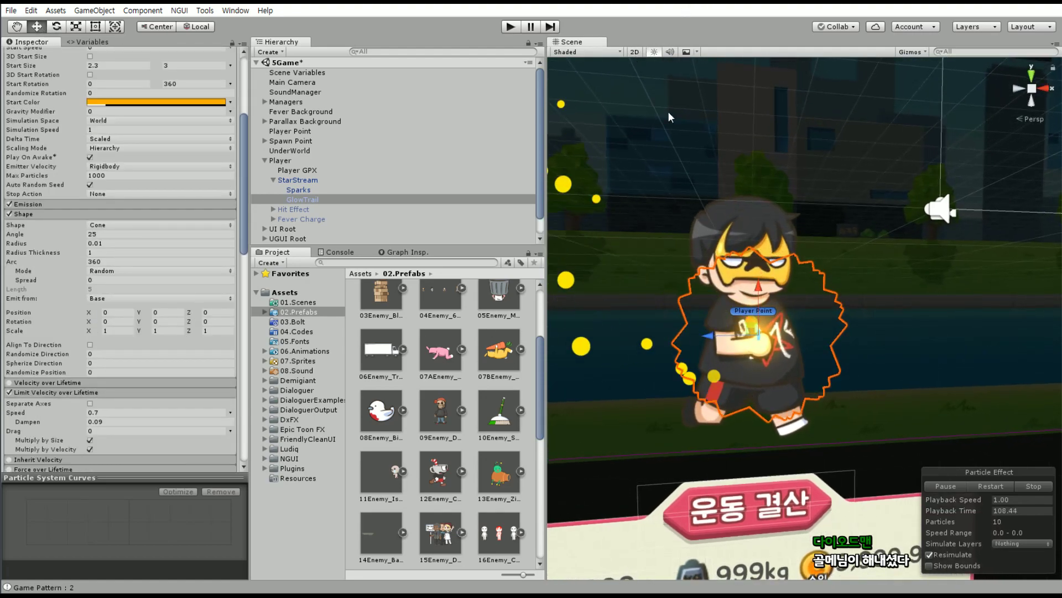
pyautogui.keyDown('alt'); pyautogui.moveTo(895, 319); pyautogui.dragTo(686, 408); pyautogui.keyUp('alt')
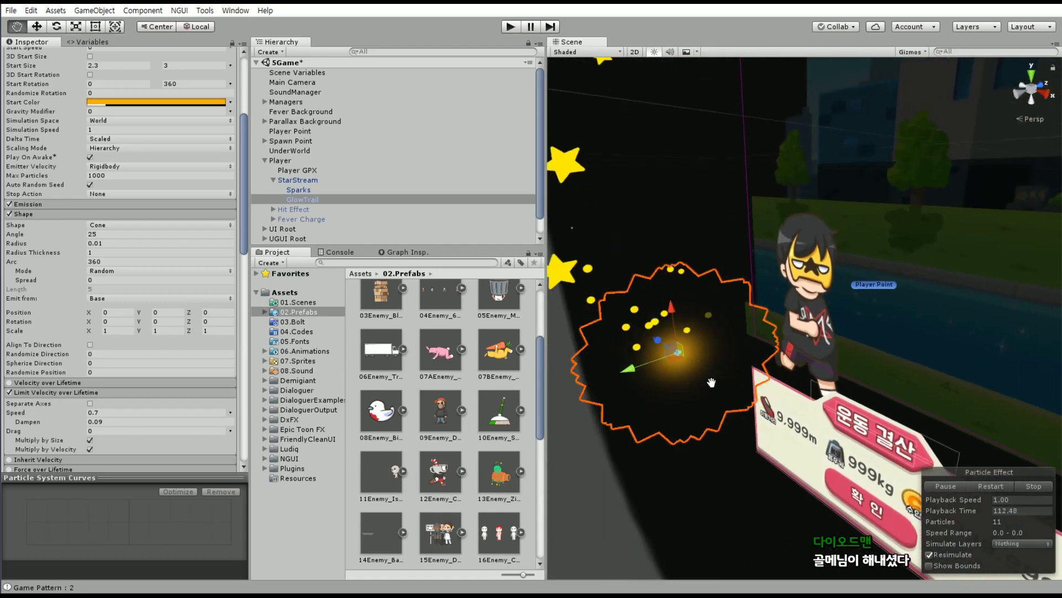
pyautogui.keyDown('alt'); pyautogui.moveTo(686, 408); pyautogui.dragTo(721, 381); pyautogui.keyUp('alt')
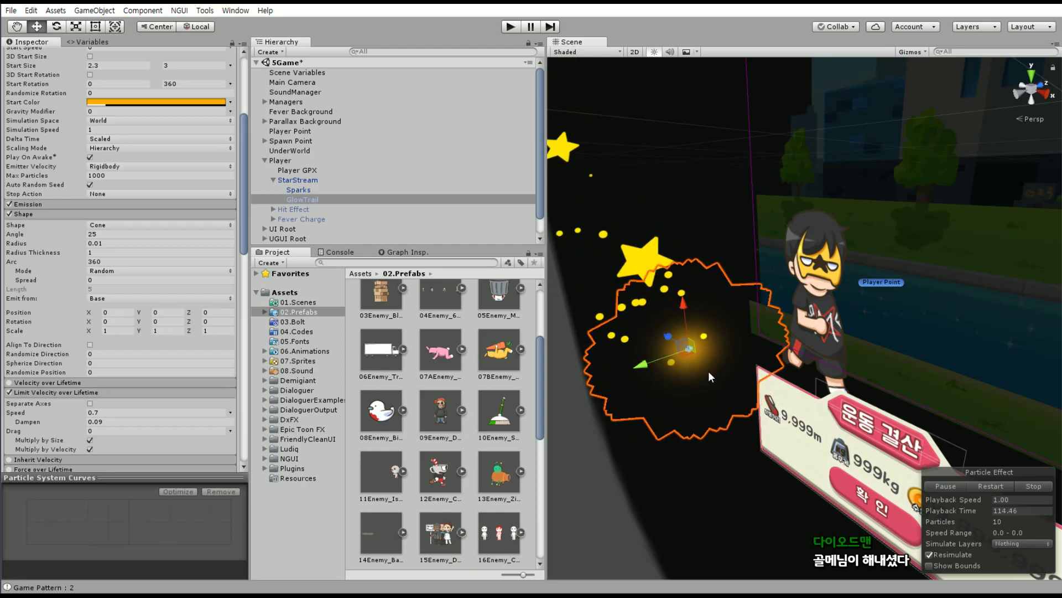
pyautogui.keyDown('alt'); pyautogui.moveTo(708, 370); pyautogui.dragTo(735, 359); pyautogui.keyUp('alt')
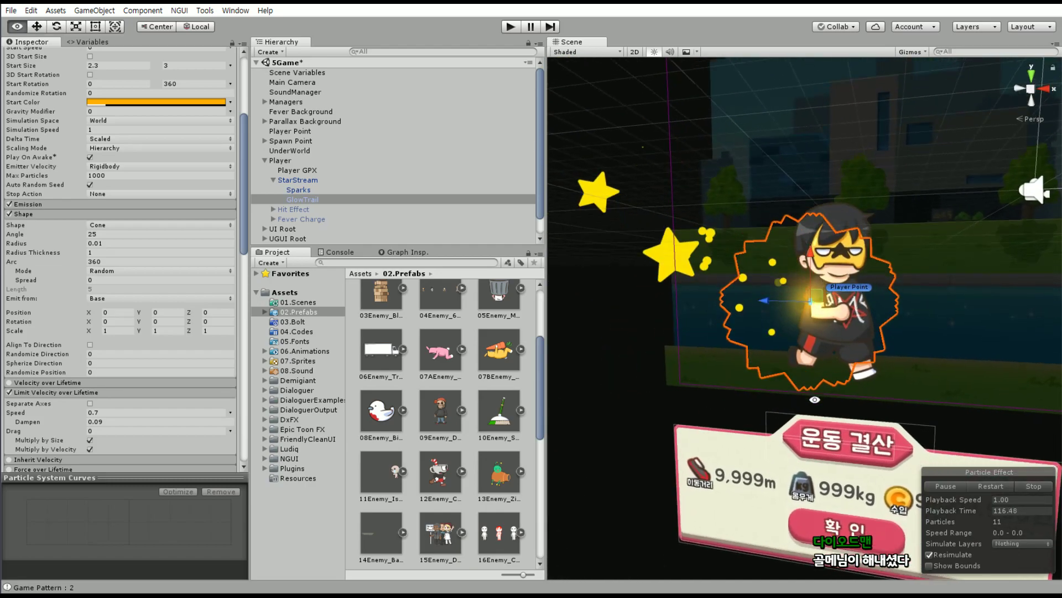
pyautogui.moveTo(760, 427)
pyautogui.keyDown('alt'); pyautogui.mouseDown()
pyautogui.moveTo(743, 460)
pyautogui.moveTo(766, 395)
pyautogui.mouseUp(); pyautogui.keyUp('alt')
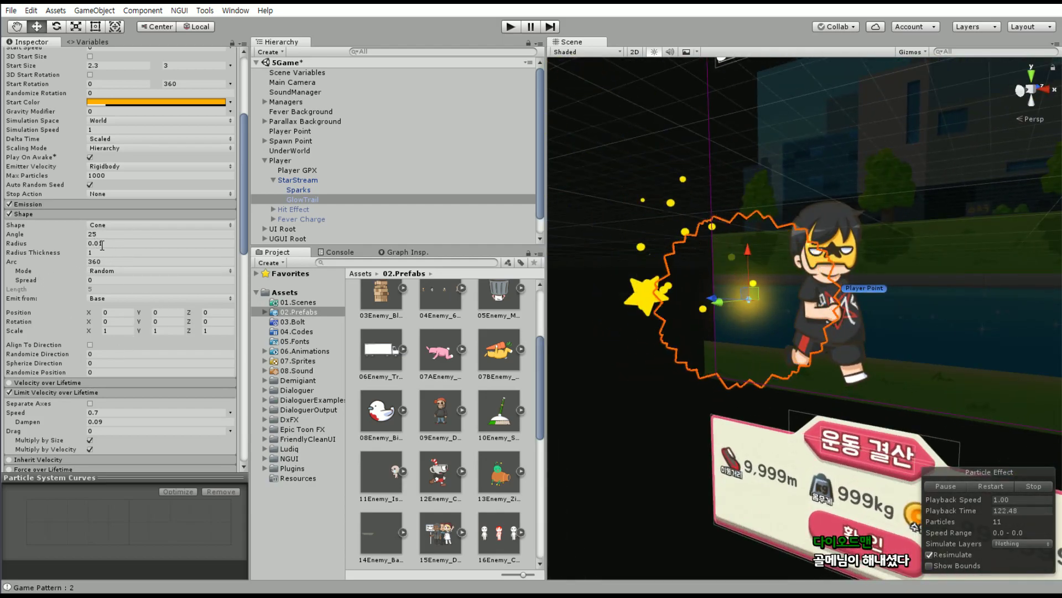
# Try Donut as the emitter shape, then return it to Cone.
pyautogui.click(114, 226)
pyautogui.click(123, 283)
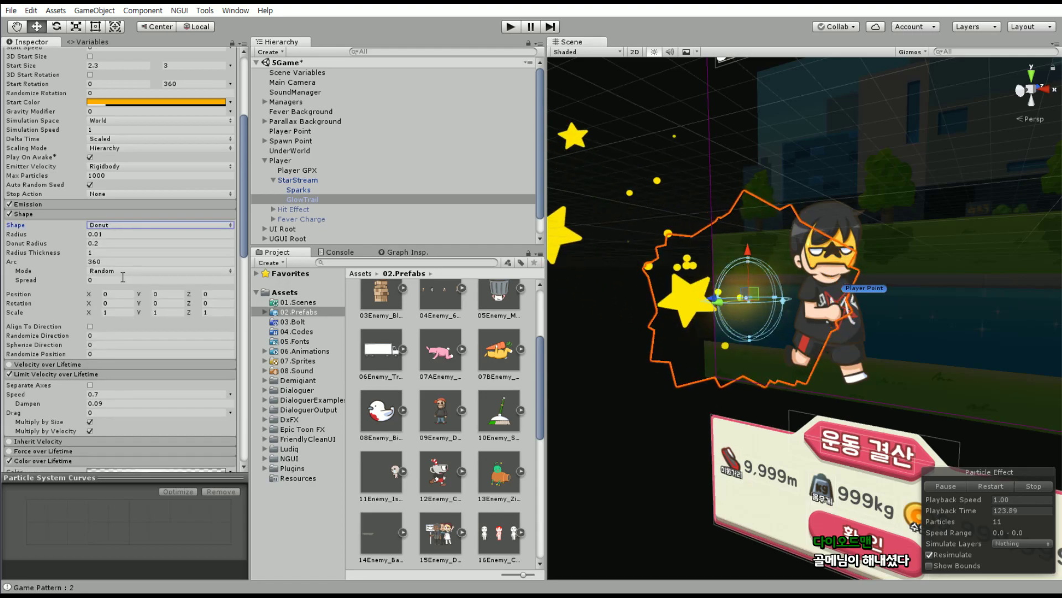
pyautogui.keyDown('alt'); pyautogui.moveTo(782, 432); pyautogui.dragTo(730, 426); pyautogui.keyUp('alt')
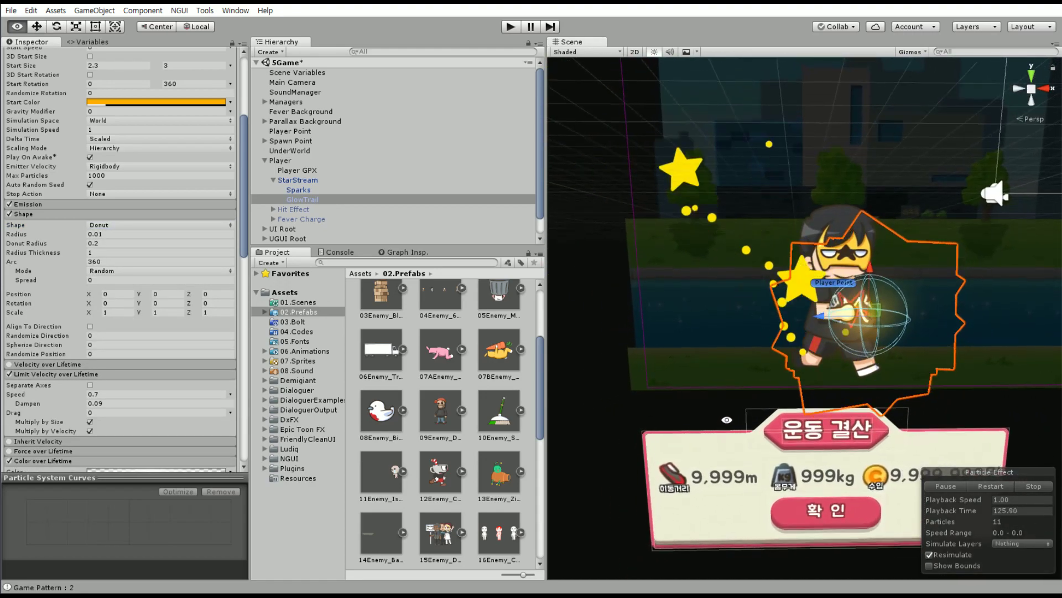
pyautogui.click(119, 225)
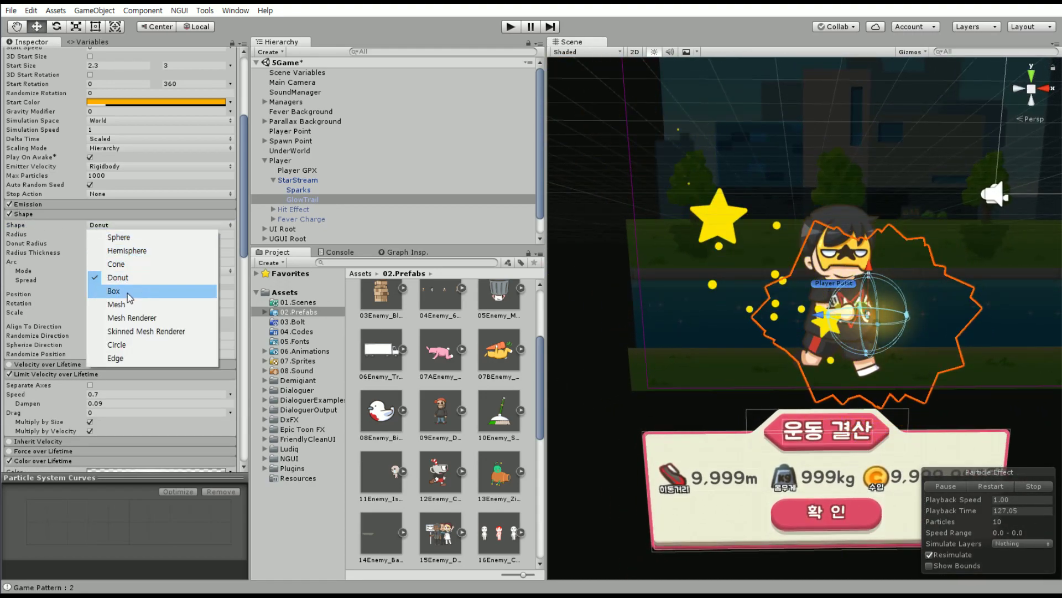
pyautogui.click(139, 265)
pyautogui.keyDown('alt'); pyautogui.moveTo(735, 378); pyautogui.dragTo(559, 398); pyautogui.keyUp('alt')
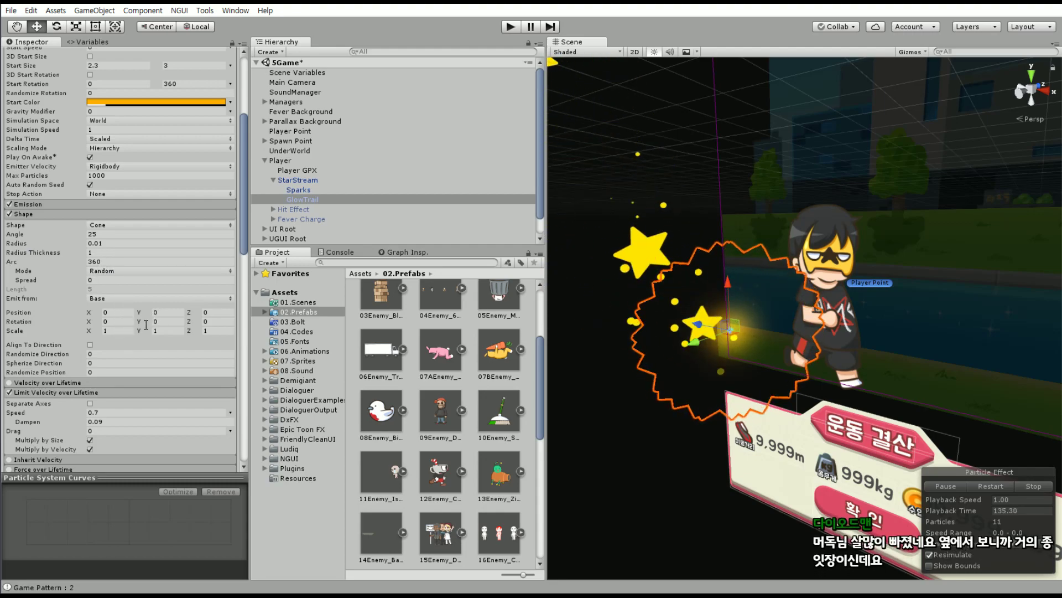
# Try a new shape Y rotation, X scale 2, and Align To Direction for the cone.
pyautogui.click(166, 322)
pyautogui.write('12')
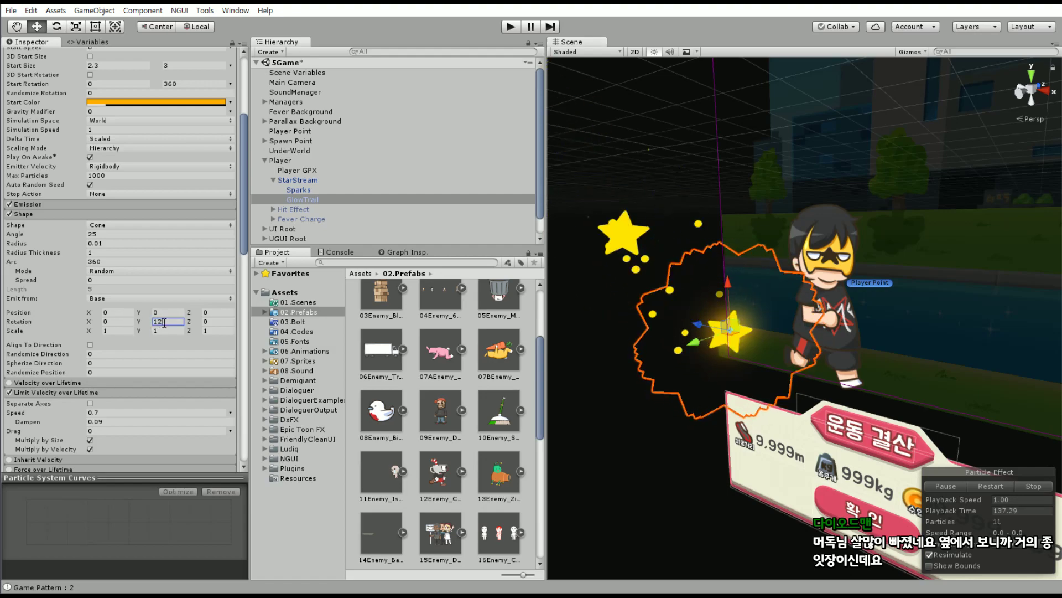
pyautogui.press('BackSpace')
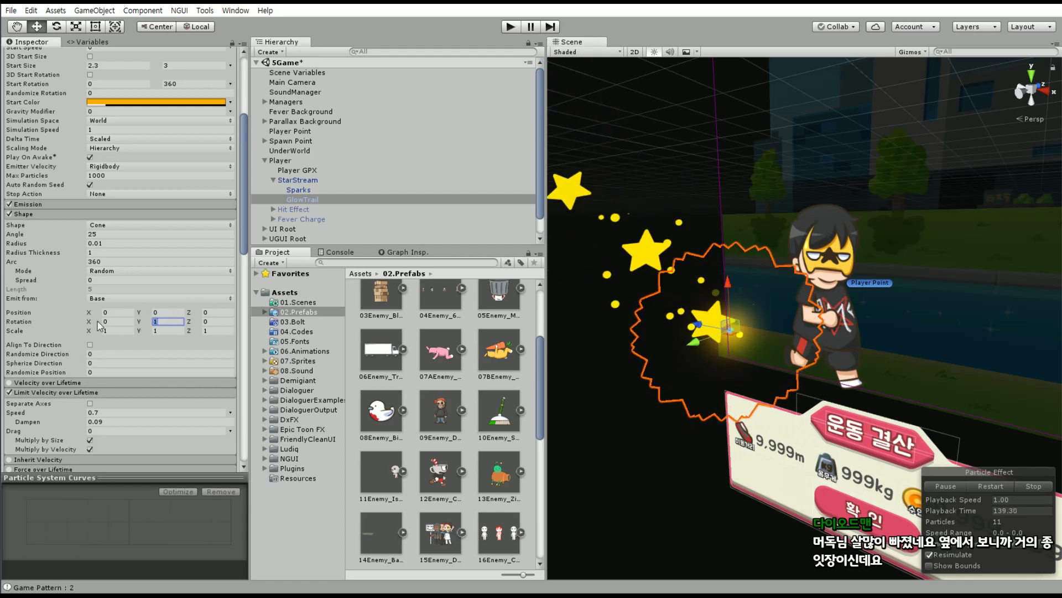
pyautogui.write('0')
pyautogui.write('2')
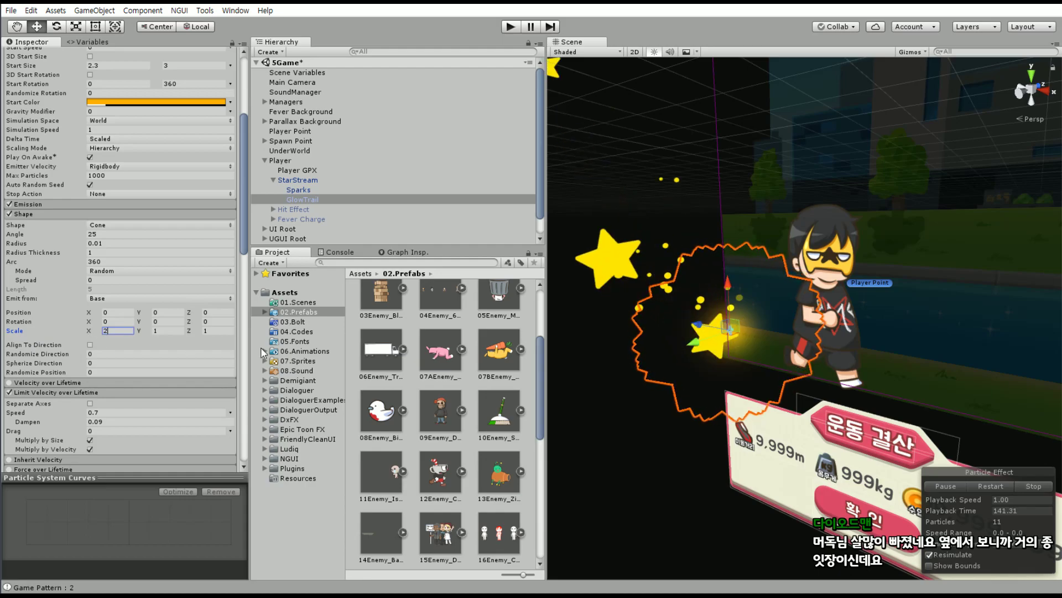
pyautogui.moveTo(692, 305)
pyautogui.keyDown('alt'); pyautogui.mouseDown()
pyautogui.moveTo(805, 286)
pyautogui.moveTo(634, 416)
pyautogui.moveTo(561, 519)
pyautogui.mouseUp(); pyautogui.keyUp('alt')
pyautogui.write('1')
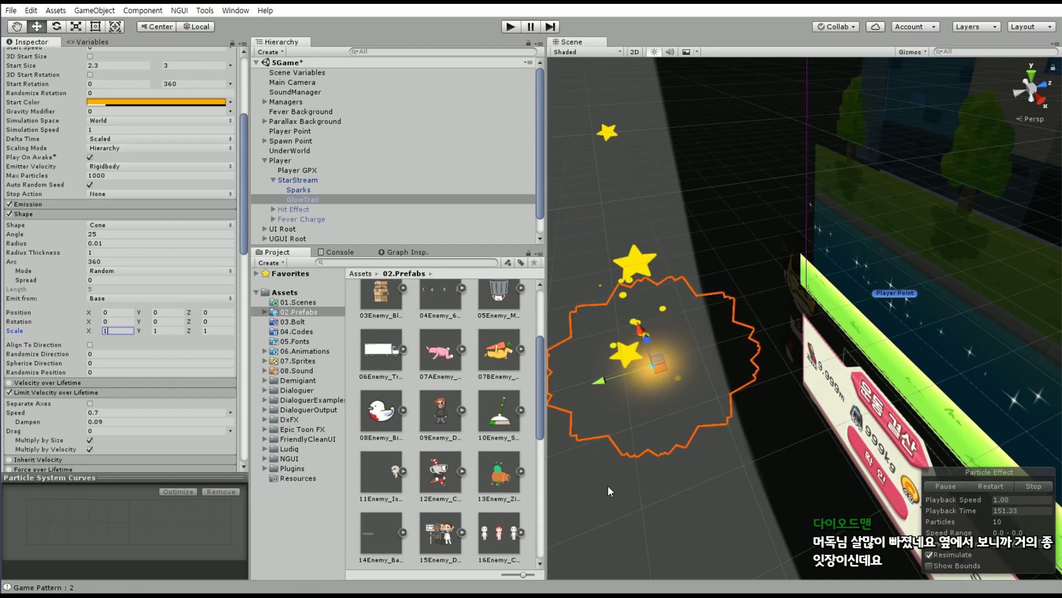
pyautogui.click(90, 345)
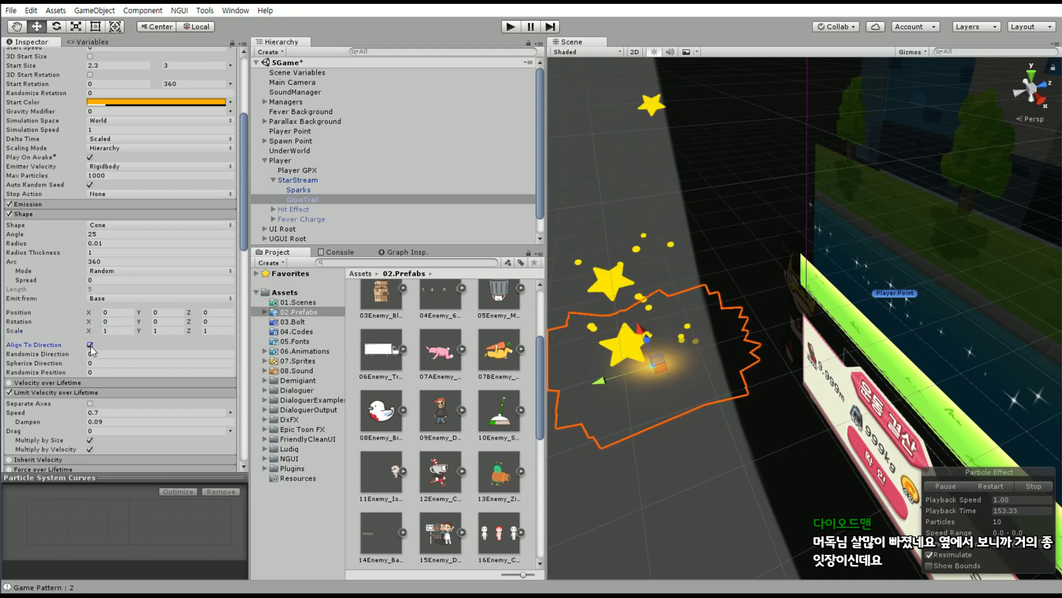
pyautogui.keyDown('alt'); pyautogui.moveTo(624, 457); pyautogui.dragTo(842, 386); pyautogui.keyUp('alt')
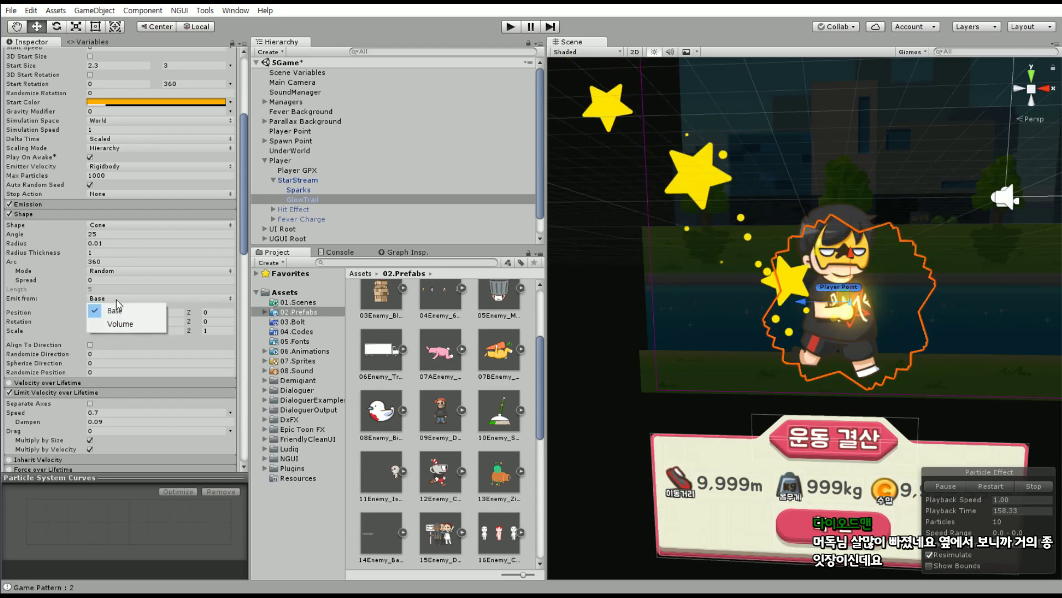
# Keep the Arc in Random mode at 360 and orbit to inspect the emitter.
pyautogui.click(112, 272)
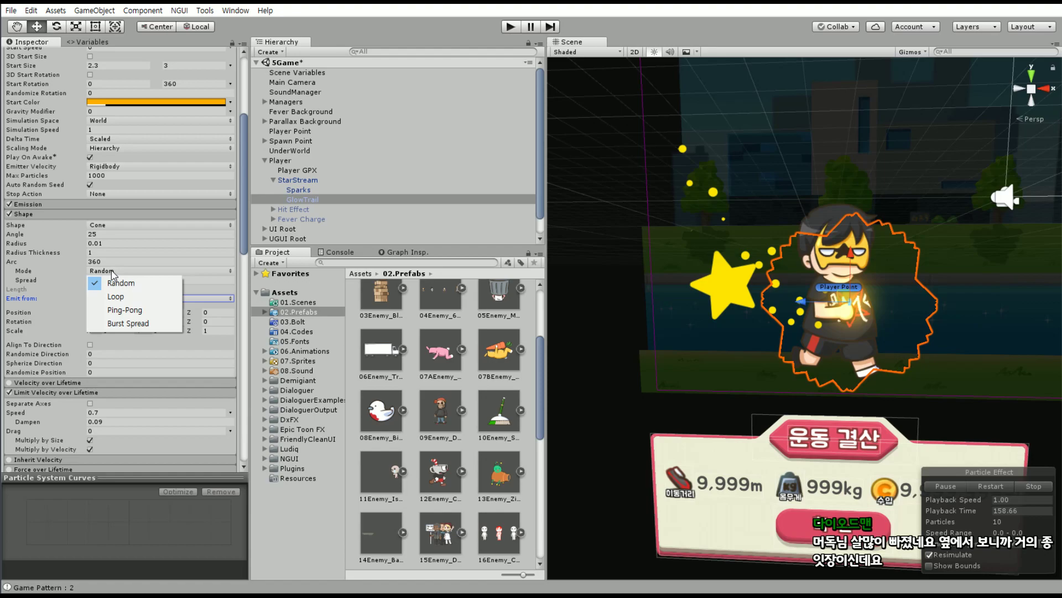
pyautogui.click(107, 264)
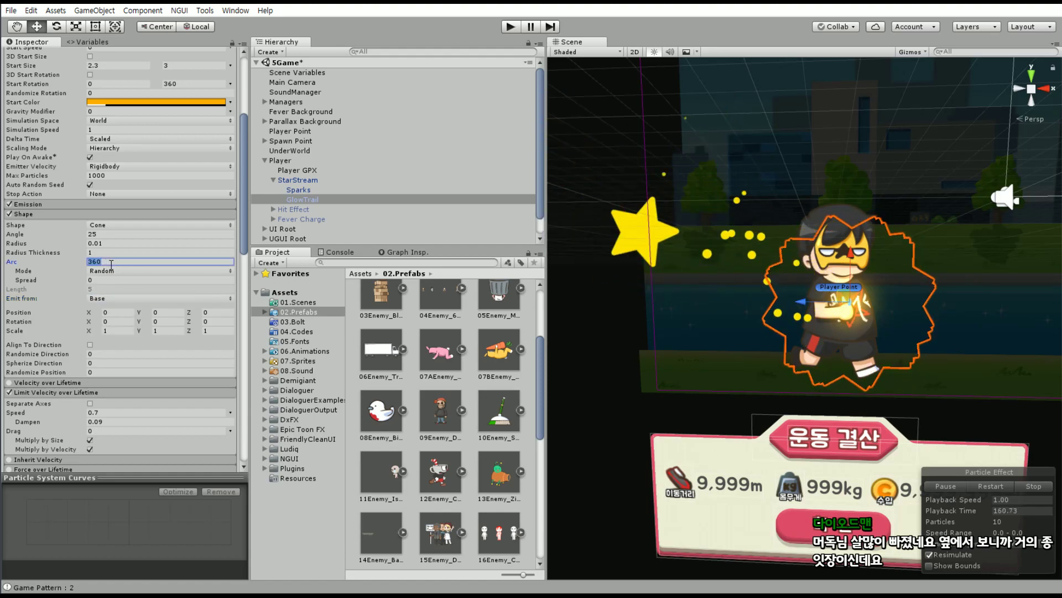
pyautogui.write('30')
pyautogui.press('BackSpace')
pyautogui.press('BackSpace')
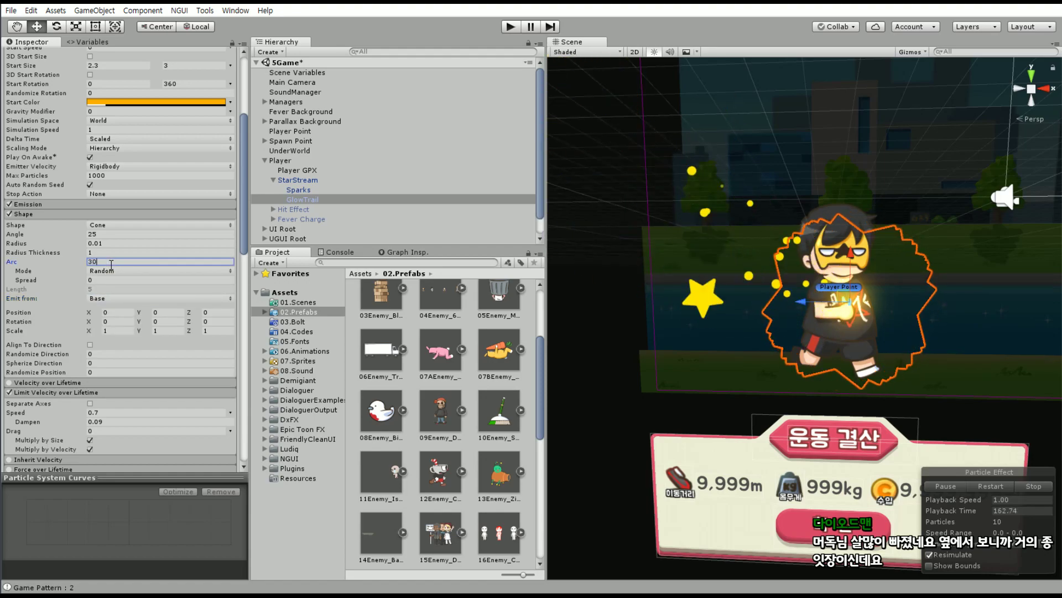
pyautogui.write('360')
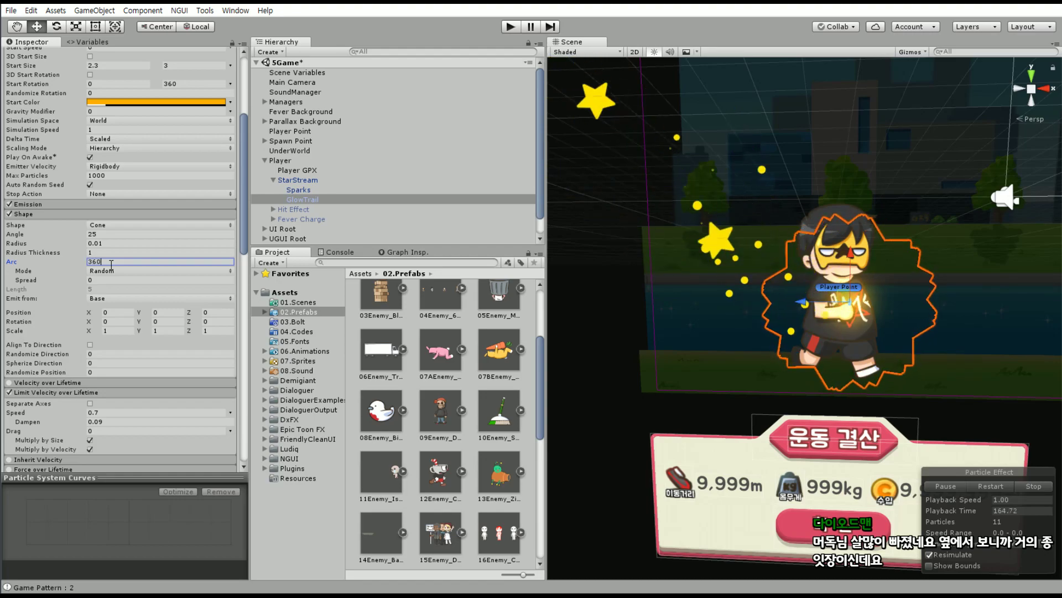
pyautogui.moveTo(676, 273); pyautogui.dragTo(684, 275, button='right')
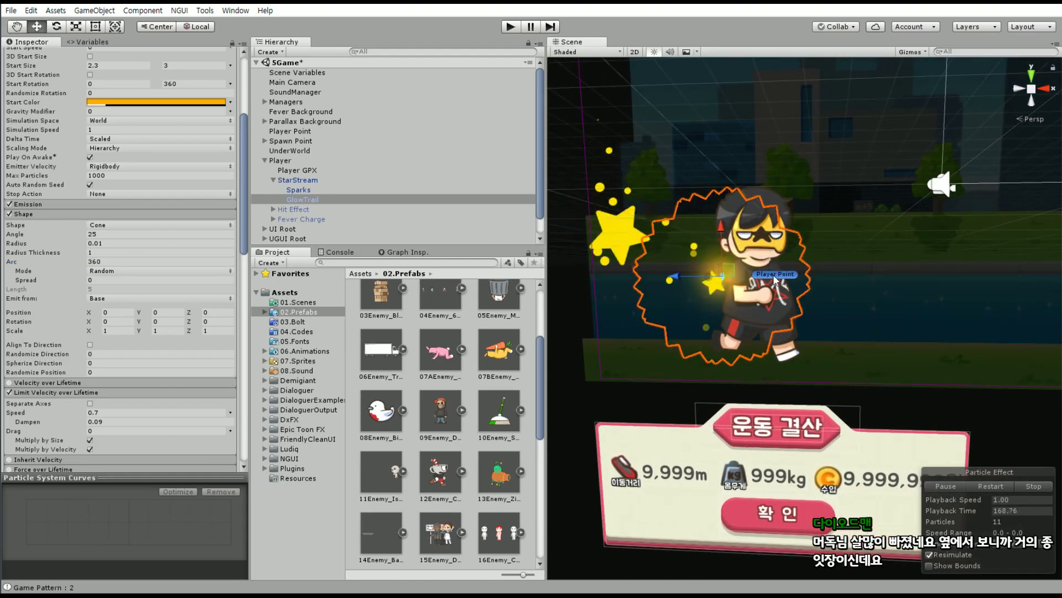
pyautogui.moveTo(684, 275)
pyautogui.keyDown('alt'); pyautogui.mouseDown()
pyautogui.moveTo(725, 327)
pyautogui.moveTo(723, 237)
pyautogui.mouseUp(); pyautogui.keyUp('alt')
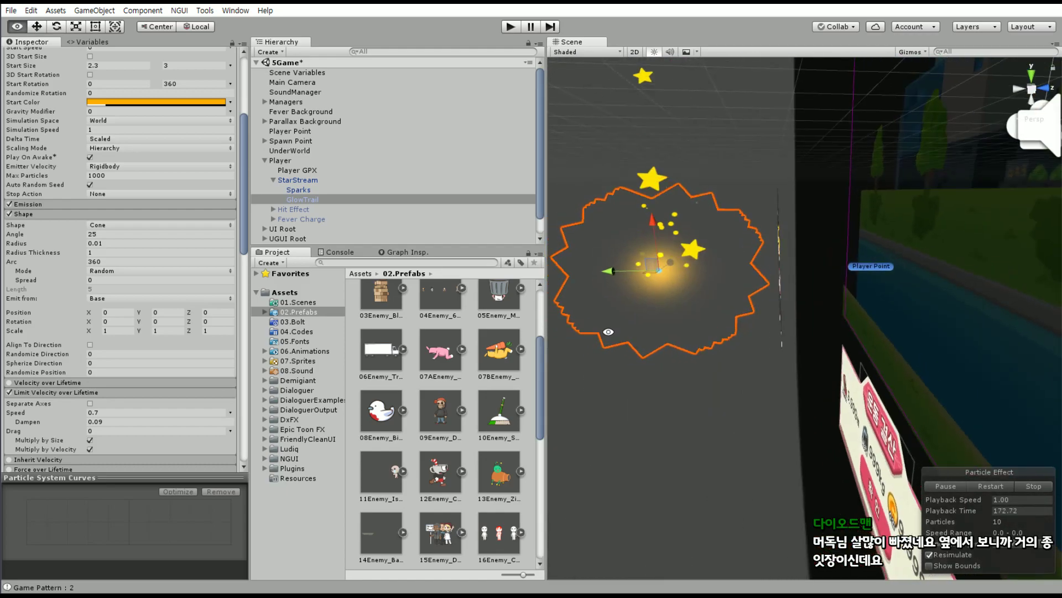
pyautogui.keyDown('alt'); pyautogui.moveTo(723, 236); pyautogui.dragTo(766, 264); pyautogui.keyUp('alt')
pyautogui.click(1019, 89)
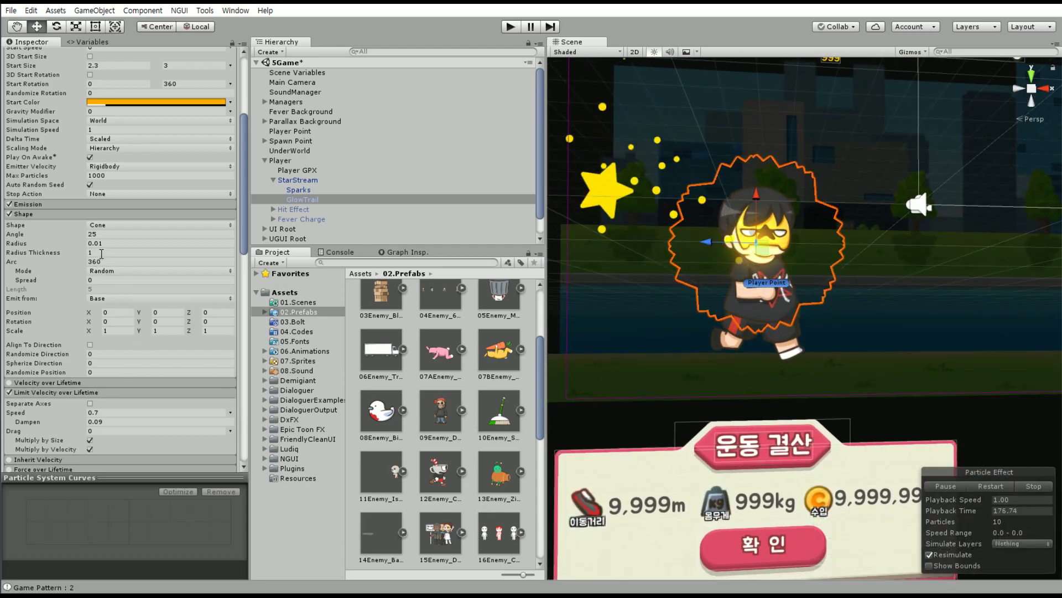
# Set Radius Thickness to 1 and widen the cone radius from 0.01 to 1.
pyautogui.click(73, 257)
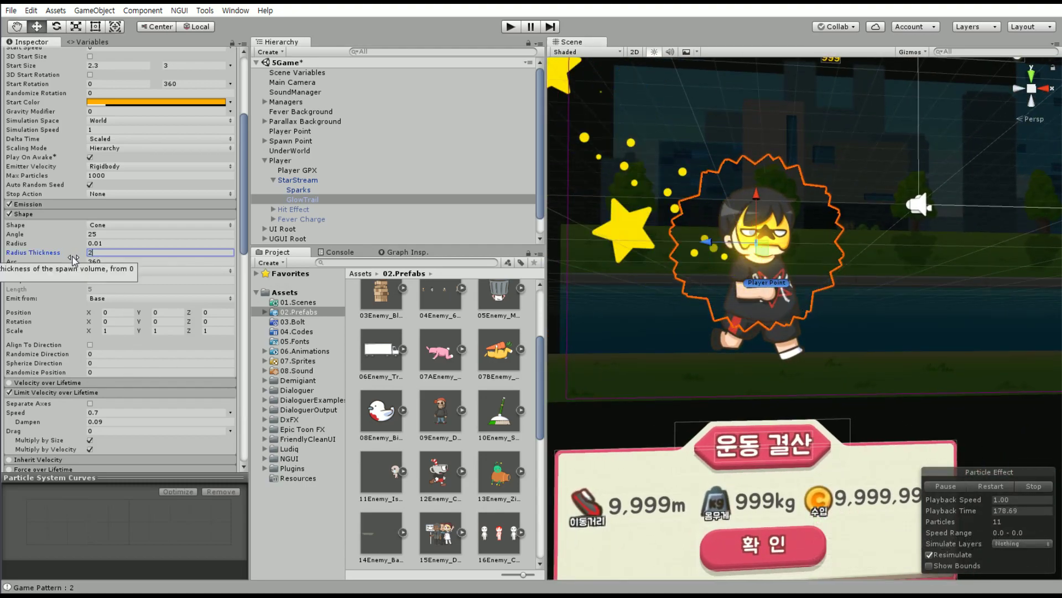
pyautogui.press('BackSpace')
pyautogui.write('1')
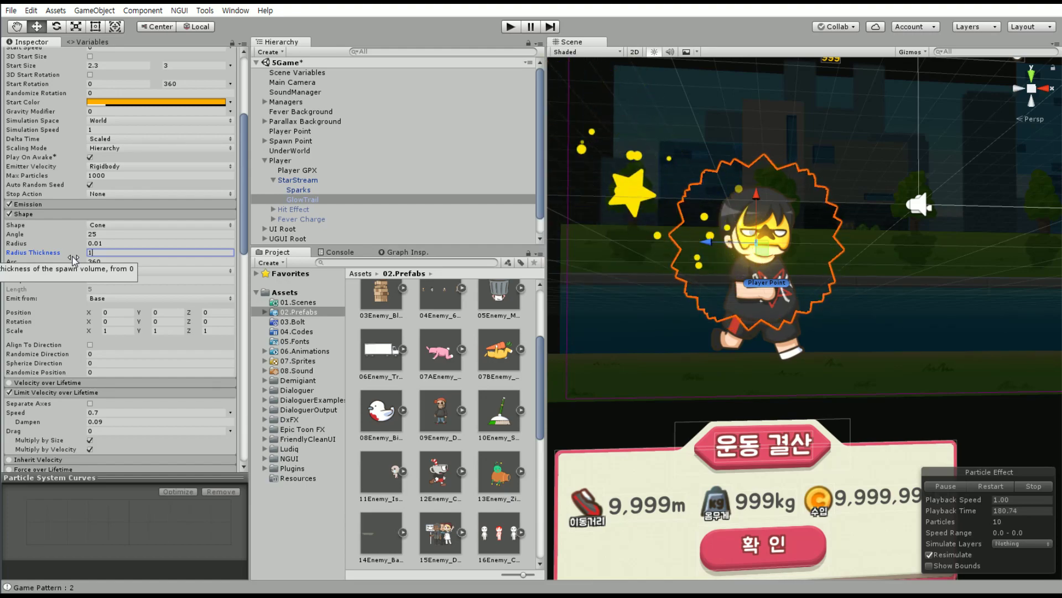
pyautogui.scroll(5, 740, 201)
pyautogui.scroll(-3, 689, 231)
pyautogui.scroll(2, 723, 204)
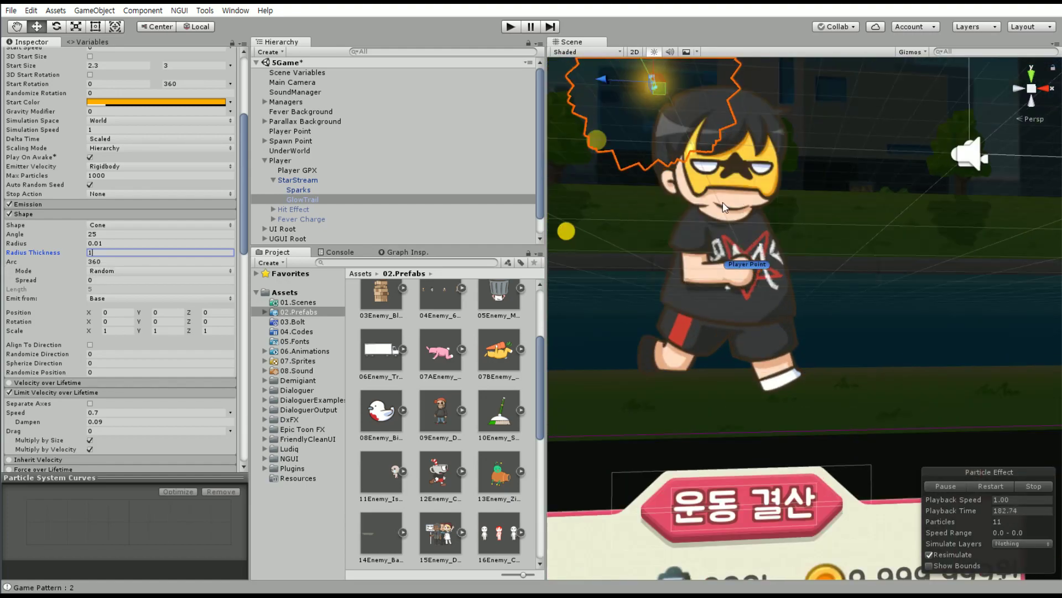
pyautogui.moveTo(656, 90)
pyautogui.keyDown('alt'); pyautogui.mouseDown()
pyautogui.moveTo(799, 254)
pyautogui.moveTo(627, 333)
pyautogui.mouseUp(); pyautogui.keyUp('alt')
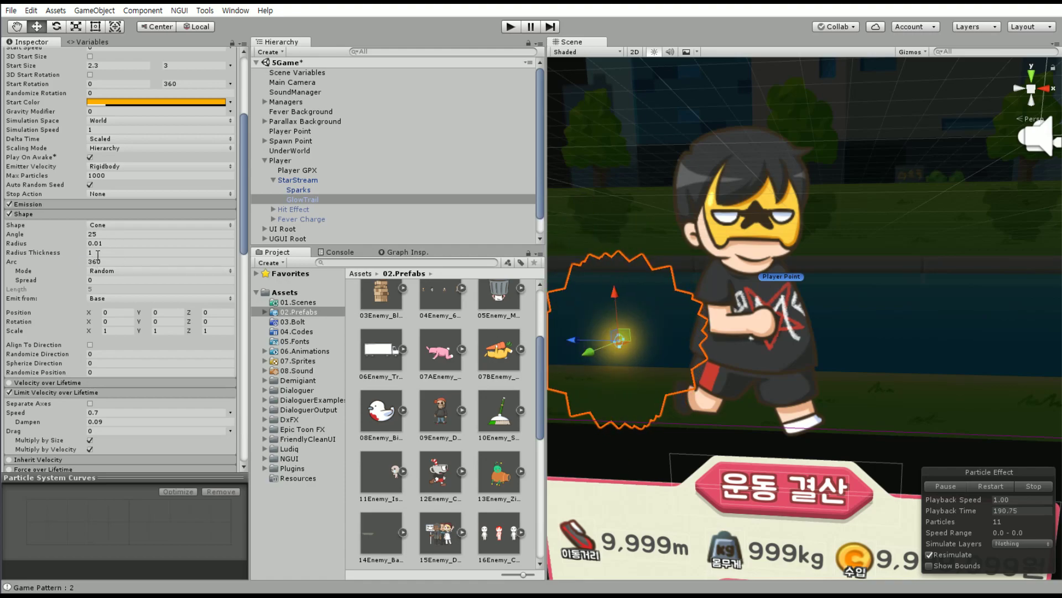
pyautogui.write('1')
pyautogui.moveTo(641, 310)
pyautogui.keyDown('alt'); pyautogui.mouseDown()
pyautogui.moveTo(888, 229)
pyautogui.moveTo(876, 364)
pyautogui.moveTo(857, 362)
pyautogui.mouseUp(); pyautogui.keyUp('alt')
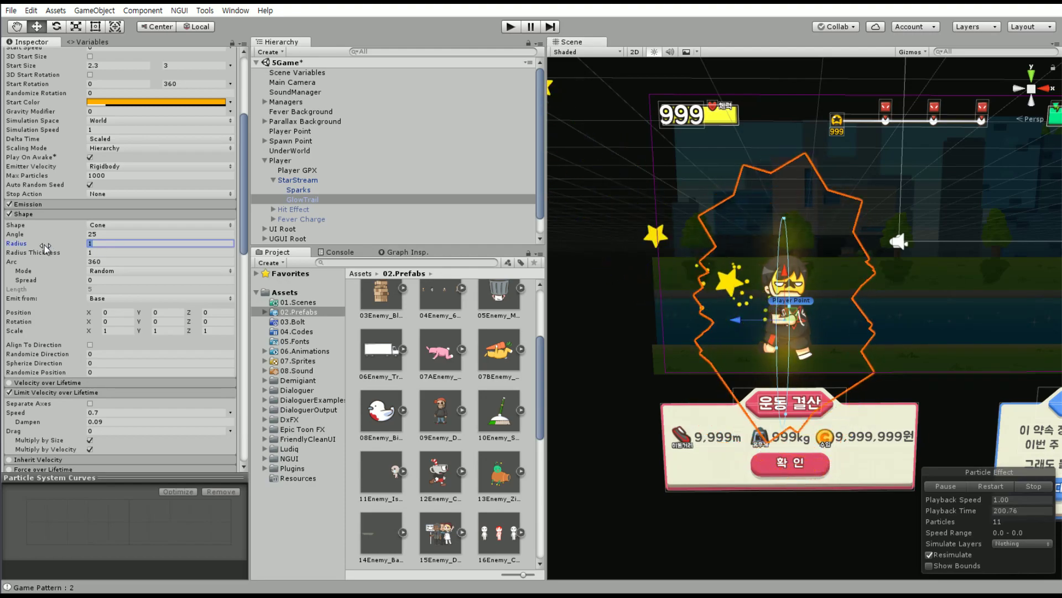
# Enter cone radius 0.5 and angle 45, then check the stars from a lower angle.
pyautogui.write('0.5')
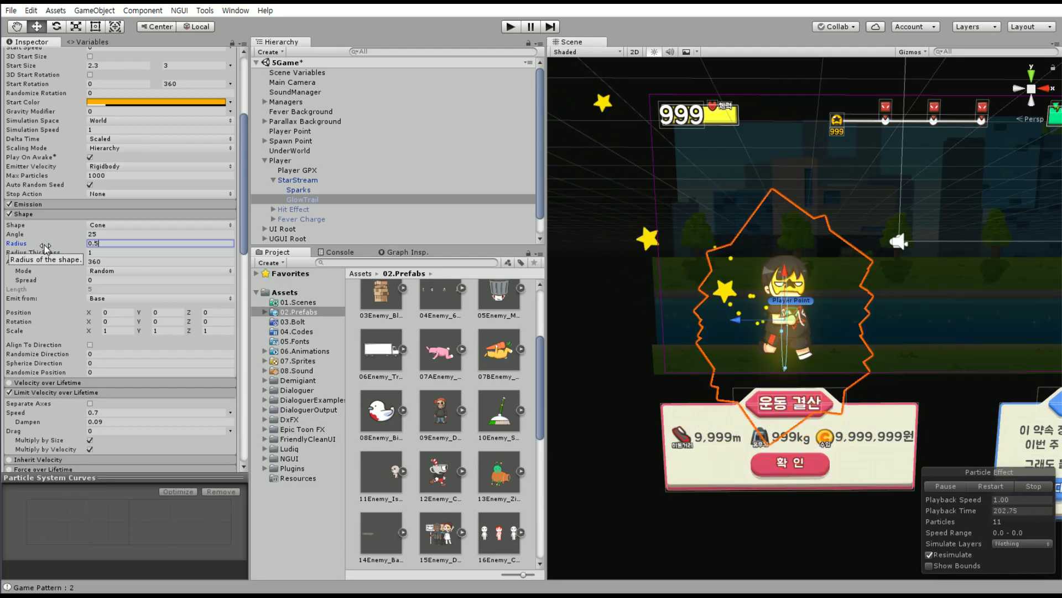
pyautogui.keyDown('alt'); pyautogui.moveTo(551, 392); pyautogui.dragTo(849, 370); pyautogui.keyUp('alt')
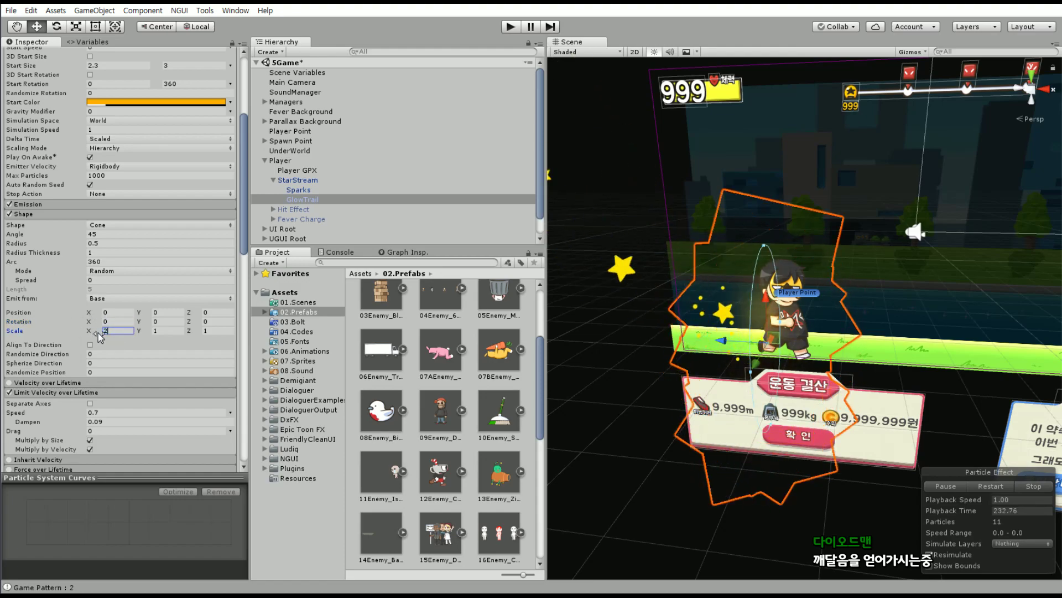
# Set the shape scale to 1, 1, 1 and give Randomize and Spherize Direction 1.
pyautogui.write('2')
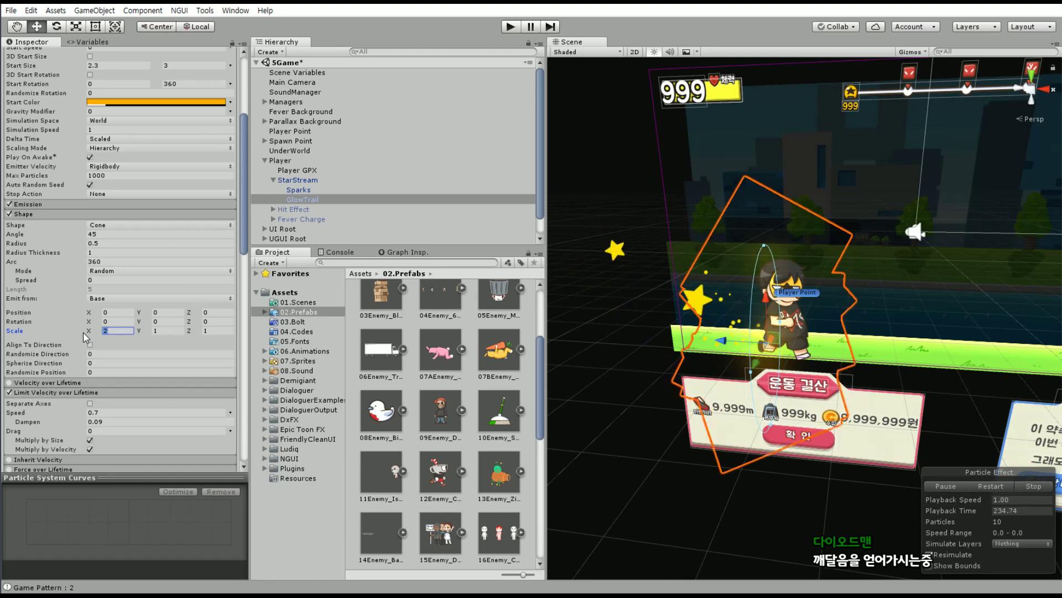
pyautogui.press('Tab')
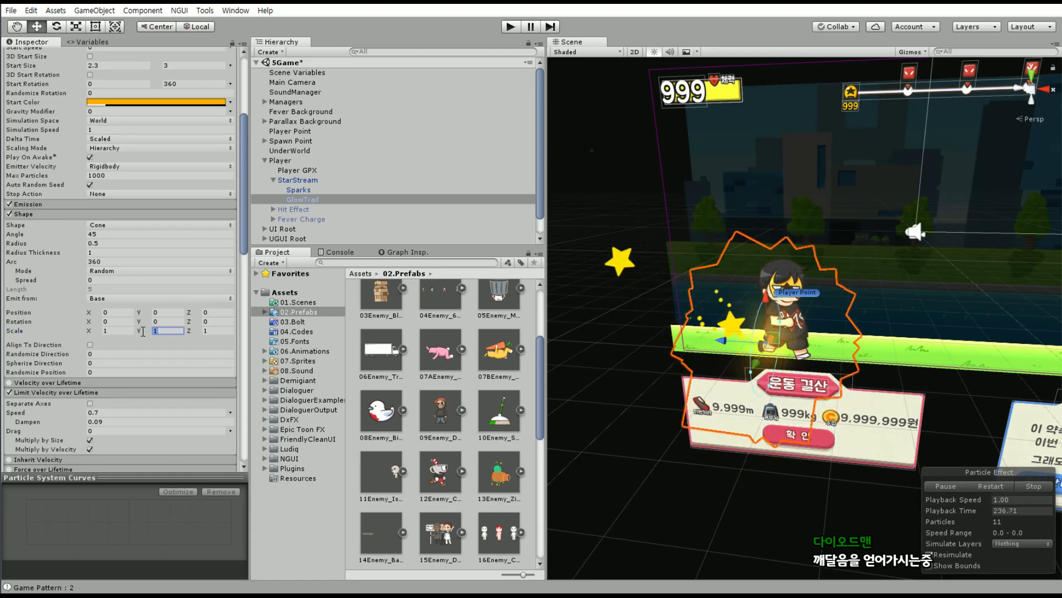
pyautogui.press('BackSpace')
pyautogui.write('1')
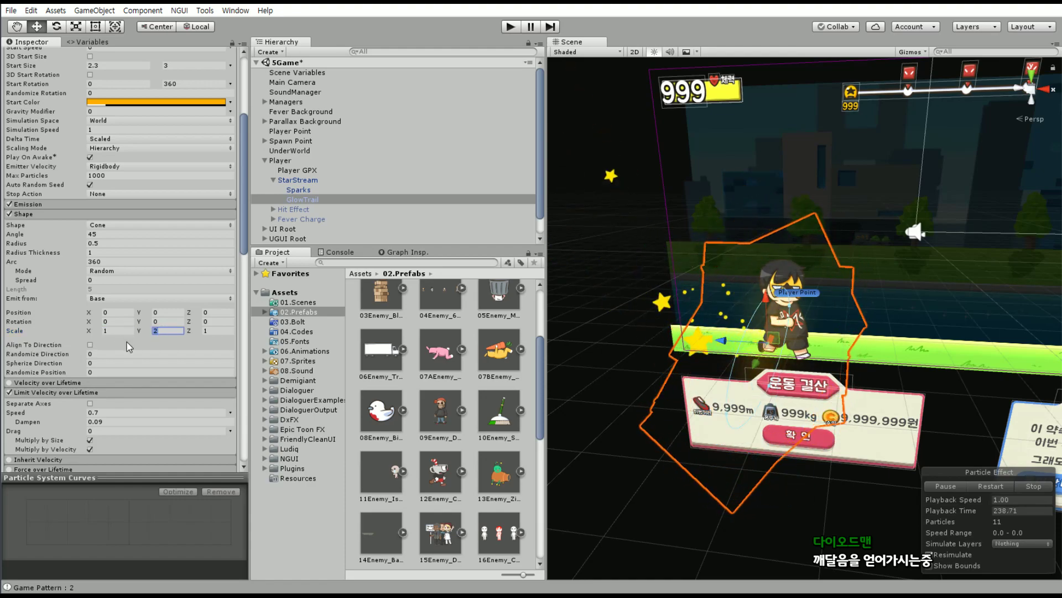
pyautogui.write('1')
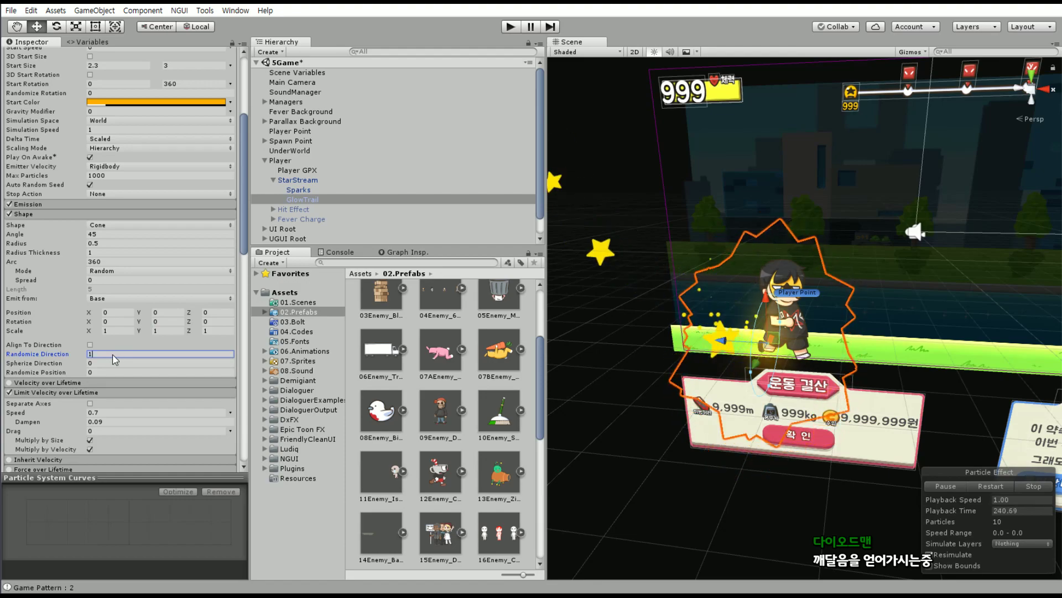
pyautogui.press('Tab')
pyautogui.write('1')
pyautogui.press('Tab')
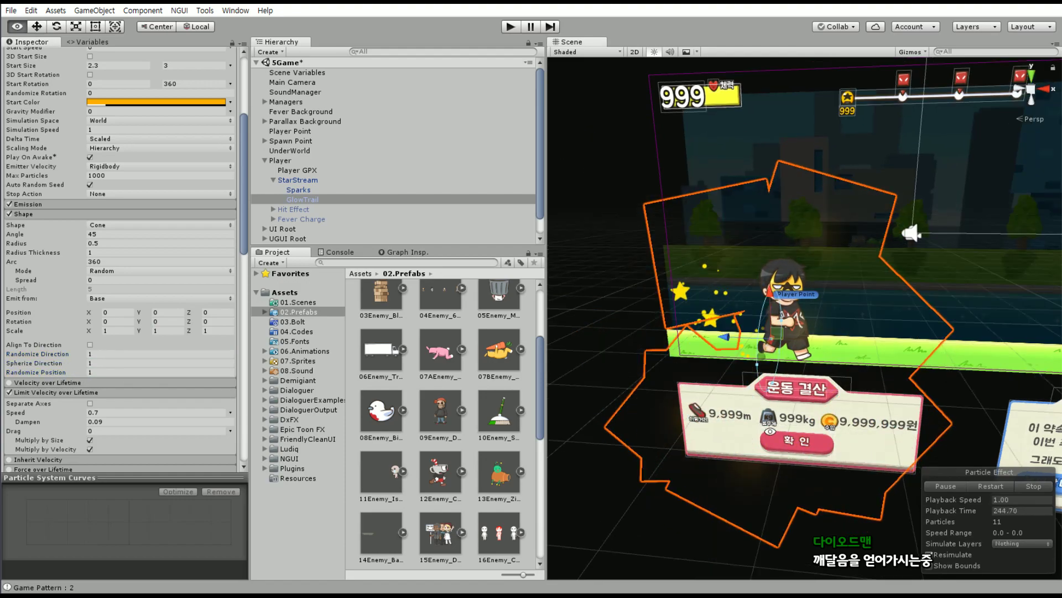
pyautogui.keyDown('alt'); pyautogui.moveTo(802, 310); pyautogui.dragTo(775, 309); pyautogui.keyUp('alt')
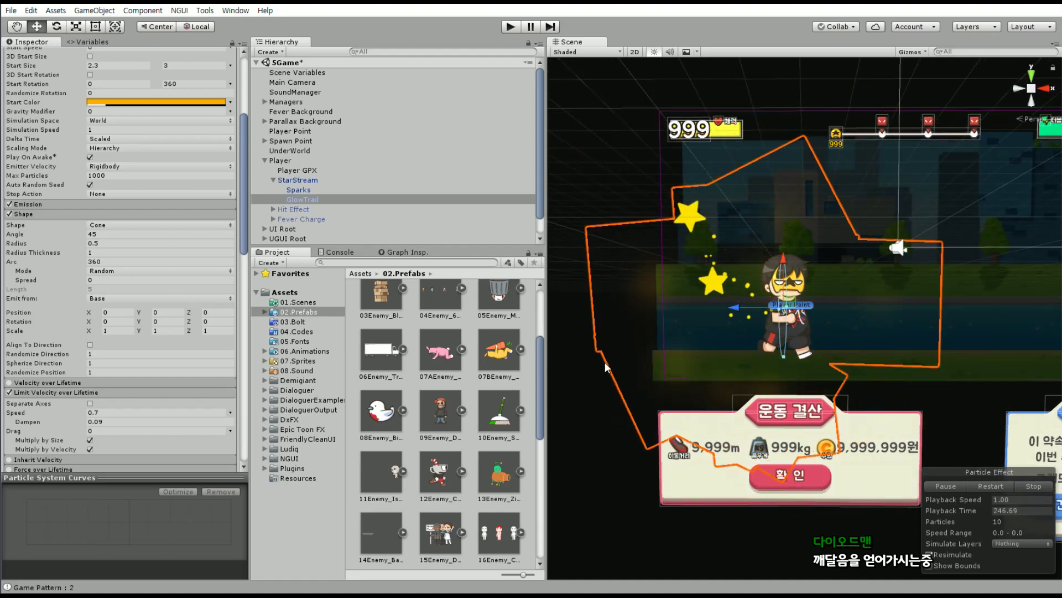
# Zero Spherize and Randomize Direction and set Randomize Position to 0.1.
pyautogui.click(100, 365)
pyautogui.write('0')
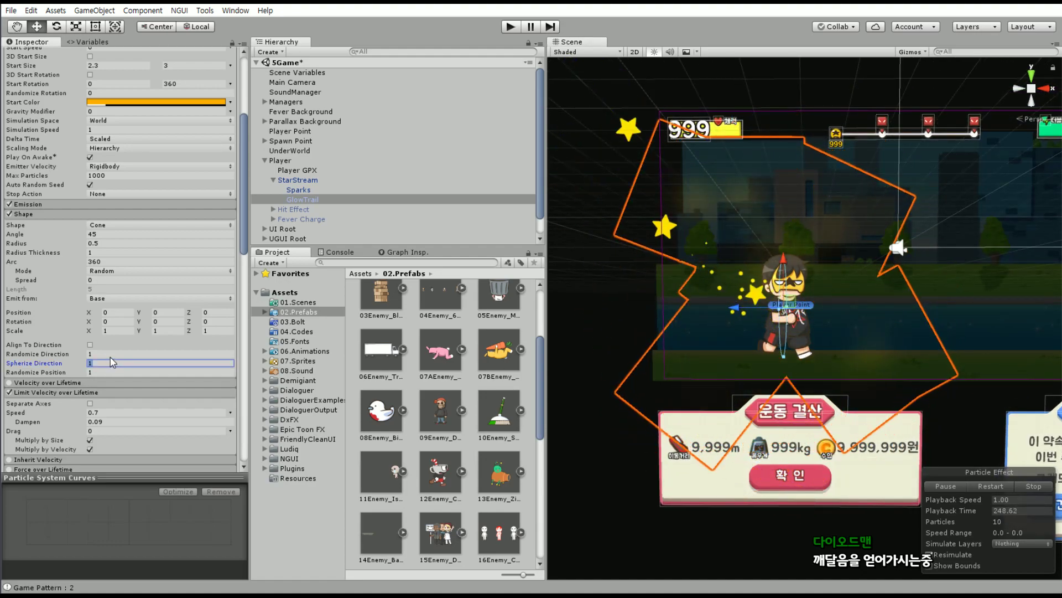
pyautogui.click(113, 354)
pyautogui.write('0')
pyautogui.click(102, 372)
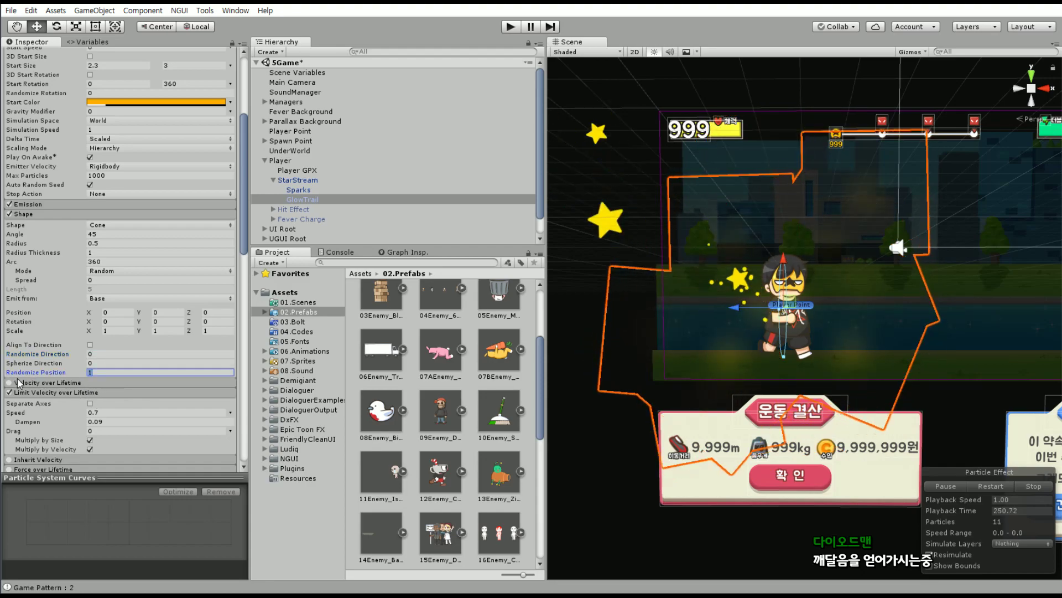
pyautogui.write('0.1')
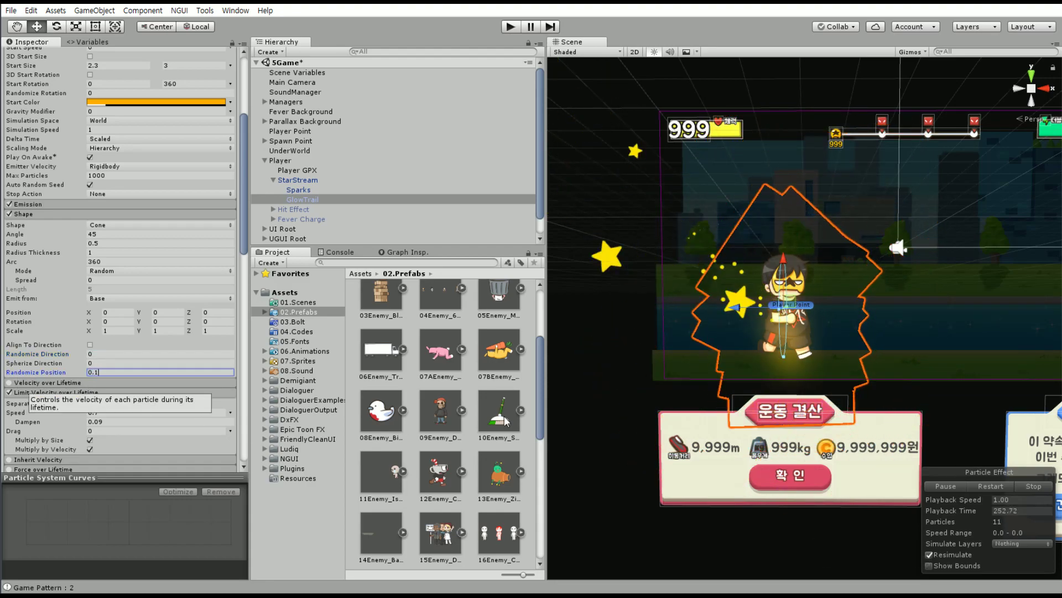
pyautogui.scroll(3, 820, 329)
pyautogui.scroll(-3, 821, 327)
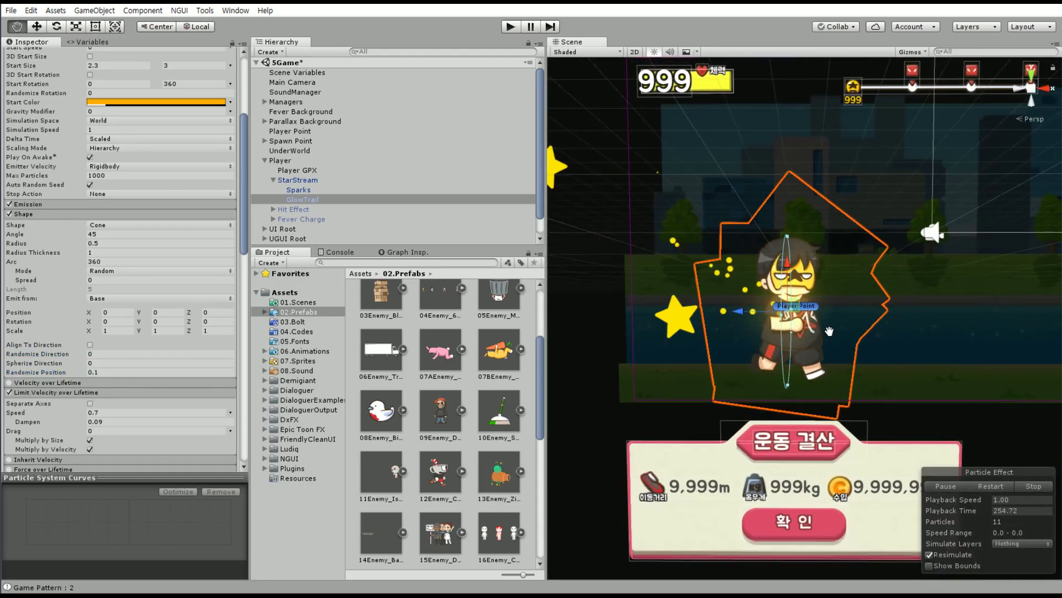
pyautogui.scroll(1, 830, 330)
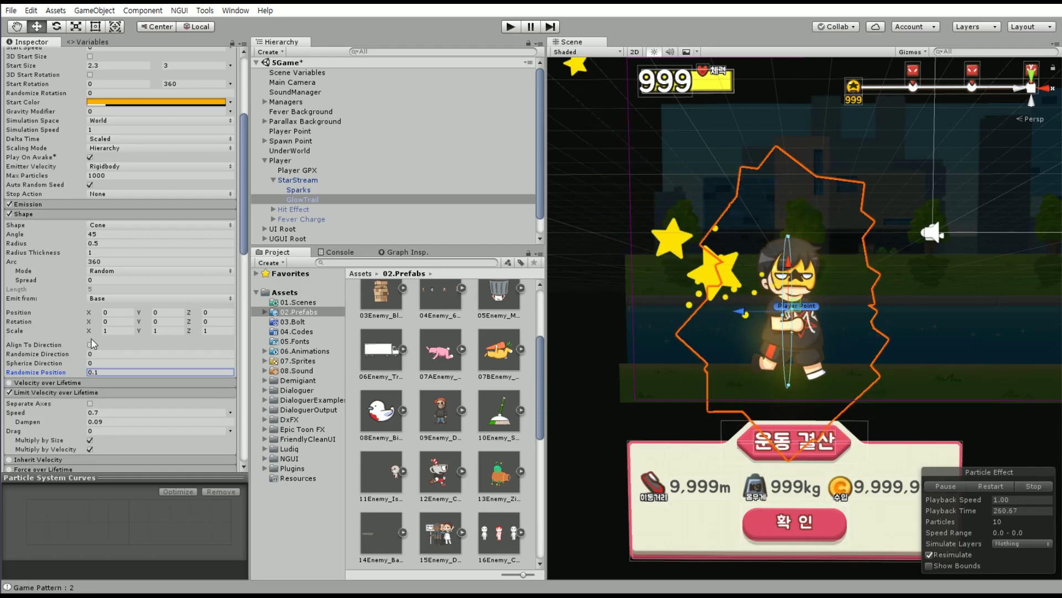
pyautogui.moveTo(697, 340)
pyautogui.keyDown('alt'); pyautogui.mouseDown()
pyautogui.moveTo(767, 344)
pyautogui.moveTo(887, 275)
pyautogui.moveTo(841, 355)
pyautogui.moveTo(853, 332)
pyautogui.mouseUp(); pyautogui.keyUp('alt')
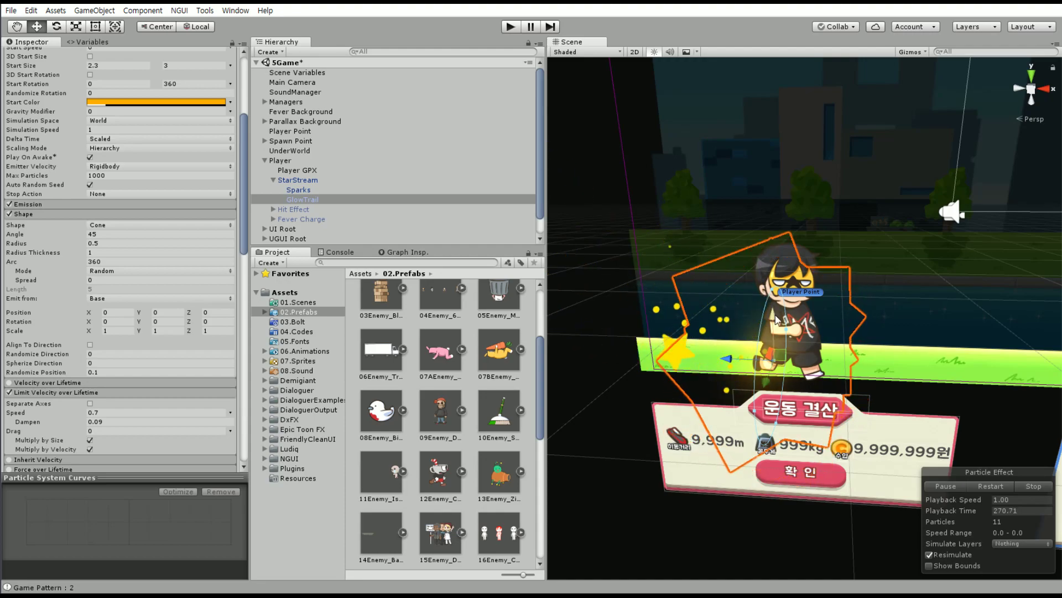
pyautogui.keyDown('alt'); pyautogui.moveTo(767, 308); pyautogui.dragTo(870, 302); pyautogui.keyUp('alt')
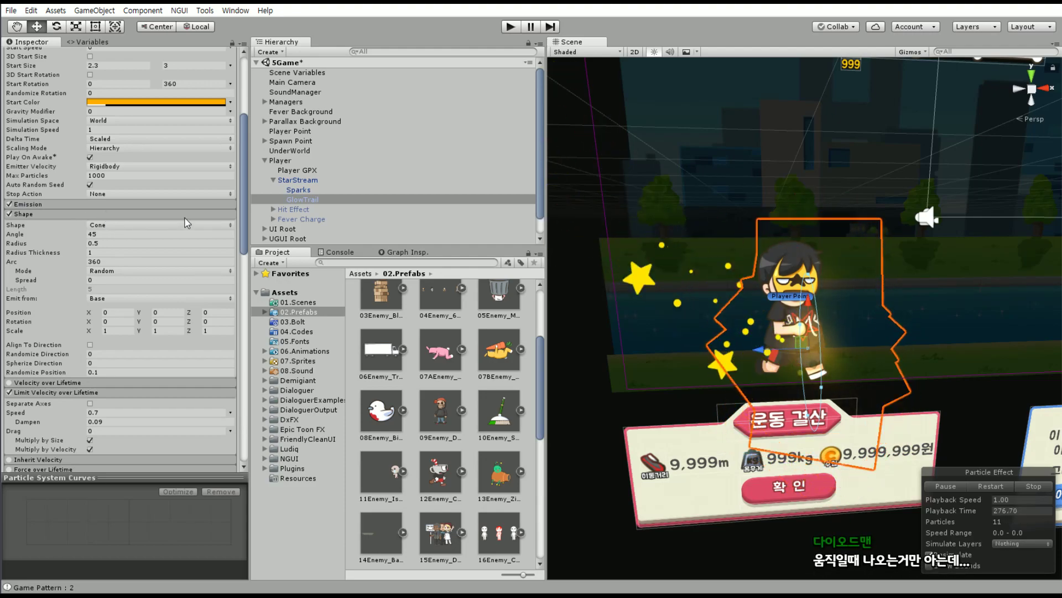
# Compare Sparks and StarStream settings, setting Sparks' Gravity Modifier to 0 and showing its Shape.
pyautogui.click(297, 190)
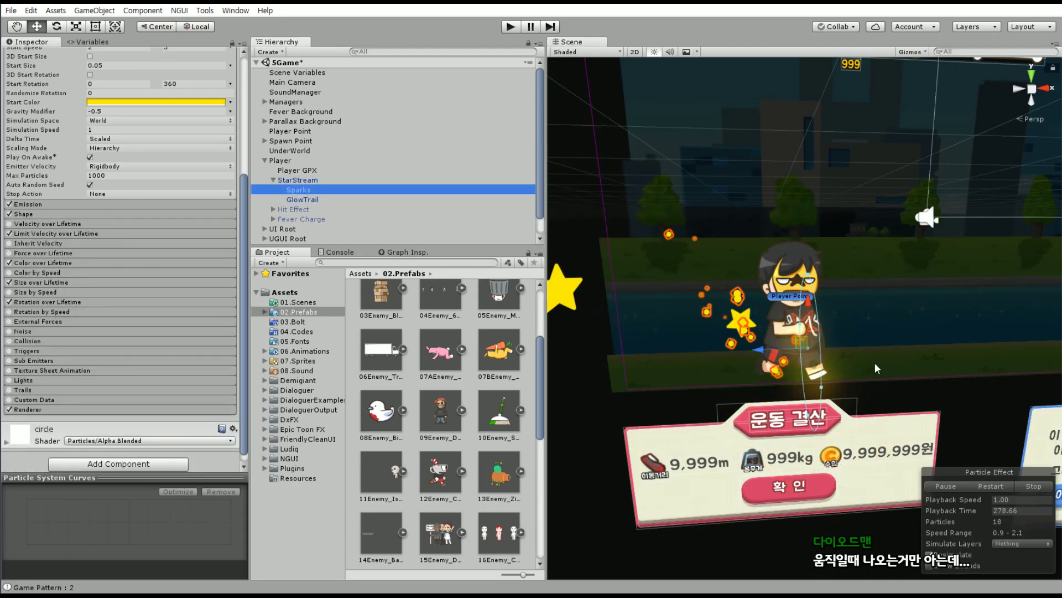
pyautogui.scroll(3, 876, 368)
pyautogui.scroll(5, 74, 247)
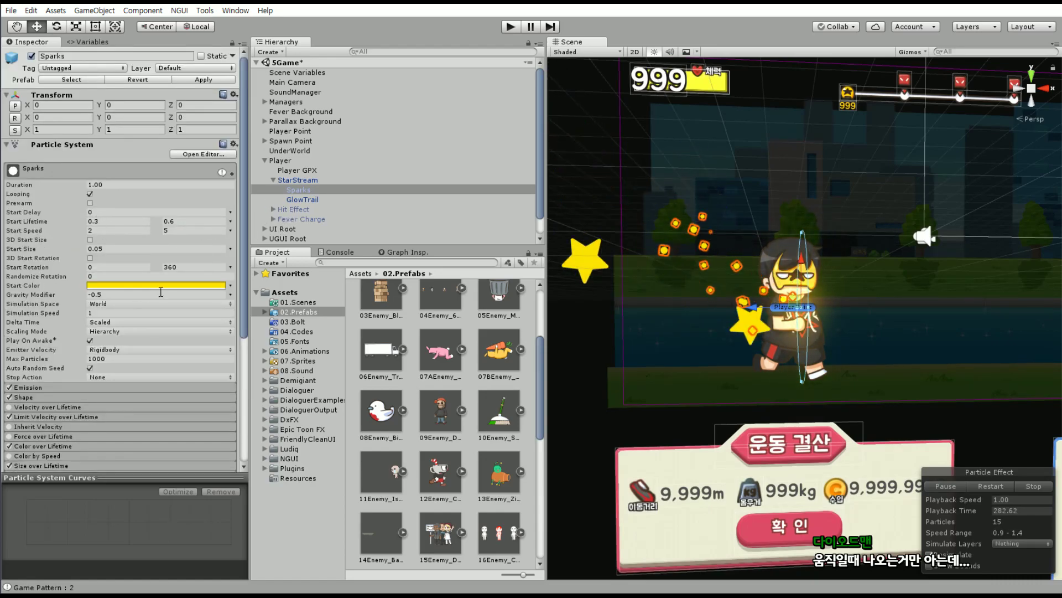
pyautogui.keyDown('alt'); pyautogui.moveTo(717, 346); pyautogui.dragTo(890, 307); pyautogui.keyUp('alt')
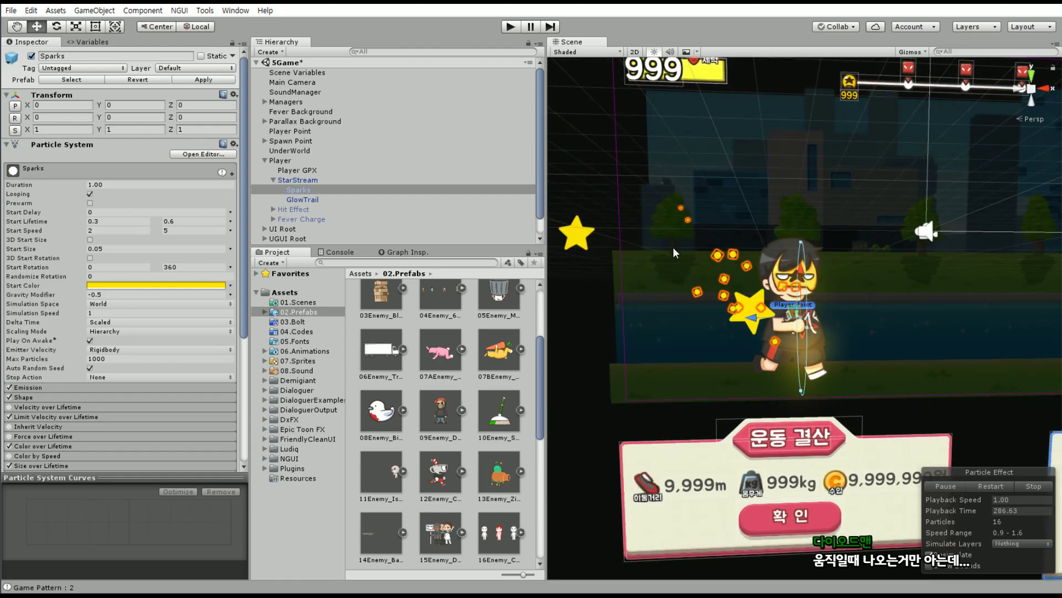
pyautogui.click(305, 181)
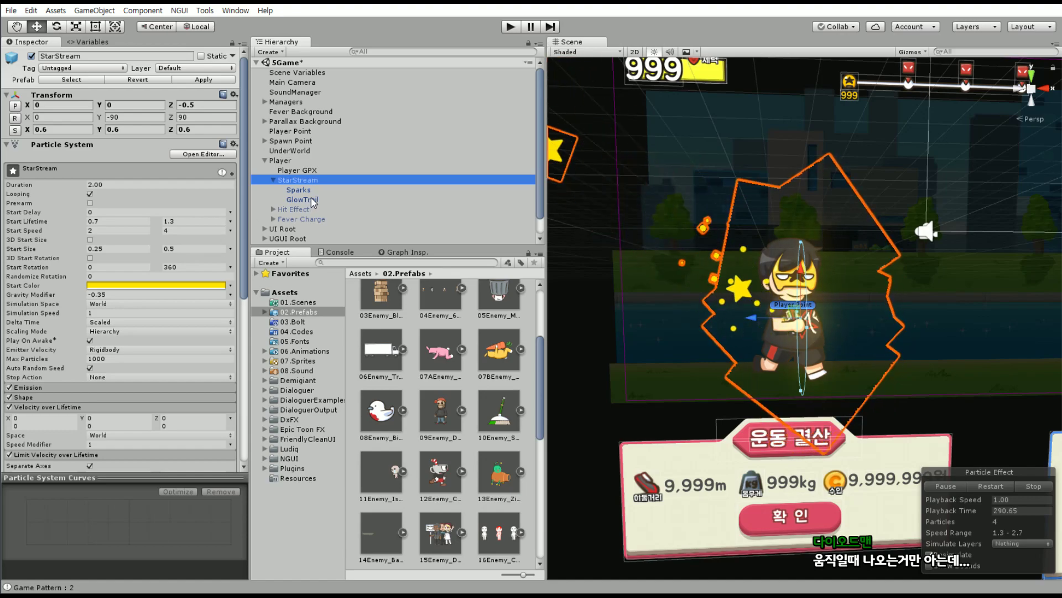
pyautogui.click(105, 295)
pyautogui.write('0')
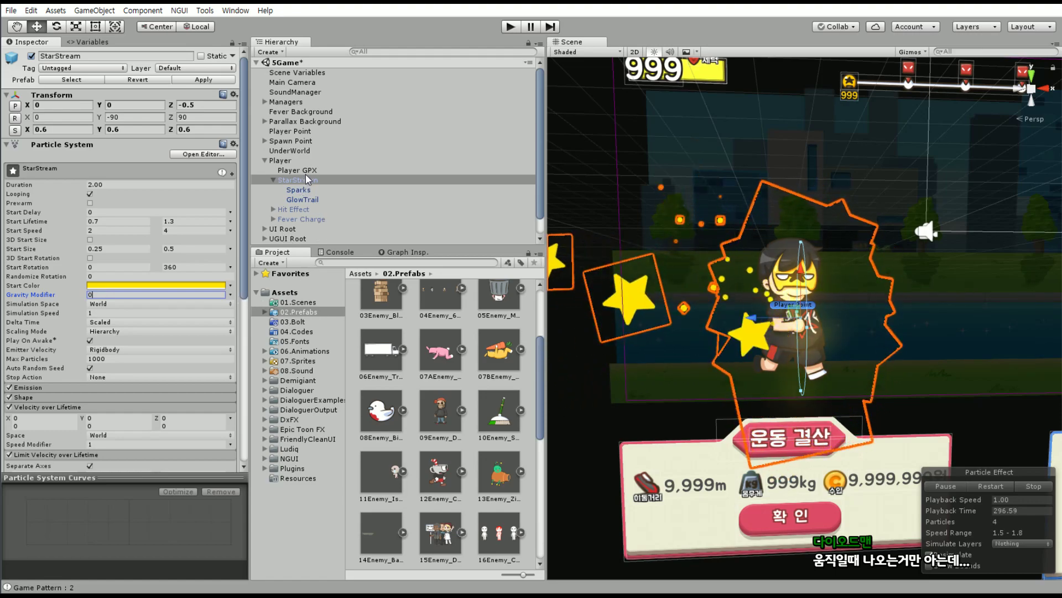
pyautogui.click(318, 192)
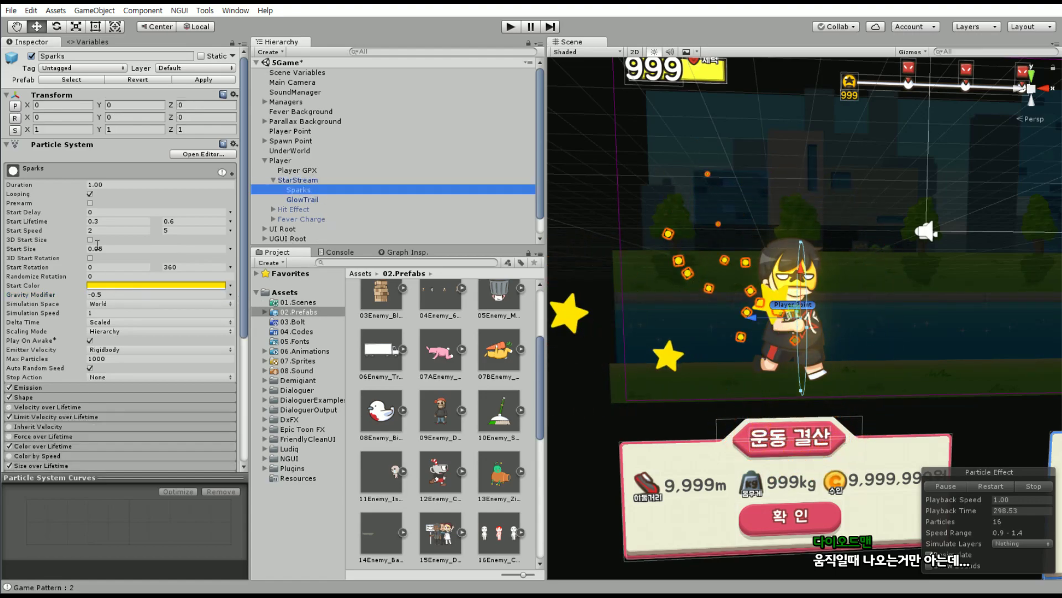
pyautogui.click(103, 294)
pyautogui.write('0')
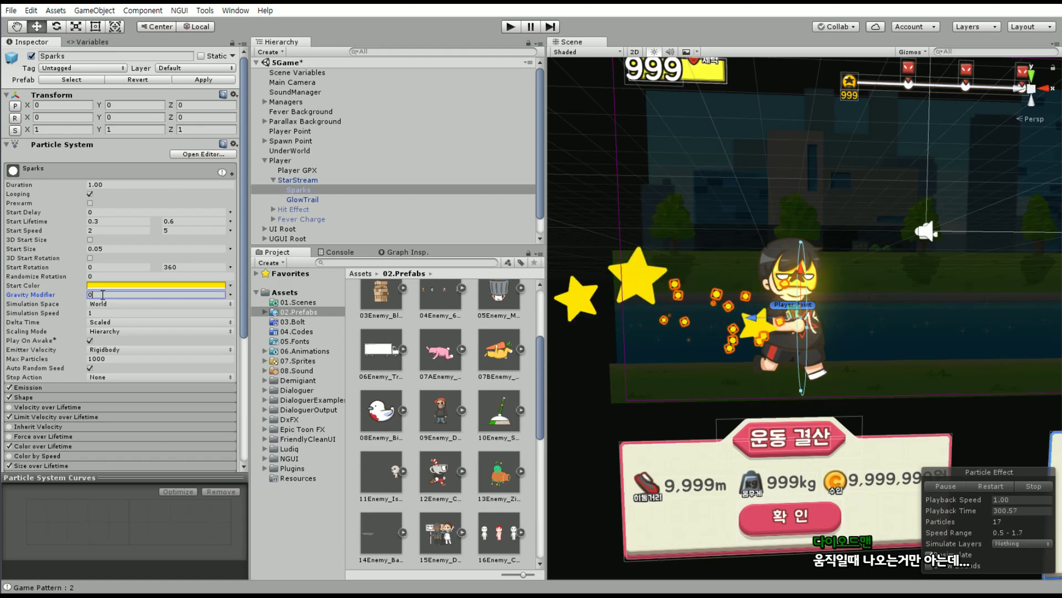
pyautogui.keyDown('alt'); pyautogui.click(908, 343); pyautogui.keyUp('alt')
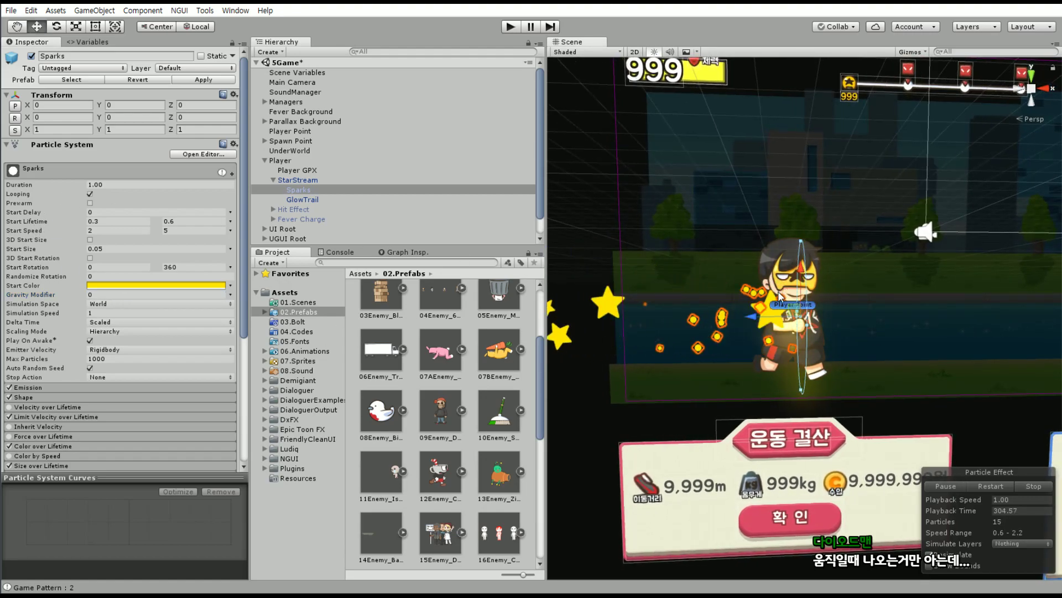
pyautogui.click(50, 397)
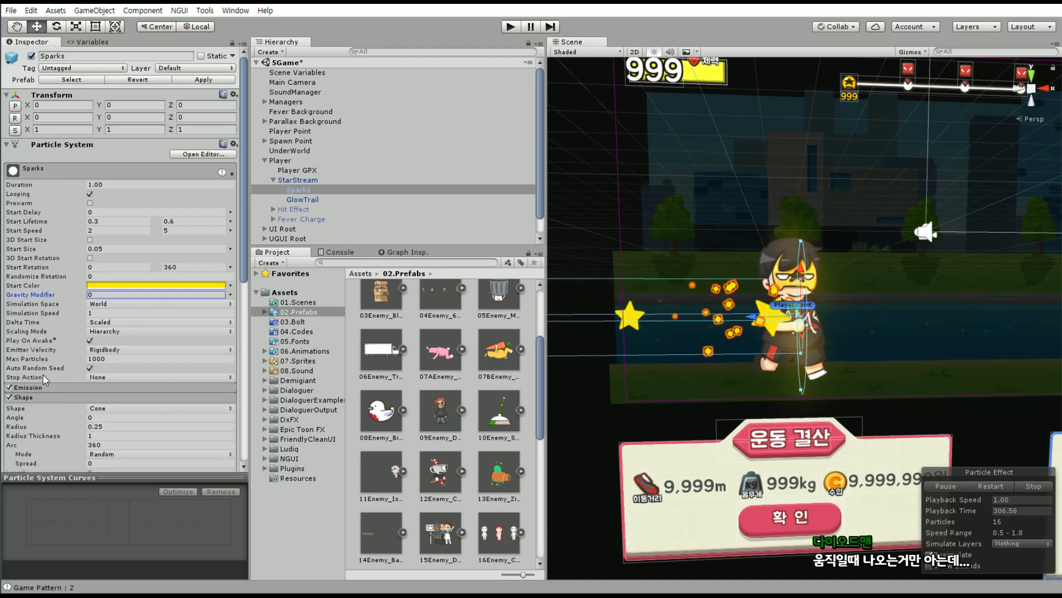
pyautogui.scroll(-5, 99, 346)
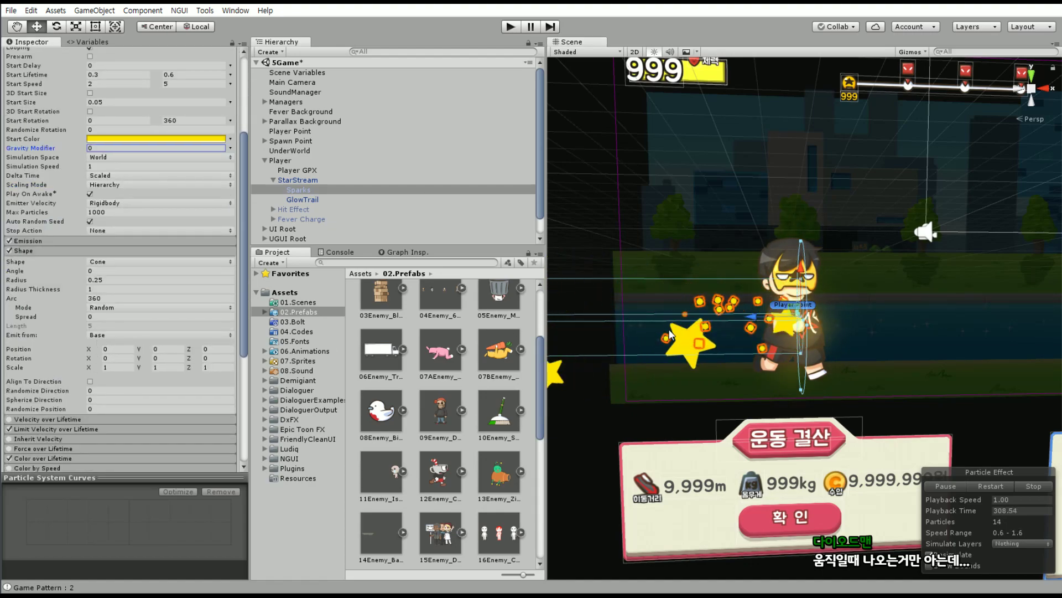
# Switch the Scene view to 2D, check Fade Image and Fever Background, and frame StarStream.
pyautogui.click(638, 53)
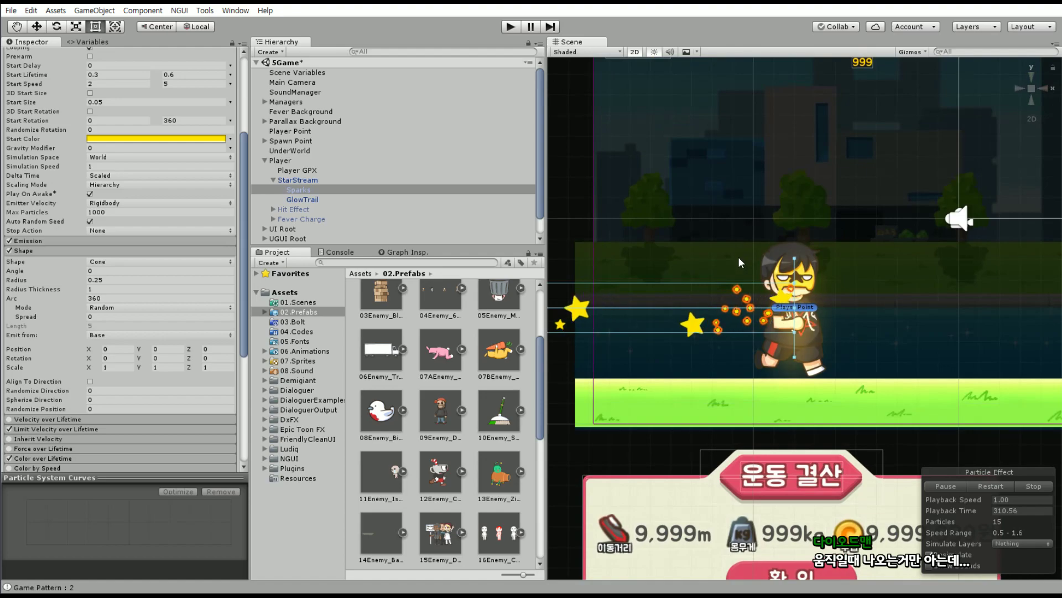
pyautogui.click(625, 465)
pyautogui.scroll(-2, 809, 387)
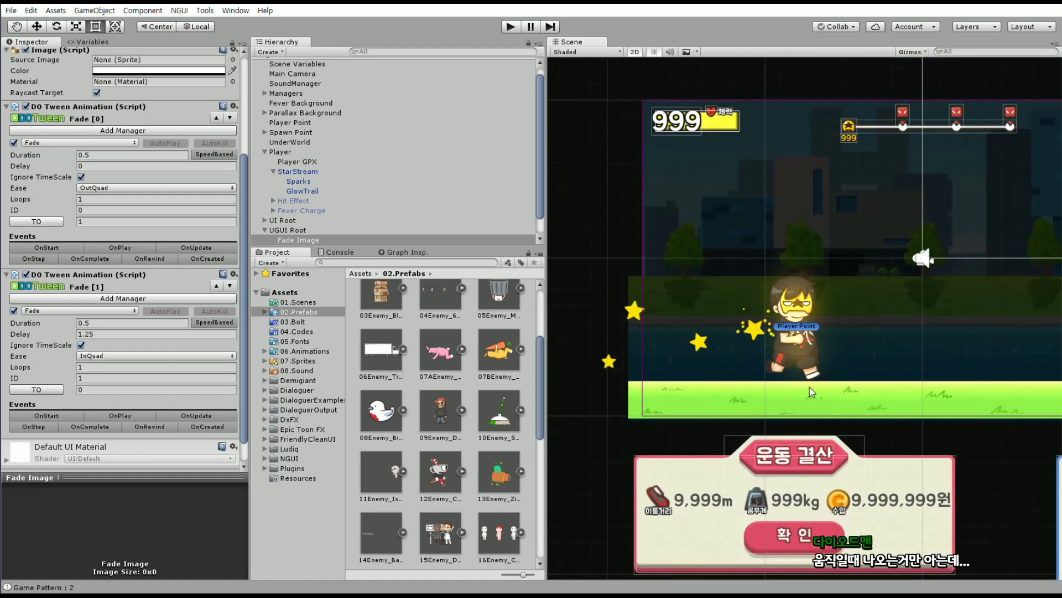
pyautogui.click(730, 326)
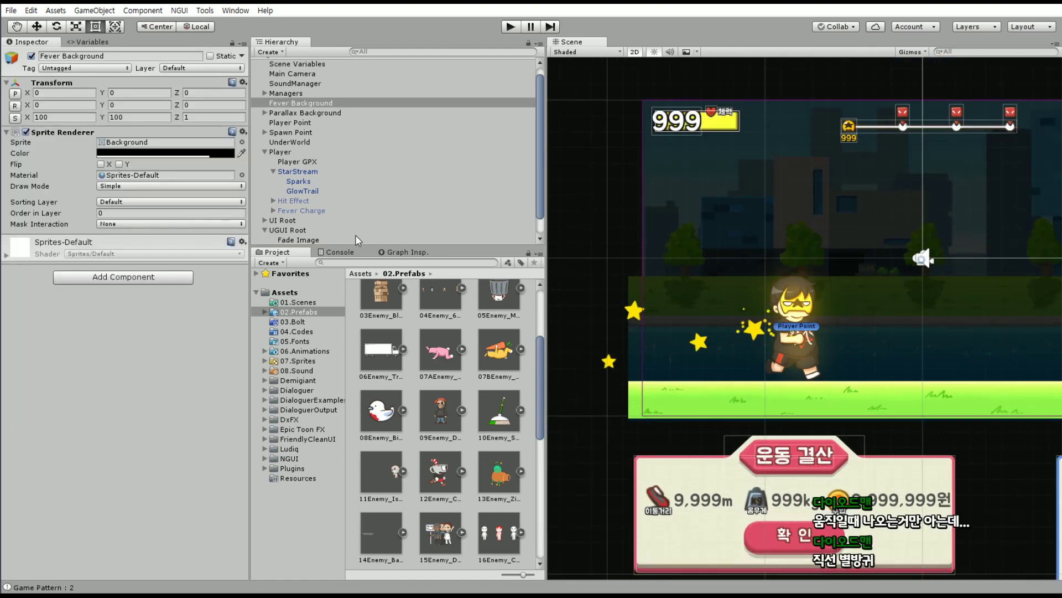
pyautogui.click(317, 173)
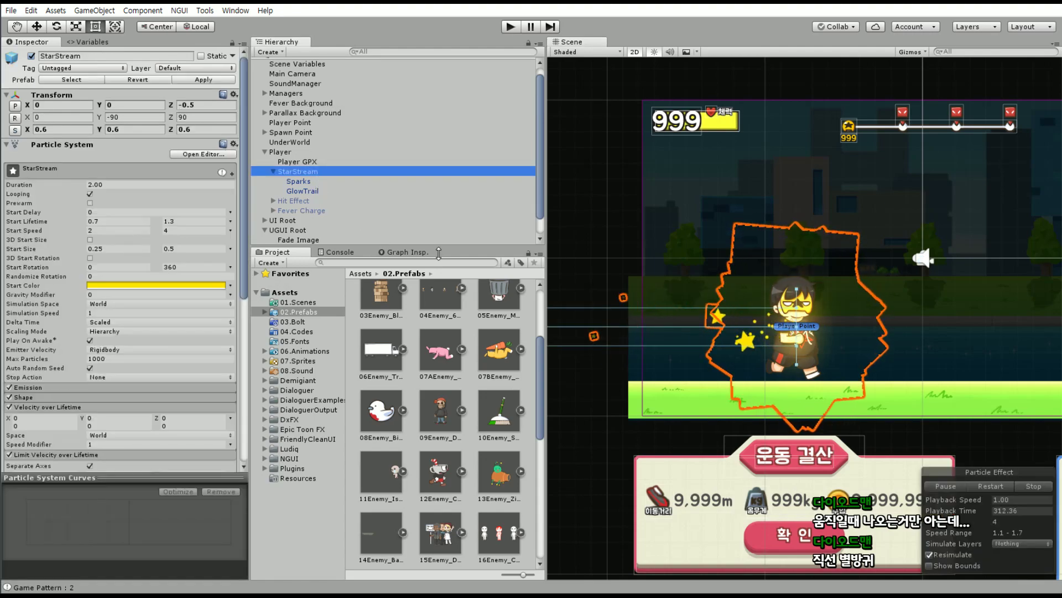
pyautogui.moveTo(606, 420); pyautogui.dragTo(563, 388, button='middle')
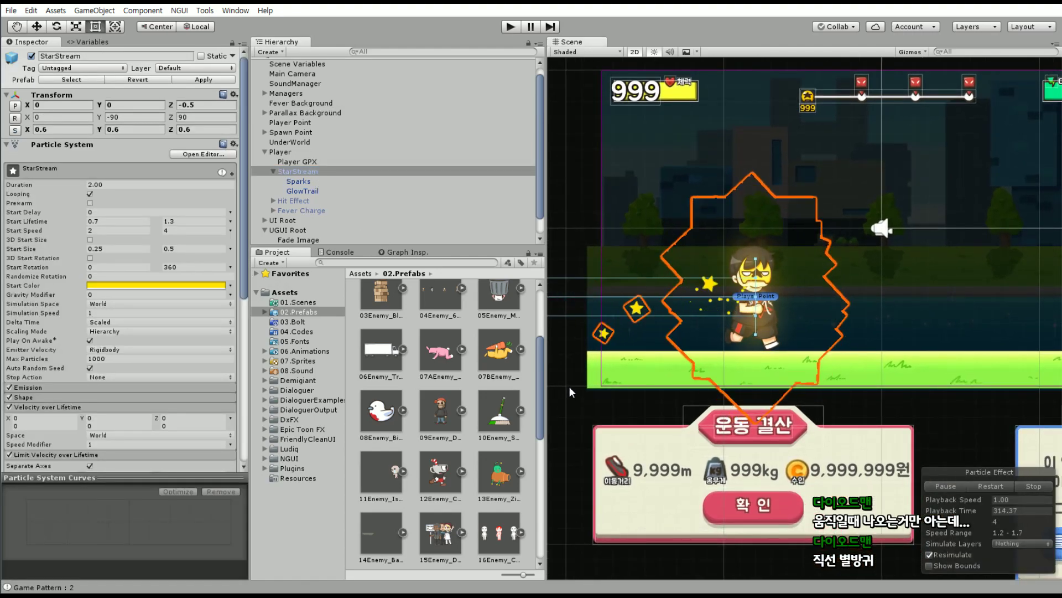
pyautogui.scroll(3, 769, 387)
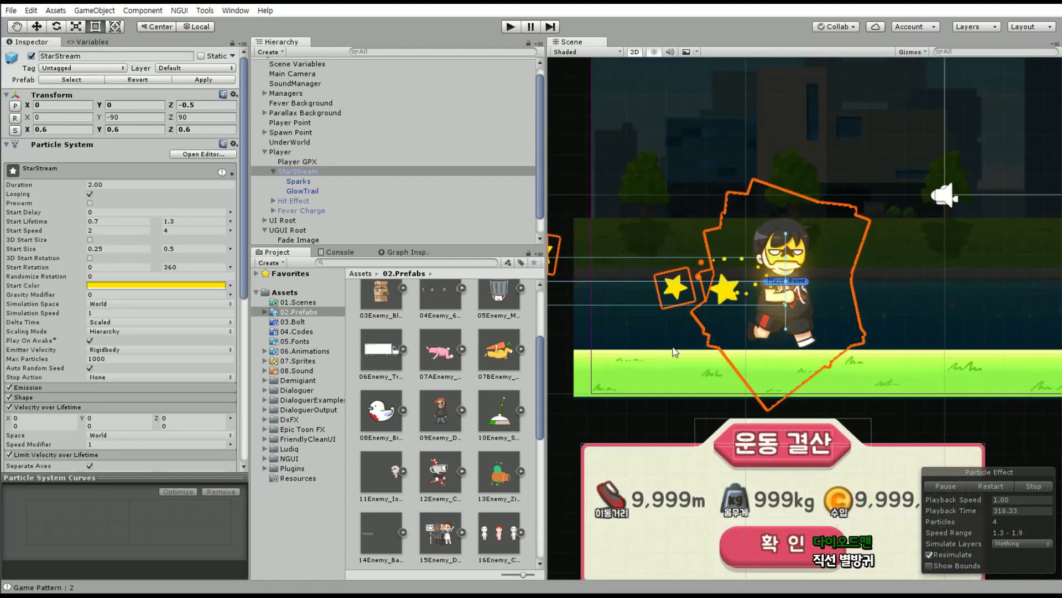
pyautogui.moveTo(762, 348); pyautogui.dragTo(774, 365, button='middle')
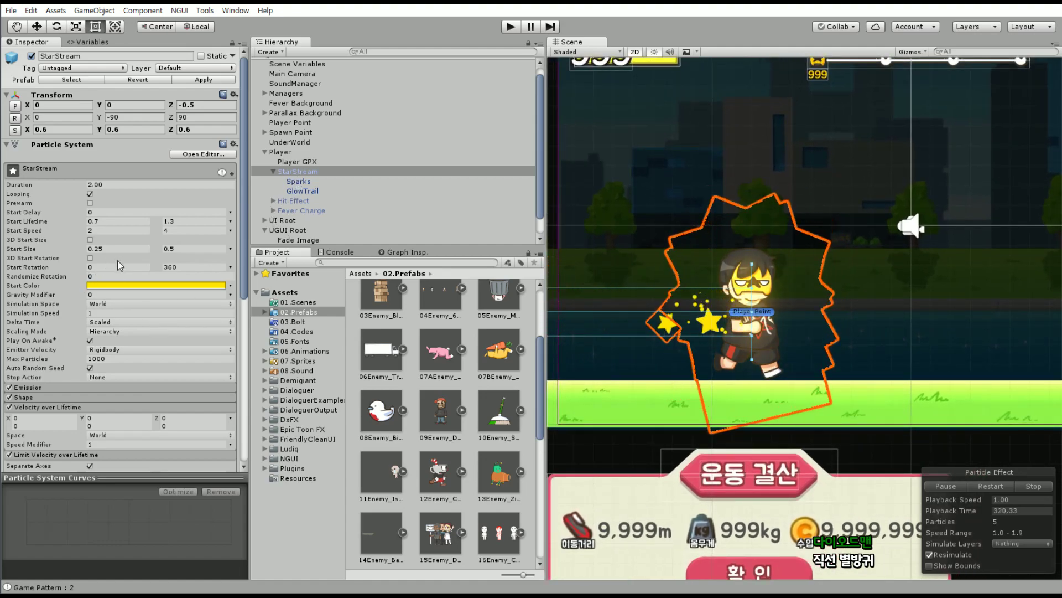
pyautogui.click(305, 192)
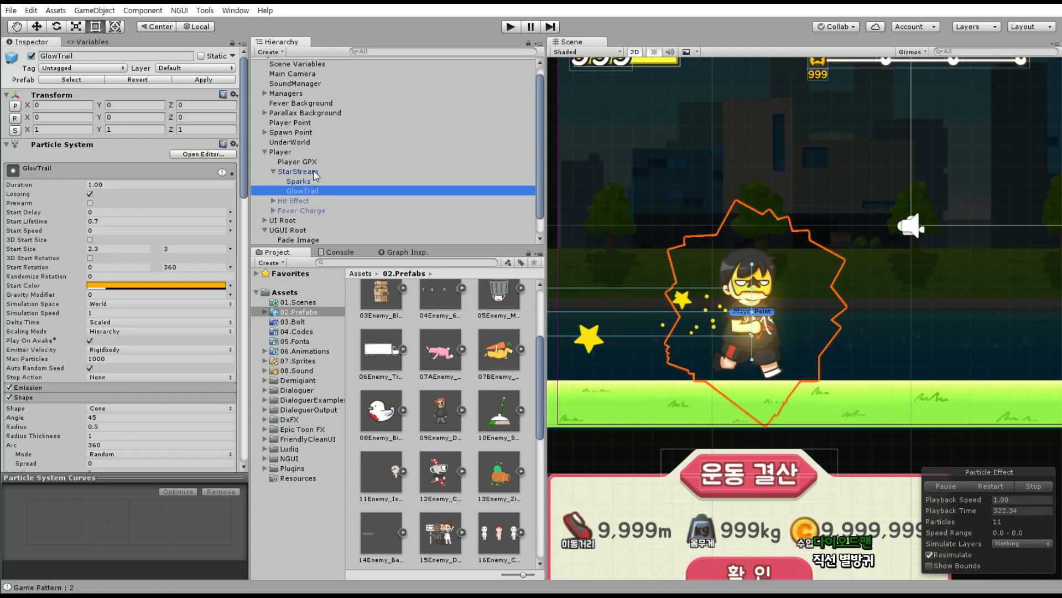
pyautogui.click(299, 172)
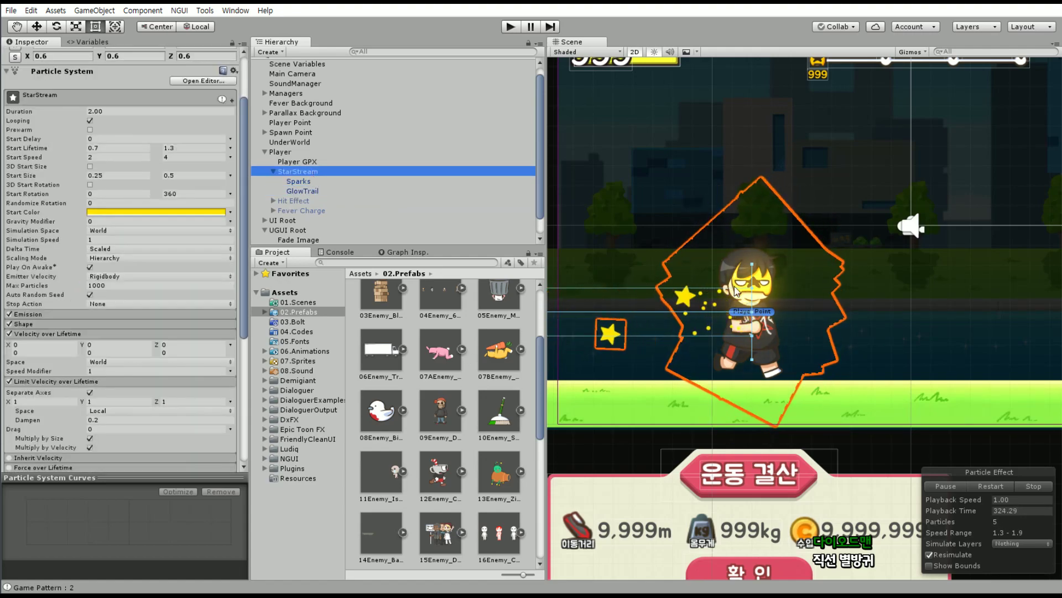
pyautogui.press('f')
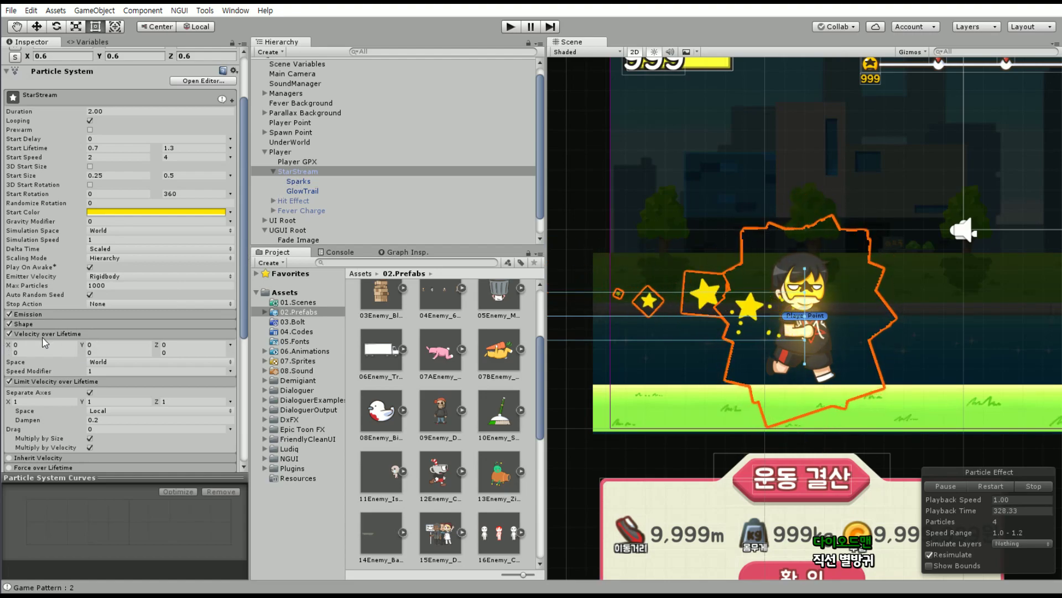
# Toggle StarStream's Velocity over Lifetime off and on, then expand Emission and its Shape module.
pyautogui.click(9, 333)
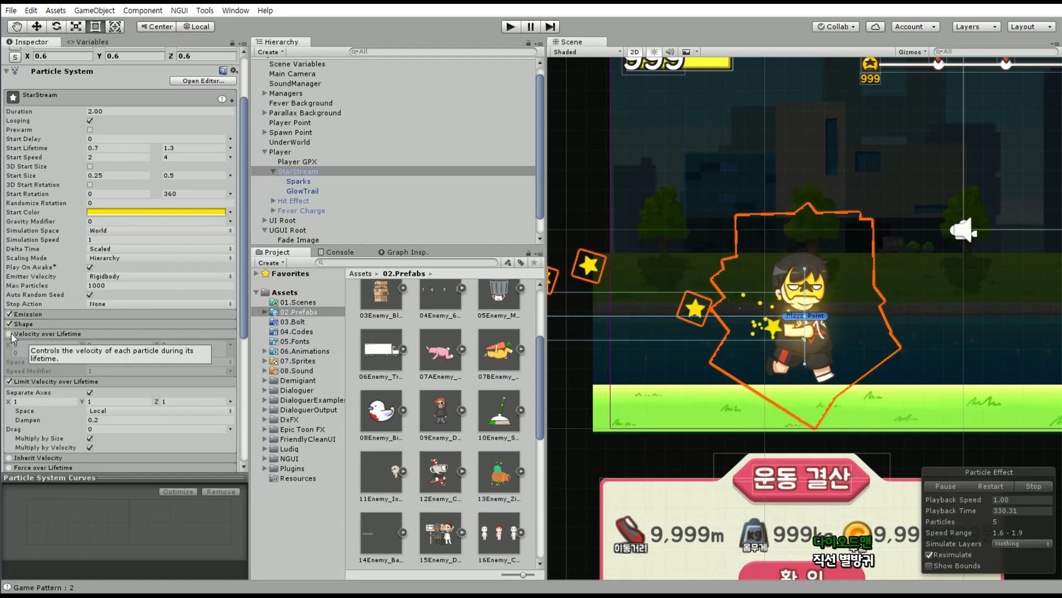
pyautogui.click(10, 334)
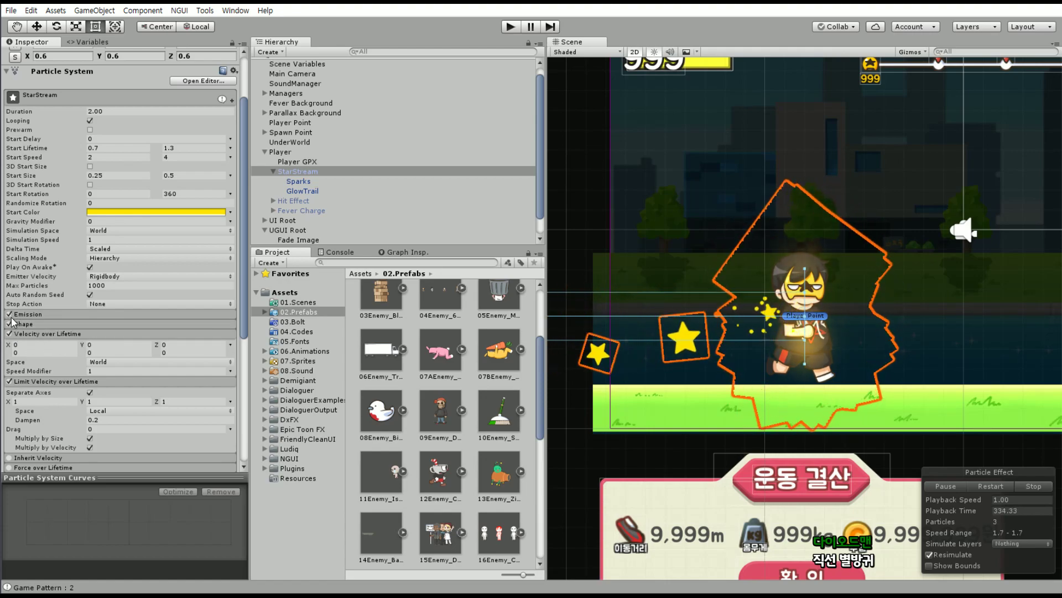
pyautogui.click(21, 315)
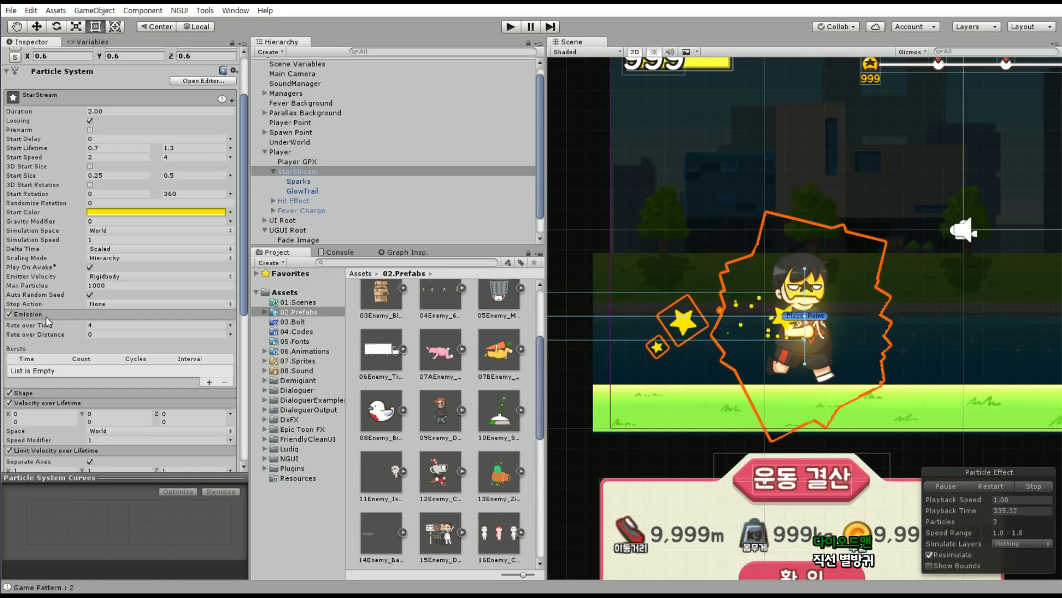
pyautogui.click(17, 325)
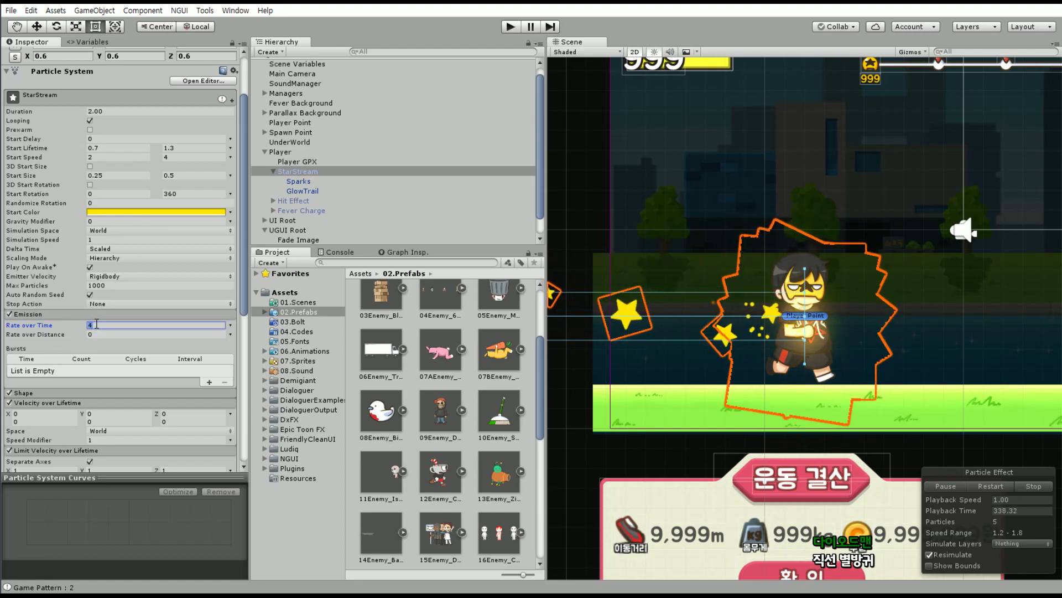
pyautogui.click(43, 315)
pyautogui.click(43, 324)
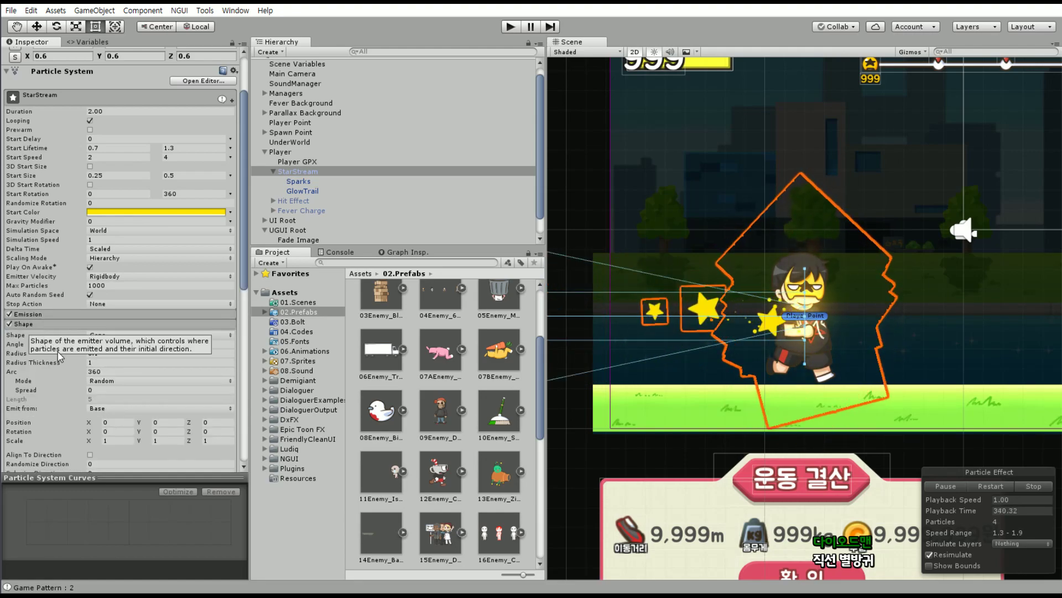
pyautogui.press('f')
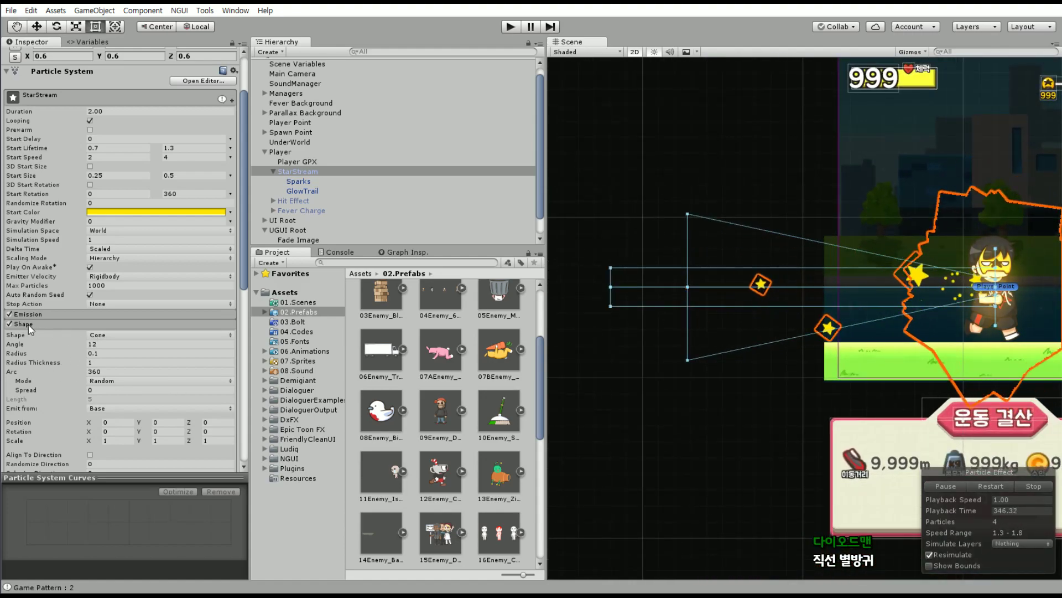
# Give GlowTrail a cone angle of 12 and radius of 0.1, matching StarStream's values.
pyautogui.click(310, 191)
pyautogui.click(123, 345)
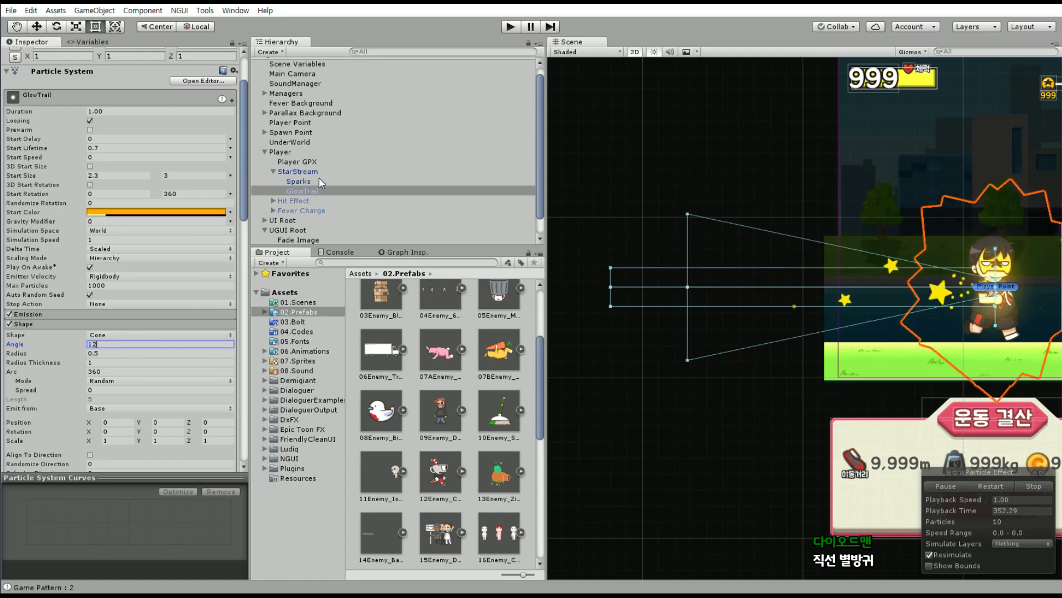
pyautogui.click(110, 360)
pyautogui.write('0.1')
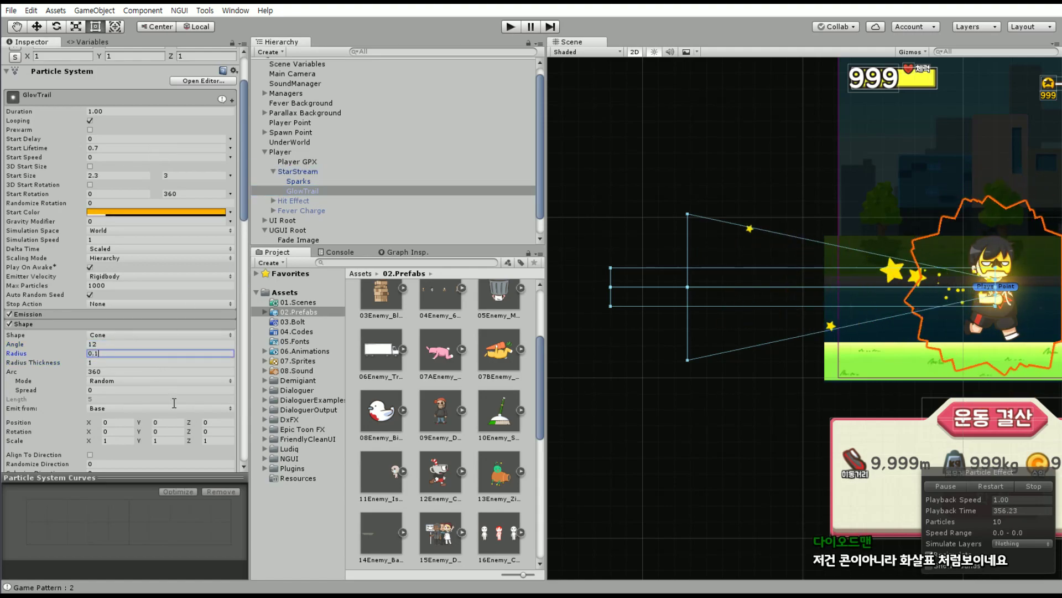
pyautogui.click(289, 172)
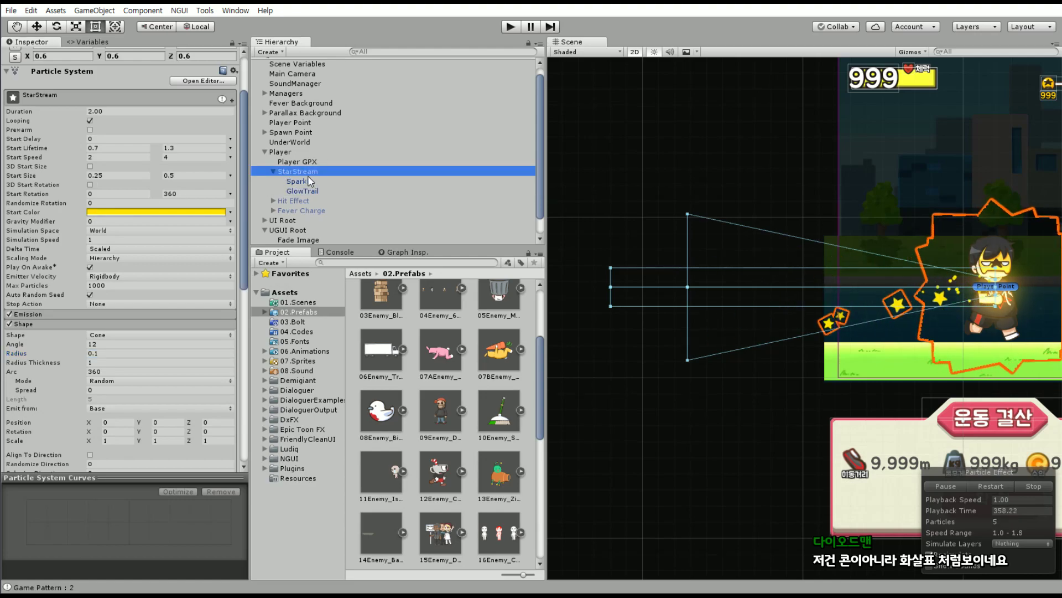
pyautogui.scroll(-5, 132, 368)
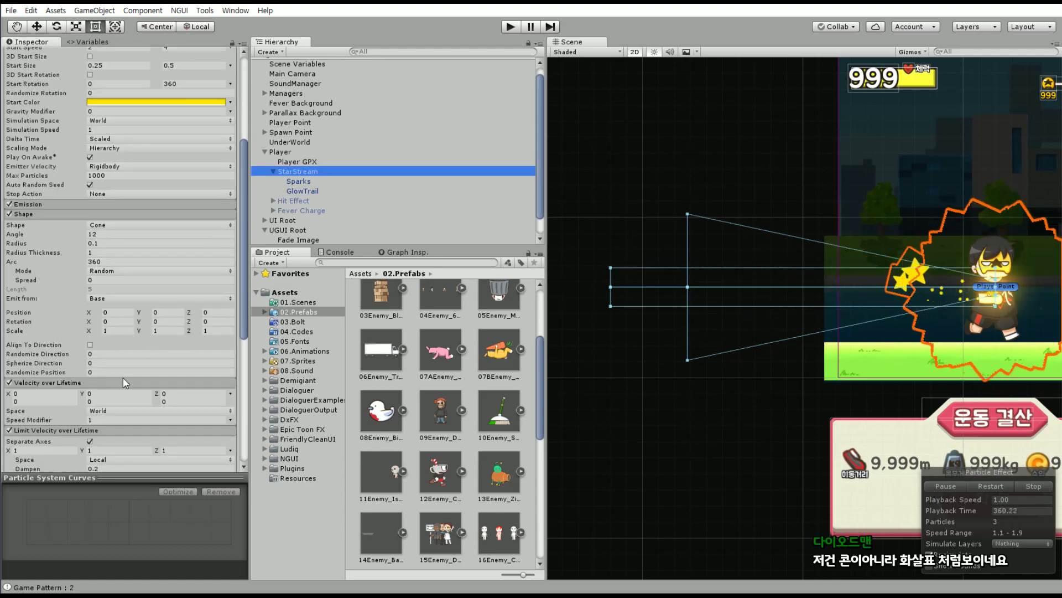
pyautogui.click(307, 191)
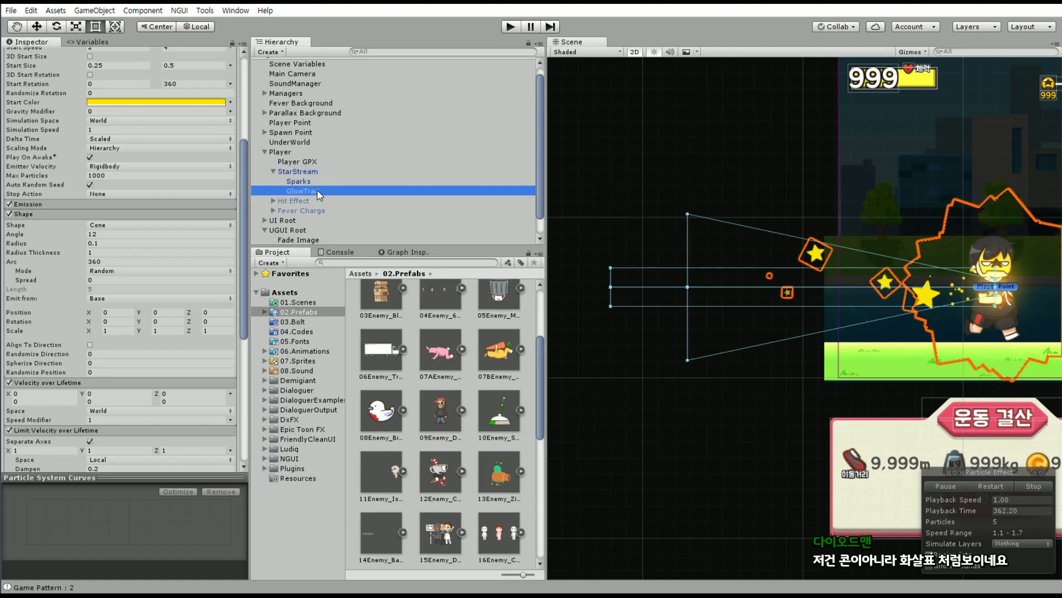
# Set GlowTrail's Randomize Position to 0.5.
pyautogui.doubleClick(116, 373)
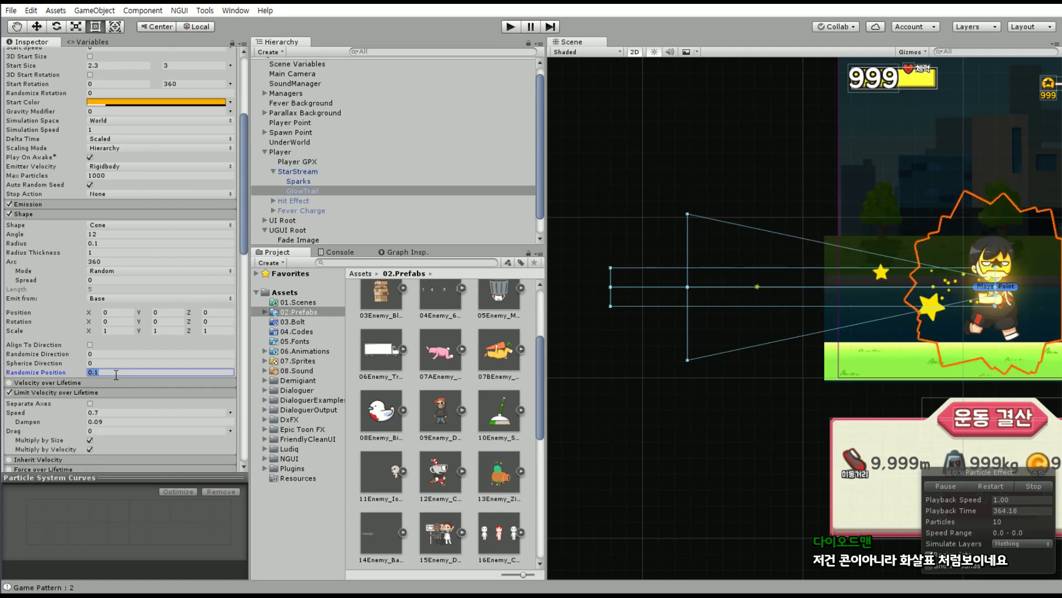
pyautogui.moveTo(846, 356); pyautogui.dragTo(714, 331, button='middle')
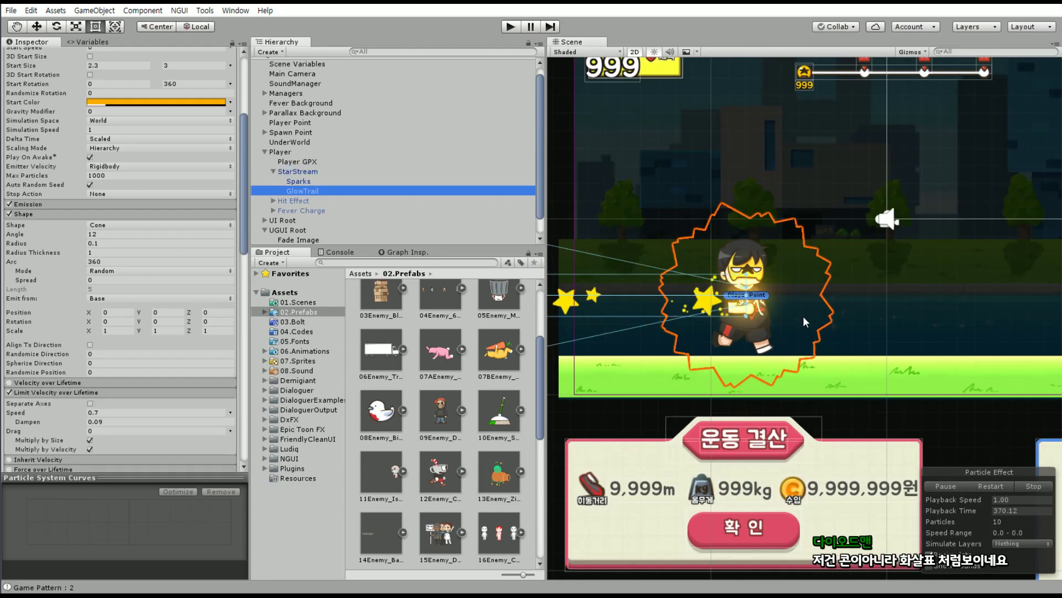
pyautogui.moveTo(826, 351)
pyautogui.mouseDown(button='middle')
pyautogui.moveTo(724, 370)
pyautogui.moveTo(873, 323)
pyautogui.mouseUp(button='middle')
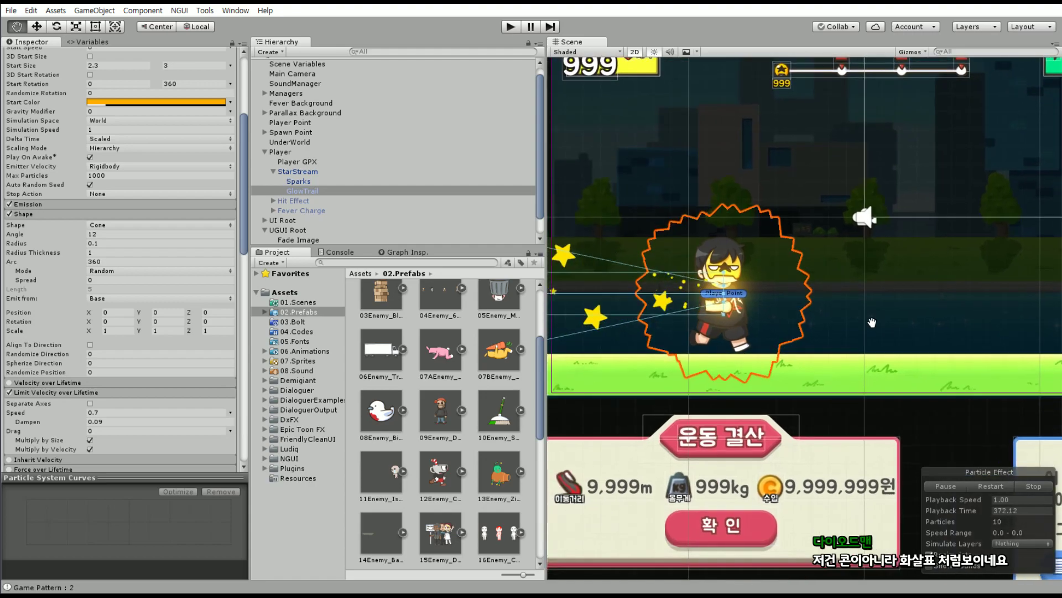
pyautogui.scroll(-1, 802, 354)
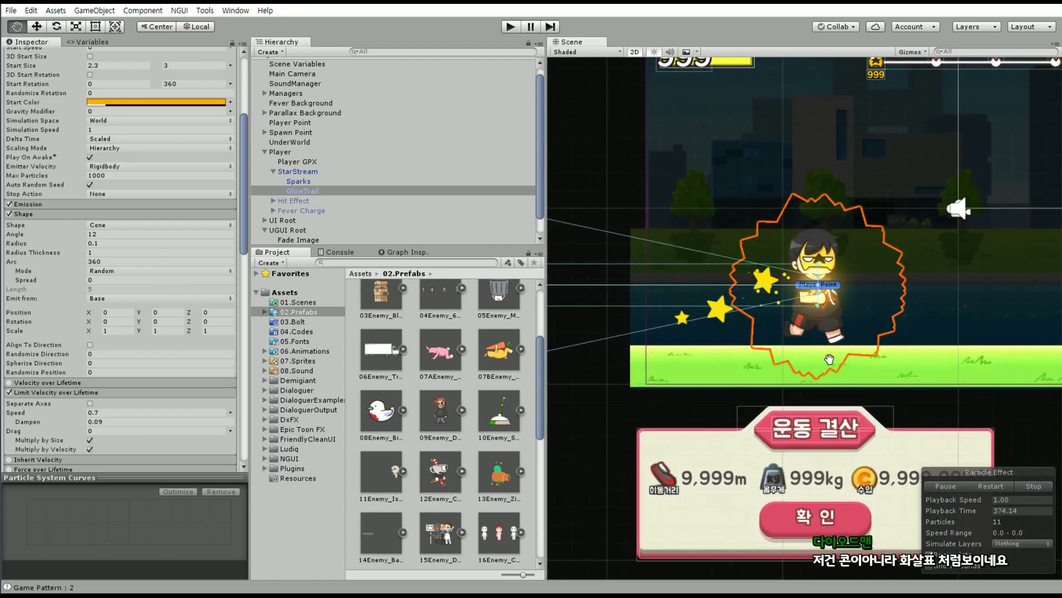
pyautogui.moveTo(764, 355); pyautogui.dragTo(832, 361, button='middle')
pyautogui.scroll(1, 849, 308)
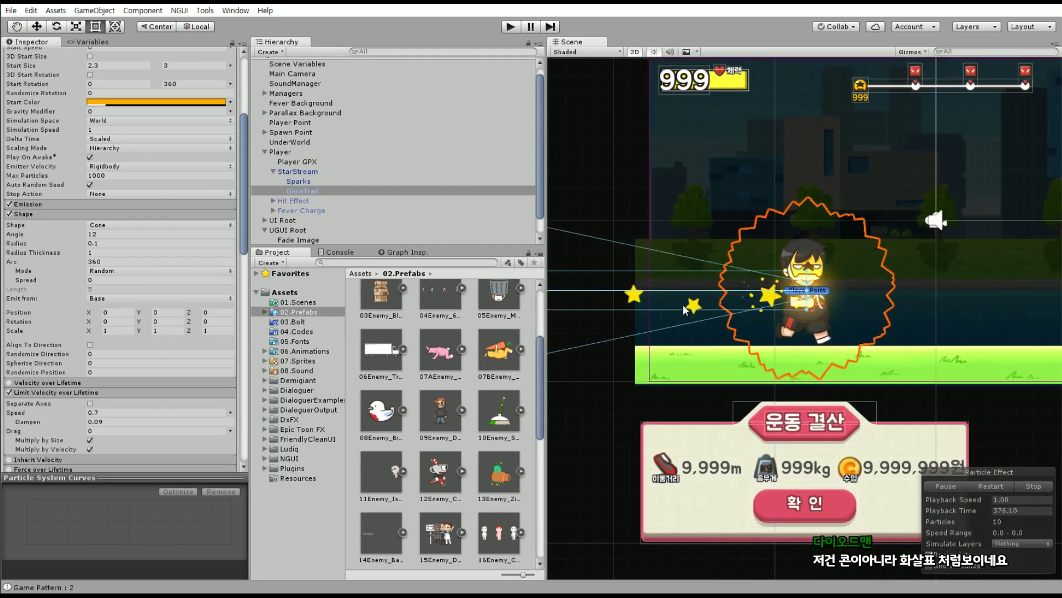
pyautogui.click(108, 372)
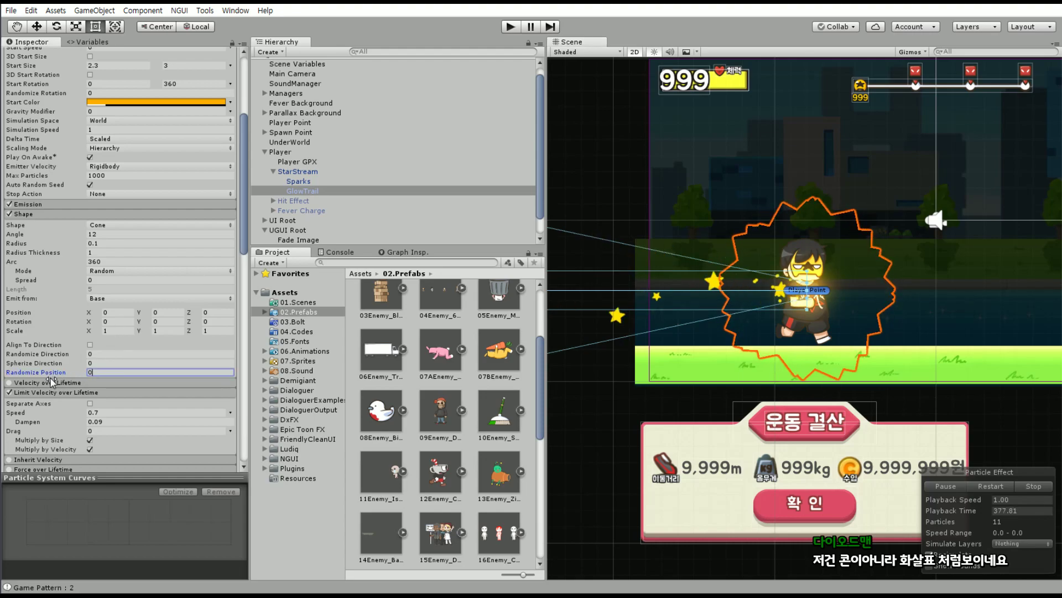
pyautogui.write('1')
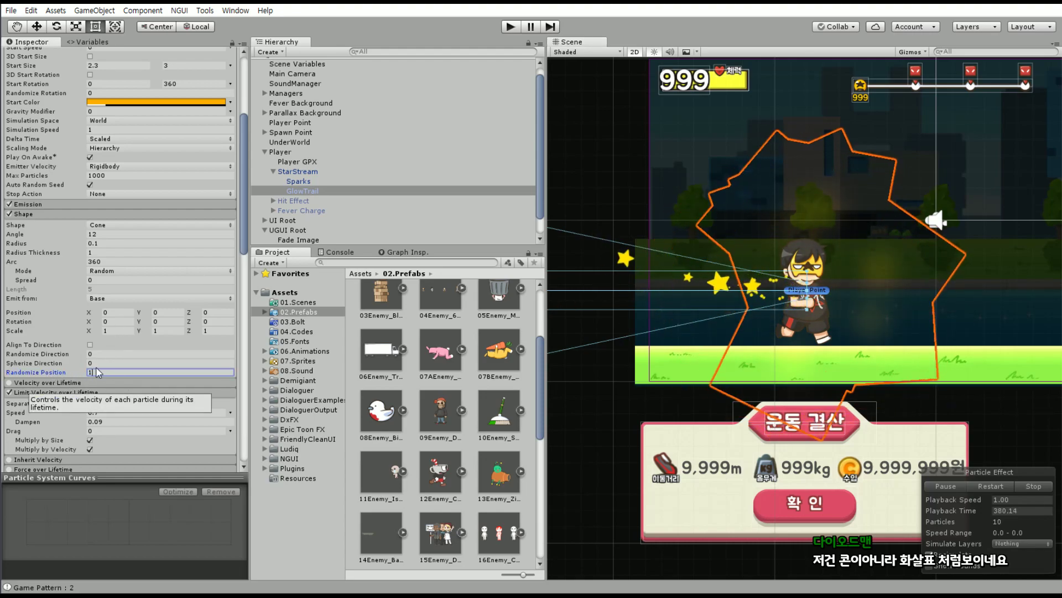
pyautogui.write('0.5')
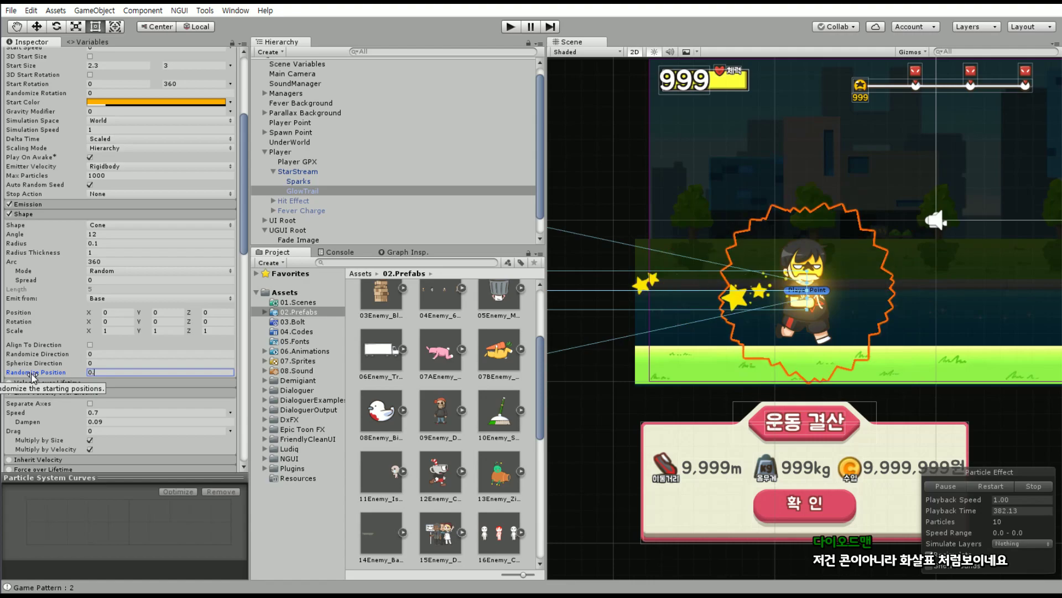
pyautogui.scroll(2, 779, 235)
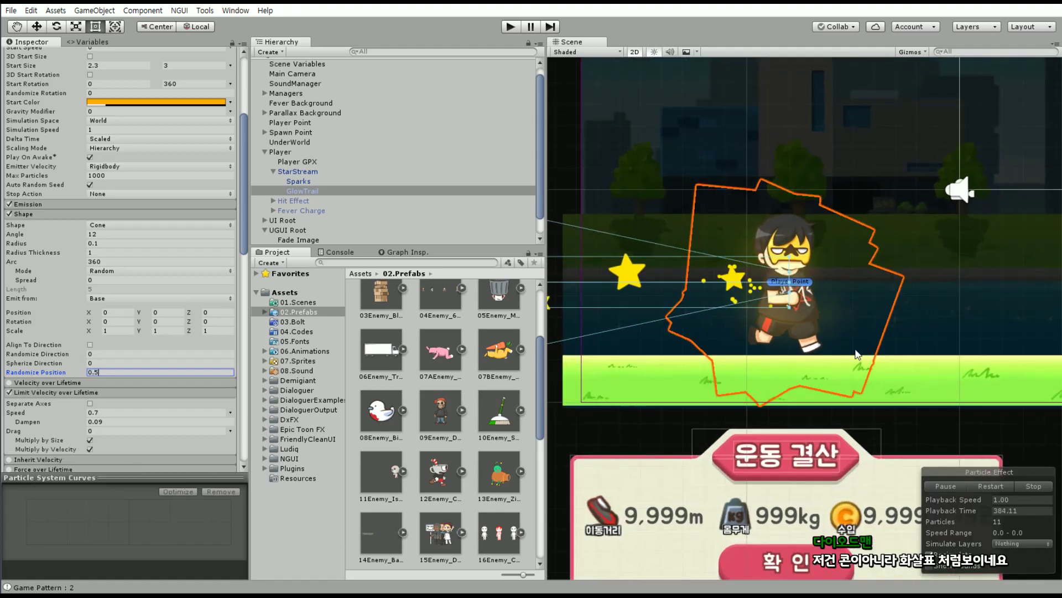
pyautogui.scroll(1, 779, 235)
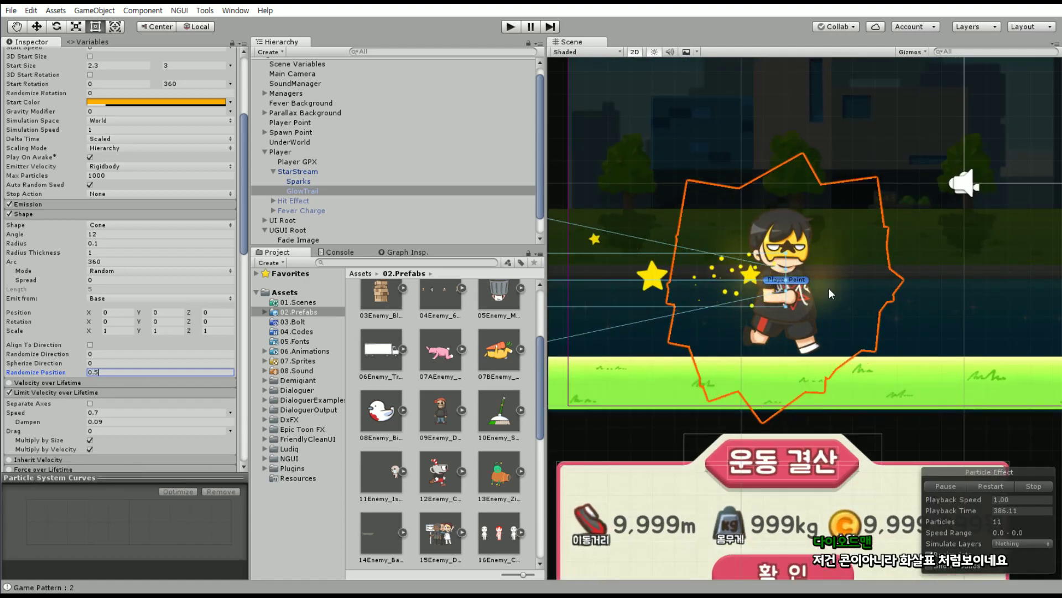
pyautogui.scroll(-2, 688, 420)
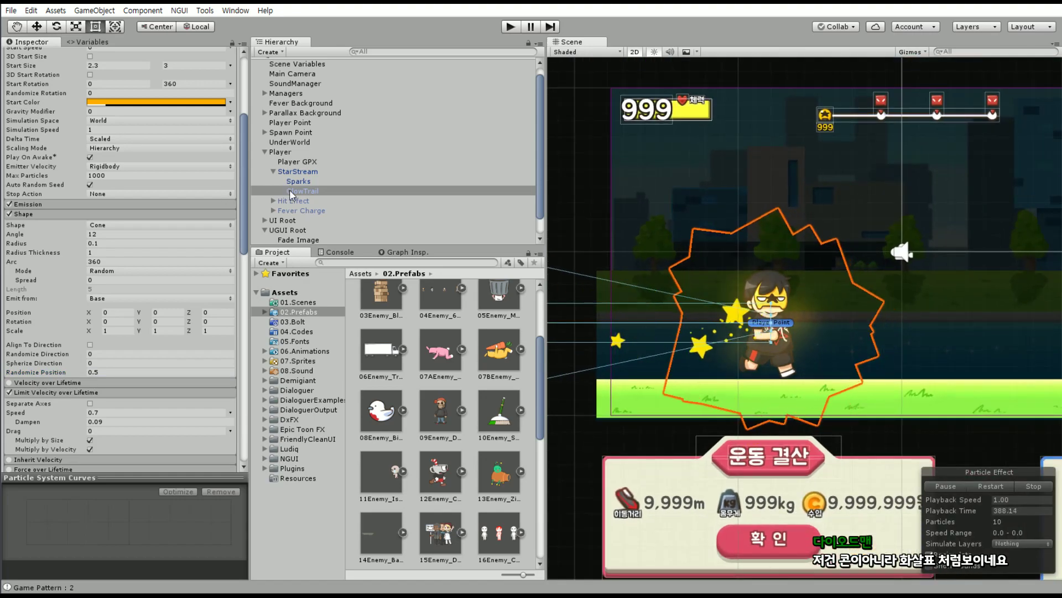
# Collapse StarStream's child effects in the Hierarchy and select StarStream.
pyautogui.click(276, 173)
pyautogui.click(274, 172)
pyautogui.click(298, 171)
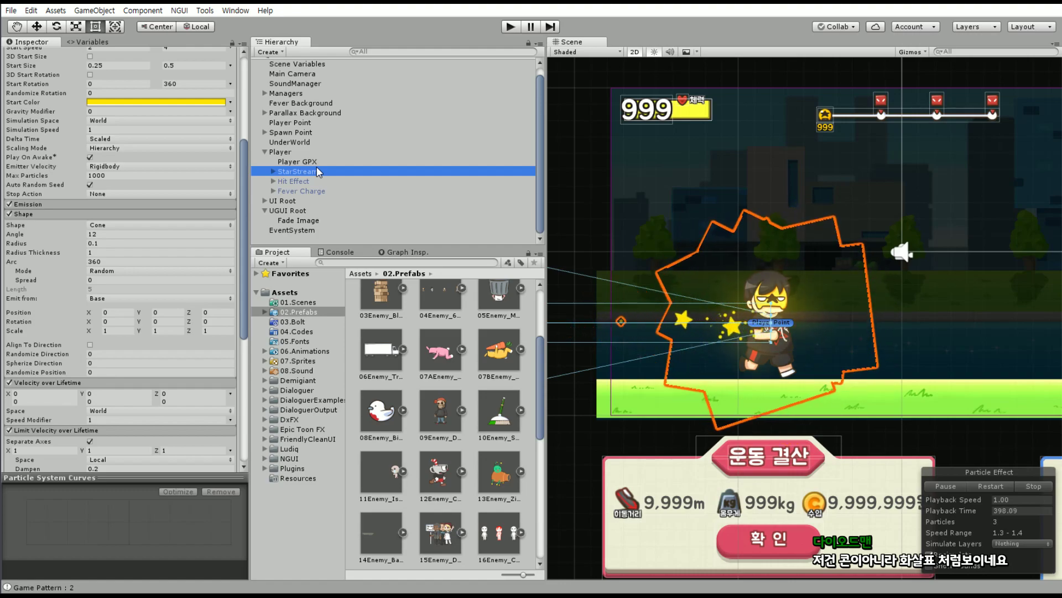
# Save the scene and the project from the File menu, then select Fade Image.
pyautogui.click(11, 10)
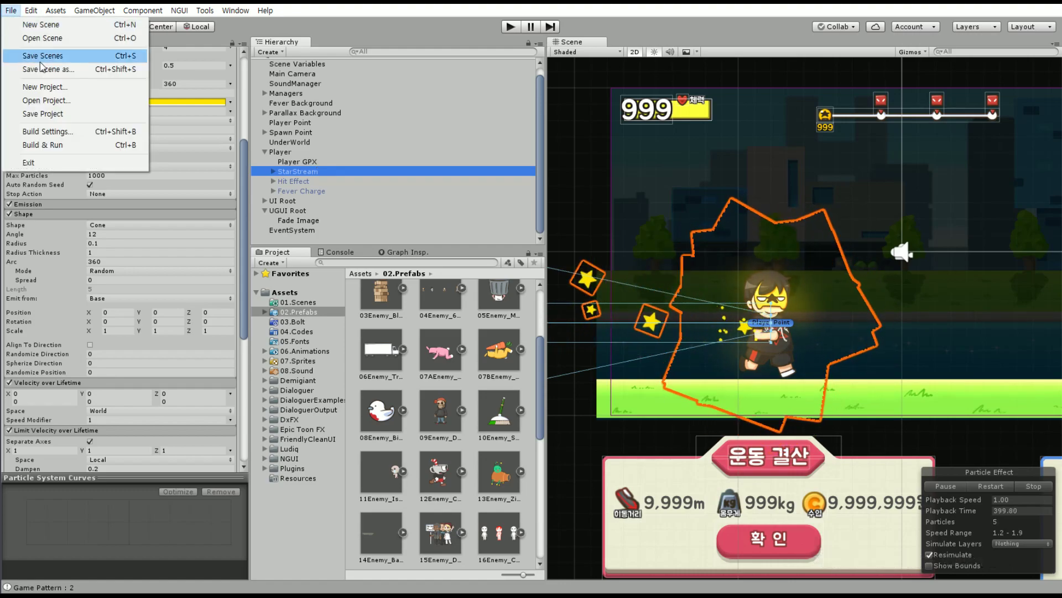
pyautogui.click(47, 53)
pyautogui.click(10, 10)
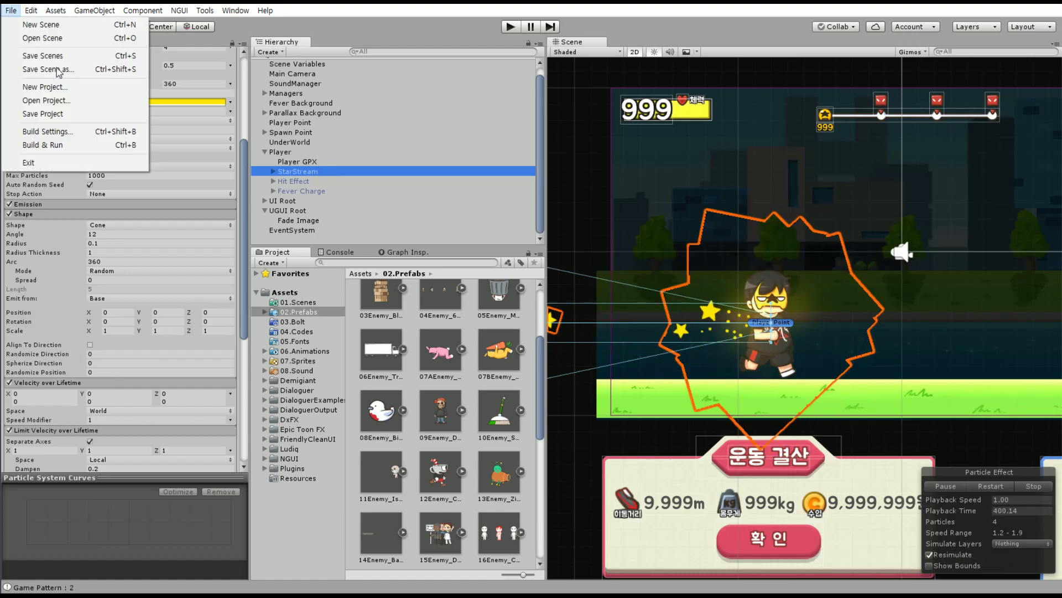
pyautogui.click(60, 114)
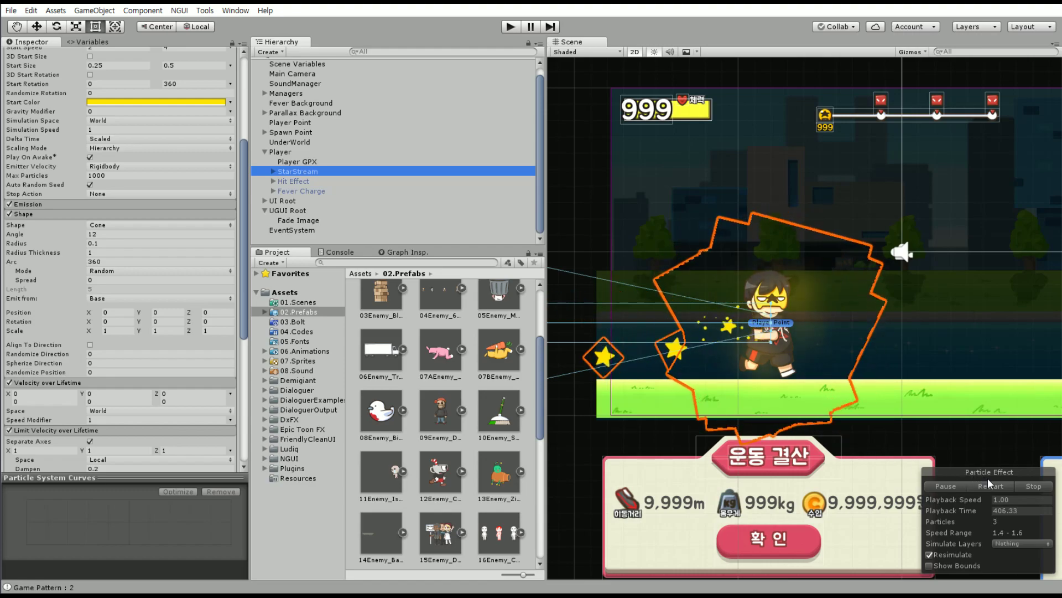
pyautogui.click(705, 397)
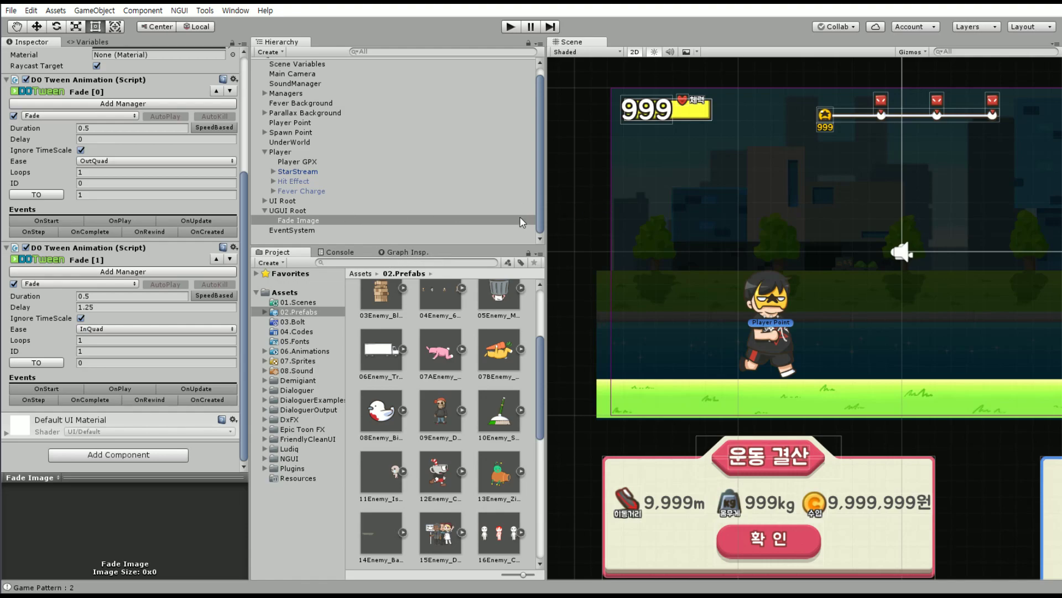
# Drag Fever Background's Sprite Renderer colour alpha down to clear the overlay, then select StarStream.
pyautogui.scroll(1, 308, 157)
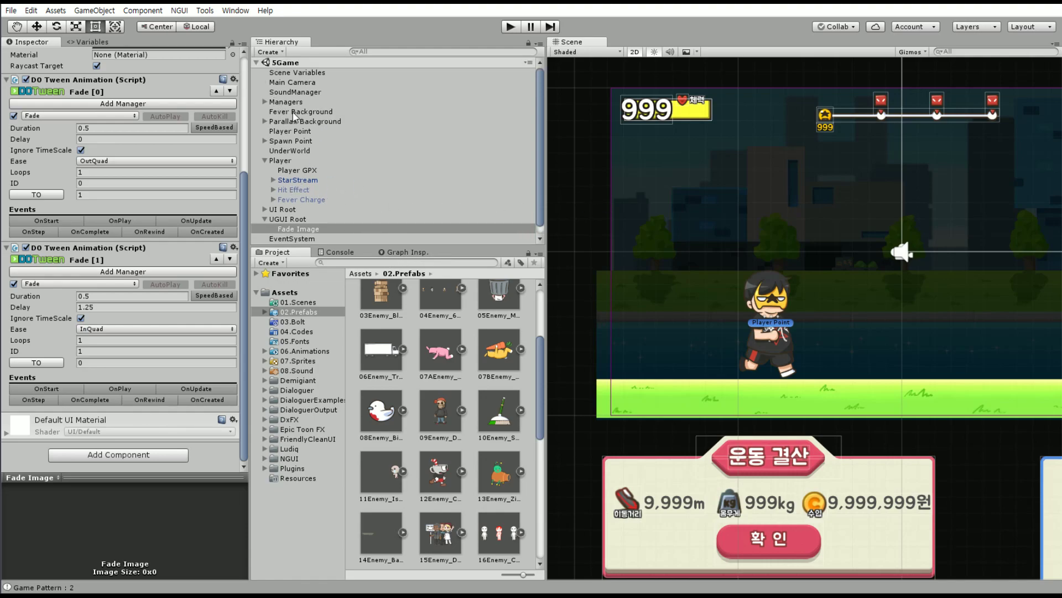
pyautogui.click(281, 114)
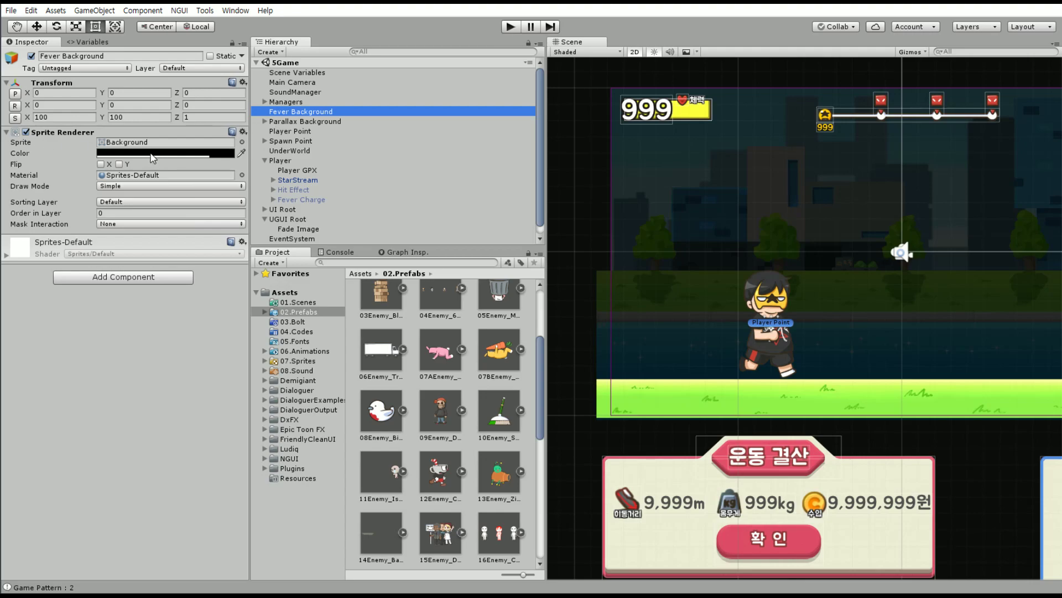
pyautogui.click(153, 155)
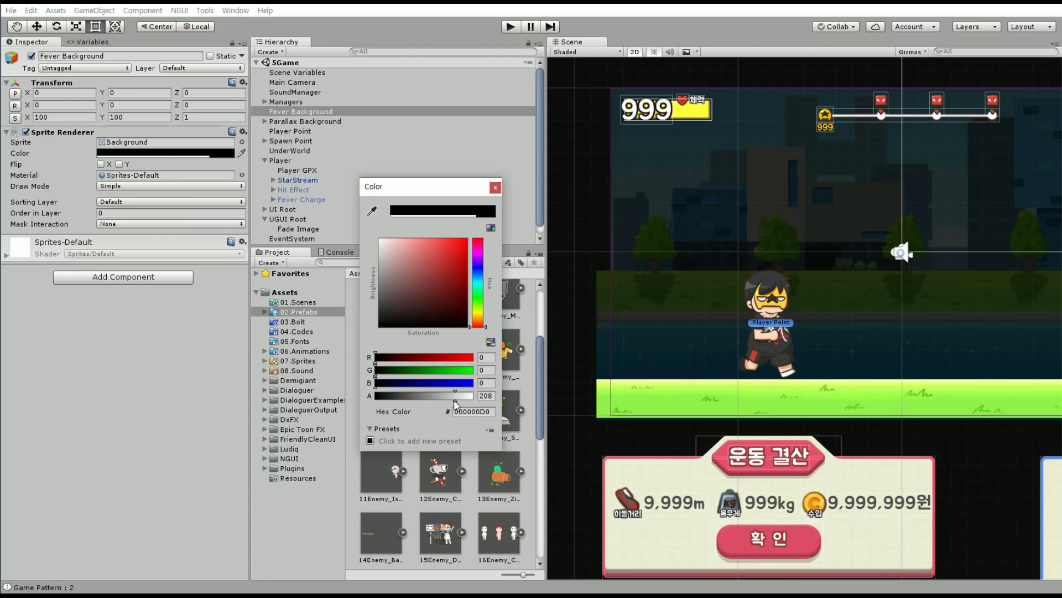
pyautogui.moveTo(457, 402); pyautogui.dragTo(301, 393)
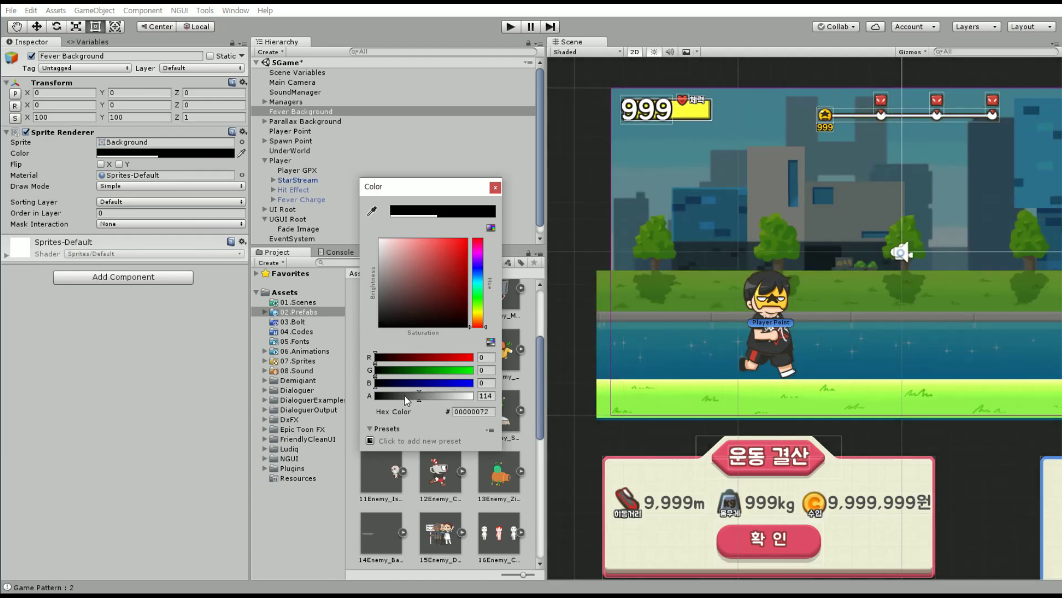
pyautogui.click(495, 186)
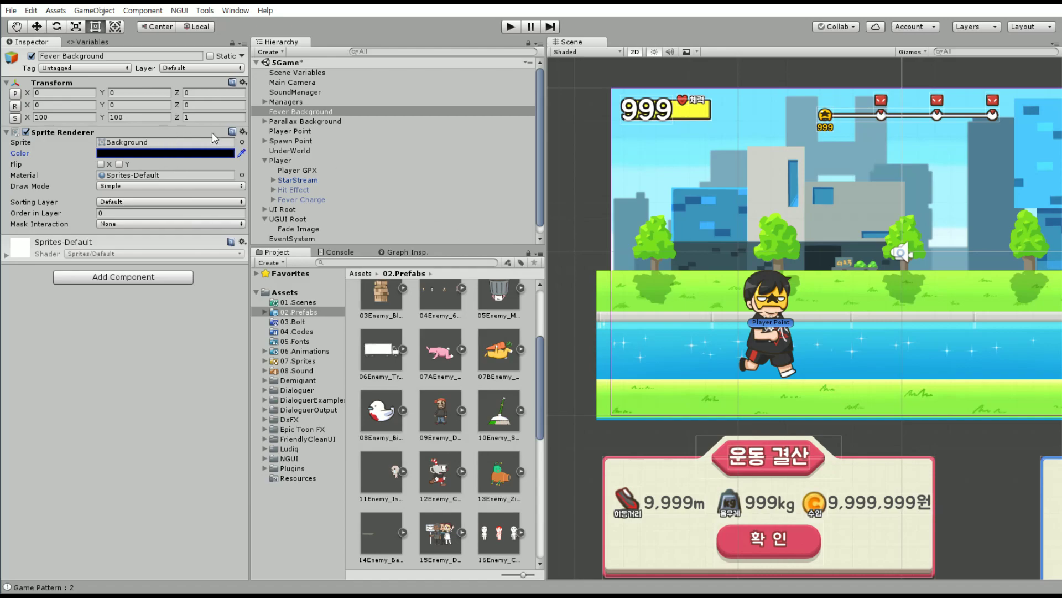
pyautogui.click(300, 180)
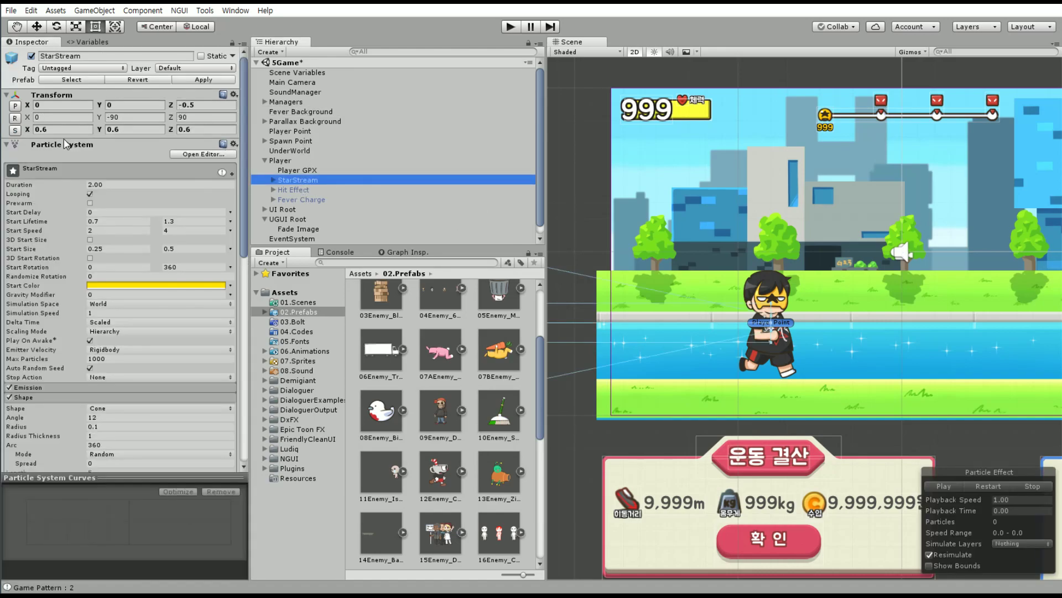
# Disable StarStream, renamed FeverStream, and inspect its emitter in 3D before returning to 2D.
pyautogui.click(31, 56)
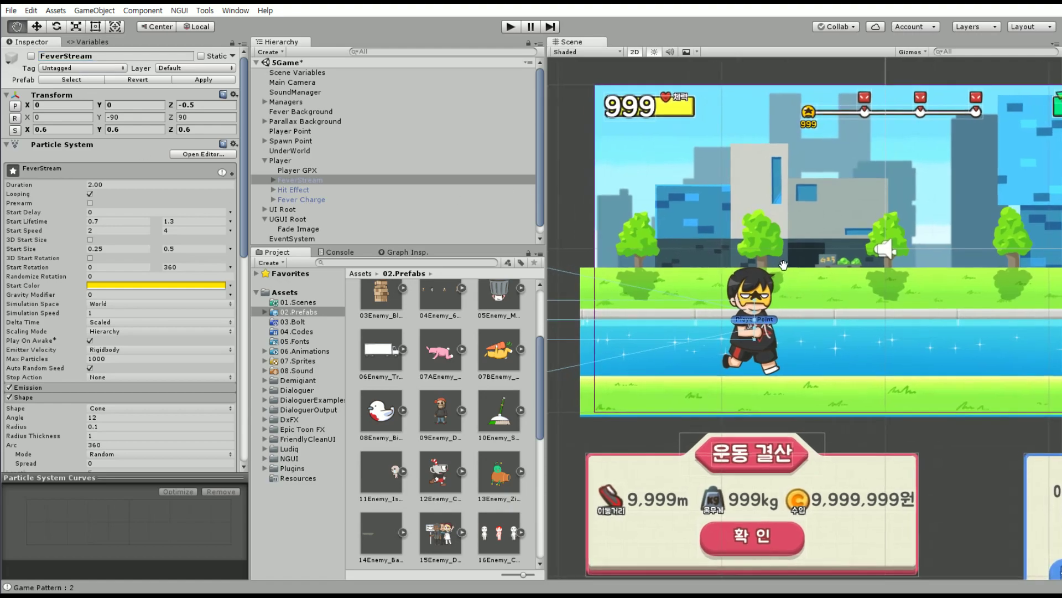
pyautogui.scroll(2, 805, 290)
pyautogui.press('f')
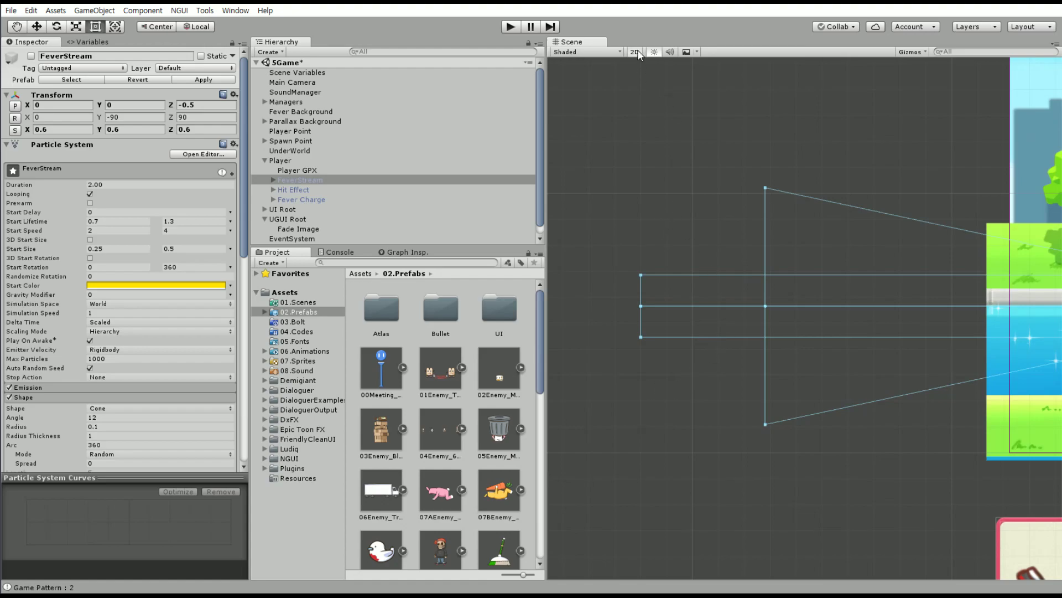
pyautogui.click(635, 52)
pyautogui.moveTo(685, 222)
pyautogui.keyDown('alt'); pyautogui.mouseDown()
pyautogui.moveTo(619, 232)
pyautogui.moveTo(858, 293)
pyautogui.mouseUp(); pyautogui.keyUp('alt')
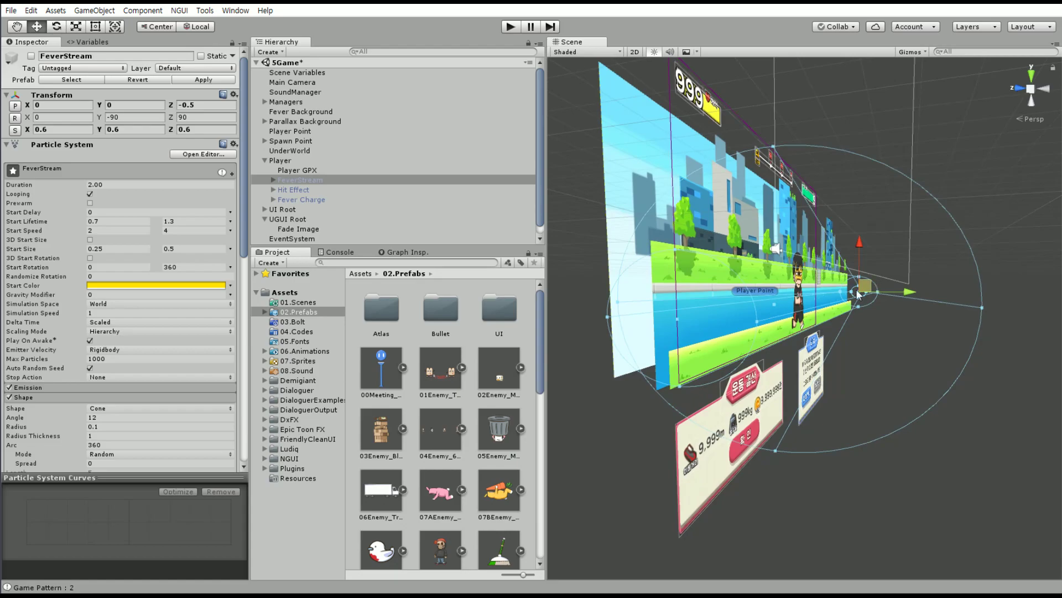
pyautogui.keyDown('alt'); pyautogui.moveTo(819, 414); pyautogui.dragTo(706, 445); pyautogui.keyUp('alt')
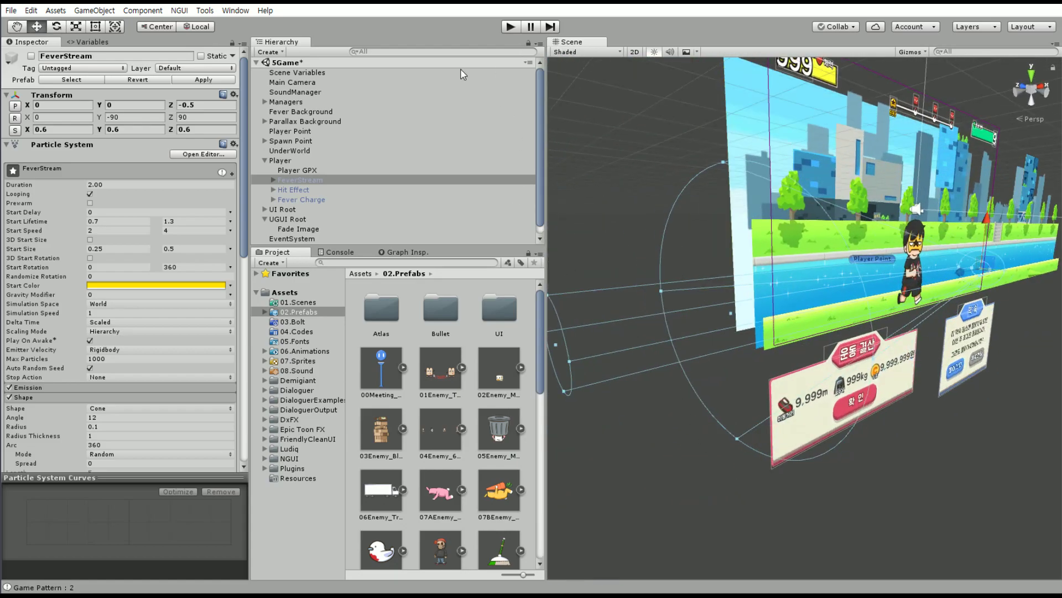
pyautogui.click(641, 55)
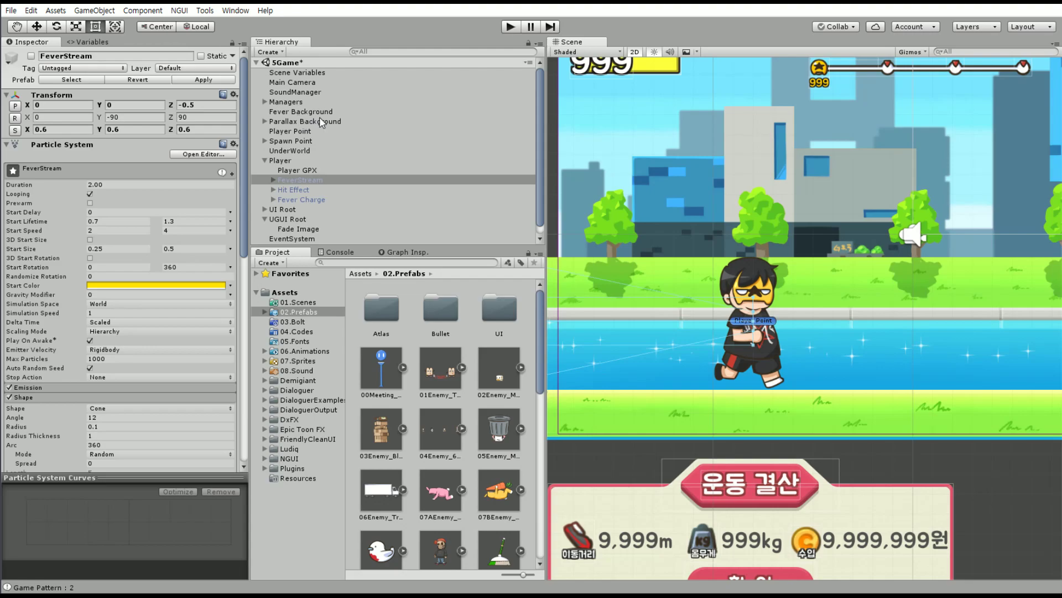
# Select RunManager and open its visual script graph from the Window menu.
pyautogui.click(320, 92)
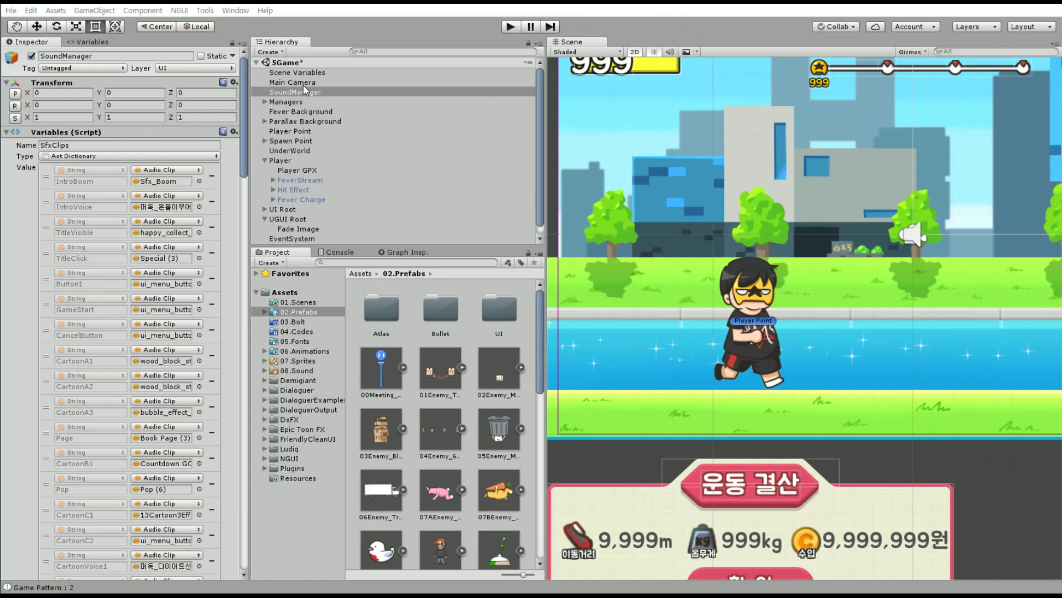
pyautogui.click(316, 133)
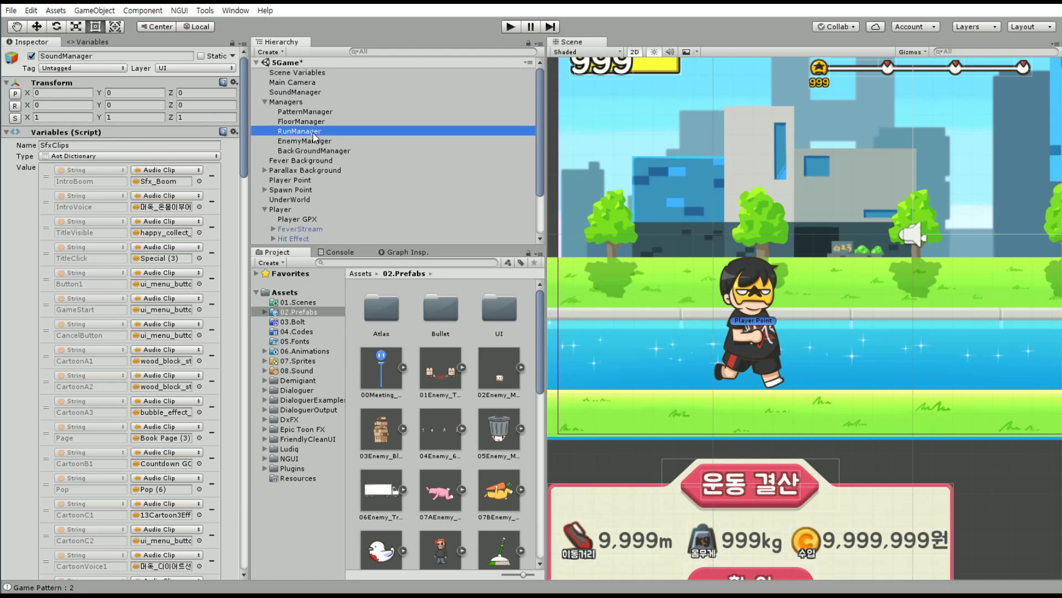
pyautogui.click(235, 10)
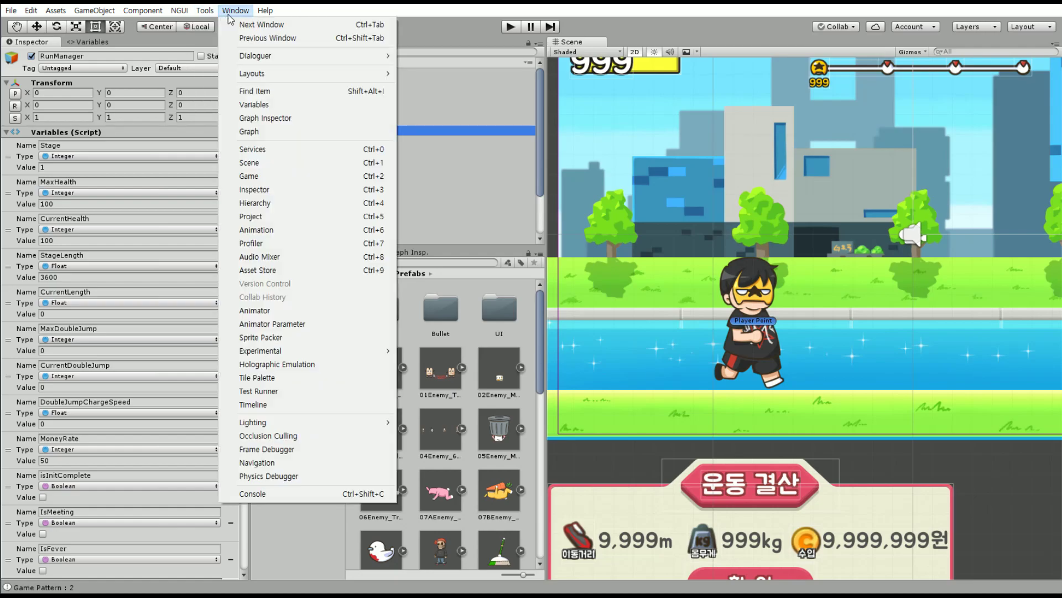
pyautogui.moveTo(205, 17)
pyautogui.moveTo(236, 10)
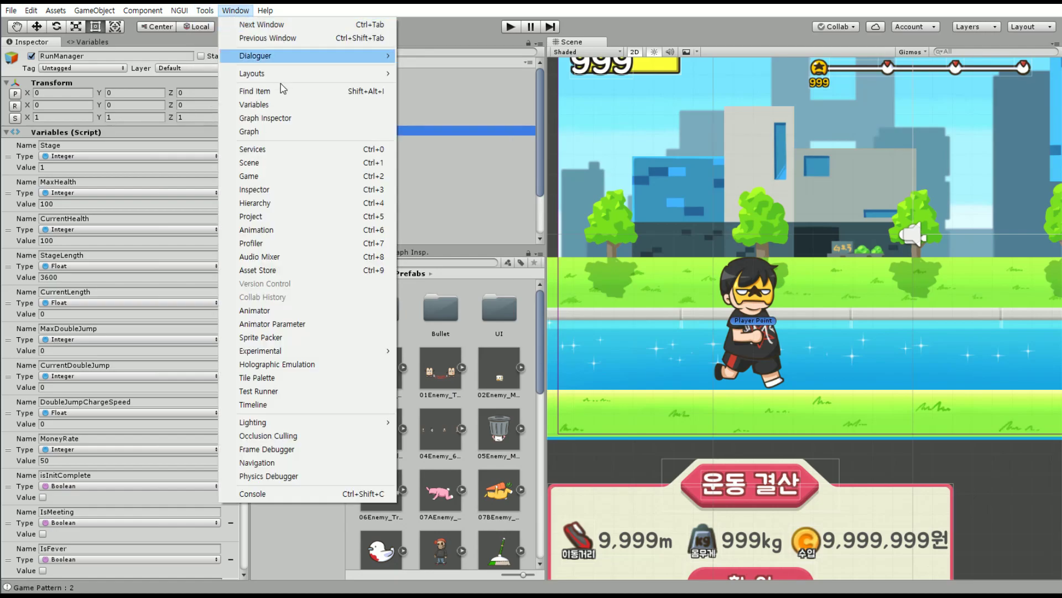
pyautogui.click(264, 134)
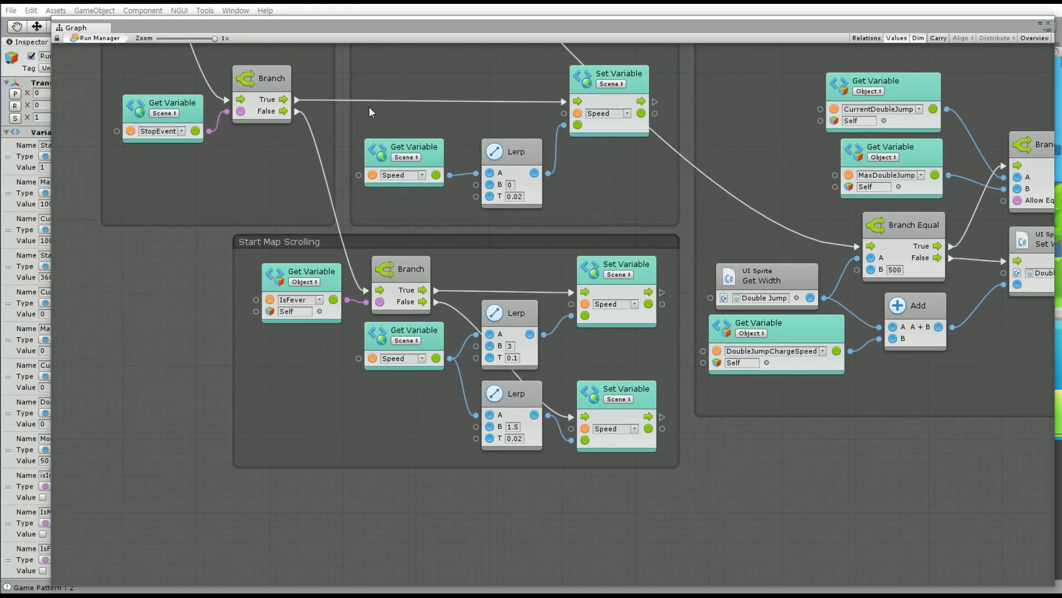
# Frame the Fever Time group and shift its Wait, Boolean and Set Variable nodes right.
pyautogui.moveTo(370, 107); pyautogui.dragTo(374, 192, button='middle')
pyautogui.scroll(-3, 377, 187)
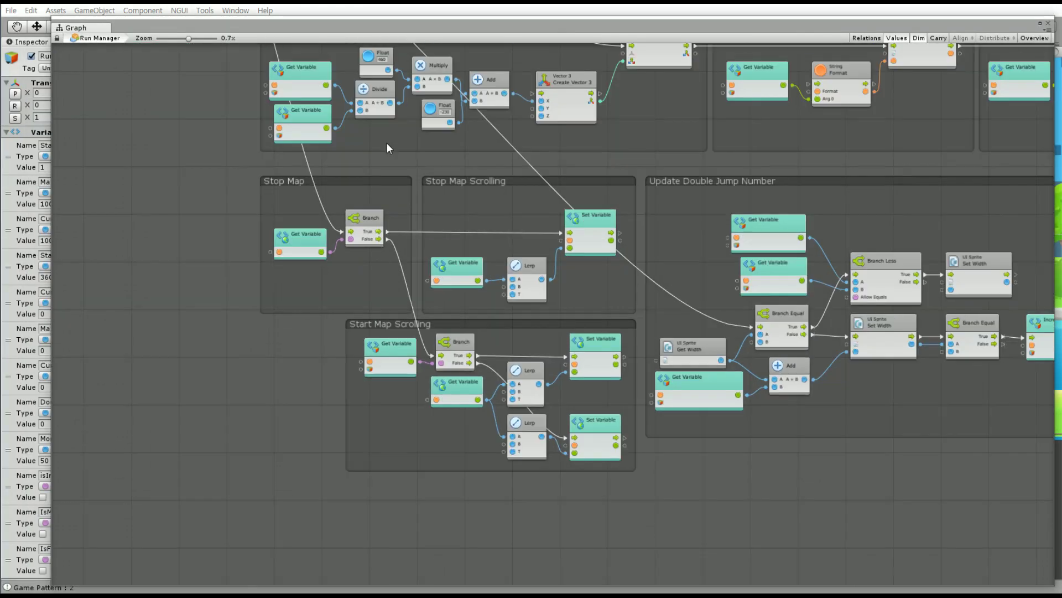
pyautogui.moveTo(387, 143); pyautogui.dragTo(609, 278, button='middle')
pyautogui.scroll(1, 559, 396)
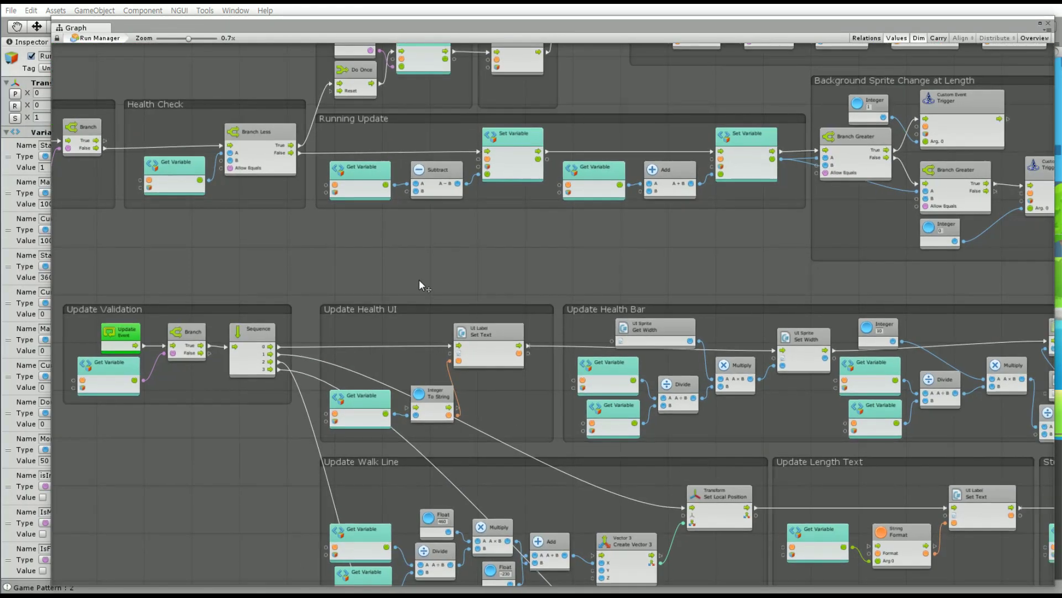
pyautogui.moveTo(419, 279)
pyautogui.mouseDown(button='middle')
pyautogui.moveTo(470, 387)
pyautogui.moveTo(525, 465)
pyautogui.moveTo(516, 582)
pyautogui.mouseUp(button='middle')
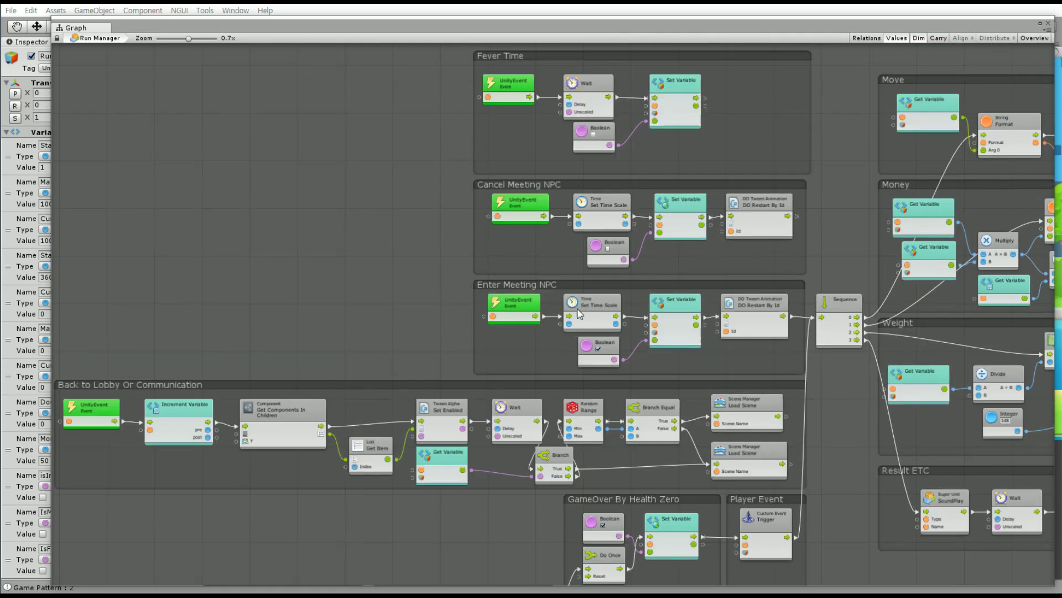
pyautogui.moveTo(638, 114); pyautogui.dragTo(348, 110)
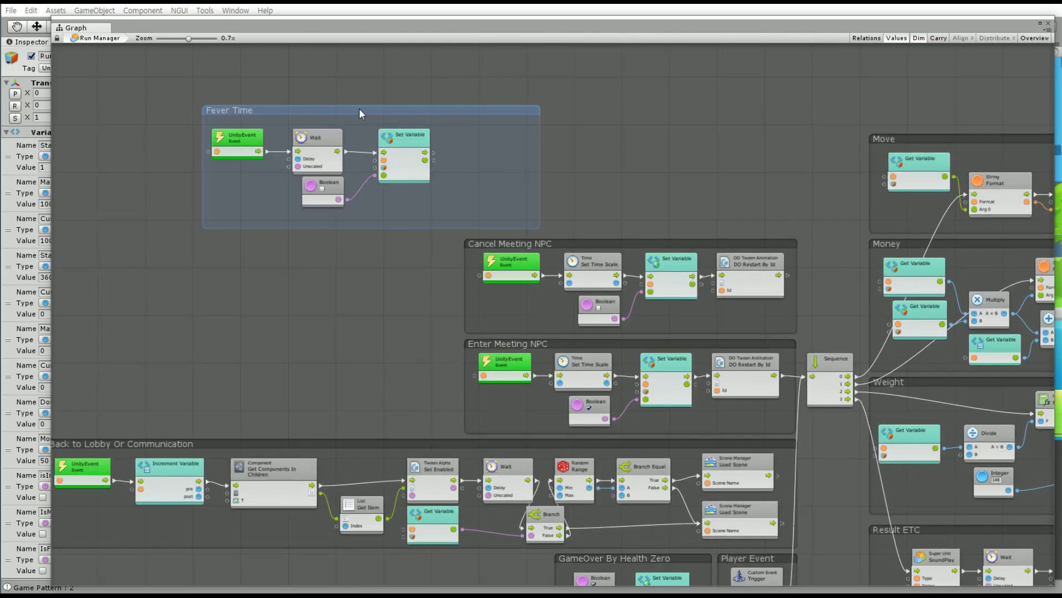
pyautogui.scroll(3, 293, 268)
pyautogui.moveTo(293, 267); pyautogui.dragTo(334, 321, button='middle')
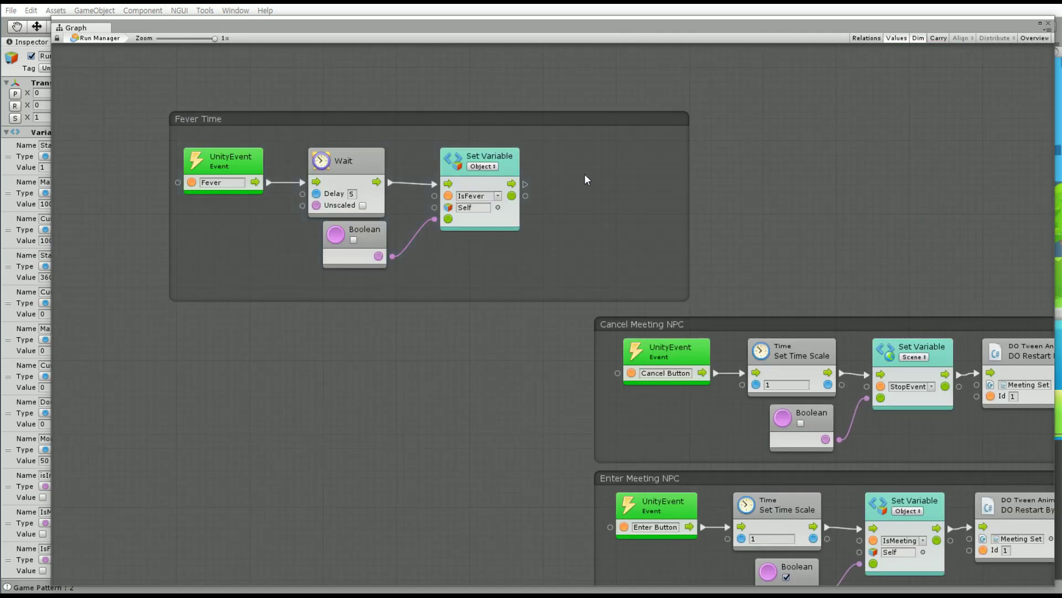
pyautogui.moveTo(619, 293); pyautogui.dragTo(305, 155)
pyautogui.moveTo(389, 161); pyautogui.dragTo(712, 160)
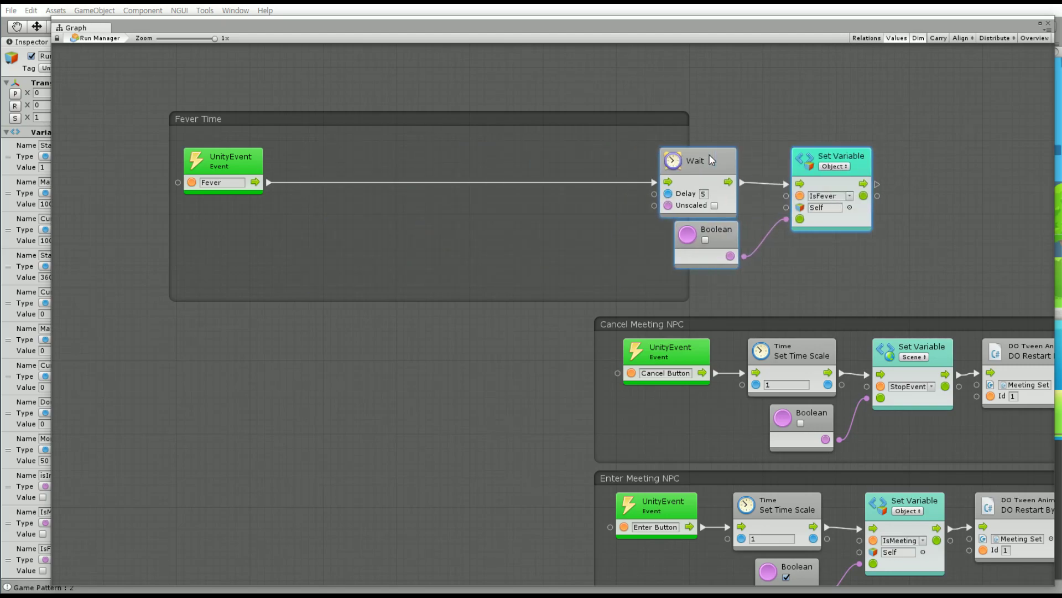
# Add a Sprite Renderer Set Color node and wire it after the Fever event.
pyautogui.rightClick(339, 194)
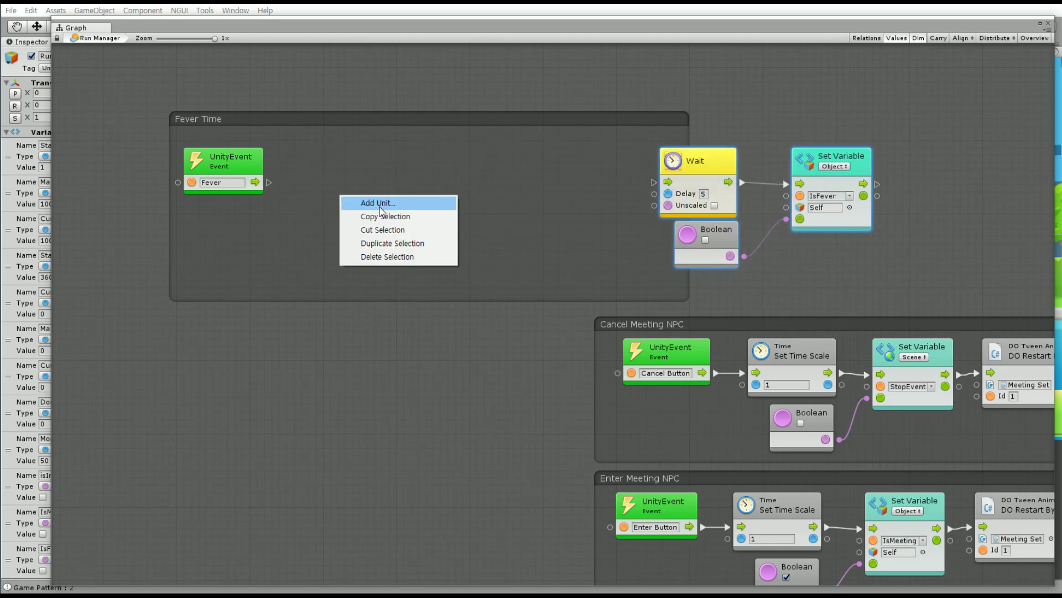
pyautogui.click(383, 202)
pyautogui.write('Set')
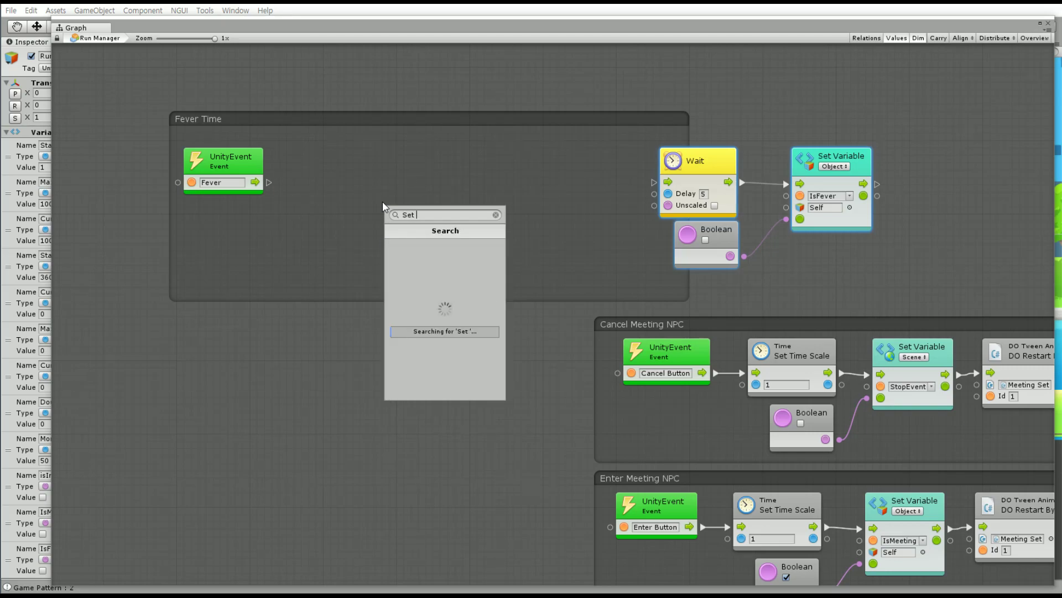
pyautogui.write(' color')
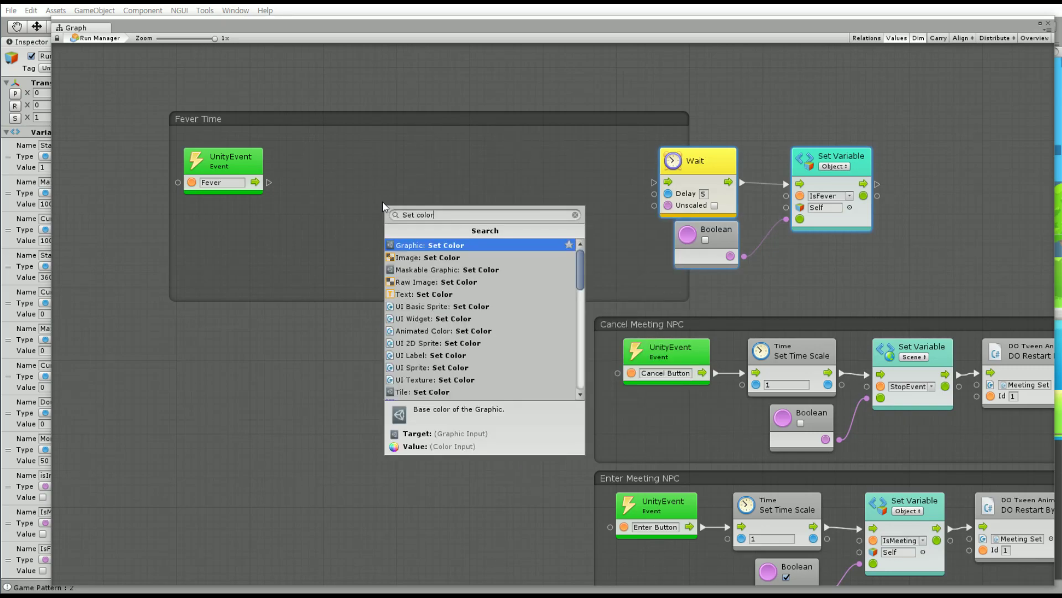
pyautogui.press('Down')
pyautogui.press('Down')
pyautogui.press('Down')
pyautogui.press('Down')
pyautogui.press('Down')
pyautogui.press('Down')
pyautogui.press('Down')
pyautogui.press('Down')
pyautogui.press('Down')
pyautogui.press('Down')
pyautogui.press('Down')
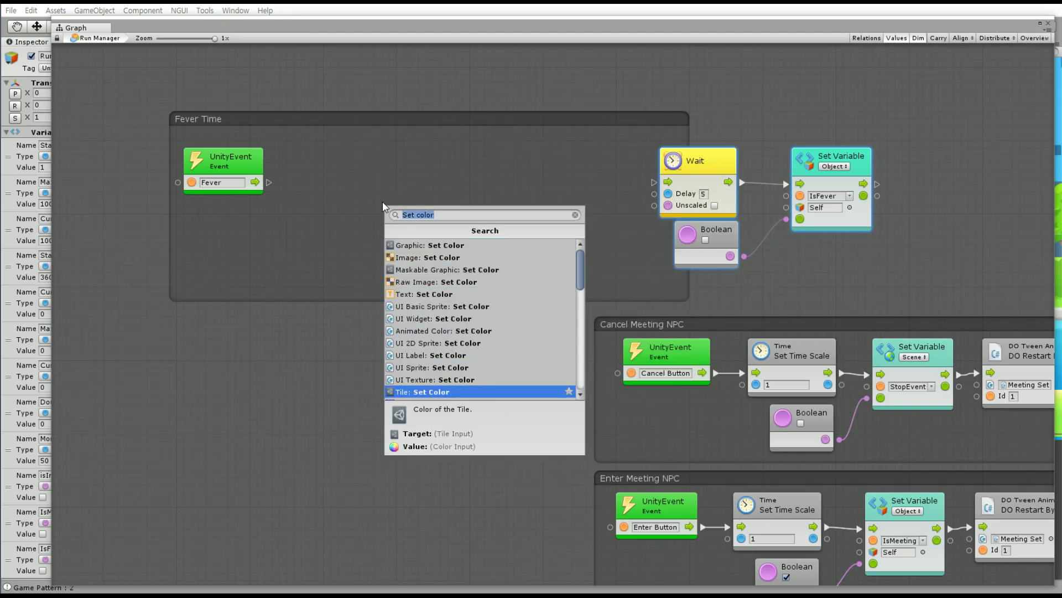
pyautogui.press('Down')
pyautogui.press('Down')
pyautogui.press('Down')
pyautogui.press('Down')
pyautogui.press('Down')
pyautogui.press('Down')
pyautogui.press('Down')
pyautogui.press('Down')
pyautogui.press('Down')
pyautogui.press('Down')
pyautogui.press('Down')
pyautogui.press('Down')
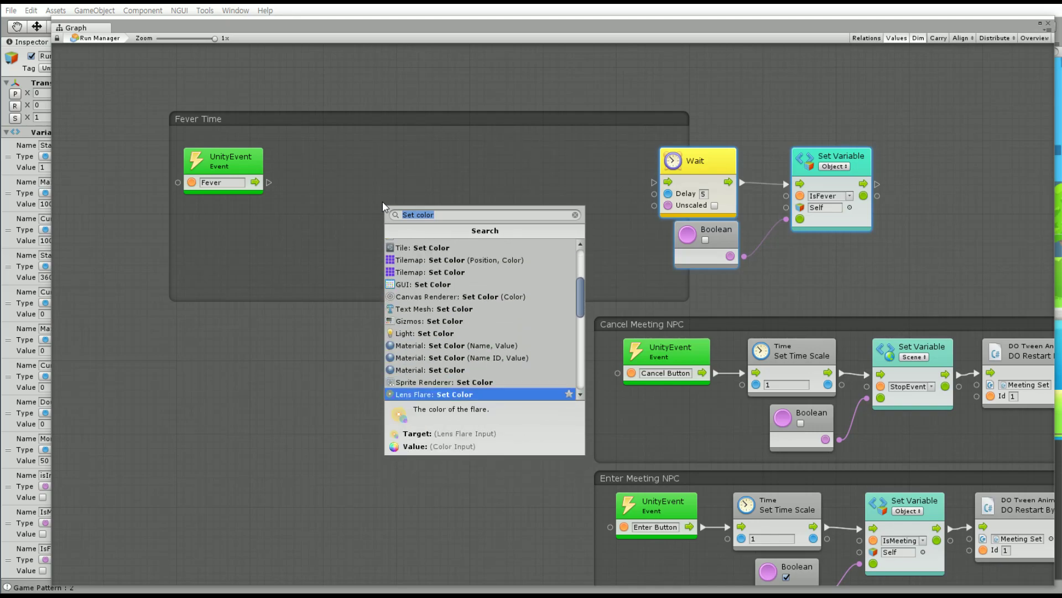
pyautogui.press('Down')
pyautogui.press('Down')
pyautogui.press('Down')
pyautogui.press('Up')
pyautogui.press('Up')
pyautogui.press('Up')
pyautogui.press('Return')
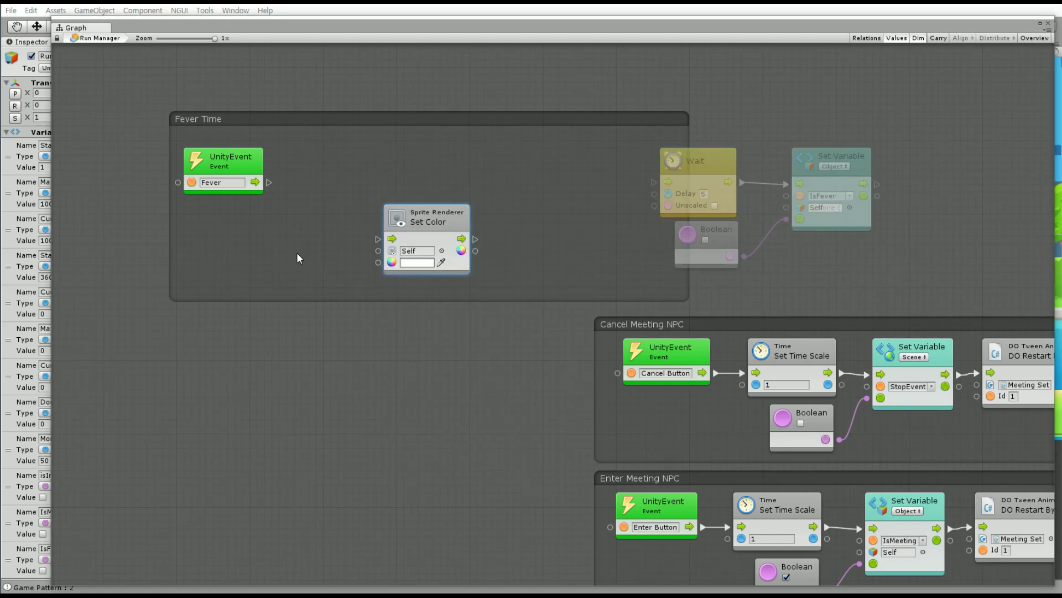
pyautogui.rightClick(298, 259)
pyautogui.press('Escape')
pyautogui.moveTo(429, 217); pyautogui.dragTo(360, 167)
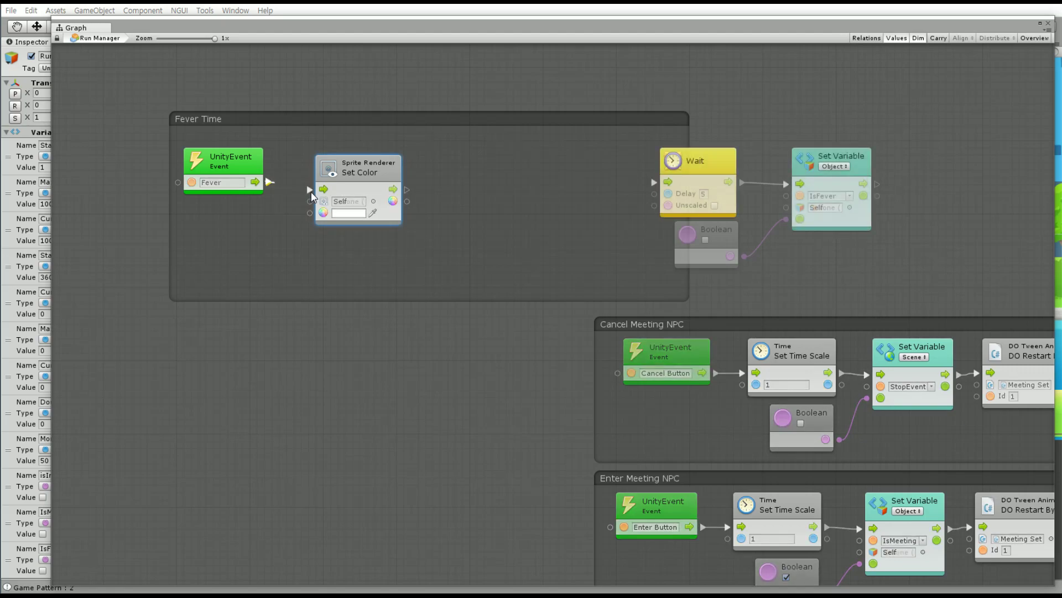
pyautogui.moveTo(311, 196); pyautogui.dragTo(310, 190)
pyautogui.moveTo(360, 167); pyautogui.dragTo(338, 160)
# Set the Set Color value to black with alpha 200 and re-dock the graph window.
pyautogui.click(332, 206)
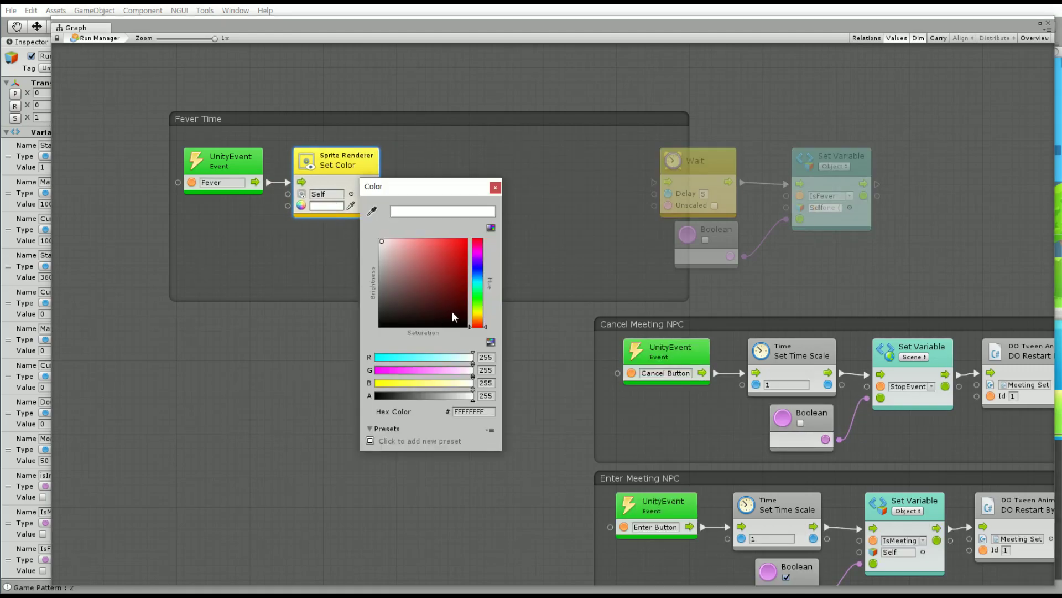
pyautogui.moveTo(430, 303); pyautogui.dragTo(307, 366)
pyautogui.moveTo(473, 396); pyautogui.dragTo(453, 397)
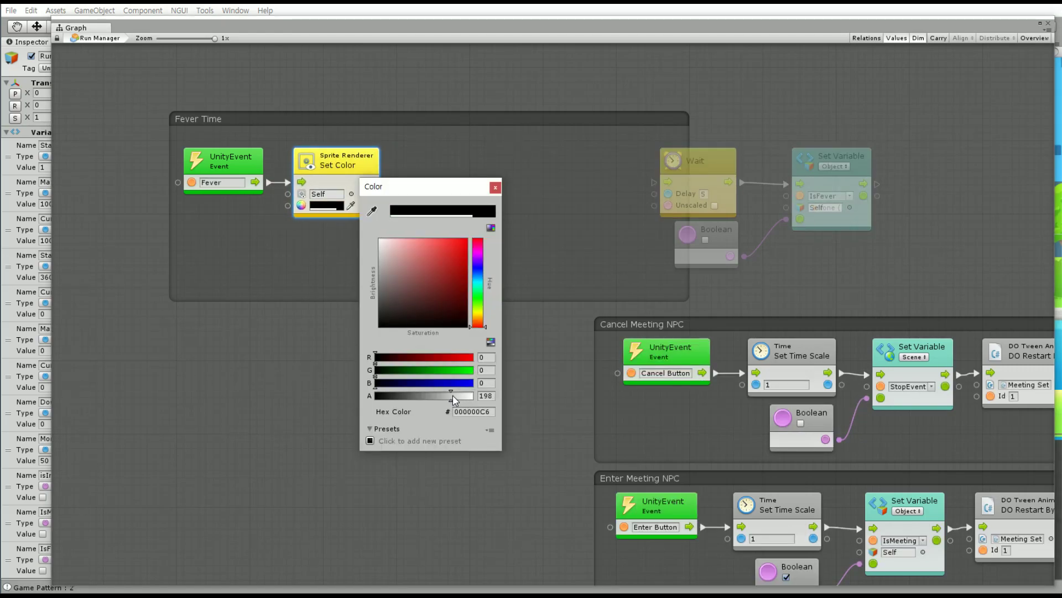
pyautogui.click(487, 396)
pyautogui.write('200')
pyautogui.click(309, 278)
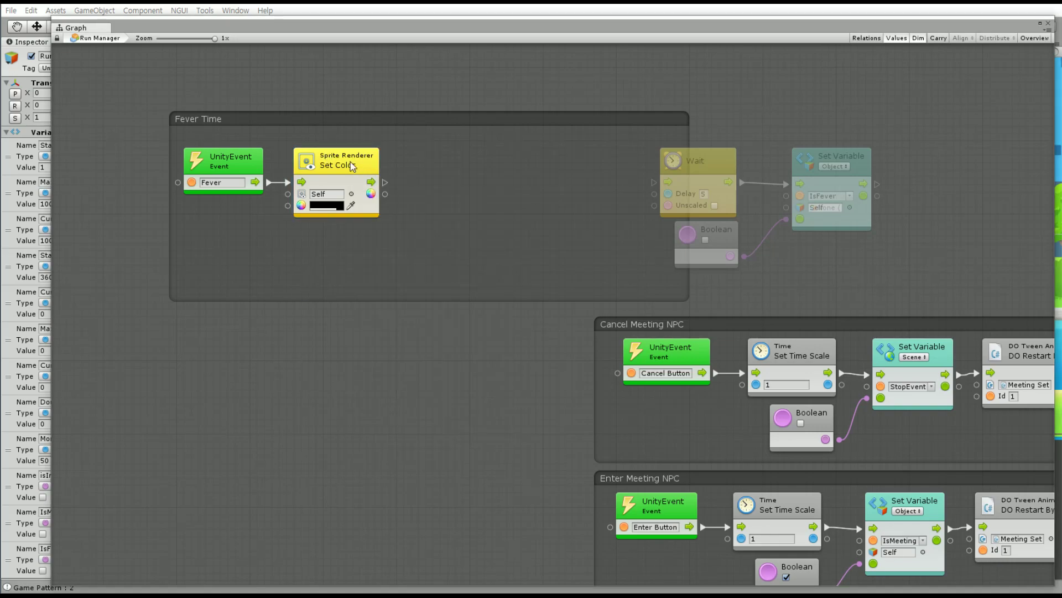
pyautogui.hotkey('shift', 'space')
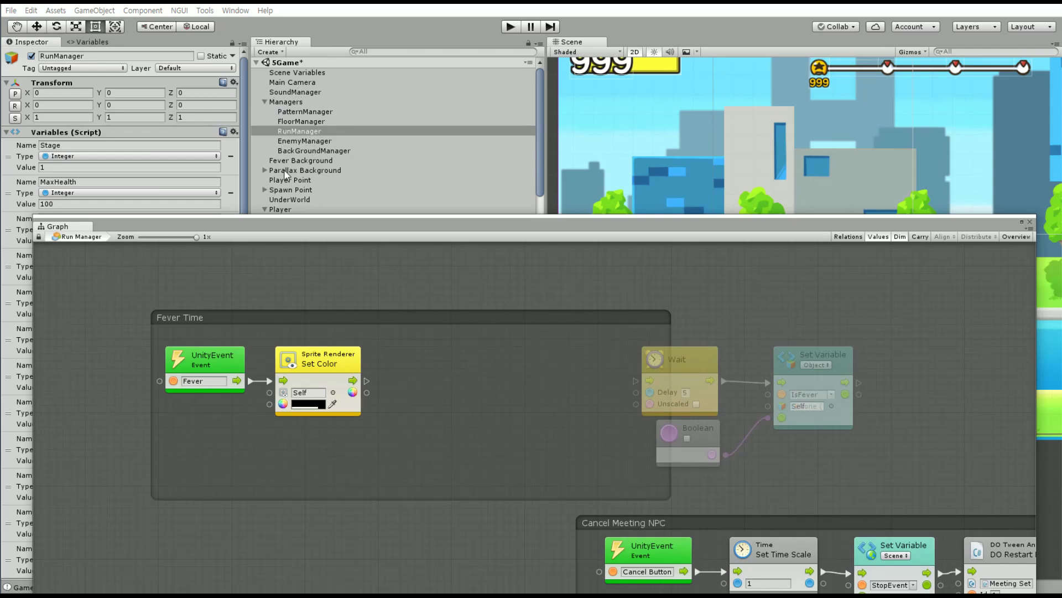
# Make Fever Background the Set Color node's target and maximize the graph.
pyautogui.moveTo(304, 162); pyautogui.dragTo(309, 392)
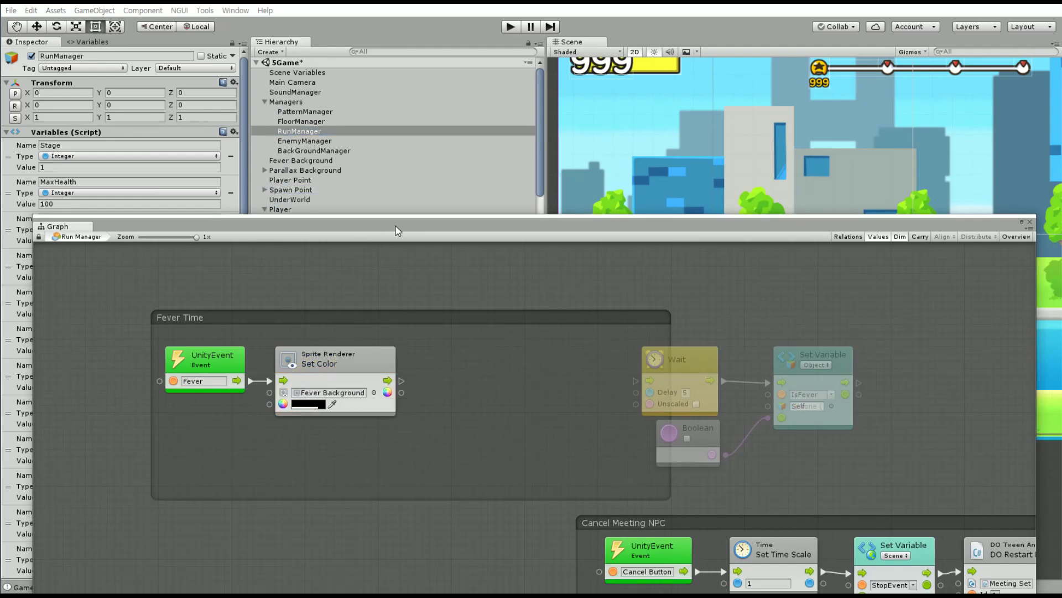
pyautogui.hotkey('shift', 'space')
pyautogui.moveTo(418, 34); pyautogui.dragTo(398, 27)
# Duplicate Set Color, wire it after Set Variable, and set its alpha to 0.
pyautogui.click(383, 182)
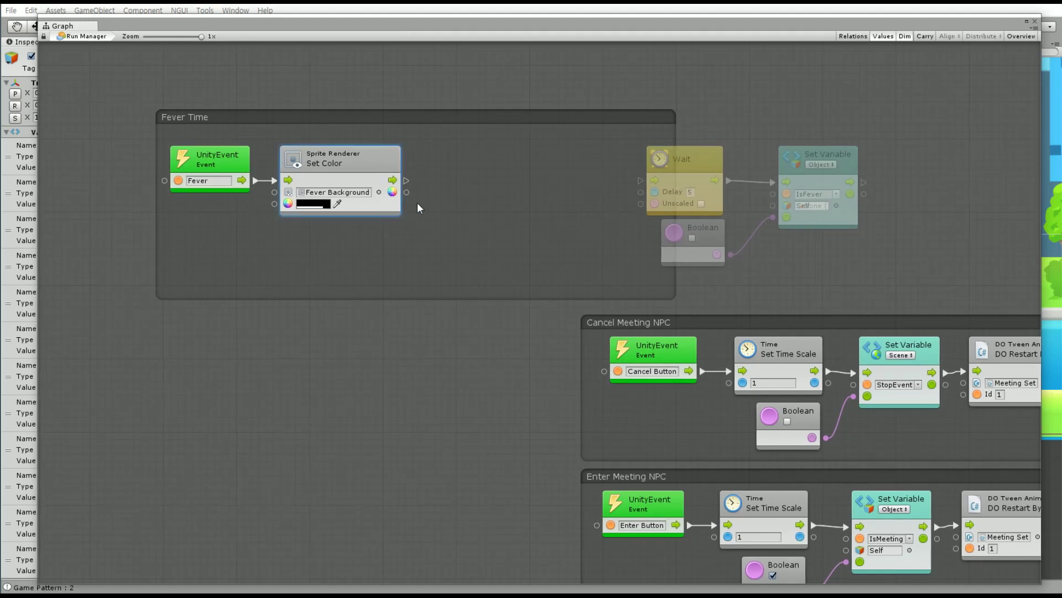
pyautogui.hotkey('ctrl', 'd')
pyautogui.moveTo(408, 232); pyautogui.dragTo(304, 244, button='middle')
pyautogui.moveTo(281, 164); pyautogui.dragTo(880, 179)
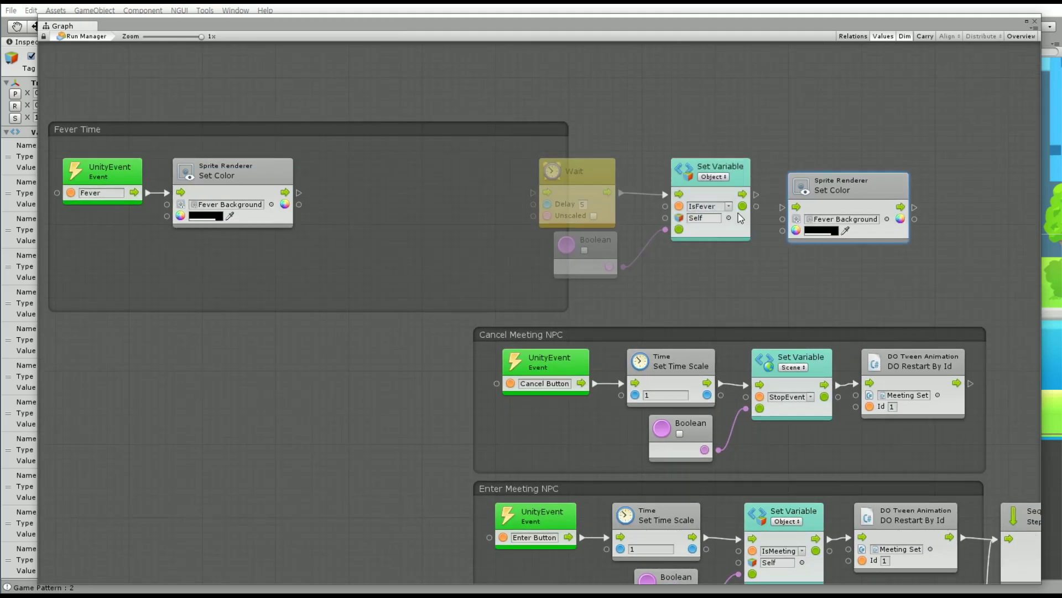
pyautogui.moveTo(742, 194); pyautogui.dragTo(783, 207)
pyautogui.click(821, 230)
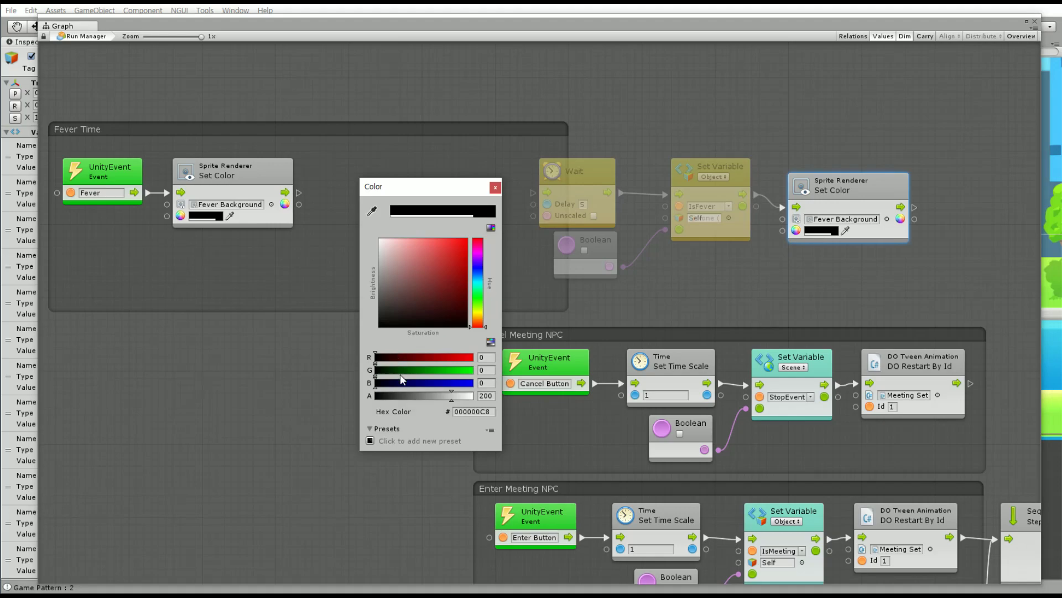
pyautogui.moveTo(451, 398); pyautogui.dragTo(247, 402)
pyautogui.click(495, 187)
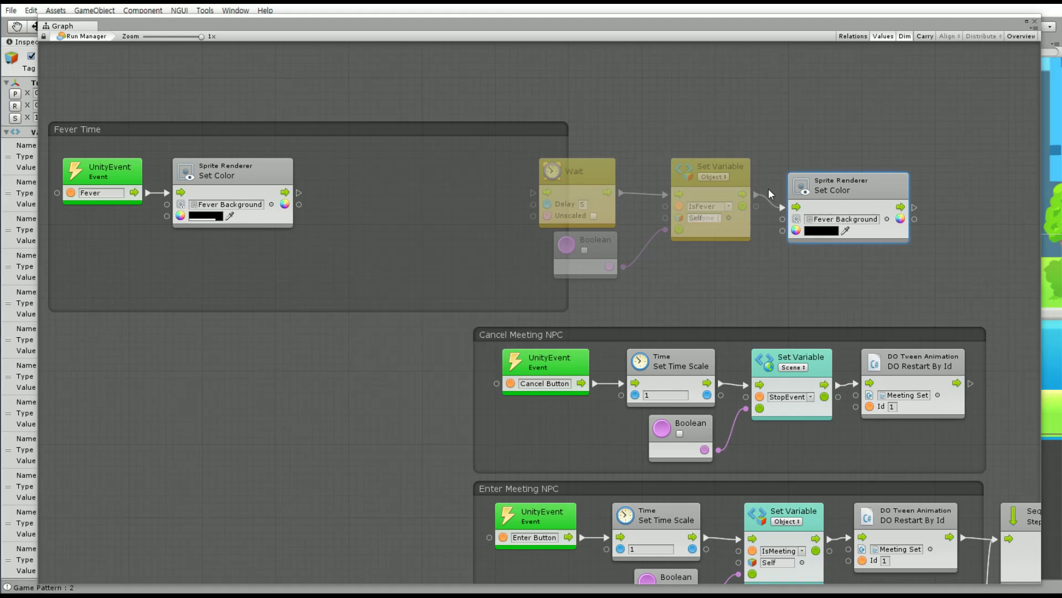
pyautogui.moveTo(856, 188); pyautogui.dragTo(856, 173)
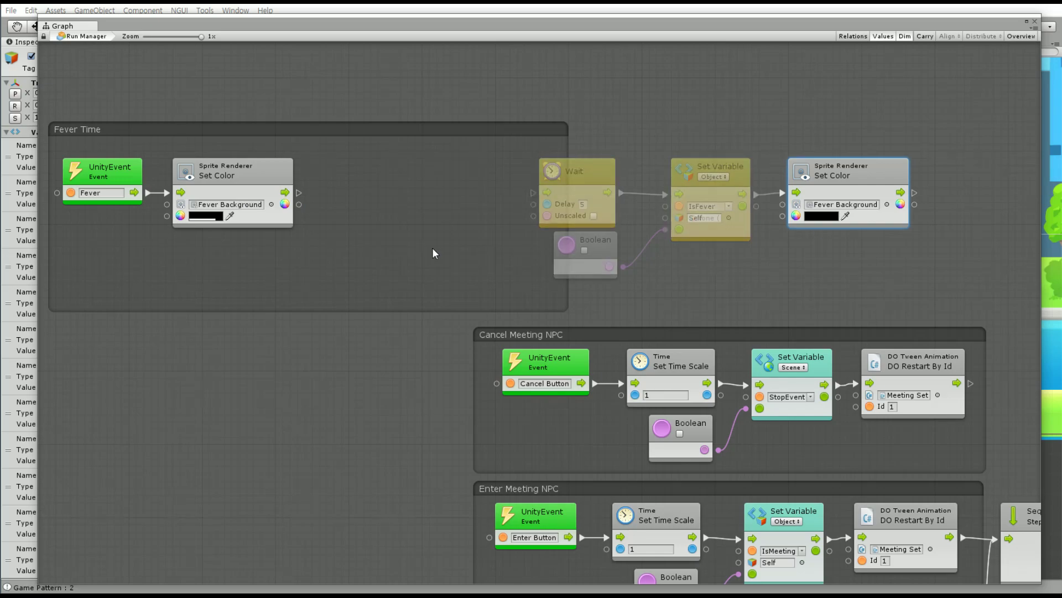
pyautogui.moveTo(433, 238); pyautogui.dragTo(494, 244, button='middle')
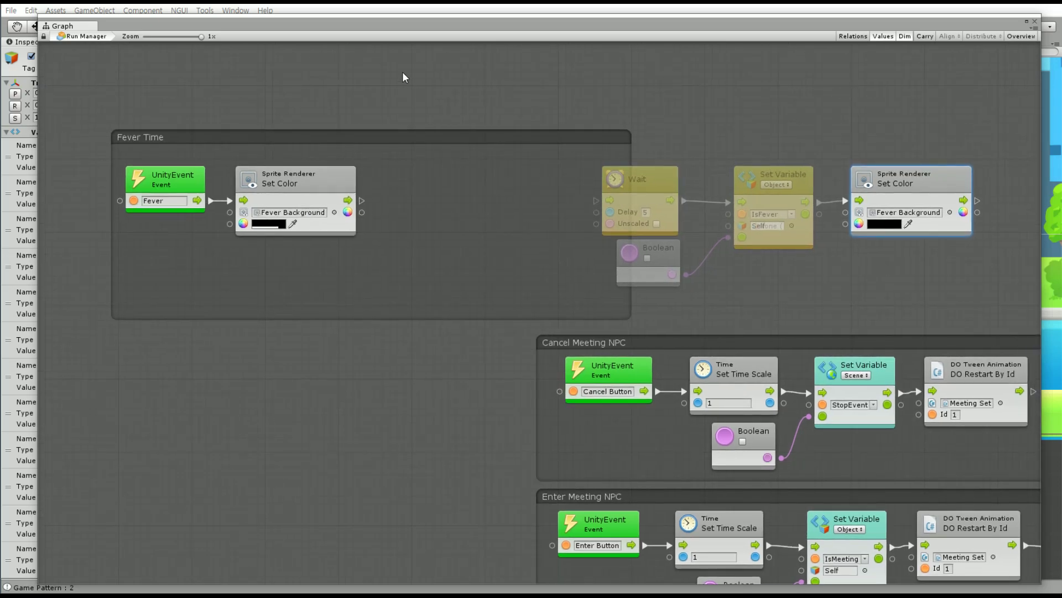
# Add a Get Component In Children node with its type set to Particle System.
pyautogui.rightClick(260, 274)
pyautogui.click(280, 280)
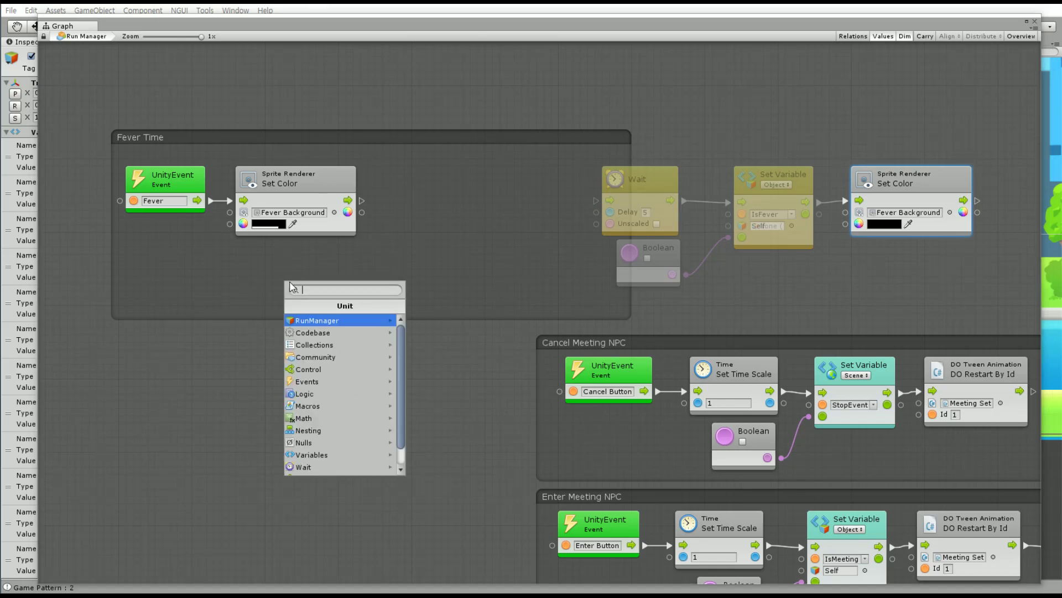
pyautogui.write('Get Compo')
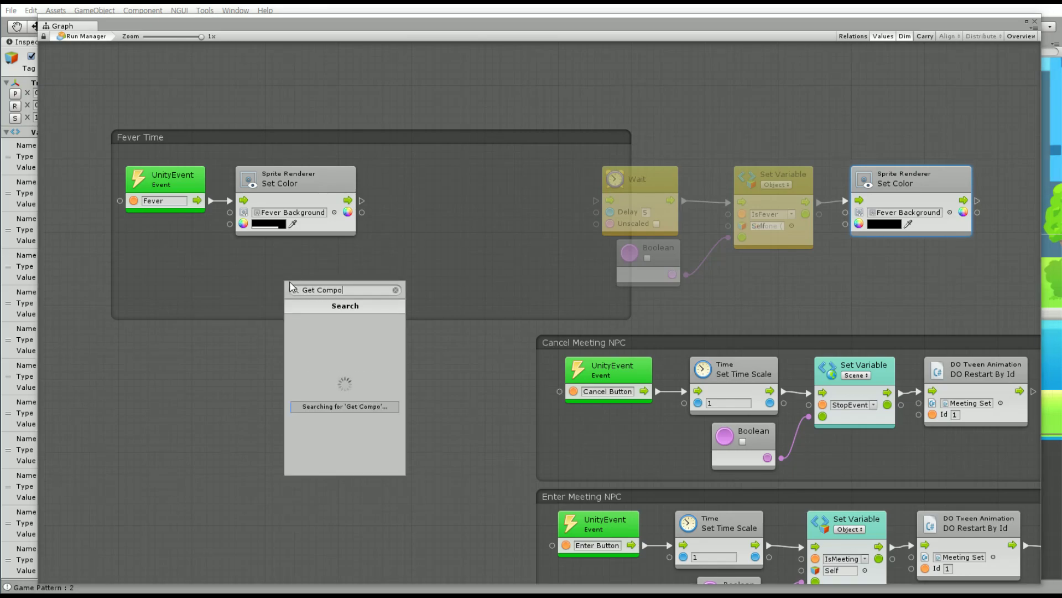
pyautogui.write('nent')
pyautogui.press('Down')
pyautogui.press('Down')
pyautogui.press('Down')
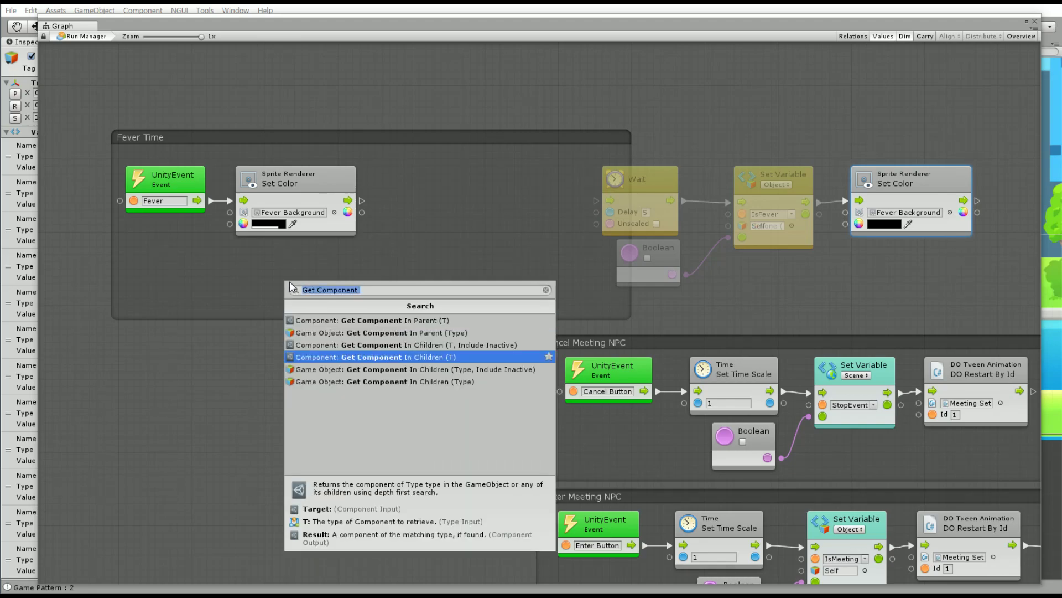
pyautogui.press('Down')
pyautogui.press('Down')
pyautogui.press('Return')
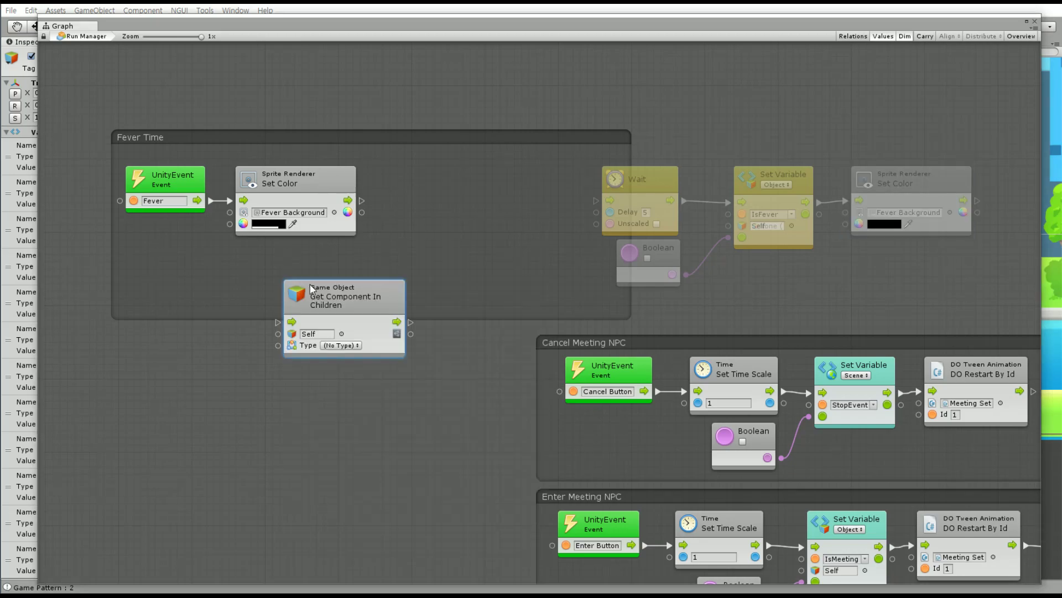
pyautogui.click(352, 345)
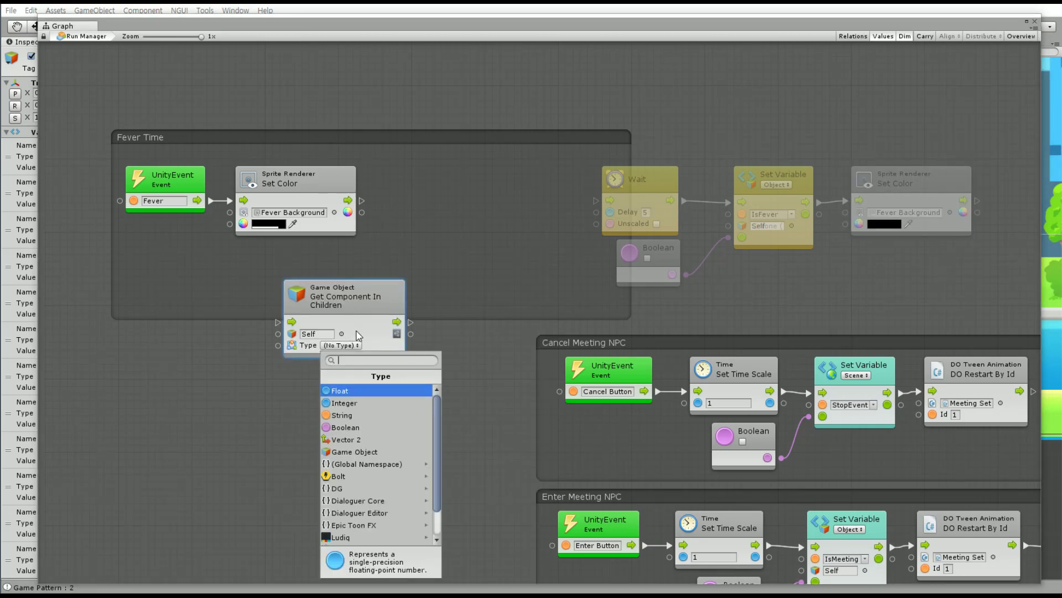
pyautogui.write('Parti')
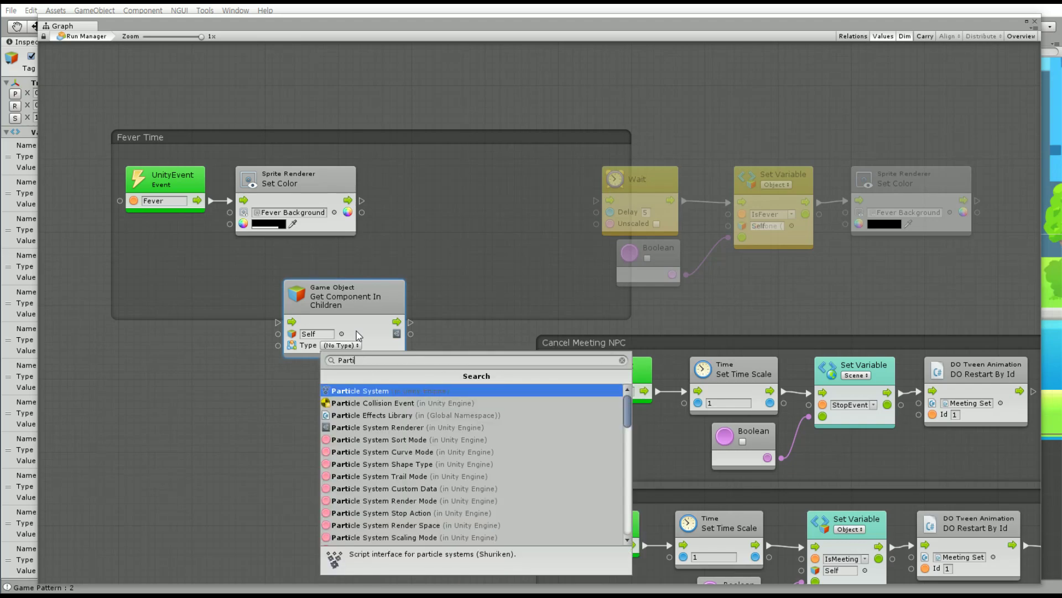
pyautogui.press('Return')
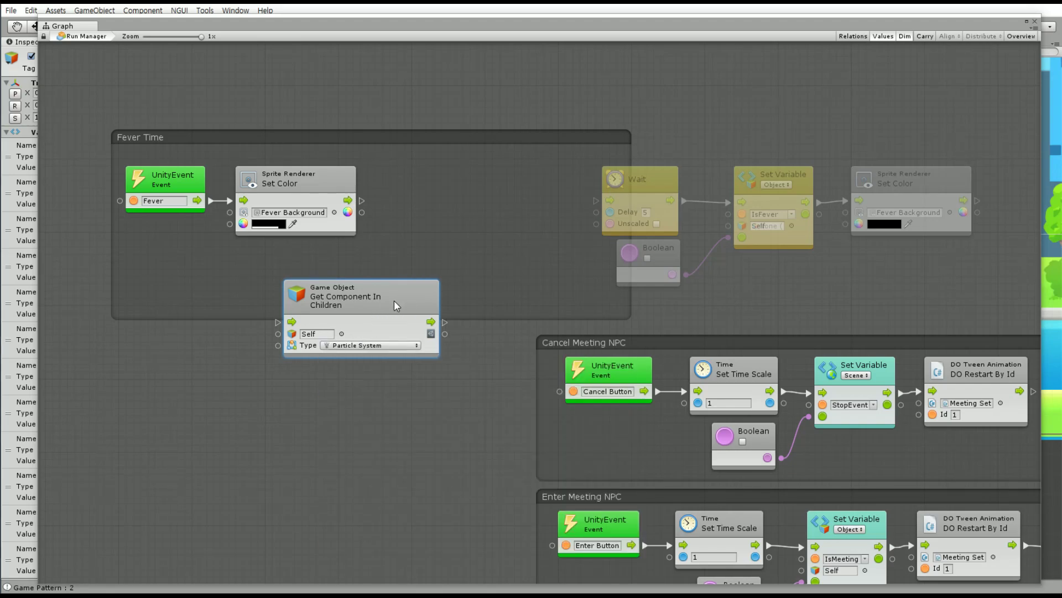
# Delete the Get Component In Children node and restore the docked graph layout.
pyautogui.rightClick(345, 307)
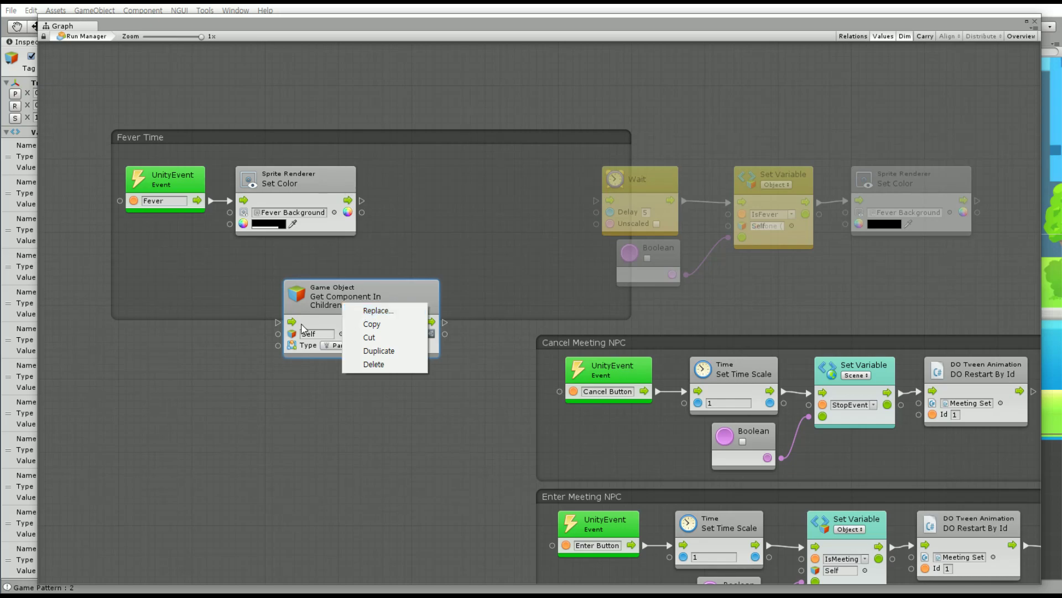
pyautogui.click(256, 374)
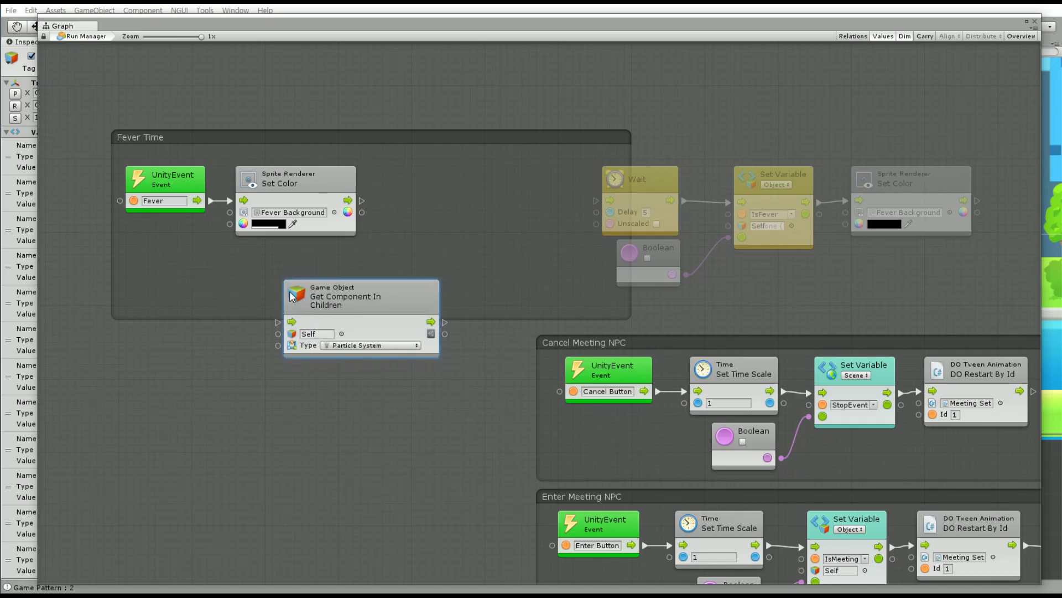
pyautogui.press('Delete')
pyautogui.hotkey('shift', 'space')
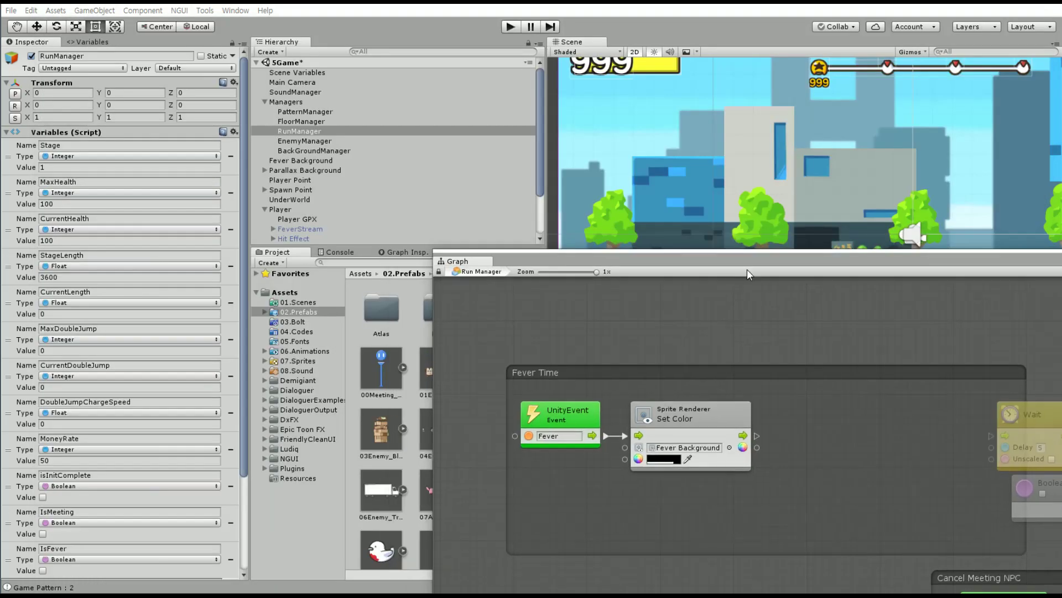
# Select Player, open its Player Logic flow graph, and frame the End Stop Event group.
pyautogui.moveTo(746, 275); pyautogui.dragTo(907, 327)
pyautogui.scroll(-2, 287, 164)
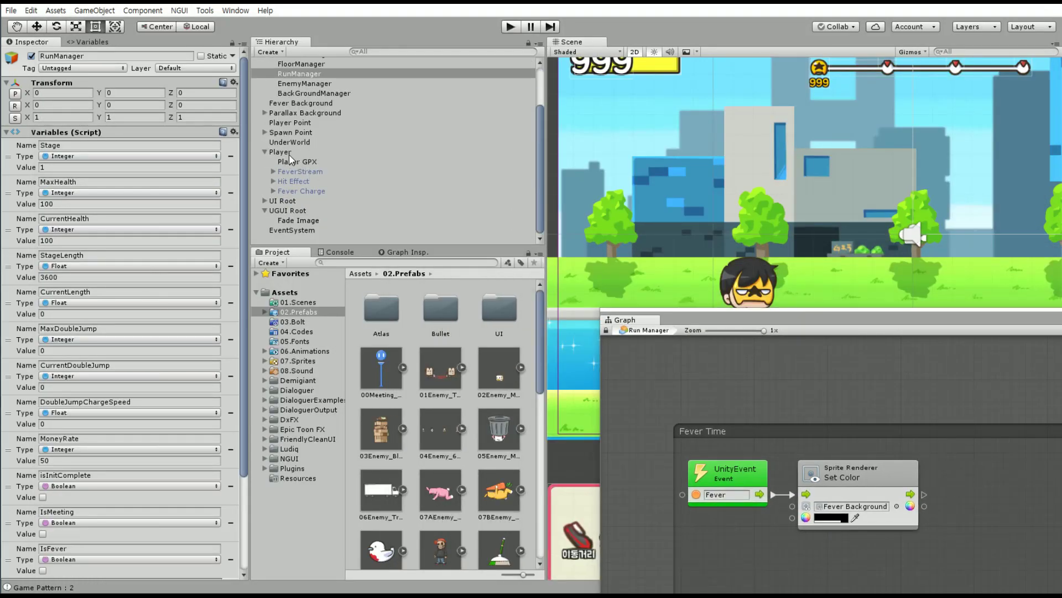
pyautogui.click(281, 152)
pyautogui.scroll(-5, 142, 378)
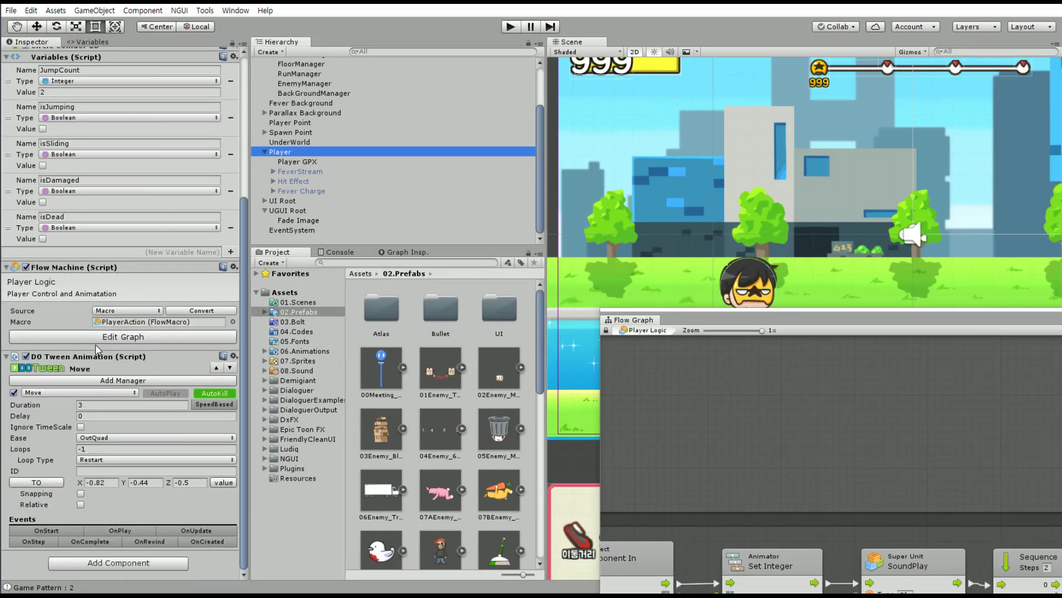
pyautogui.click(117, 338)
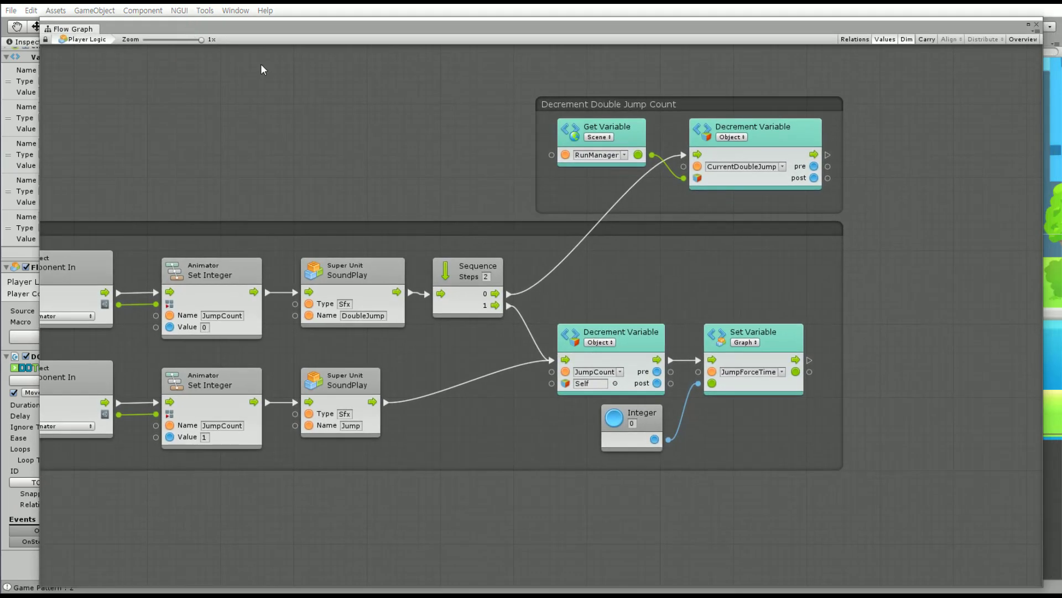
pyautogui.scroll(-3, 553, 105)
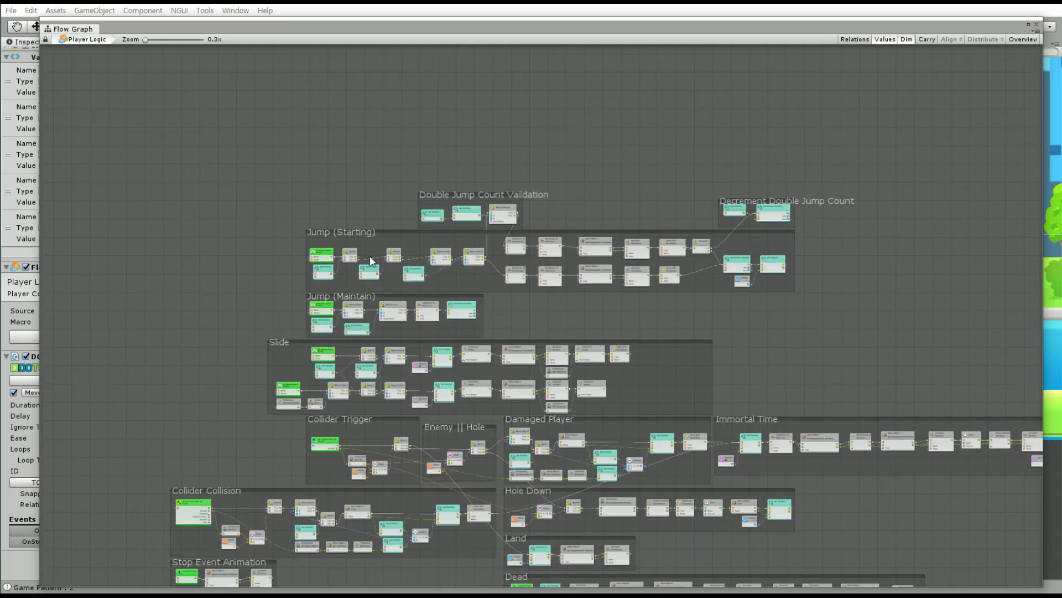
pyautogui.scroll(5, 393, 346)
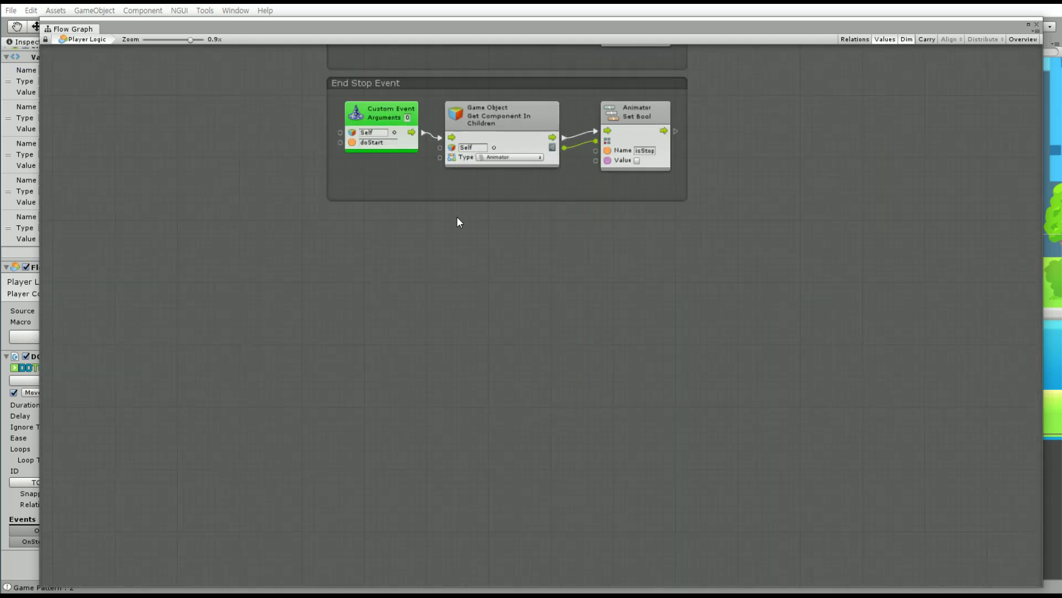
pyautogui.moveTo(458, 221); pyautogui.dragTo(403, 310, button='middle')
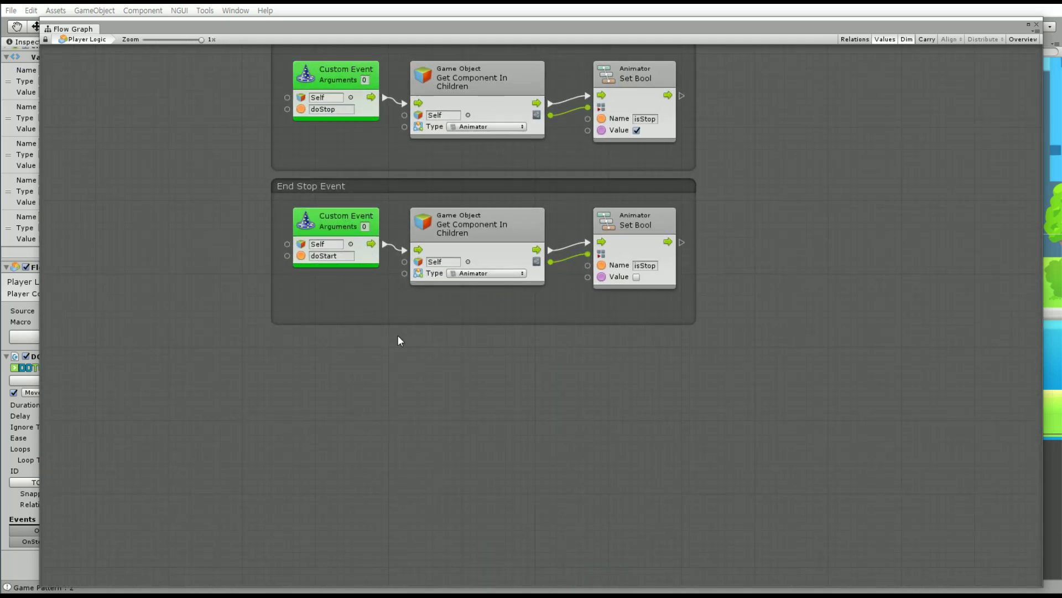
# Add a UnityEvent node from the Events category of the unit finder.
pyautogui.rightClick(327, 347)
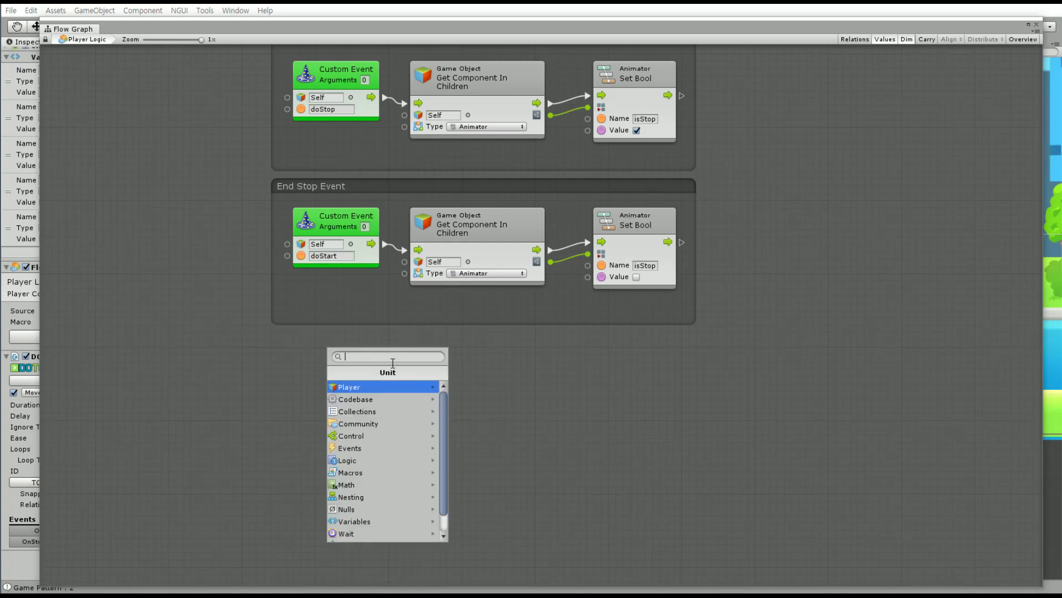
pyautogui.click(386, 448)
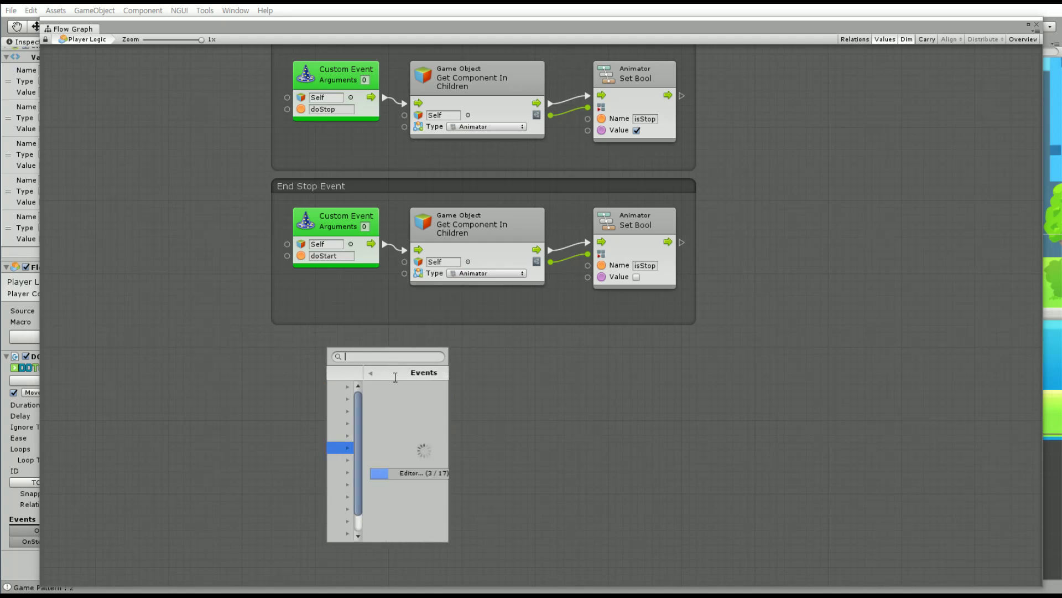
pyautogui.scroll(-1, 407, 487)
pyautogui.scroll(-2, 402, 509)
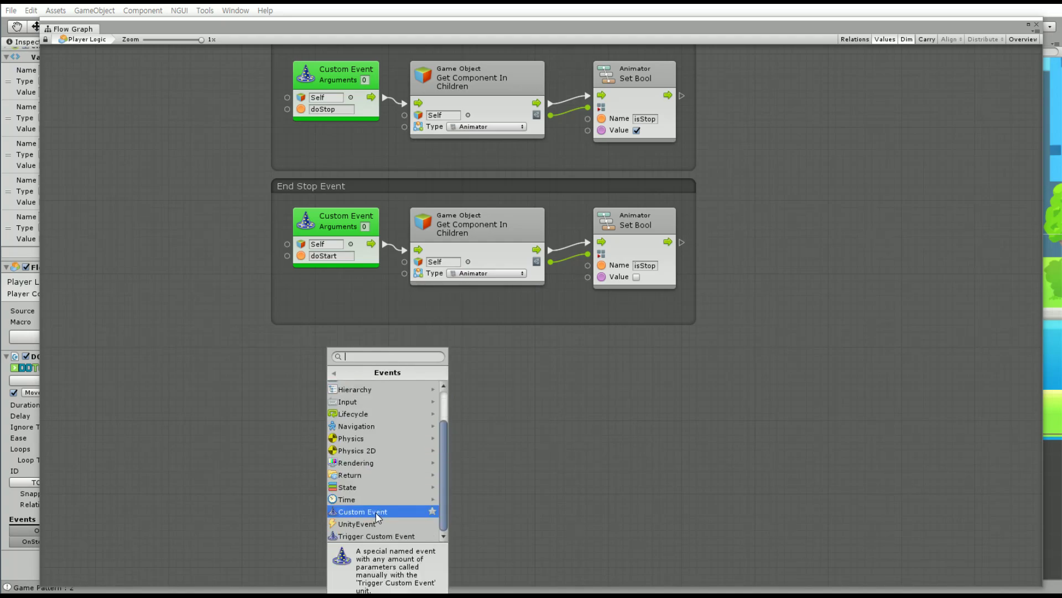
pyautogui.click(355, 523)
# Name the event FeverEffect and position it below the End Stop Event group.
pyautogui.click(343, 389)
pyautogui.write('FeverEffec')
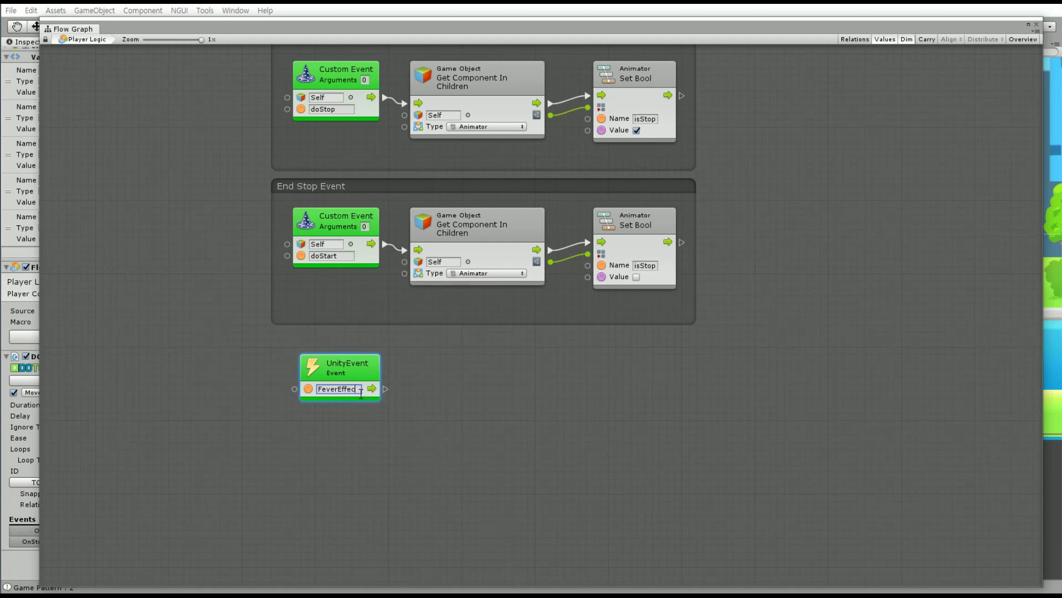
pyautogui.write('to')
pyautogui.press('BackSpace')
pyautogui.moveTo(346, 368); pyautogui.dragTo(331, 375)
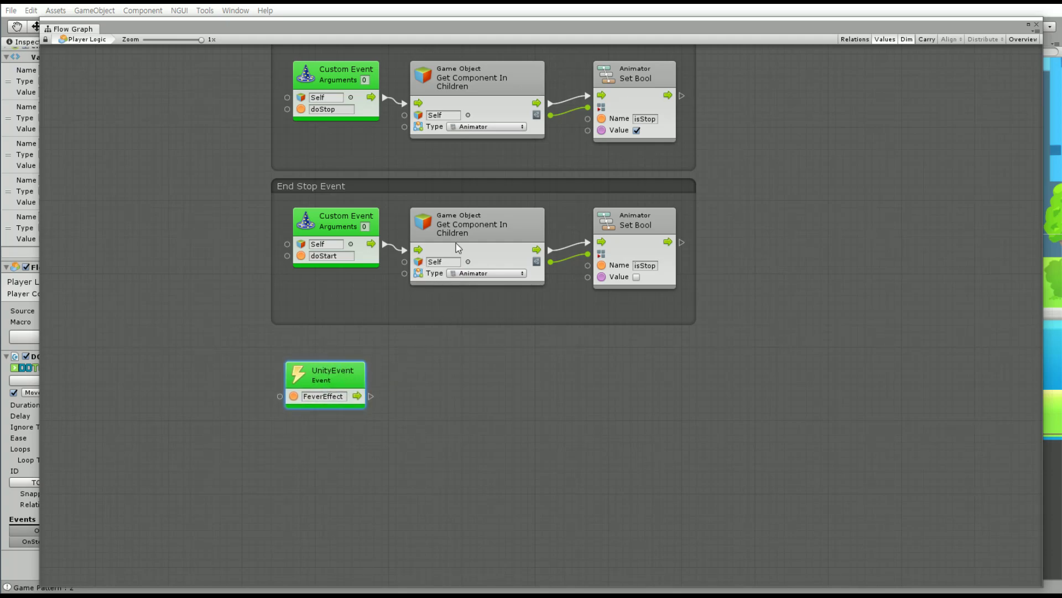
pyautogui.click(489, 256)
pyautogui.rightClick(416, 395)
# Add a Get Components In Children node typed to Particle System and wire FeverEffect into it.
pyautogui.click(483, 400)
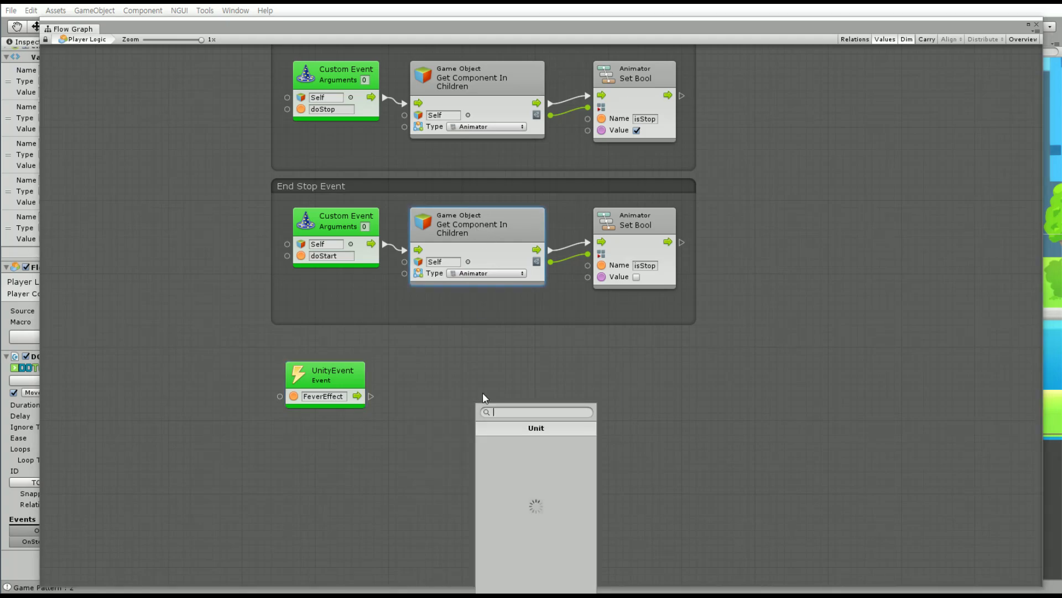
pyautogui.write('Get ')
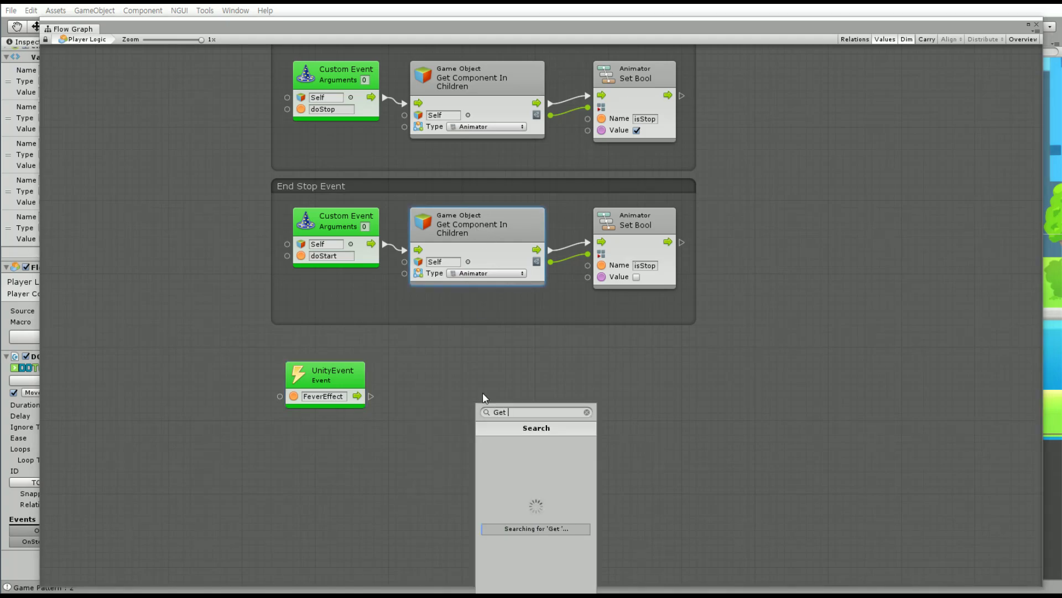
pyautogui.write('Components')
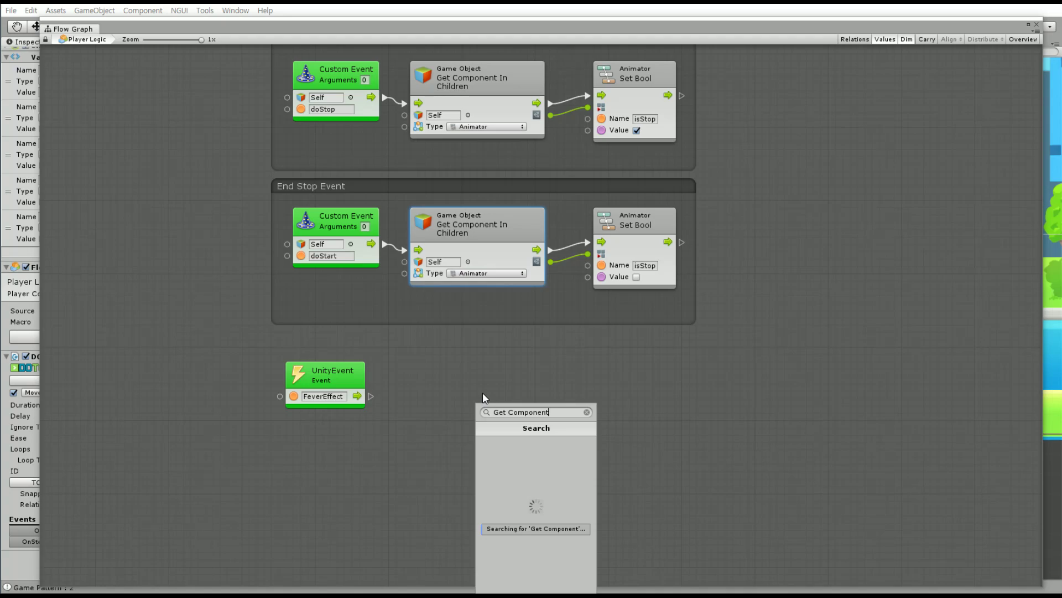
pyautogui.press('Down')
pyautogui.press('Down')
pyautogui.press('Down')
pyautogui.press('Down')
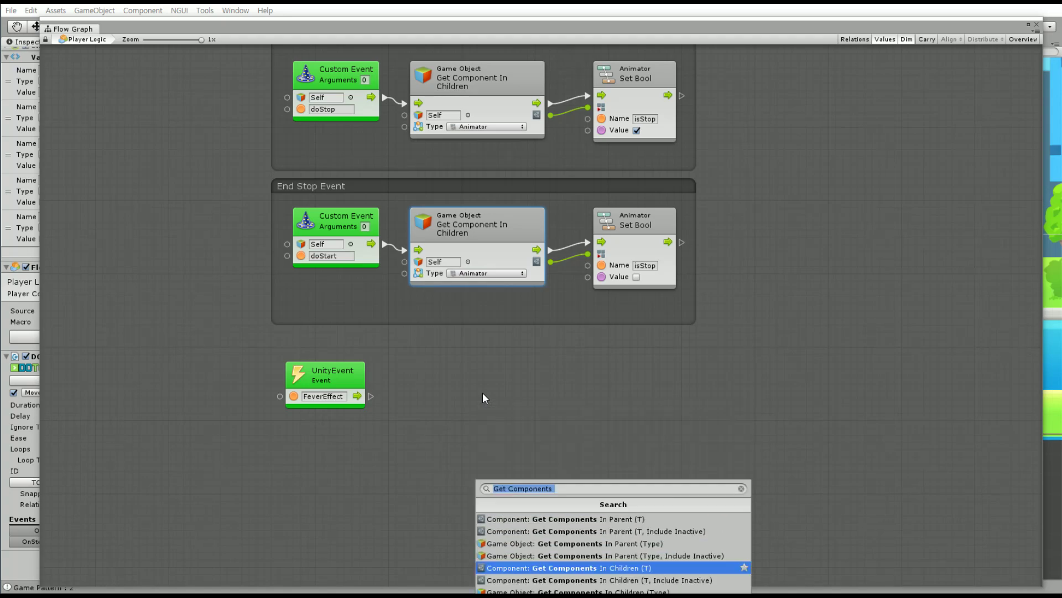
pyautogui.press('Down')
pyautogui.press('Down')
pyautogui.press('Escape')
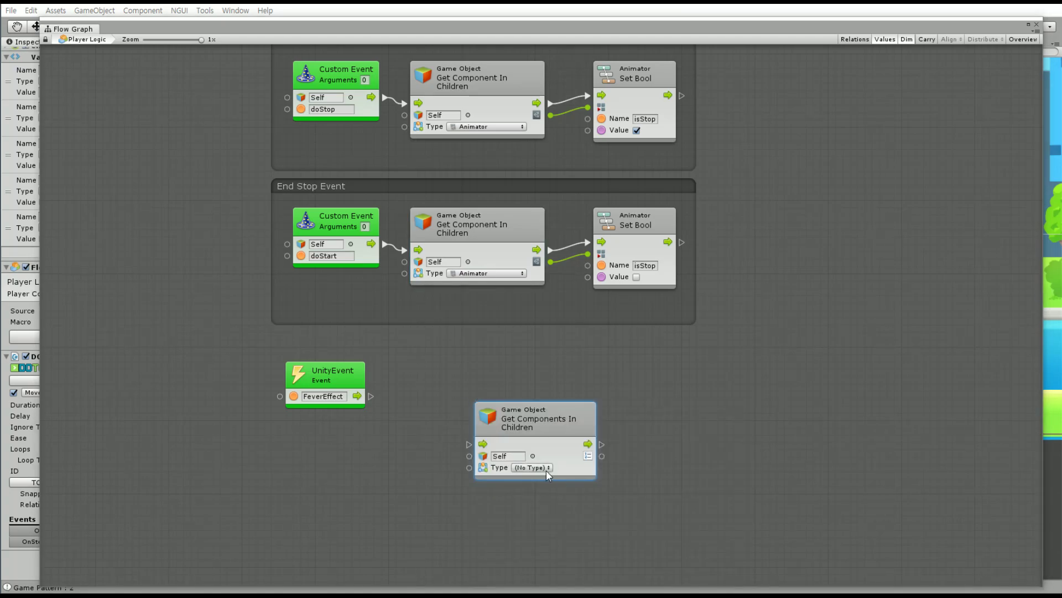
pyautogui.click(540, 468)
pyautogui.write('Part')
pyautogui.press('Down')
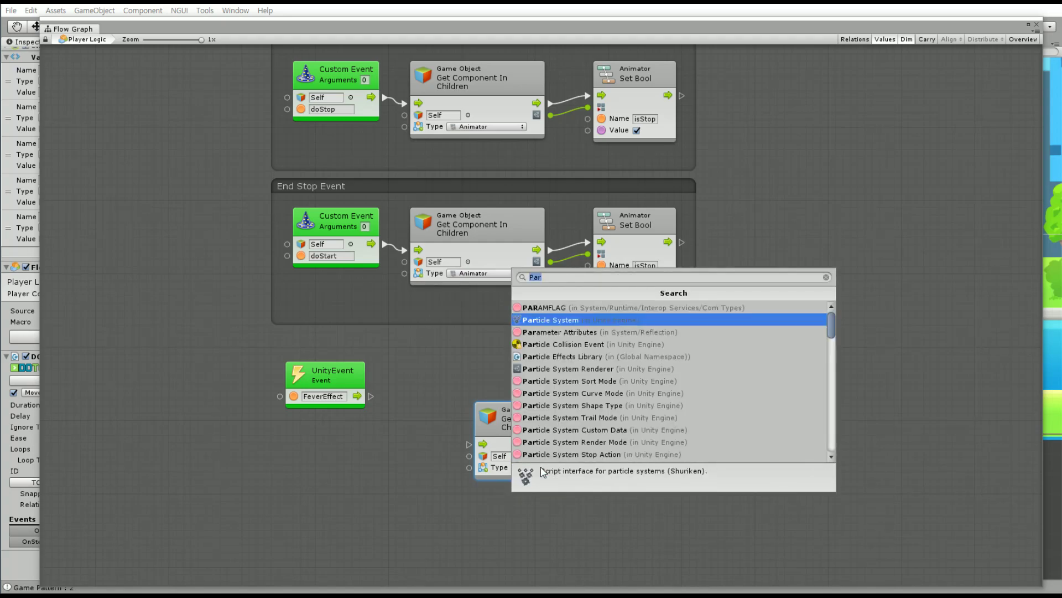
pyautogui.press('Return')
pyautogui.moveTo(529, 429); pyautogui.dragTo(463, 390)
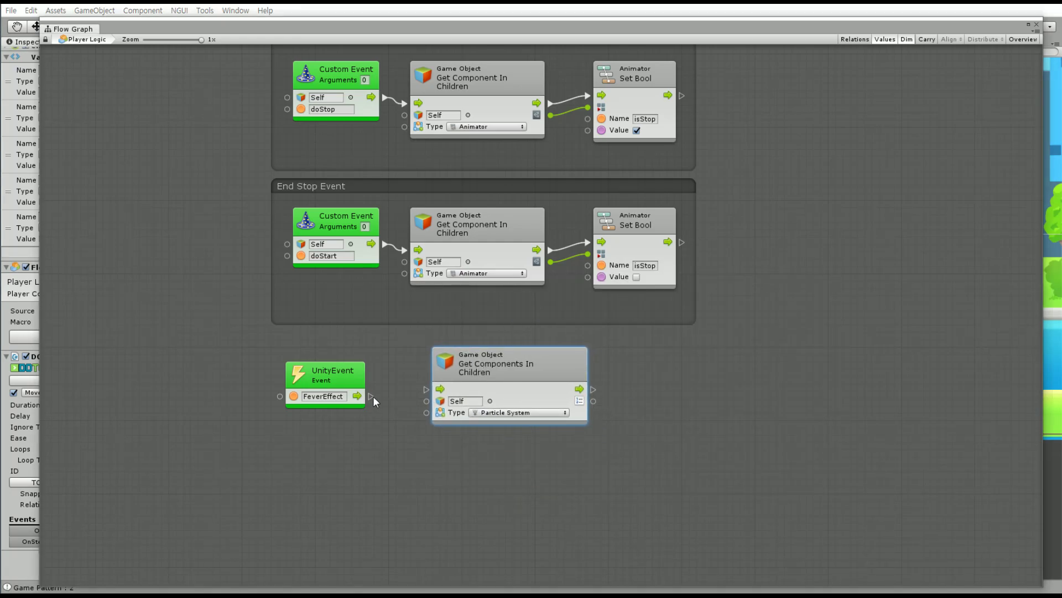
pyautogui.moveTo(371, 397)
pyautogui.mouseDown()
pyautogui.moveTo(434, 390)
pyautogui.moveTo(423, 389)
pyautogui.mouseUp()
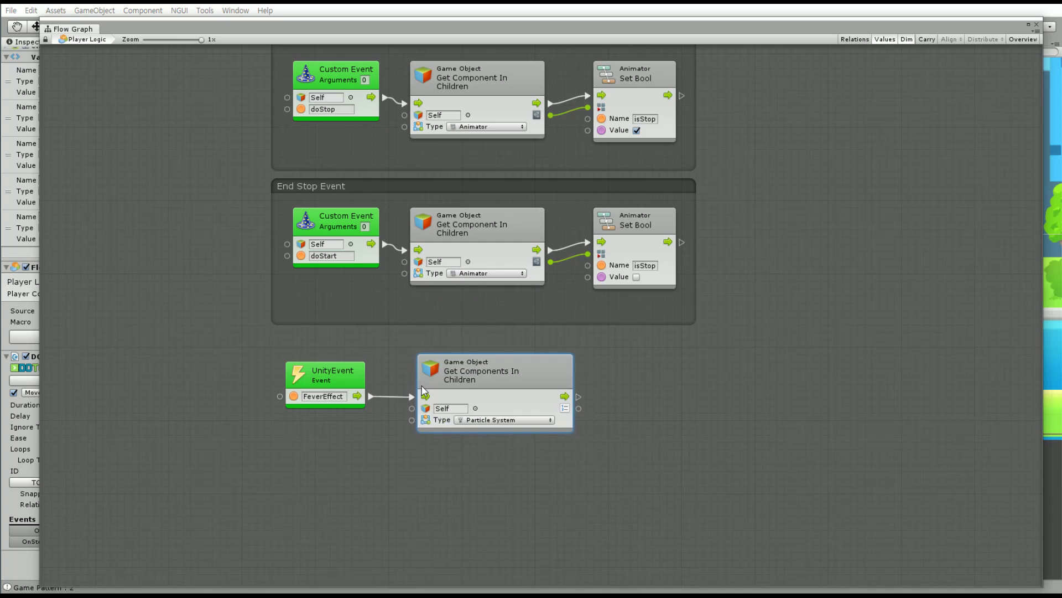
# Add a Collections First Item node fed by the Particle System component list.
pyautogui.click(357, 387)
pyautogui.moveTo(553, 471); pyautogui.dragTo(381, 386, button='middle')
pyautogui.rightClick(327, 384)
pyautogui.click(368, 390)
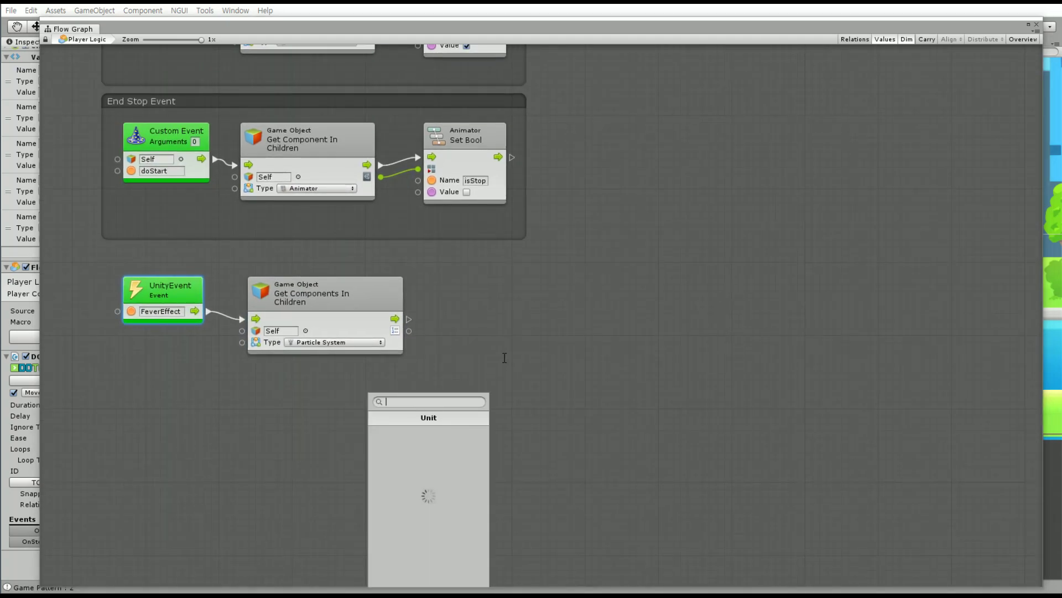
pyautogui.press('Down')
pyautogui.press('Down')
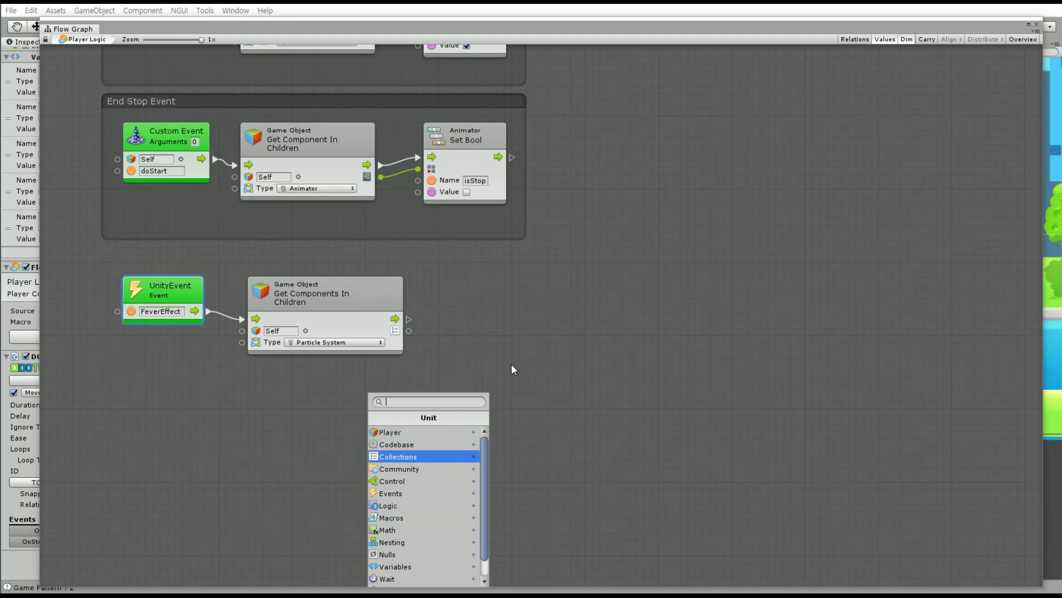
pyautogui.press('Right')
pyautogui.press('Down')
pyautogui.press('Down')
pyautogui.press('Return')
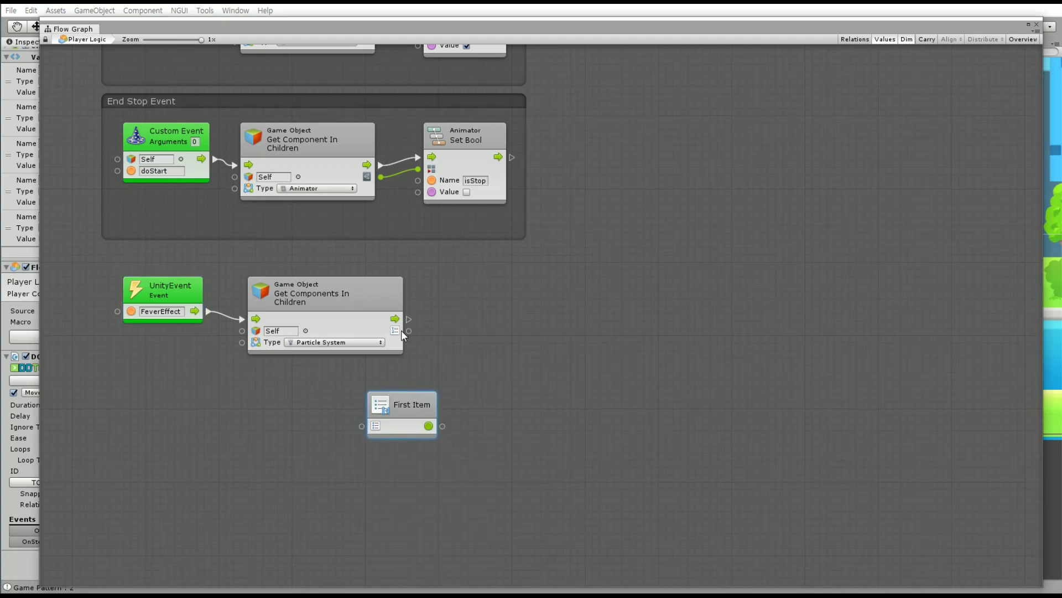
pyautogui.moveTo(402, 331); pyautogui.dragTo(361, 426)
pyautogui.moveTo(408, 331); pyautogui.dragTo(362, 426)
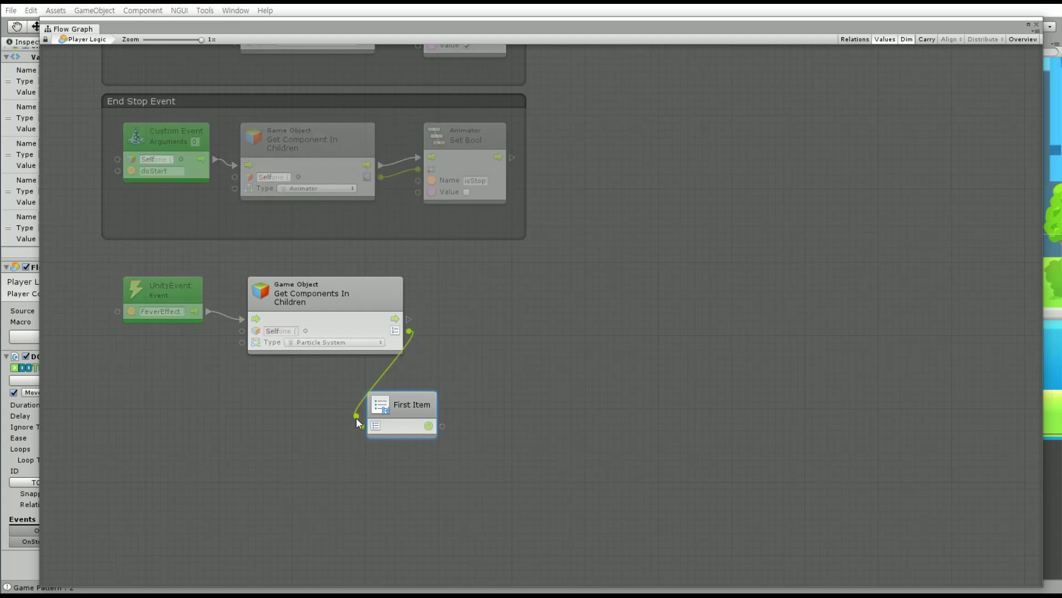
# Add a Particle System Play node targeting First Item, continuing the flow from Get Components.
pyautogui.rightClick(515, 369)
pyautogui.write('Pa')
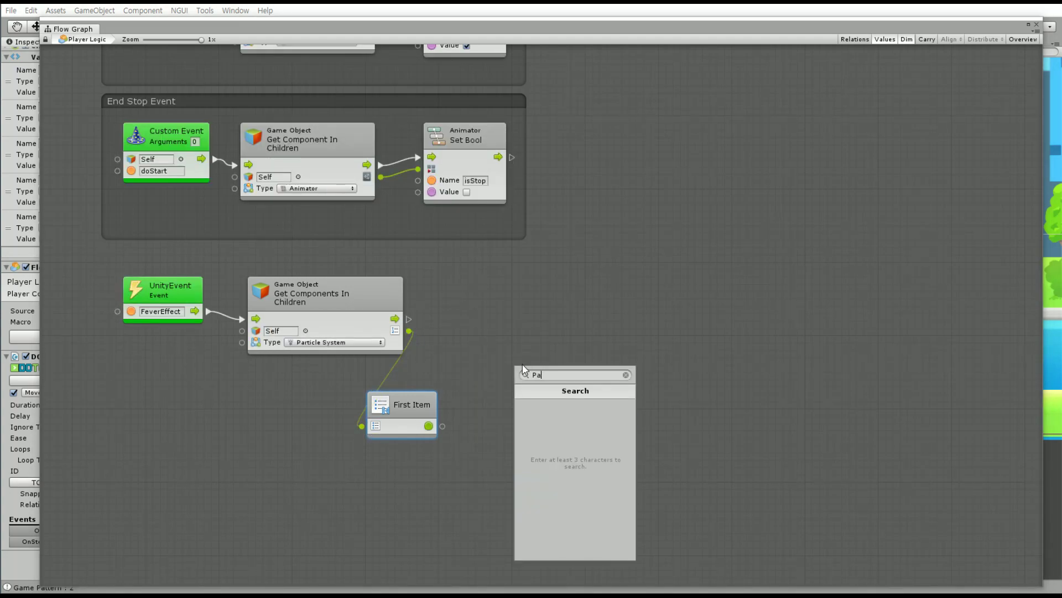
pyautogui.write('rticle')
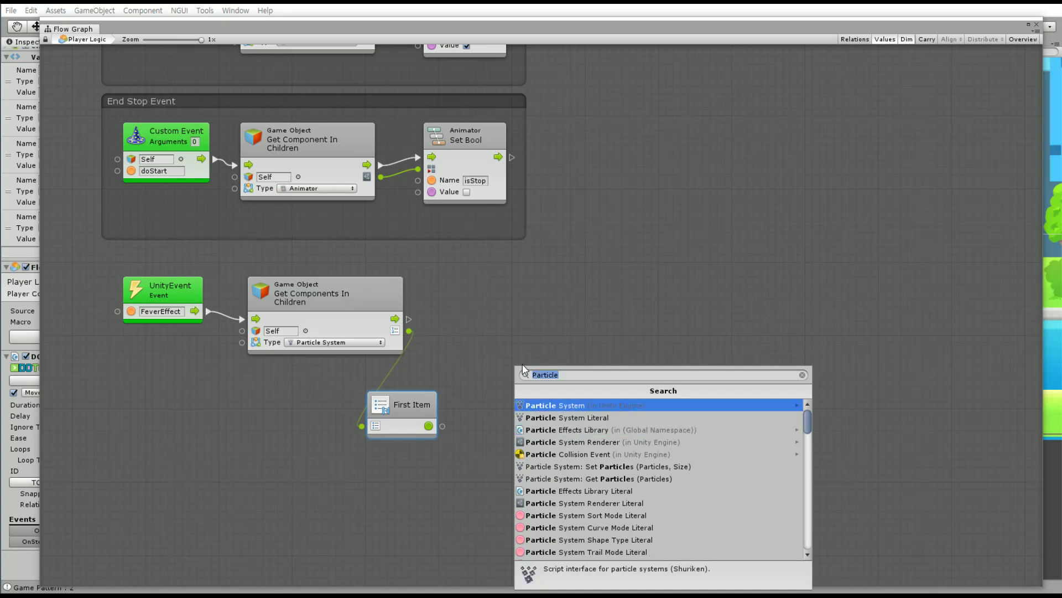
pyautogui.press('Return')
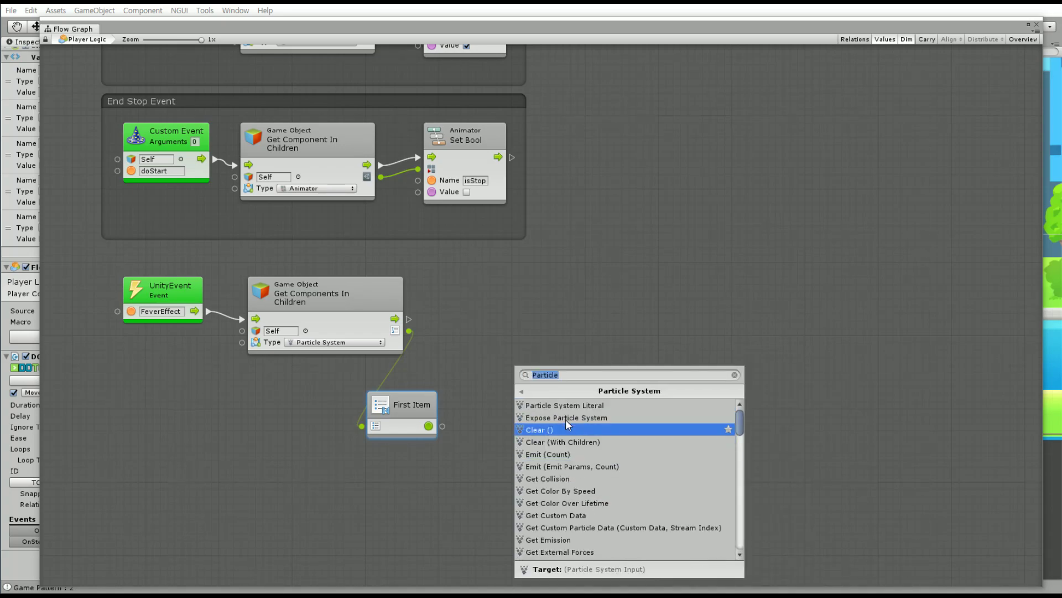
pyautogui.scroll(-2, 578, 492)
pyautogui.scroll(-3, 575, 484)
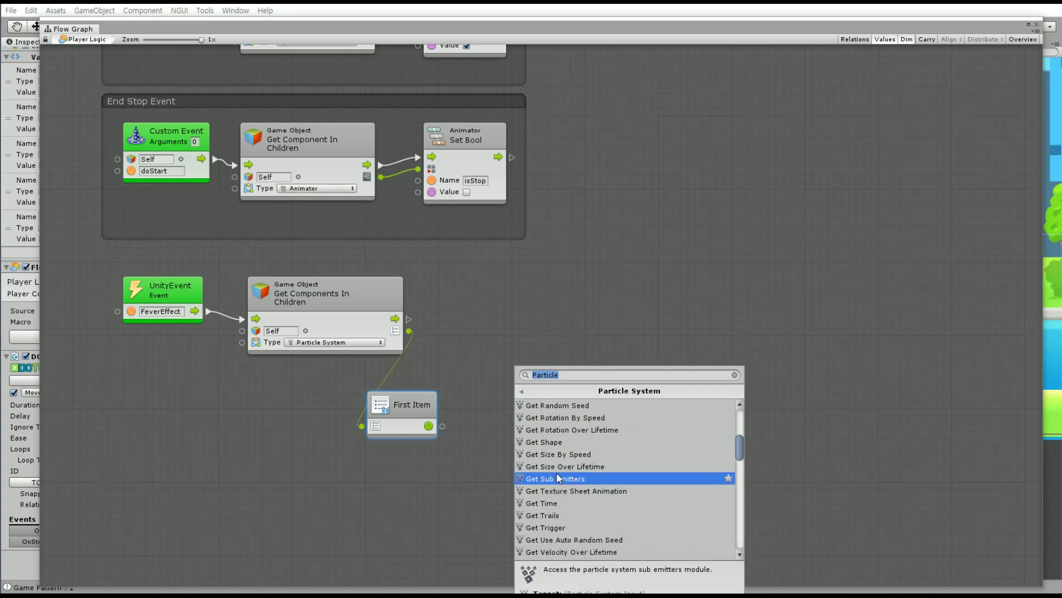
pyautogui.scroll(-3, 573, 474)
pyautogui.click(566, 477)
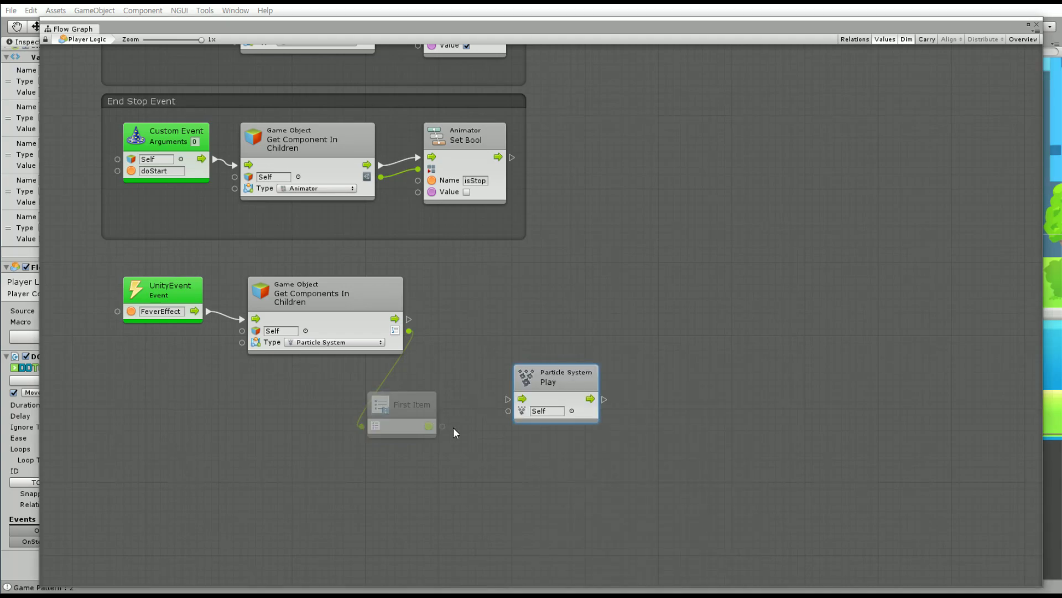
pyautogui.moveTo(442, 426); pyautogui.dragTo(508, 411)
pyautogui.moveTo(409, 319)
pyautogui.mouseDown()
pyautogui.moveTo(505, 398)
pyautogui.moveTo(547, 296)
pyautogui.mouseUp()
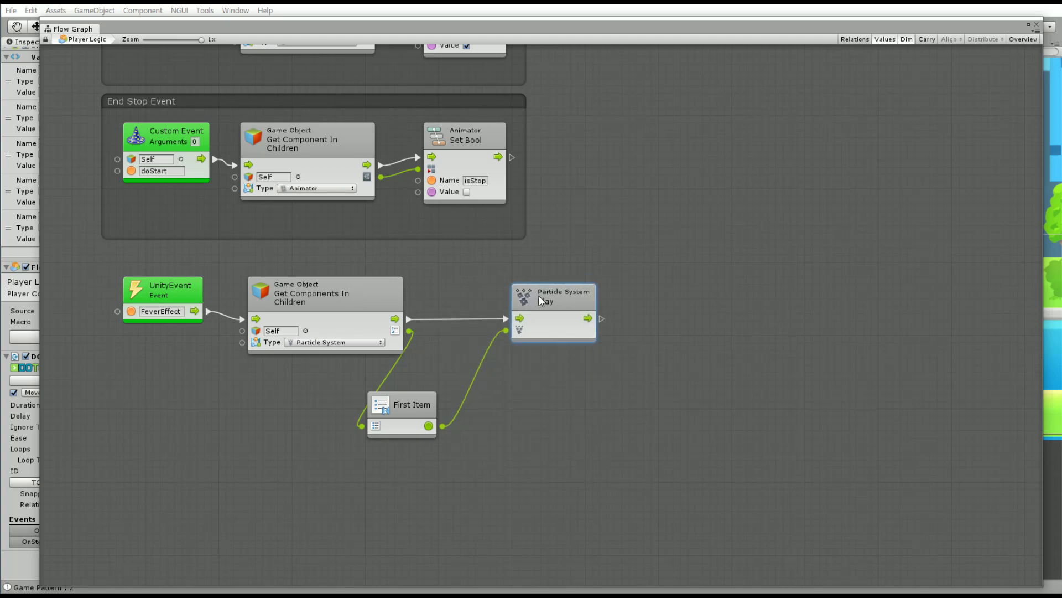
pyautogui.moveTo(425, 404); pyautogui.dragTo(488, 348)
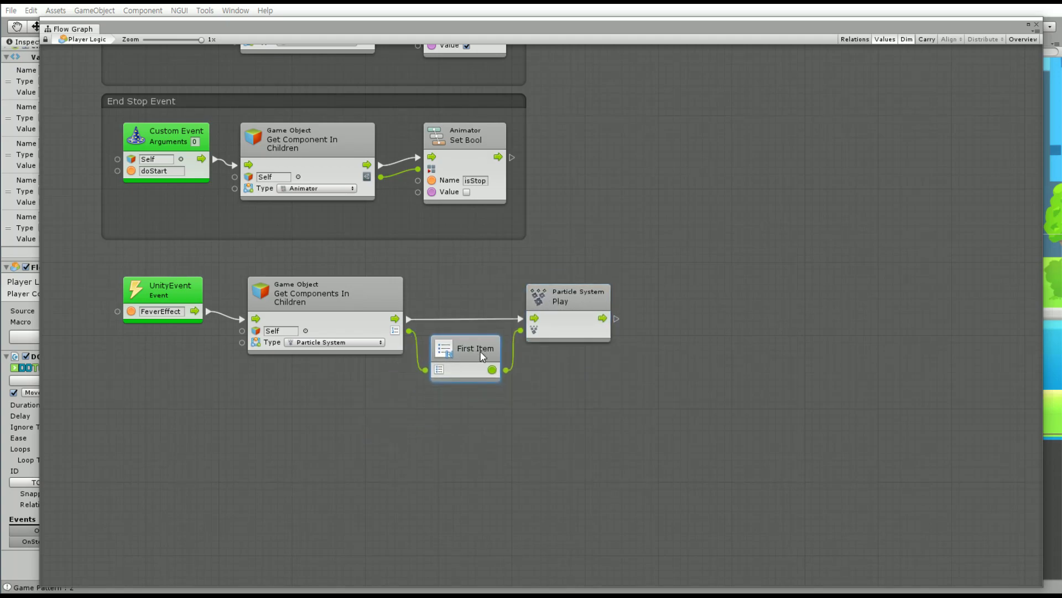
# Add a 5-second Wait node after Play and connect the flow into it.
pyautogui.rightClick(586, 376)
pyautogui.click(609, 384)
pyautogui.write('wait')
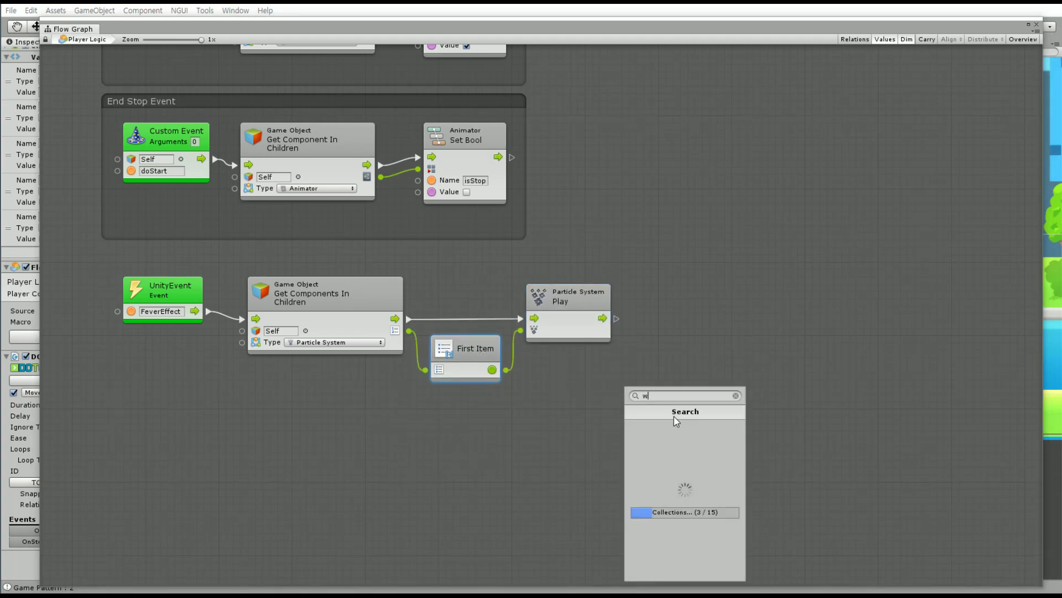
pyautogui.click(664, 426)
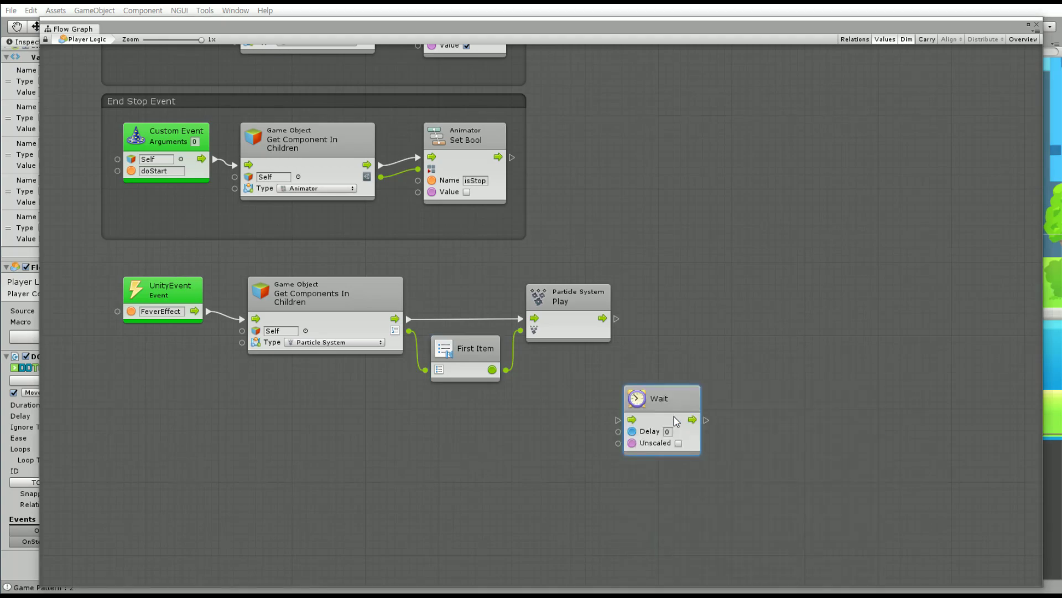
pyautogui.click(668, 431)
pyautogui.write('5')
pyautogui.moveTo(664, 399); pyautogui.dragTo(699, 297)
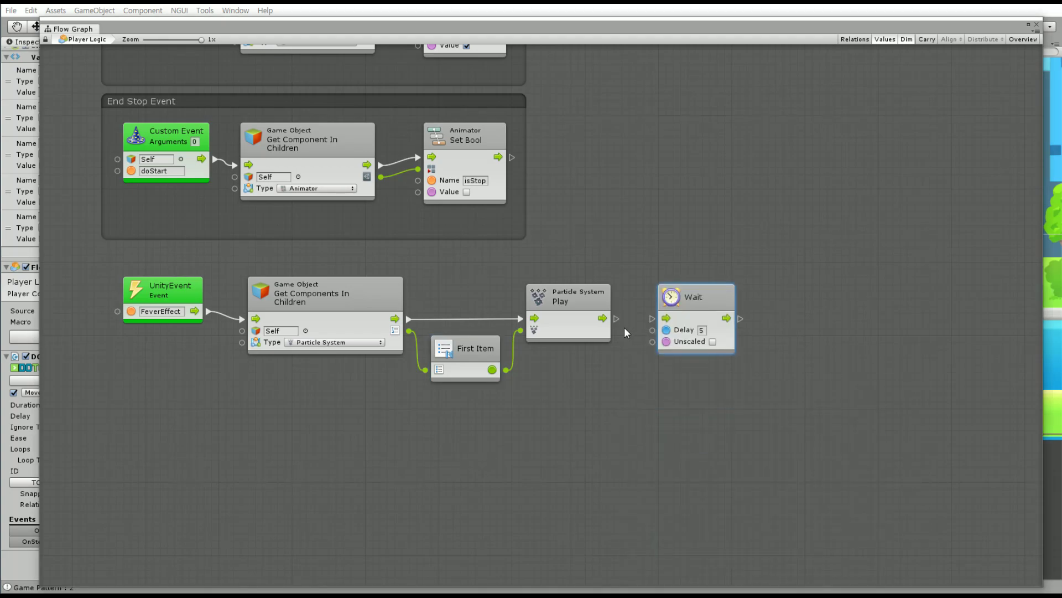
pyautogui.moveTo(603, 318); pyautogui.dragTo(653, 319)
pyautogui.click(702, 432)
pyautogui.moveTo(701, 432); pyautogui.dragTo(543, 429, button='middle')
# Add a Particle System Stop node after Wait, targeting First Item's result.
pyautogui.rightClick(436, 435)
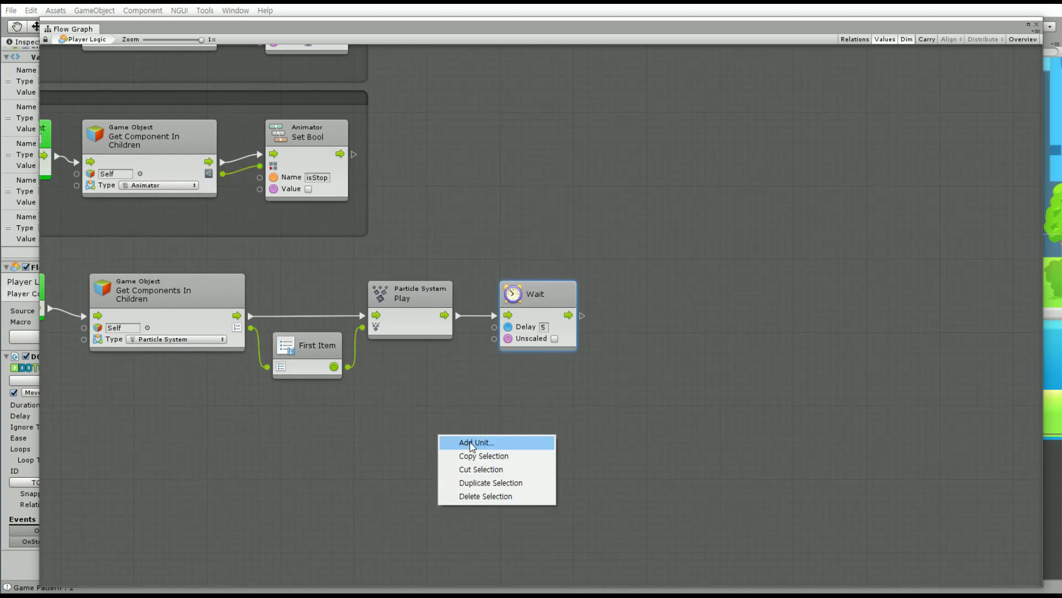
pyautogui.click(454, 443)
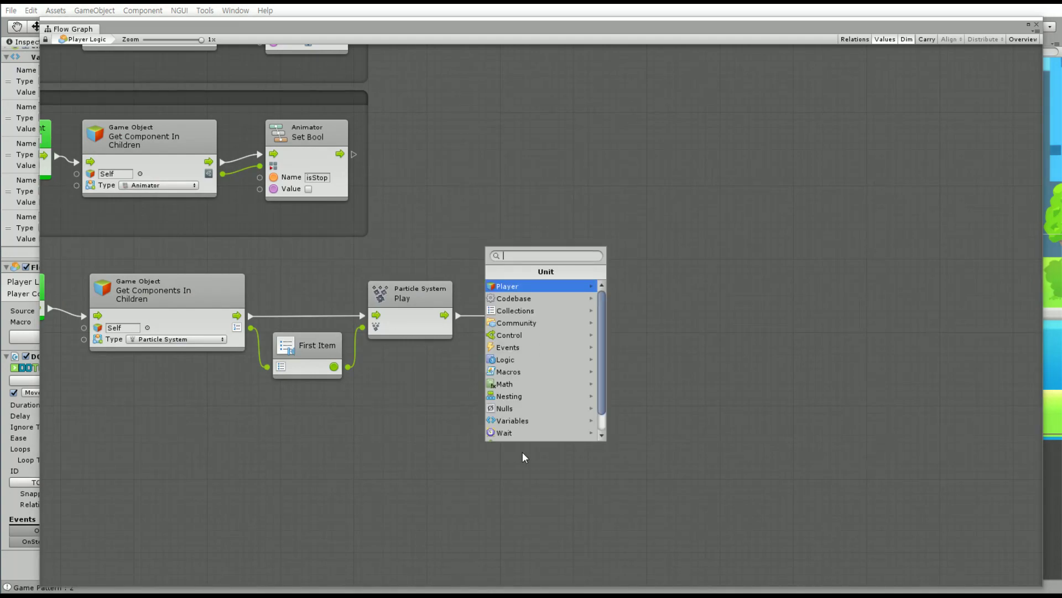
pyautogui.write('Particle')
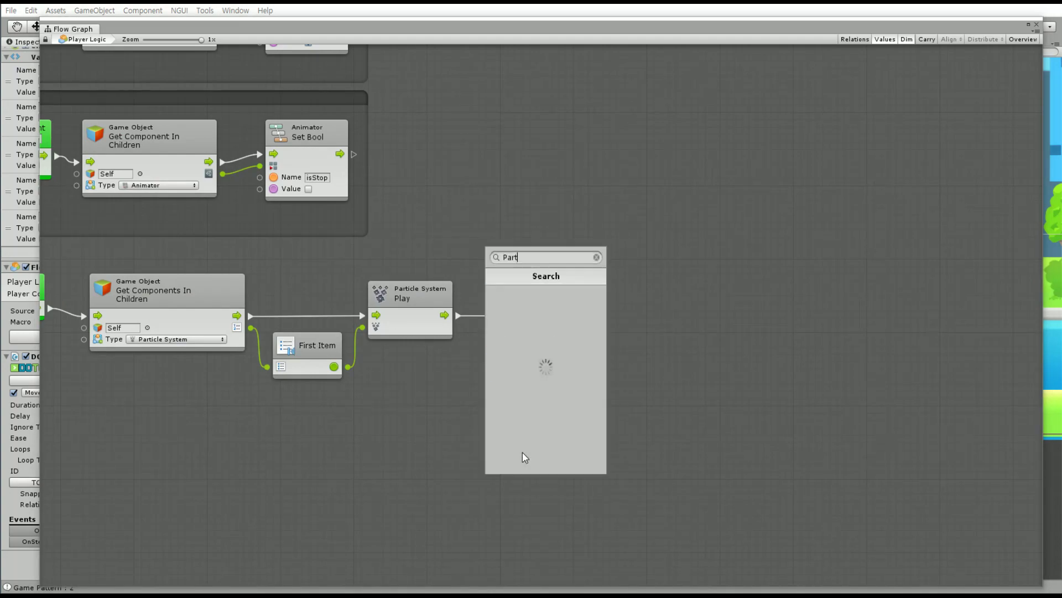
pyautogui.press('Return')
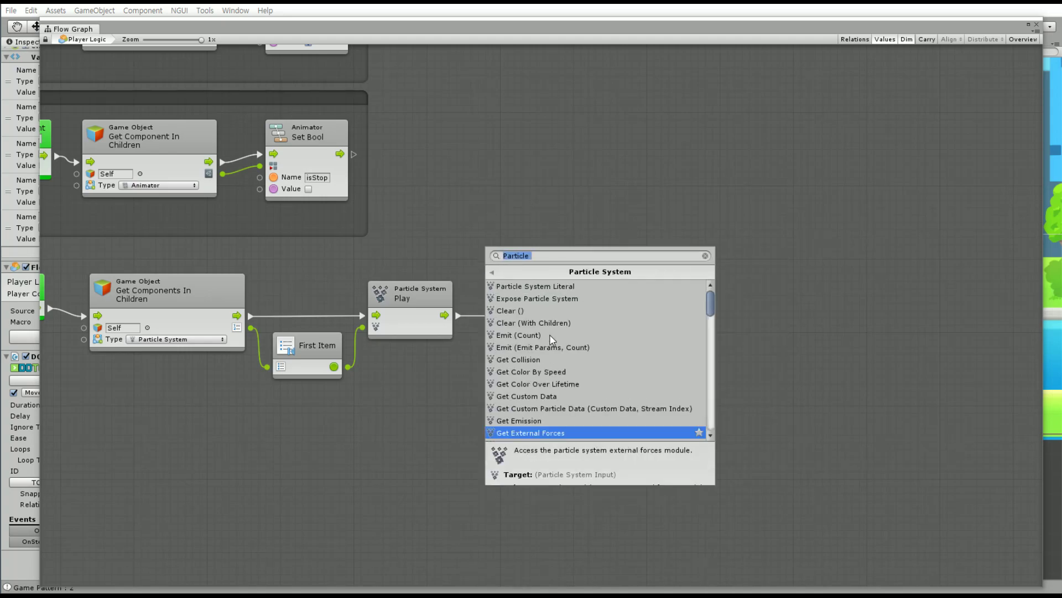
pyautogui.scroll(-1, 564, 354)
pyautogui.scroll(-6, 564, 354)
pyautogui.scroll(-5, 563, 354)
pyautogui.scroll(-3, 553, 365)
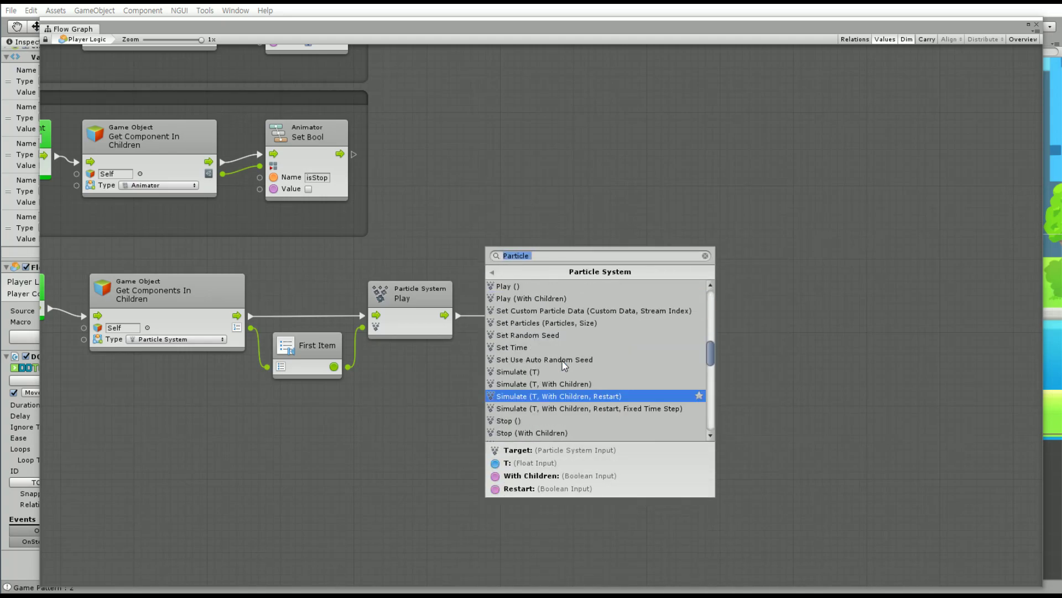
pyautogui.click(540, 370)
pyautogui.moveTo(545, 451); pyautogui.dragTo(678, 305)
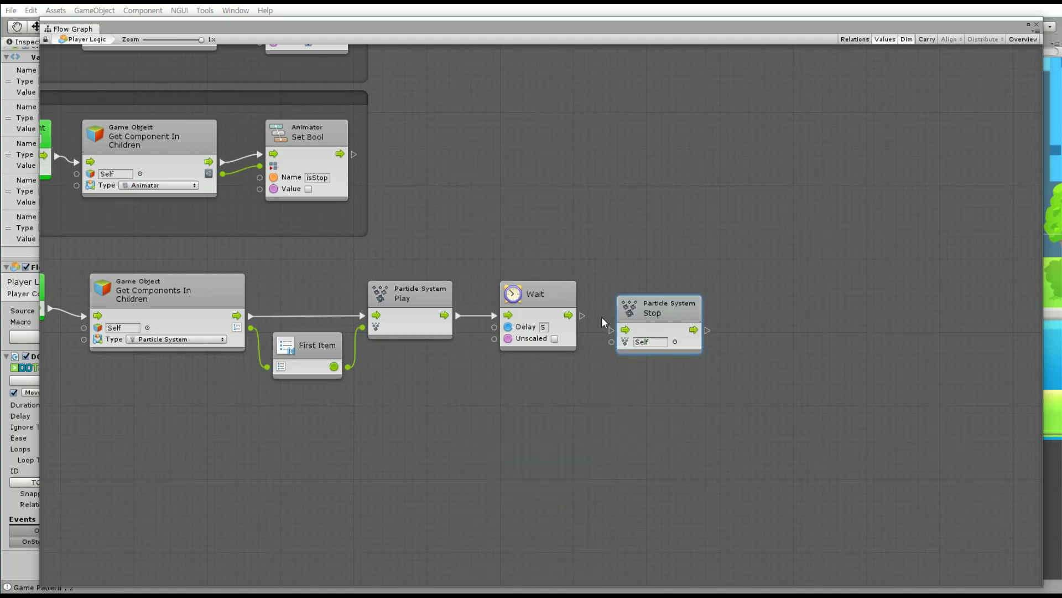
pyautogui.moveTo(582, 315); pyautogui.dragTo(611, 330)
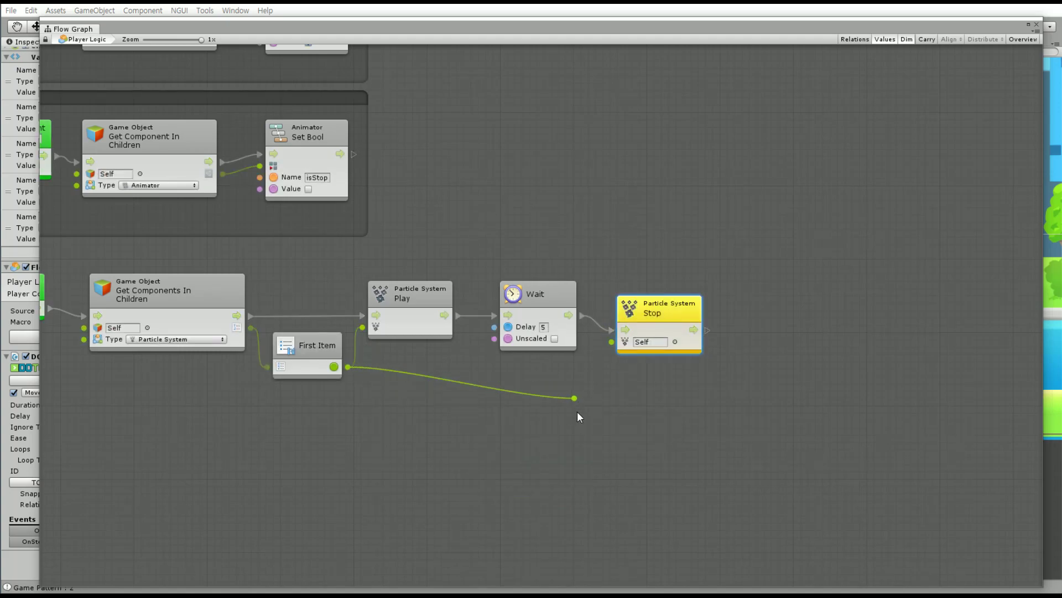
pyautogui.moveTo(347, 364); pyautogui.dragTo(612, 341)
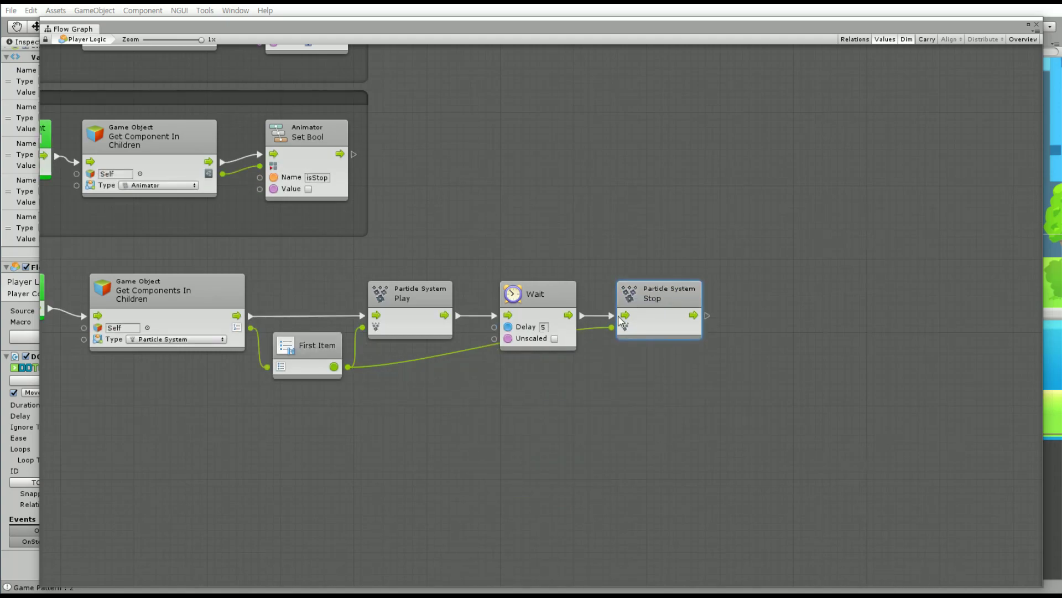
# Group the whole FeverEffect chain as 'Fever Effect' and select the event name.
pyautogui.scroll(-1, 407, 372)
pyautogui.keyDown('ctrl'); pyautogui.moveTo(90, 262); pyautogui.dragTo(810, 403); pyautogui.keyUp('ctrl')
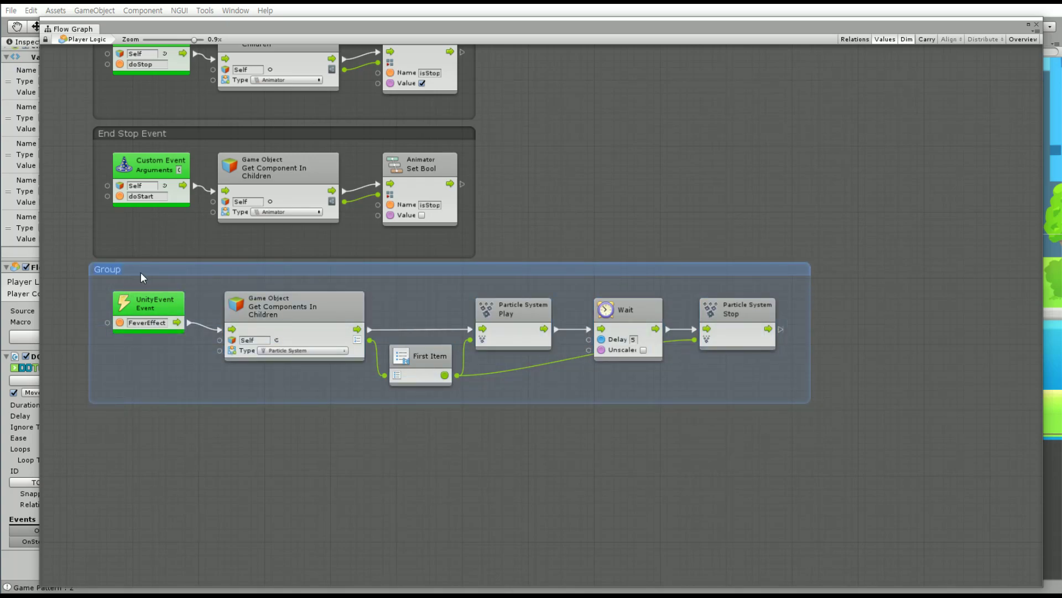
pyautogui.write('Fever Effect')
pyautogui.click(590, 225)
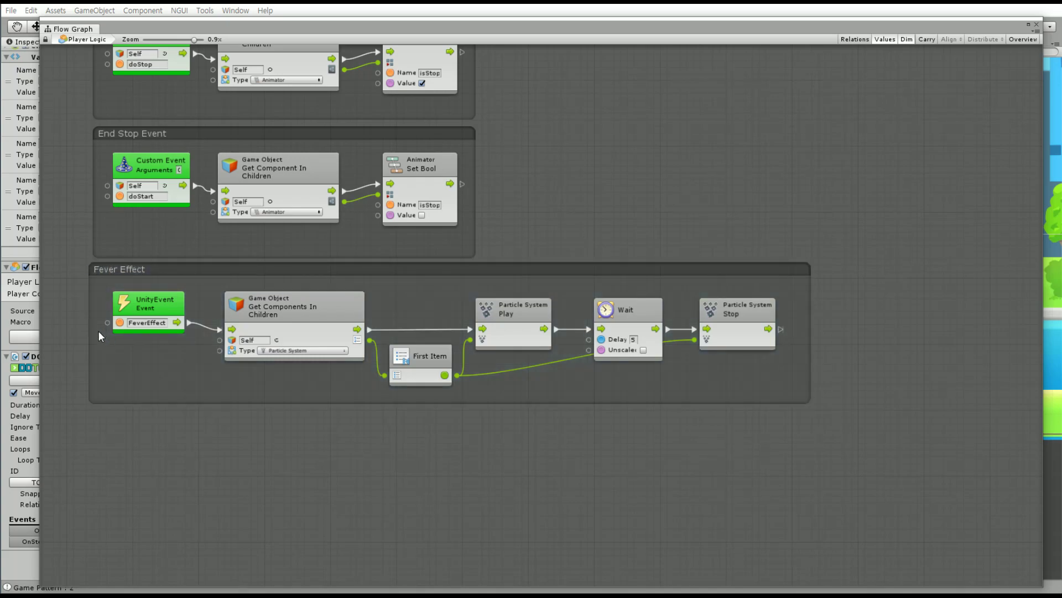
pyautogui.click(131, 324)
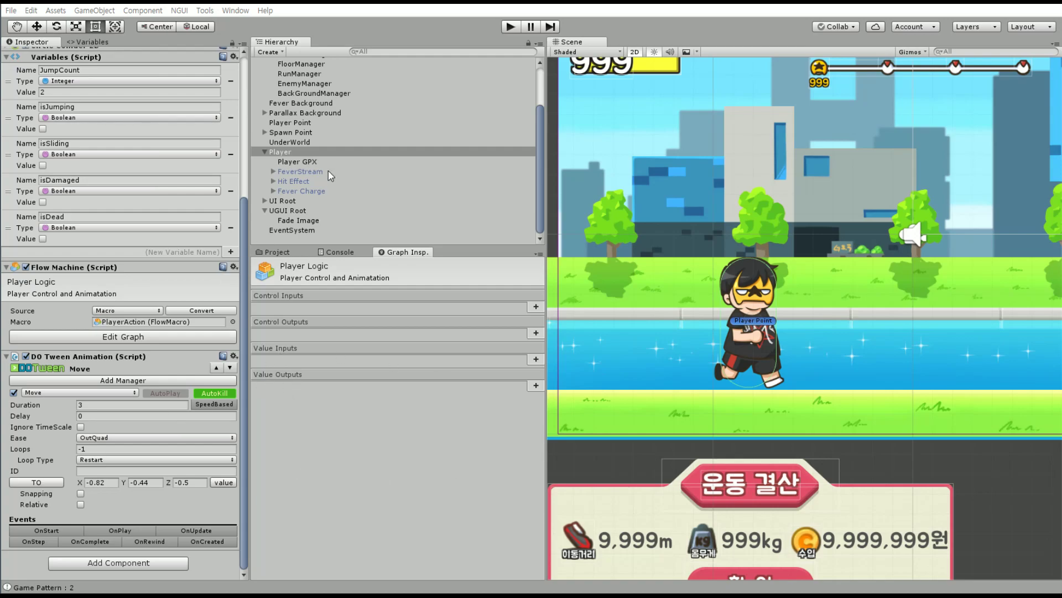
# Open RunManager's graph and add a Get Variable node for the Player scene variable.
pyautogui.scroll(3, 321, 139)
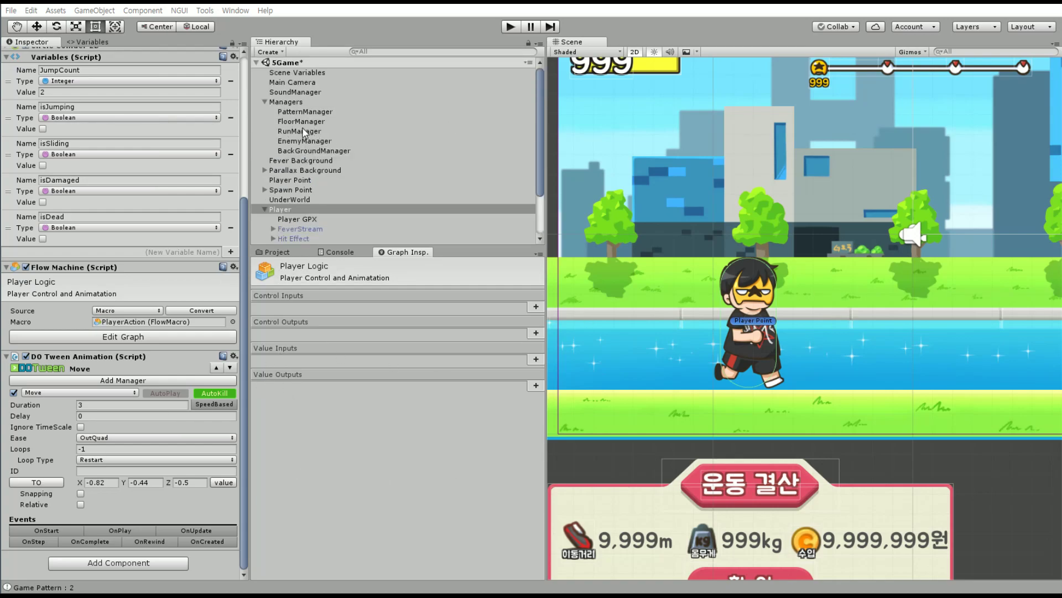
pyautogui.click(303, 131)
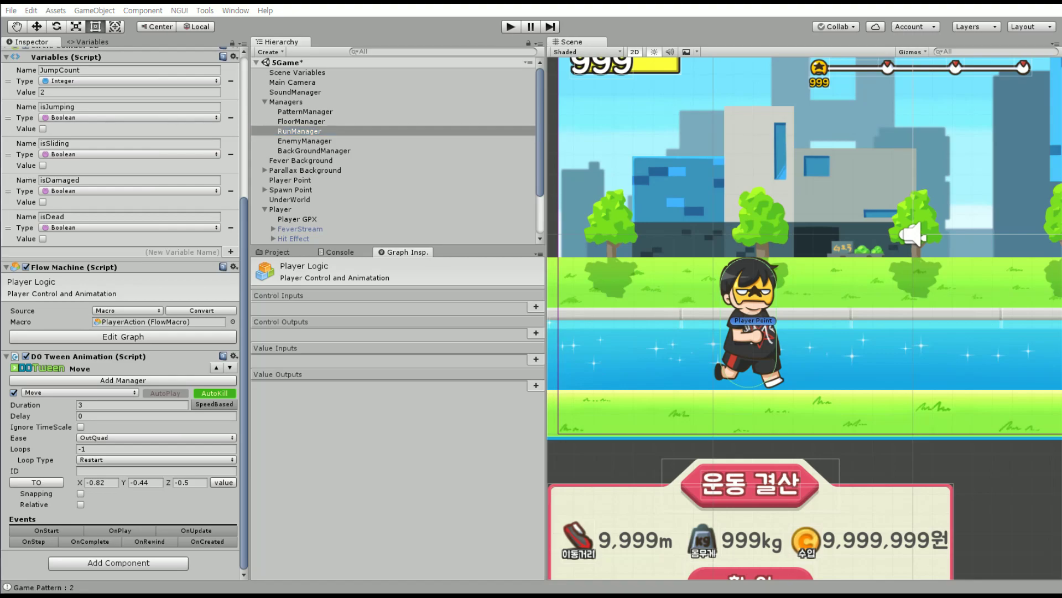
pyautogui.click(296, 133)
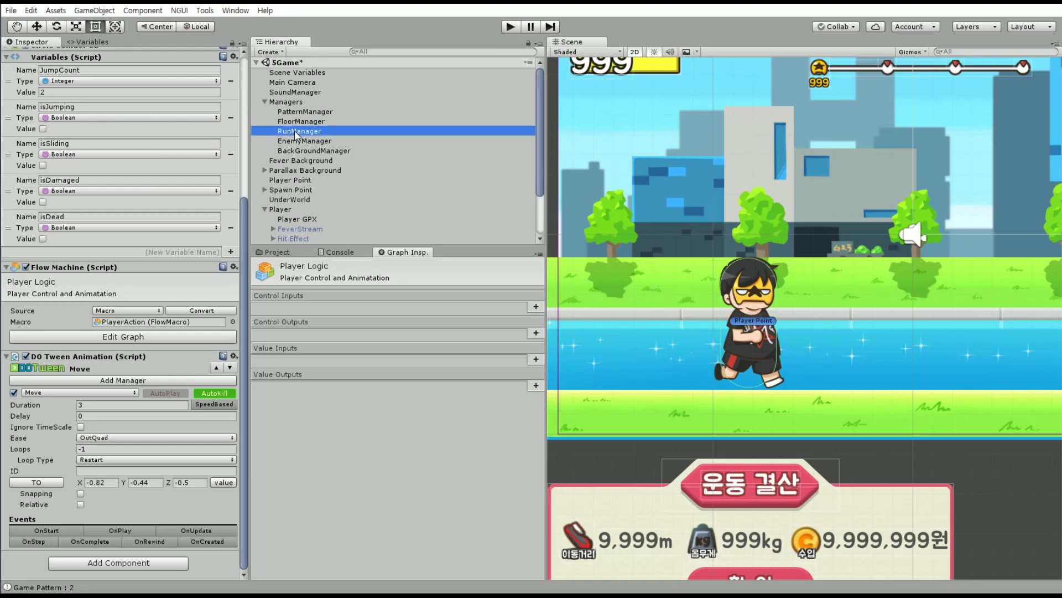
pyautogui.click(122, 541)
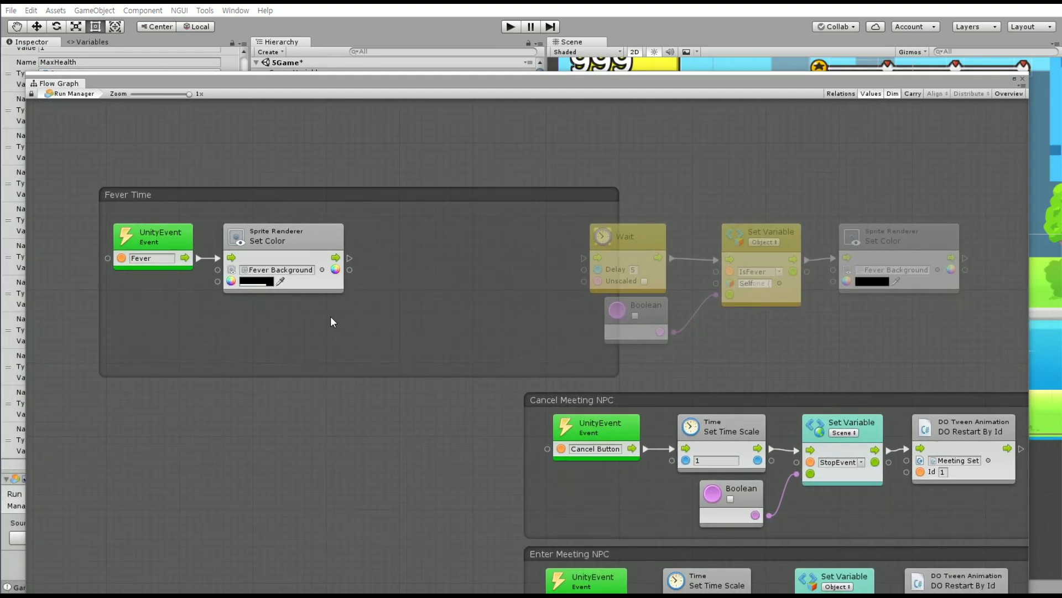
pyautogui.rightClick(330, 317)
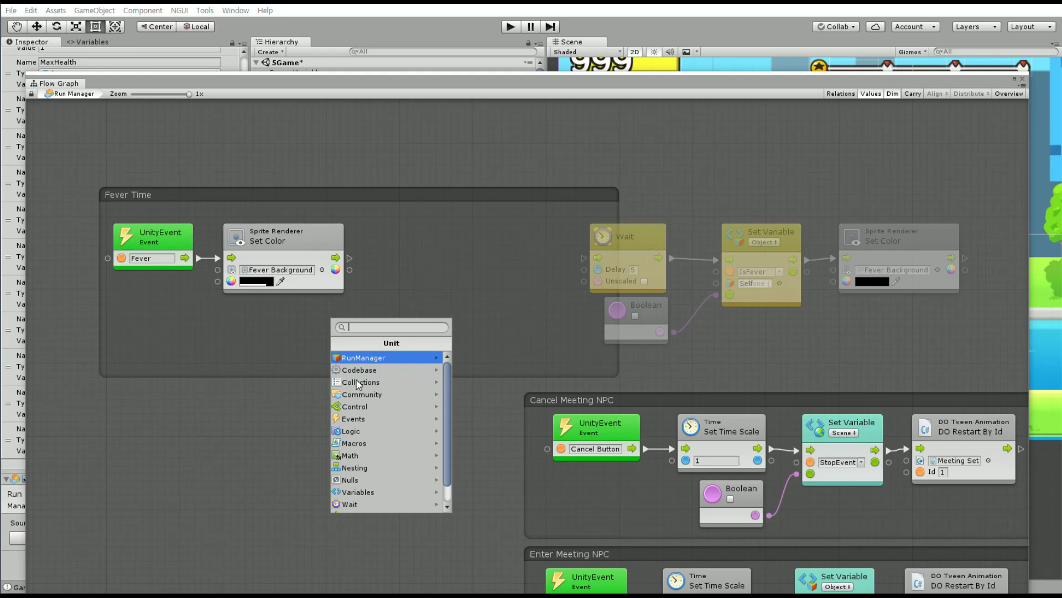
pyautogui.click(365, 492)
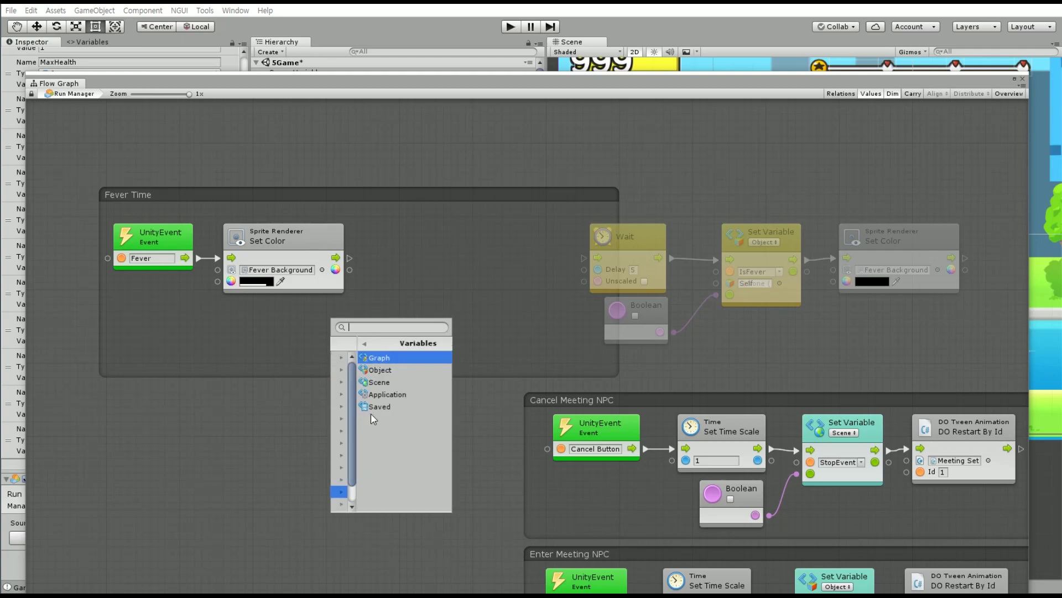
pyautogui.click(383, 382)
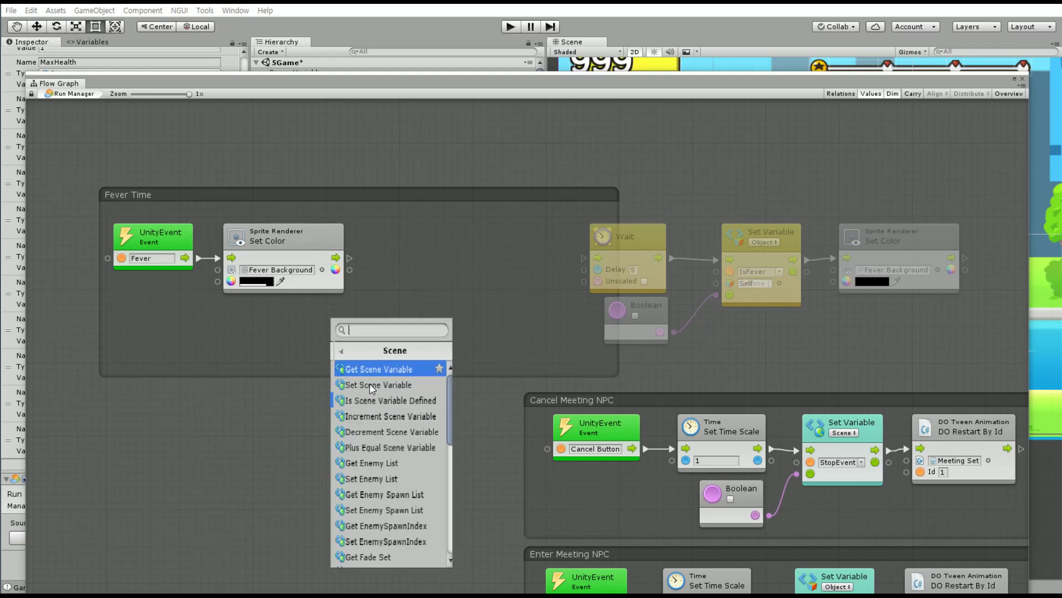
pyautogui.scroll(-4, 382, 429)
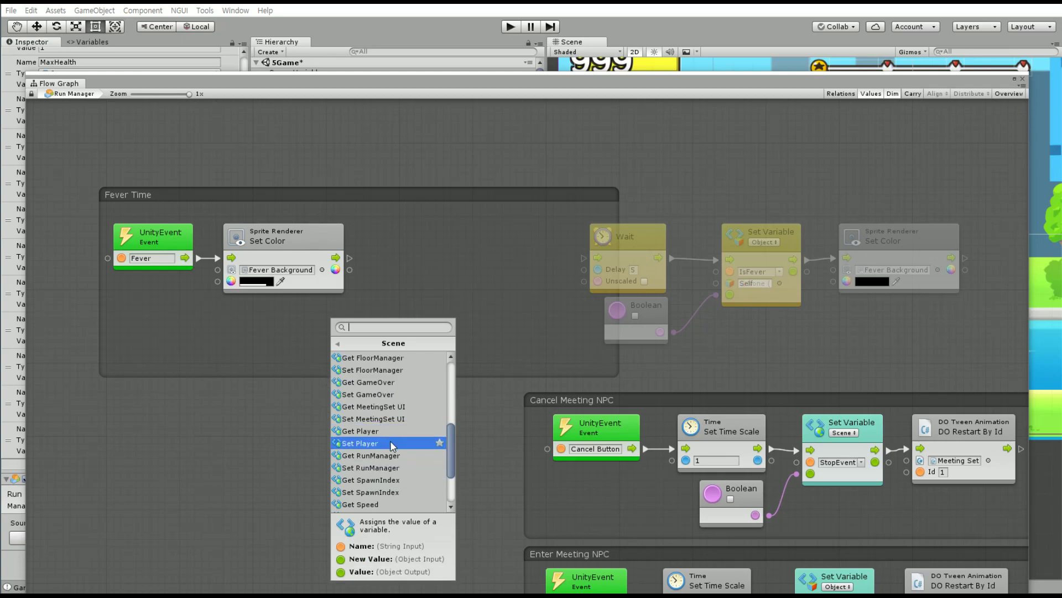
pyautogui.click(383, 431)
pyautogui.moveTo(386, 336); pyautogui.dragTo(309, 323)
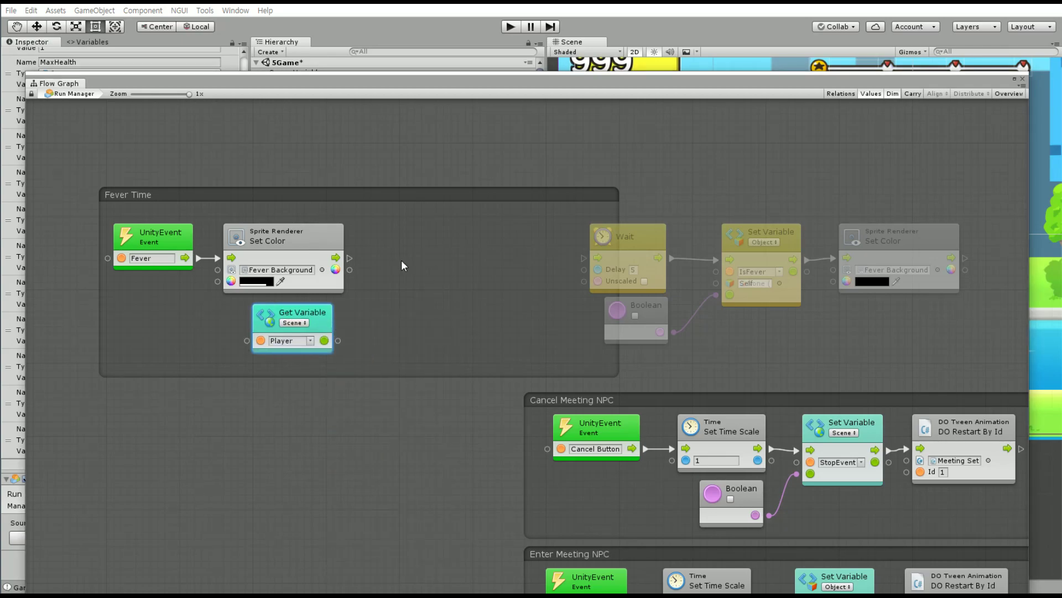
# Add a Trigger Unity Event node named FeverEffect.
pyautogui.rightClick(421, 266)
pyautogui.click(458, 273)
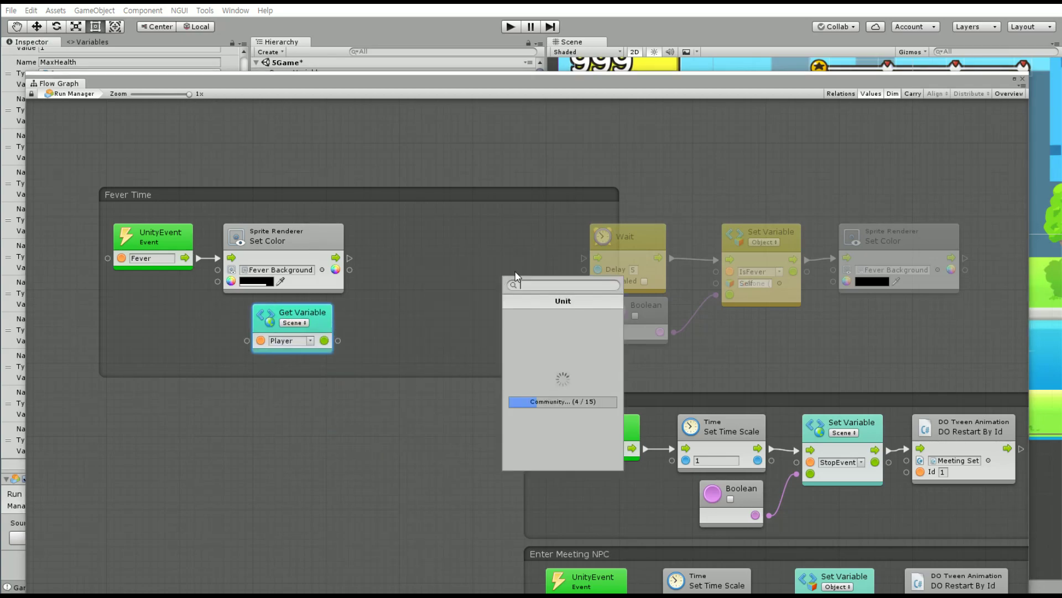
pyautogui.write('Trigger')
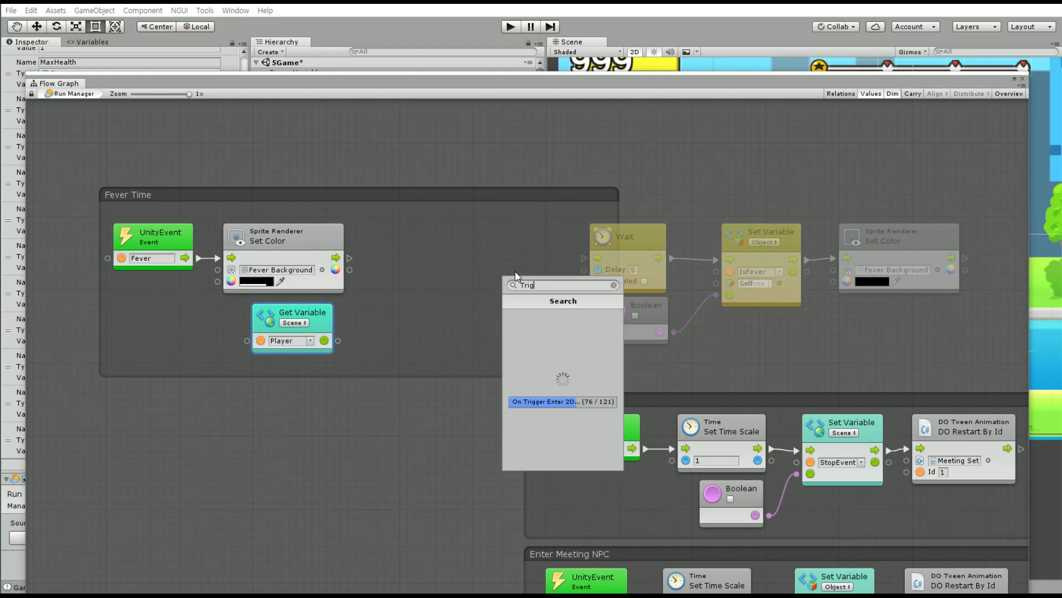
pyautogui.press('Down')
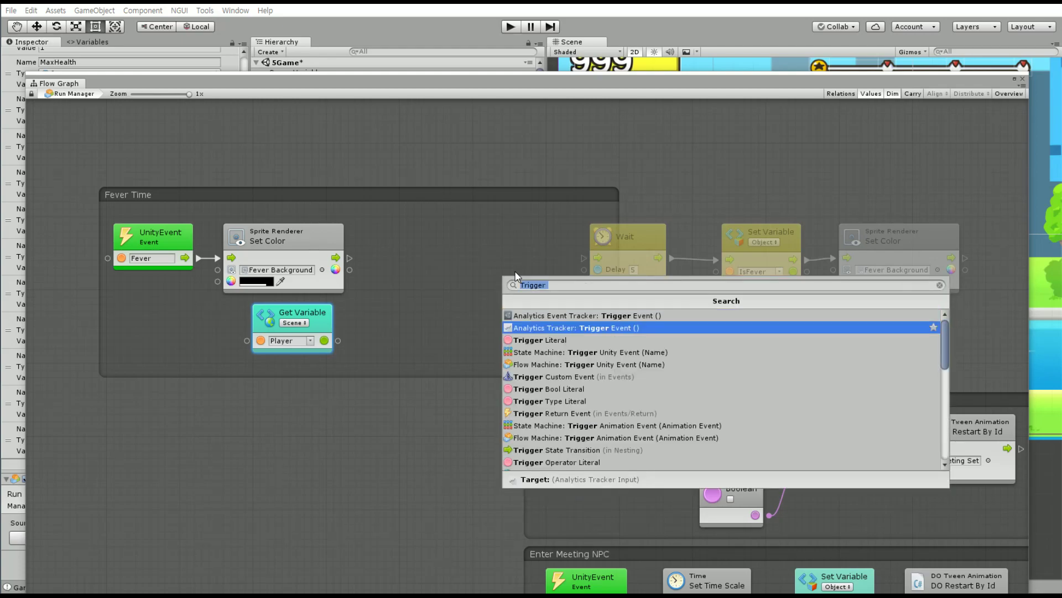
pyautogui.press('Down')
pyautogui.press('Down')
pyautogui.press('Down')
pyautogui.press('Return')
pyautogui.click(546, 332)
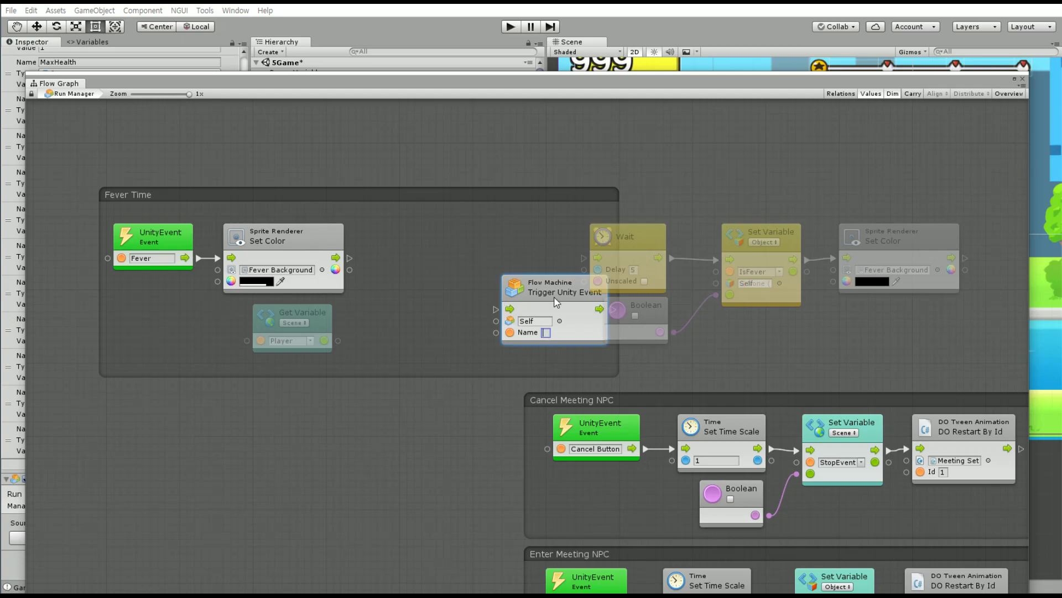
pyautogui.write('FeverEffect')
# Wire Set Color → Trigger → Wait, with Player as the trigger's target.
pyautogui.moveTo(532, 286); pyautogui.dragTo(451, 272)
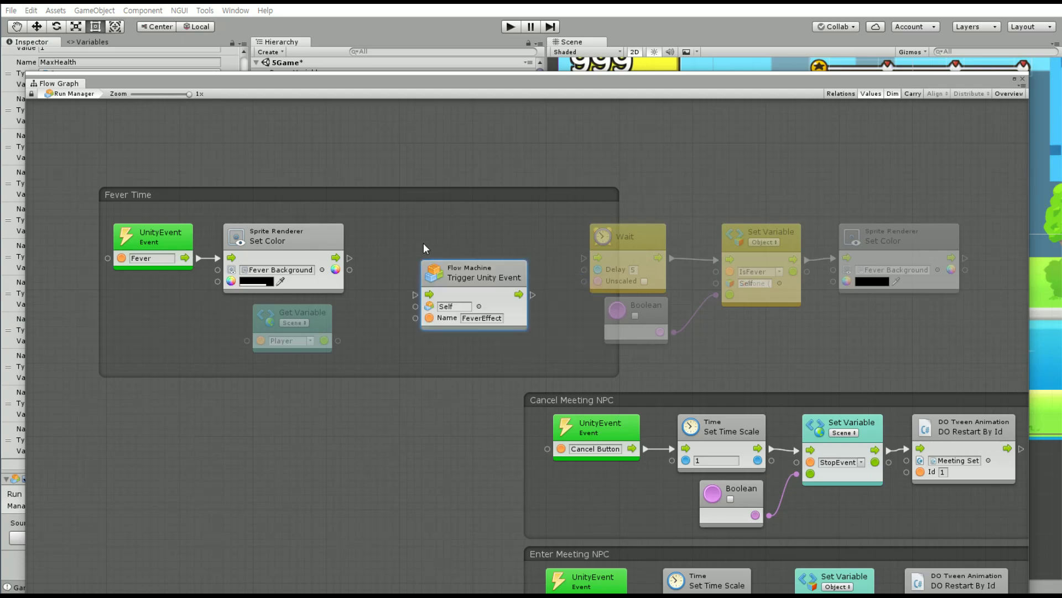
pyautogui.moveTo(351, 257); pyautogui.dragTo(415, 294)
pyautogui.moveTo(335, 339); pyautogui.dragTo(416, 319)
pyautogui.moveTo(454, 272)
pyautogui.mouseDown()
pyautogui.moveTo(417, 235)
pyautogui.moveTo(453, 235)
pyautogui.mouseUp()
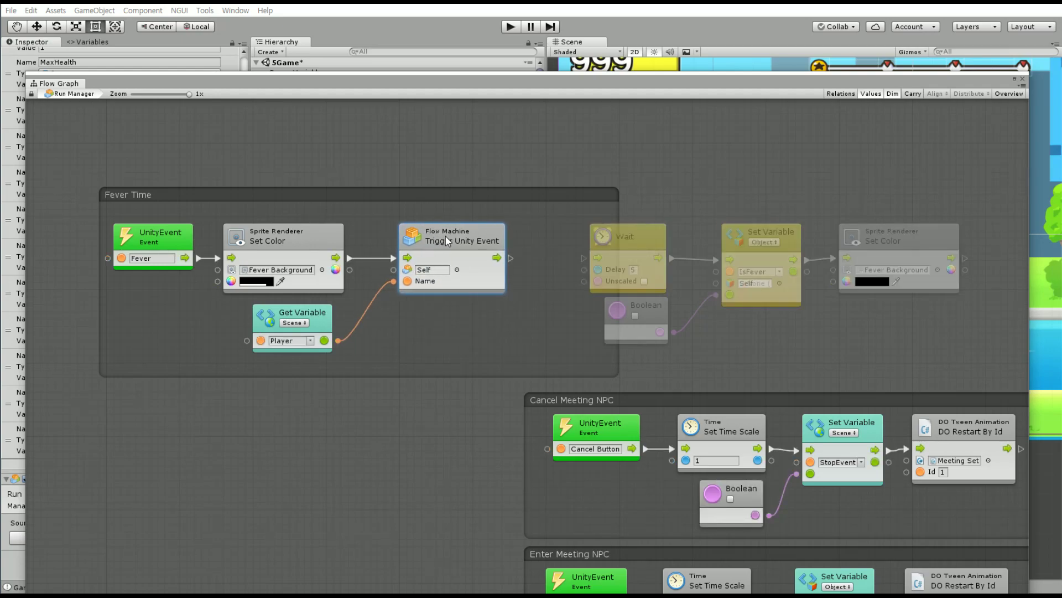
pyautogui.rightClick(338, 341)
pyautogui.moveTo(339, 340); pyautogui.dragTo(416, 270)
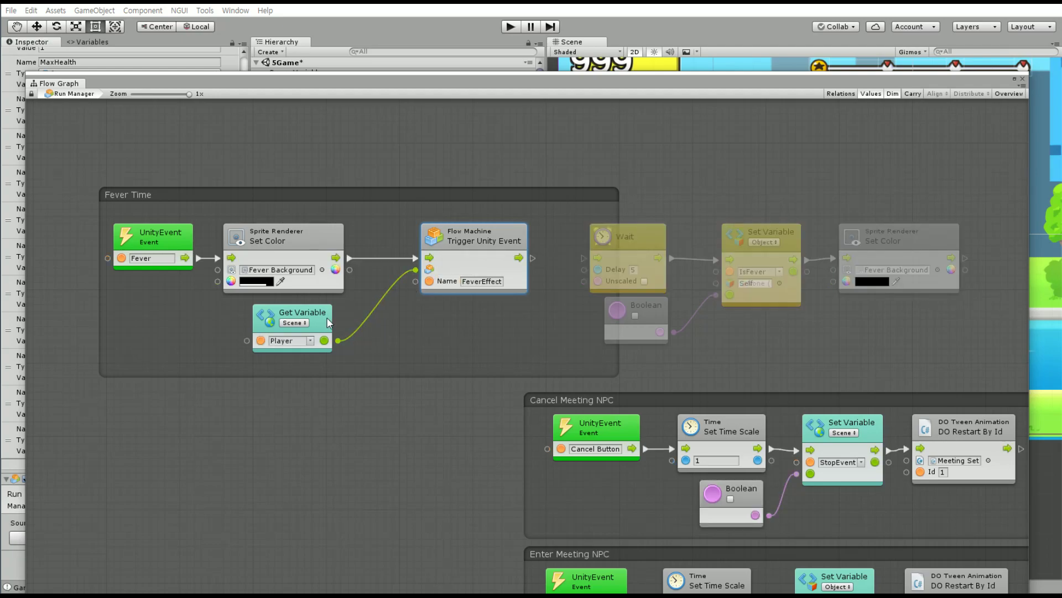
pyautogui.moveTo(321, 320); pyautogui.dragTo(334, 313)
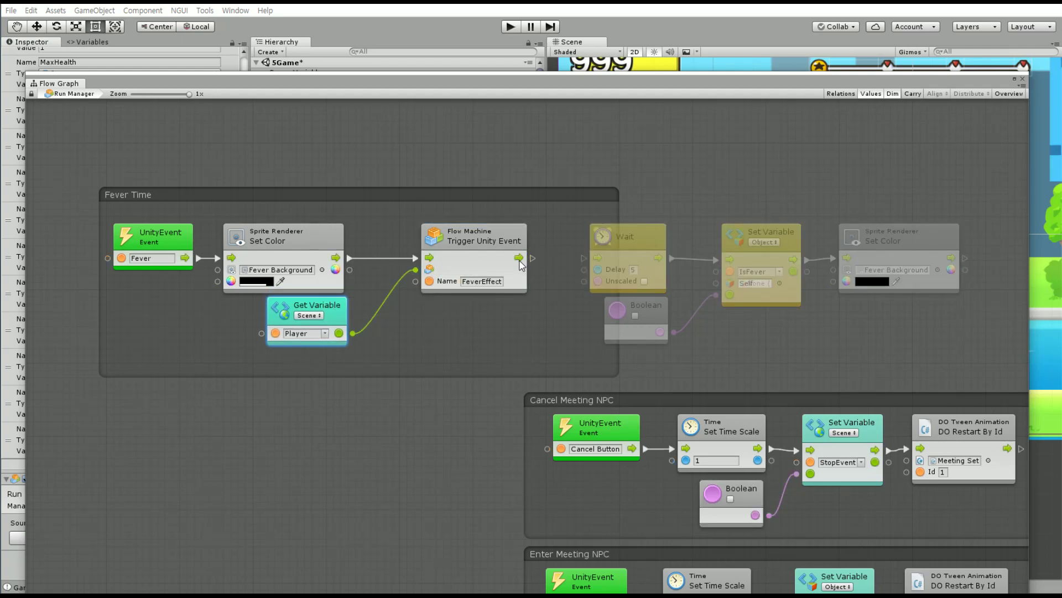
pyautogui.moveTo(533, 258); pyautogui.dragTo(580, 260)
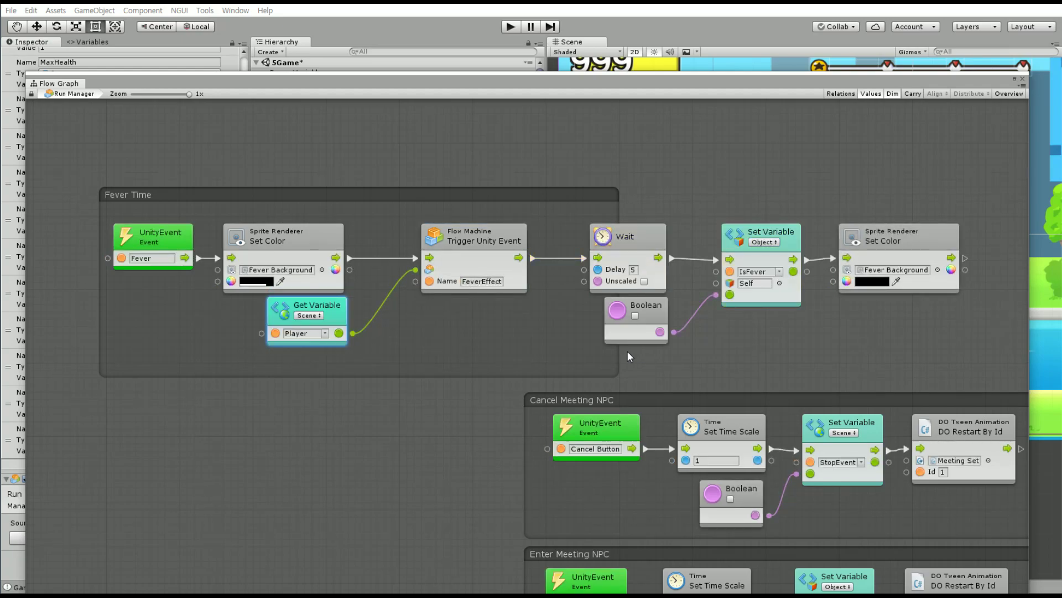
# Widen the Fever Time group and rearrange its nodes to fit.
pyautogui.moveTo(619, 350); pyautogui.dragTo(1005, 343)
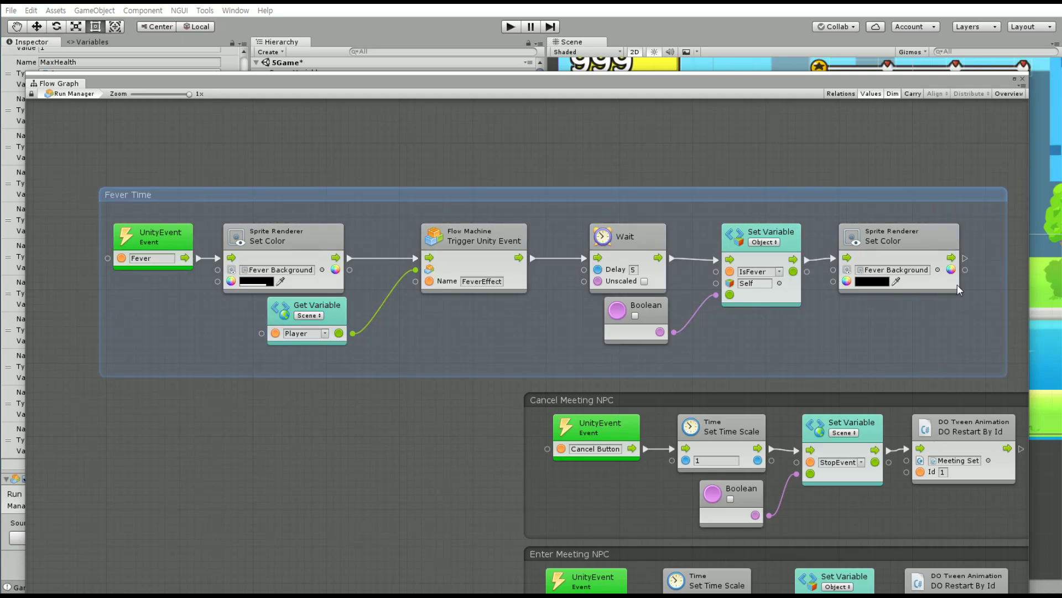
pyautogui.moveTo(957, 285); pyautogui.dragTo(659, 309)
pyautogui.moveTo(634, 241); pyautogui.dragTo(612, 241)
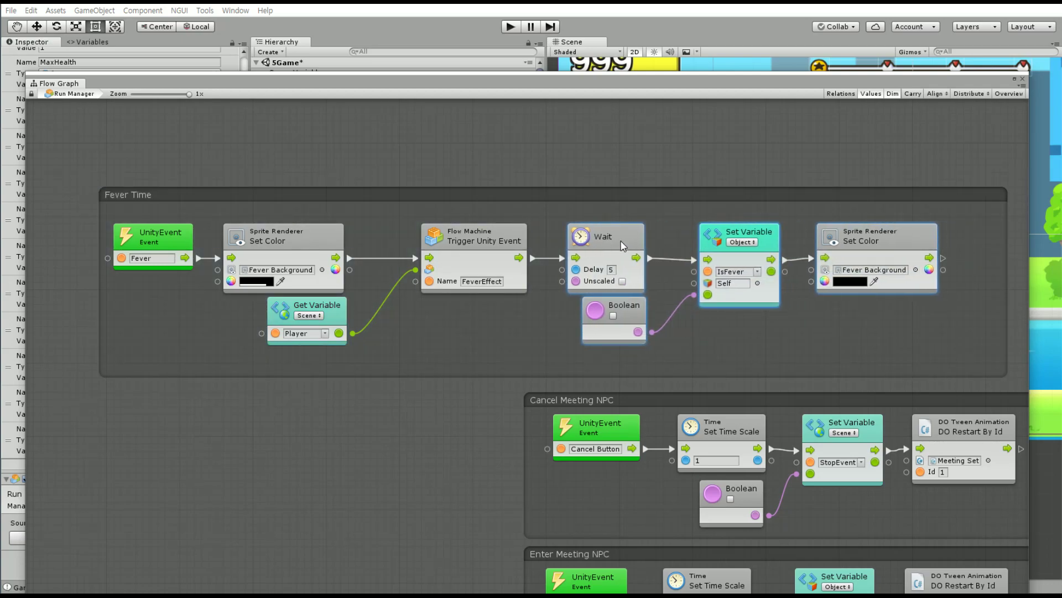
pyautogui.click(377, 196)
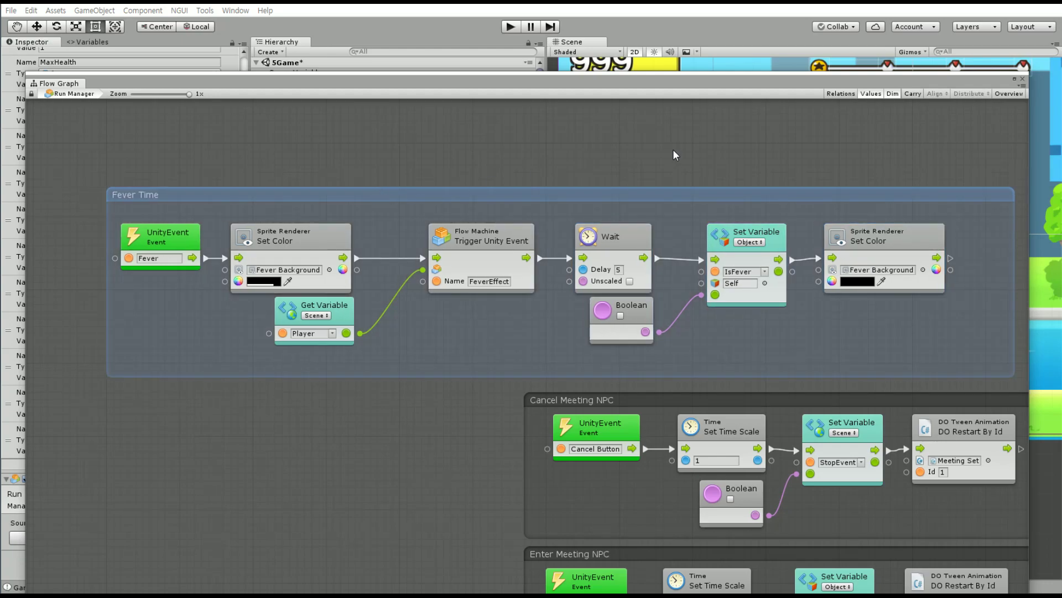
pyautogui.scroll(-1, 559, 165)
pyautogui.hscroll(3, 752, 216)
pyautogui.moveTo(773, 217); pyautogui.dragTo(777, 223)
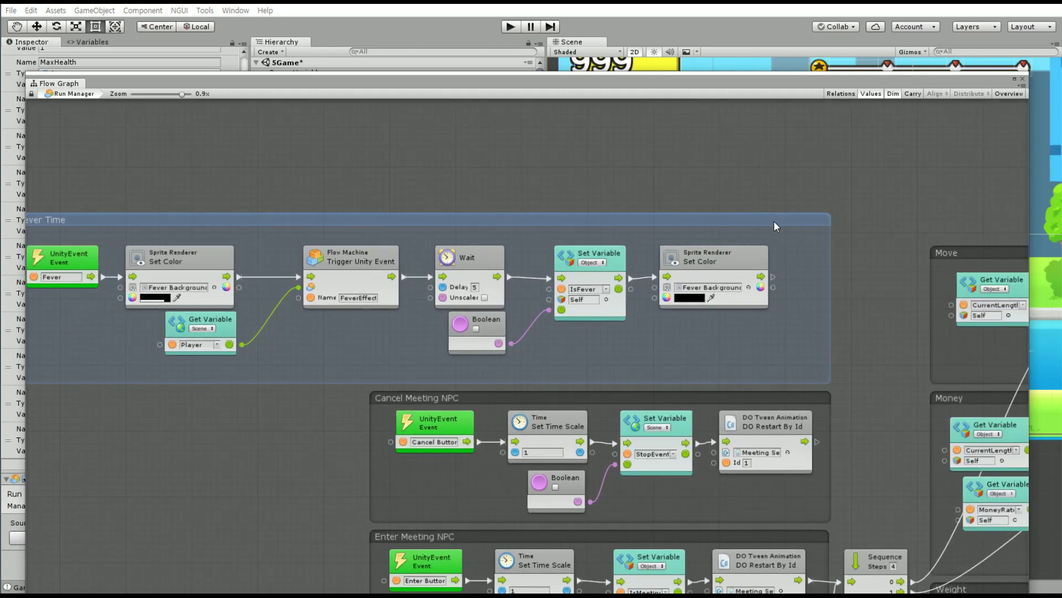
pyautogui.click(612, 158)
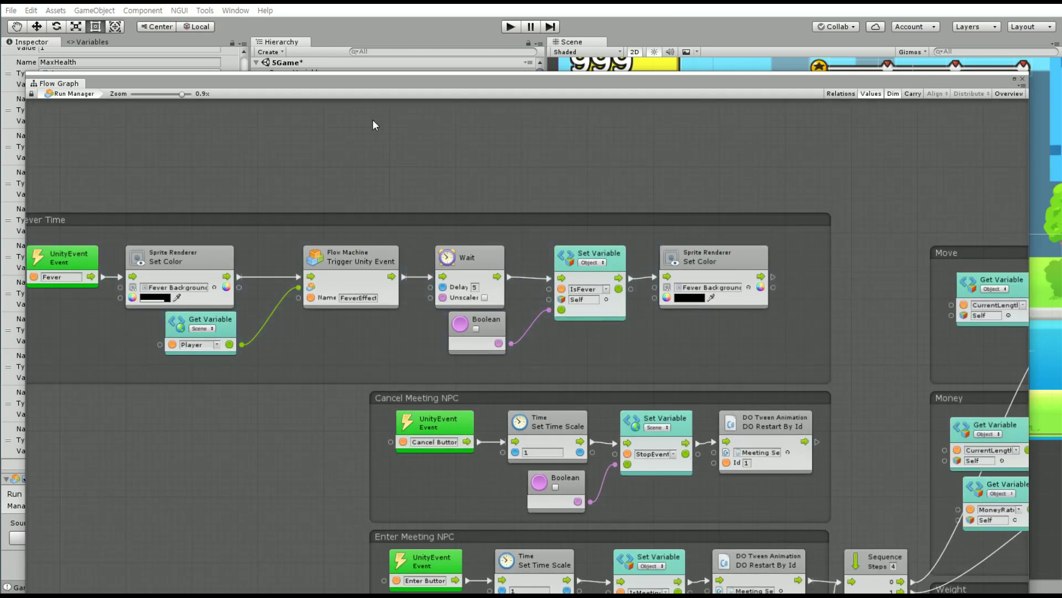
# Save the scene and project, then shift the Set Color and Player variable nodes.
pyautogui.click(12, 12)
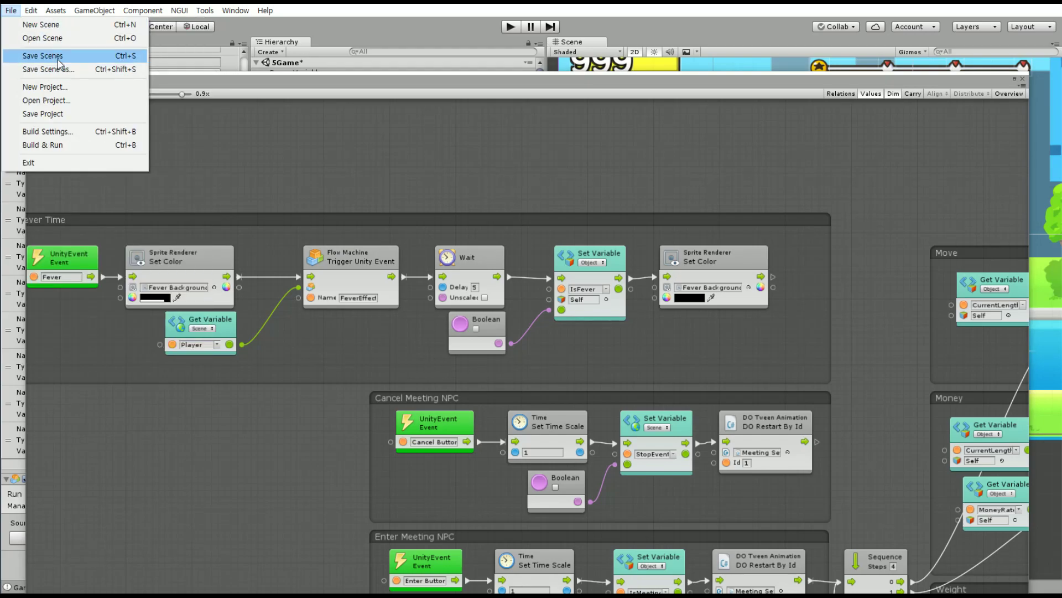
pyautogui.click(56, 55)
pyautogui.click(11, 10)
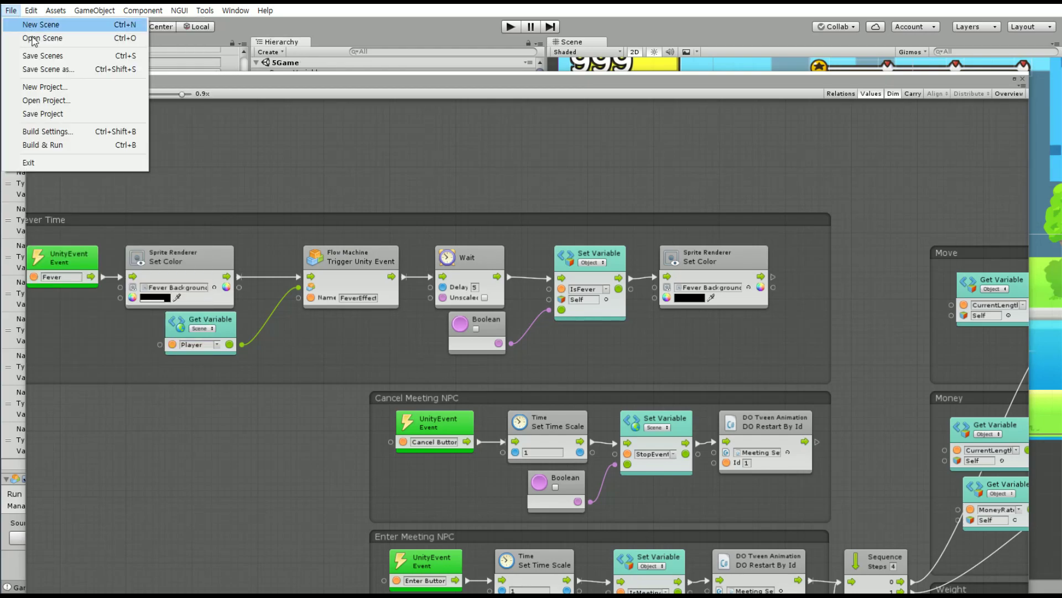
pyautogui.click(67, 116)
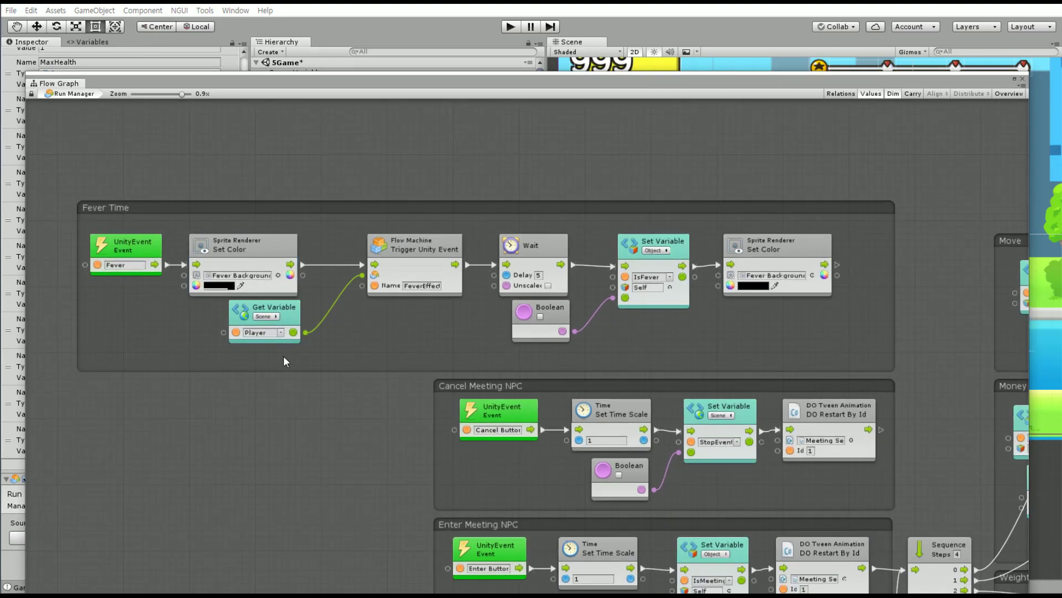
pyautogui.moveTo(283, 357)
pyautogui.mouseDown()
pyautogui.moveTo(248, 279)
pyautogui.moveTo(283, 246)
pyautogui.mouseUp()
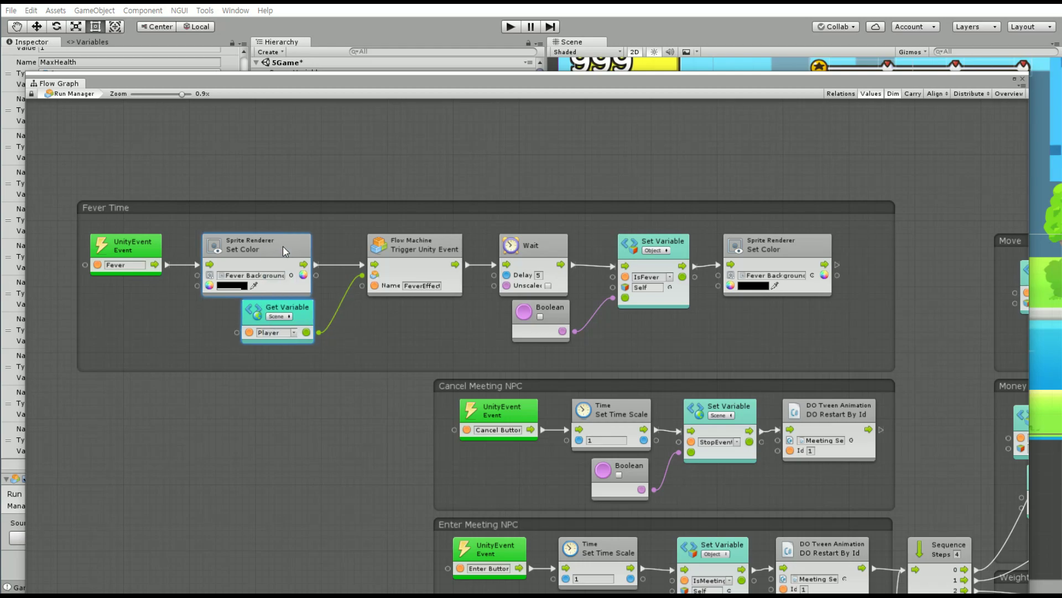
pyautogui.click(760, 346)
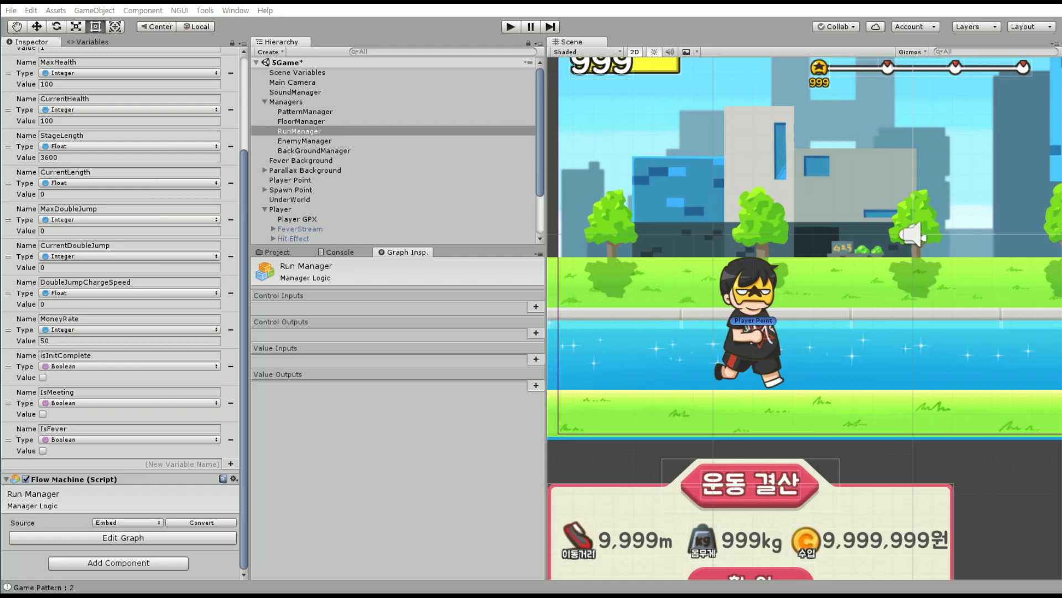
# Enlarge the Game view and run a play test of the game.
pyautogui.hotkey('ctrl', '2')
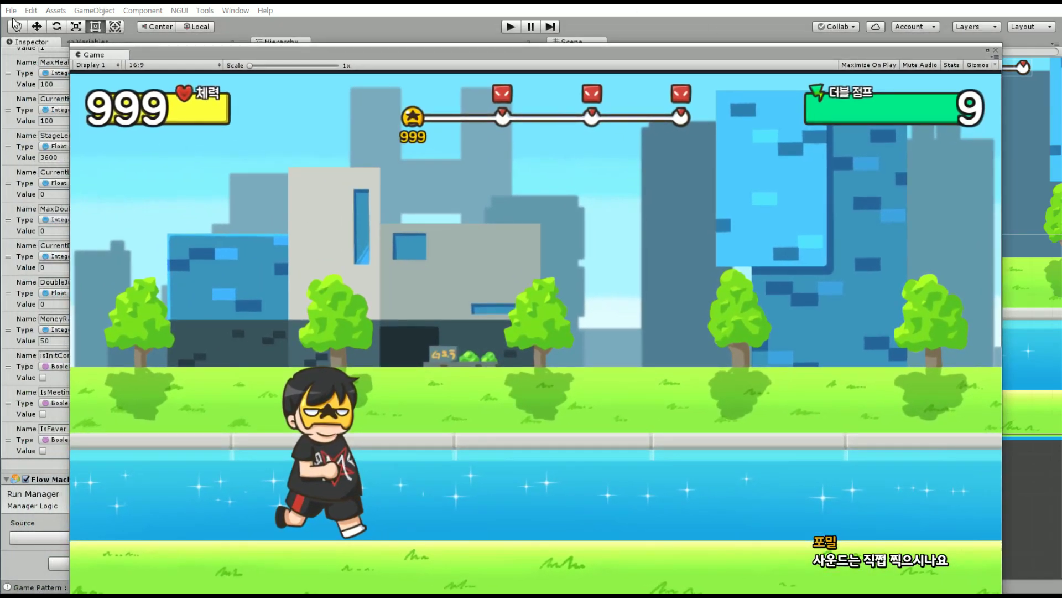
pyautogui.click(11, 10)
pyautogui.click(44, 57)
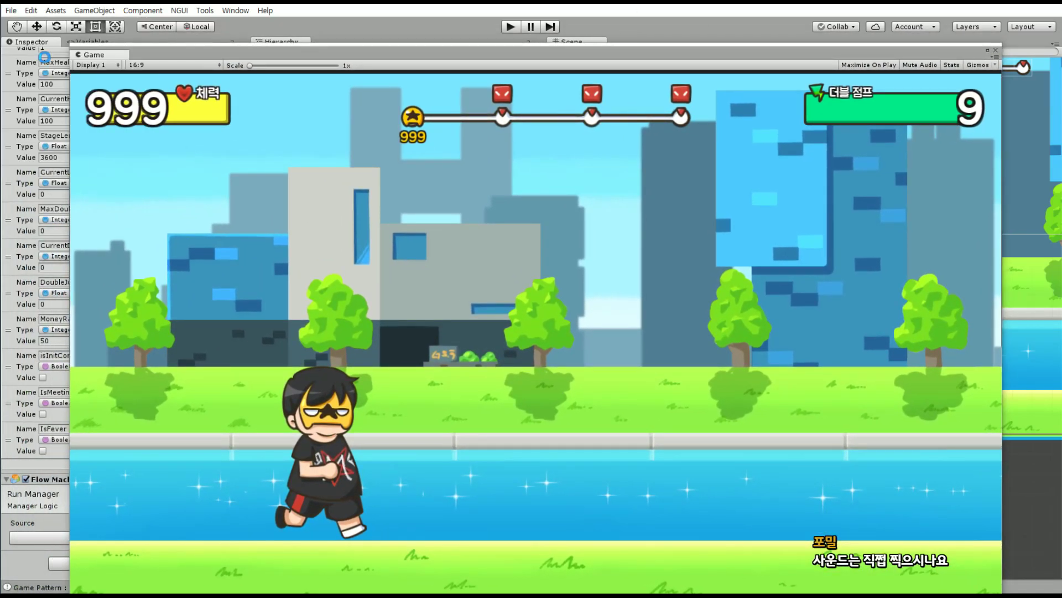
pyautogui.click(11, 10)
pyautogui.click(545, 61)
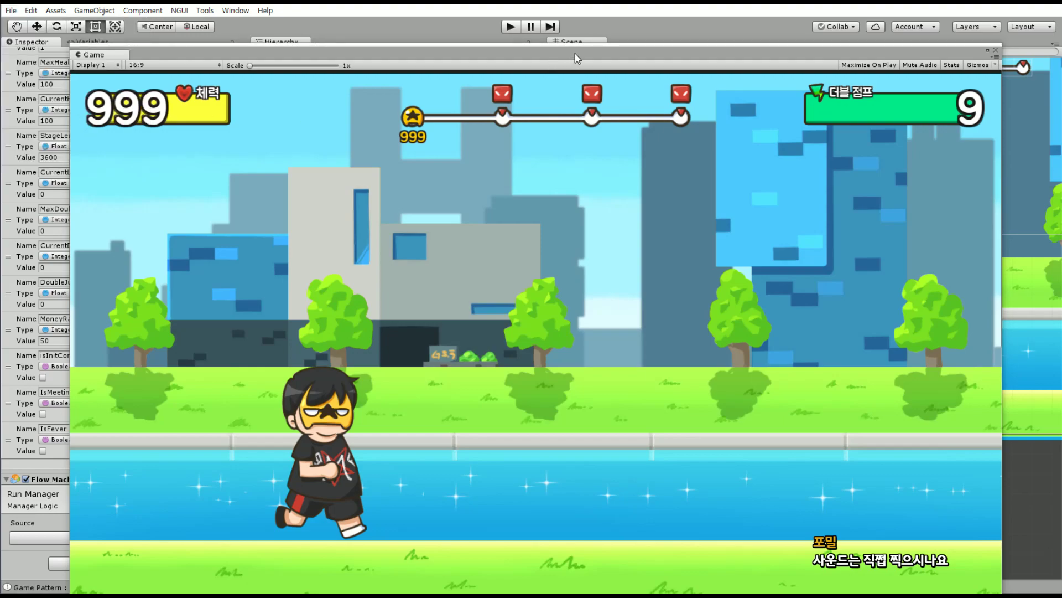
pyautogui.moveTo(575, 54); pyautogui.dragTo(586, 50)
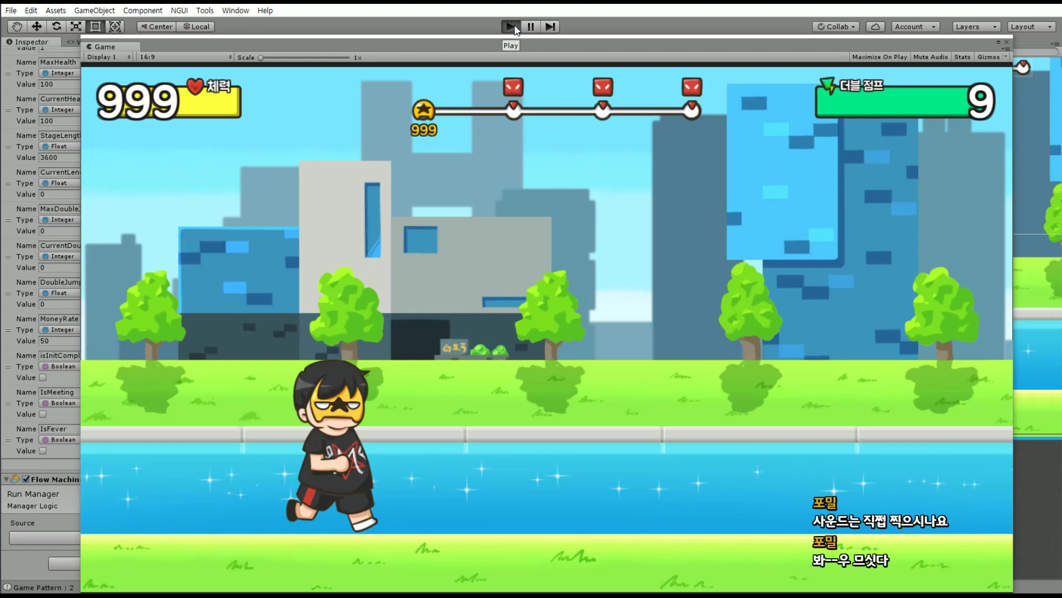
pyautogui.click(513, 26)
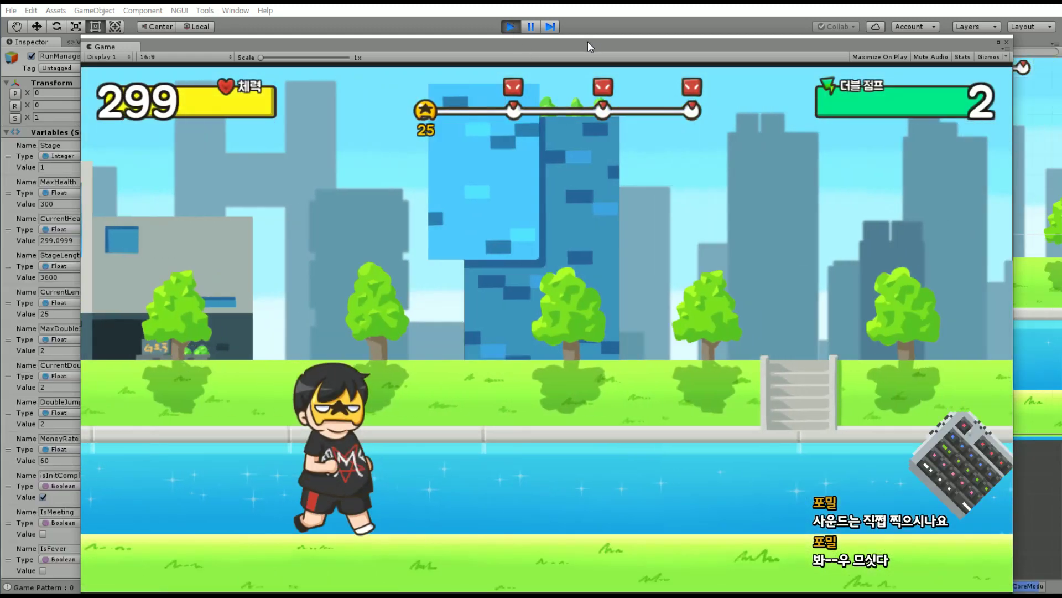
pyautogui.click(510, 27)
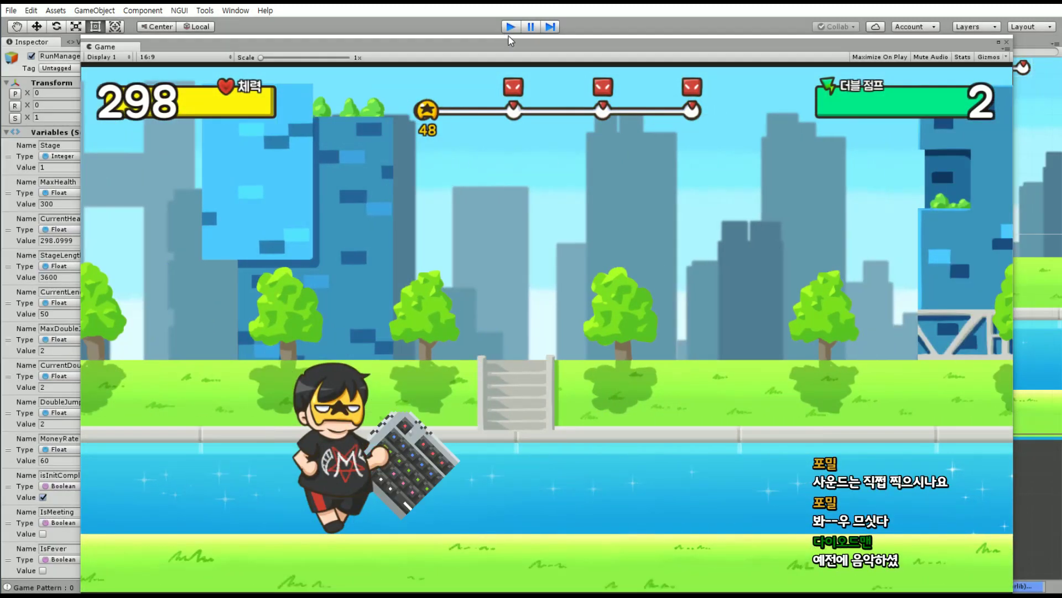
# Save the scene and project, then play-test the game again.
pyautogui.click(10, 10)
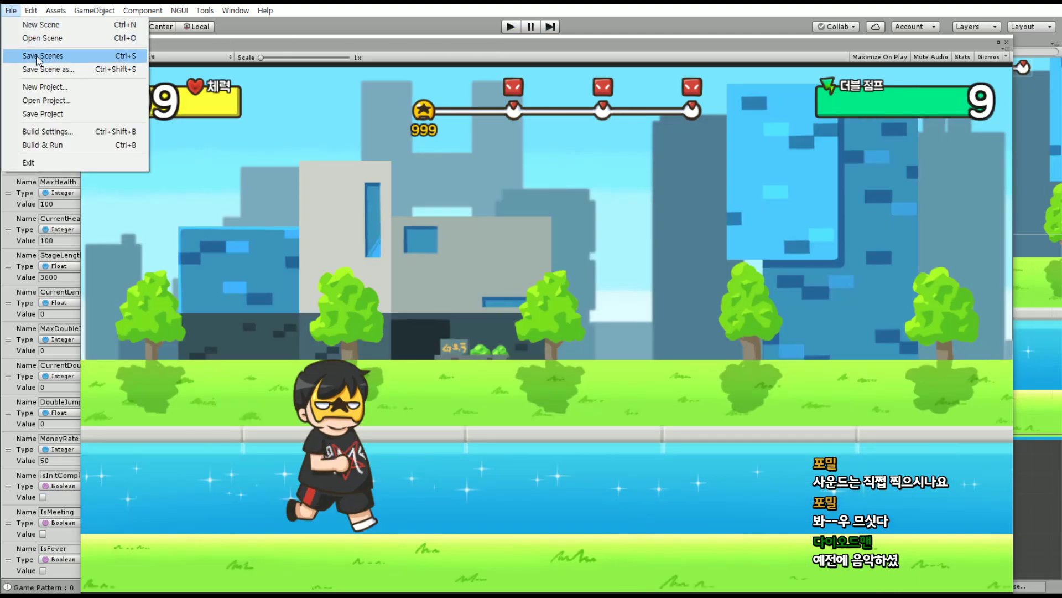
pyautogui.click(37, 56)
pyautogui.click(11, 11)
pyautogui.click(31, 114)
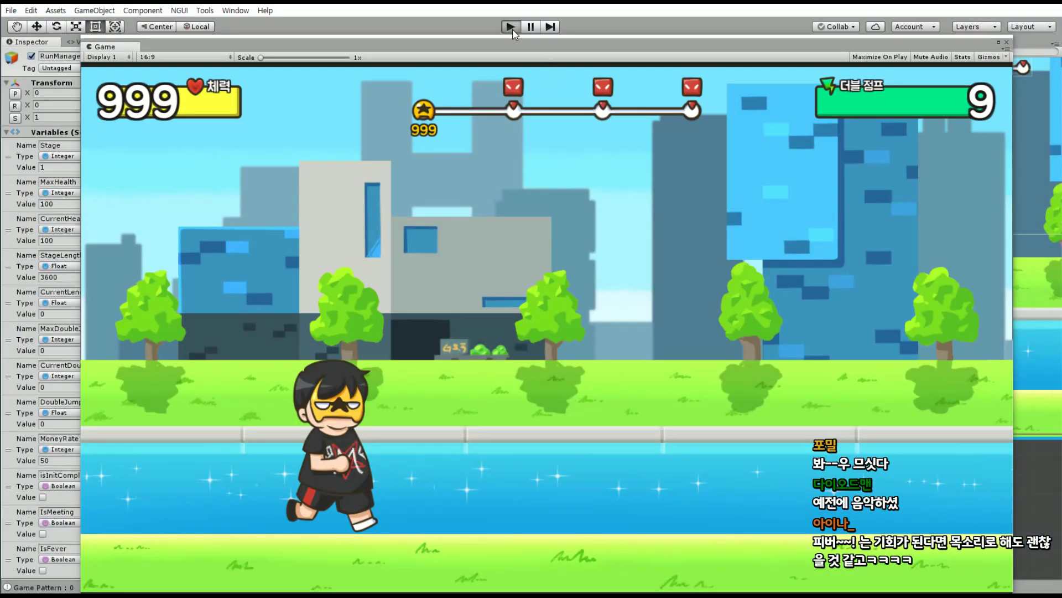
pyautogui.click(512, 29)
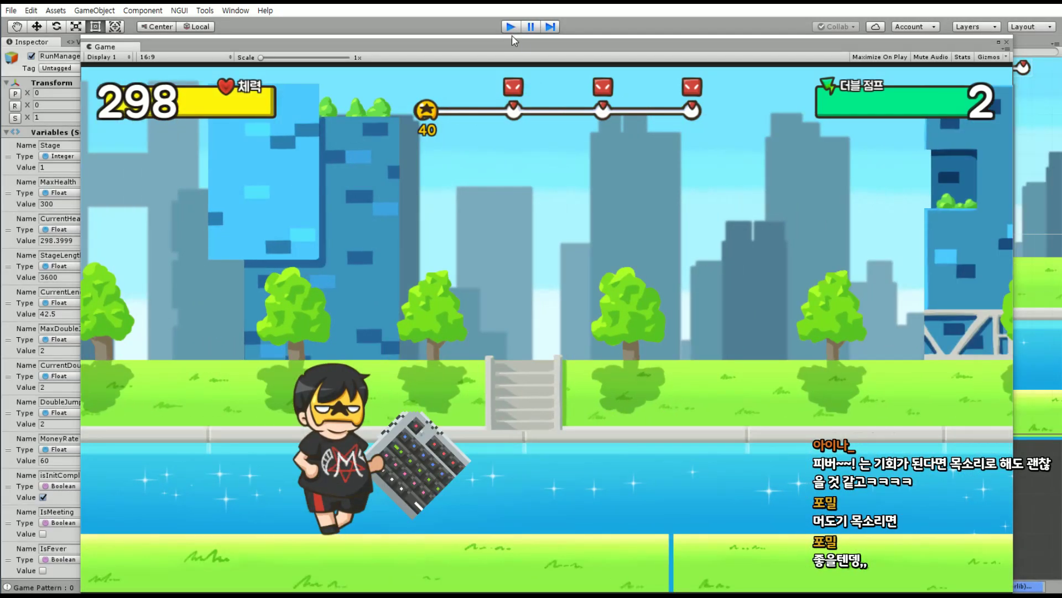
pyautogui.click(510, 26)
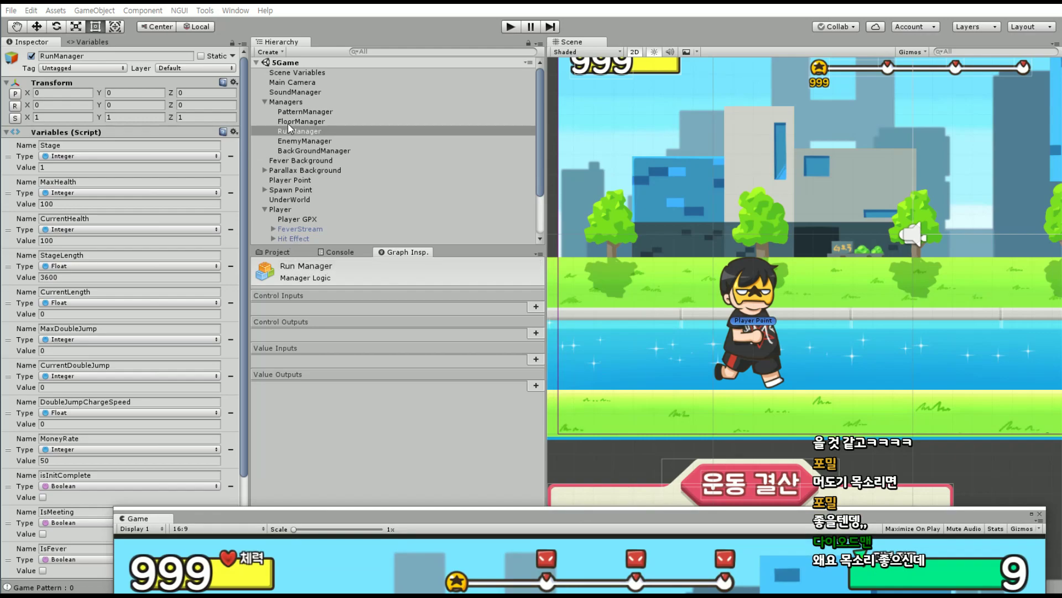
# Collapse the Managers, Player and Parallax Background groups and inspect the Main Camera.
pyautogui.click(273, 102)
pyautogui.click(264, 102)
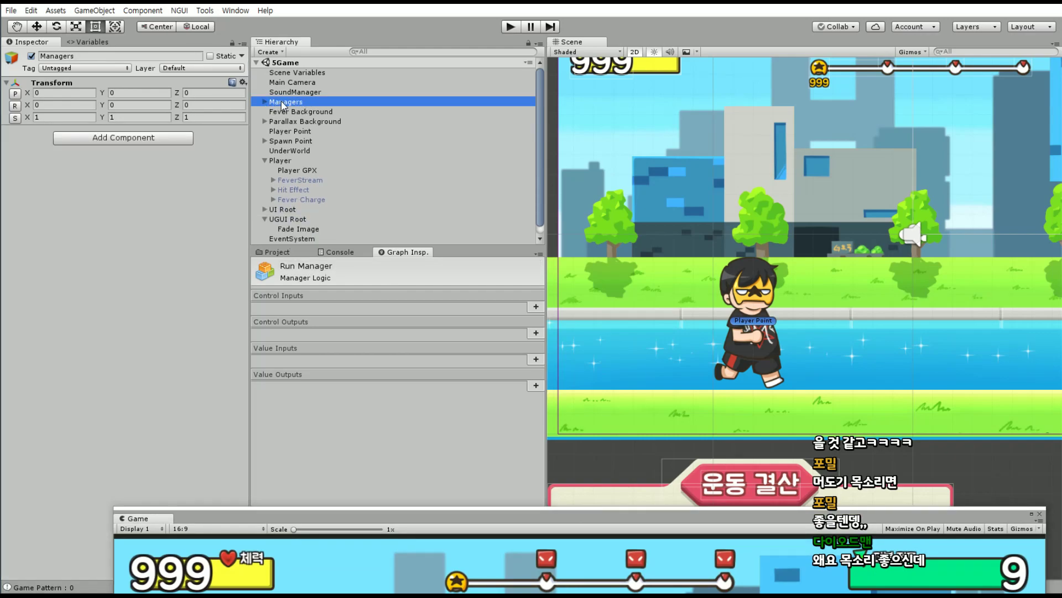
pyautogui.click(265, 161)
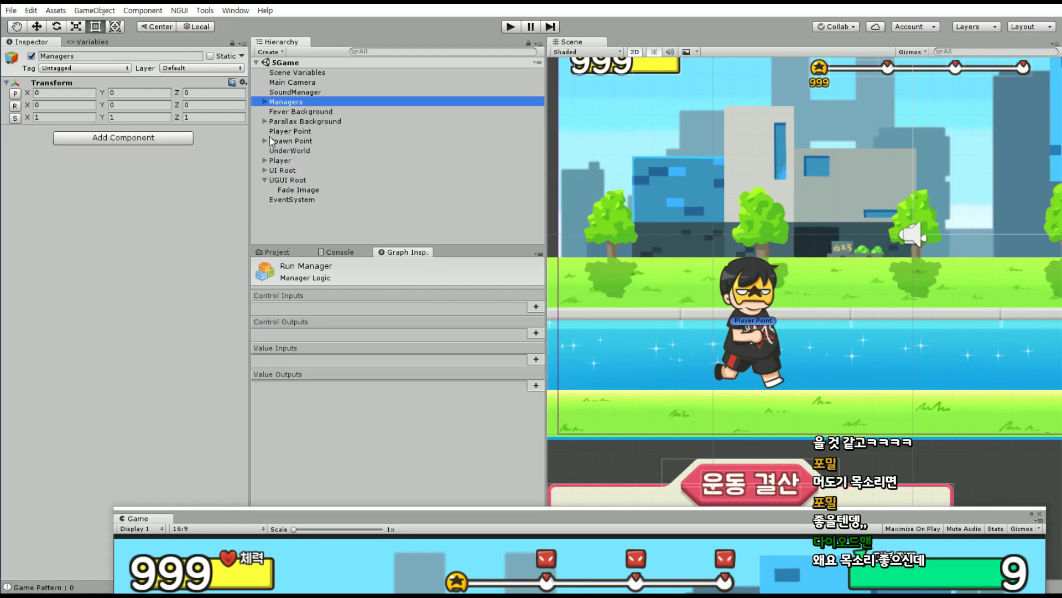
pyautogui.click(264, 121)
pyautogui.click(265, 121)
pyautogui.click(293, 72)
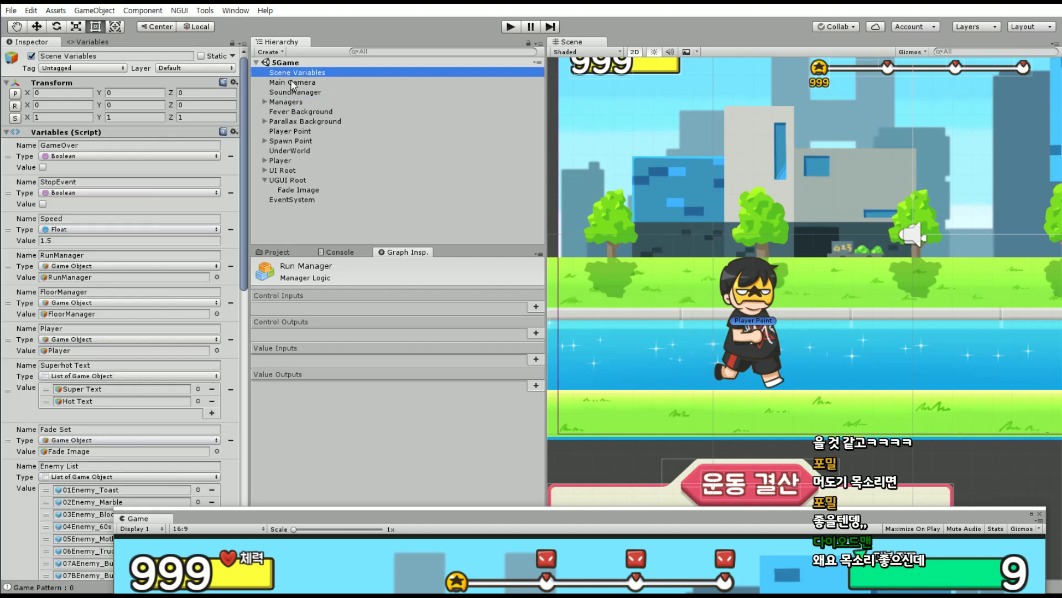
pyautogui.click(292, 82)
pyautogui.click(8, 367)
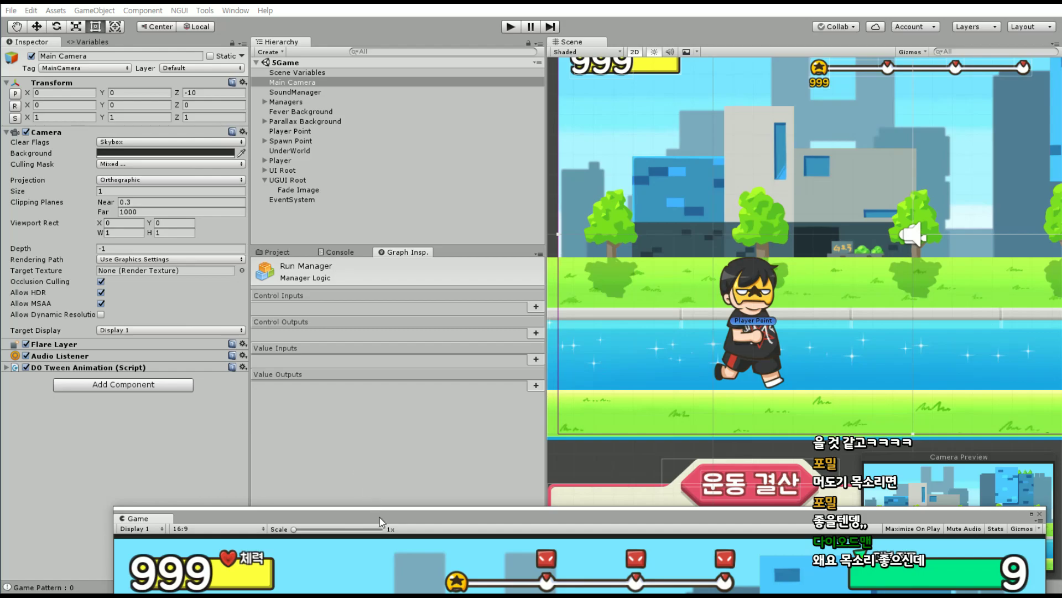
# Drag the floating Game view up and enlarge it to fill the editor.
pyautogui.moveTo(380, 518); pyautogui.dragTo(375, 221)
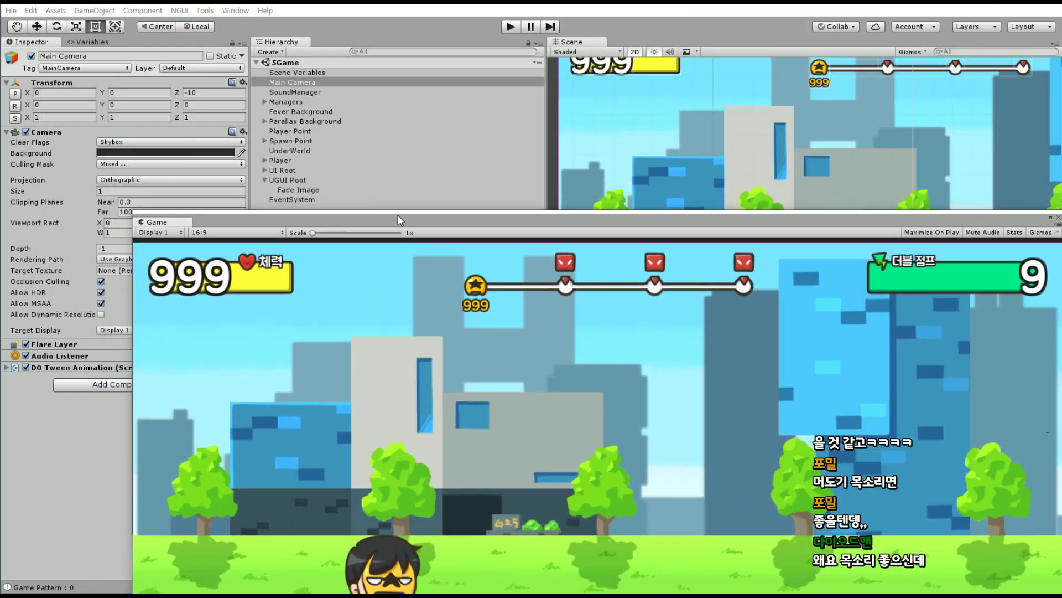
pyautogui.moveTo(398, 215); pyautogui.dragTo(354, 38)
pyautogui.click(510, 28)
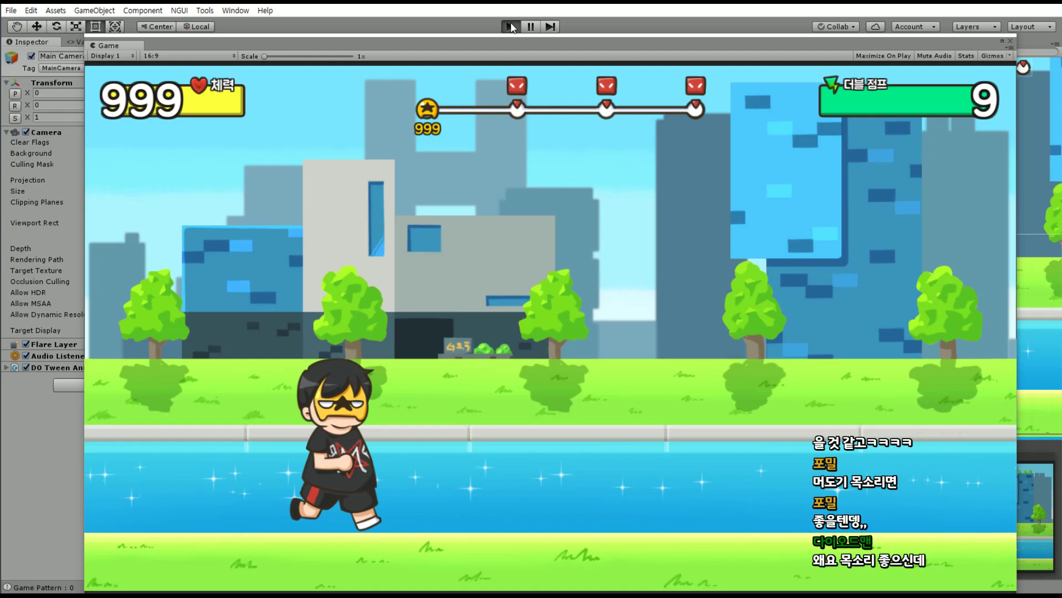
# Play the game until the darkened sequence appears, then stop it.
pyautogui.click(511, 28)
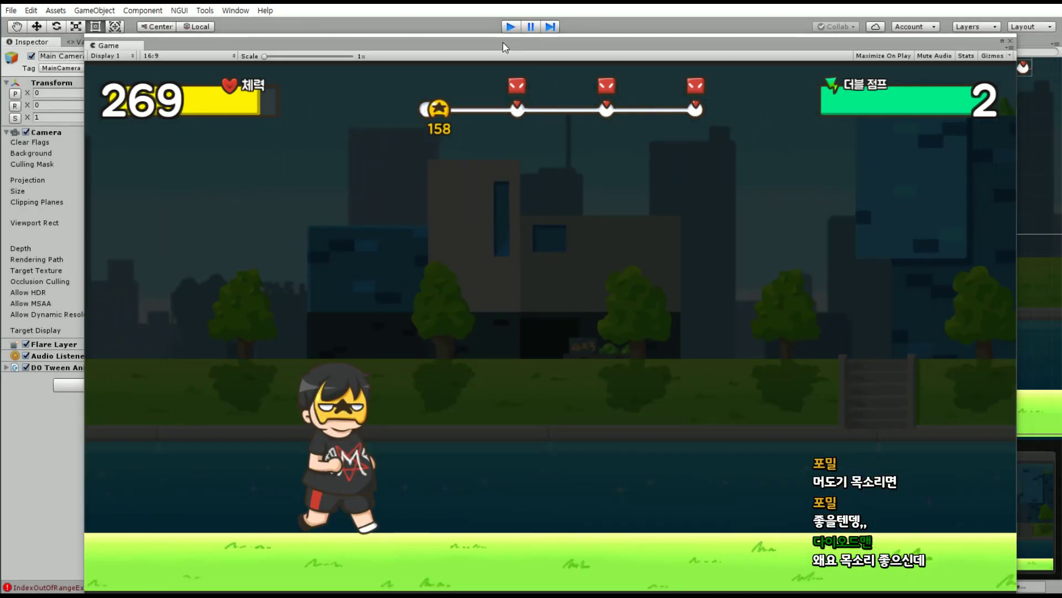
pyautogui.click(511, 26)
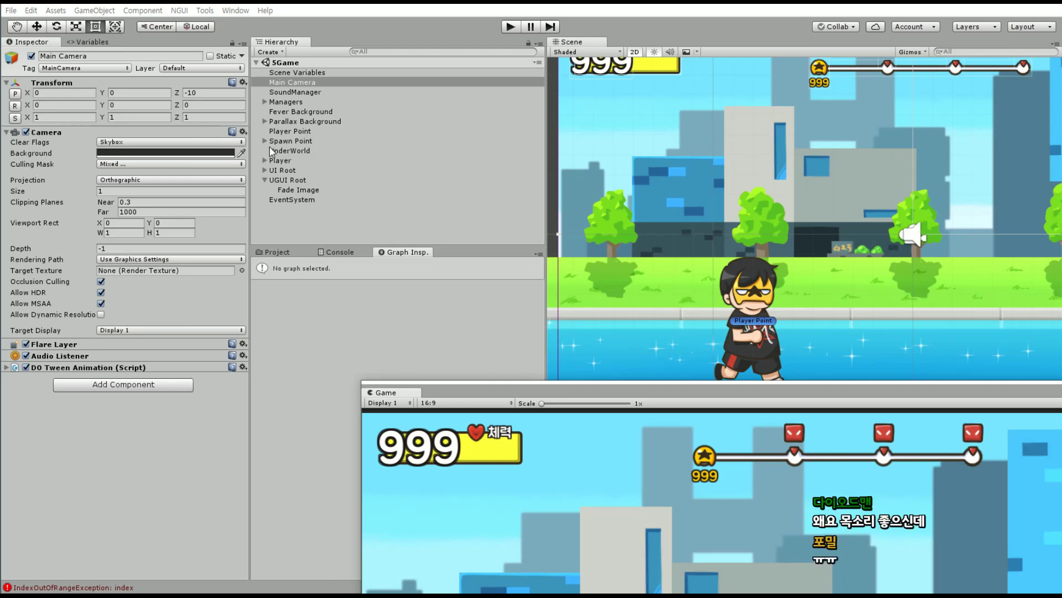
# Under Player's particle effects, turn off Play On Awake for the Hit Effect particles.
pyautogui.click(763, 280)
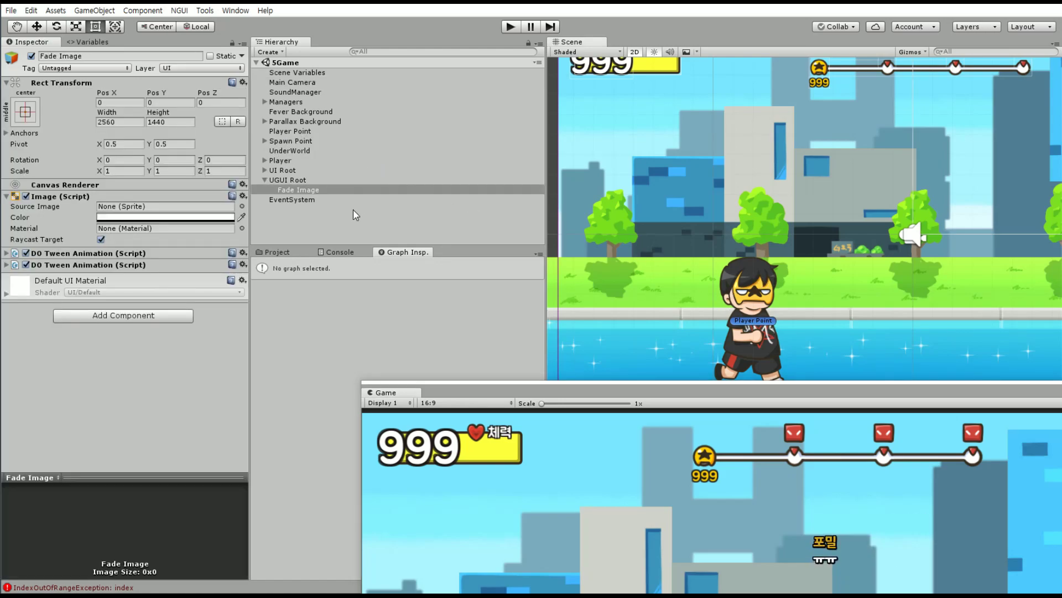
pyautogui.click(265, 179)
pyautogui.click(264, 160)
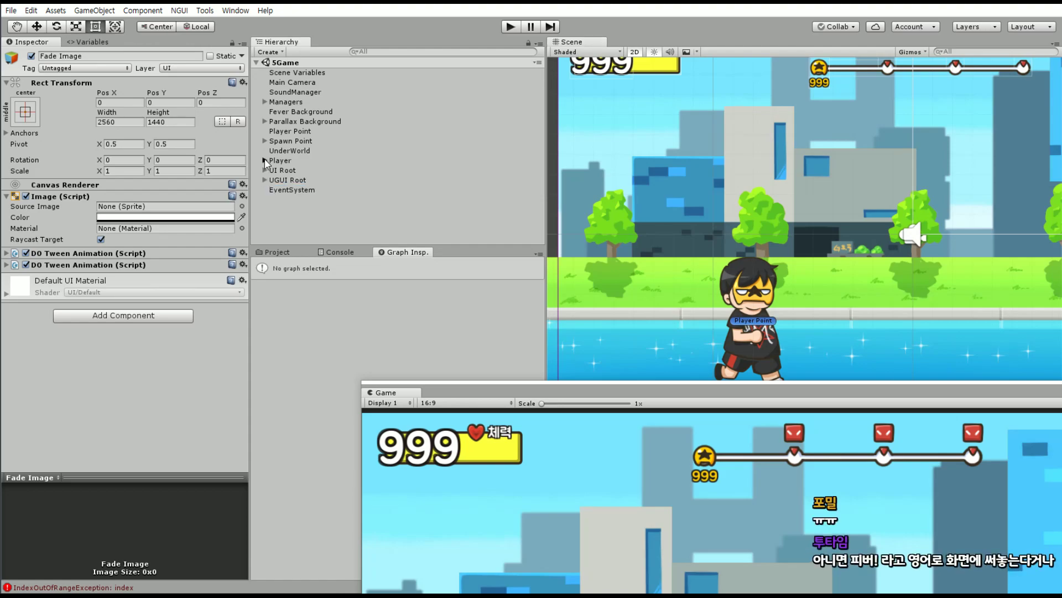
pyautogui.click(299, 181)
pyautogui.keyDown('shift'); pyautogui.click(310, 199); pyautogui.keyUp('shift')
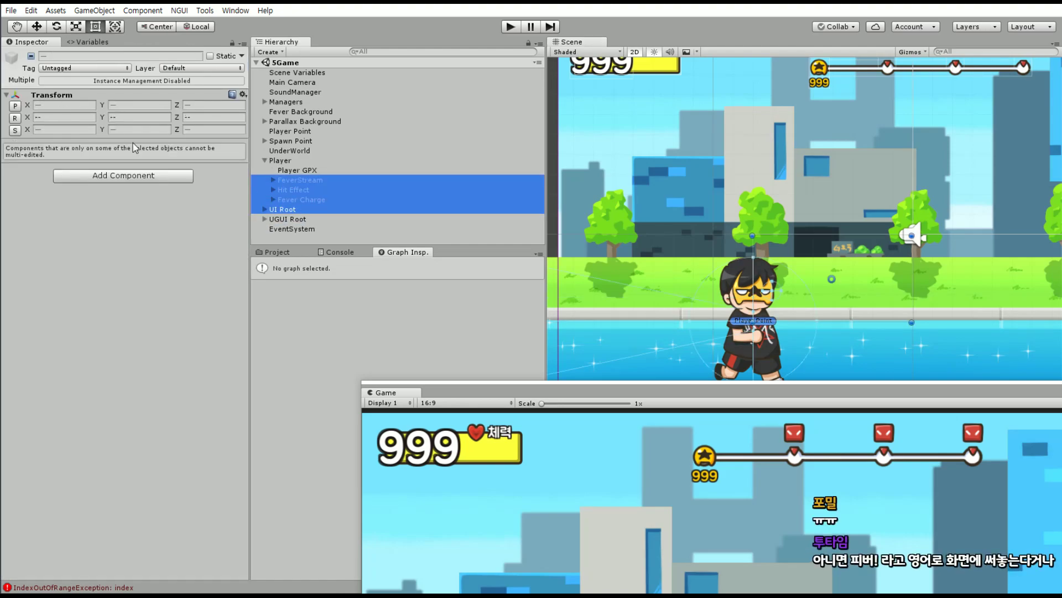
pyautogui.click(31, 56)
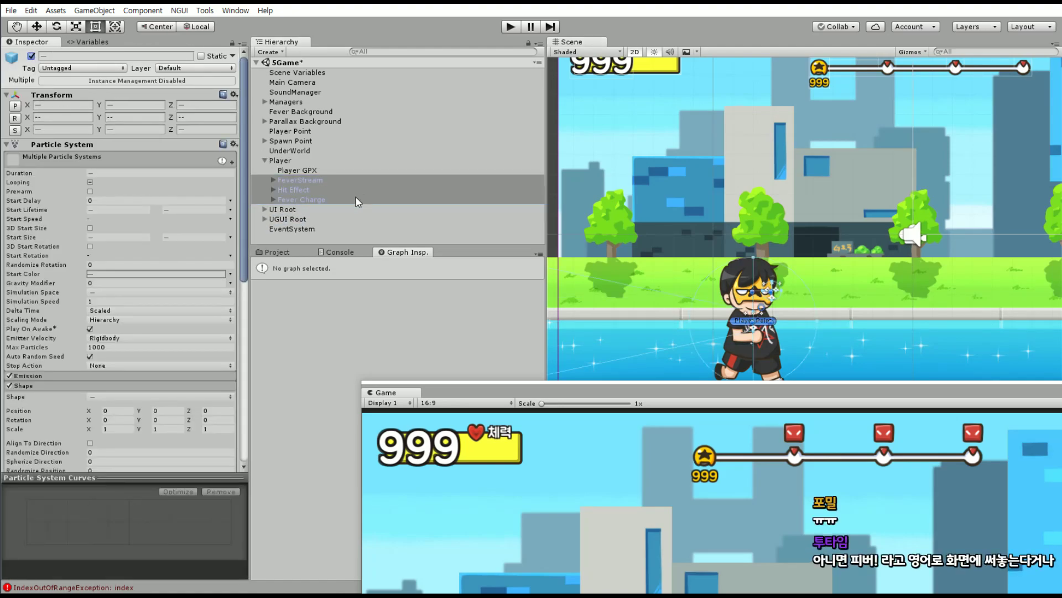
pyautogui.click(310, 199)
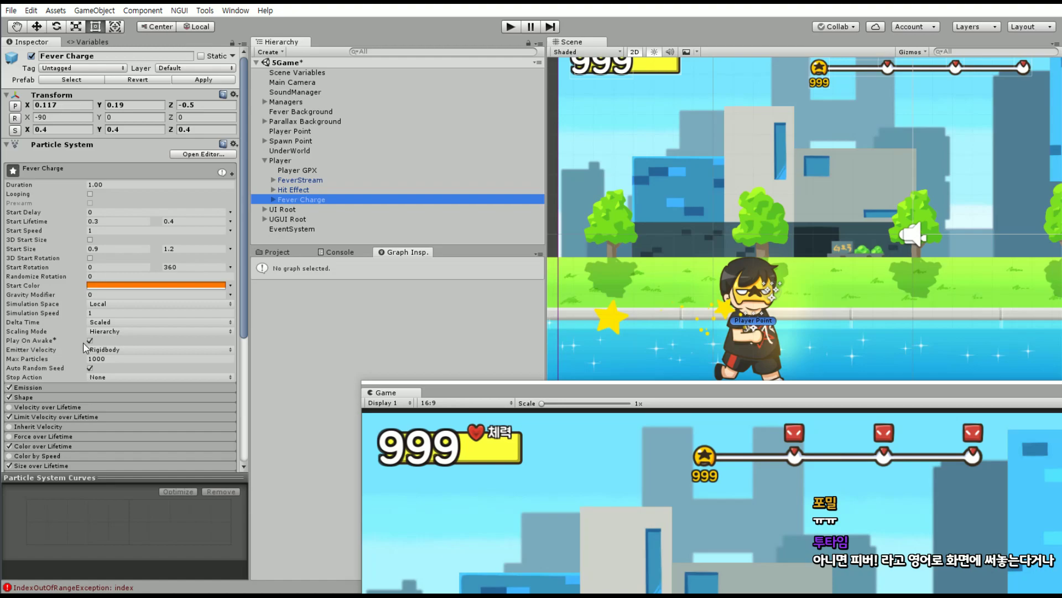
pyautogui.click(293, 189)
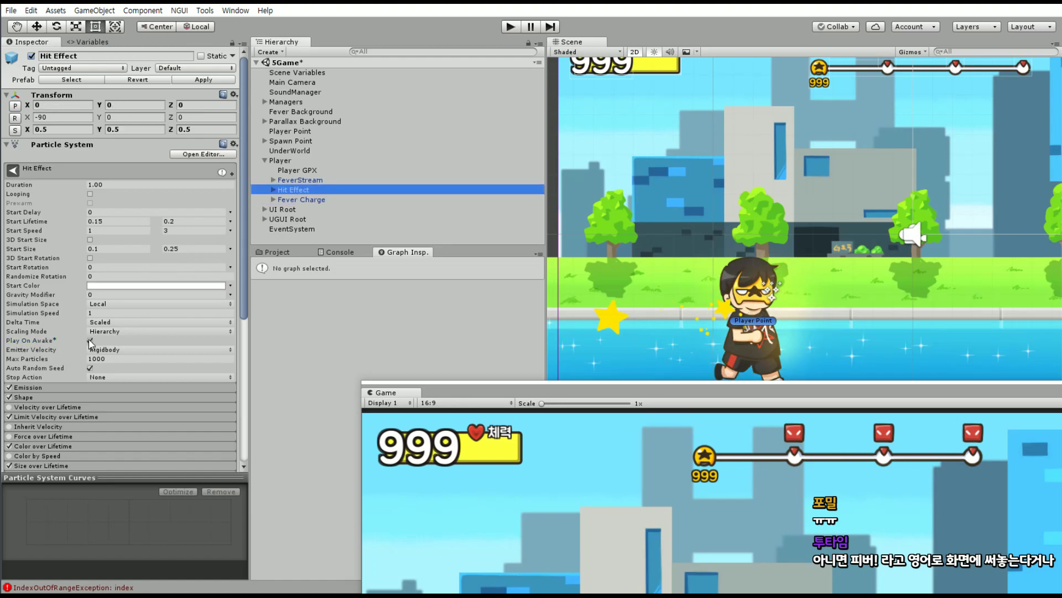
pyautogui.click(90, 341)
pyautogui.click(285, 182)
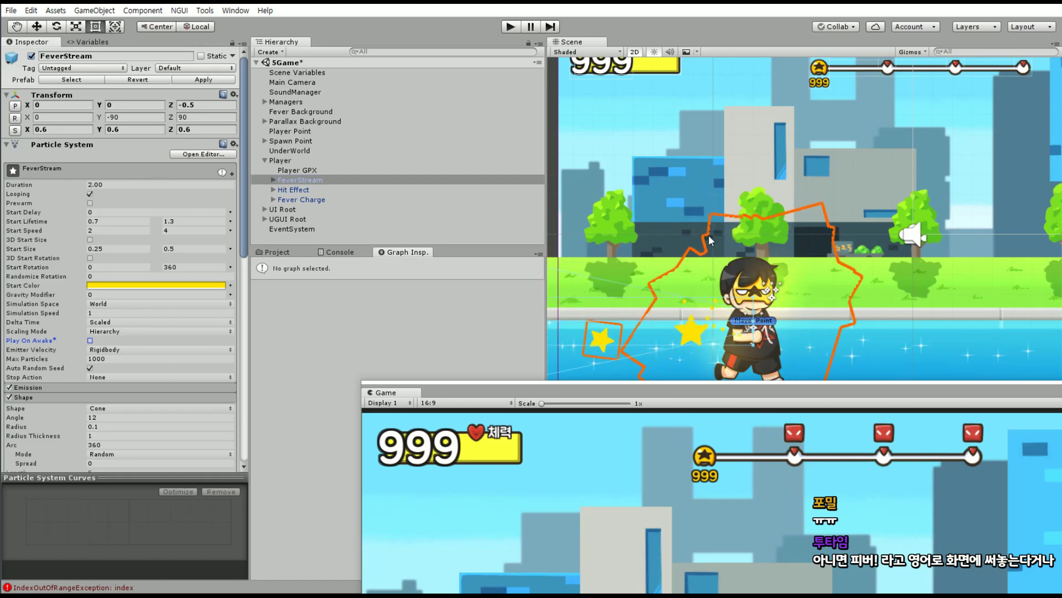
# Save the project, then enlarge the Game view and play-test the star particles trailing the runner.
pyautogui.click(10, 10)
pyautogui.click(19, 28)
pyautogui.click(11, 10)
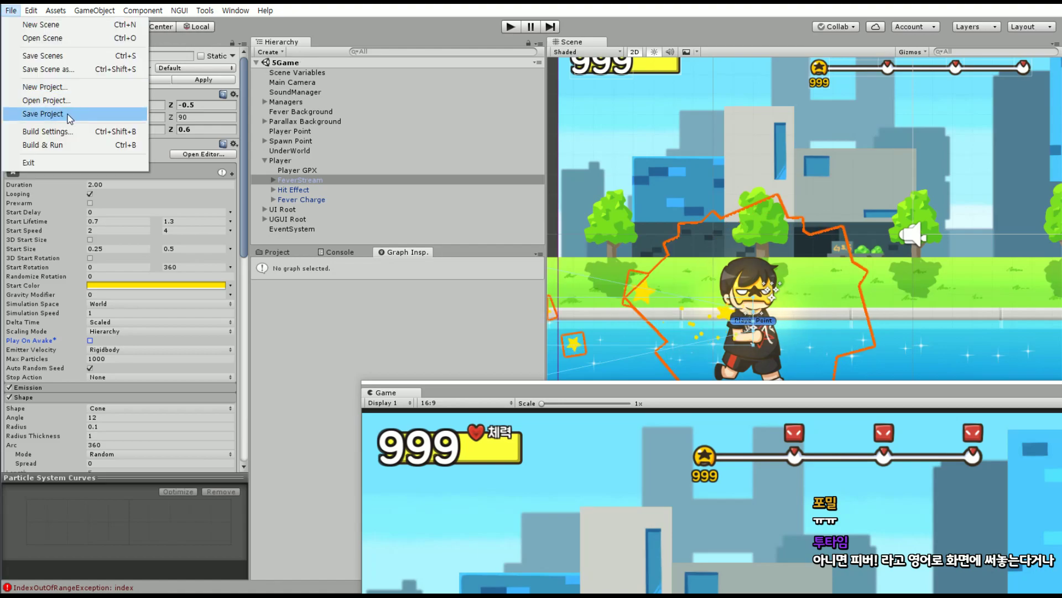
pyautogui.click(71, 111)
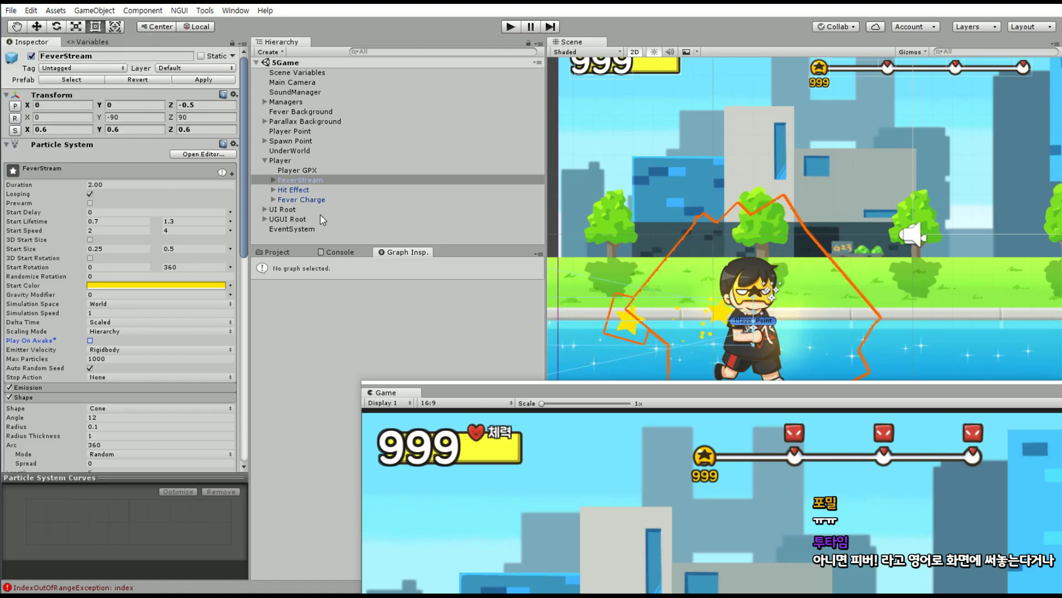
pyautogui.moveTo(542, 394); pyautogui.dragTo(502, 32)
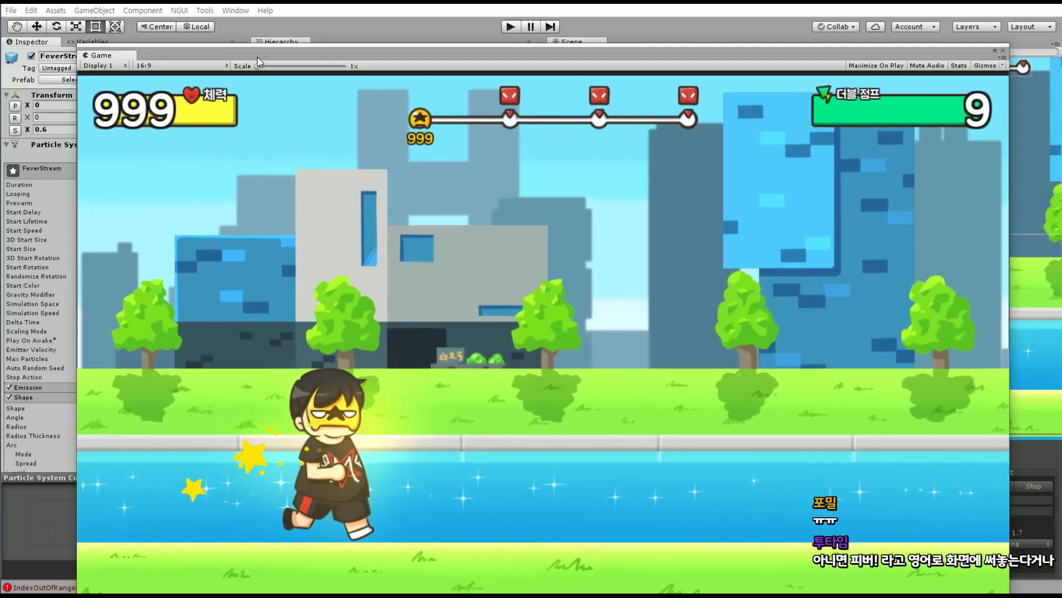
pyautogui.click(514, 29)
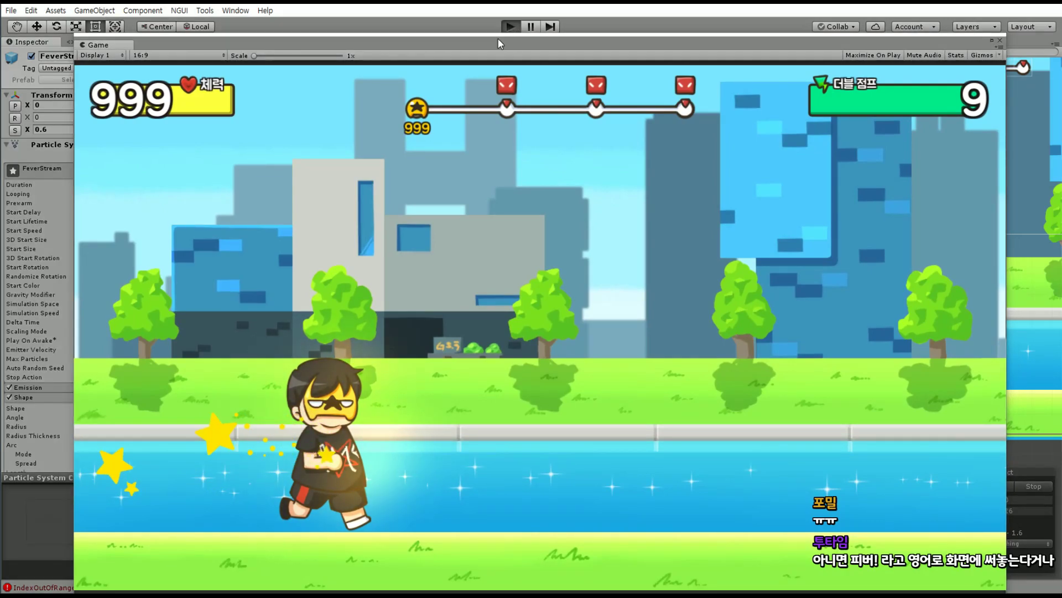
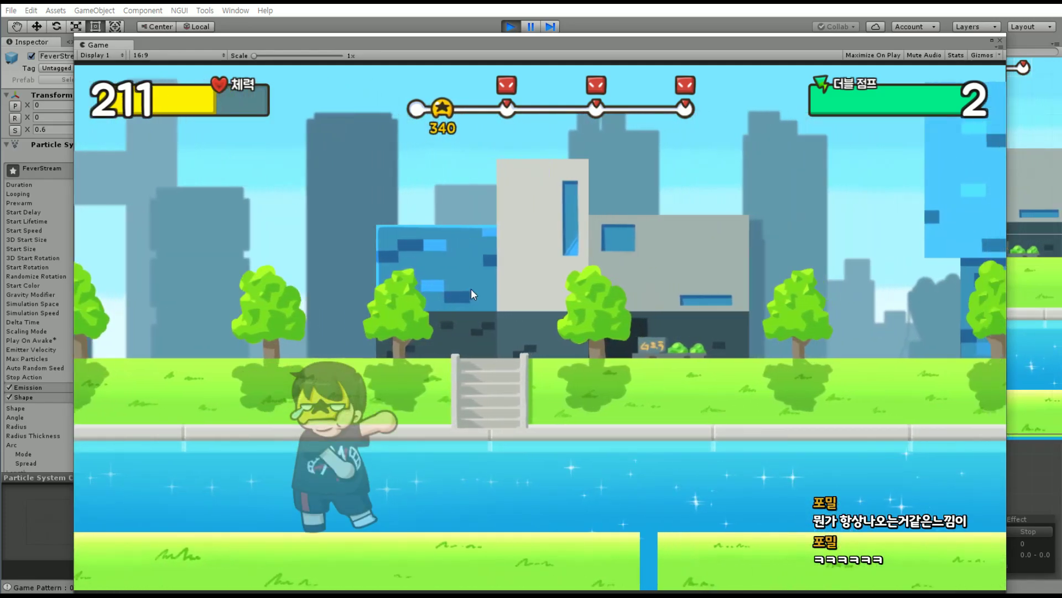
# Make the runner jump once, then stop the play-mode test.
pyautogui.press('space')
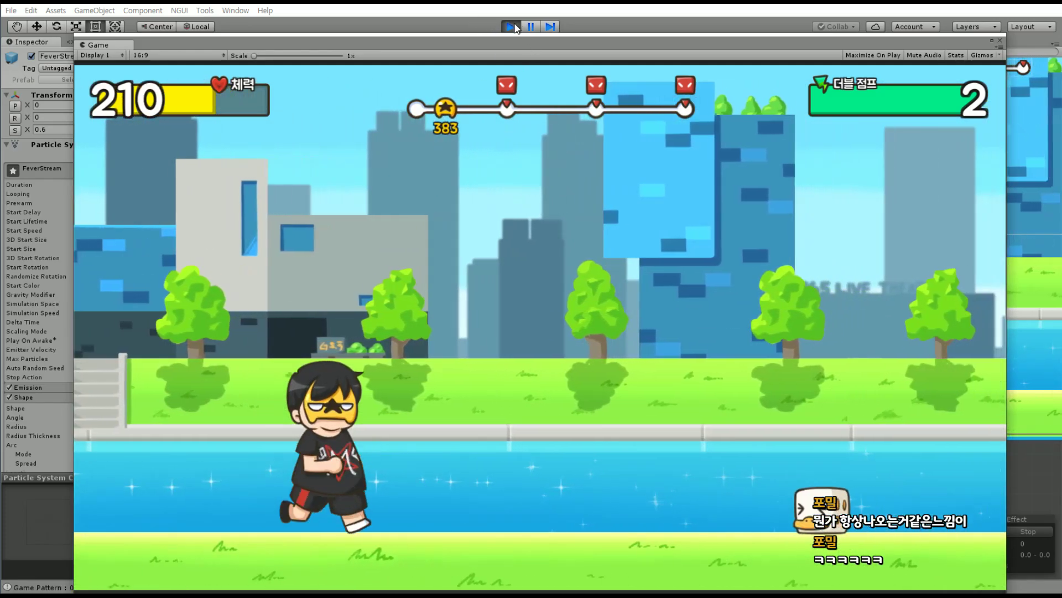
pyautogui.click(511, 27)
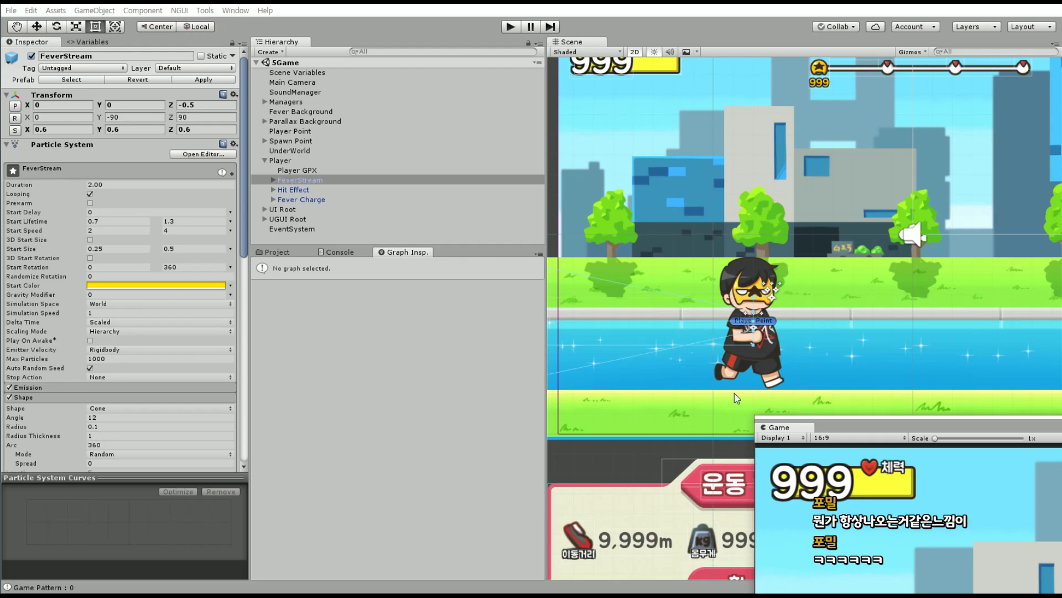
# Set the Wait node's Delay in the Player Logic graph to 7 seconds.
pyautogui.moveTo(839, 434); pyautogui.dragTo(882, 467)
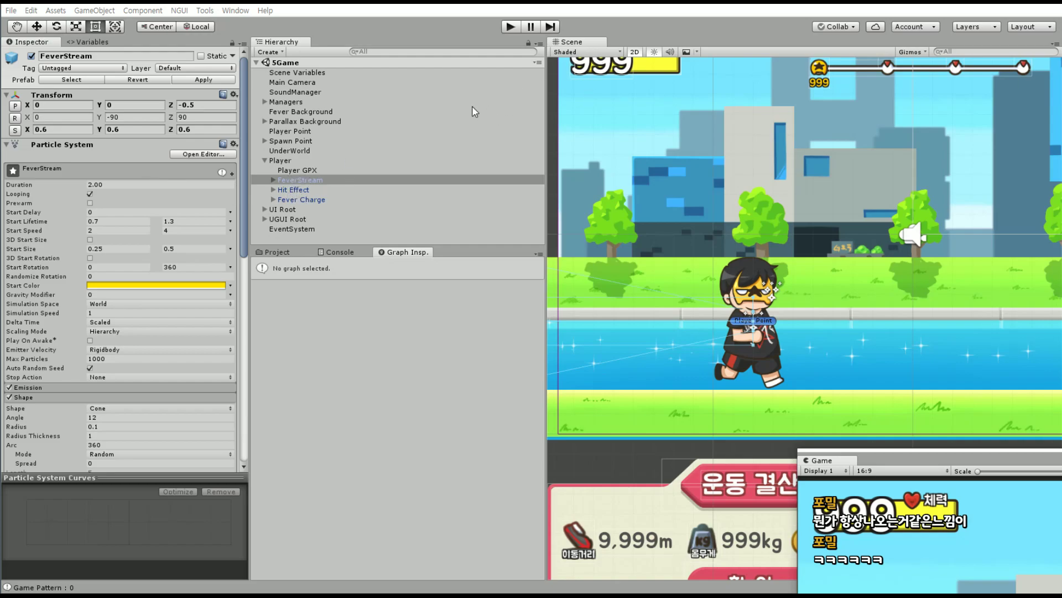
pyautogui.click(284, 162)
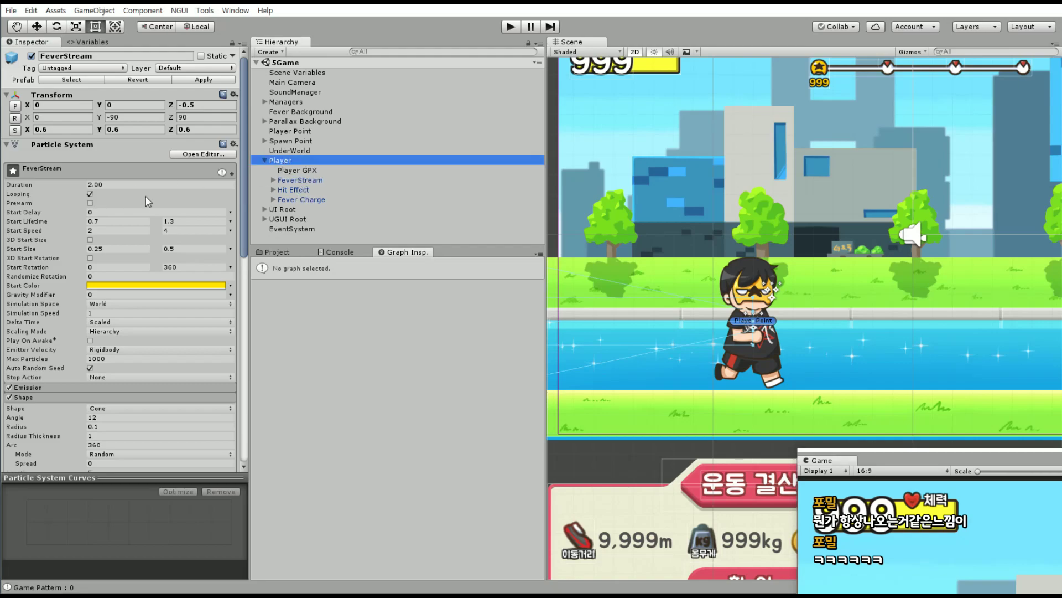
pyautogui.scroll(-1, 82, 416)
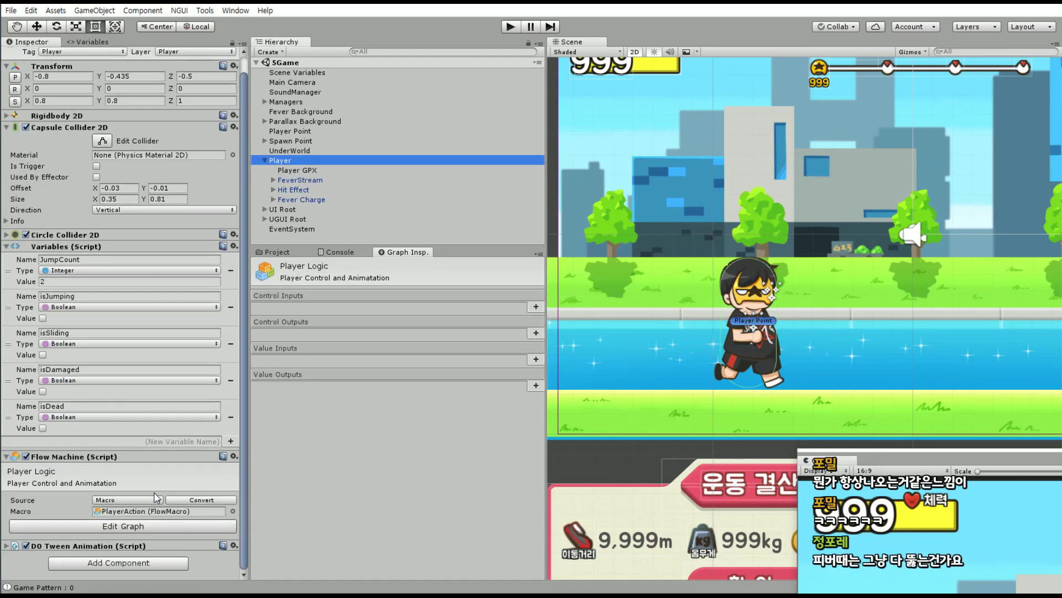
pyautogui.click(123, 526)
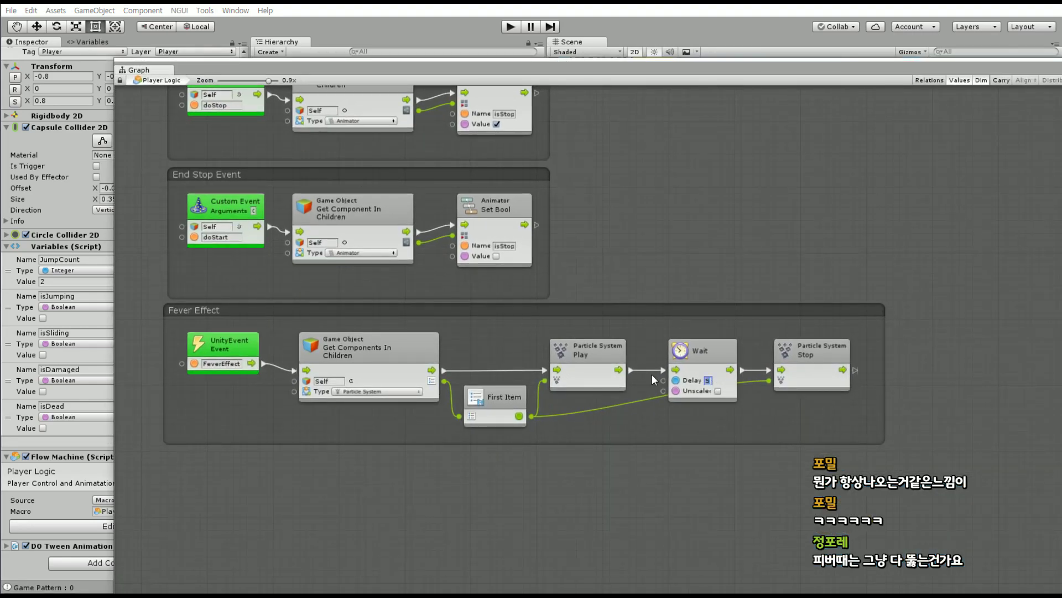
pyautogui.write('7')
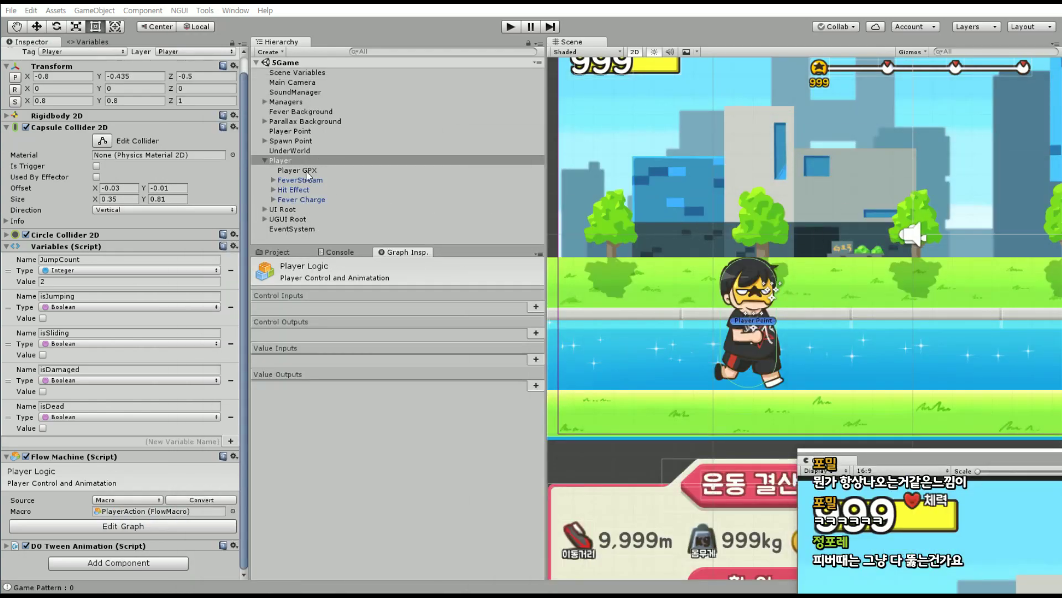
# Use the File menu, then start a test run of the game.
pyautogui.click(11, 11)
pyautogui.click(12, 11)
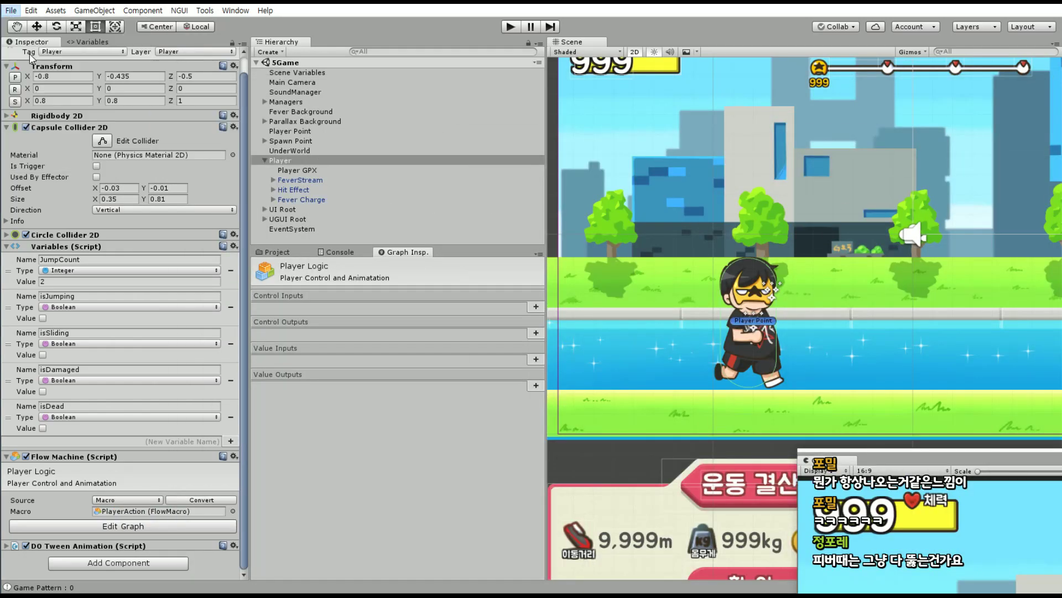
pyautogui.click(12, 11)
pyautogui.click(33, 123)
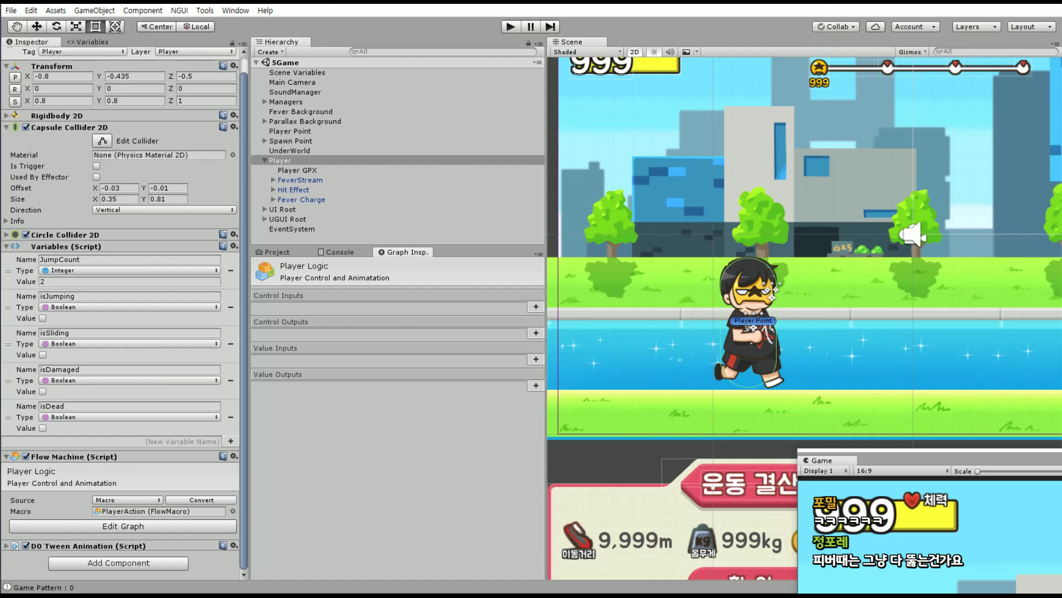
pyautogui.click(511, 26)
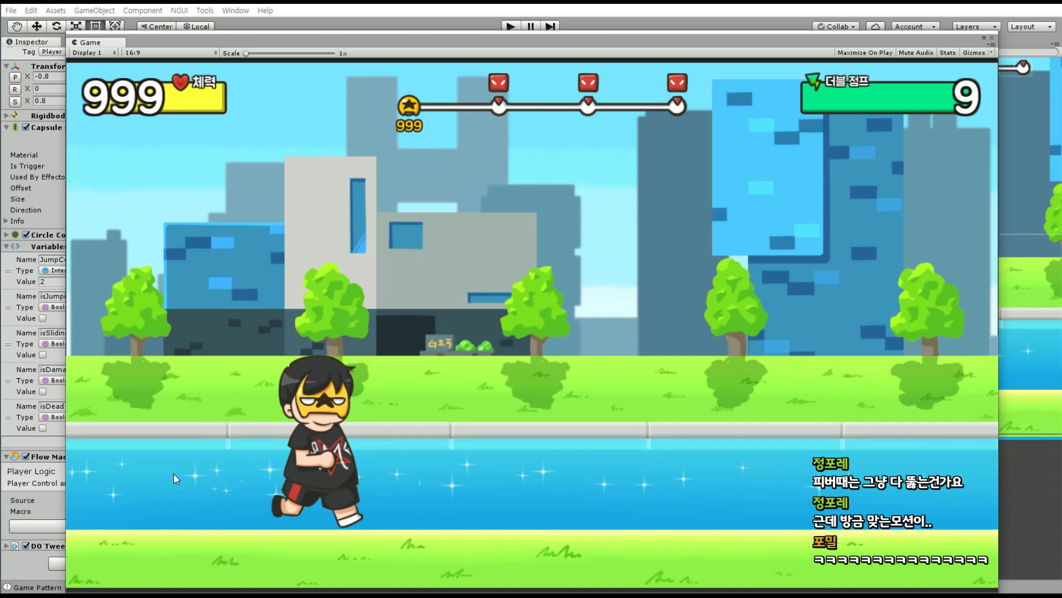
# Run the game briefly, then exit Play mode with Ctrl+P.
pyautogui.click(509, 27)
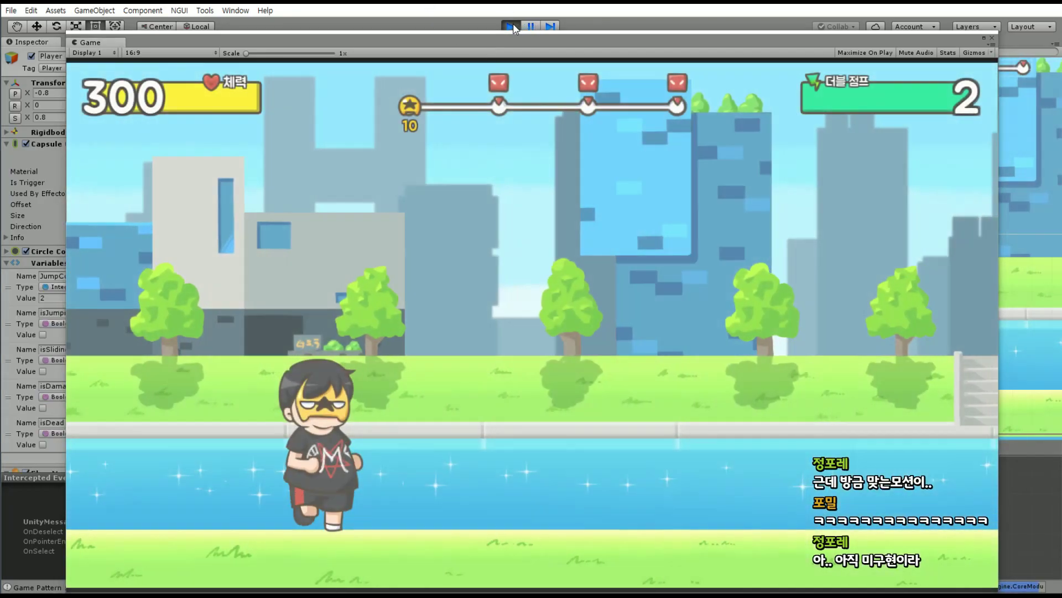
pyautogui.hotkey('ctrl', 'p')
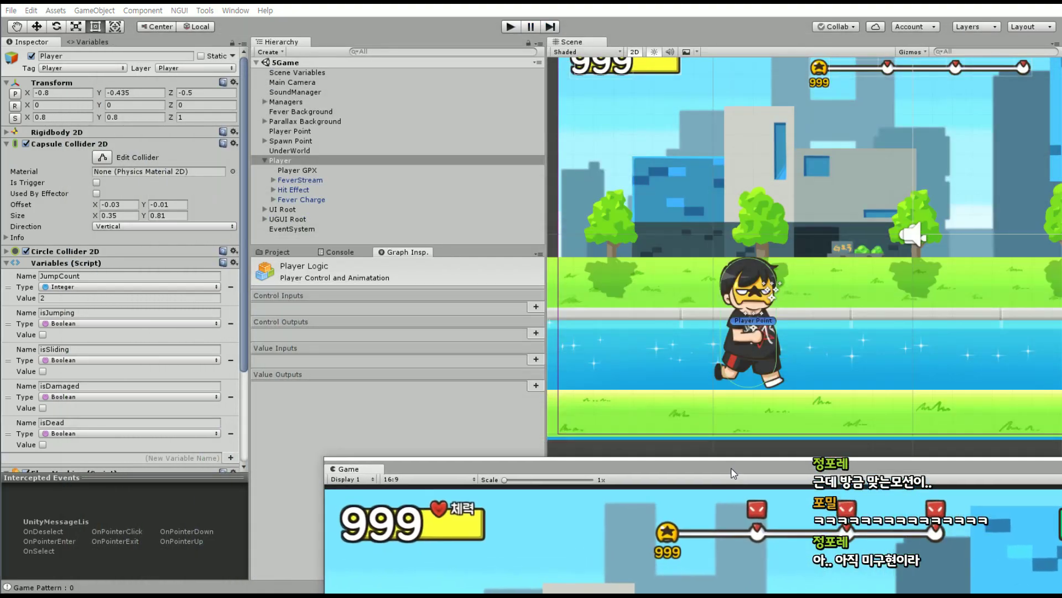
# Inspect the Fever Charge particle system's settings.
pyautogui.click(298, 199)
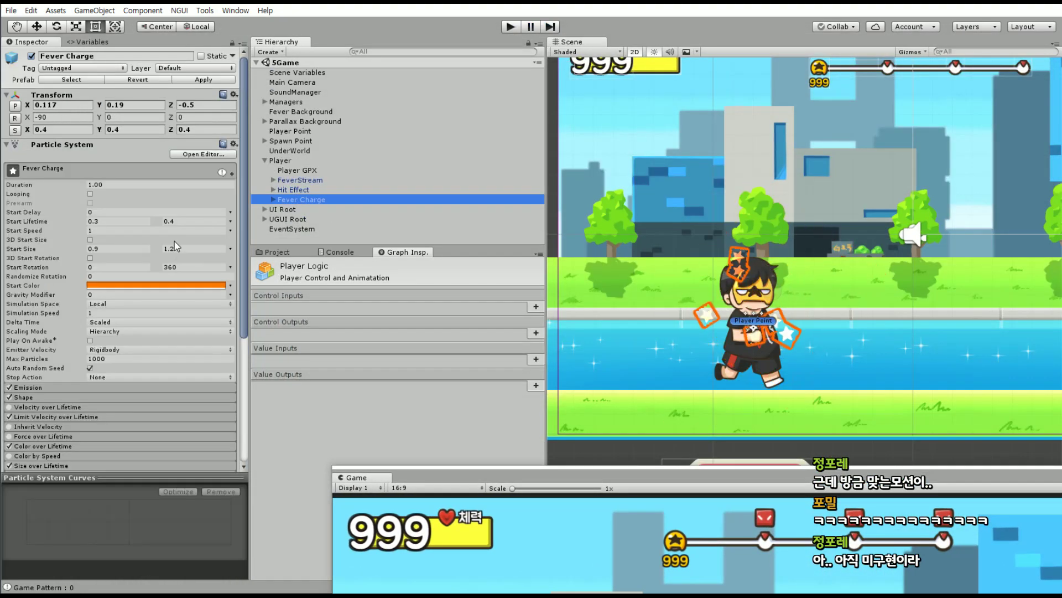
pyautogui.click(14, 148)
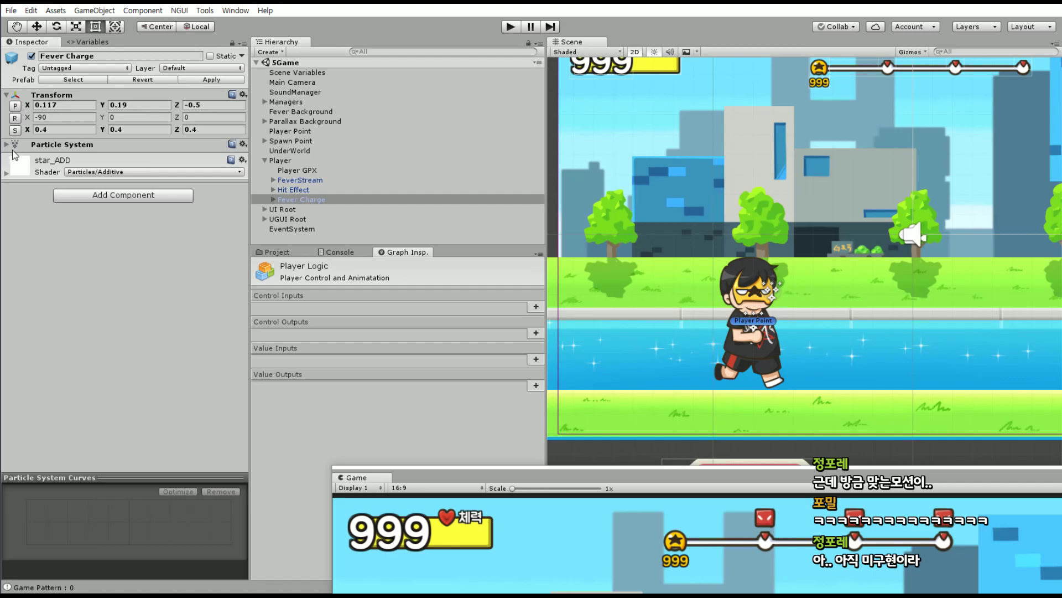
pyautogui.click(14, 149)
pyautogui.scroll(-5, 57, 314)
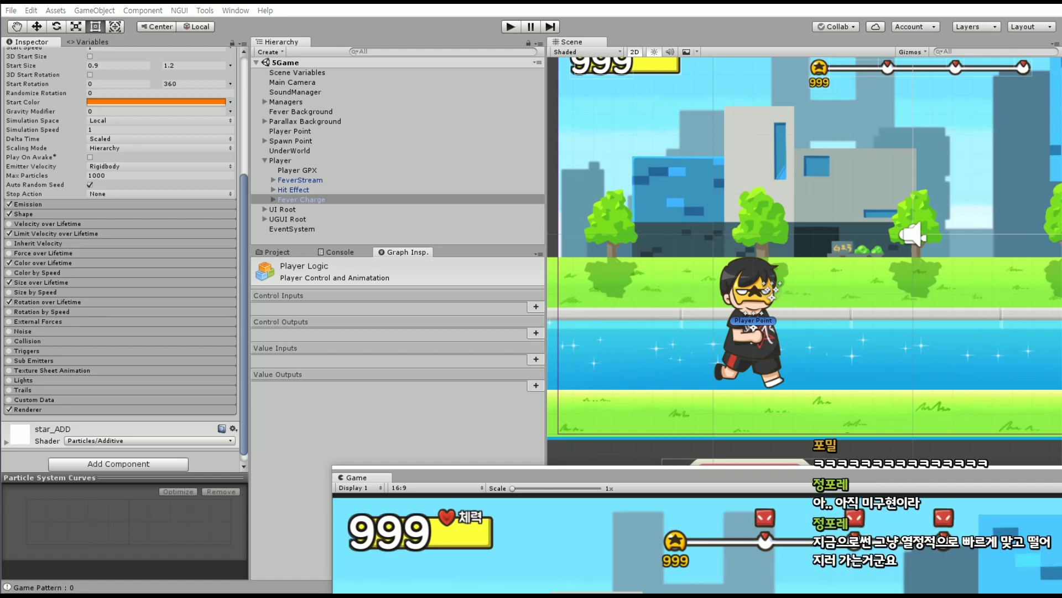
pyautogui.click(302, 198)
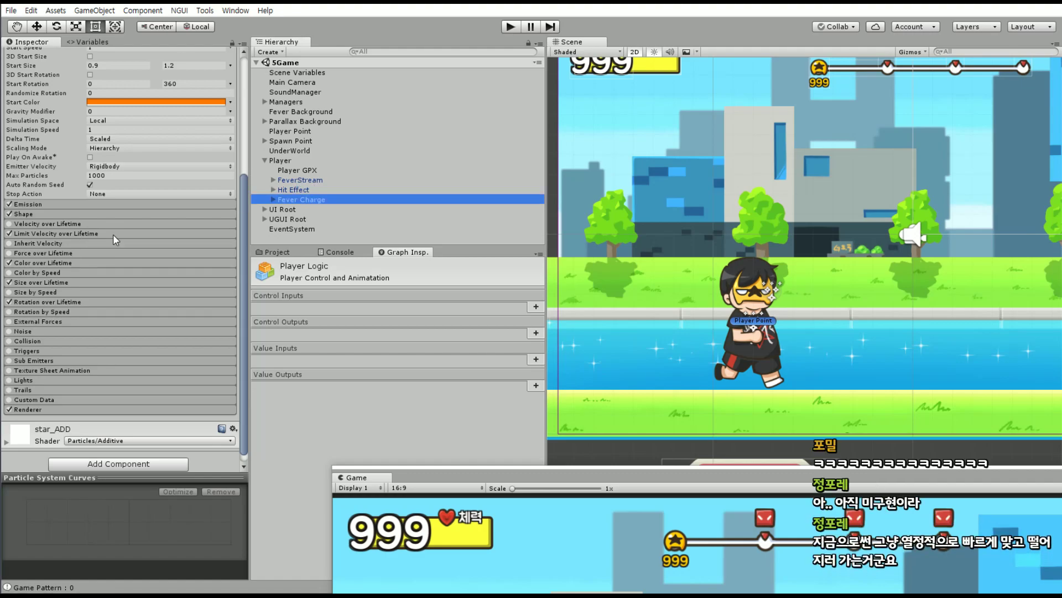
# Remove the Audio Source component from the Hit Effect object.
pyautogui.click(320, 189)
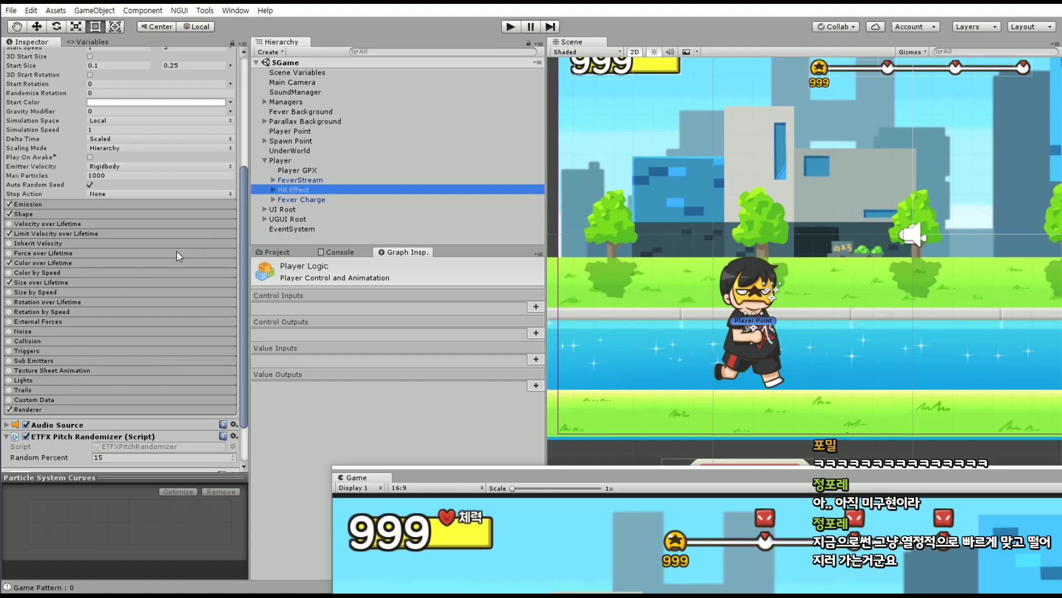
pyautogui.scroll(-3, 177, 255)
pyautogui.click(6, 369)
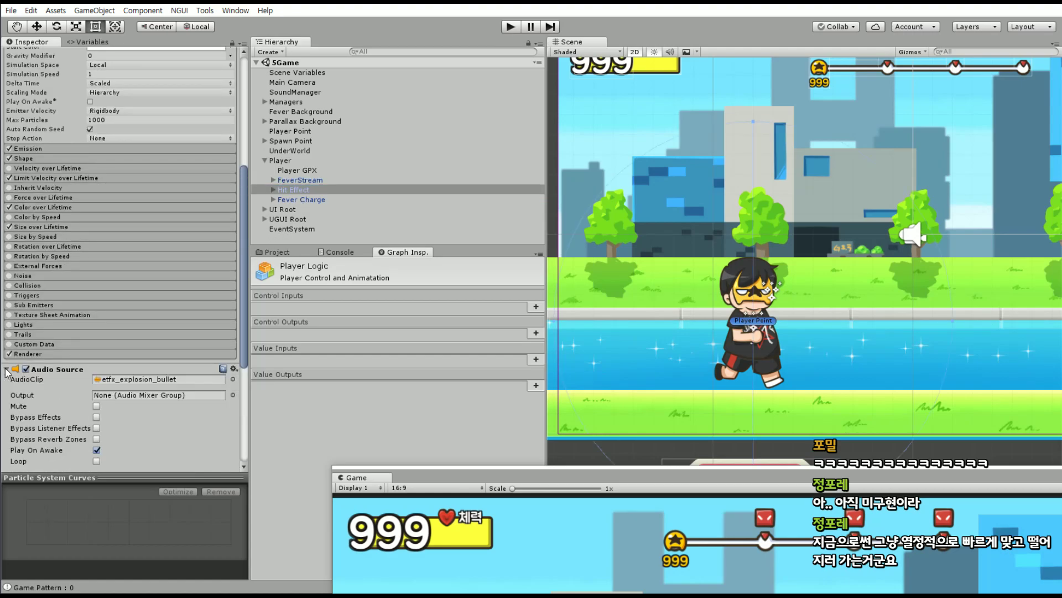
pyautogui.click(234, 369)
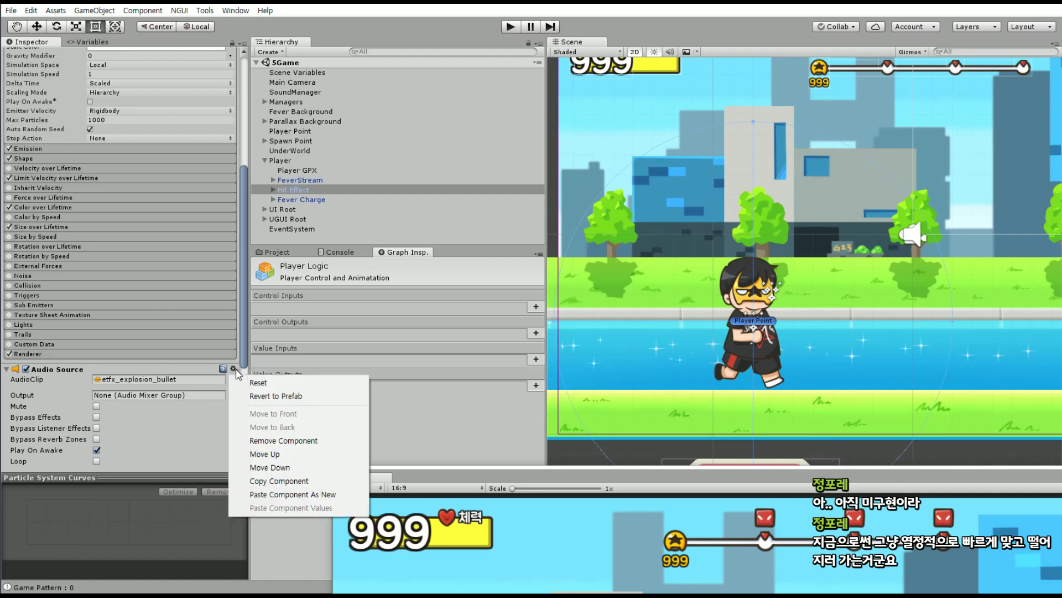
pyautogui.click(266, 441)
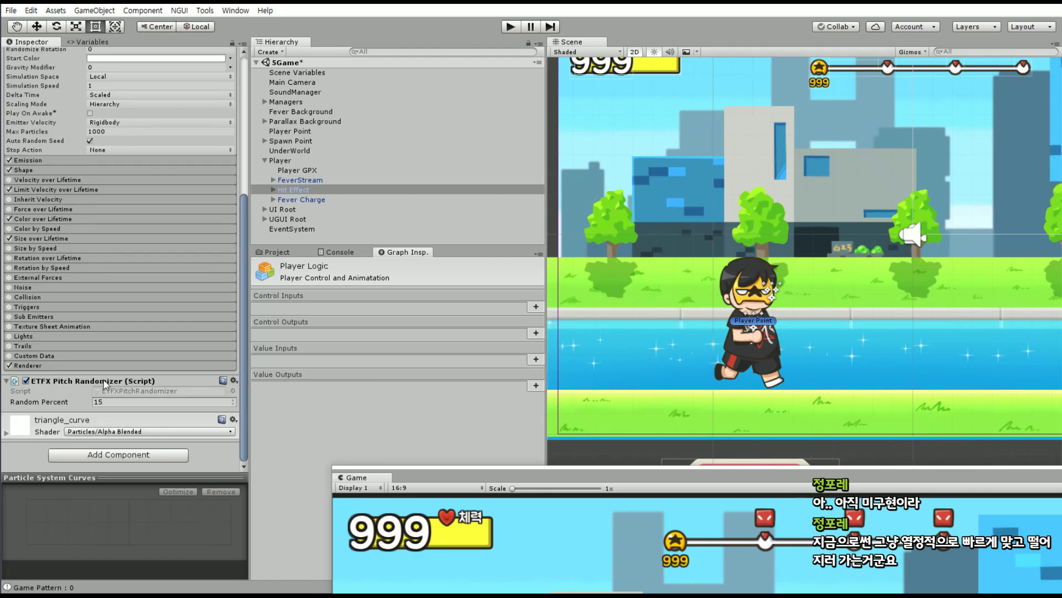
# Preview the Fever Charge, Hit Effect and FeverStream particle effects in turn.
pyautogui.click(310, 199)
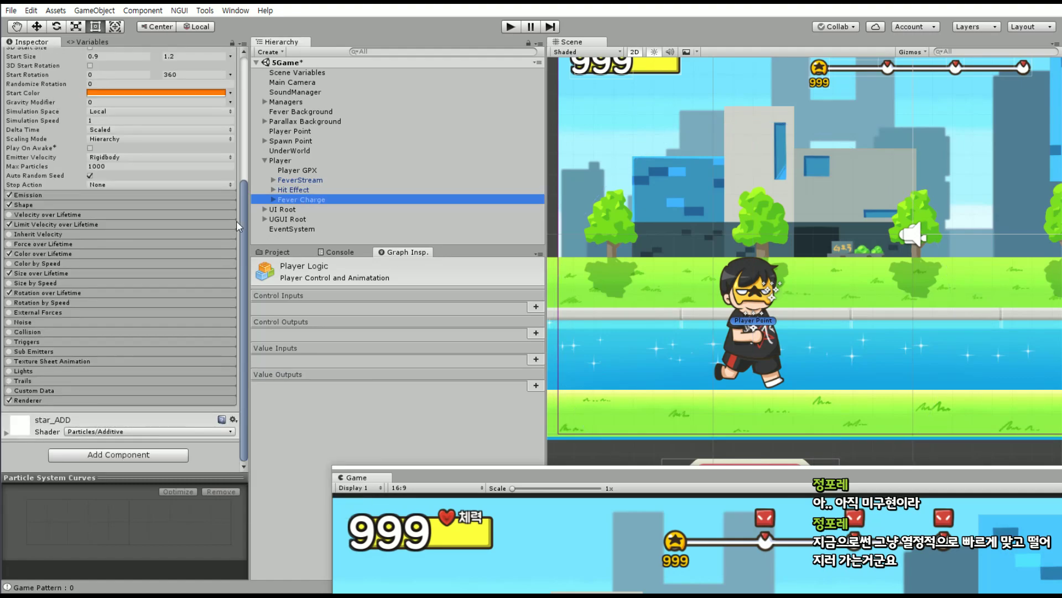
pyautogui.click(329, 190)
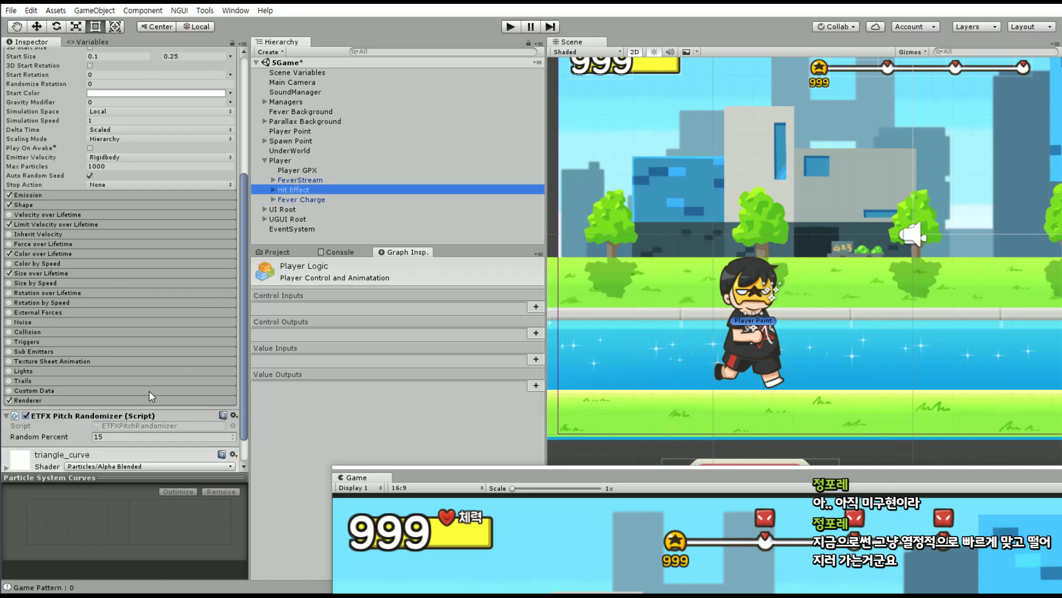
pyautogui.click(305, 199)
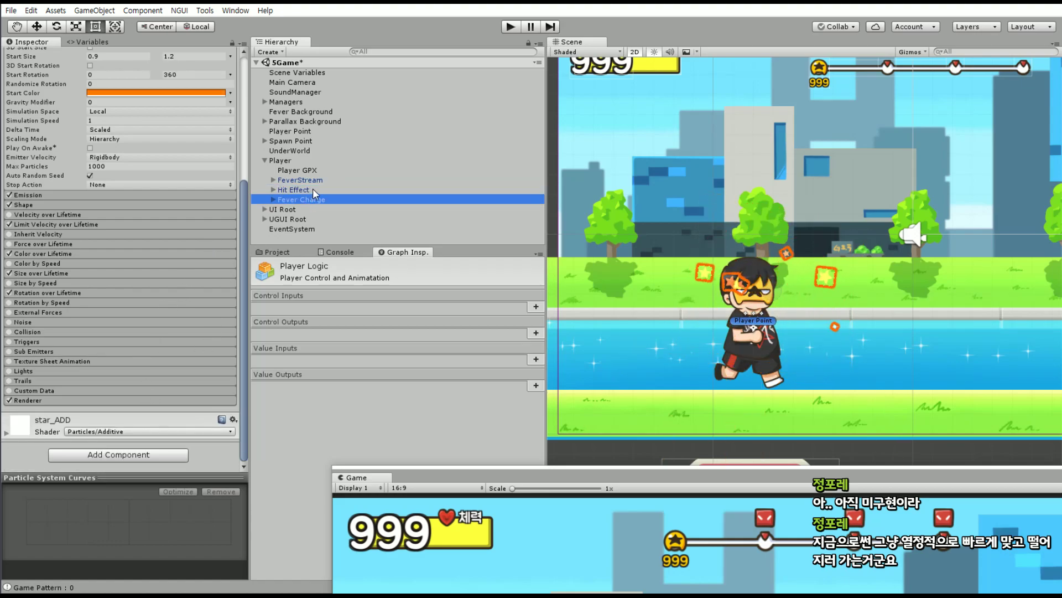
pyautogui.click(313, 190)
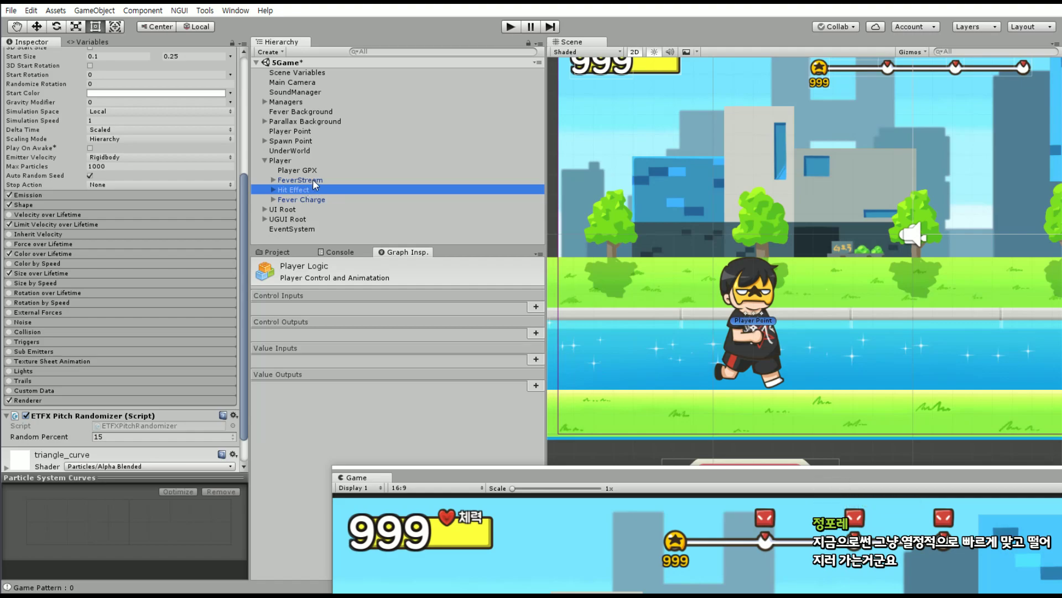
pyautogui.click(300, 180)
pyautogui.scroll(-10, 185, 229)
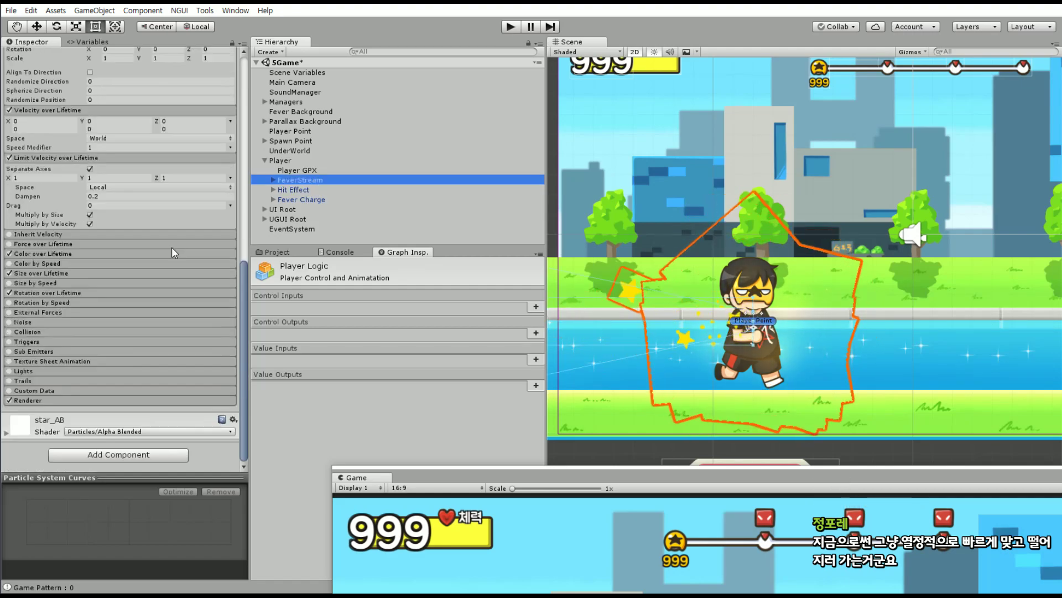
pyautogui.scroll(15, 186, 229)
# Save the scene and the project, then enlarge the Game view into a floating window.
pyautogui.click(11, 11)
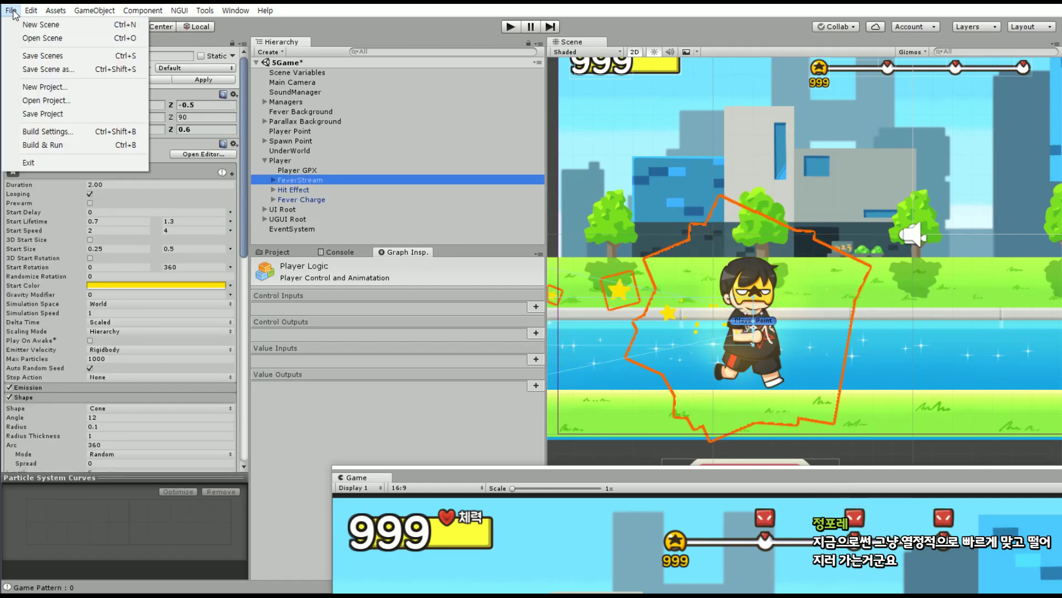
pyautogui.click(43, 55)
pyautogui.click(12, 11)
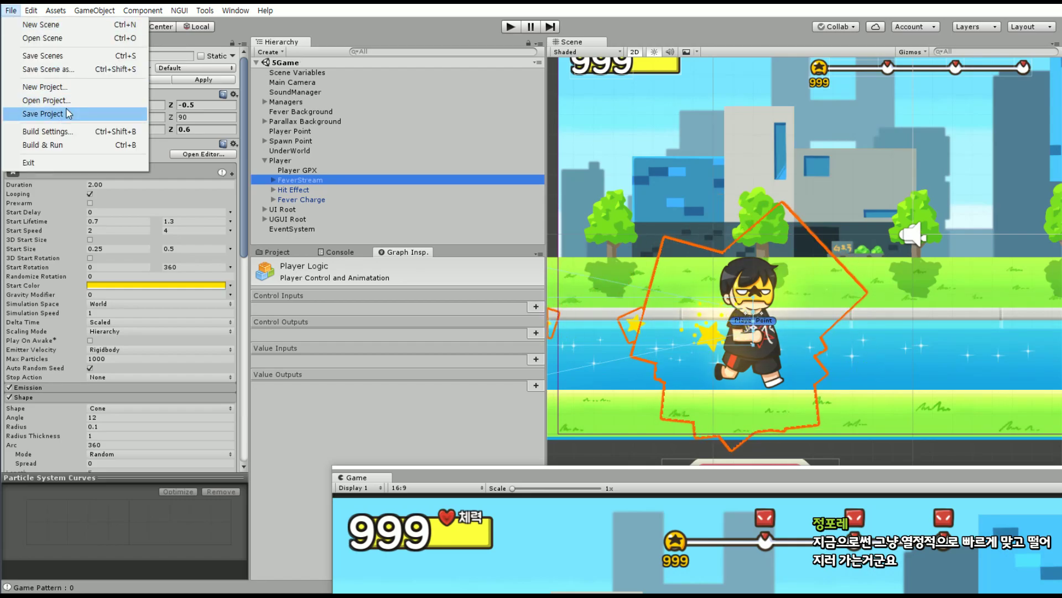
pyautogui.click(43, 114)
pyautogui.moveTo(486, 475)
pyautogui.mouseDown()
pyautogui.moveTo(190, 34)
pyautogui.moveTo(214, 31)
pyautogui.mouseUp()
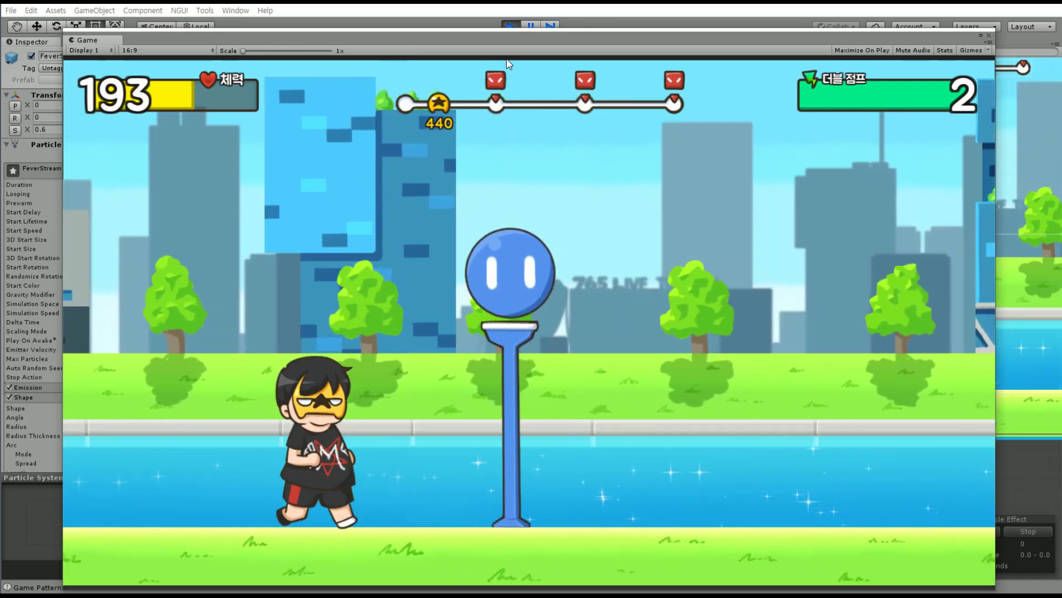
# Stop the game test running in the enlarged Game view.
pyautogui.click(510, 26)
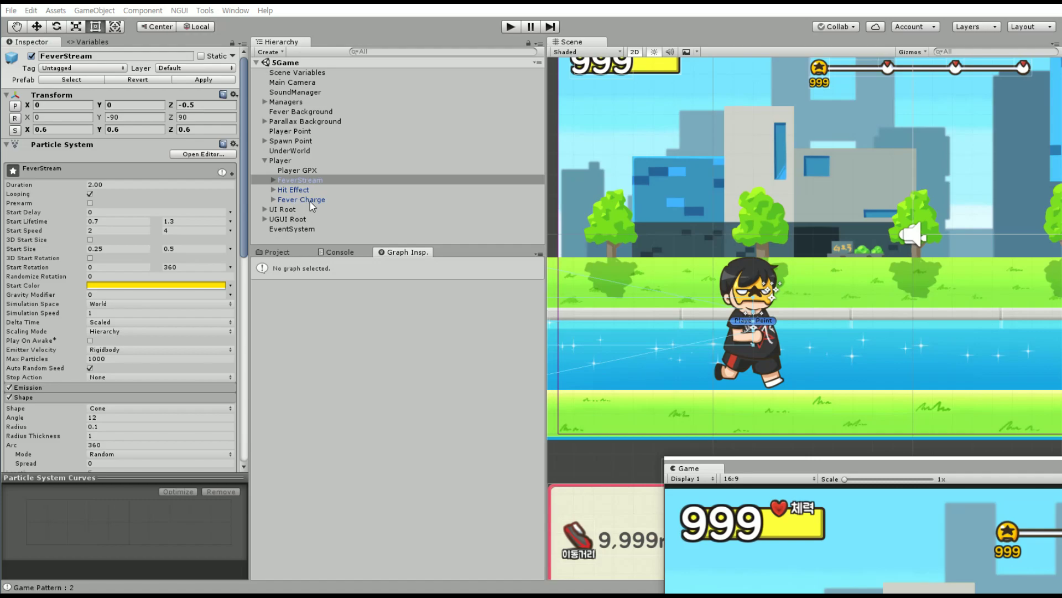
# Set Fever Background's Position Z to 0.00001, save the project, and enlarge the Game view.
pyautogui.click(302, 112)
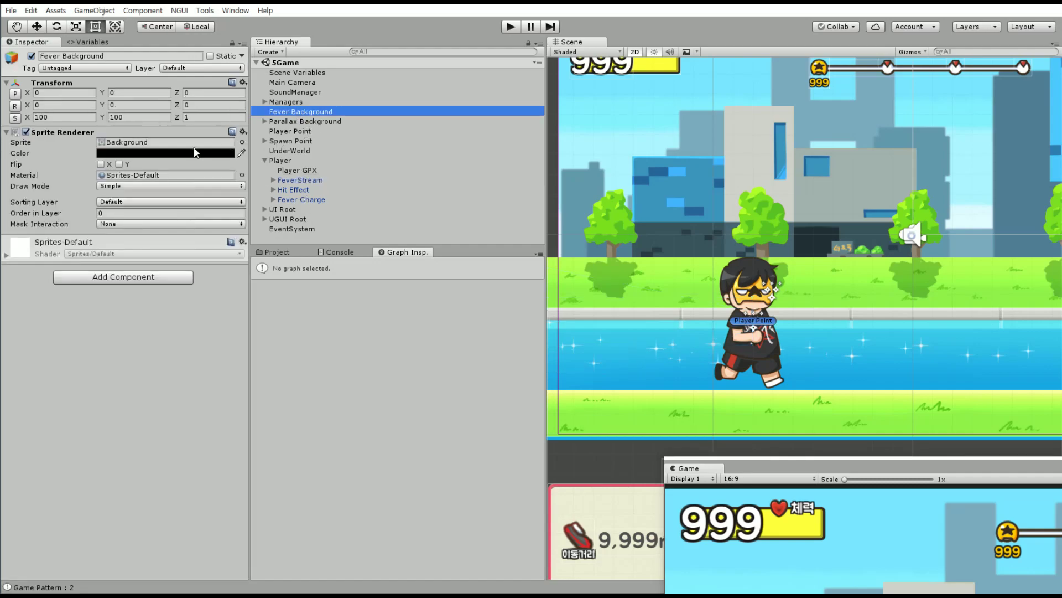
pyautogui.click(203, 94)
pyautogui.write('.00001')
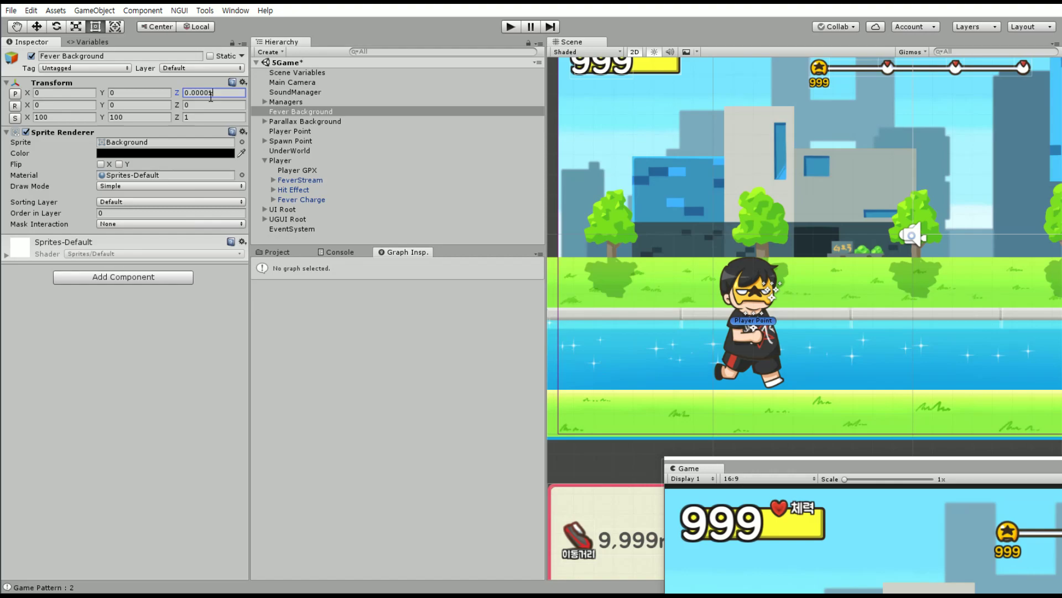
pyautogui.click(11, 11)
pyautogui.click(11, 11)
pyautogui.click(11, 11)
pyautogui.click(42, 113)
pyautogui.moveTo(805, 481); pyautogui.dragTo(432, 30)
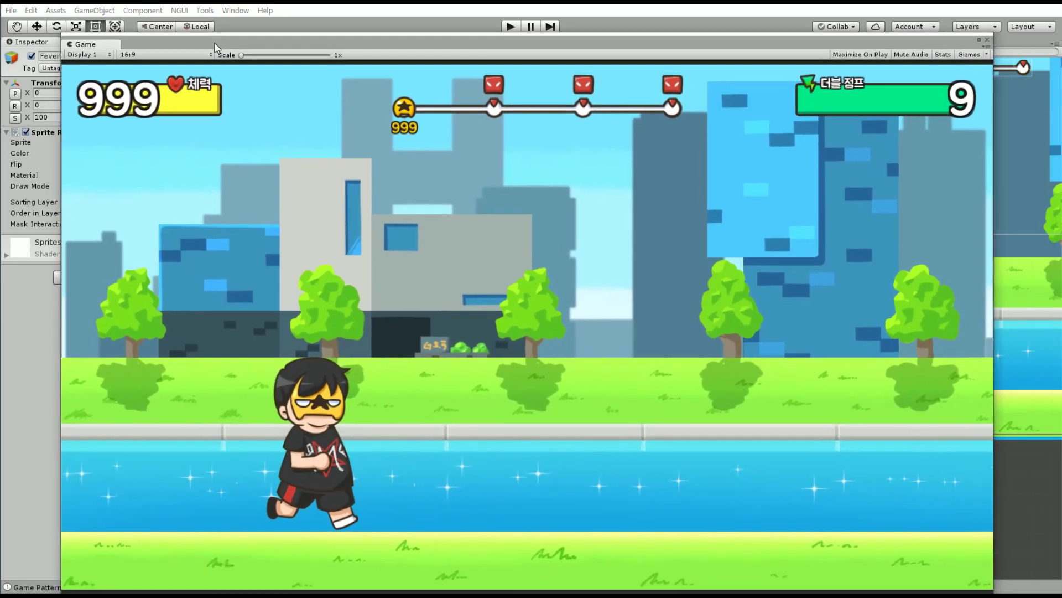
# Playtest fever mode with a jump, stop the game, and save the project.
pyautogui.click(508, 26)
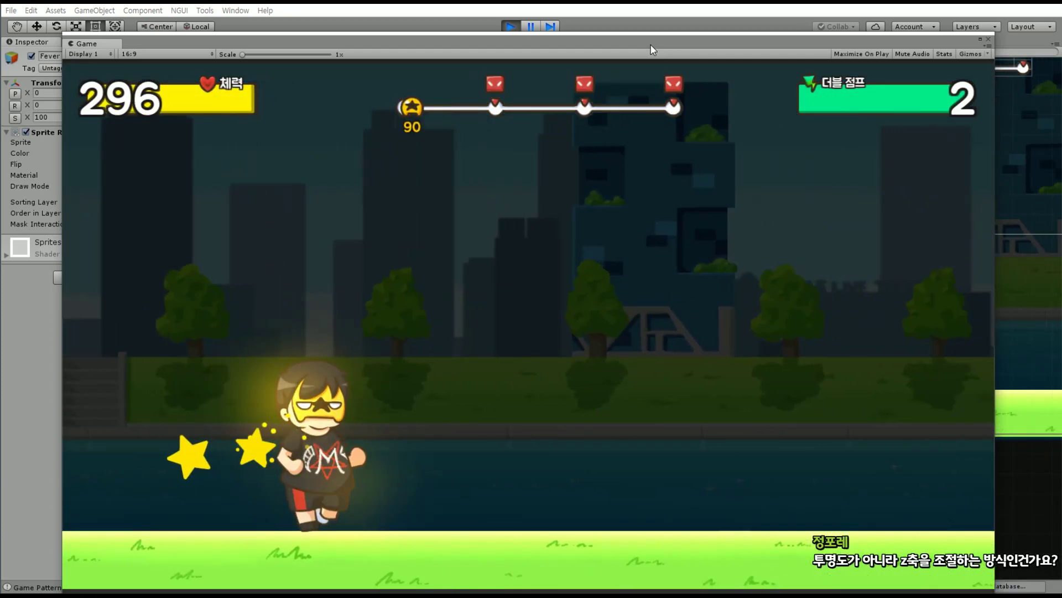
pyautogui.press('space')
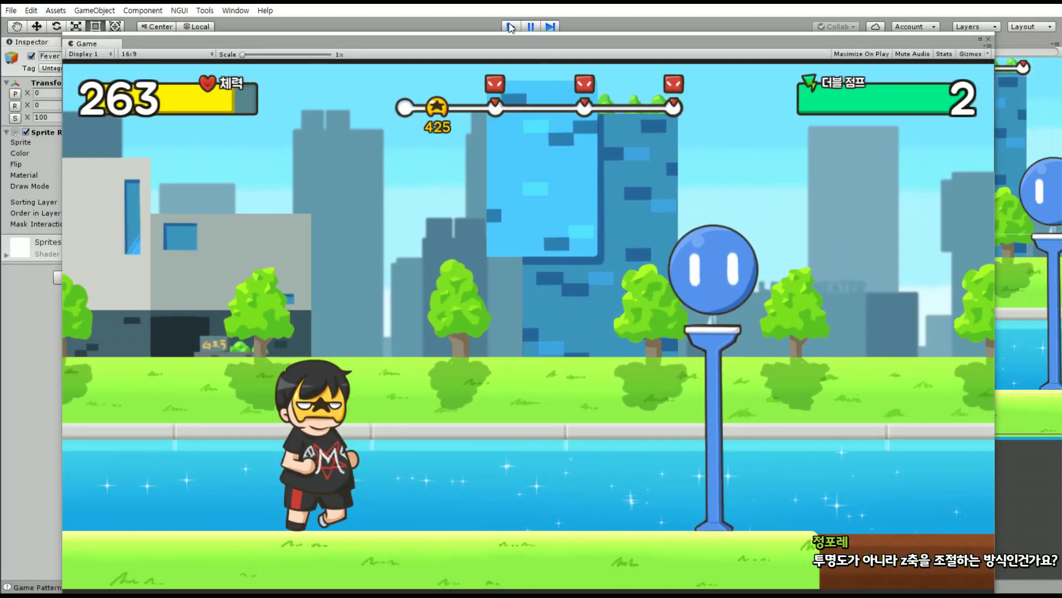
pyautogui.click(510, 28)
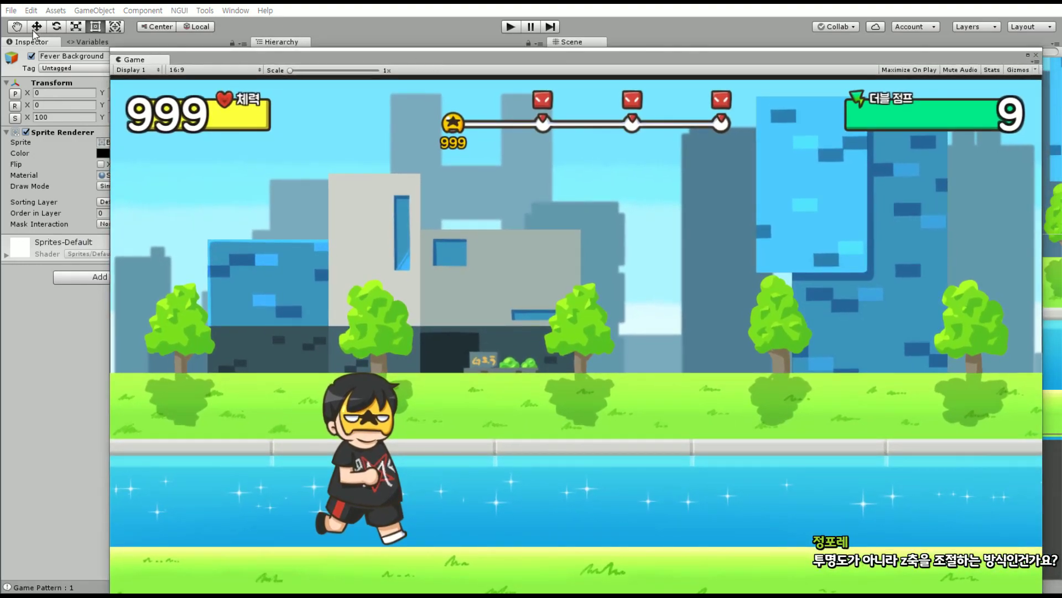
pyautogui.click(11, 10)
pyautogui.click(26, 34)
pyautogui.click(11, 11)
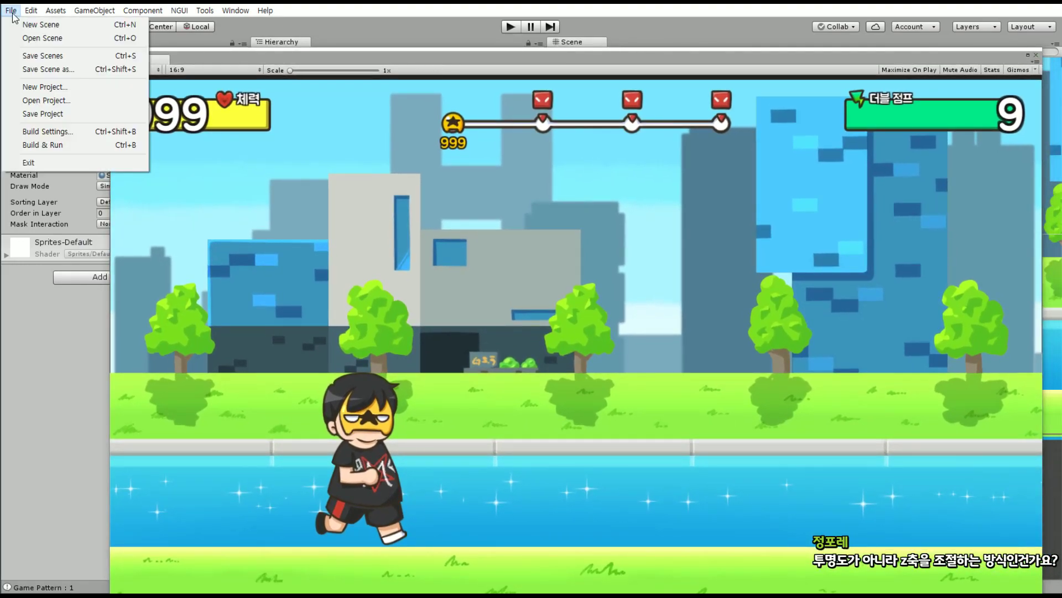
pyautogui.click(28, 116)
# Drag the floating Game window down to uncover the editor panels.
pyautogui.moveTo(432, 62); pyautogui.dragTo(415, 49)
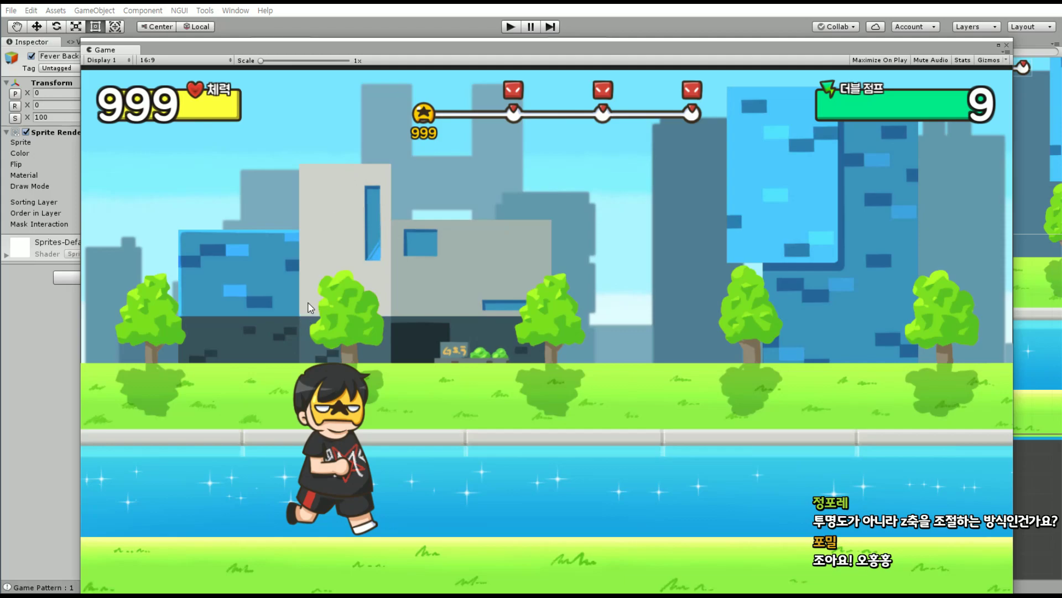
pyautogui.moveTo(490, 56); pyautogui.dragTo(497, 62)
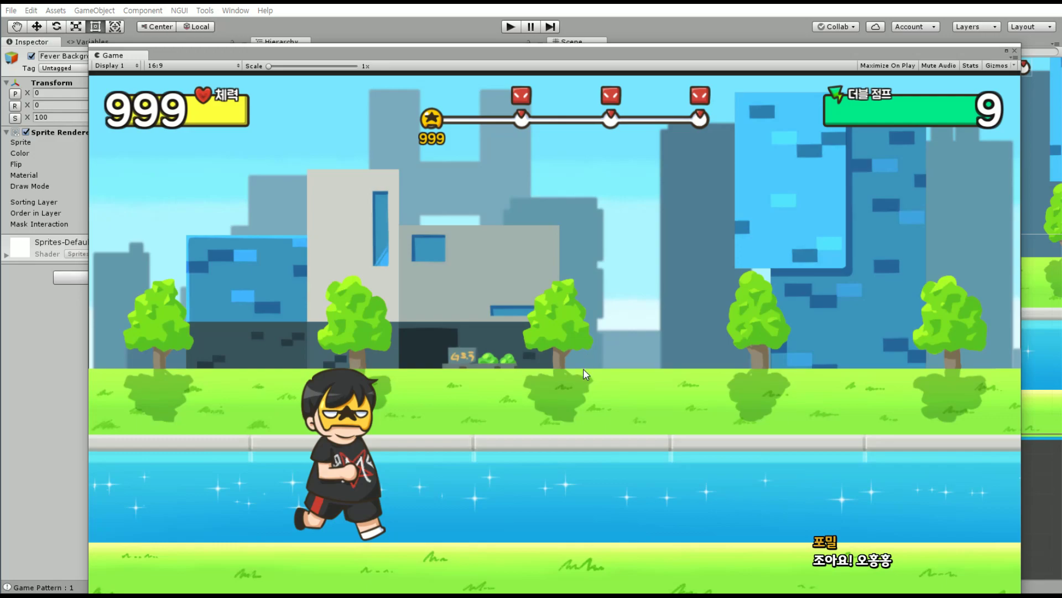
pyautogui.moveTo(402, 58)
pyautogui.mouseDown()
pyautogui.moveTo(388, 510)
pyautogui.moveTo(401, 597)
pyautogui.mouseUp()
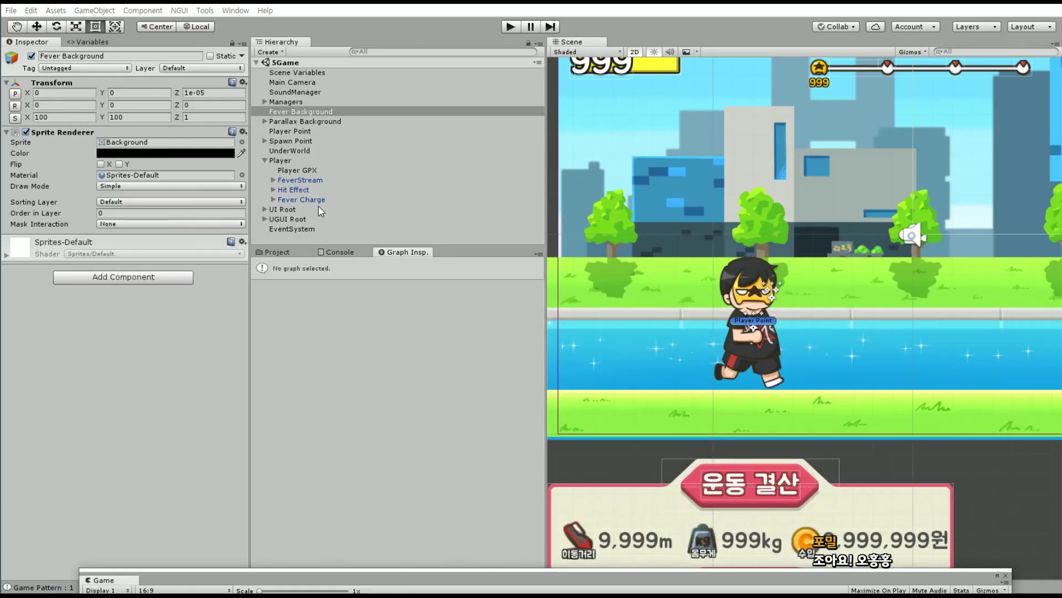
pyautogui.click(12, 10)
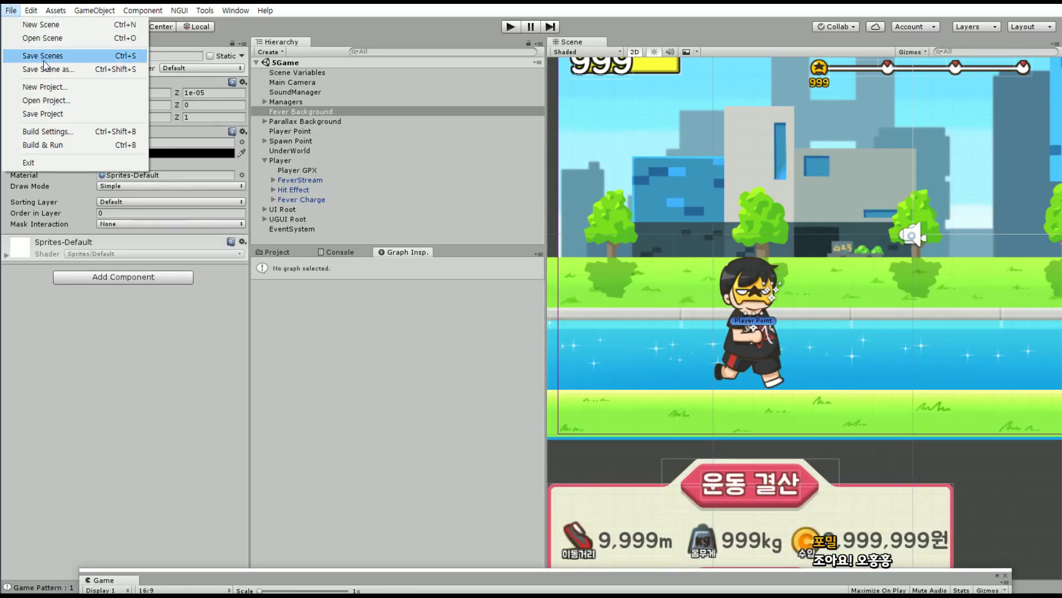
pyautogui.click(41, 59)
pyautogui.click(12, 10)
pyautogui.click(107, 132)
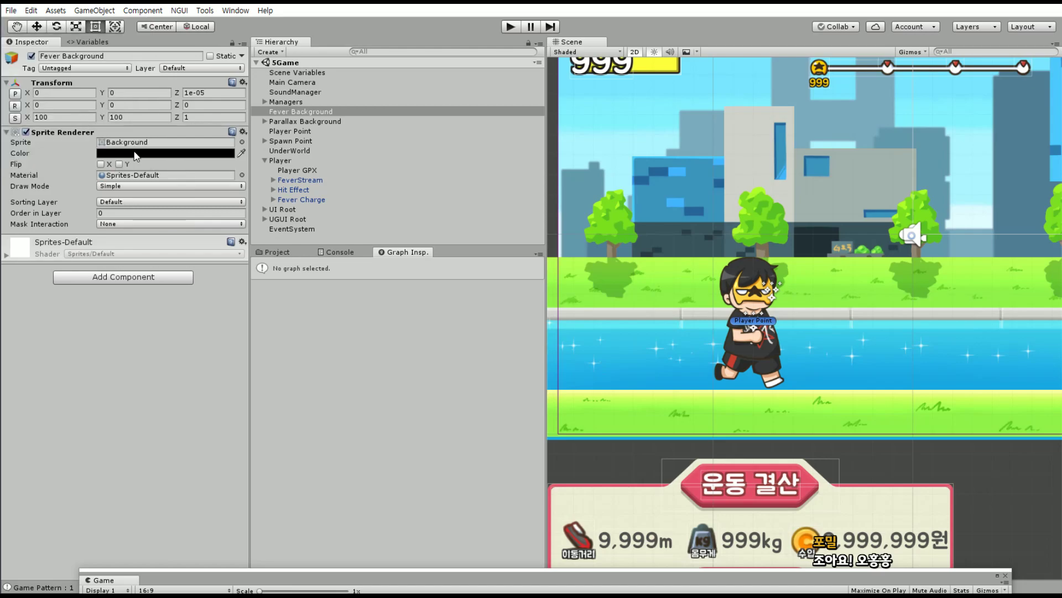